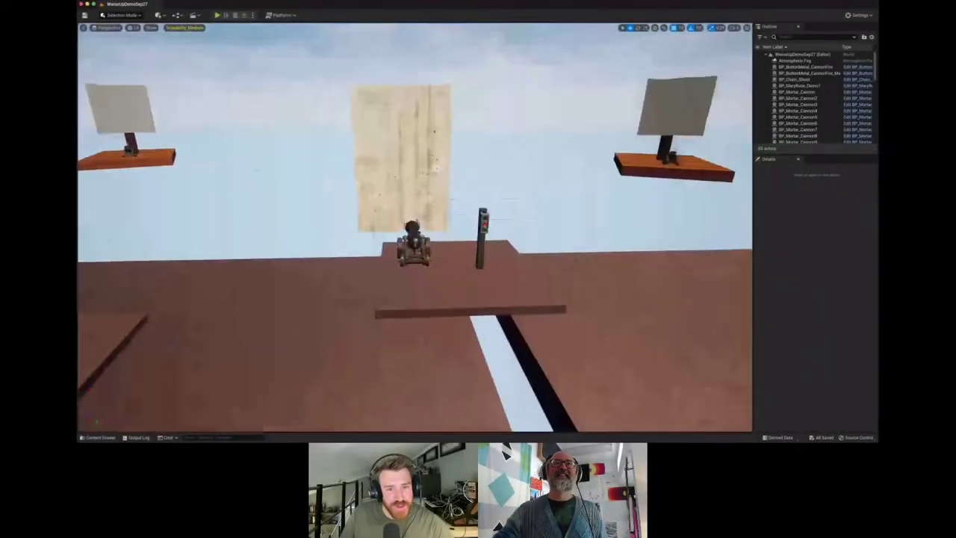
Toggle game view in the level and look over the cannon, the button post and the wooden target
key(g)
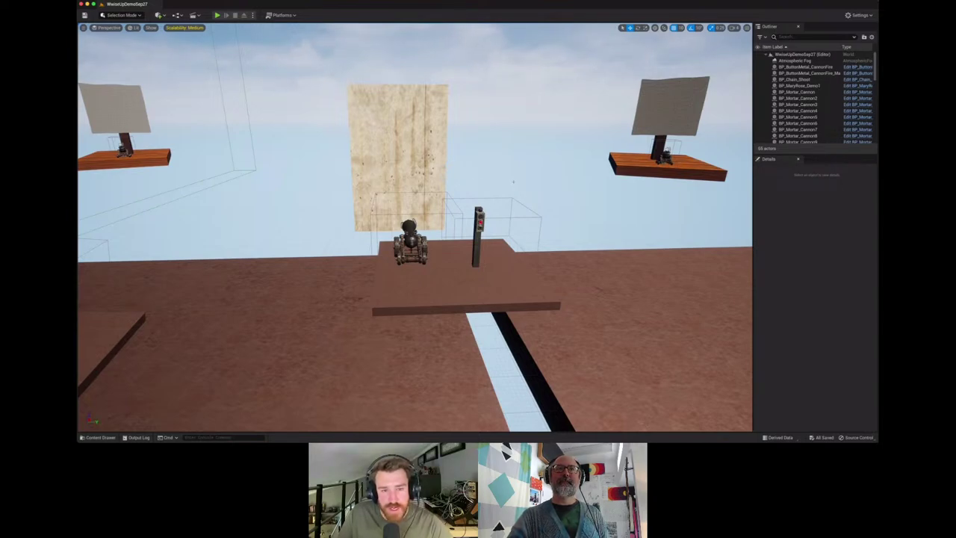
drag(415, 227, 412, 227)
key(a)
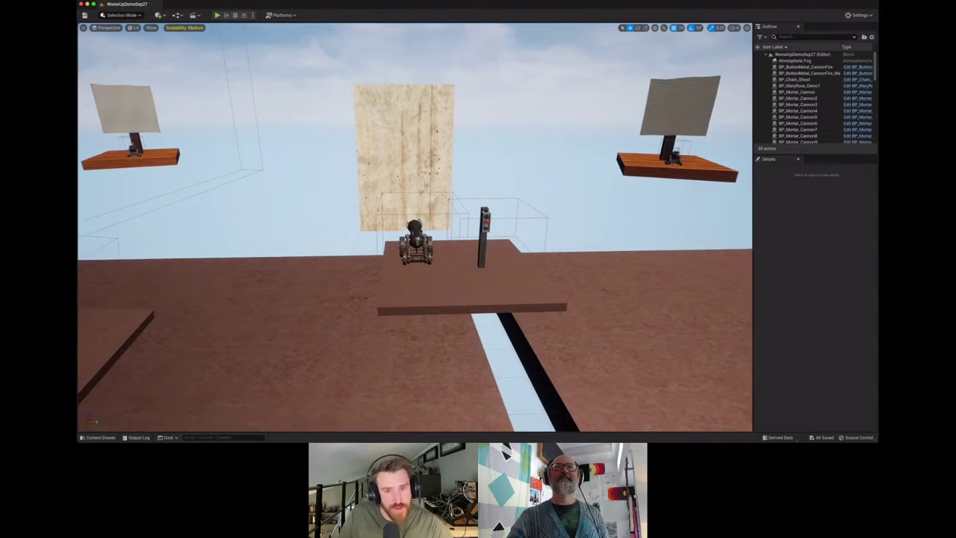
drag(412, 227, 351, 179)
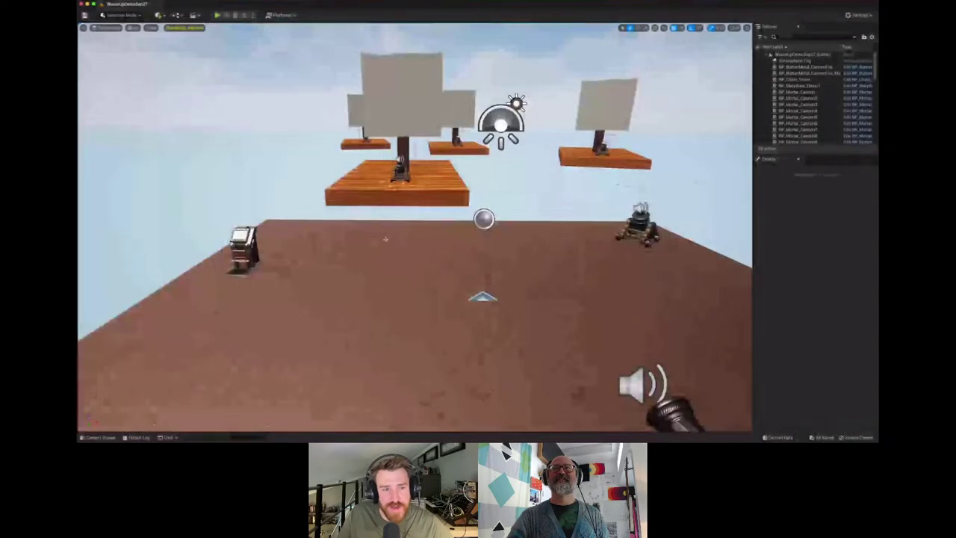
Fly over the large platform to examine the terminal, the mortar cannon and the floating target platforms
drag(416, 247, 412, 221)
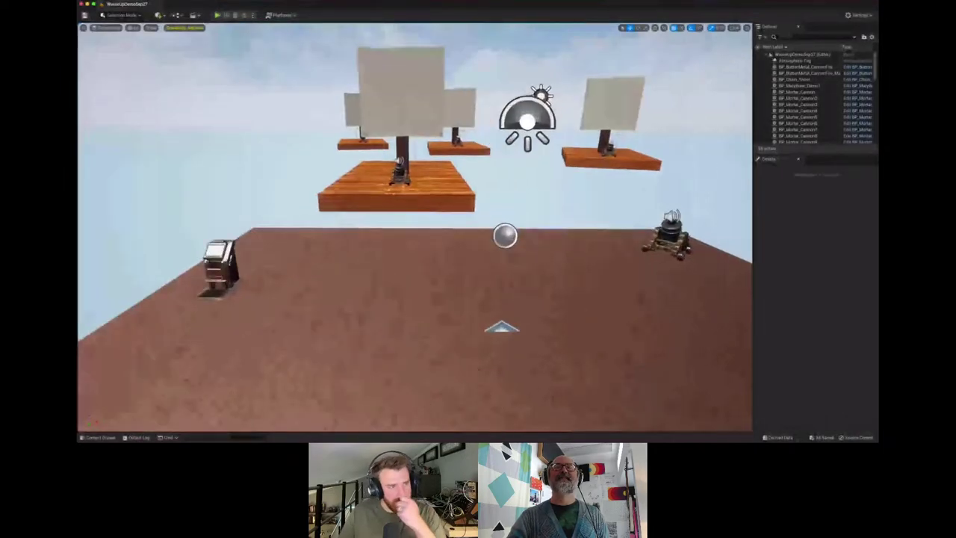
drag(385, 263, 400, 238)
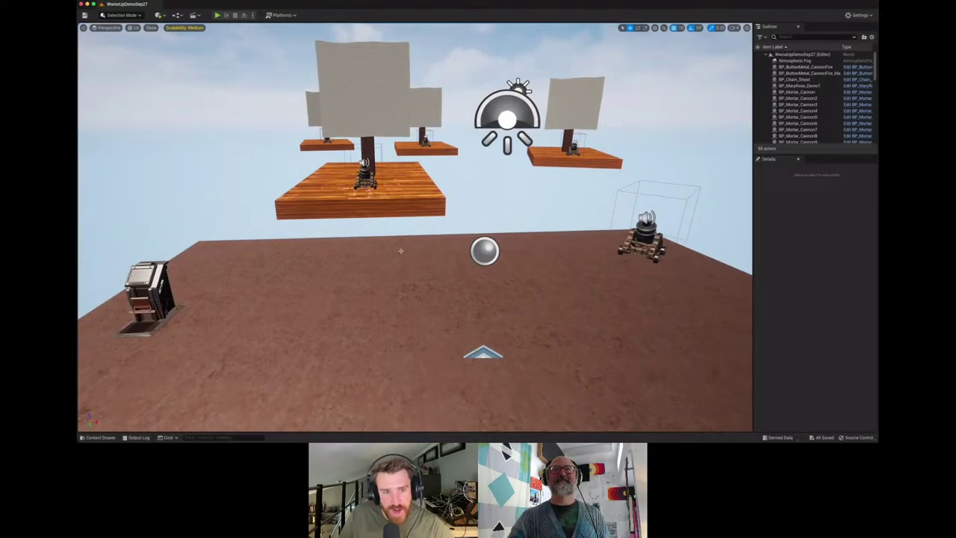
drag(401, 253, 382, 238)
key(e)
key(s)
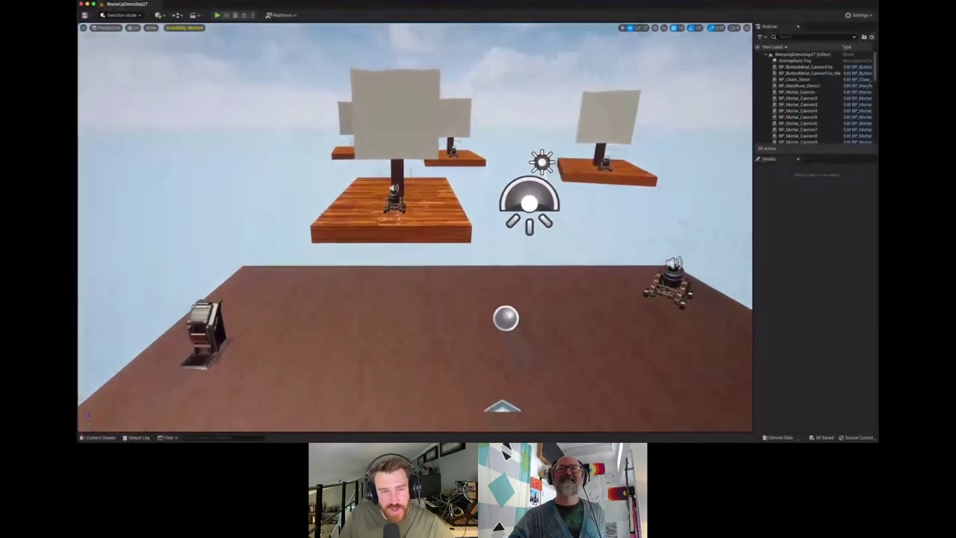
key(q)
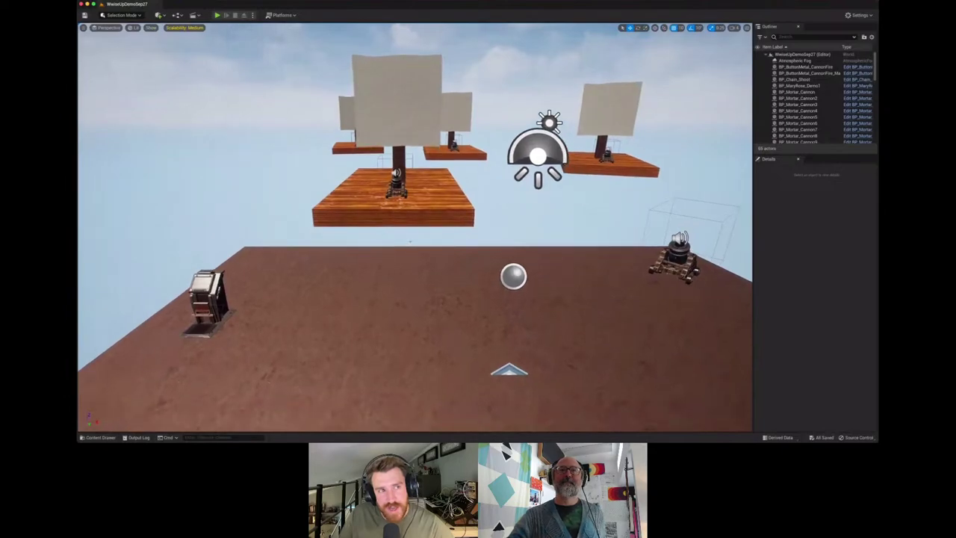
key(e)
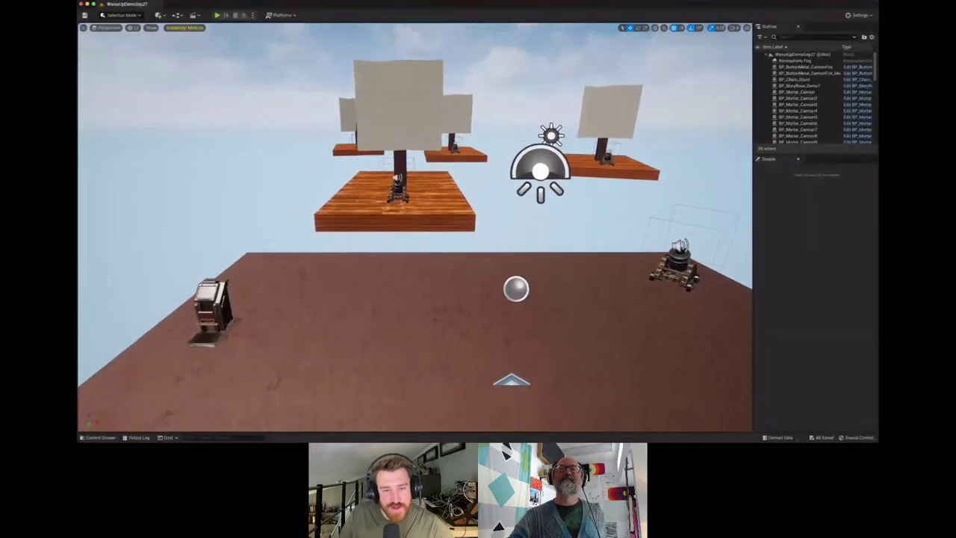
key(q)
drag(415, 252, 431, 252)
key(w)
key(s)
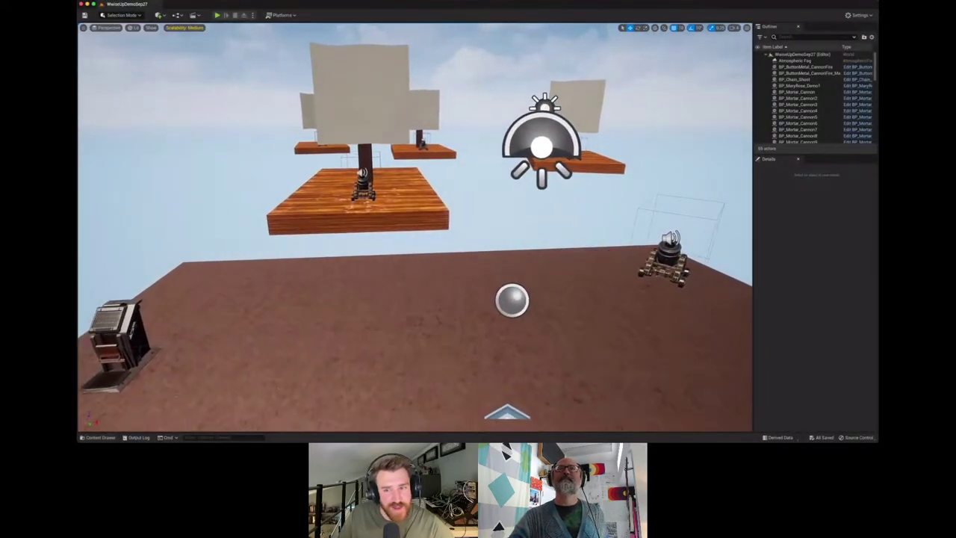
key(s)
key(w)
key(q)
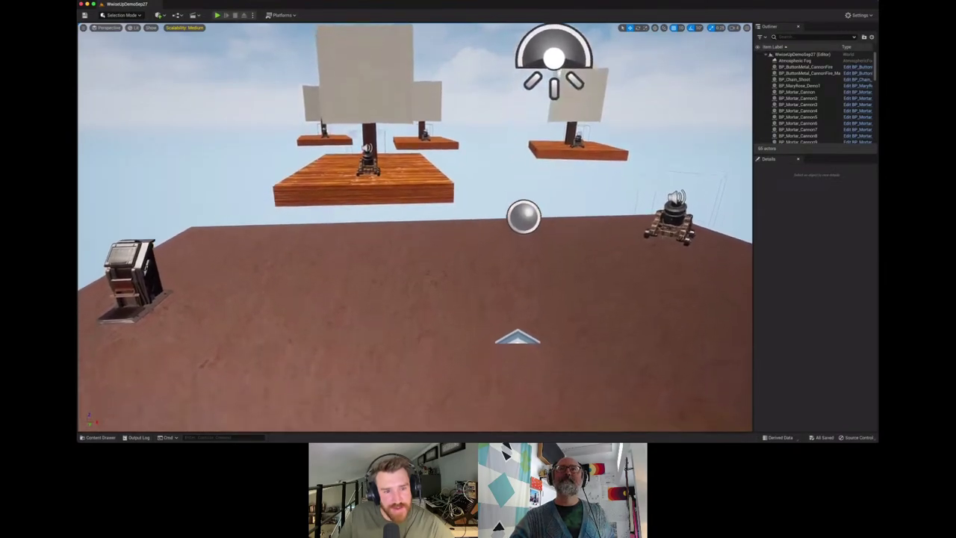
key(e)
key(d)
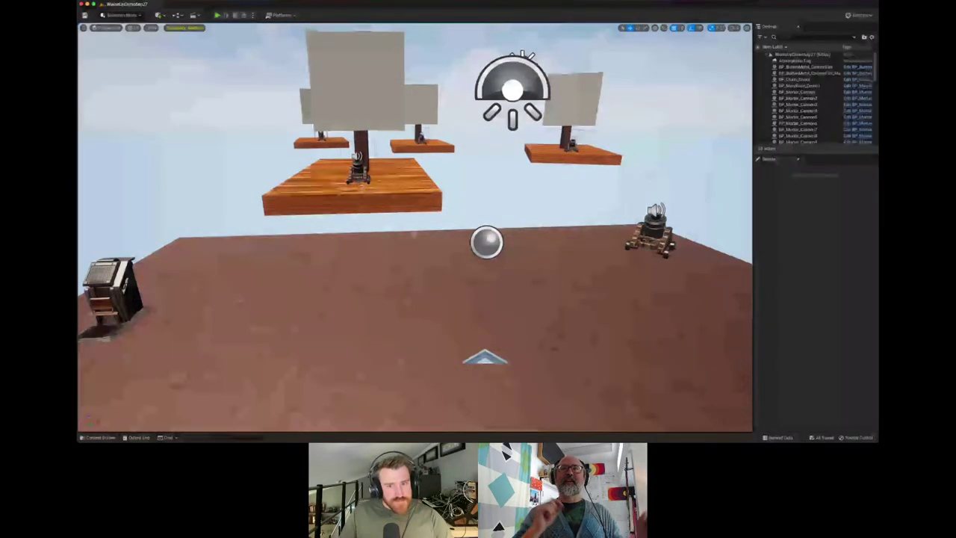
key(a)
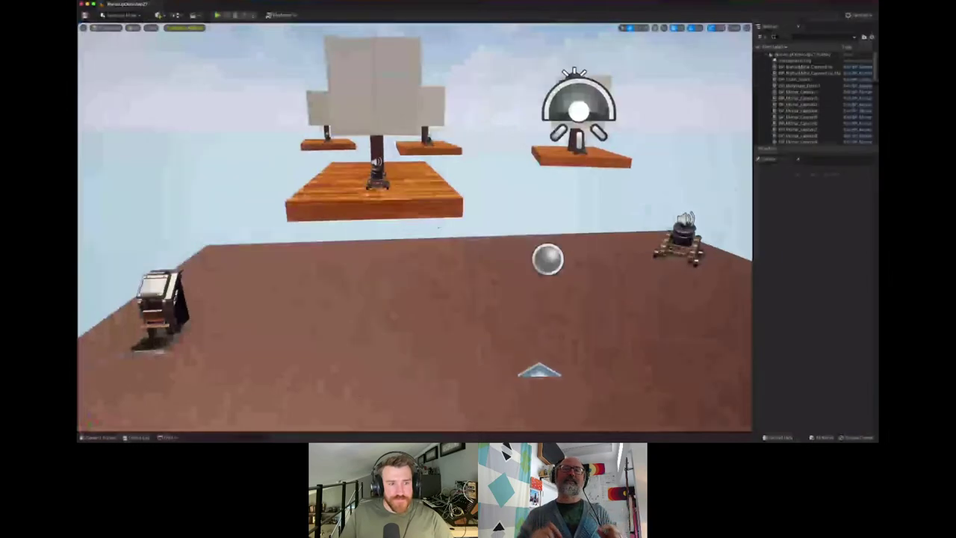
drag(438, 226, 374, 227)
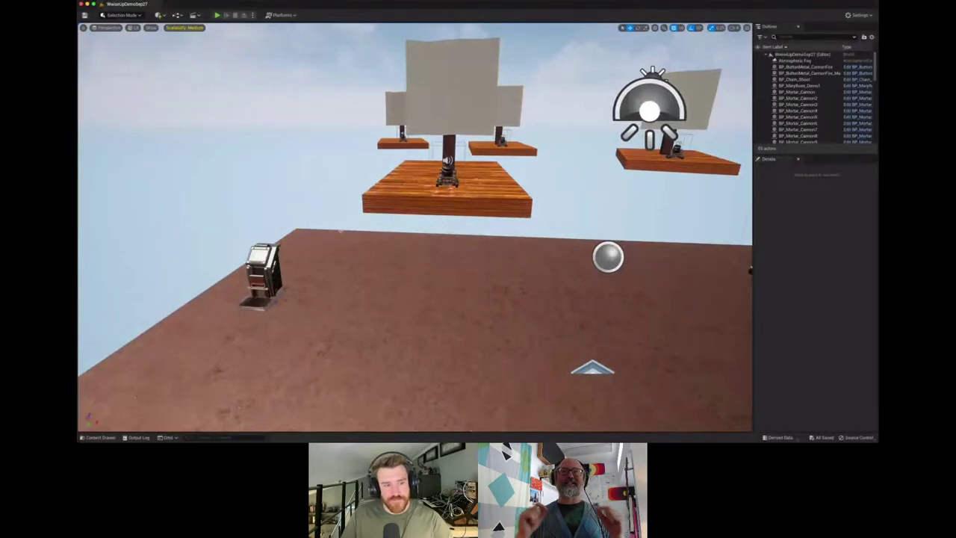
Search the project's entire Content folder for "terminal" assets
click(101, 437)
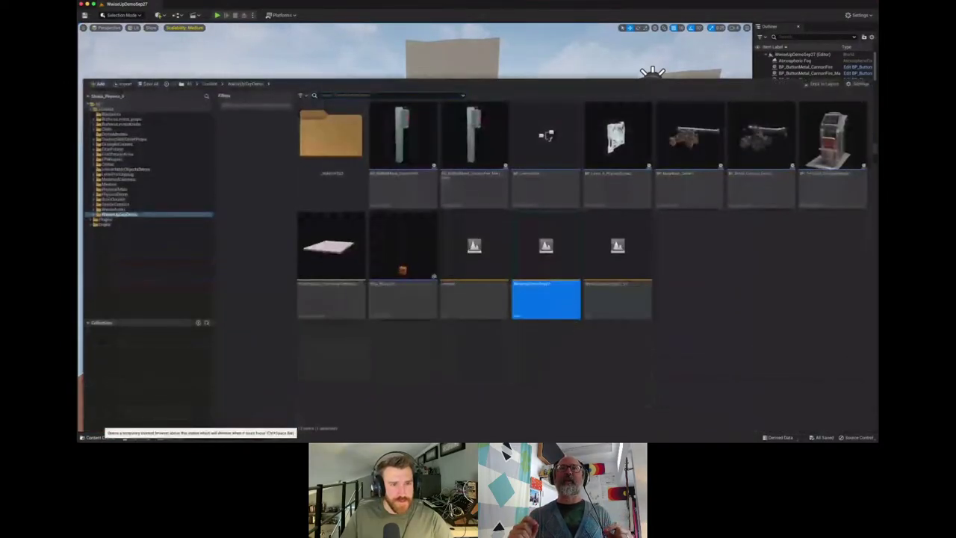
click(105, 109)
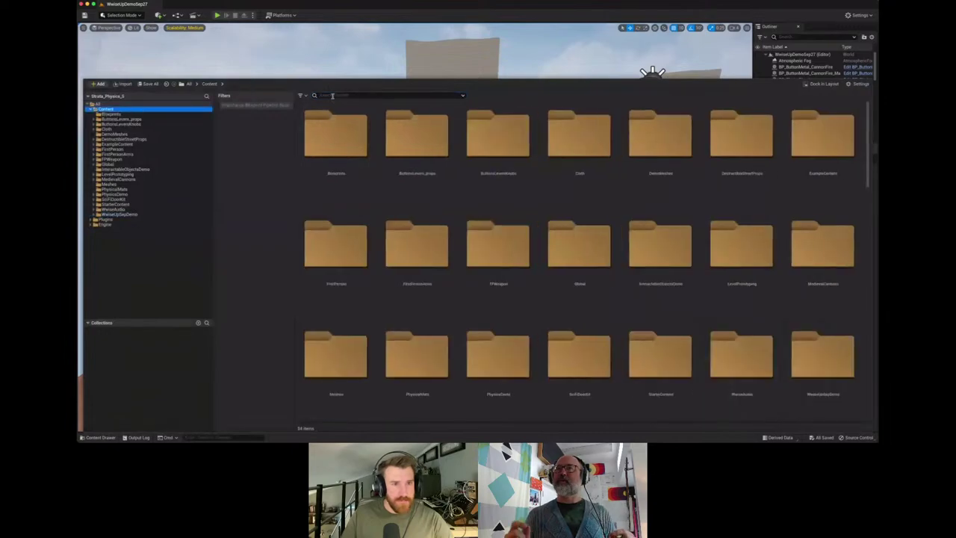
text(termin)
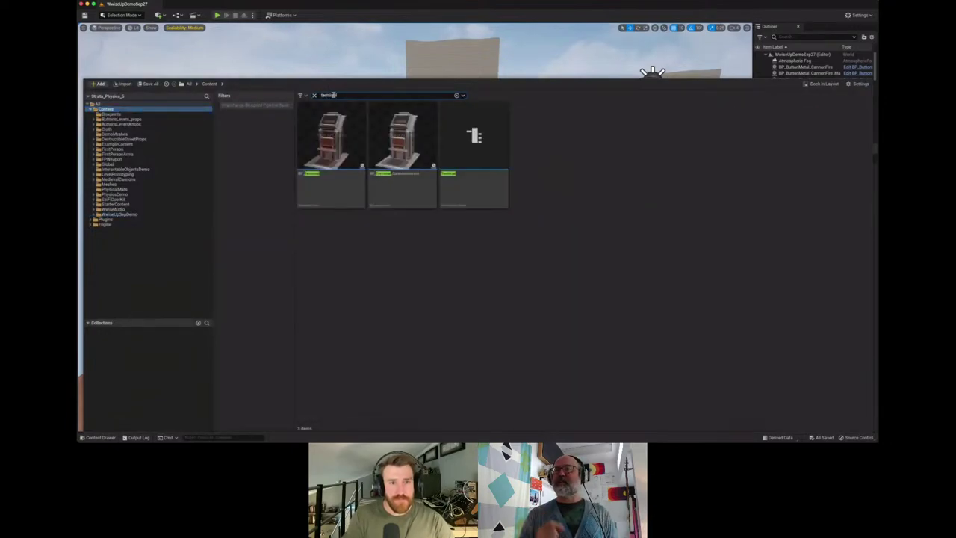
text(al an)
key(BackSpace)
key(BackSpace)
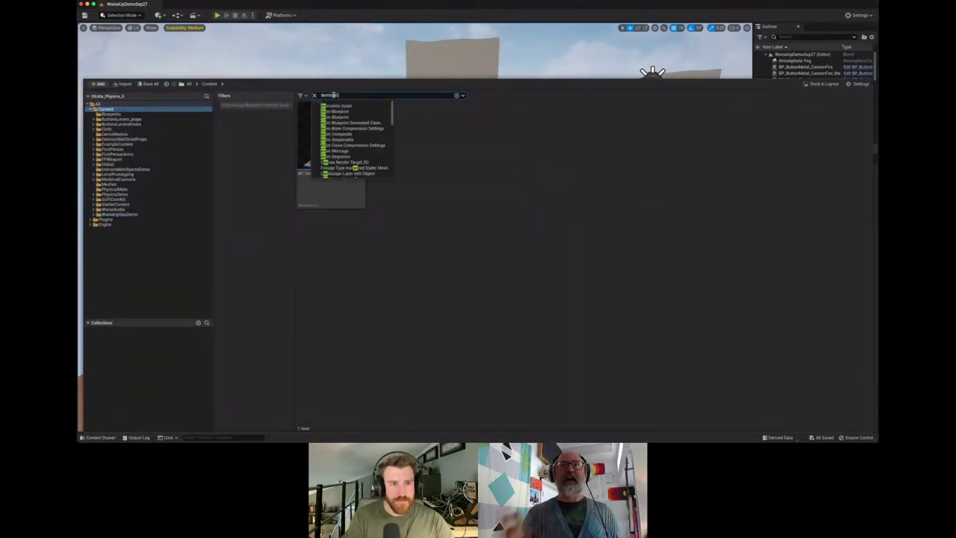
Clear the asset search and open the Button_1 folder inside ButtonsLevers_props
key(BackSpace)
key(BackSpace)
key(BackSpace)
key(BackSpace)
key(BackSpace)
key(BackSpace)
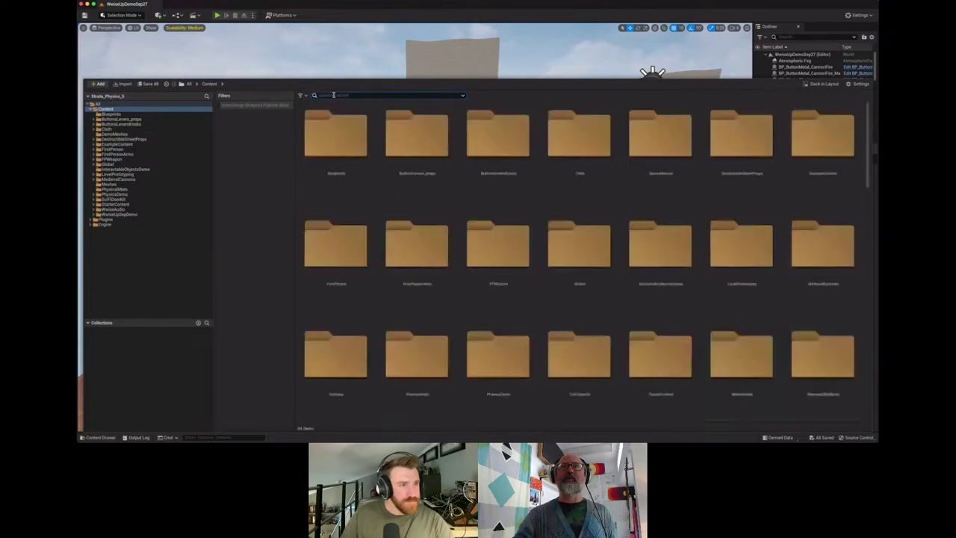
click(95, 119)
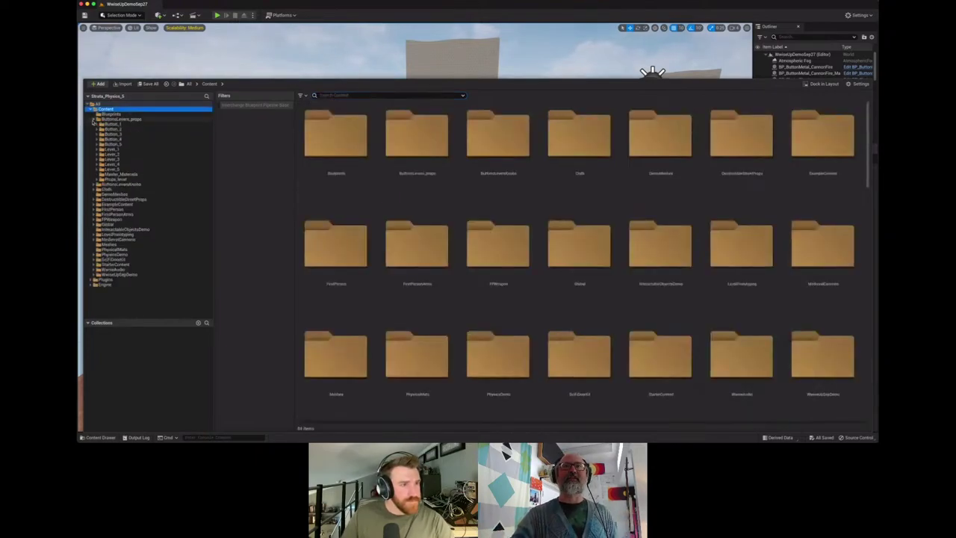
click(111, 124)
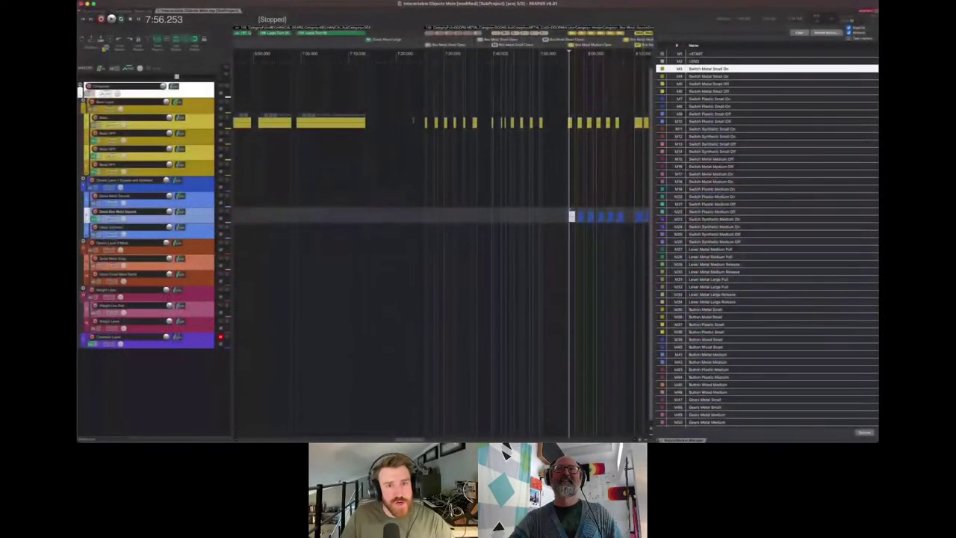
In REAPER, go to the gear sounds in the Interactable Objects Main subproject and place the edit cursor at 5:08.000
scroll(413, 119, left, 10)
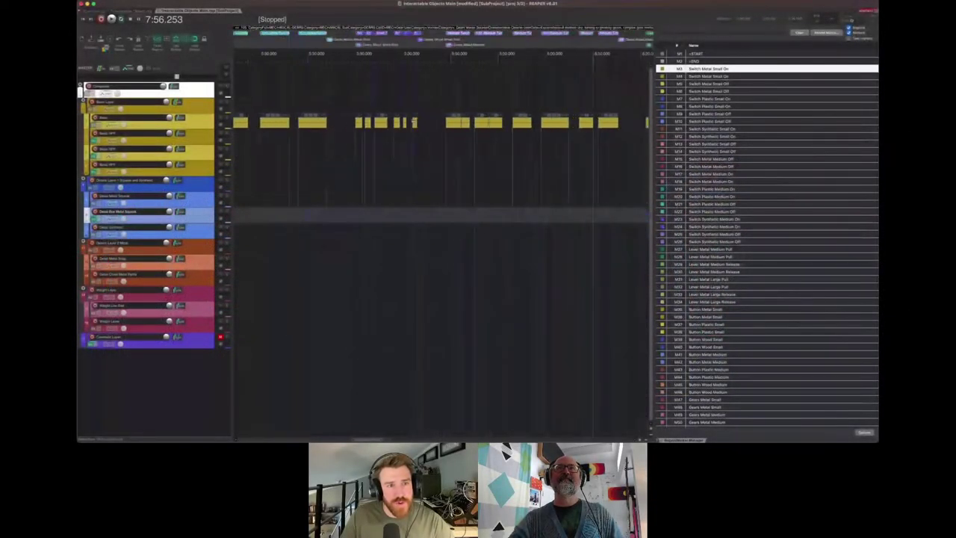
click(299, 90)
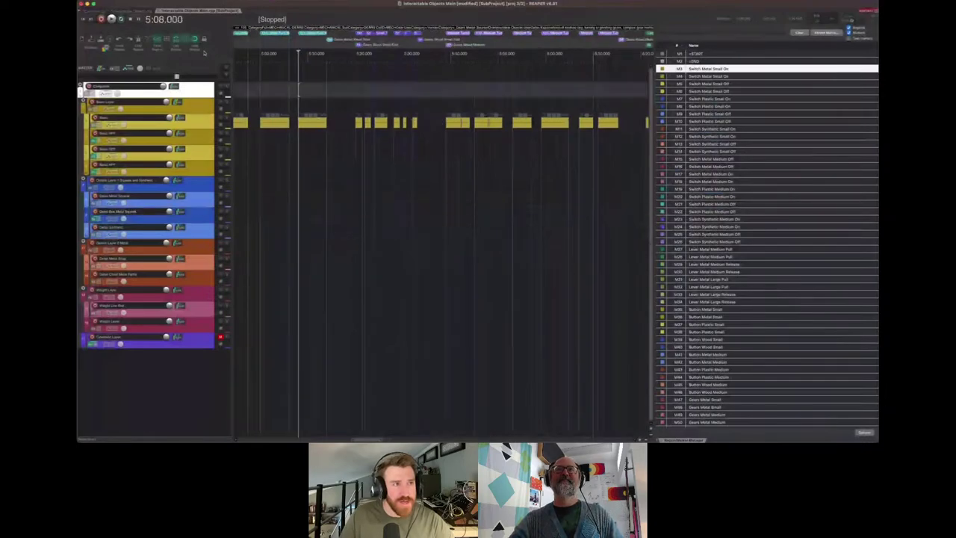
Switch to the parent Interactable Objects project and examine the subproject item and rendered items along its timeline
click(124, 9)
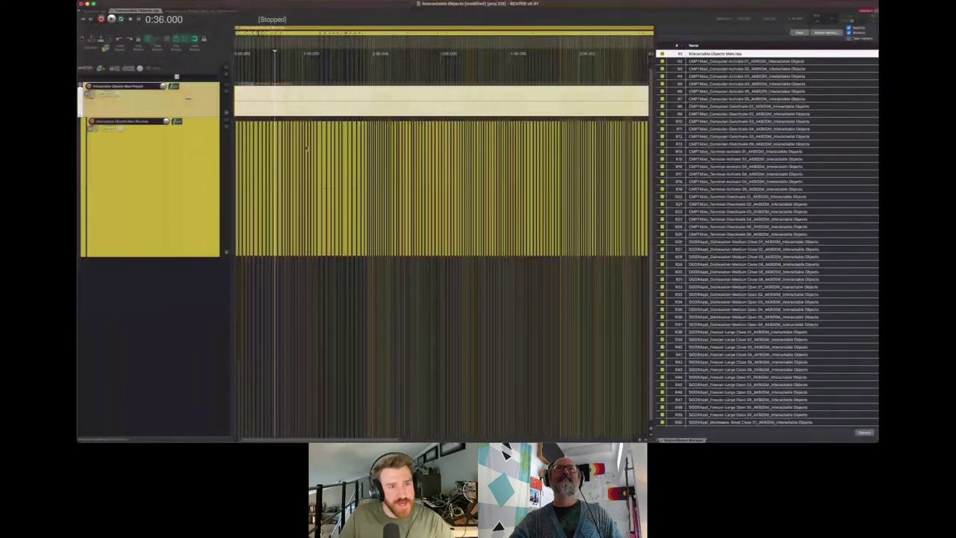
click(315, 108)
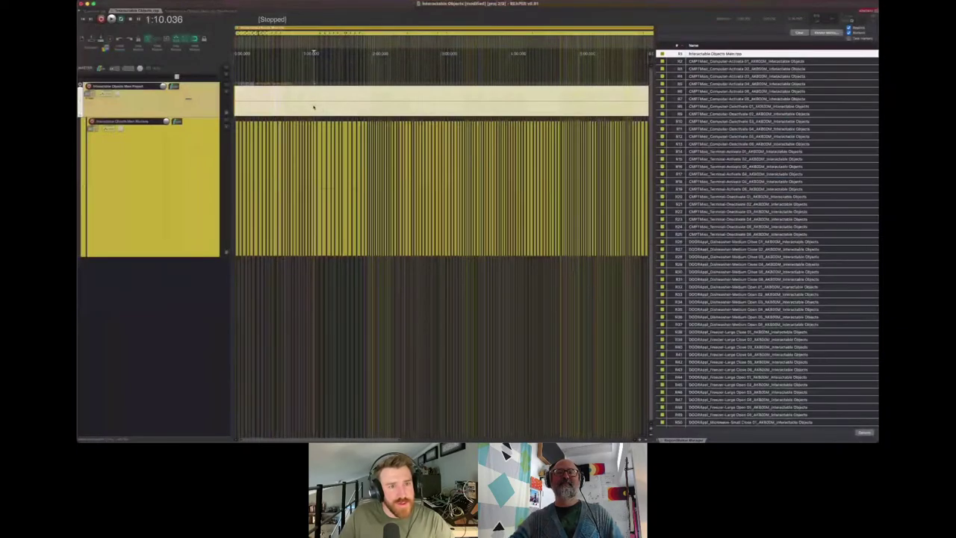
scroll(329, 114, down, 6)
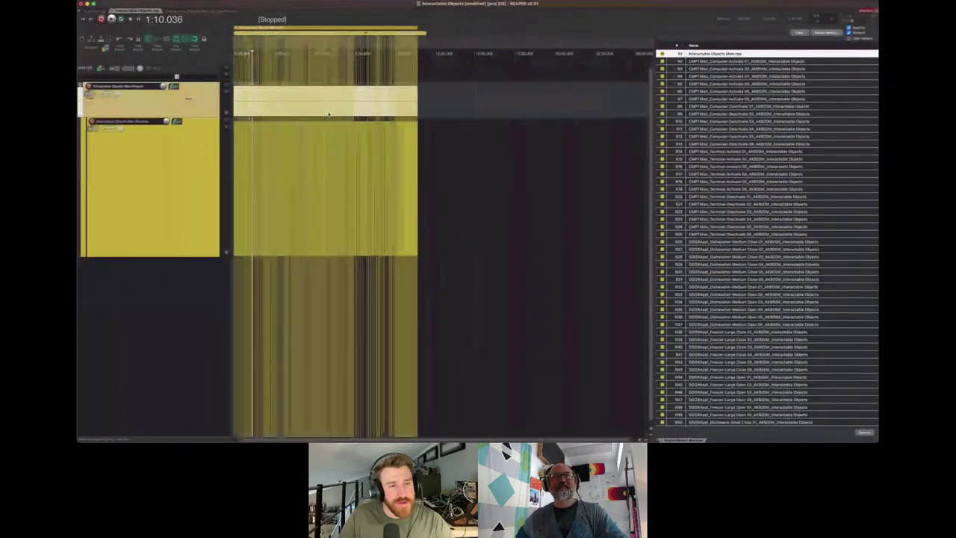
scroll(314, 112, up, 3)
scroll(291, 113, up, 3)
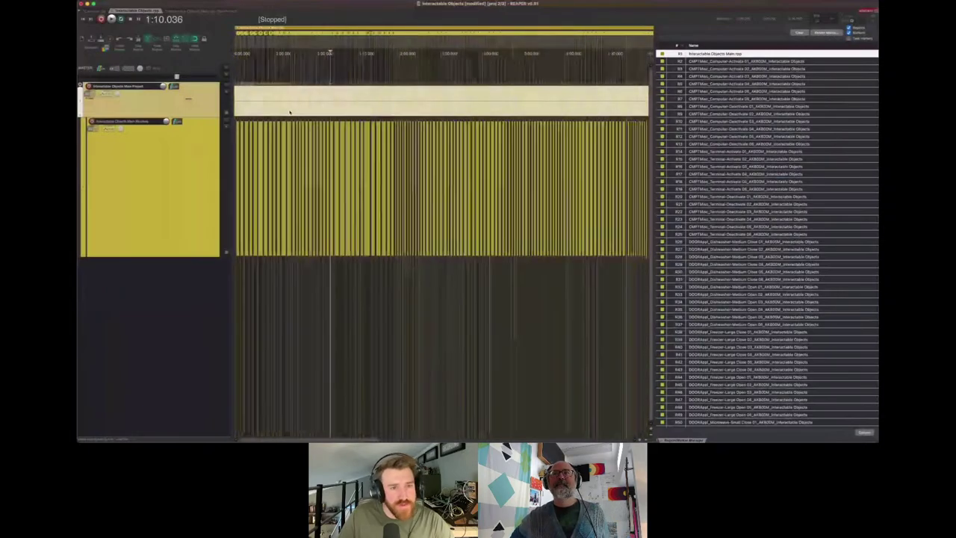
scroll(311, 123, up, 2)
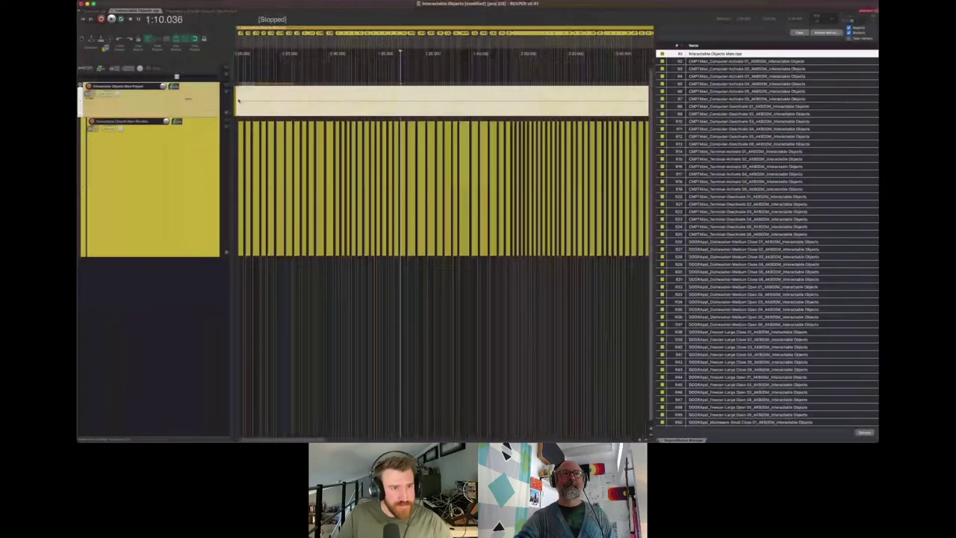
scroll(324, 159, down, 5)
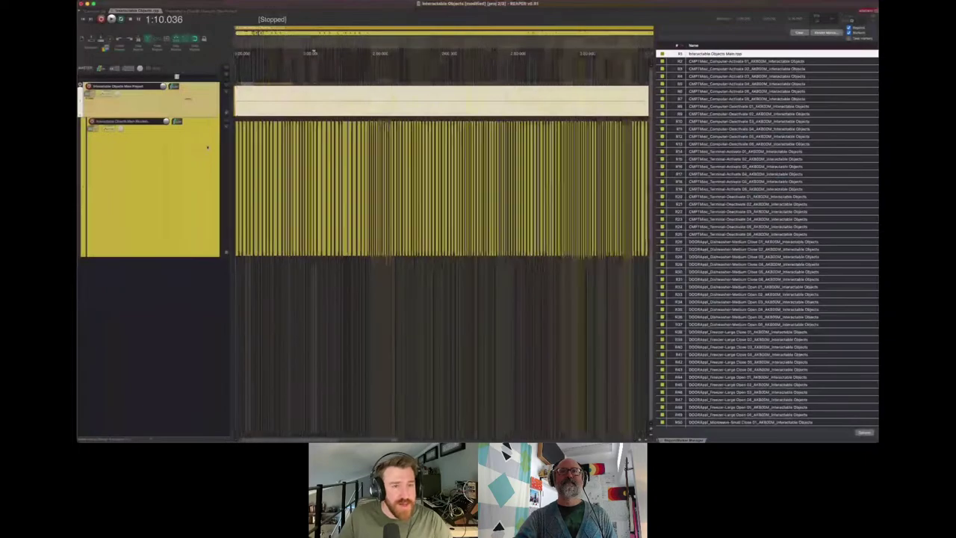
scroll(388, 173, up, 5)
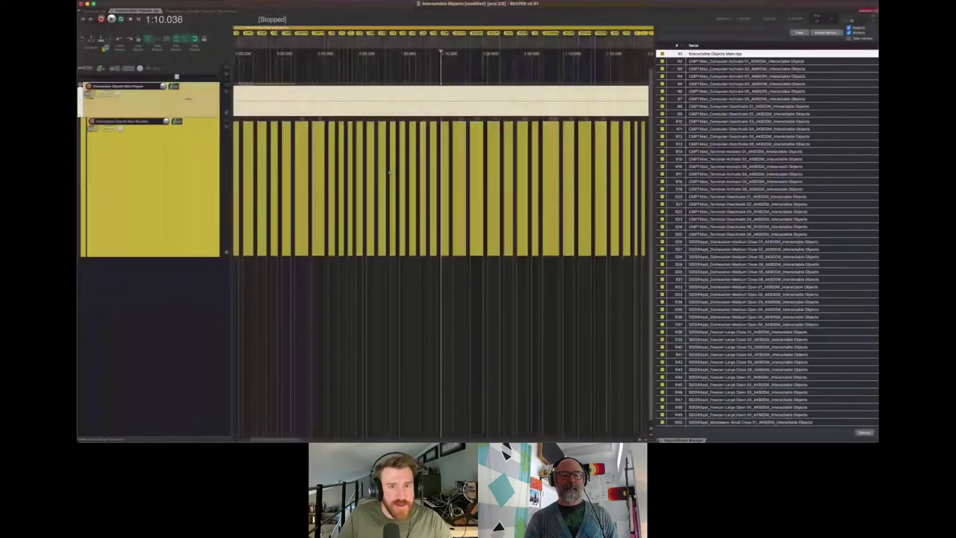
Select the Dishwasher Medium Close render starting at 1:17.157 and inspect its waveform and the neighbouring render
scroll(389, 174, up, 8)
scroll(423, 166, right, 10)
click(738, 55)
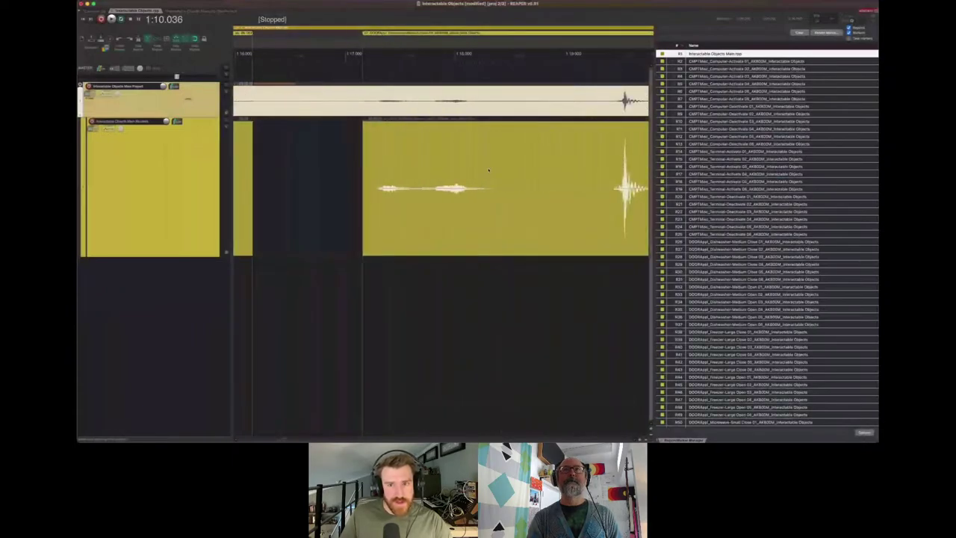
click(500, 127)
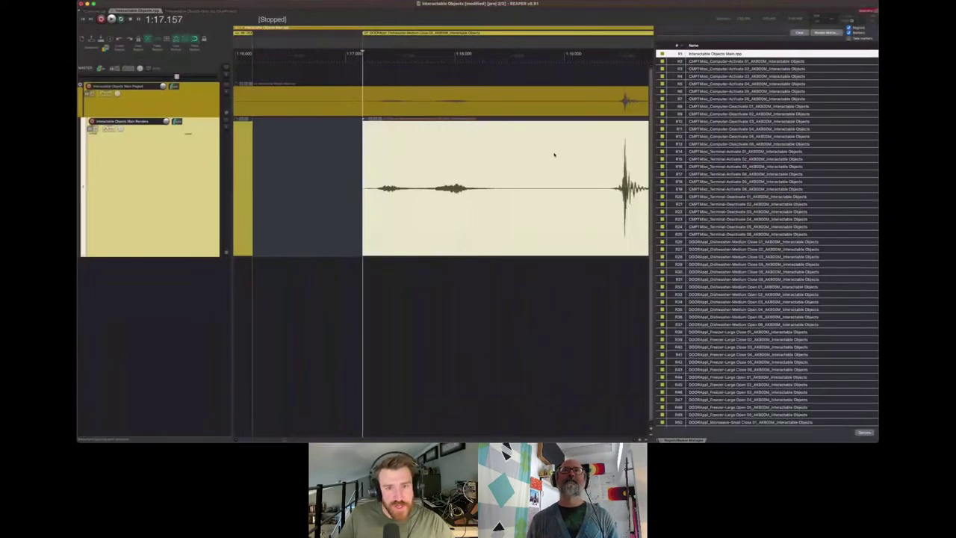
scroll(554, 155, right, 5)
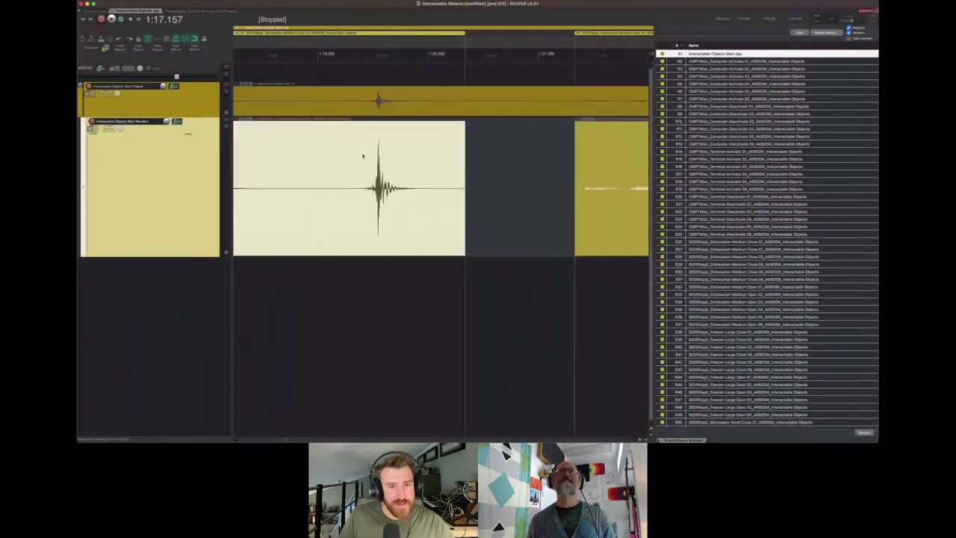
scroll(363, 155, right, 5)
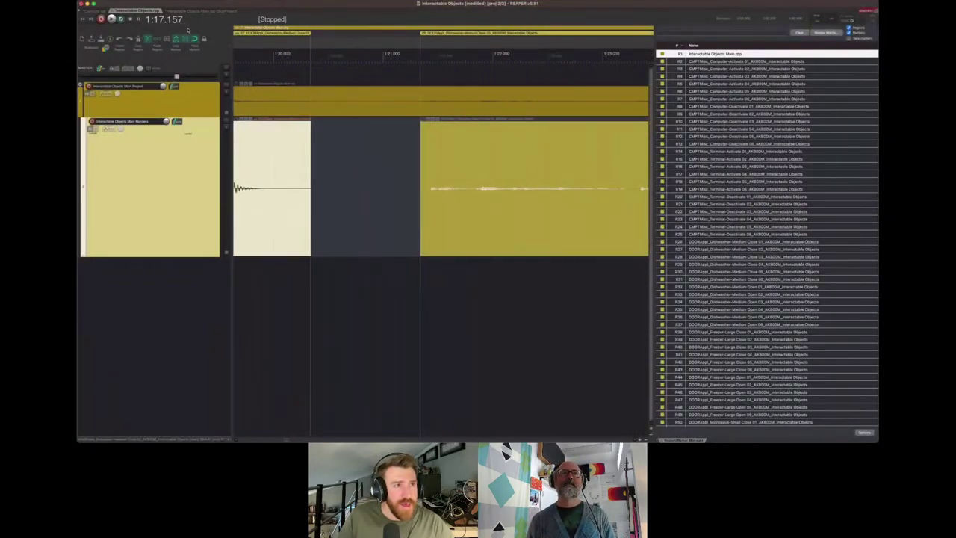
Open the Interactable Objects Main subproject from its timeline item and return to the parent project
double_click(330, 110)
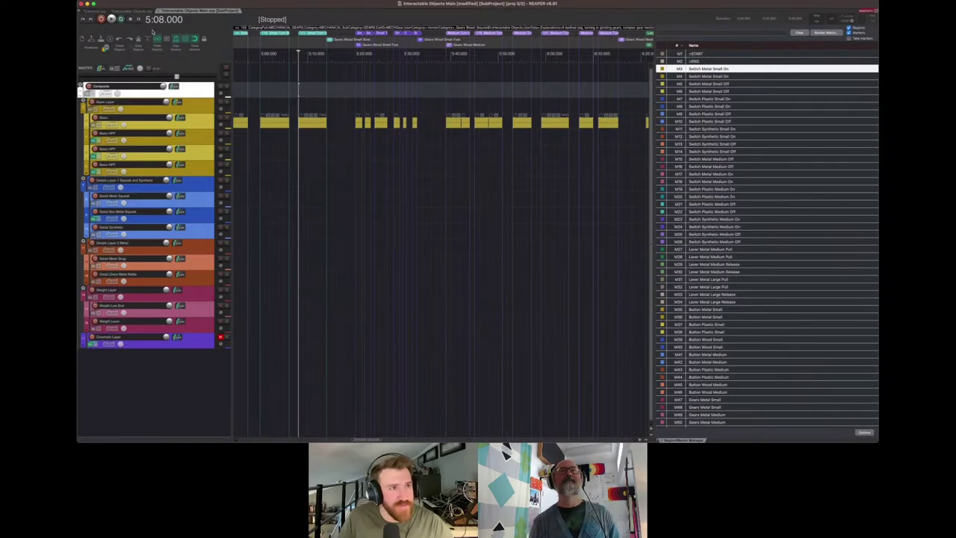
click(139, 11)
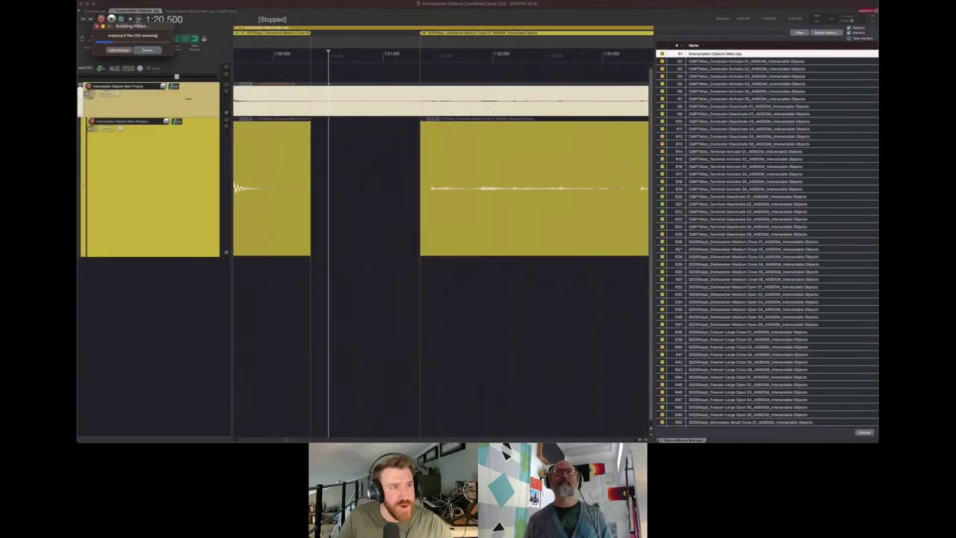
Cancel the peak building, check the Cannons project, and switch to the Interactable Objects Main subproject with its wider timeline in view
click(150, 50)
click(98, 11)
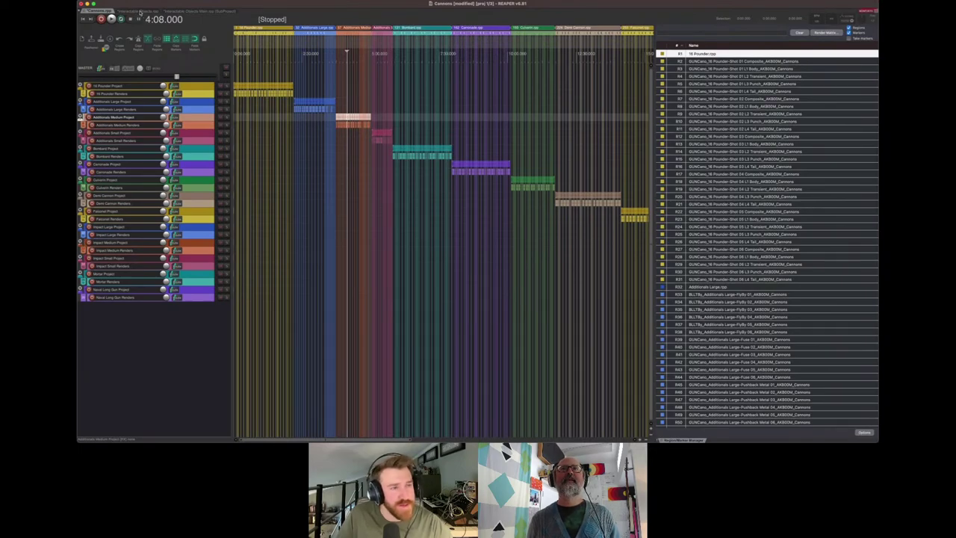
click(144, 12)
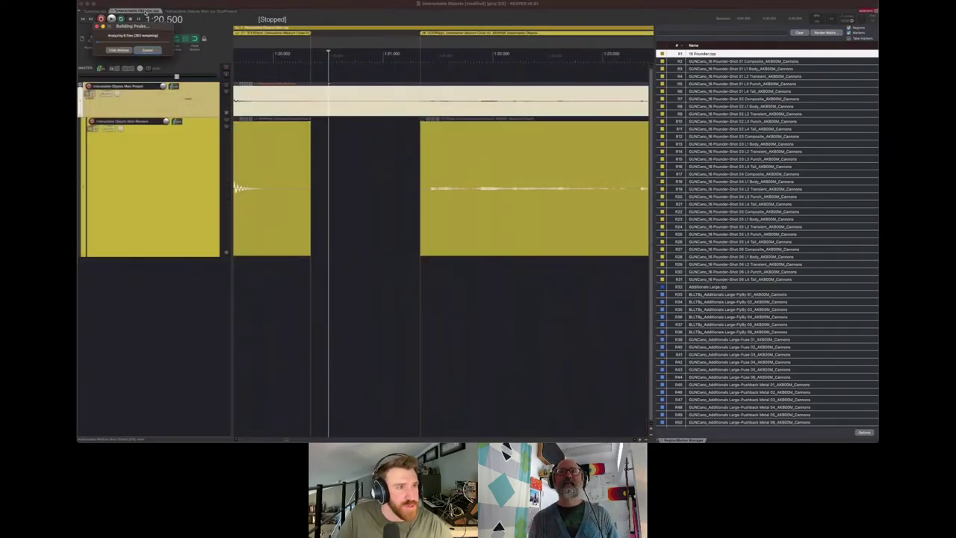
click(198, 11)
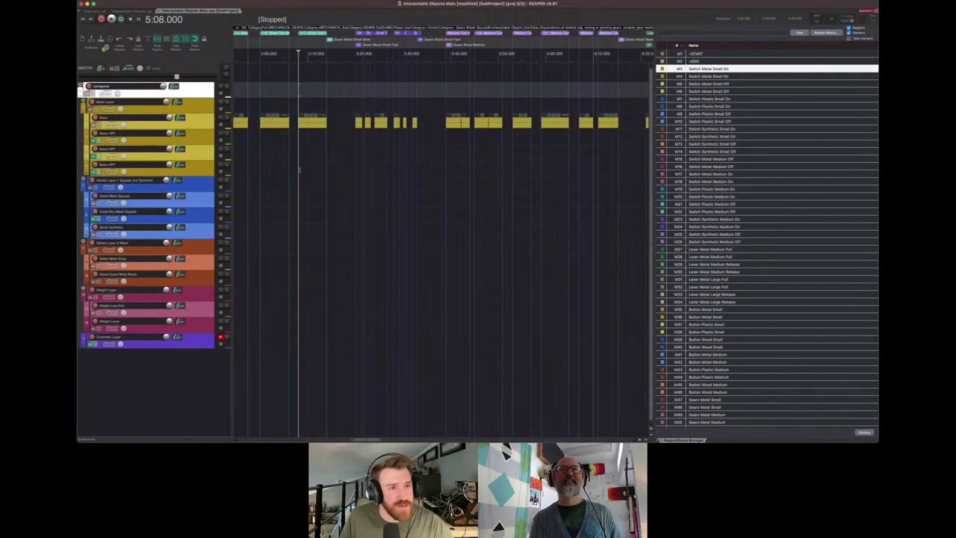
scroll(412, 157, down, 4)
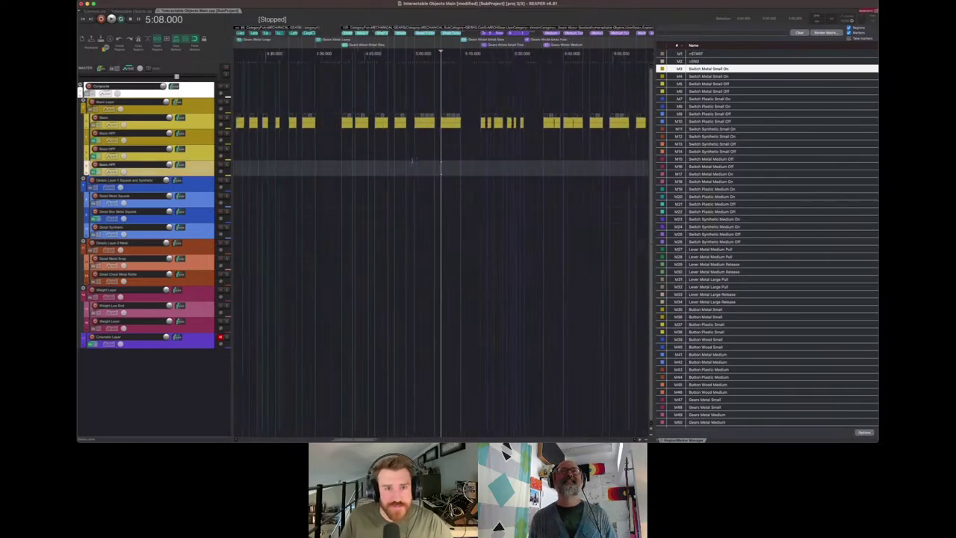
scroll(412, 159, down, 5)
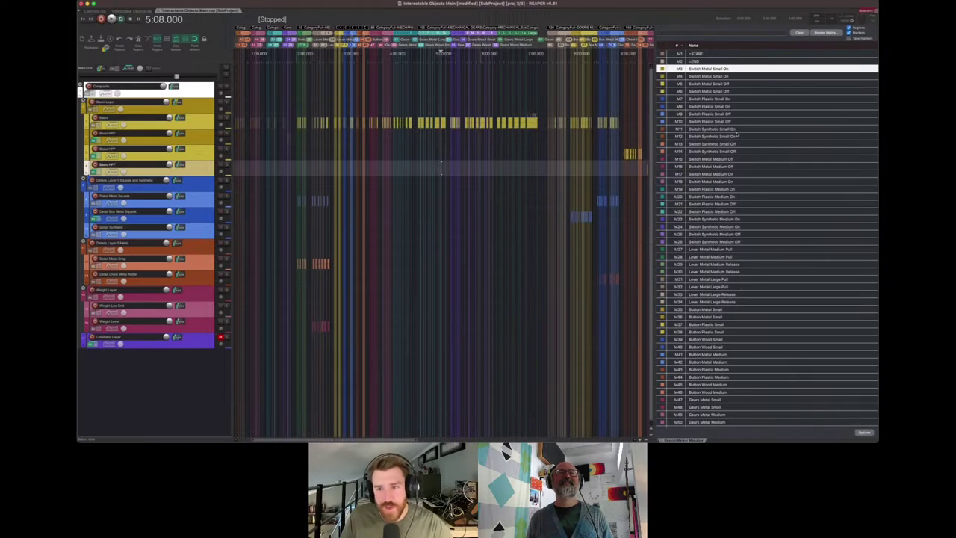
Widen the Region/Marker Manager by shrinking the arrange view, and return to the START marker in its list
scroll(736, 135, down, 5)
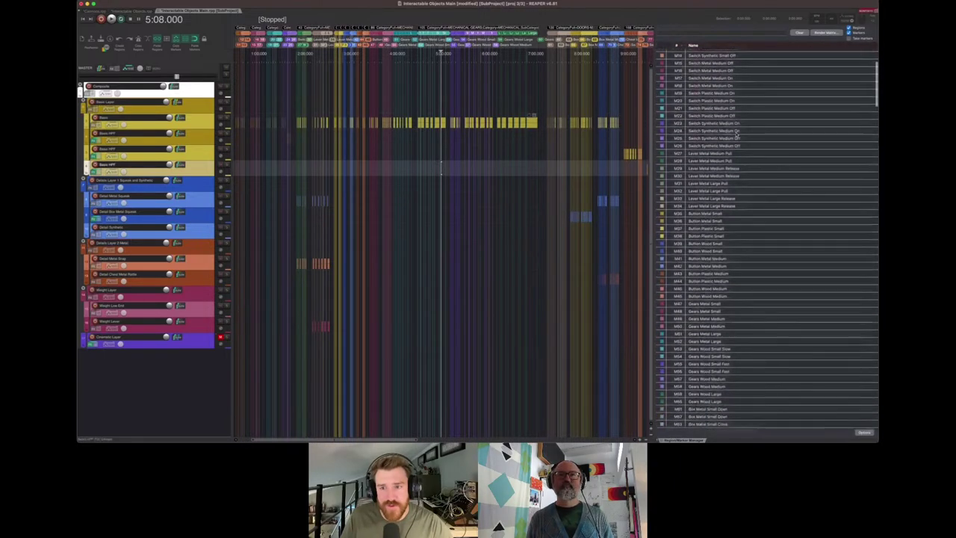
drag(656, 130, 534, 129)
scroll(618, 147, up, 5)
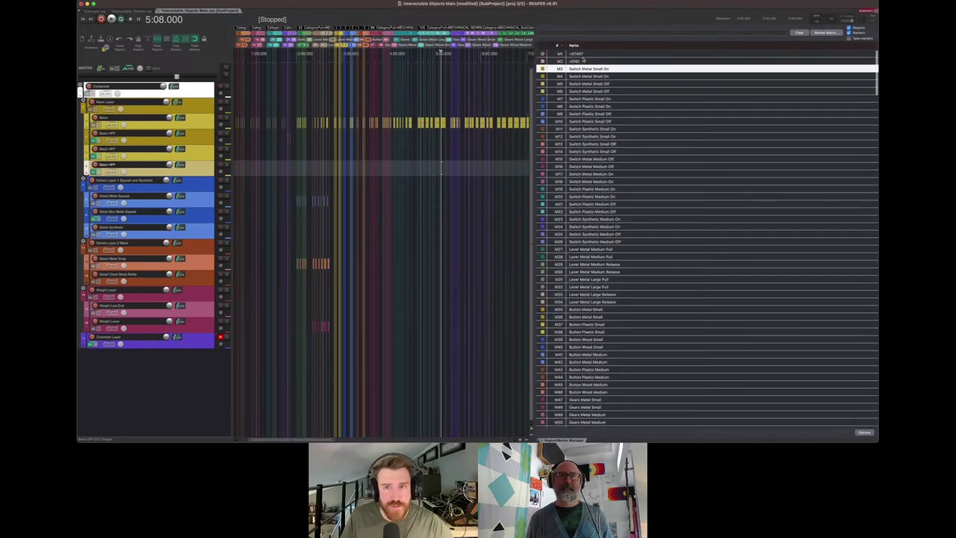
Examine the marker names from the switches, levers, buttons and gears through to the appliances, computers and terminals
scroll(592, 122, down, 10)
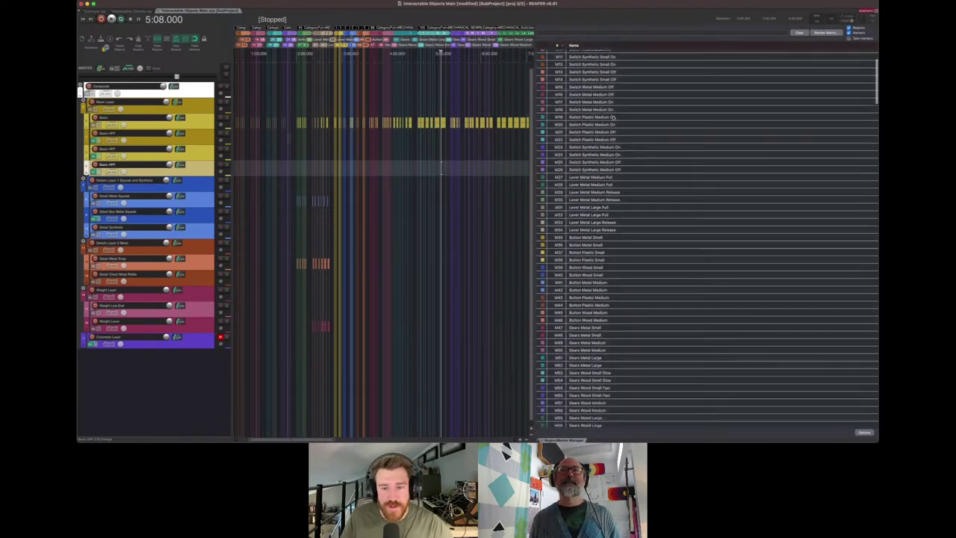
scroll(613, 117, down, 20)
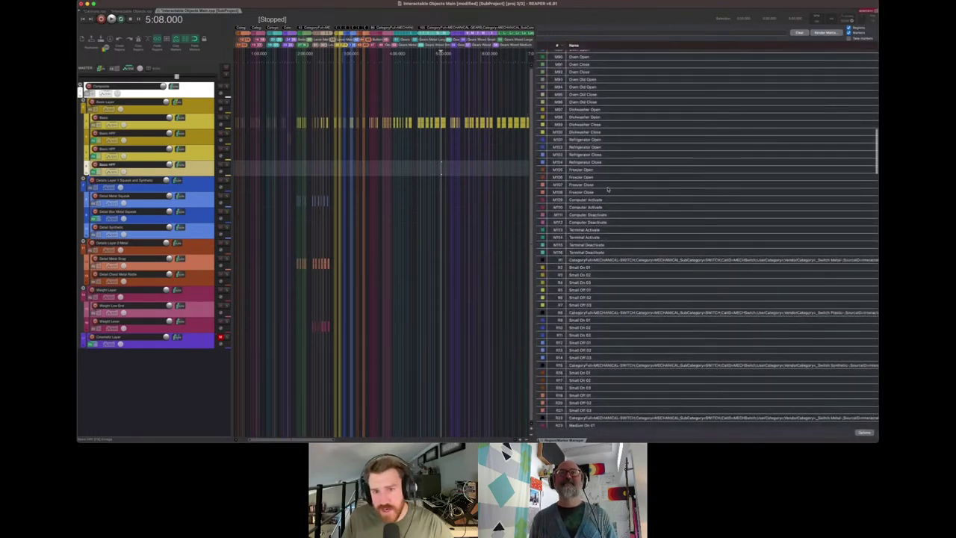
scroll(609, 190, up, 8)
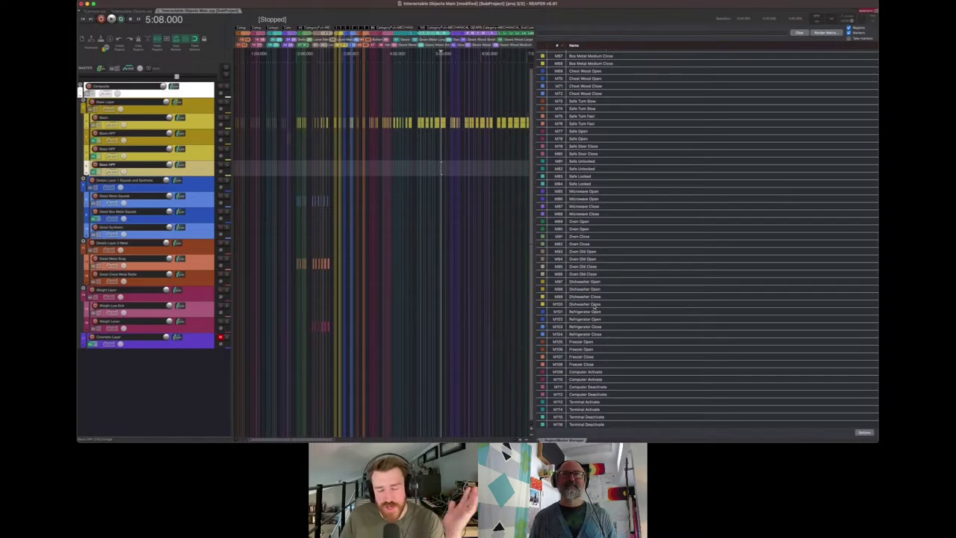
scroll(597, 296, up, 10)
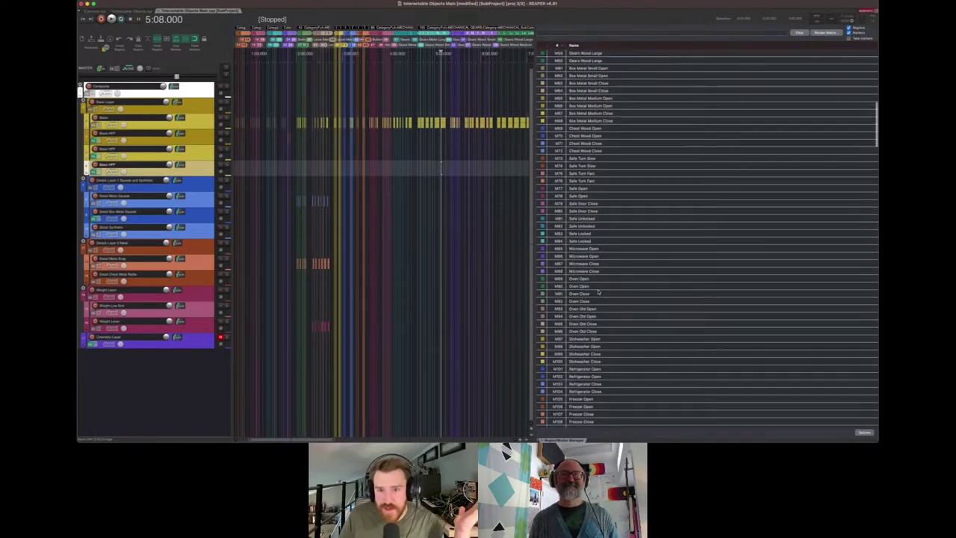
scroll(597, 294, up, 7)
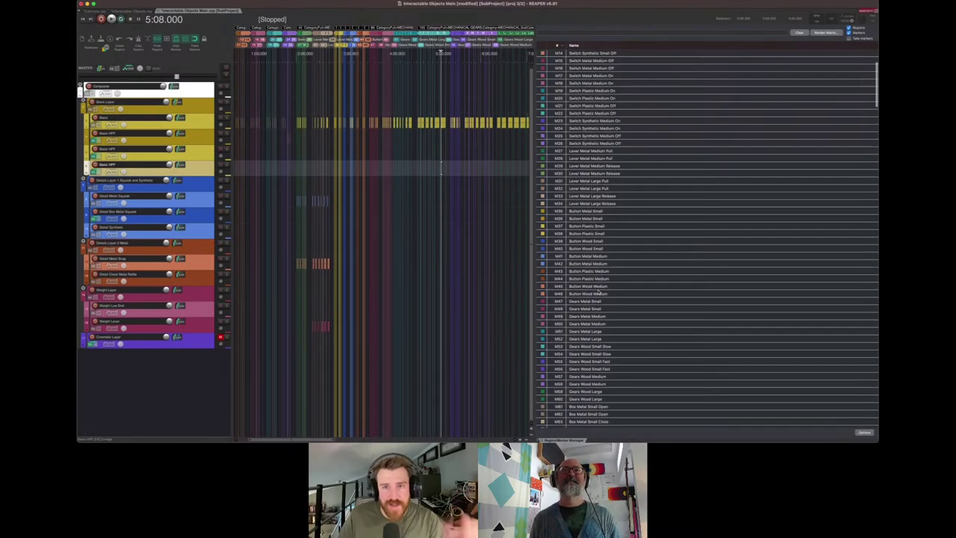
scroll(599, 292, up, 5)
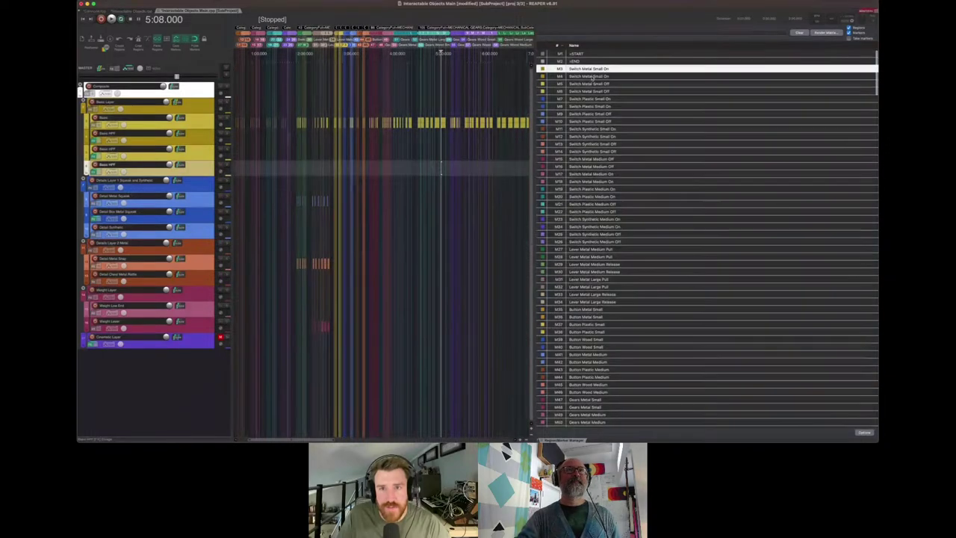
Go to the first Switch Metal Small On marker at 0:02.000 and inspect its item up close
click(591, 76)
click(590, 69)
scroll(317, 120, up, 10)
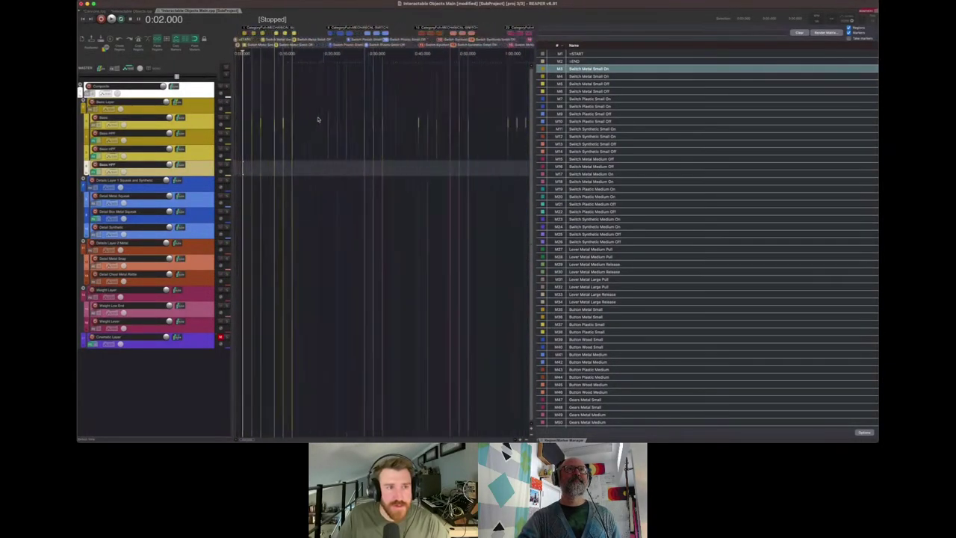
scroll(317, 120, down, 5)
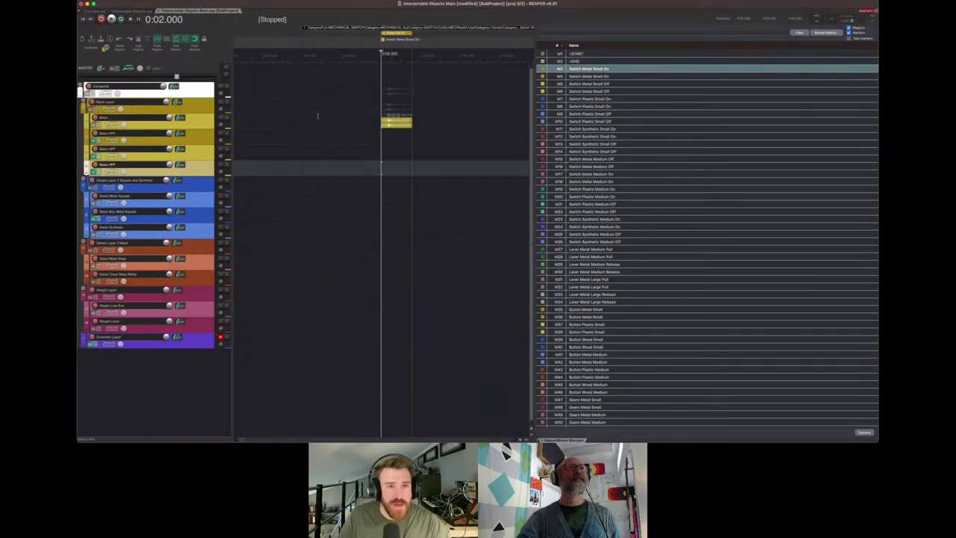
Step through the first Switch Metal Small Off, Switch Plastic Small On and Switch Plastic Small Off markers to preview their sounds
click(599, 83)
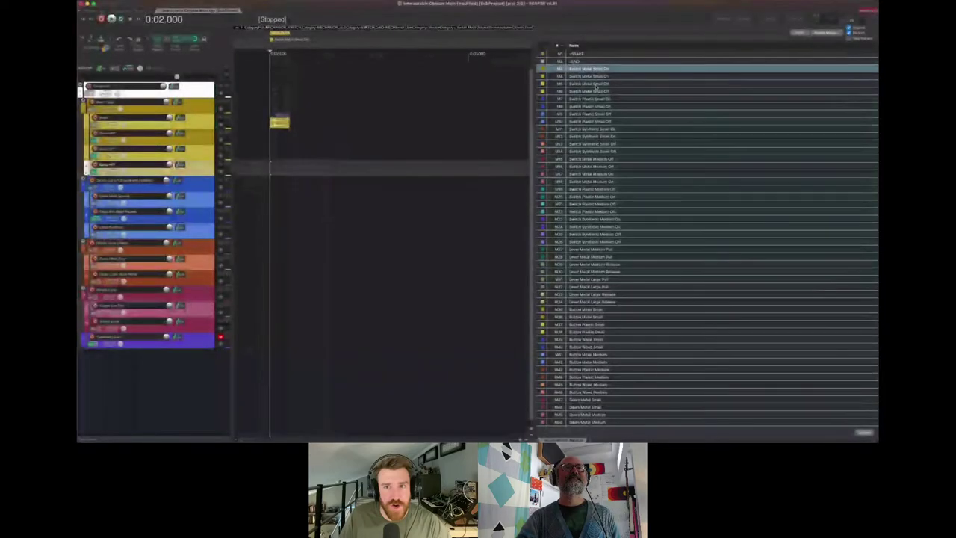
click(597, 84)
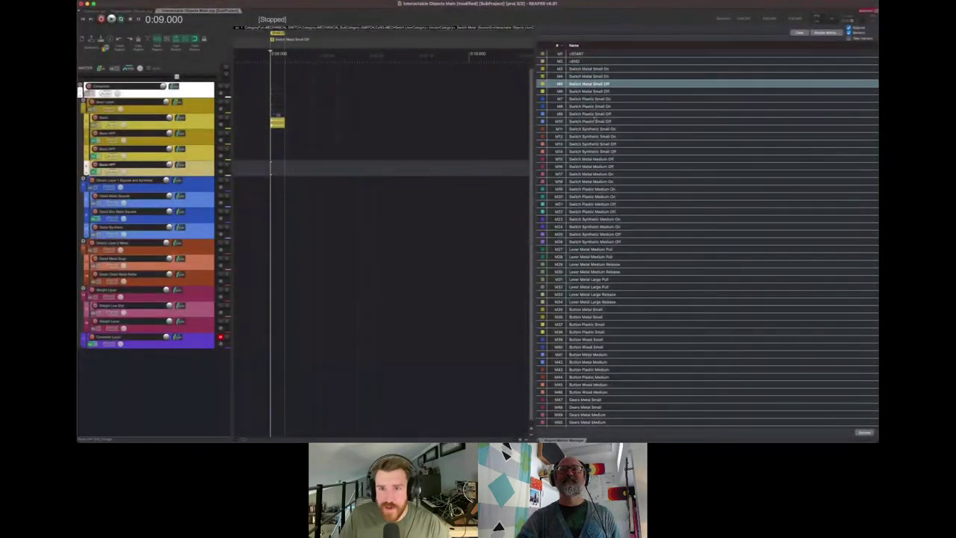
click(597, 100)
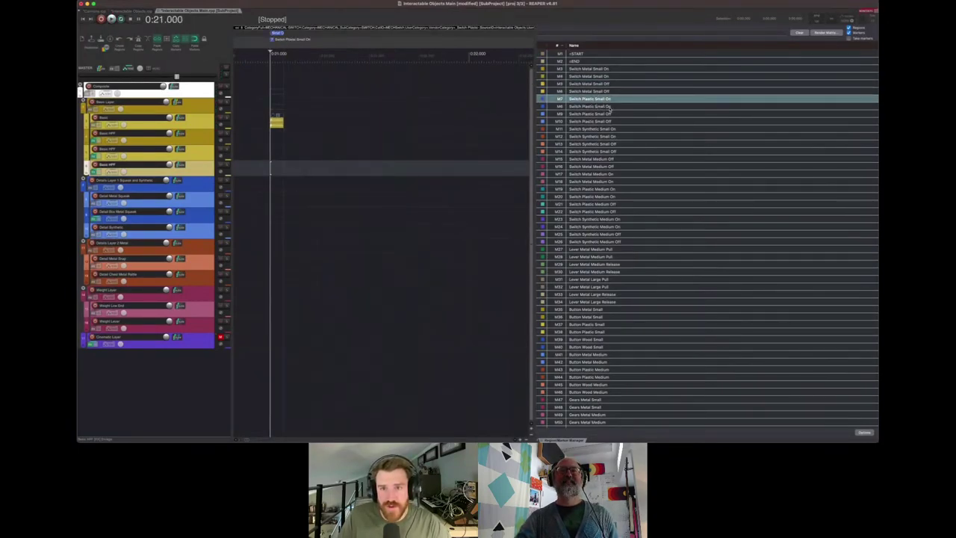
click(610, 114)
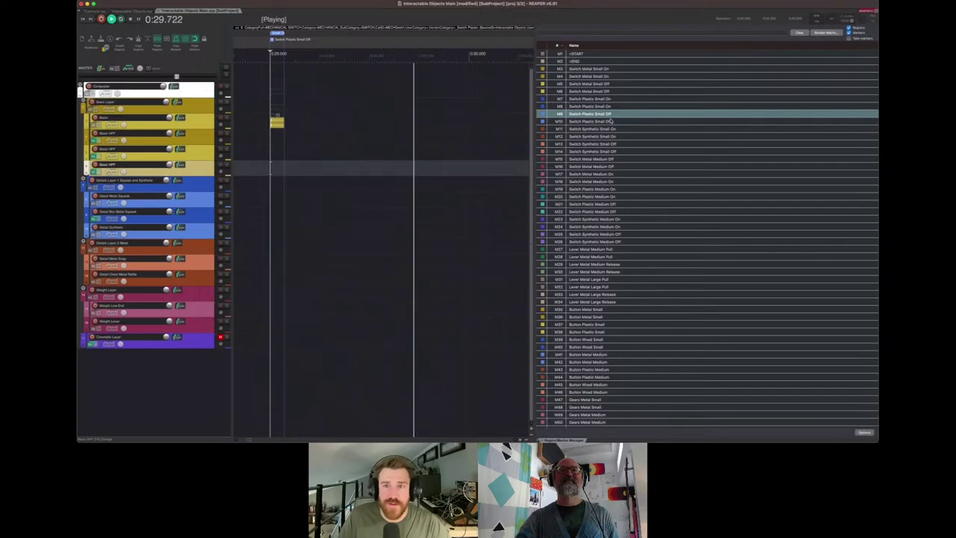
Find the gear markers further down the marker list and go to the first Gears Metal Small marker
scroll(611, 116, down, 6)
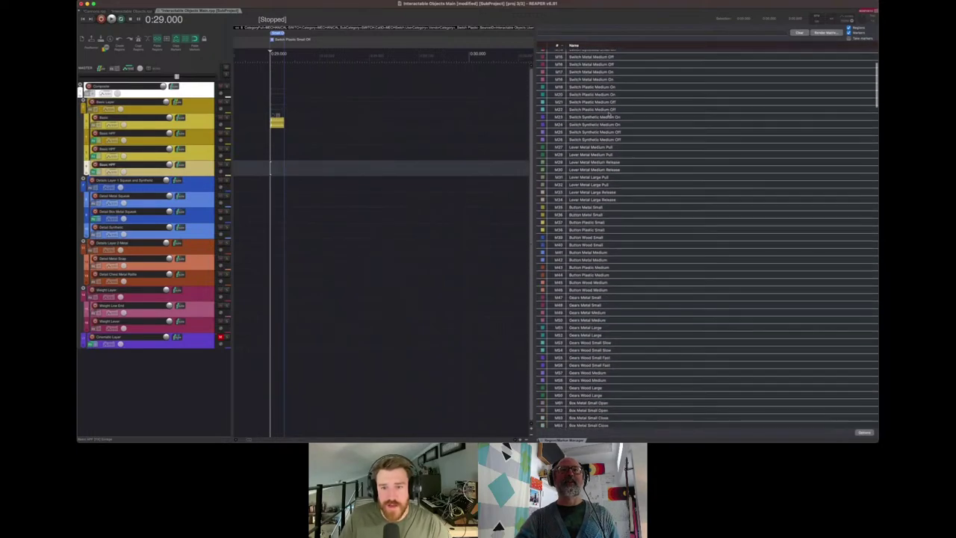
scroll(610, 116, down, 1)
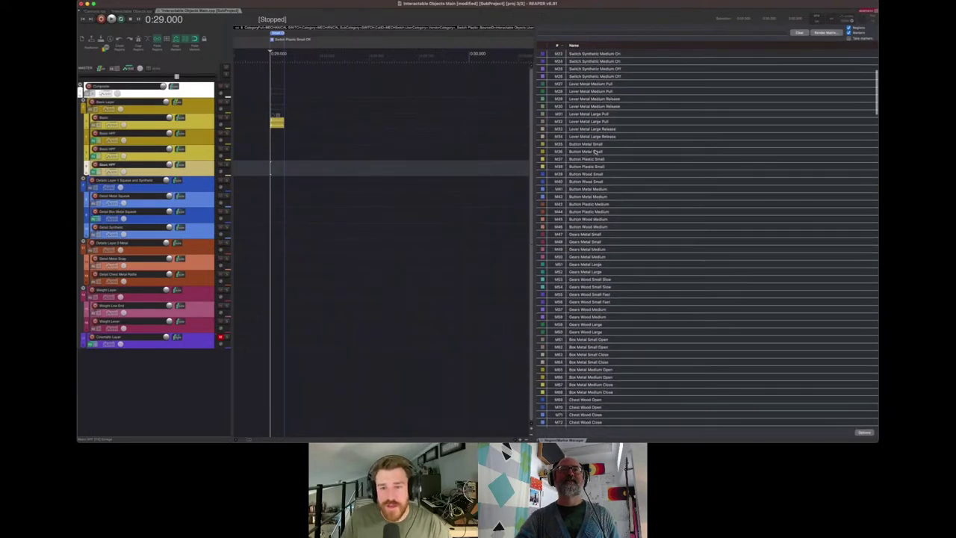
scroll(598, 167, down, 1)
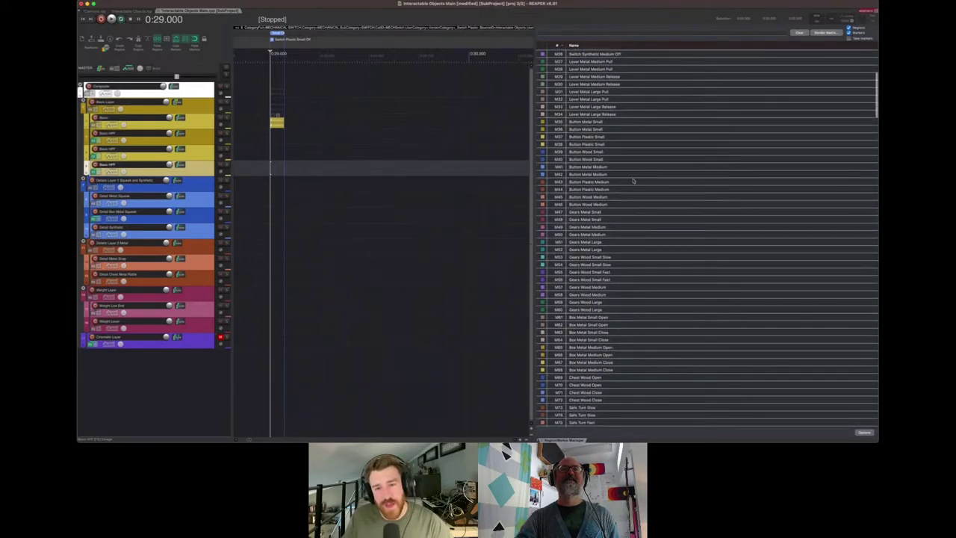
scroll(611, 177, down, 1)
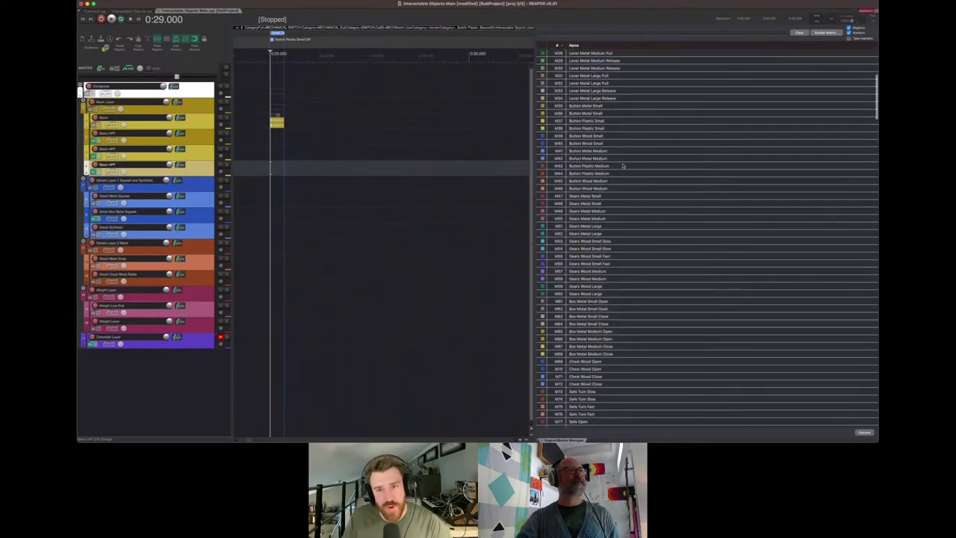
scroll(615, 174, down, 1)
scroll(620, 175, up, 1)
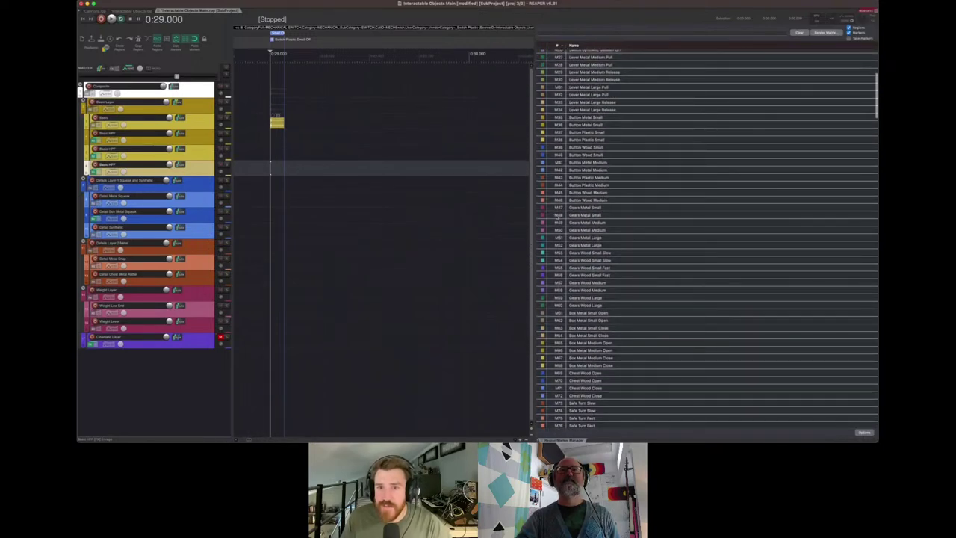
click(581, 209)
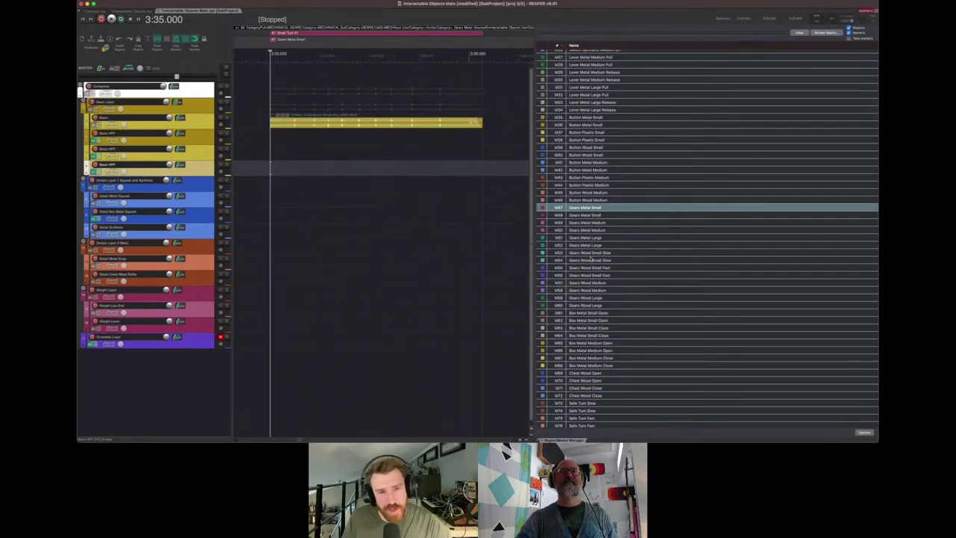
Go to the first Gears Wood Small Slow marker at 4:38.000 and play its turning sounds
click(590, 253)
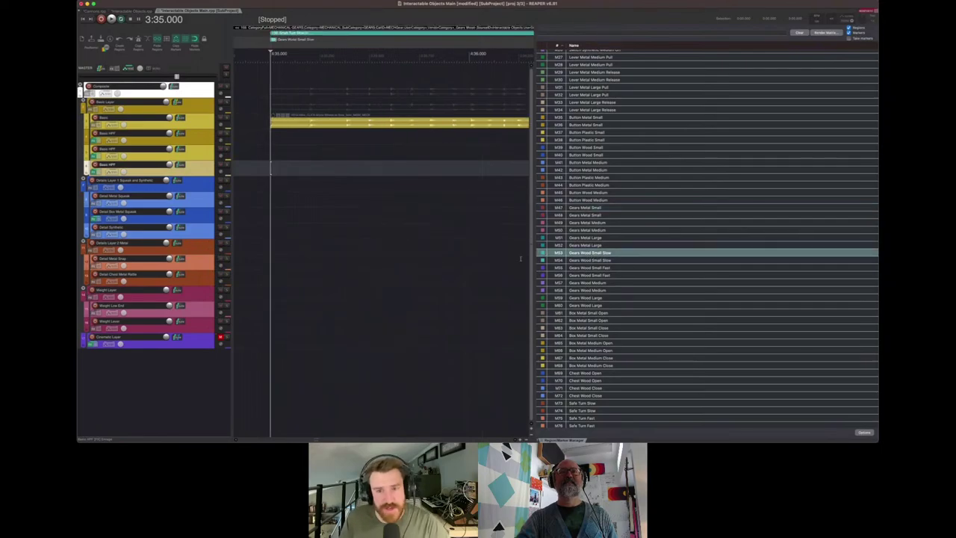
scroll(458, 225, down, 5)
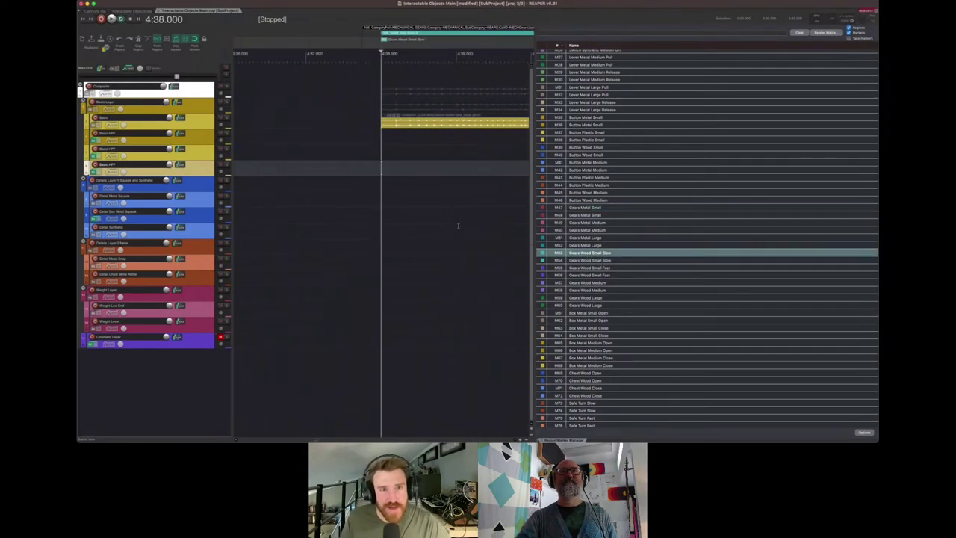
click(587, 259)
click(589, 254)
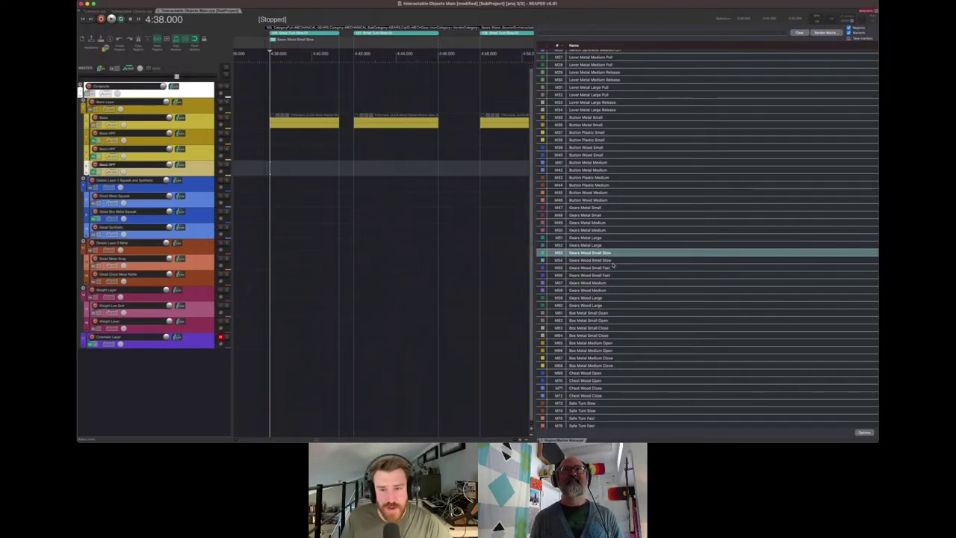
key(space)
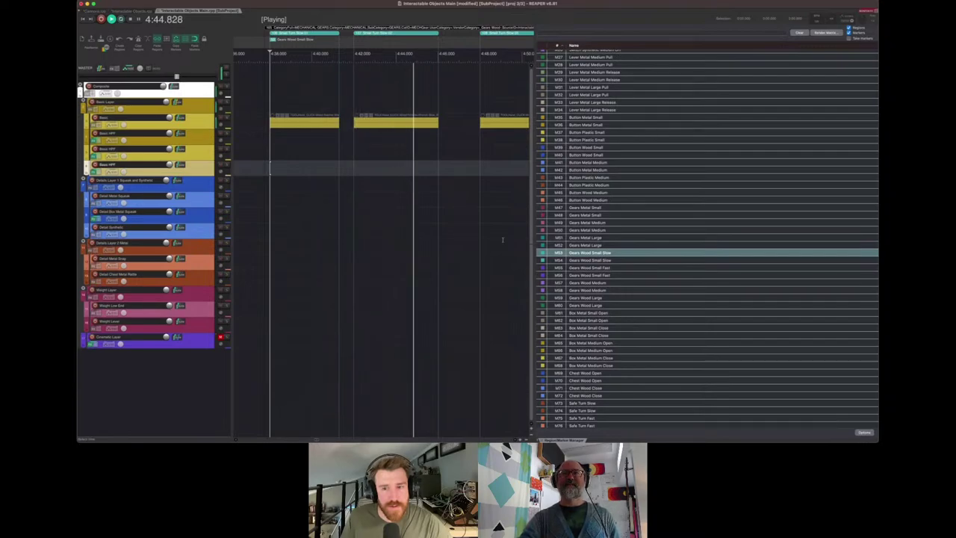
key(space)
Play the sounds at the first Gears Wood Medium marker and at the first Gears Wood Large marker
click(602, 284)
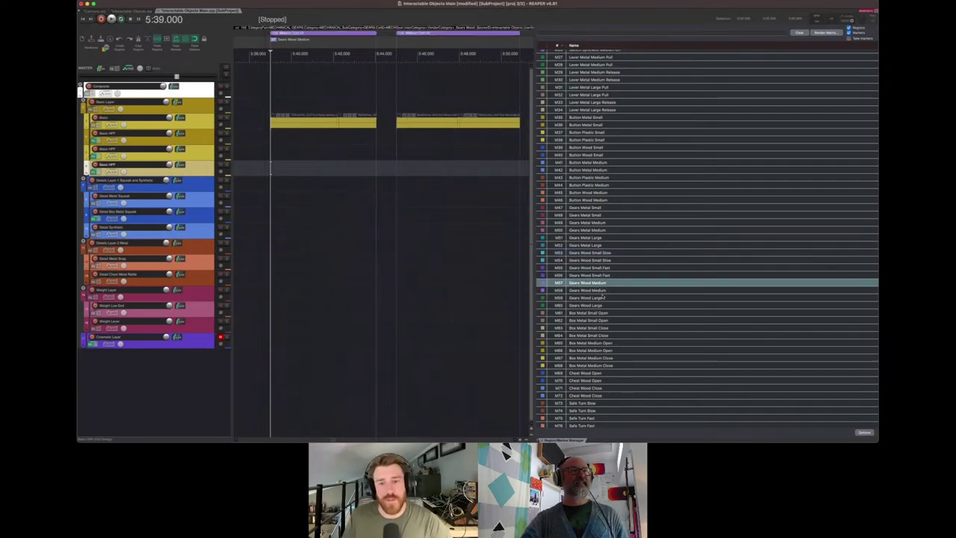
key(space)
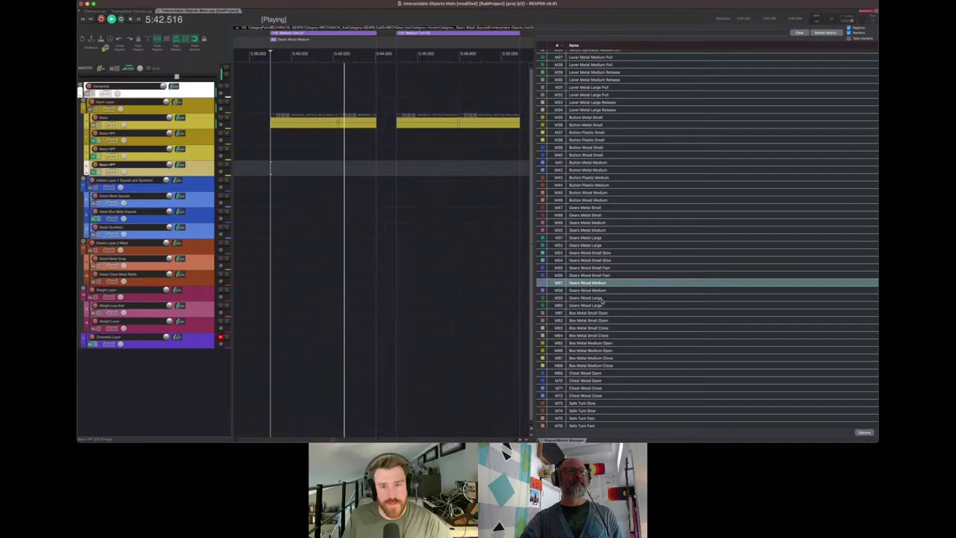
key(space)
click(602, 298)
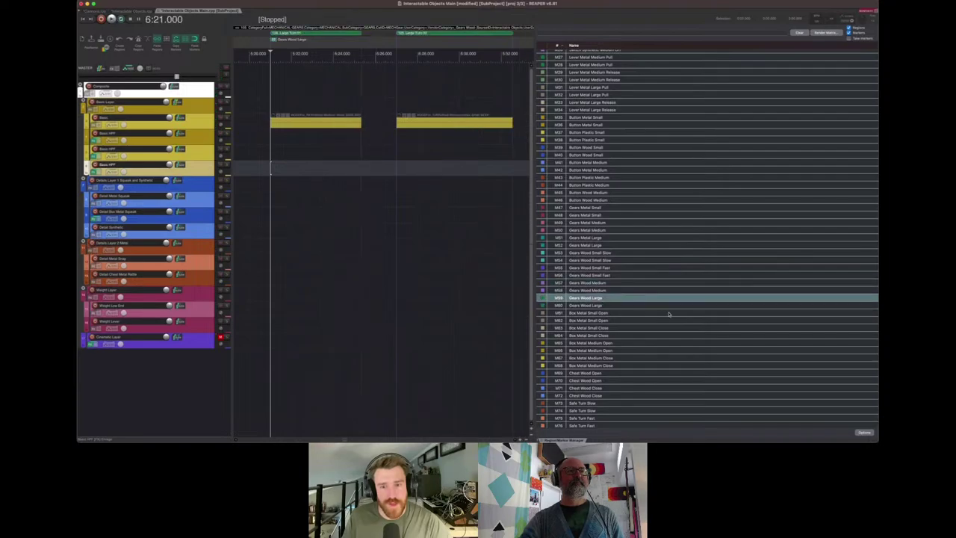
key(space)
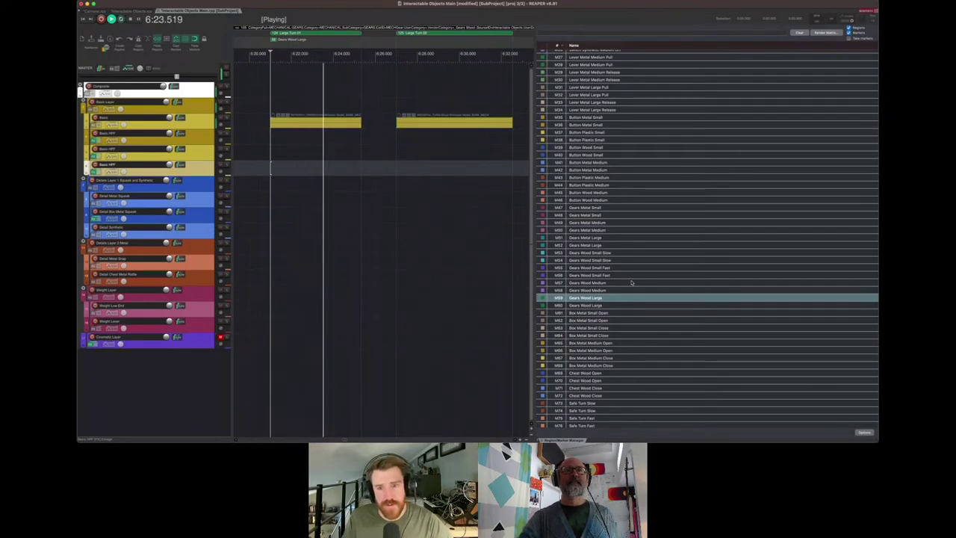
key(space)
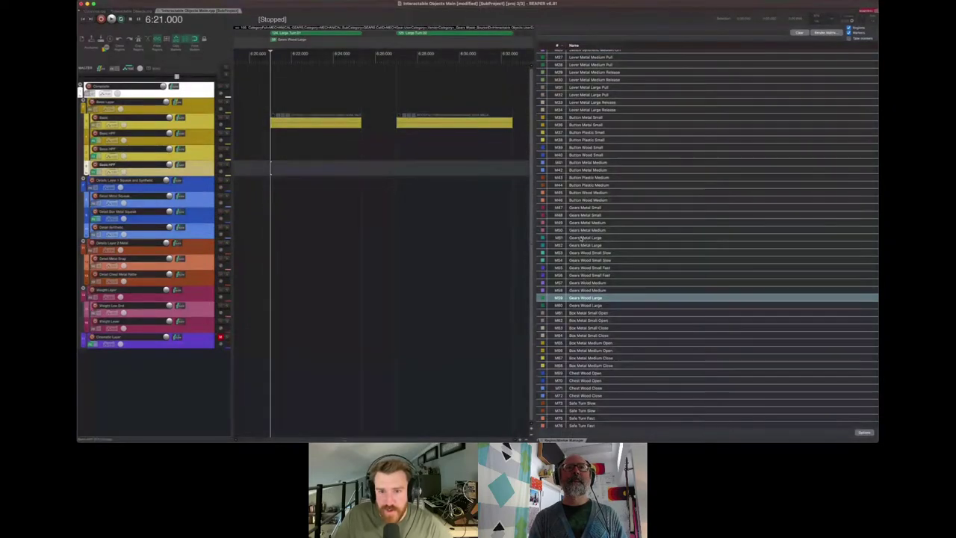
Play the sounds at the first Gears Metal Large, Gears Metal Medium and Gears Metal Small markers
click(557, 237)
key(space)
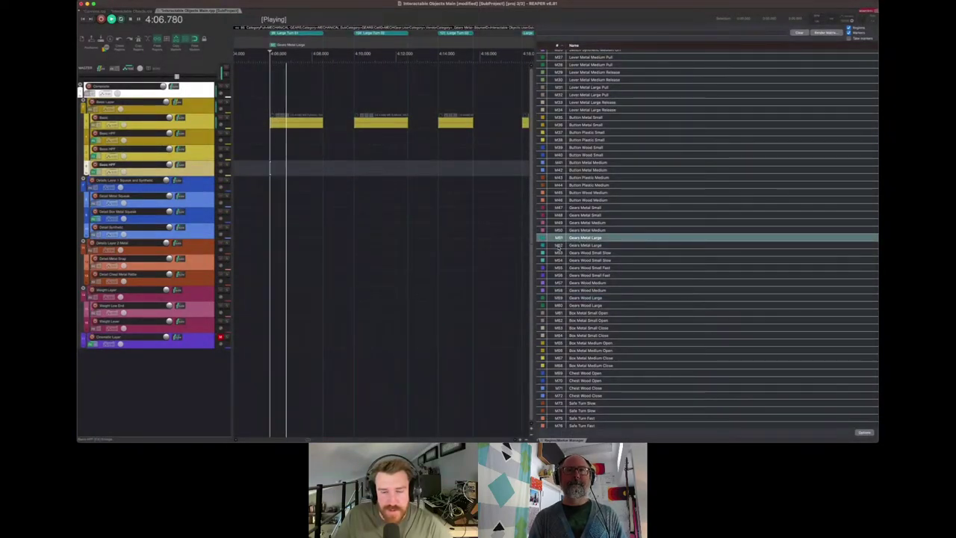
key(space)
click(587, 223)
key(space)
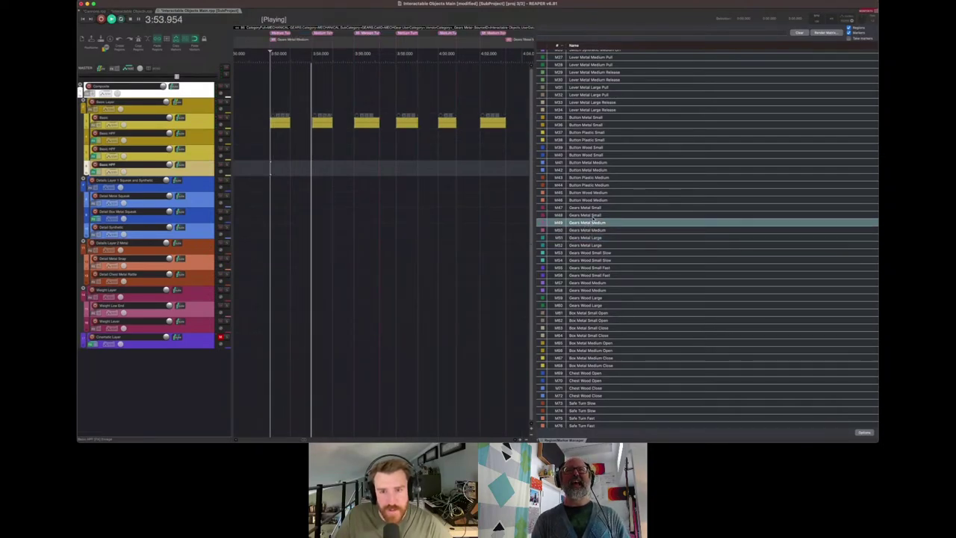
key(space)
click(586, 209)
key(space)
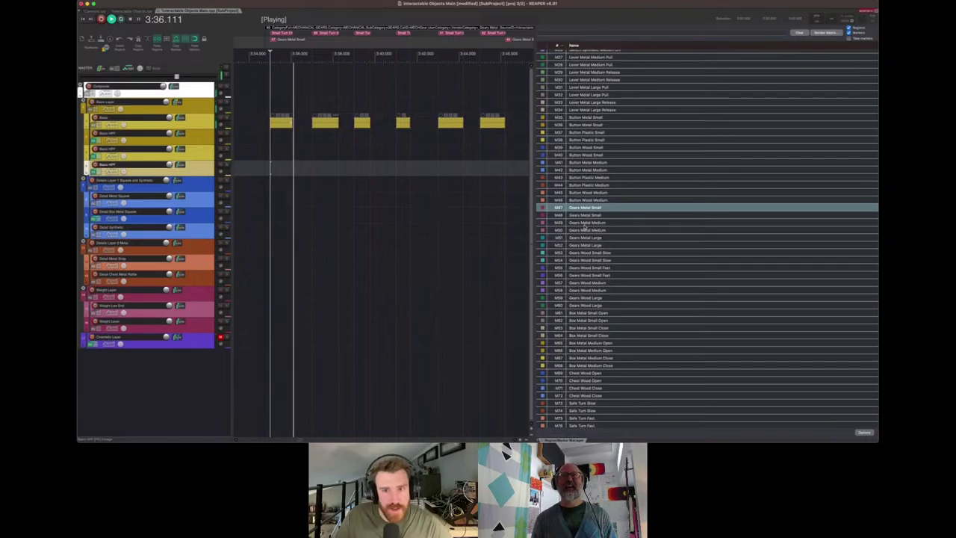
key(space)
Look through the named markers from the switches down to the Computer and Terminal markers to review the object types covered
scroll(585, 226, down, 5)
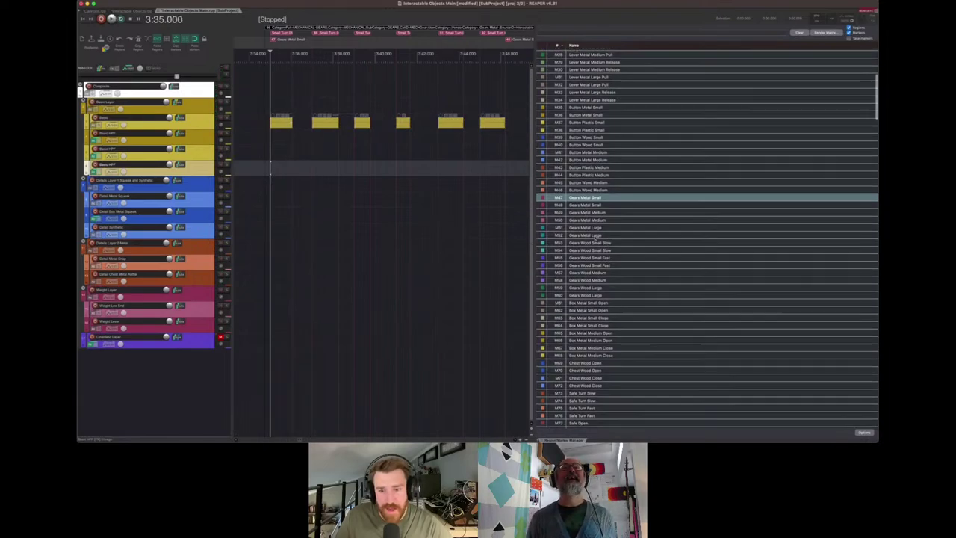
scroll(595, 237, down, 1)
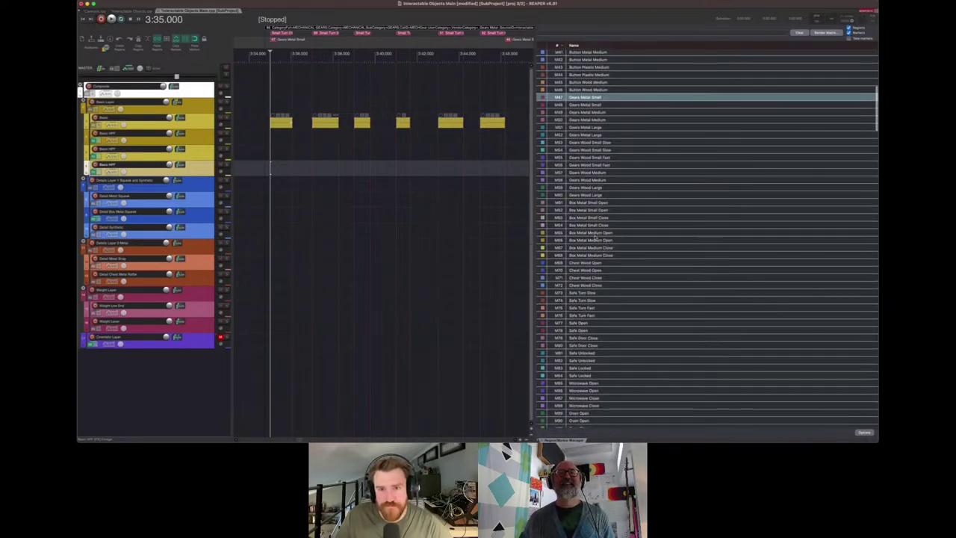
scroll(596, 237, down, 1)
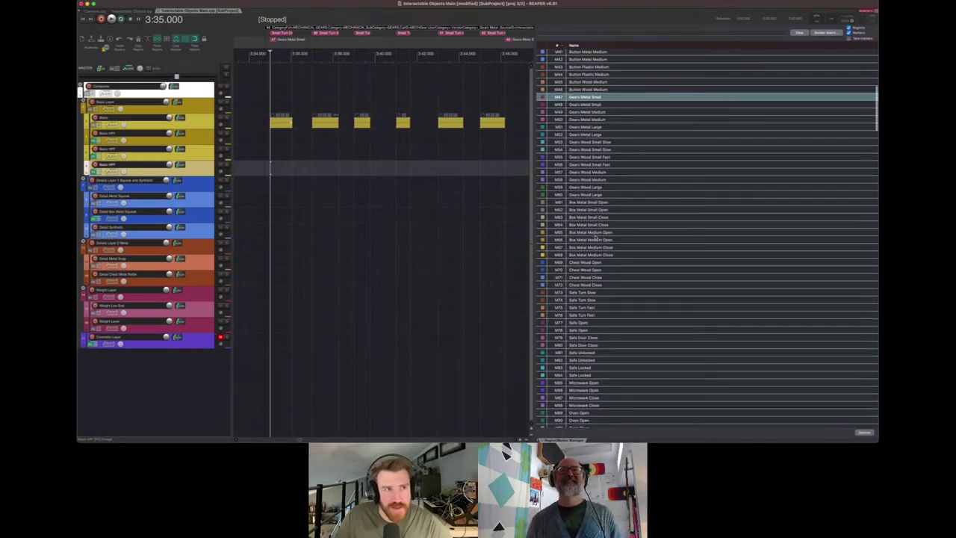
scroll(596, 238, up, 7)
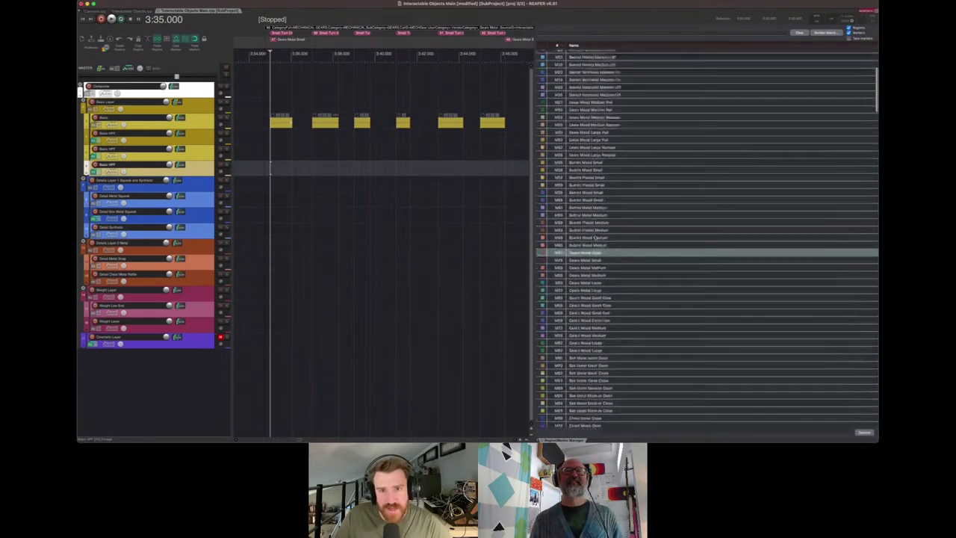
scroll(595, 237, up, 7)
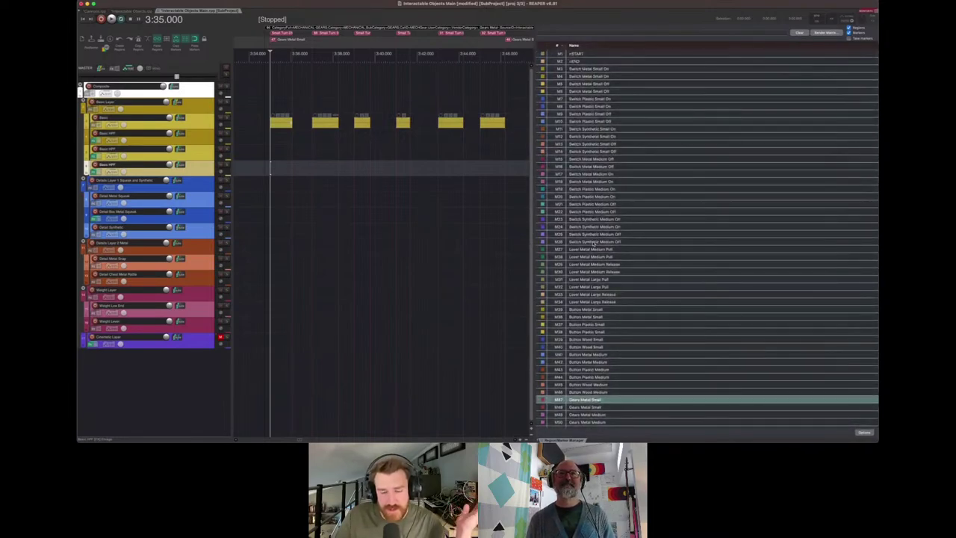
scroll(595, 242, down, 6)
scroll(595, 241, down, 4)
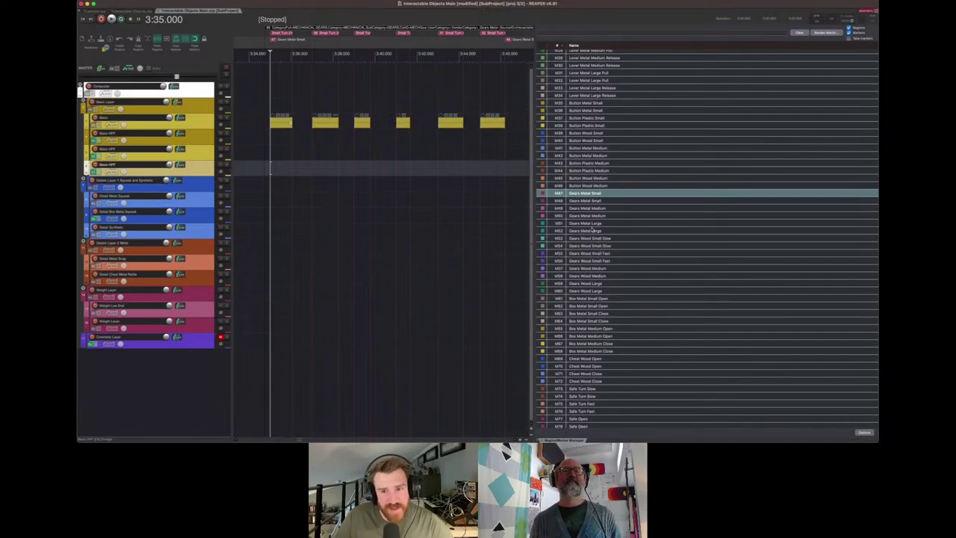
scroll(592, 231, down, 2)
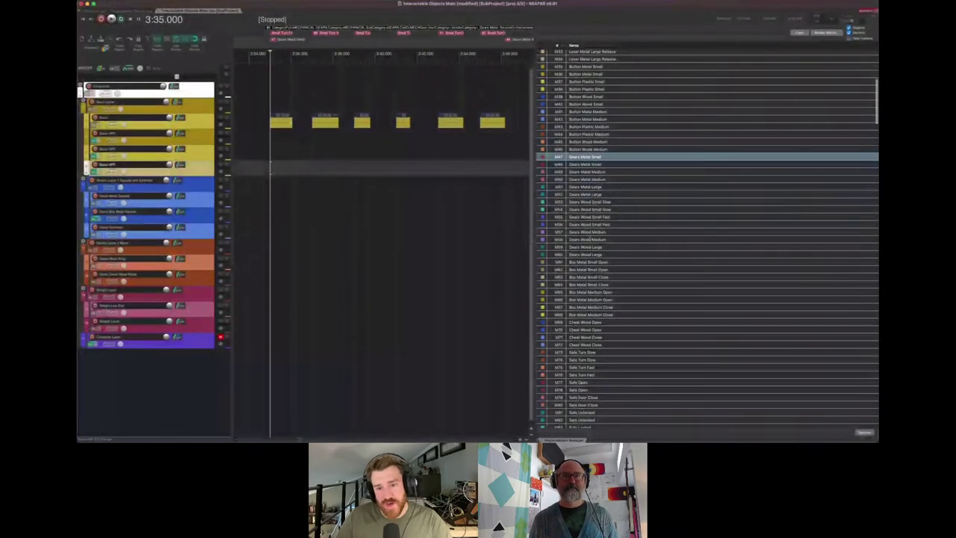
scroll(586, 219, down, 1)
scroll(585, 216, down, 5)
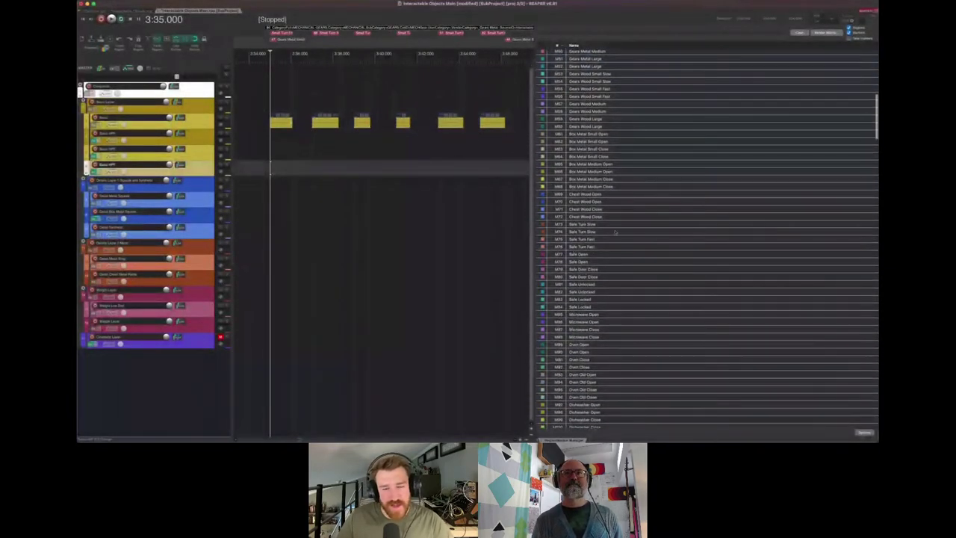
scroll(605, 243, down, 5)
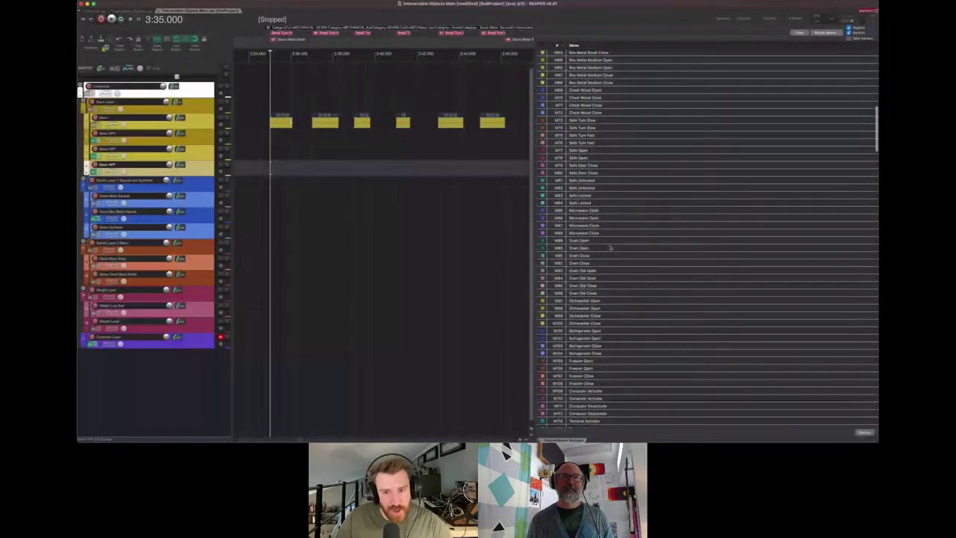
scroll(605, 243, down, 3)
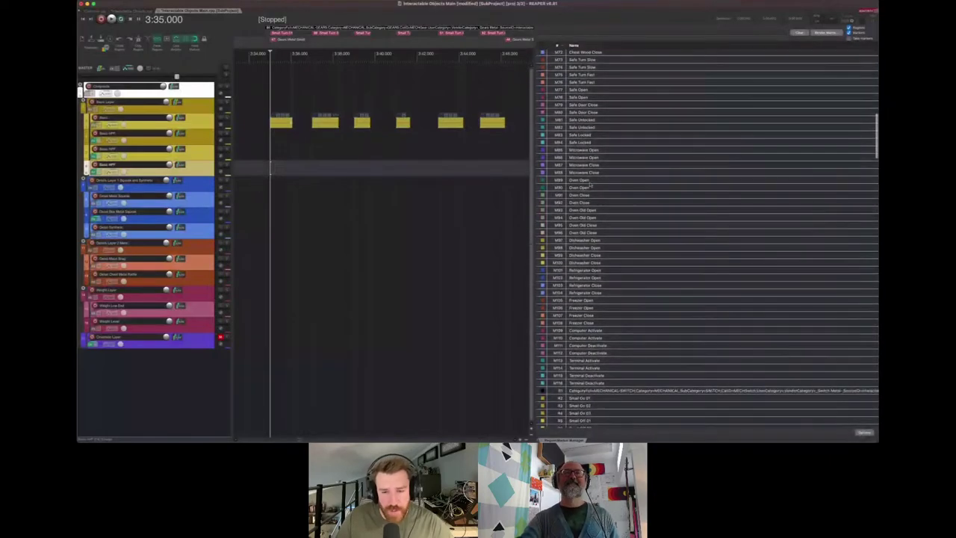
Examine the region list from the switch regions down to the last Deactivate regions, and return to the first markers
scroll(587, 196, down, 15)
scroll(588, 195, down, 9)
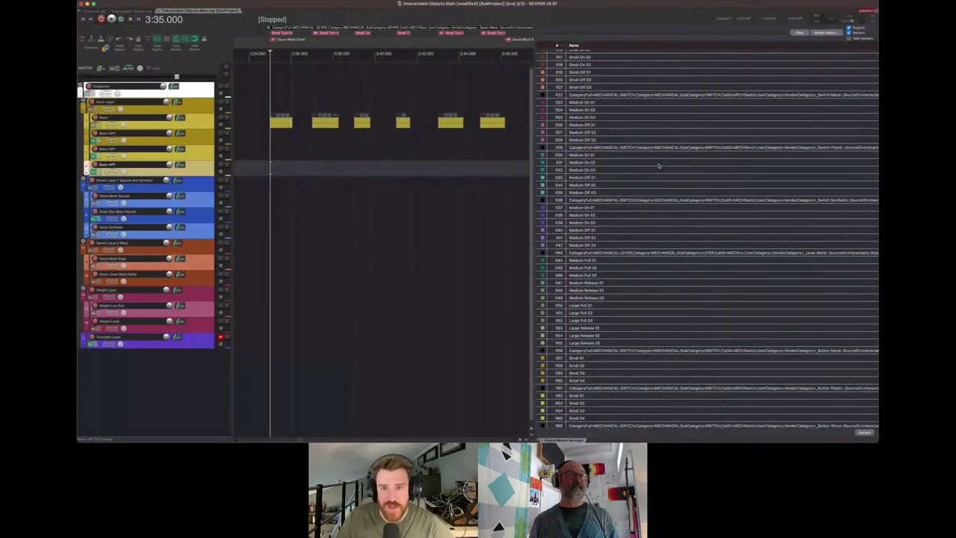
scroll(615, 276, down, 5)
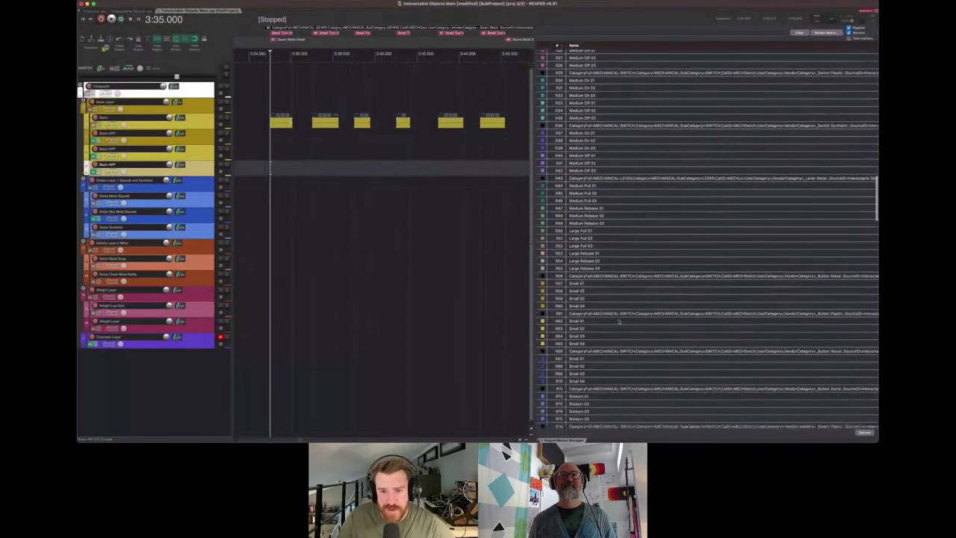
scroll(609, 306, down, 8)
scroll(599, 289, down, 15)
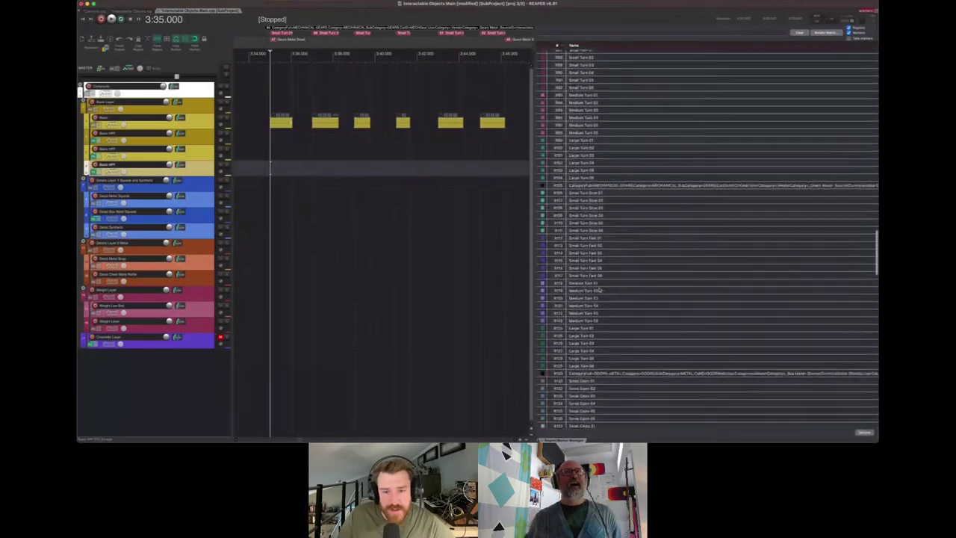
scroll(599, 289, down, 8)
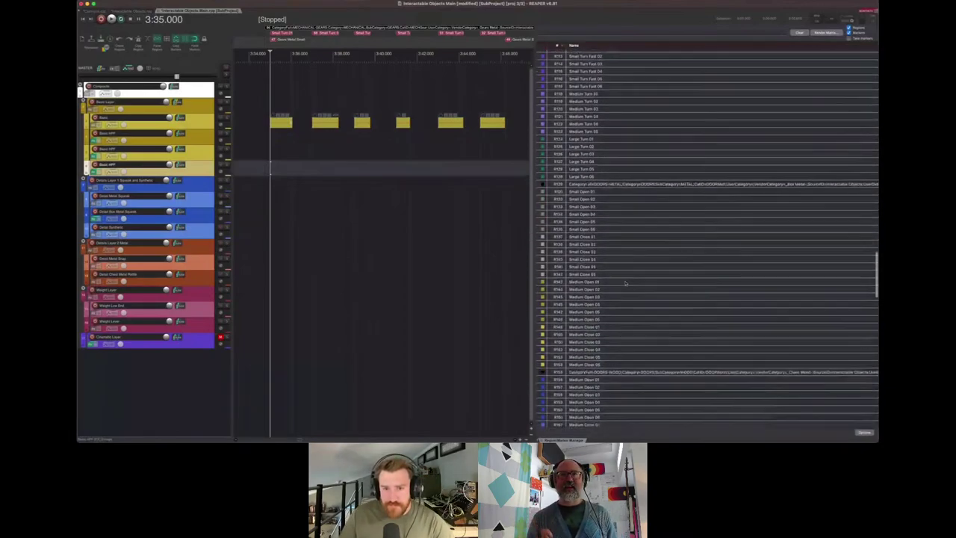
scroll(626, 282, down, 10)
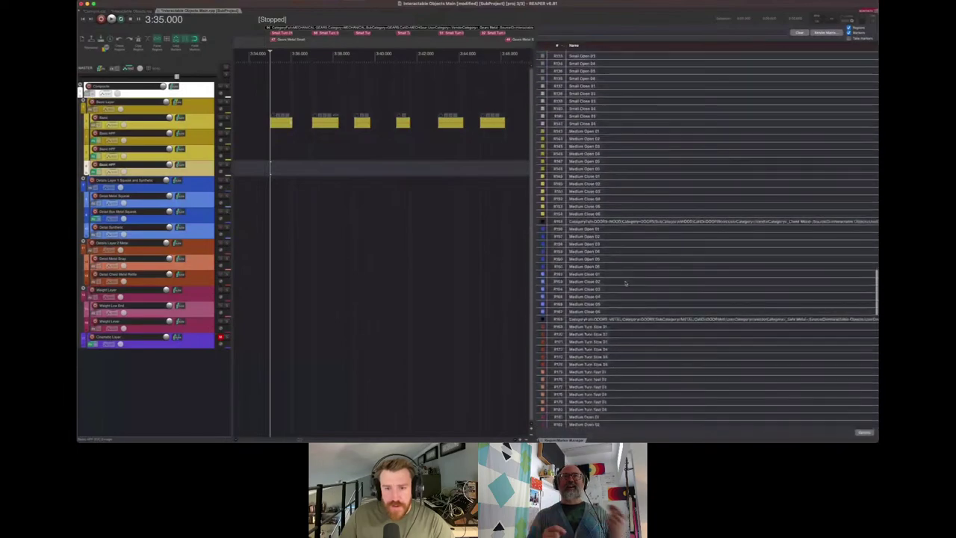
scroll(625, 285, down, 3)
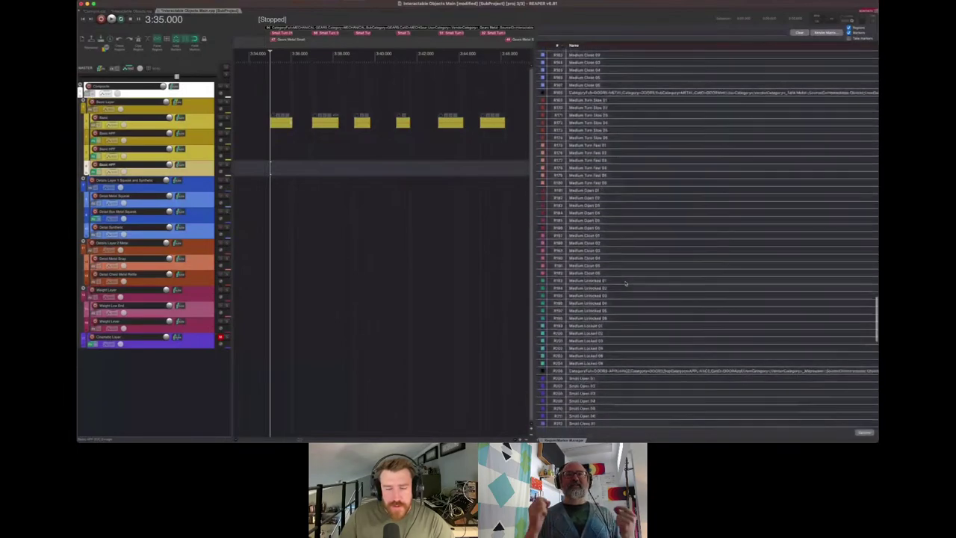
scroll(624, 288, down, 3)
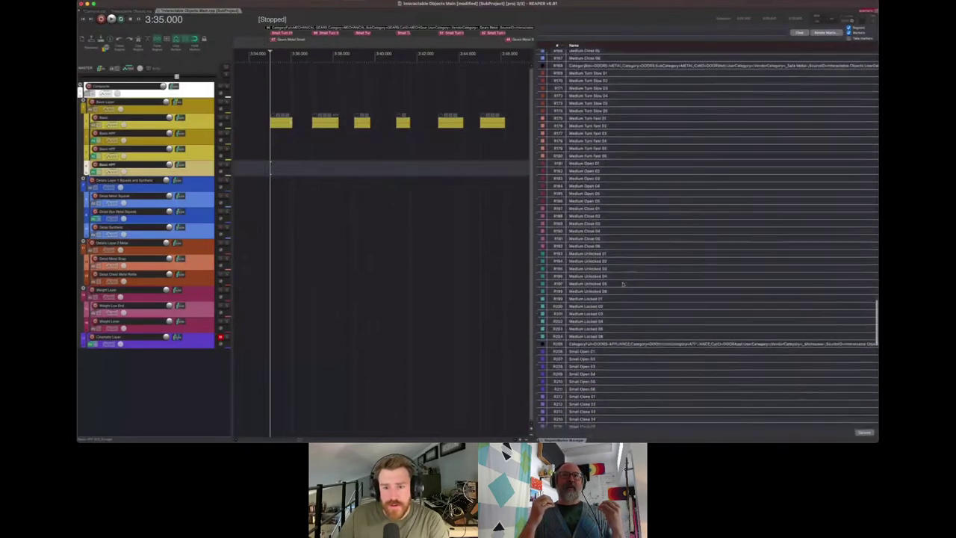
scroll(622, 283, down, 15)
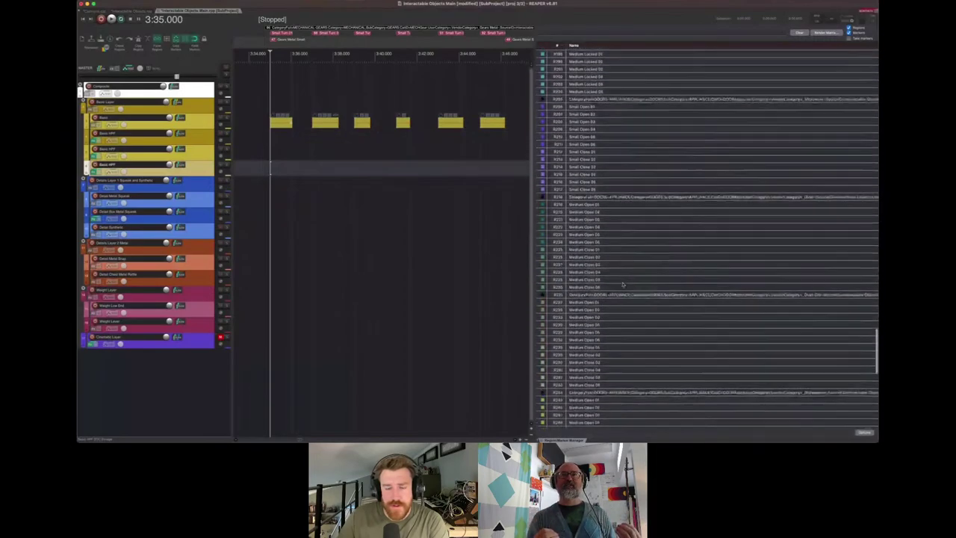
scroll(622, 283, down, 10)
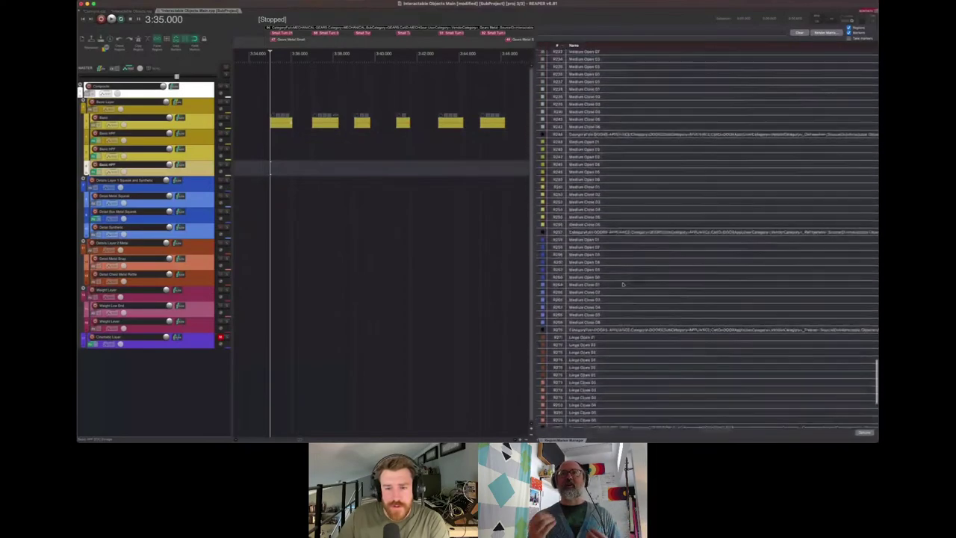
scroll(622, 284, down, 5)
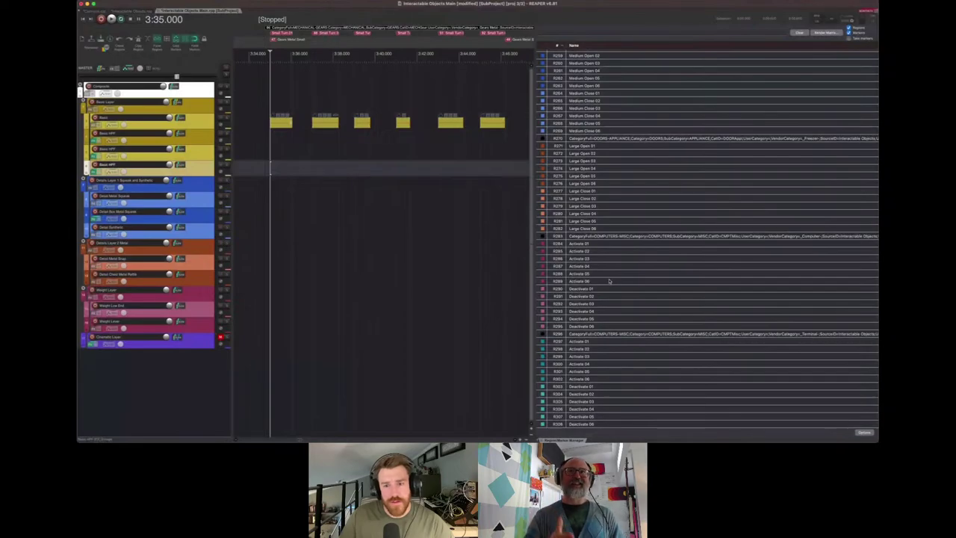
scroll(609, 277, up, 10)
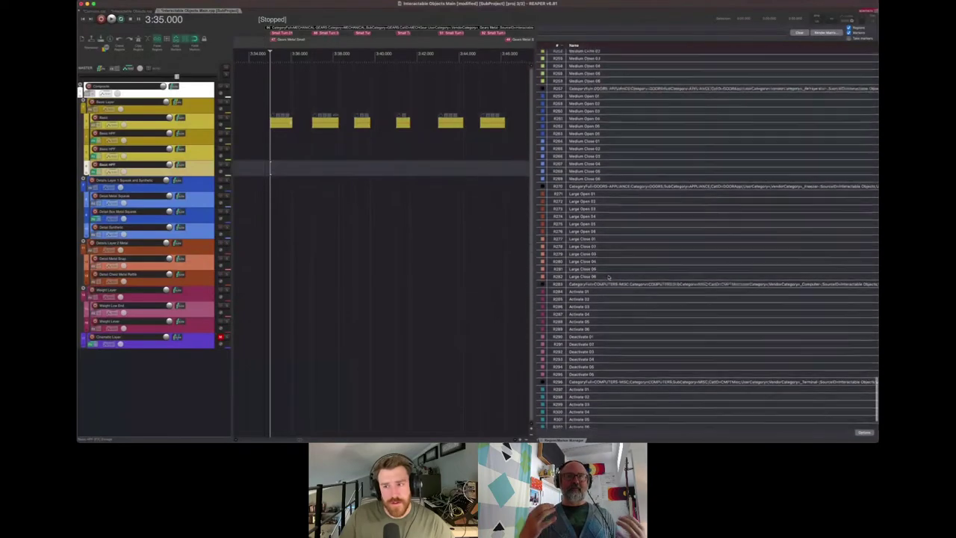
scroll(609, 277, up, 12)
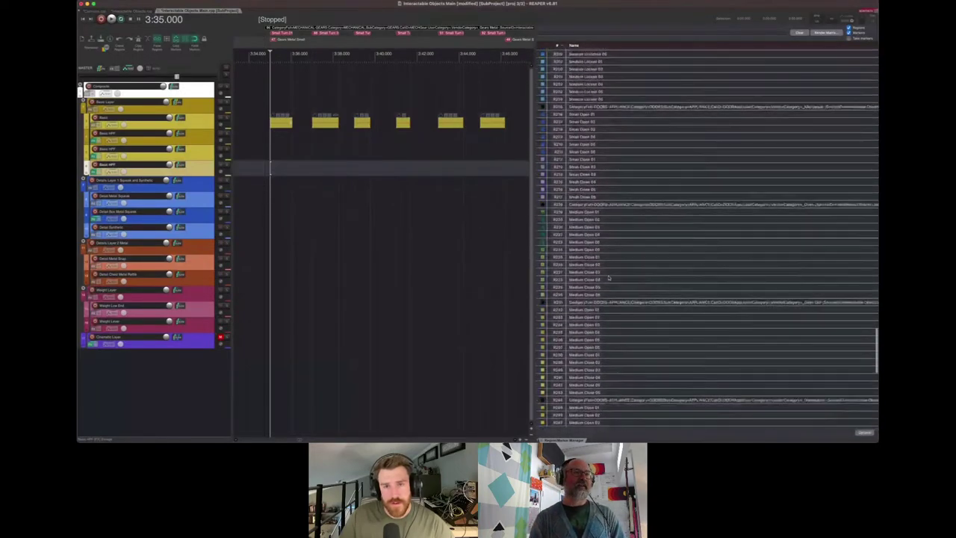
scroll(609, 277, up, 15)
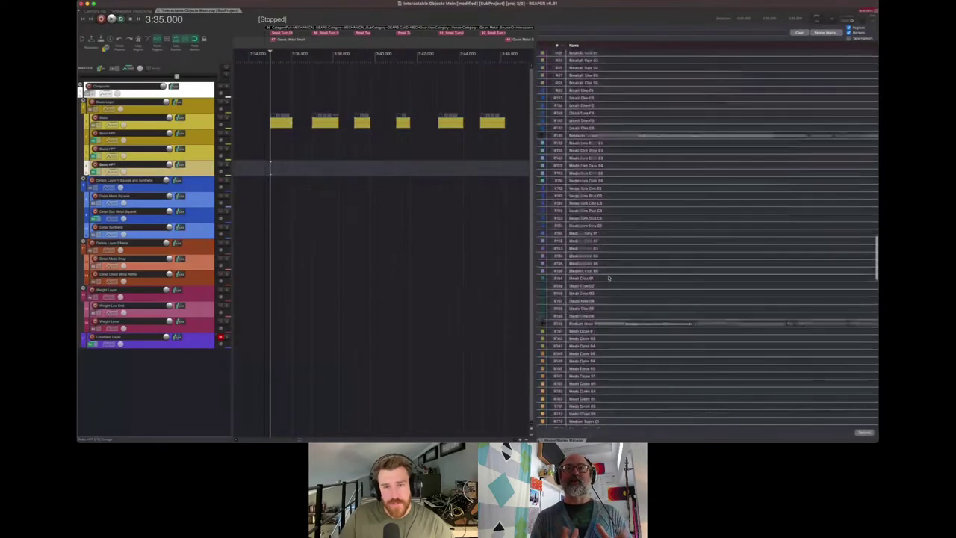
scroll(608, 278, up, 15)
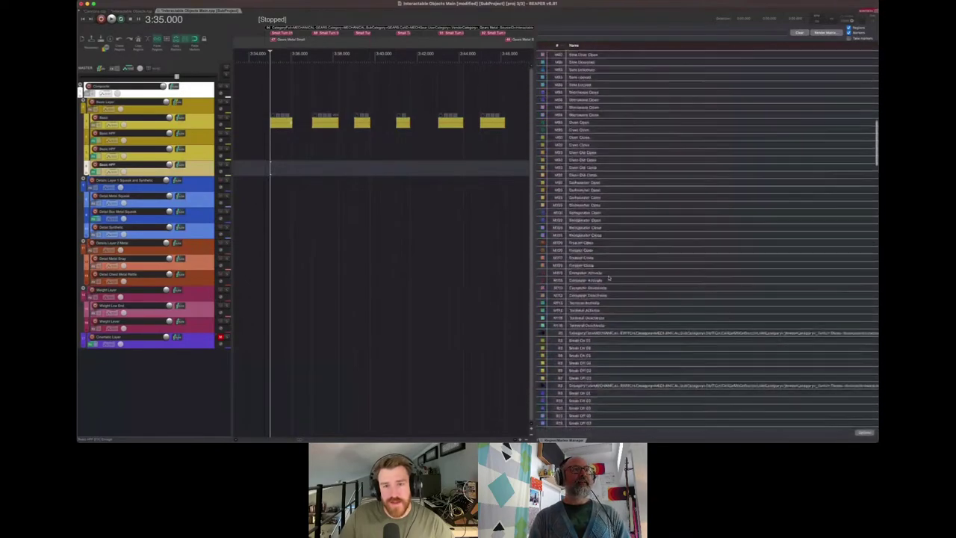
scroll(609, 277, up, 3)
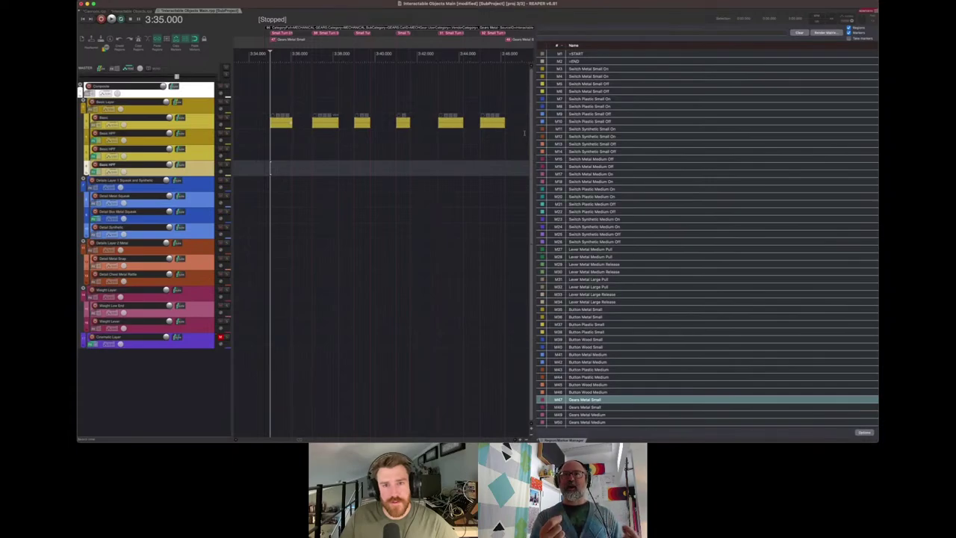
Widen the arrange view by narrowing the region and marker list, and bring the last Deactivate regions into view
drag(525, 133, 613, 134)
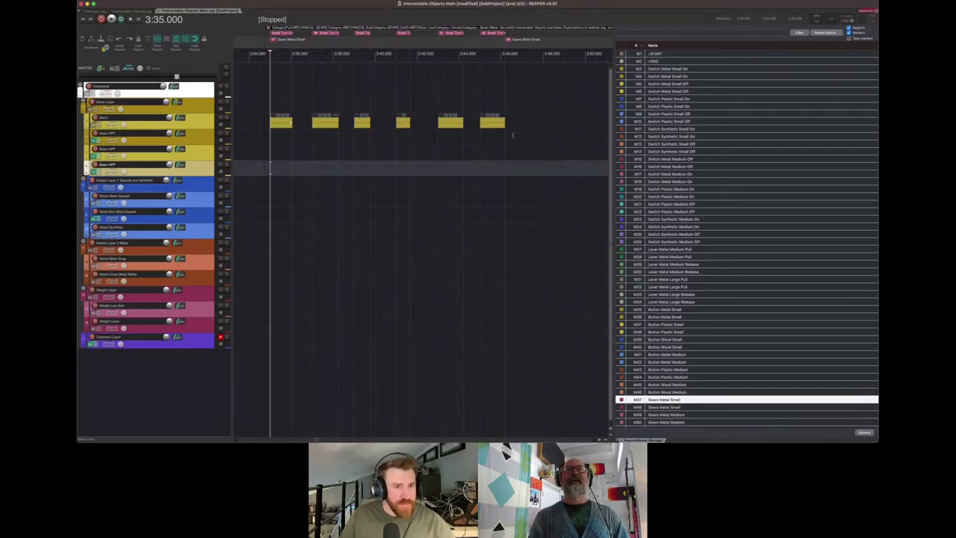
scroll(667, 197, down, 10)
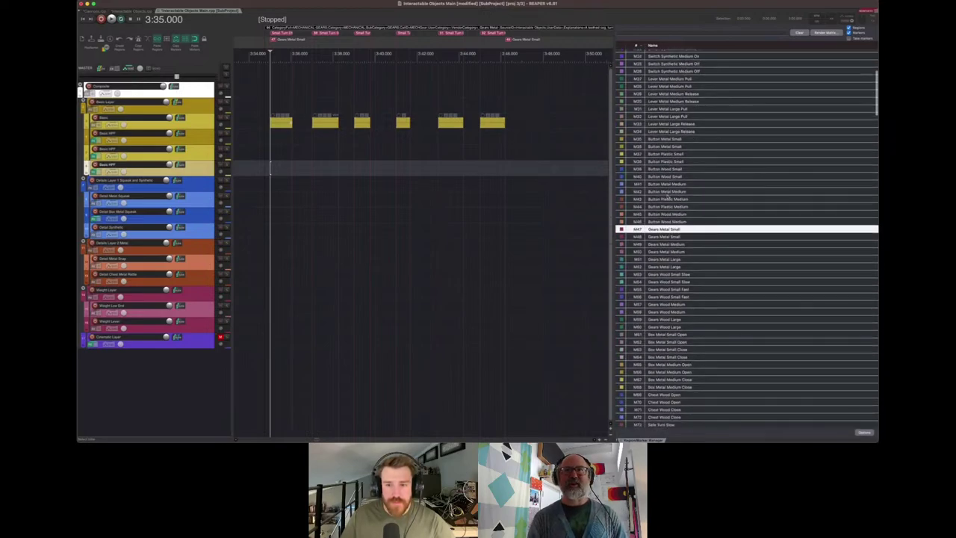
scroll(667, 197, down, 20)
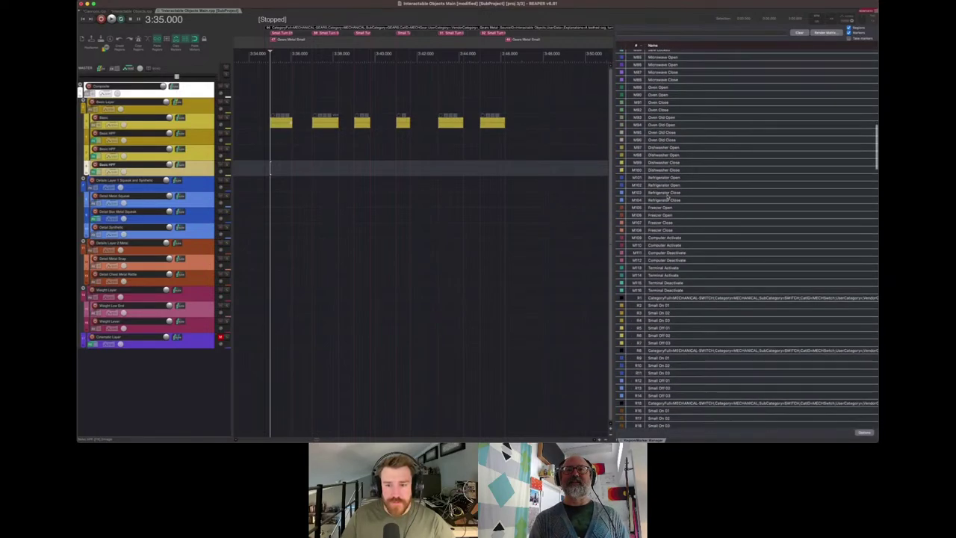
scroll(667, 197, down, 20)
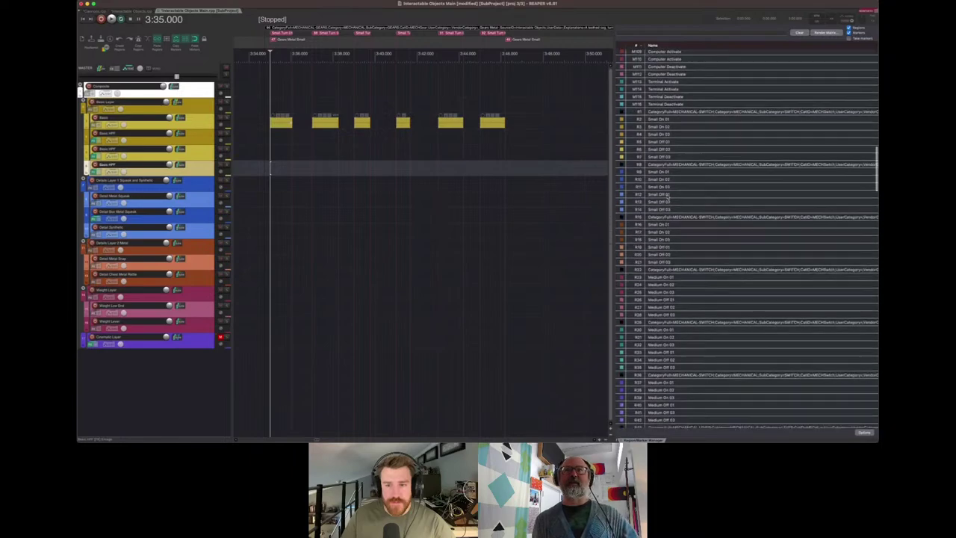
scroll(667, 197, down, 20)
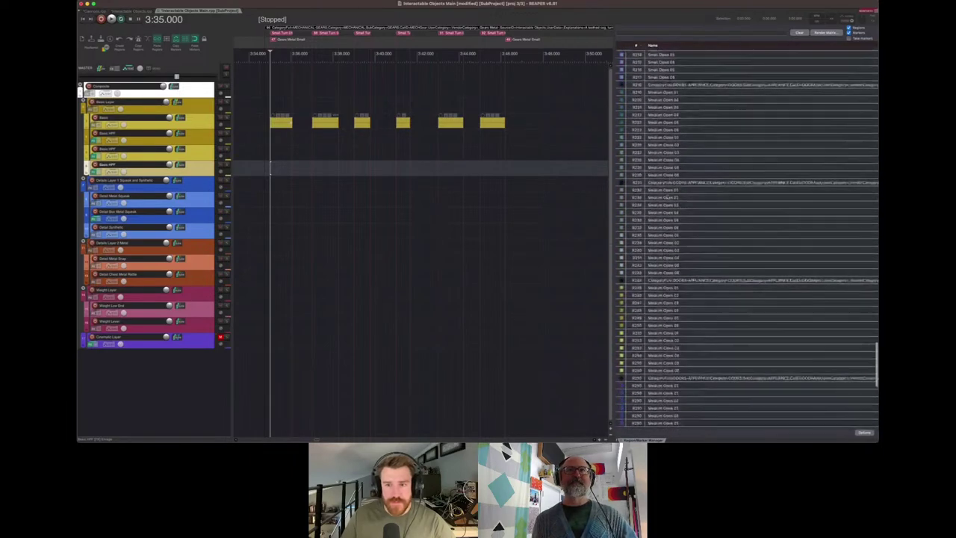
scroll(667, 196, down, 3)
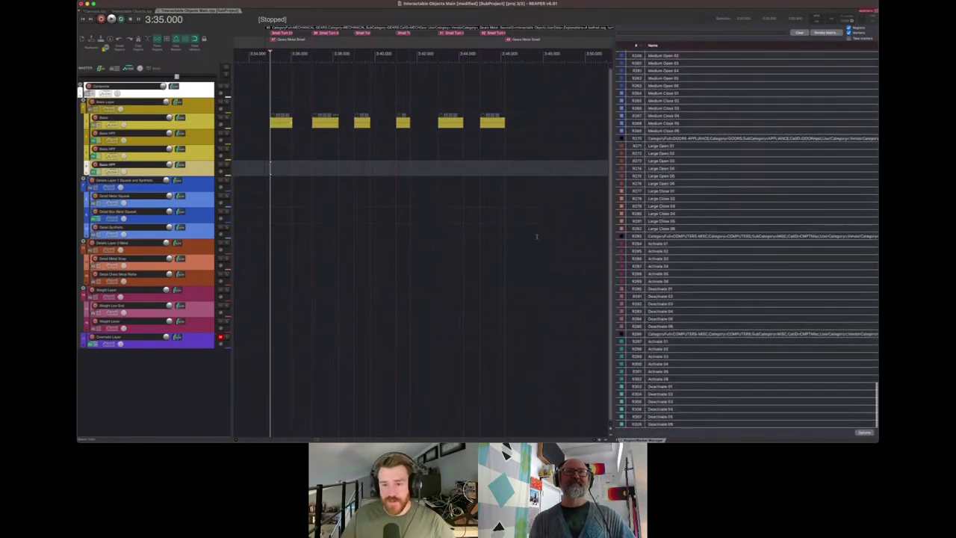
Look over the timeline from the gear sounds back to the switch and lever sounds to see how their layers are used
click(312, 168)
scroll(322, 169, down, 8)
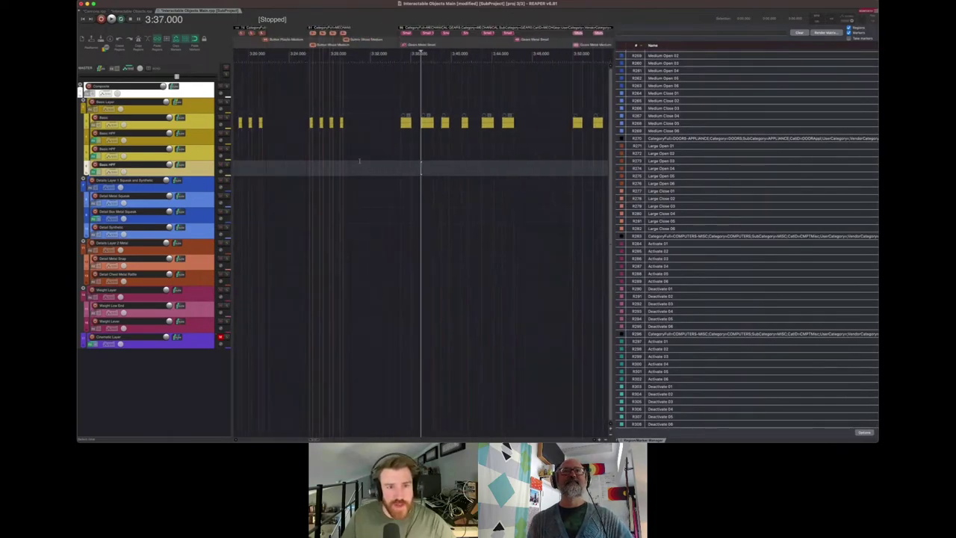
scroll(373, 135, down, 2)
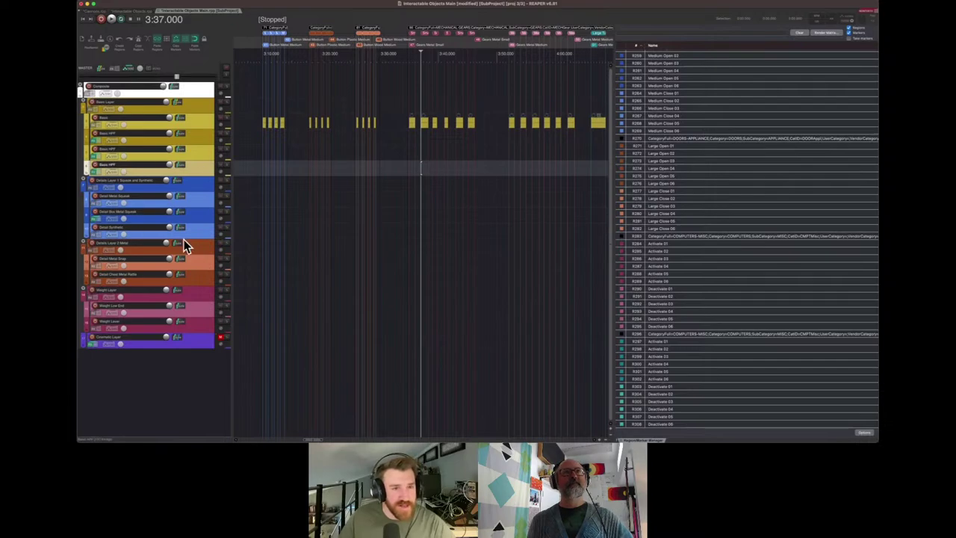
scroll(347, 169, left, 10)
scroll(346, 169, left, 20)
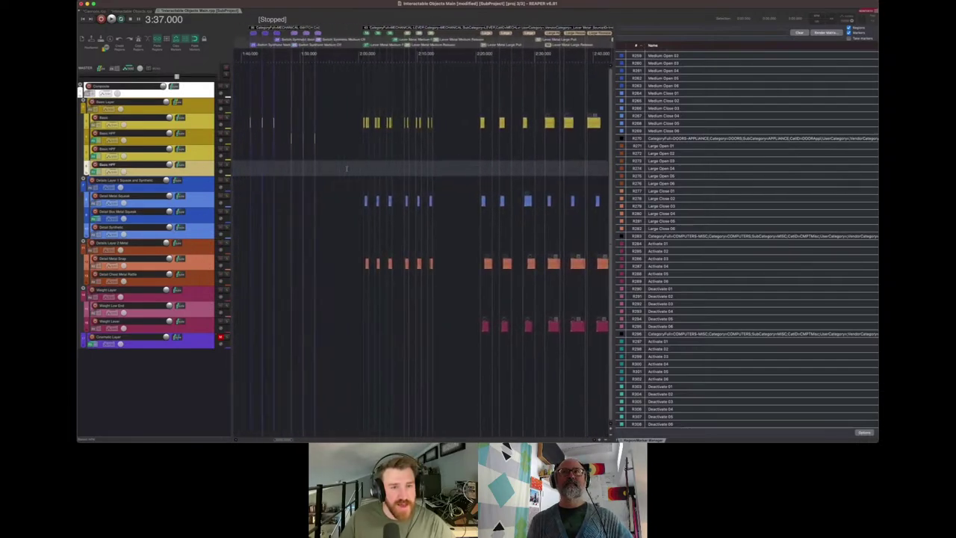
scroll(346, 169, right, 14)
scroll(347, 168, right, 12)
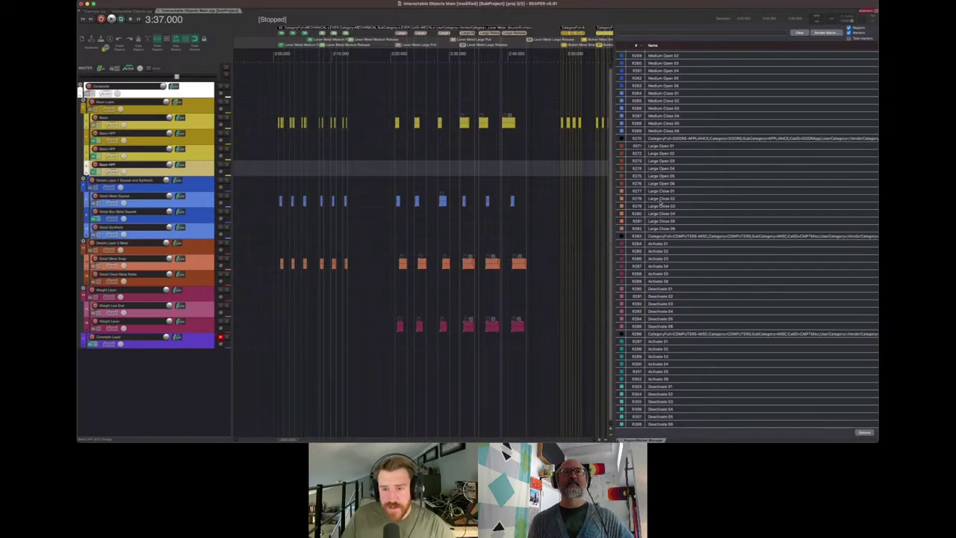
Filter the region and marker list by "lever" and go to the first Lever Metal Medium Pull marker
click(659, 33)
text(lever)
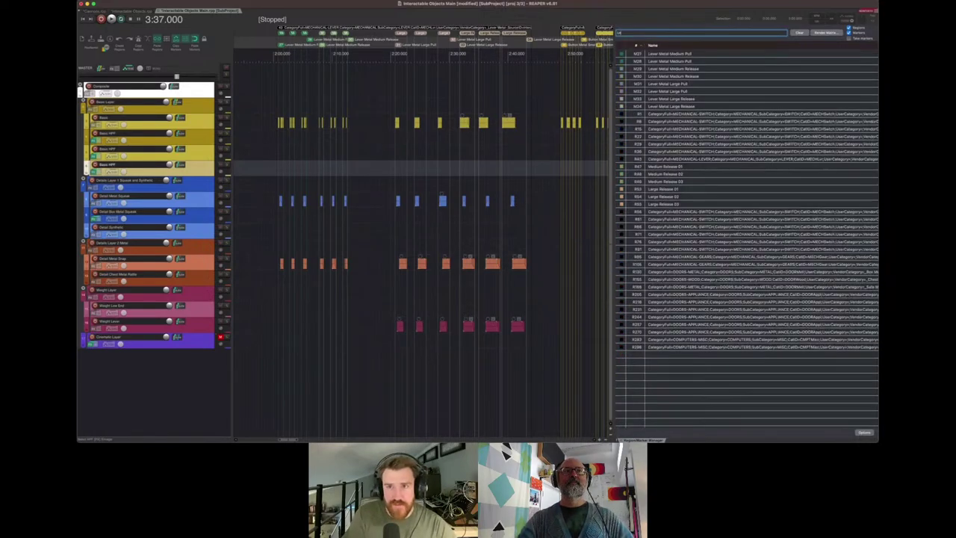
click(694, 53)
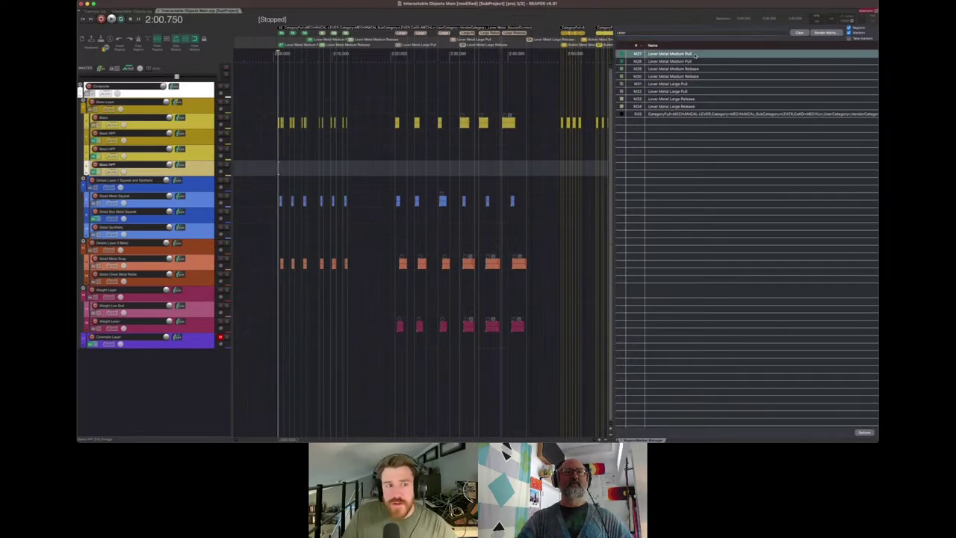
scroll(322, 200, up, 4)
scroll(322, 200, up, 3)
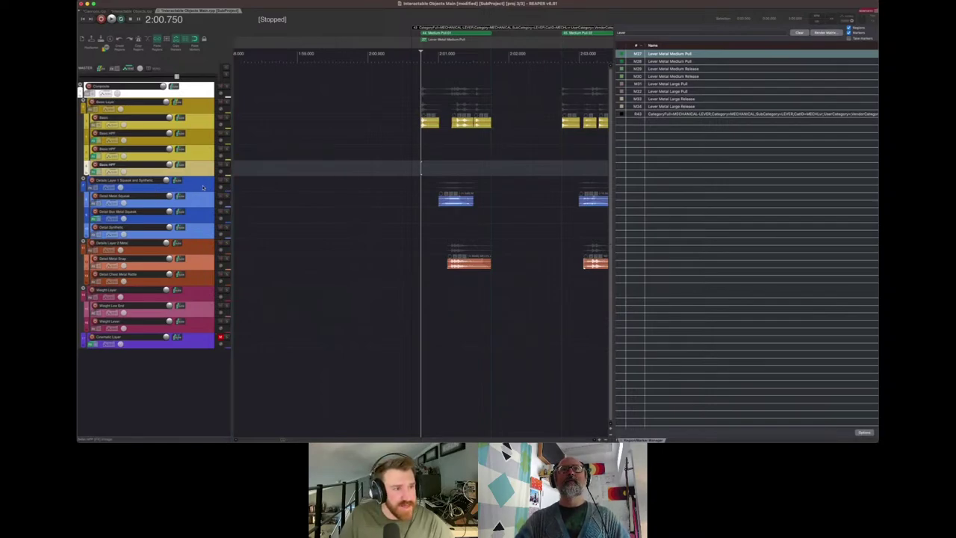
Point out the Details Layer 1, Details Layer 2 and Weight Layer folder tracks by selecting each in turn
click(202, 187)
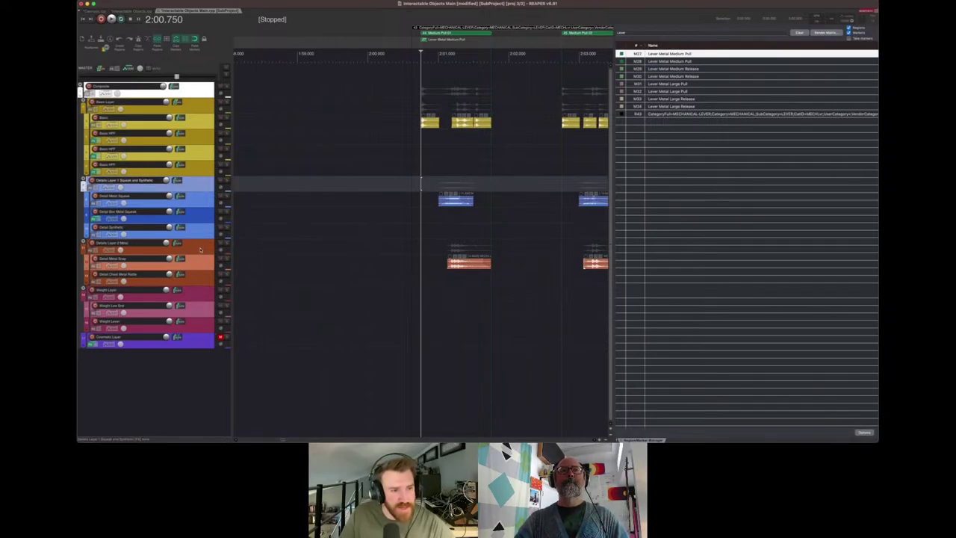
click(201, 245)
click(195, 299)
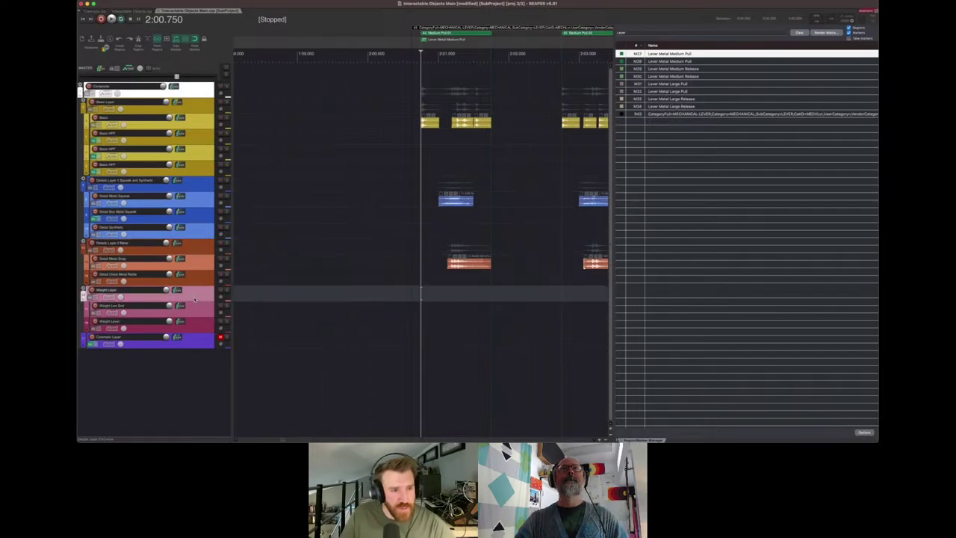
Play the first Lever Metal Medium Pull sound from just before its region
click(416, 105)
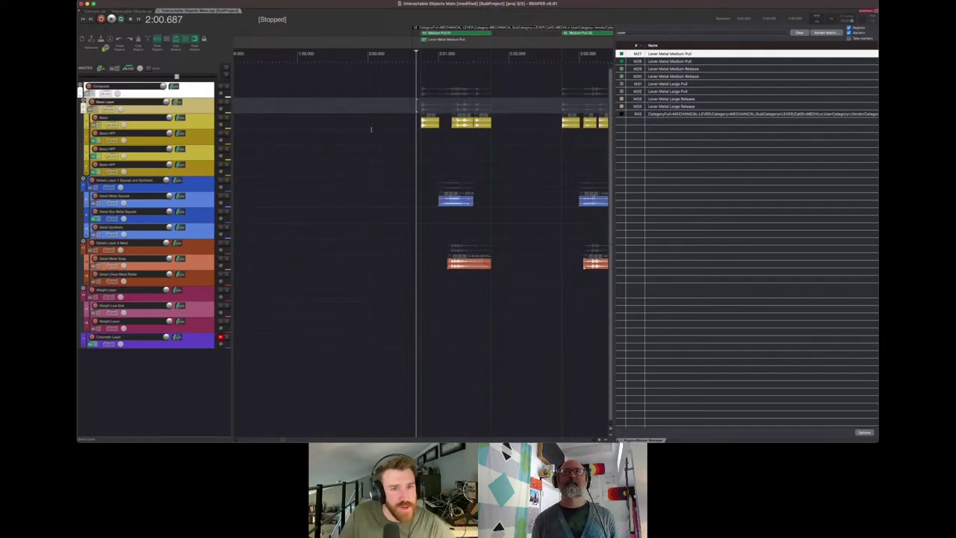
key(space)
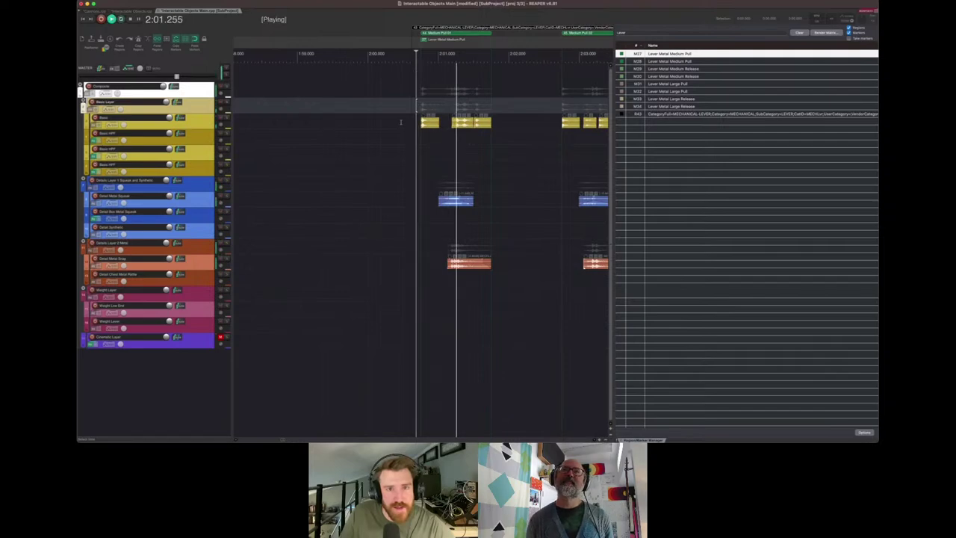
key(space)
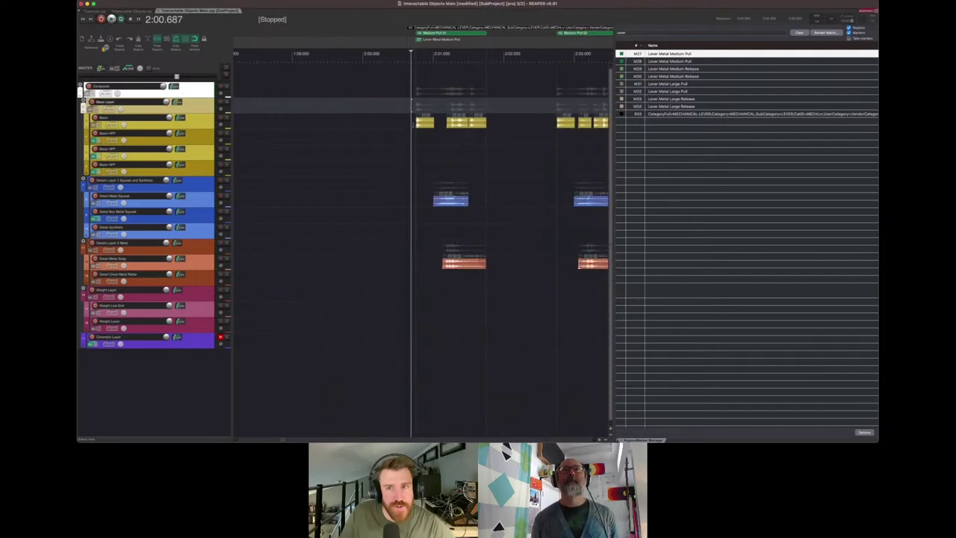
Go to the first Lever Metal Large Pull marker and play its sound with all layers
click(679, 85)
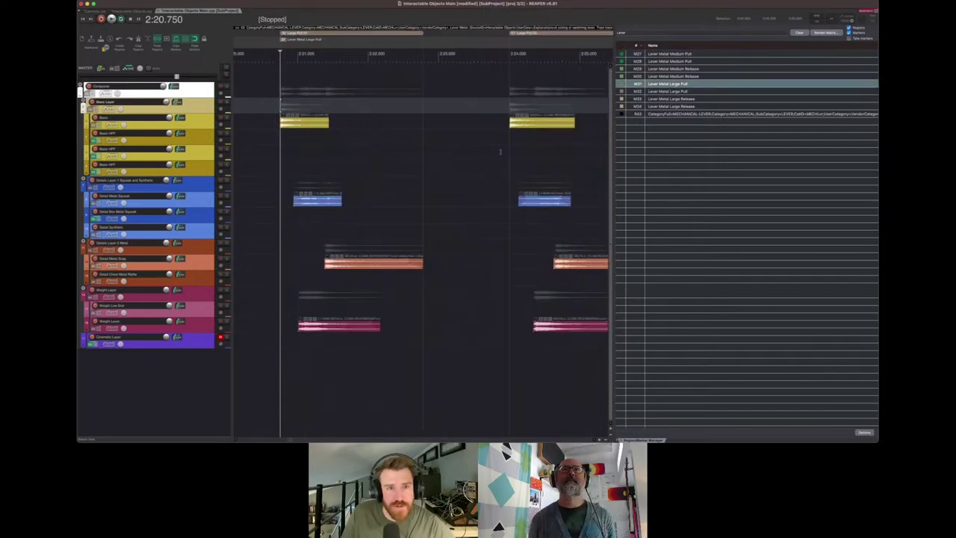
key(space)
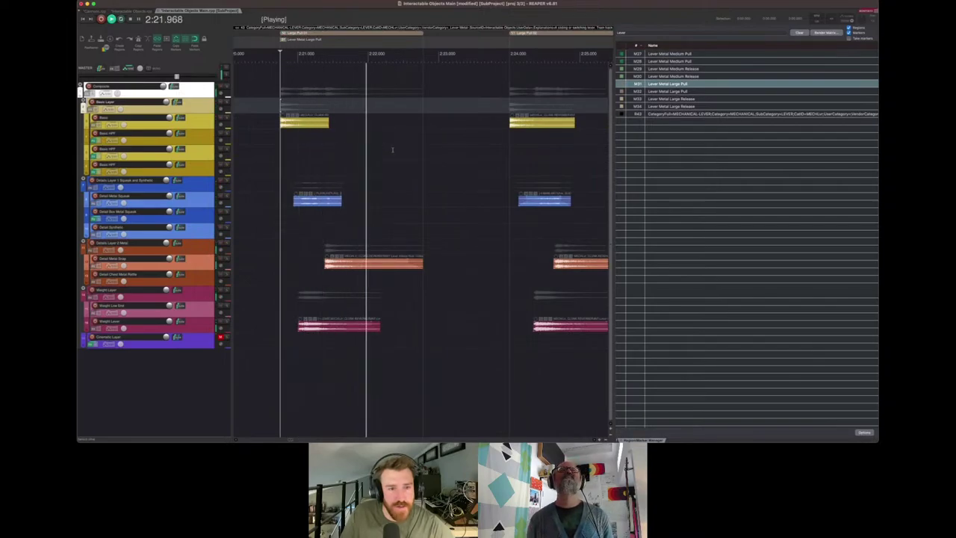
key(space)
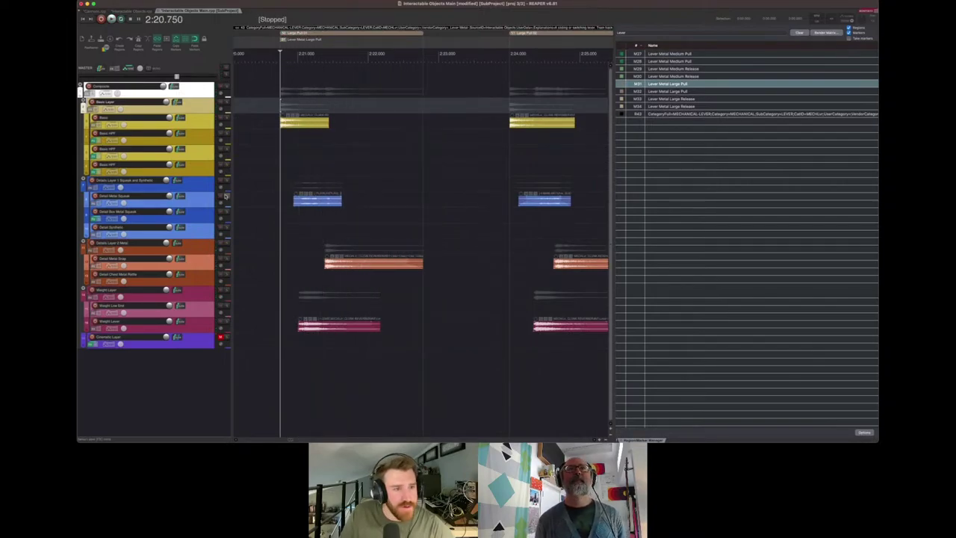
Play the first Large Pull sound with the Details Layer 1 folder track soloed, and again with it muted
key(space)
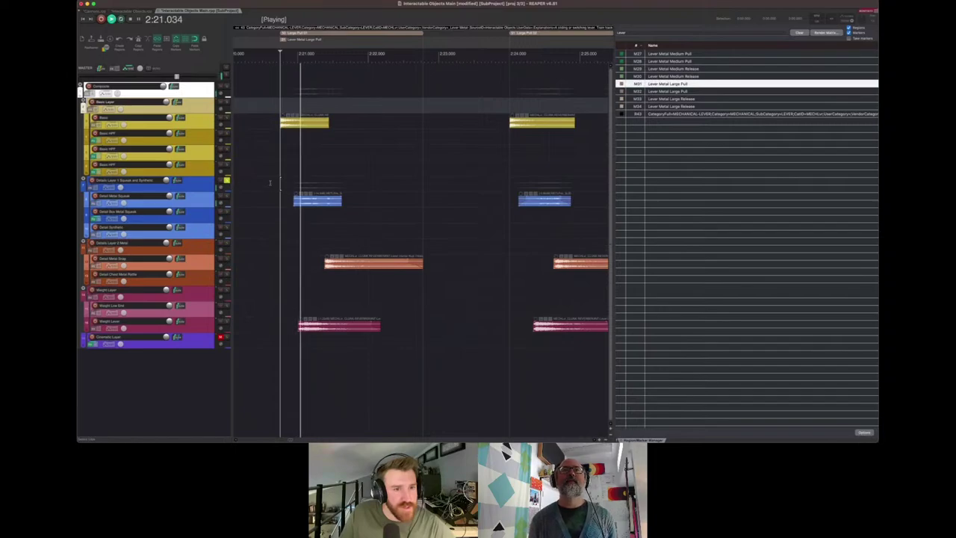
key(space)
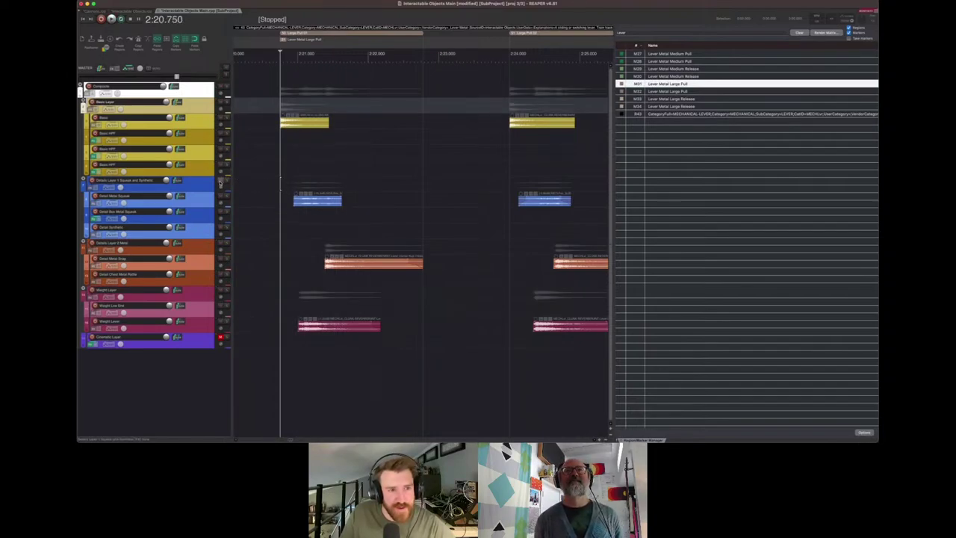
key(space)
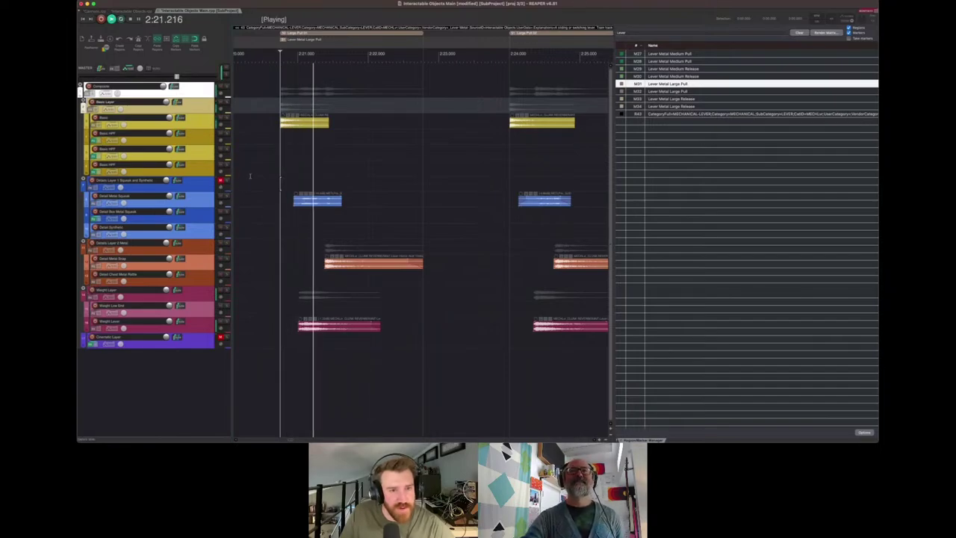
key(space)
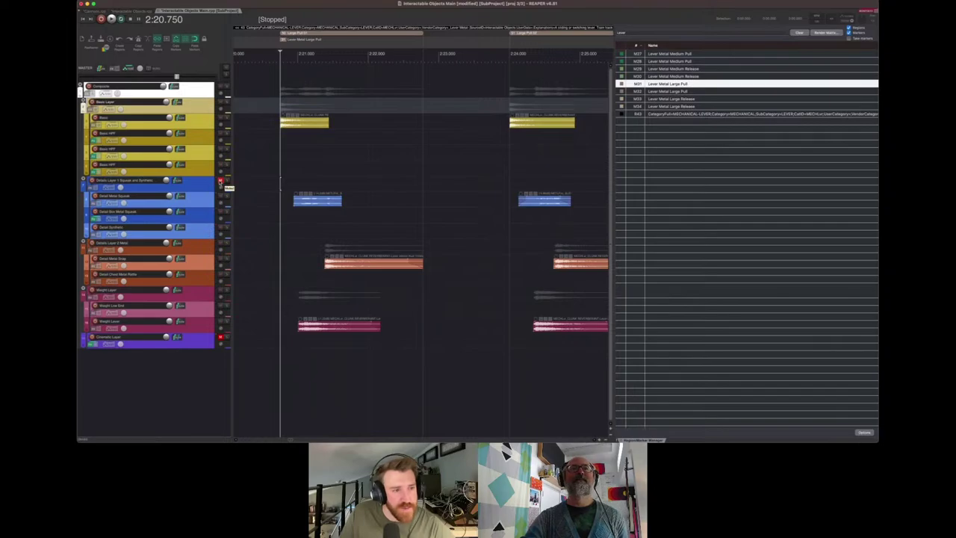
Filter the region and marker list by "term" and play the sounds at the first Terminal Activate marker
click(628, 36)
text(term)
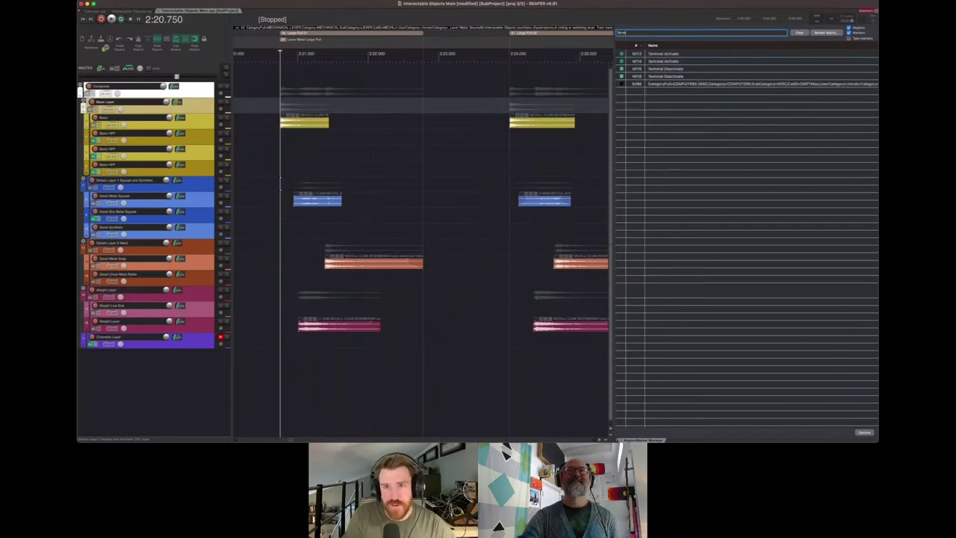
click(663, 53)
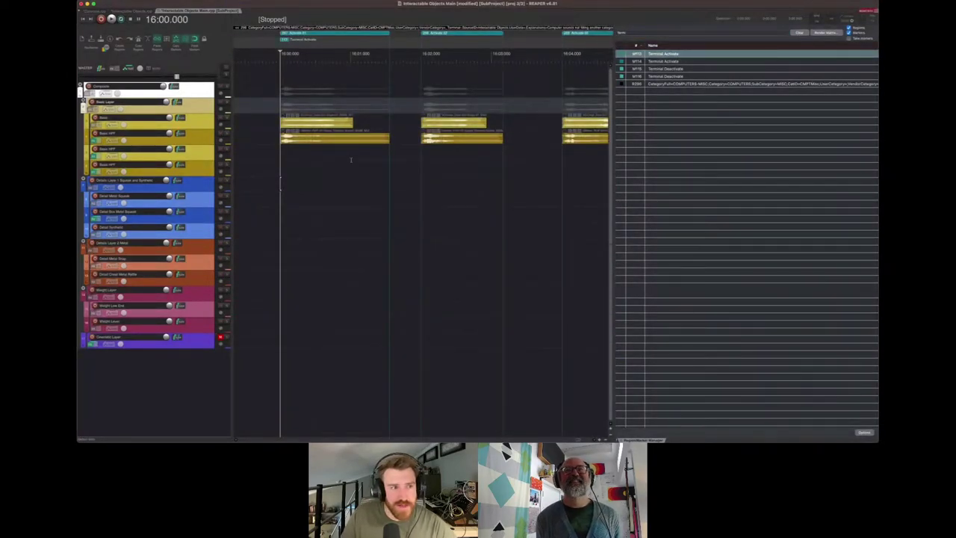
key(space)
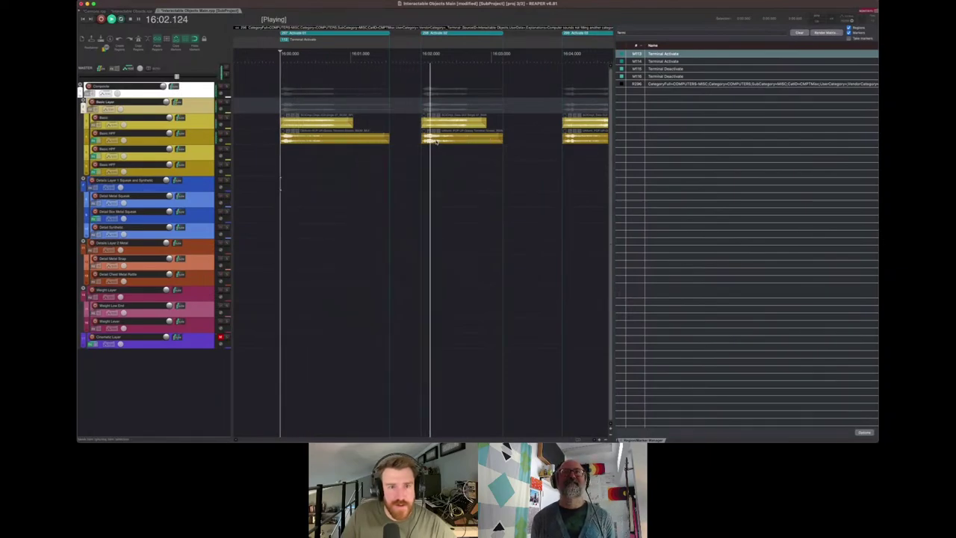
key(space)
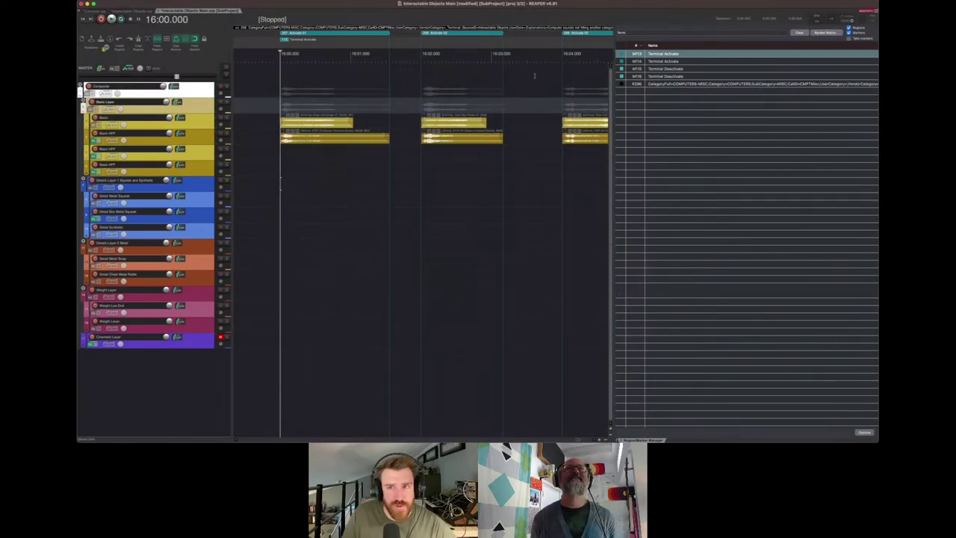
Go to the first Terminal Deactivate marker and play its sound, soloing the synthetic detail layer to compare it with the full mix
click(666, 70)
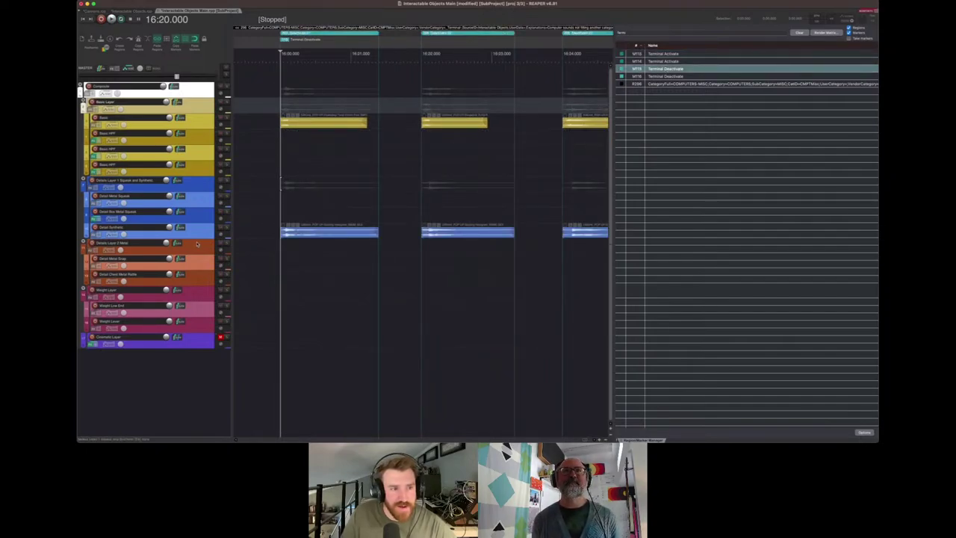
click(227, 229)
key(space)
key(space)
key(space)
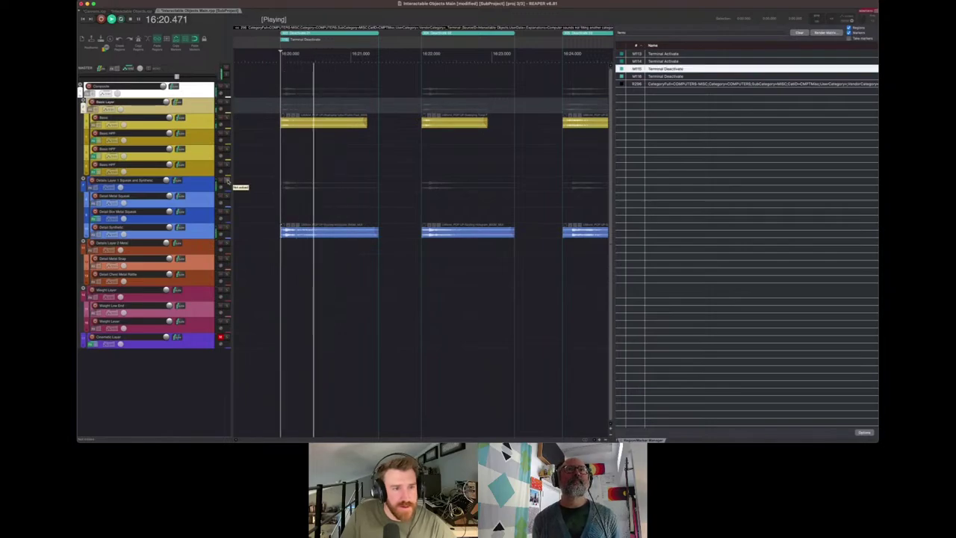
key(space)
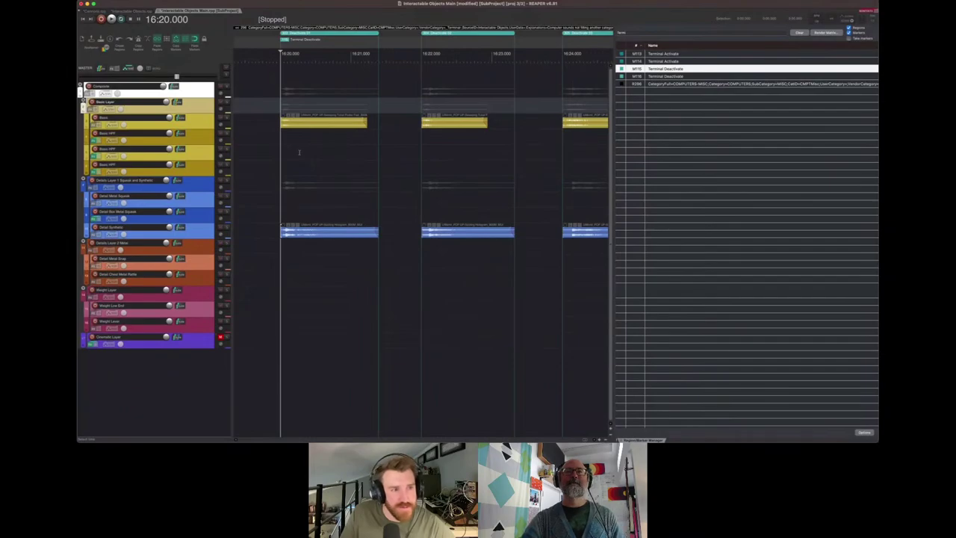
Switch to Unreal Editor to view the button, lever and terminal Blueprints, and return to REAPER
key(super+Tab)
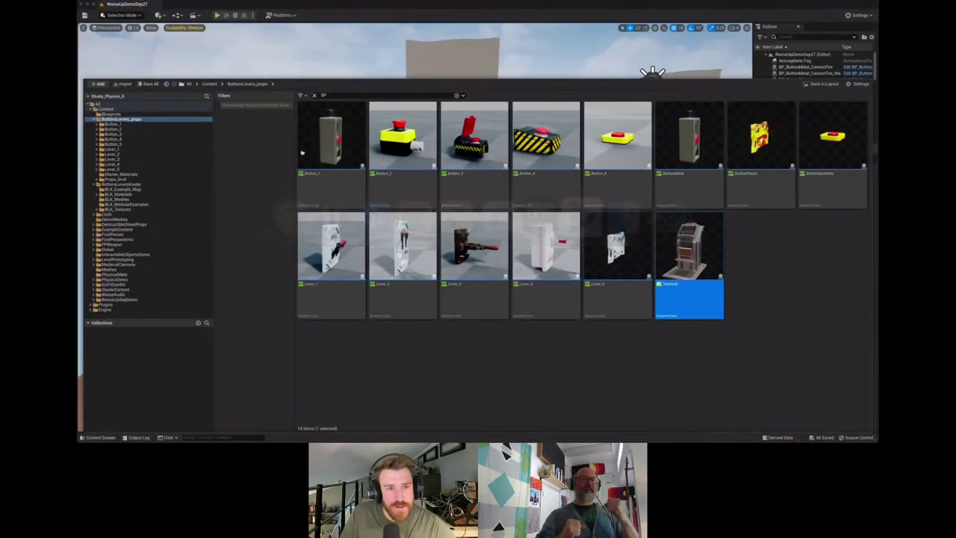
key(super+Tab)
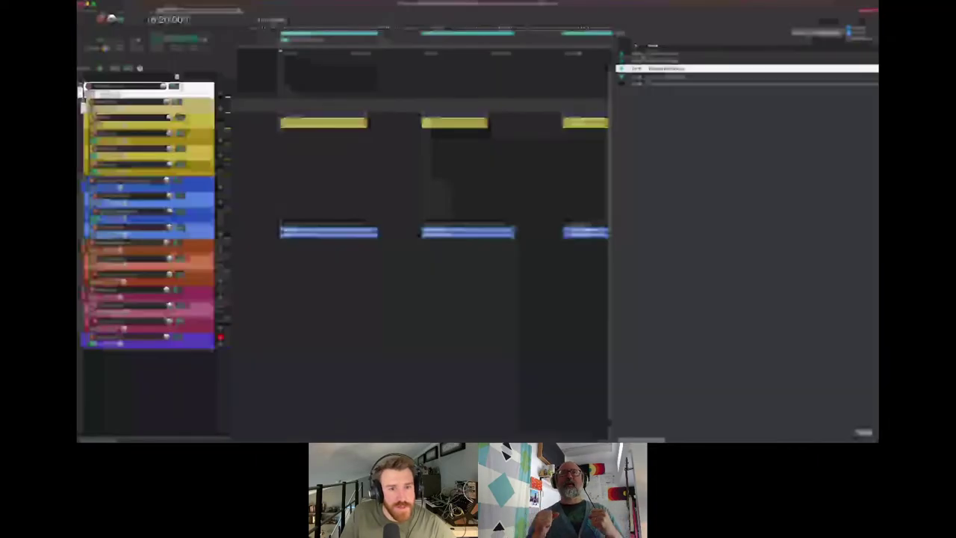
key(super+Tab)
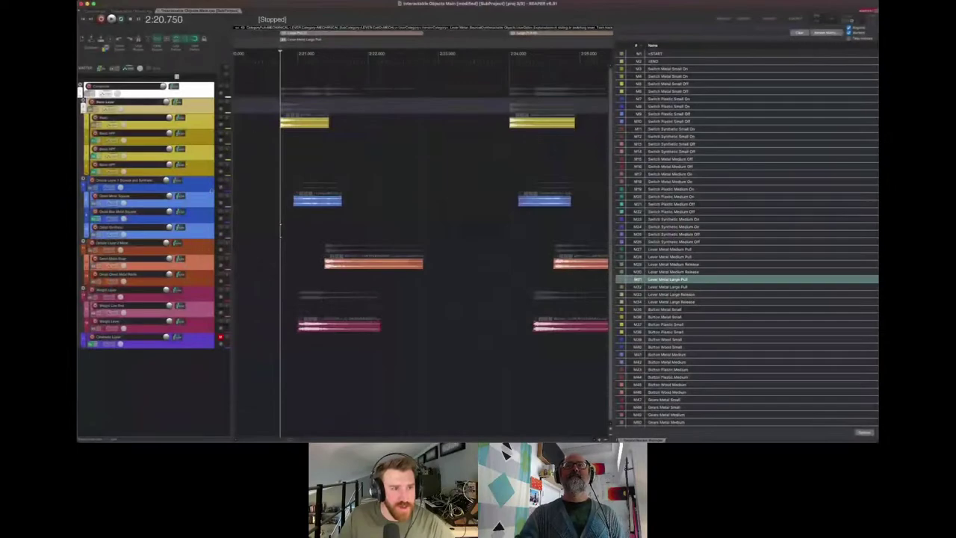
Mute the Details Layer 1, Details Layer 2 and Weight Layer folder tracks
click(220, 181)
click(221, 243)
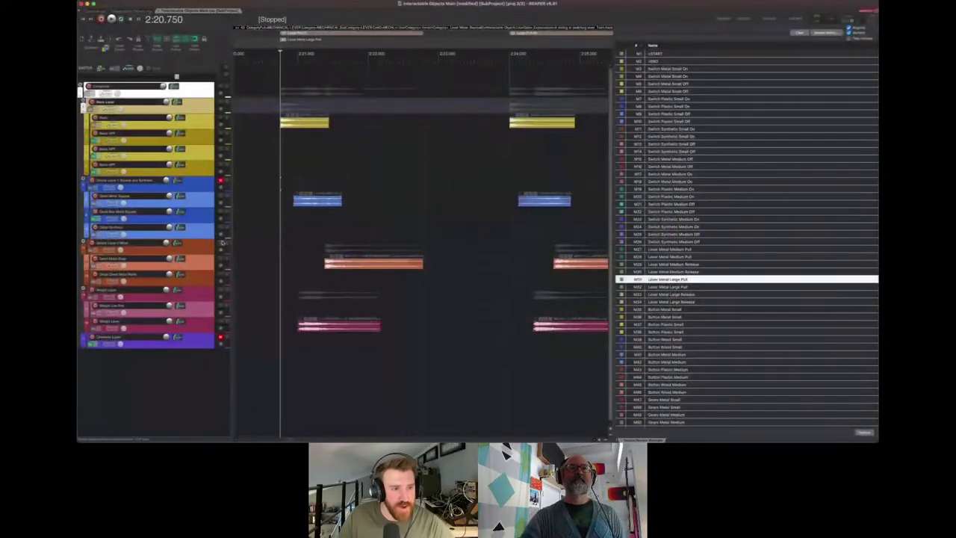
click(221, 289)
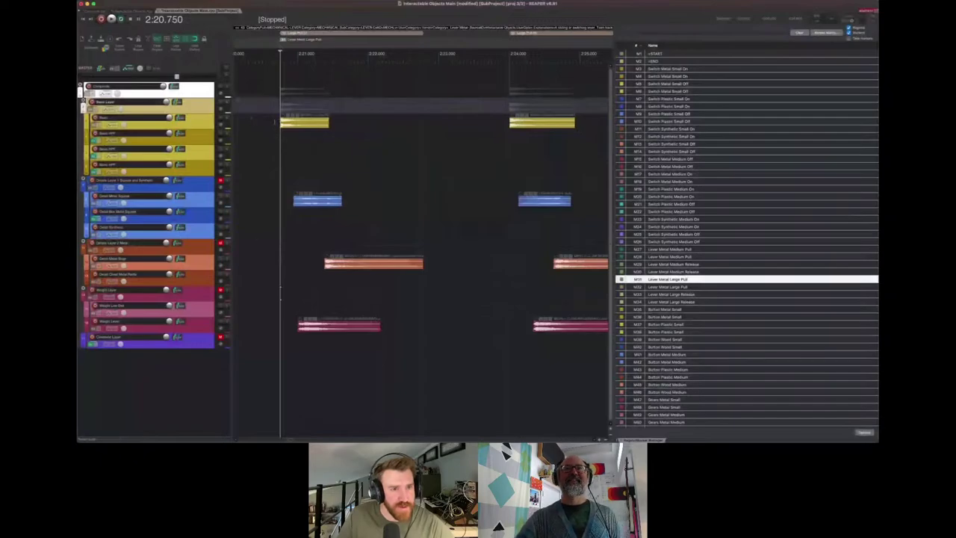
Play the Basic Layer of the first Lever Metal Large Pull sound on its own from just before its clip
click(275, 122)
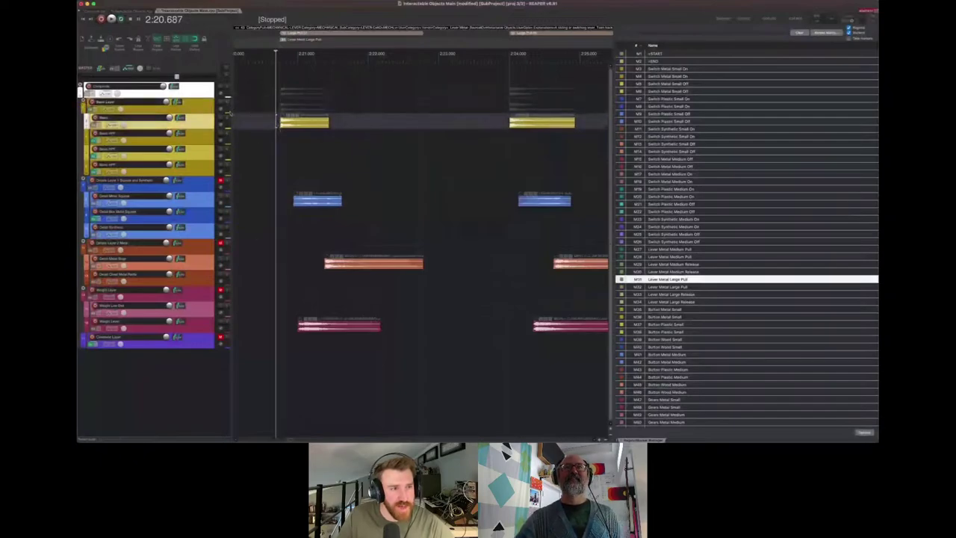
click(307, 126)
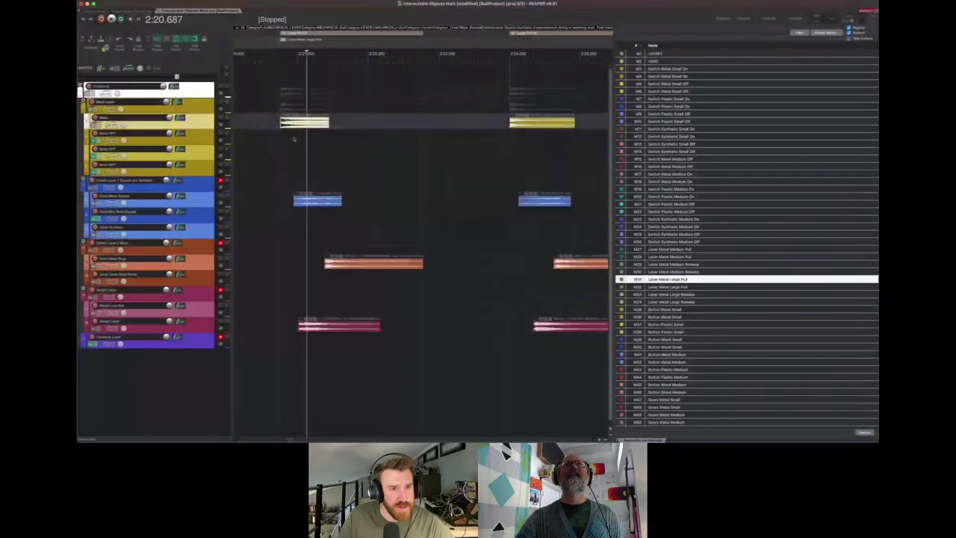
click(271, 121)
key(space)
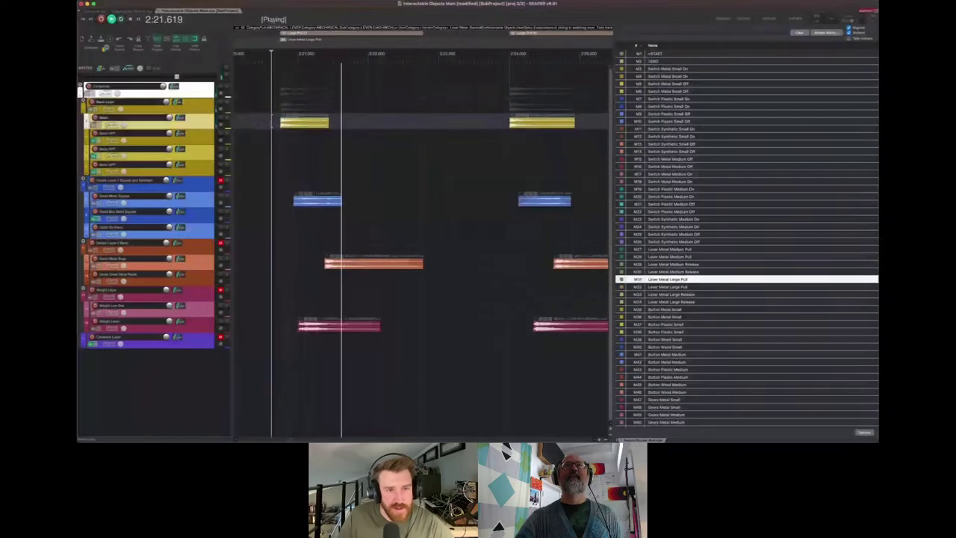
key(space)
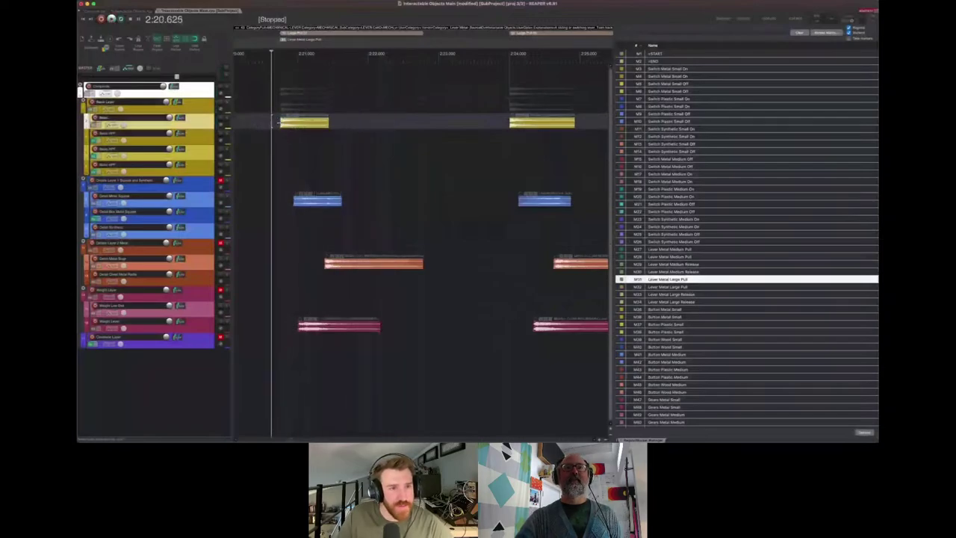
Unmute the Details Layer 1 folder and play the first Lever Metal Large Pull sound with only it and the Basic Layer
click(283, 122)
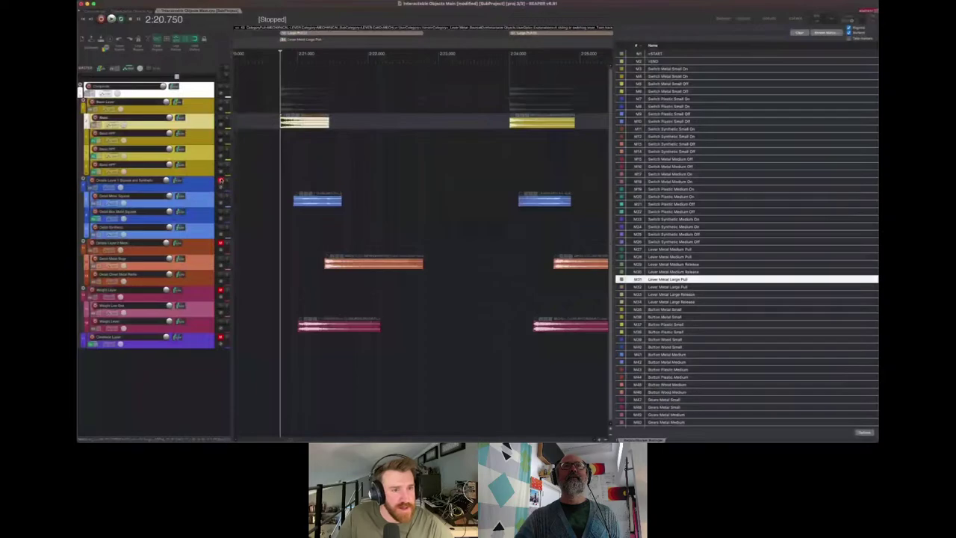
click(267, 152)
key(space)
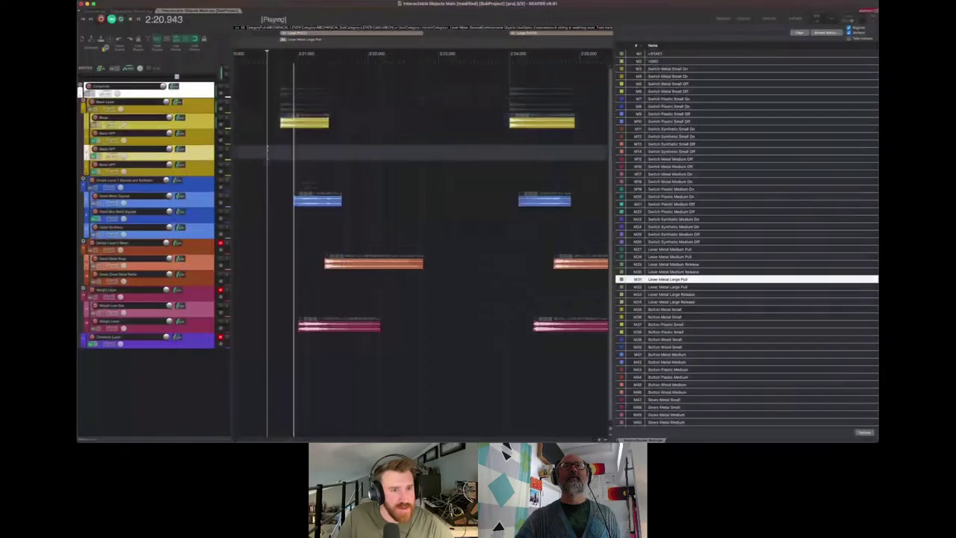
key(space)
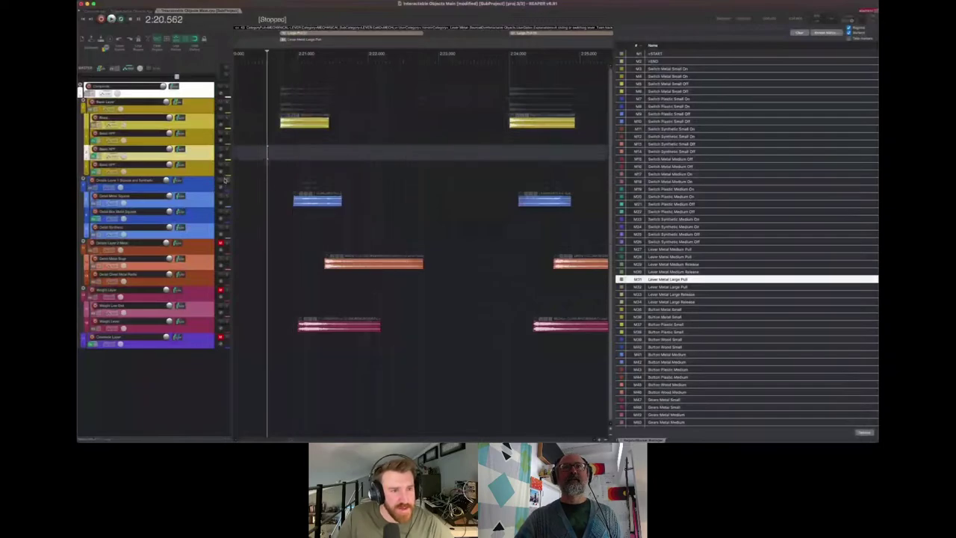
Mute Details Layer 1, unmute Details Layer 2, and play the same lever pull sound from just before its first clip
click(220, 244)
click(276, 248)
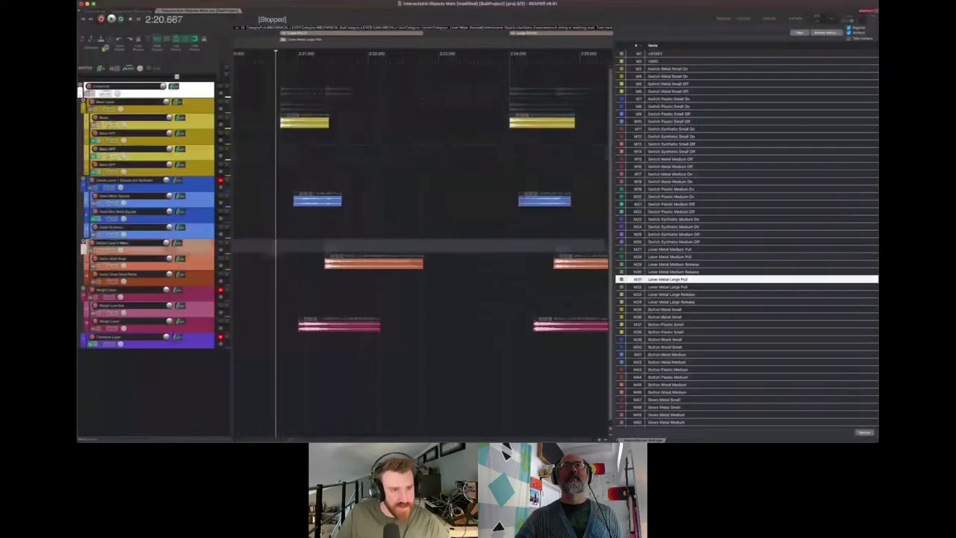
key(space)
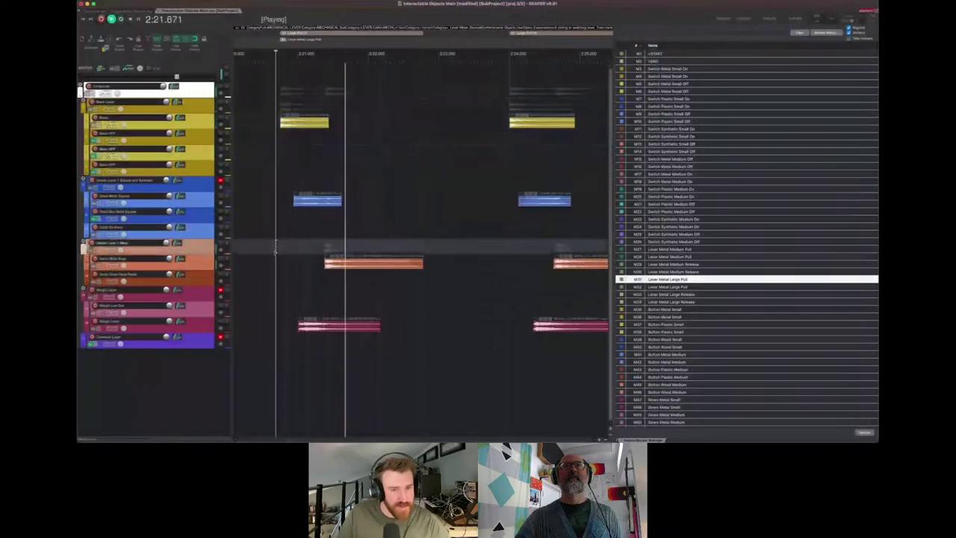
key(space)
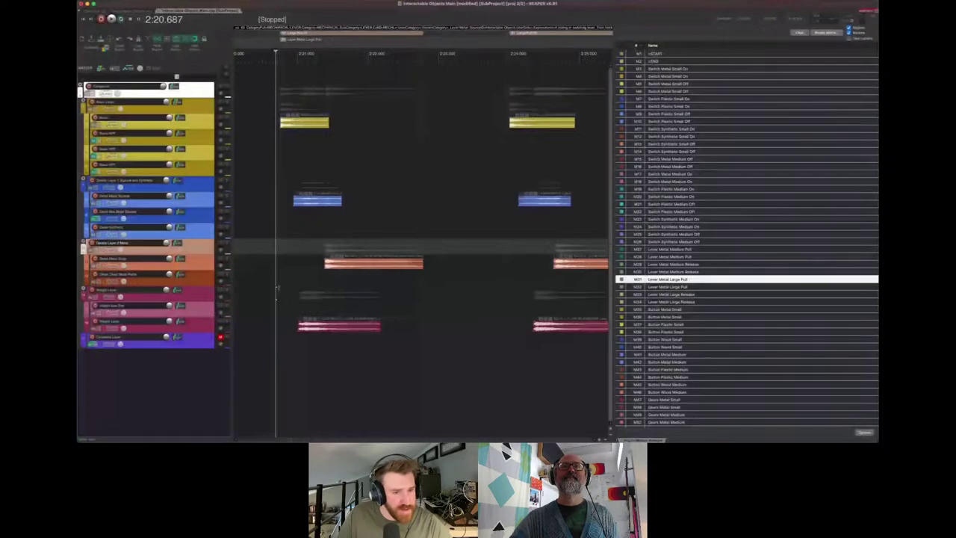
Play the first Lever Metal Large Pull sound twice with the basic, both details and weight layers all unmuted
key(space)
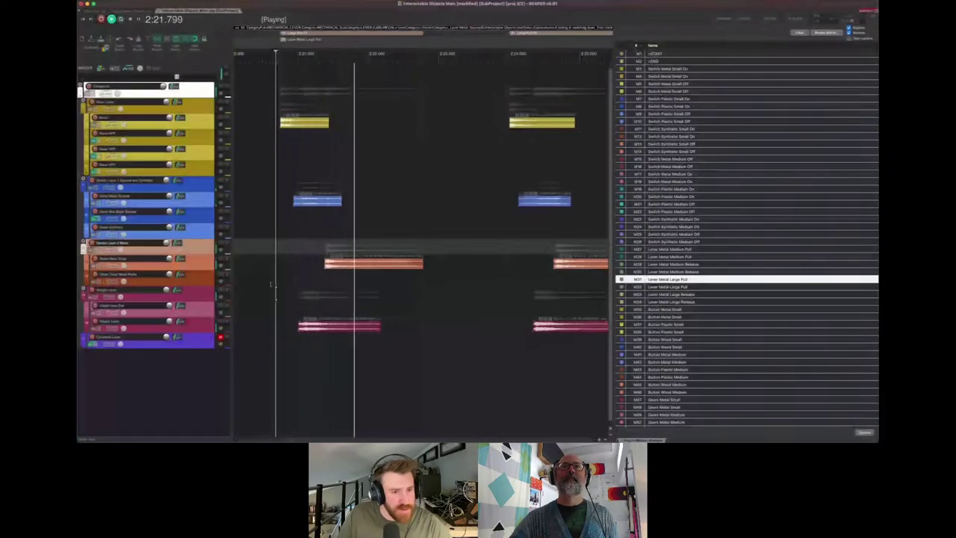
key(space)
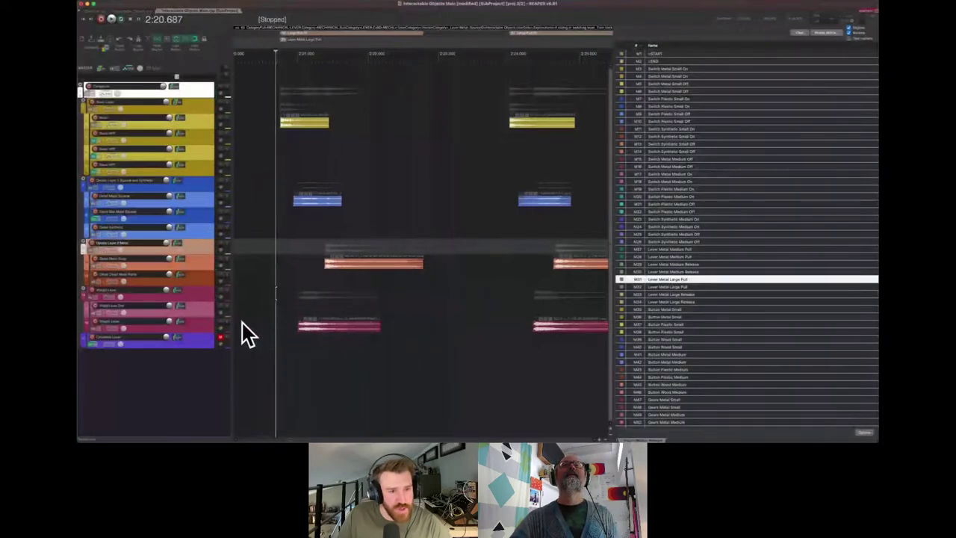
key(space)
key(space)
click(229, 322)
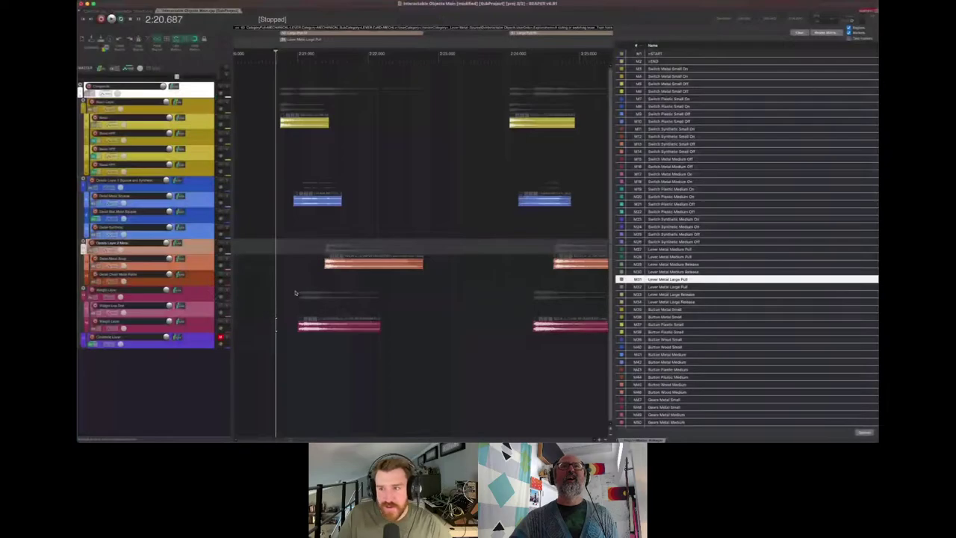
Switch to Unreal Editor, clear the existing asset search, and search the whole Content folder for "animation"
key(super+Tab)
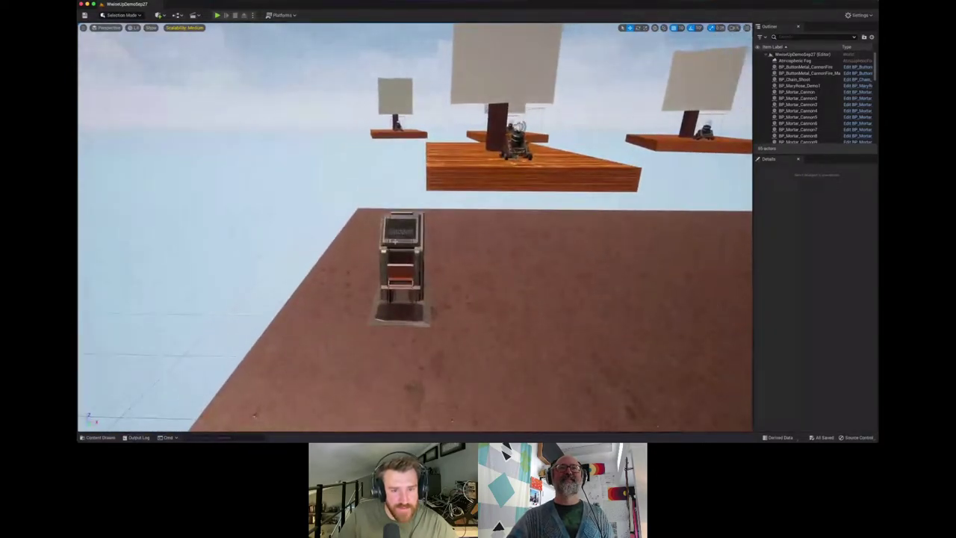
drag(331, 236, 330, 236)
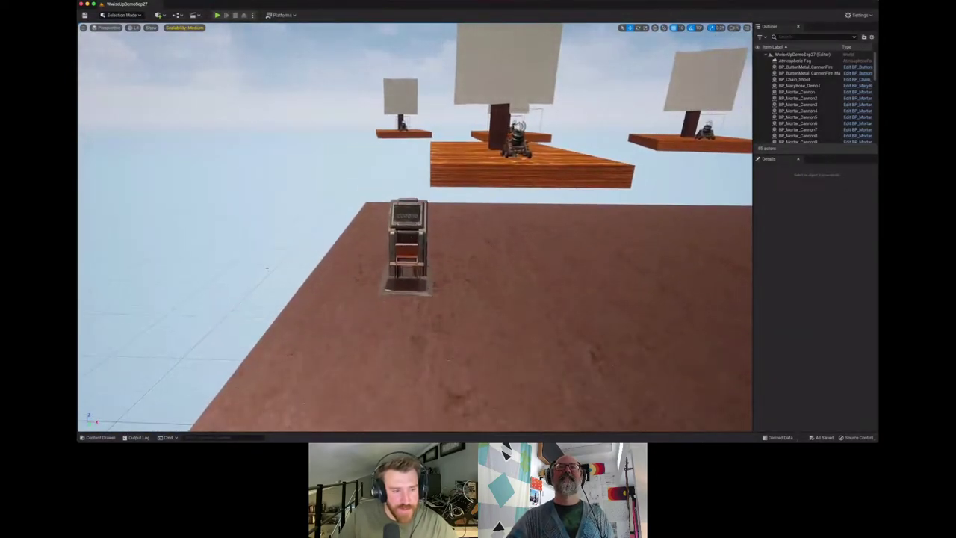
click(87, 438)
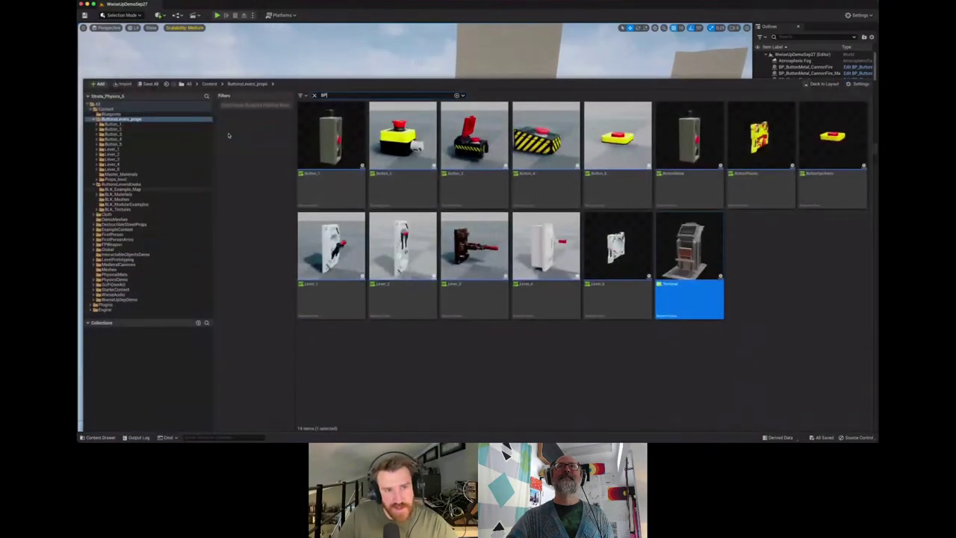
click(315, 94)
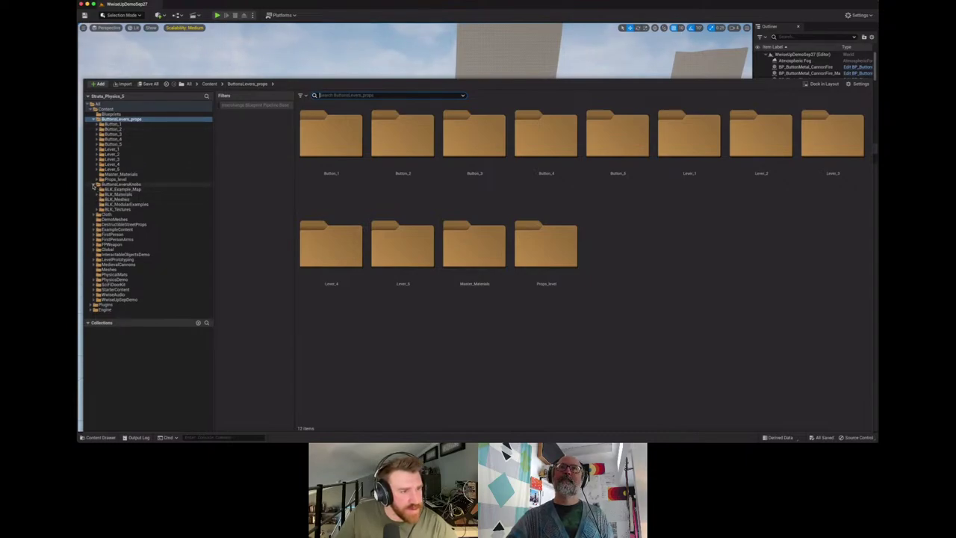
click(94, 187)
click(120, 109)
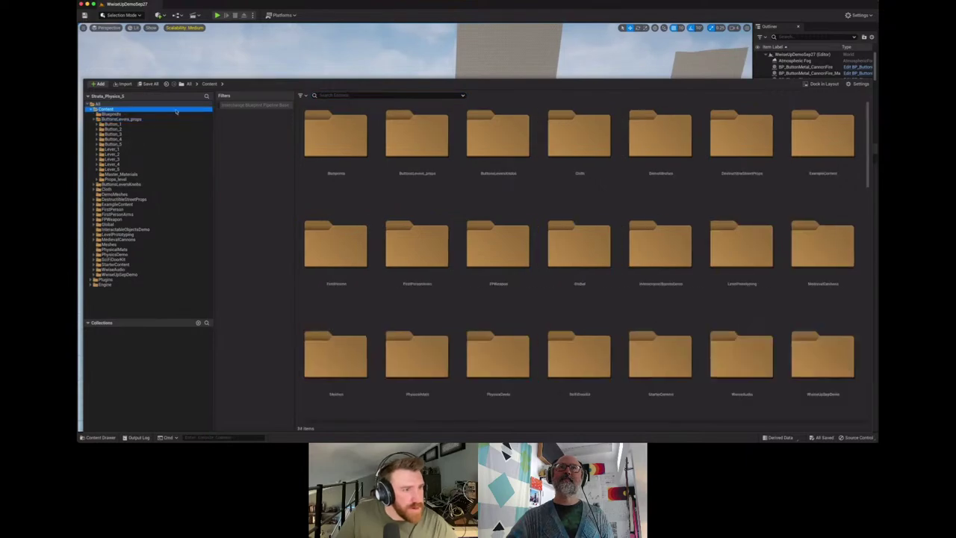
click(344, 95)
text(anim)
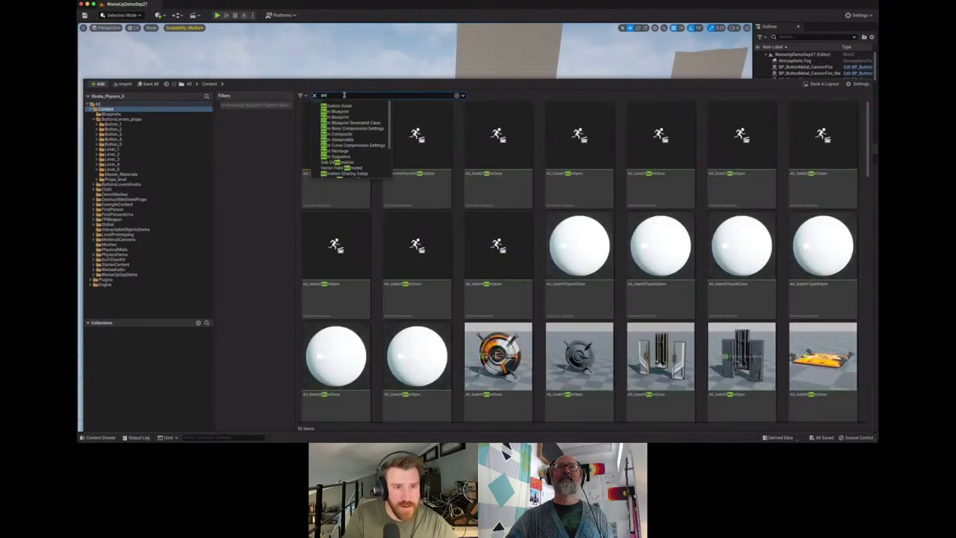
text(ation)
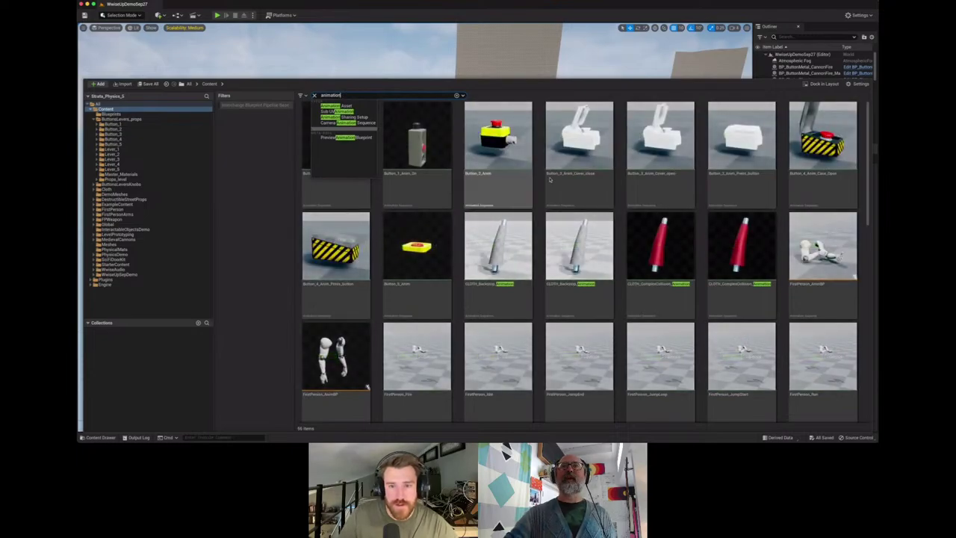
Look through the animation search results for the button and lever animation sequences
scroll(551, 251, down, 10)
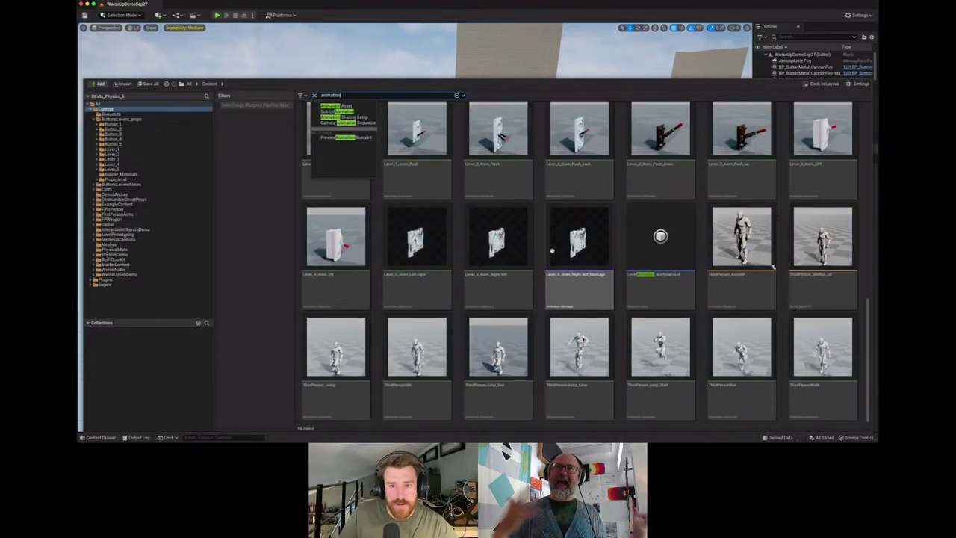
scroll(551, 252, up, 3)
scroll(552, 252, up, 6)
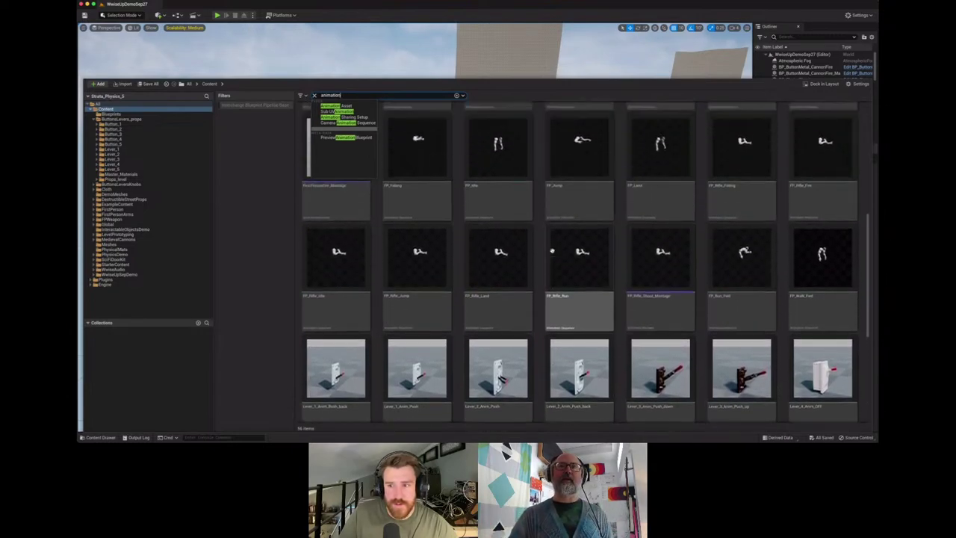
scroll(552, 252, up, 4)
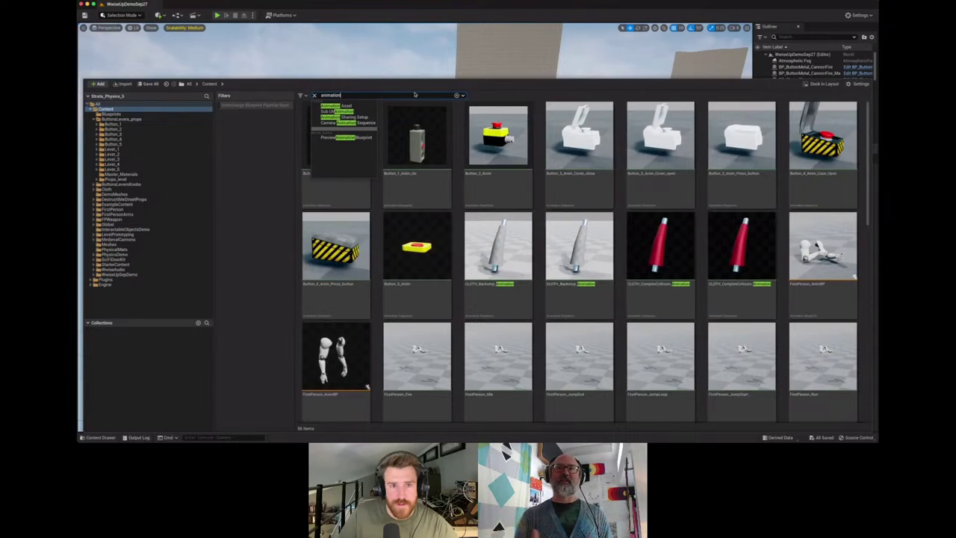
scroll(476, 142, down, 1)
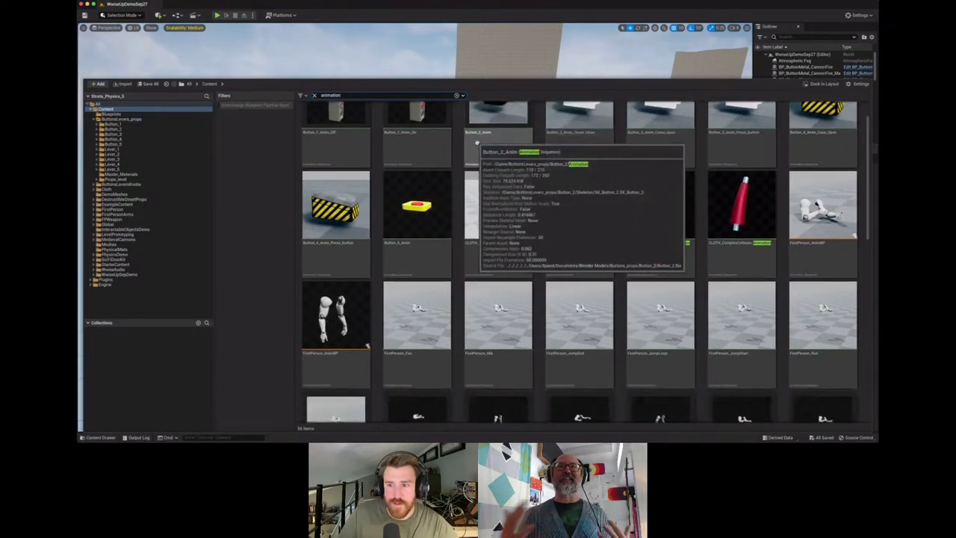
scroll(477, 142, down, 5)
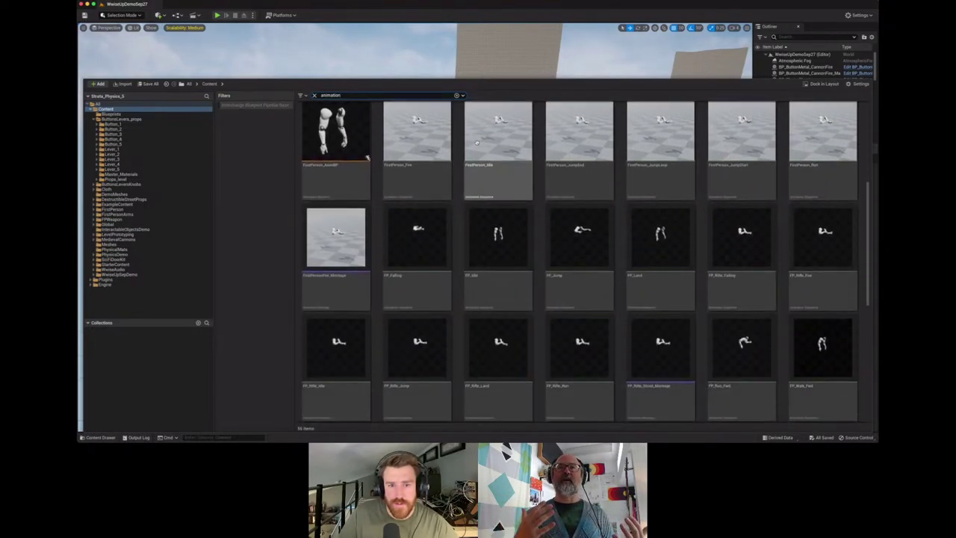
scroll(476, 142, down, 3)
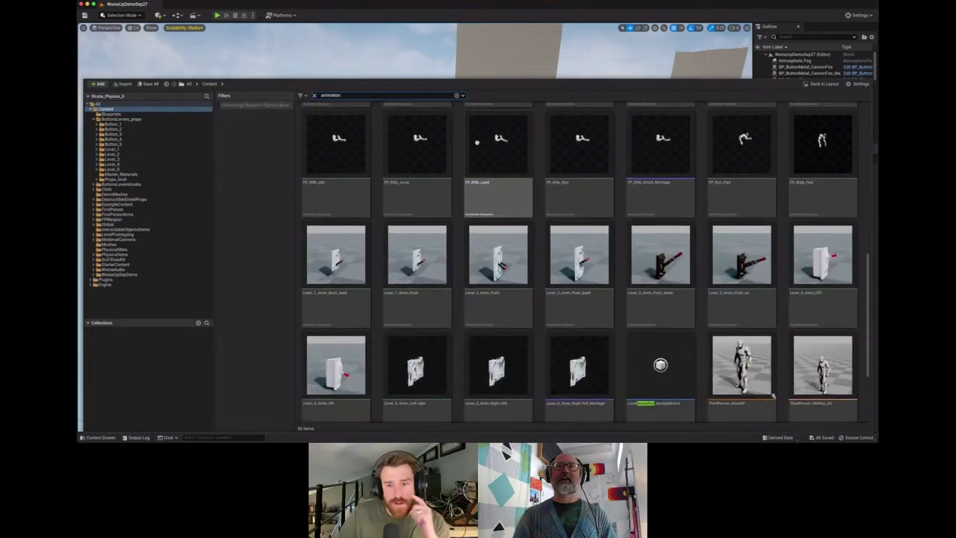
scroll(476, 142, down, 2)
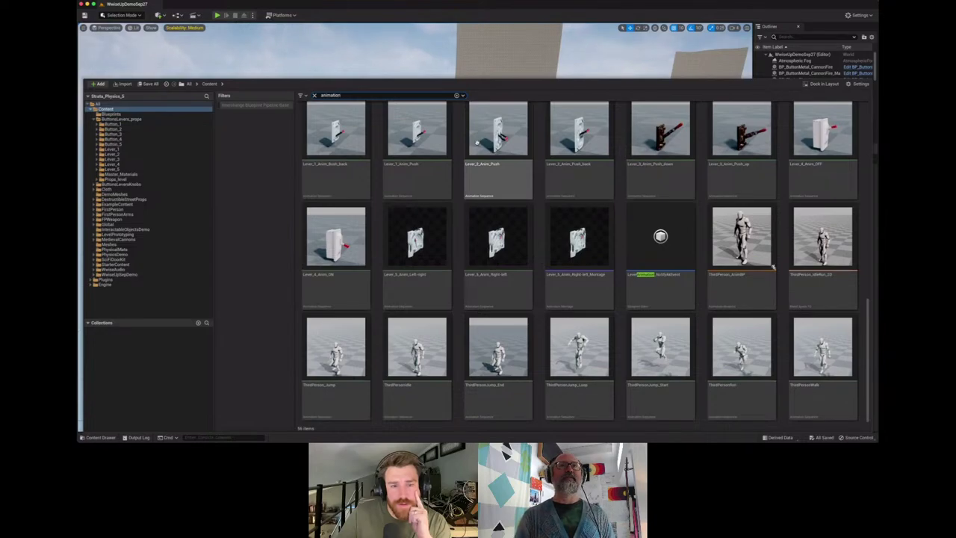
scroll(476, 142, up, 5)
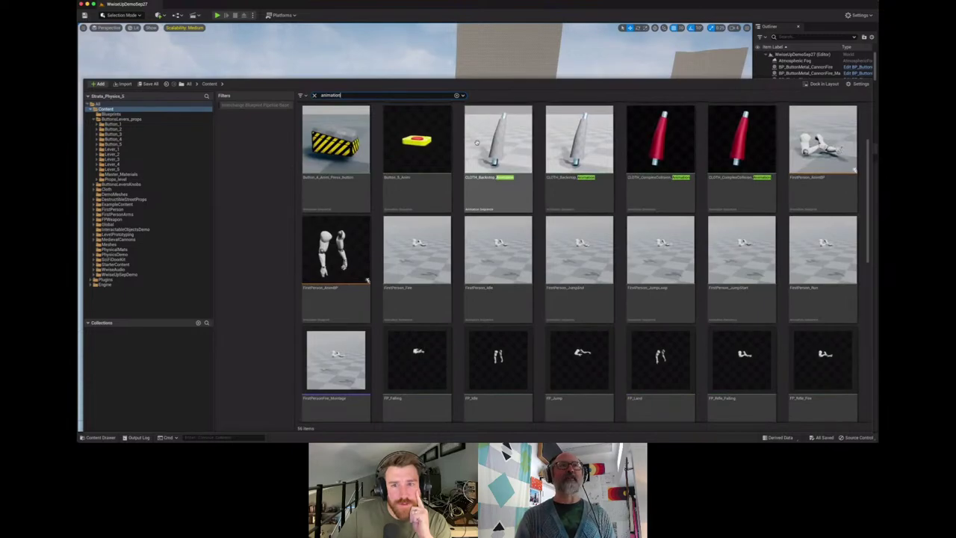
scroll(477, 143, up, 1)
scroll(477, 142, up, 2)
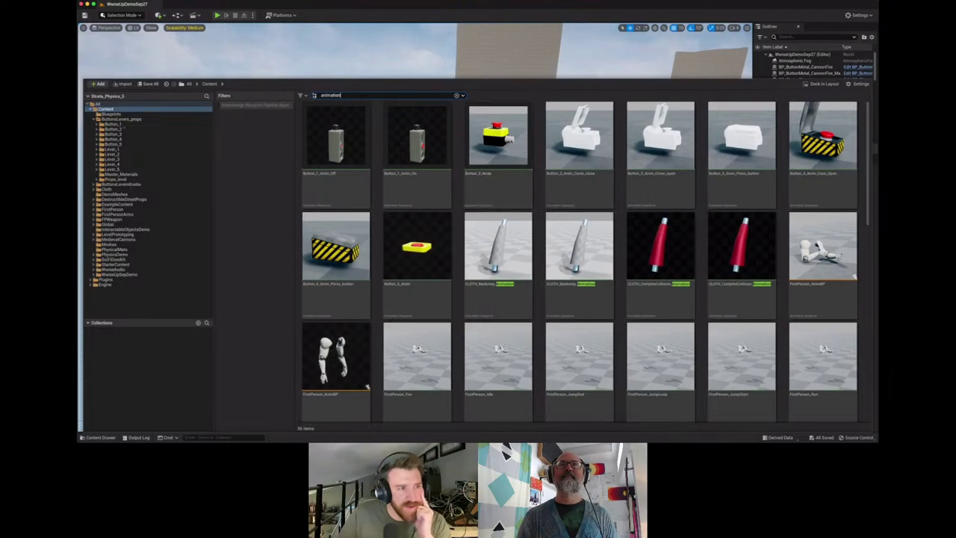
Open the BP_Terminal_CannonInteract Blueprint from the WwiseUpSepDemo folder and examine which animations its Play Animation nodes use
click(314, 95)
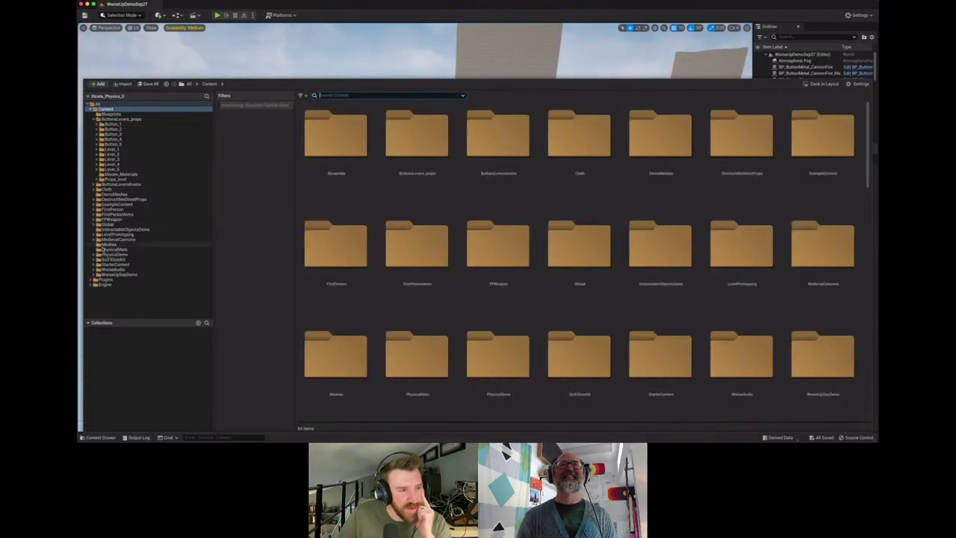
click(129, 274)
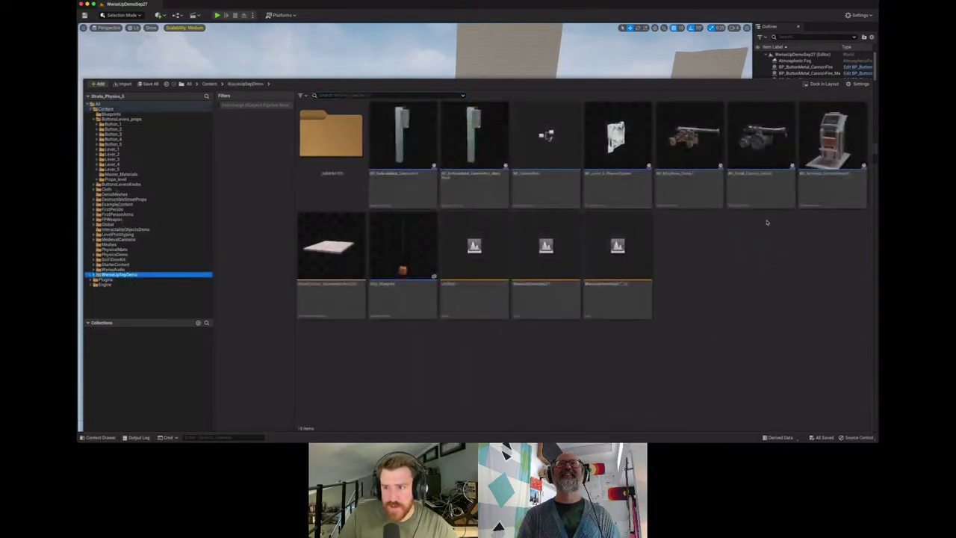
click(824, 142)
key(Return)
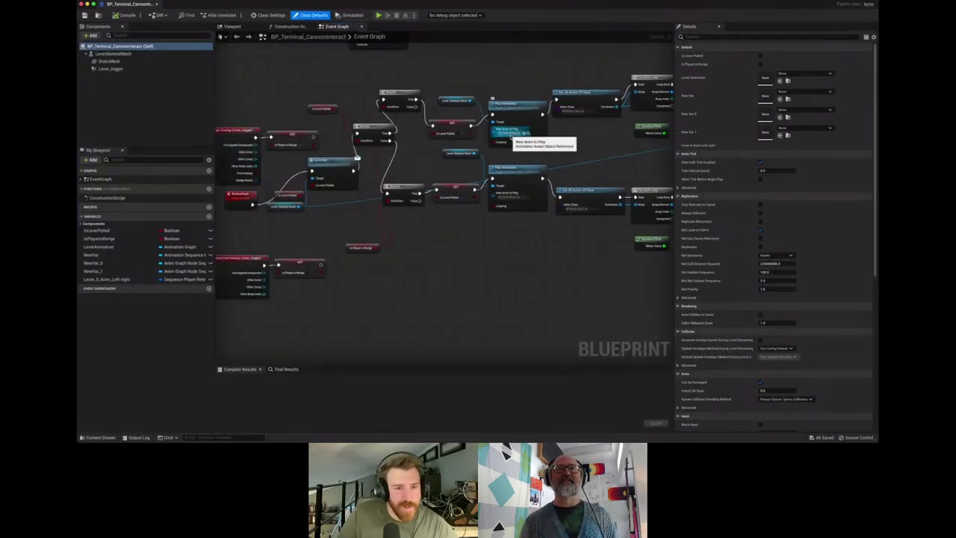
scroll(563, 131, down, 1)
scroll(563, 132, up, 3)
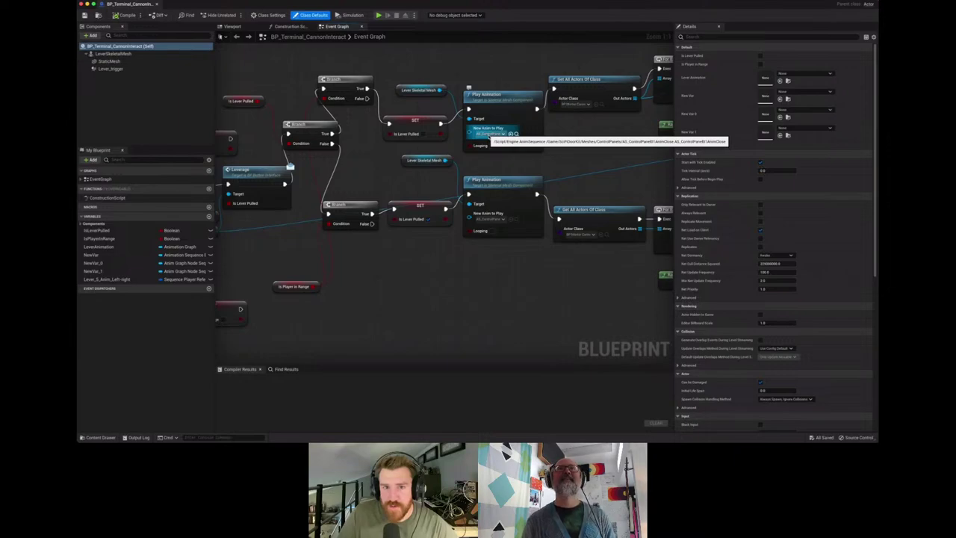
Search the whole Content folder for "Control" to find the terminal's control panel animations
key(ctrl+space)
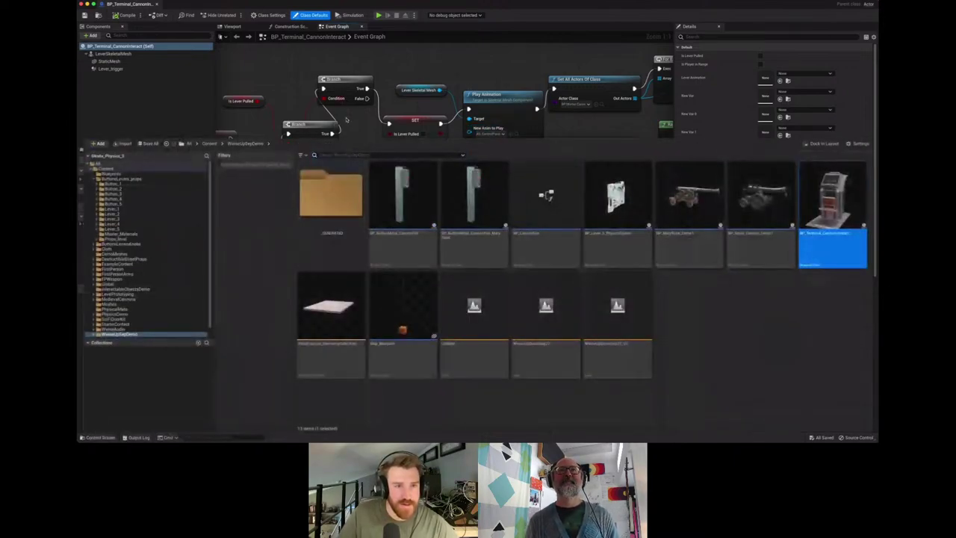
text(Control)
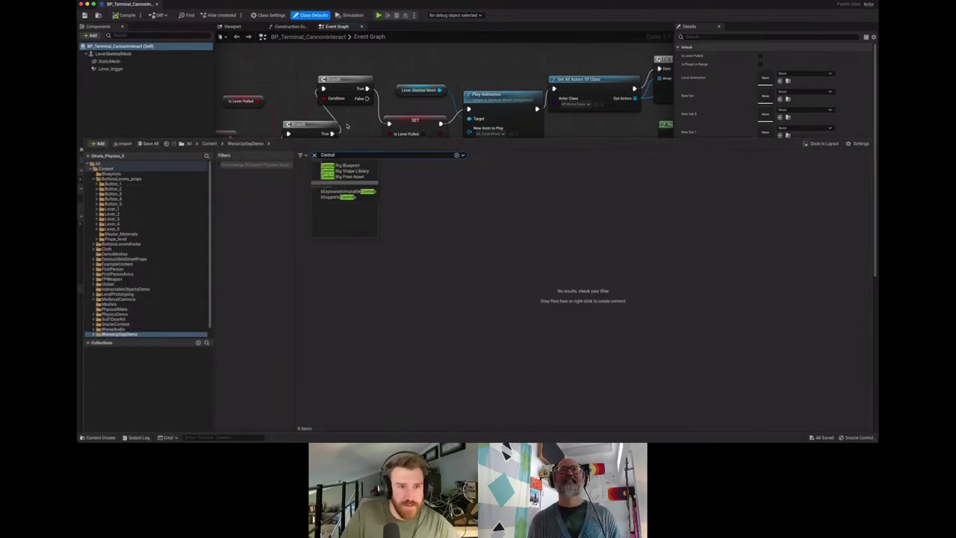
click(185, 175)
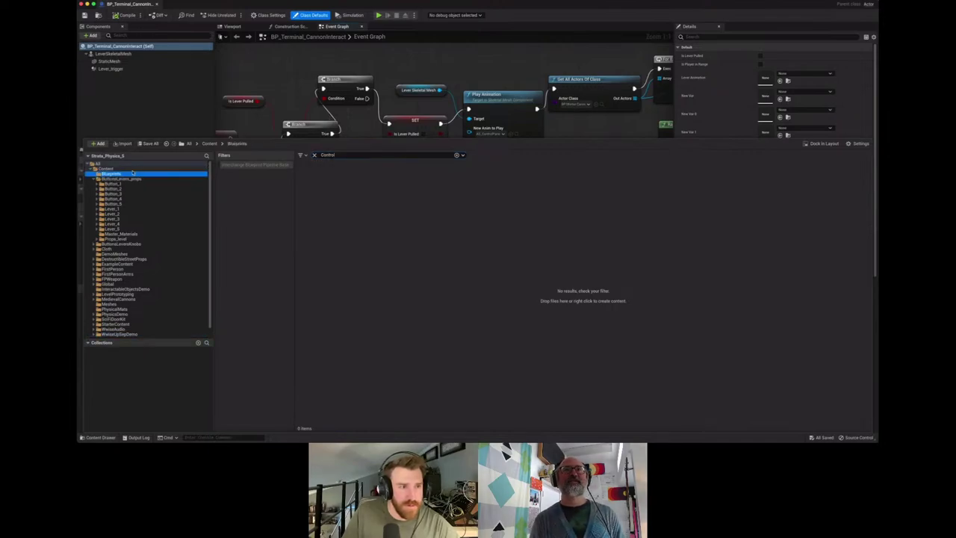
click(119, 169)
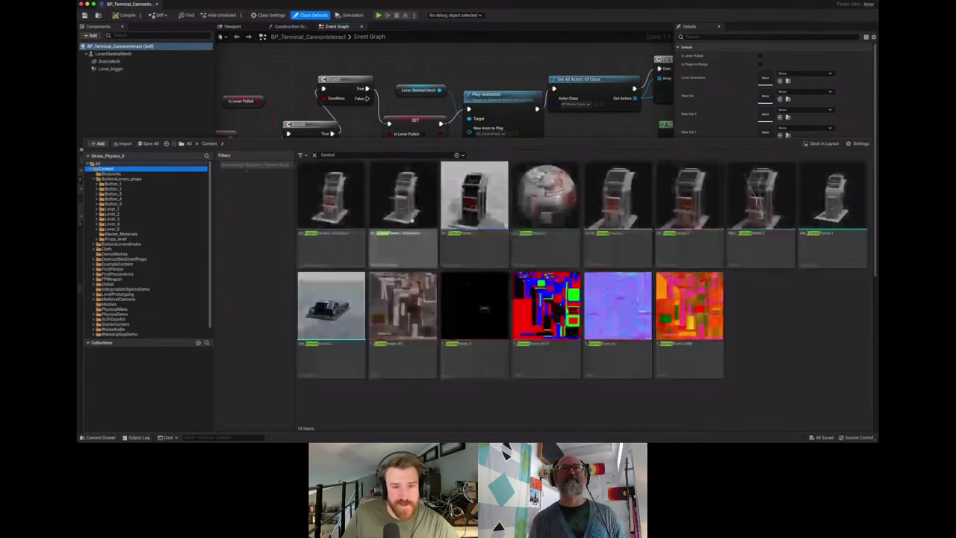
Open the control panel's AnimOpen sequence and select the notify at the start of its timeline to view its details
double_click(403, 196)
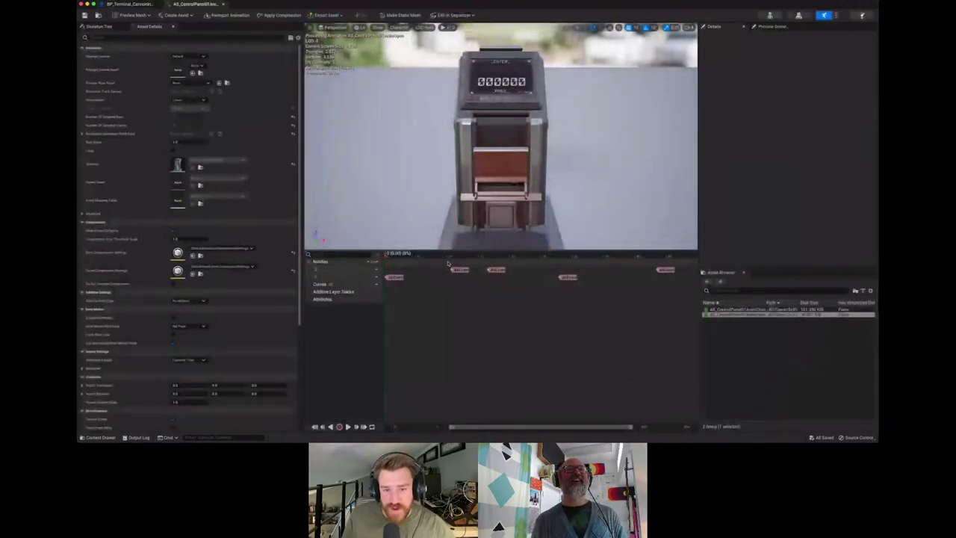
click(394, 277)
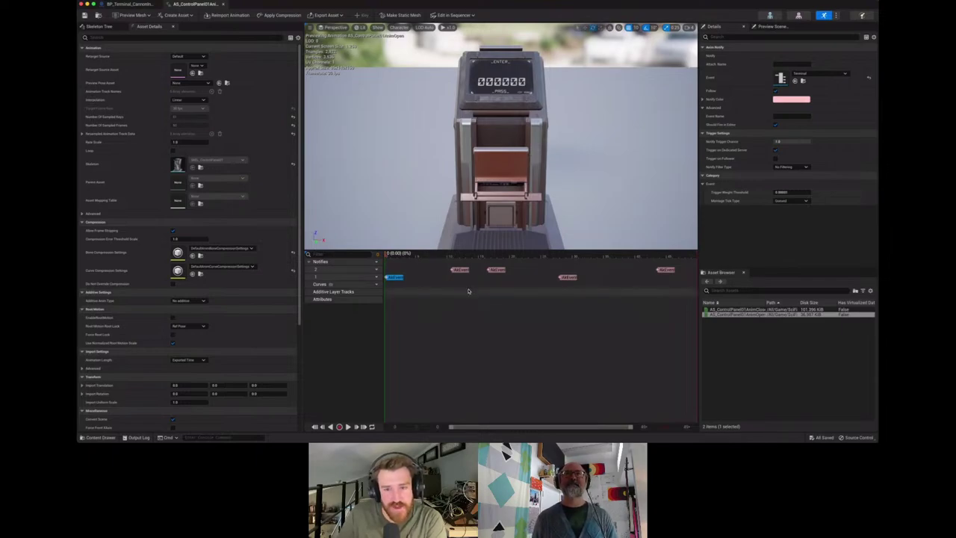
Switch to Wwise and select the Terminal event among the Interactable Objects events
key(super+Tab)
key(super+Tab)
key(super+shift+Tab)
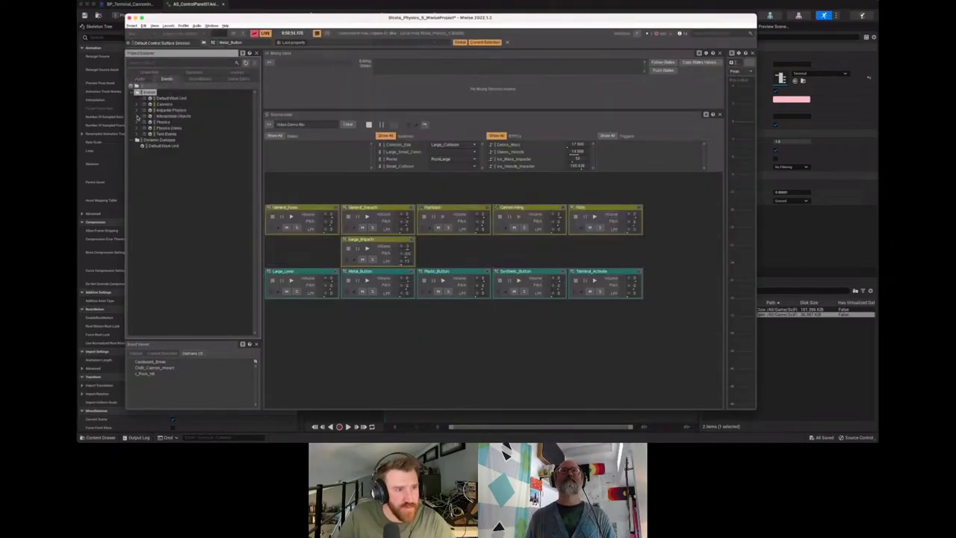
click(136, 116)
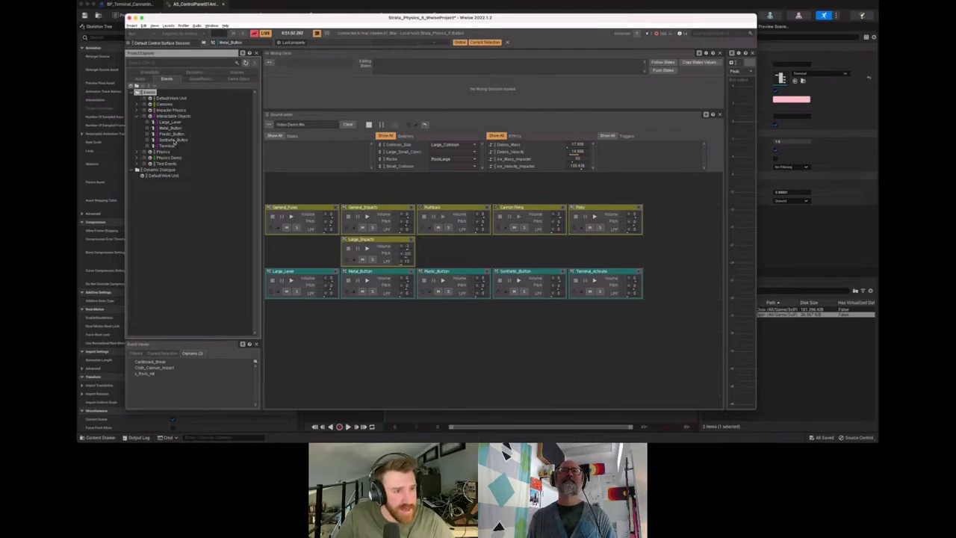
click(166, 146)
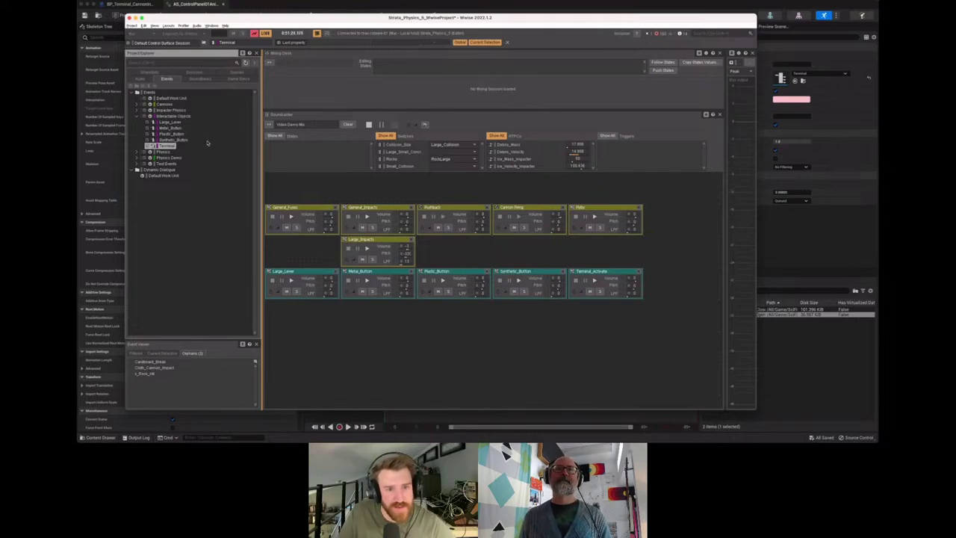
key(super+Tab)
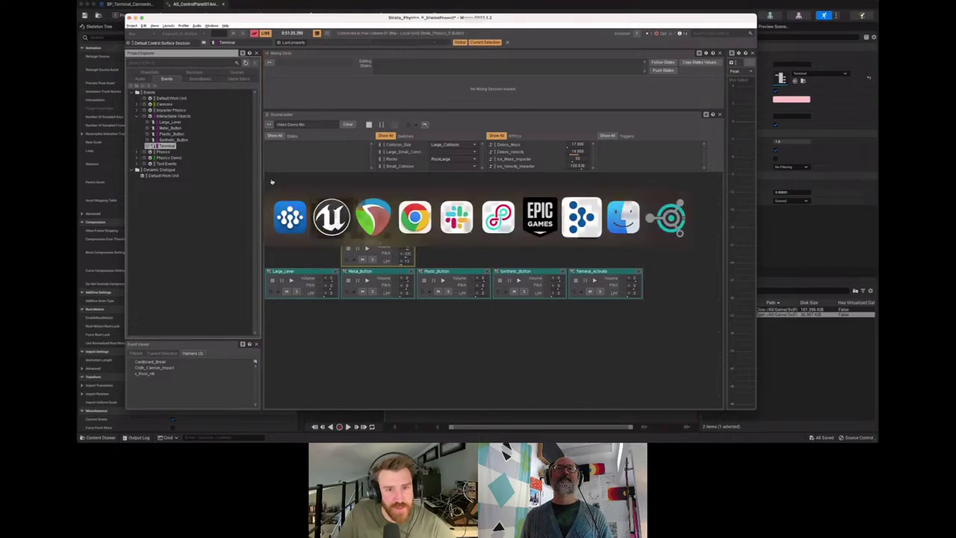
key(super+Tab)
key(super+Tab)
key(super+Tab)
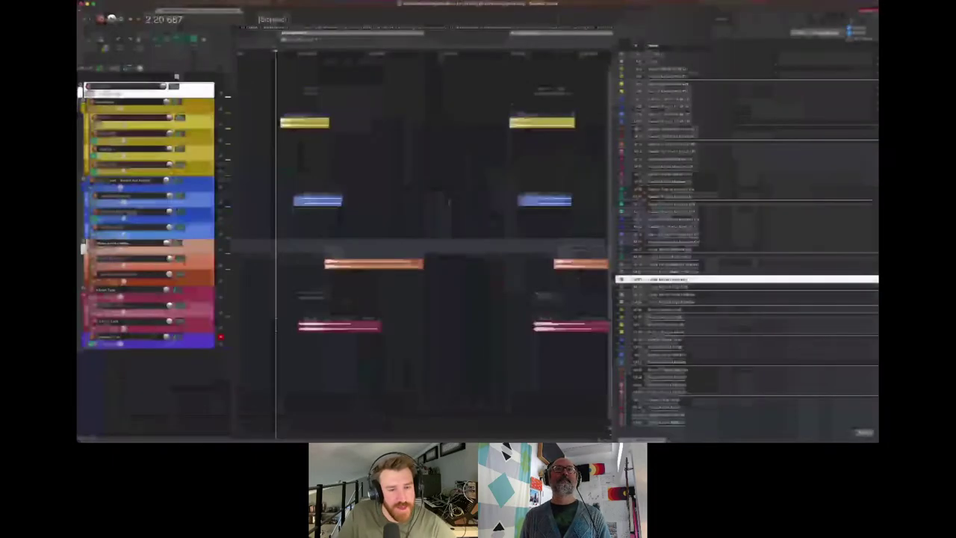
key(super+Tab)
key(super+Tab)
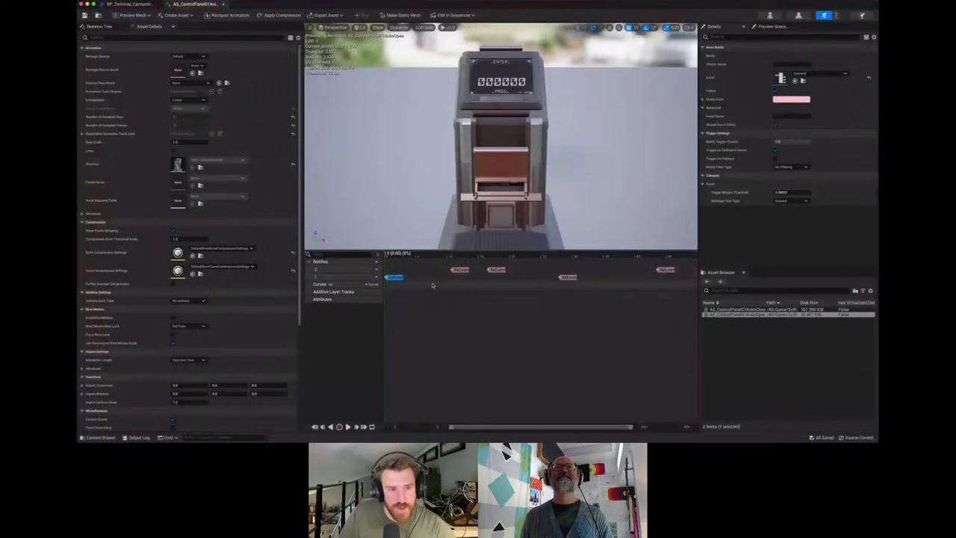
In Wwise, open the Terminal_Activate container under Interactable Objects in the audio hierarchy, view its contents and close its editor
key(super+Tab)
key(super+Tab)
key(super+Tab)
key(super+Tab)
key(super+Tab)
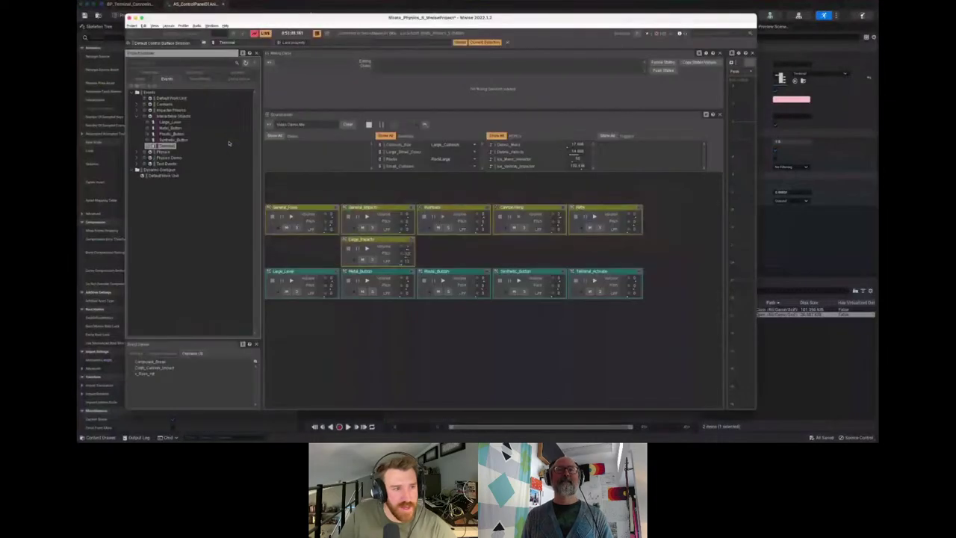
click(141, 79)
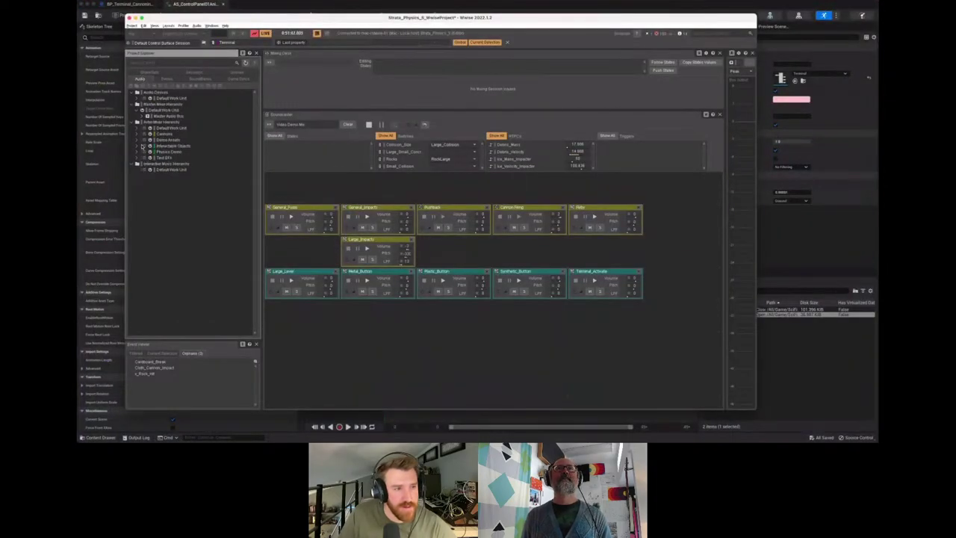
click(141, 147)
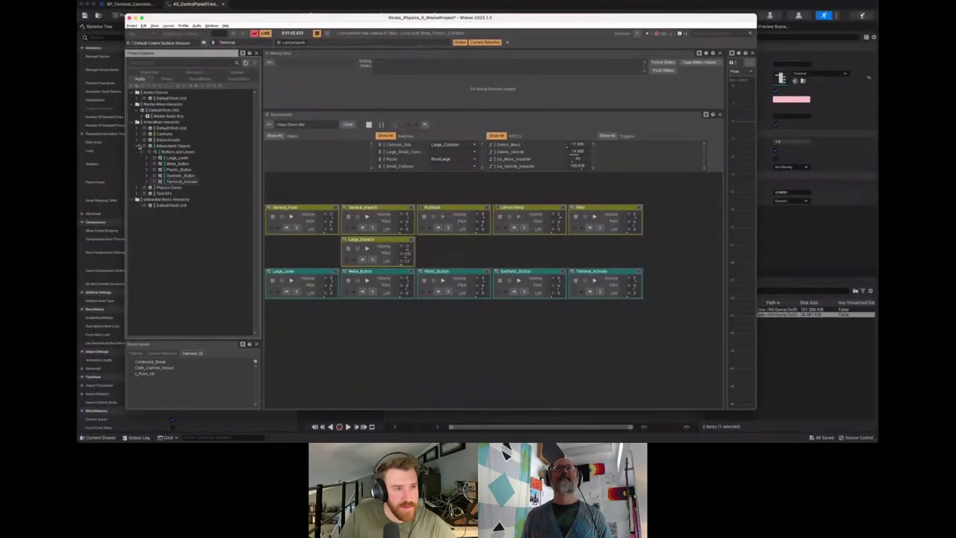
double_click(182, 182)
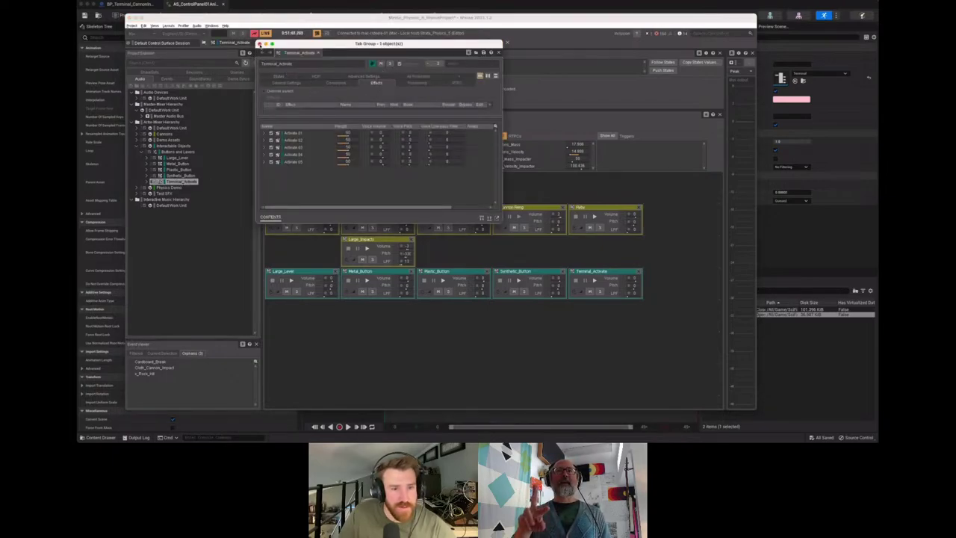
click(259, 44)
Return to the Unreal animation editor and play the control panel's AnimOpen sequence, replaying it from the start of the timeline
click(600, 291)
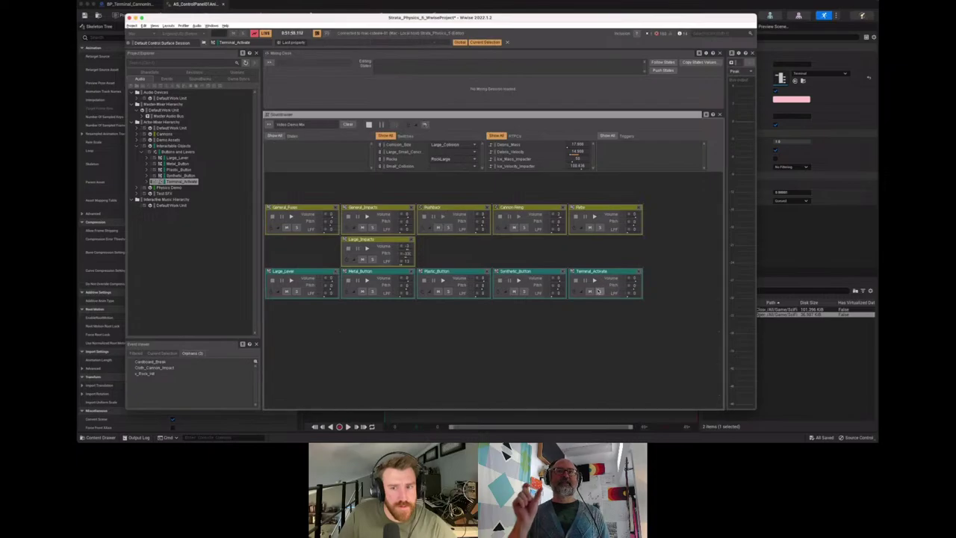
key(super+Tab)
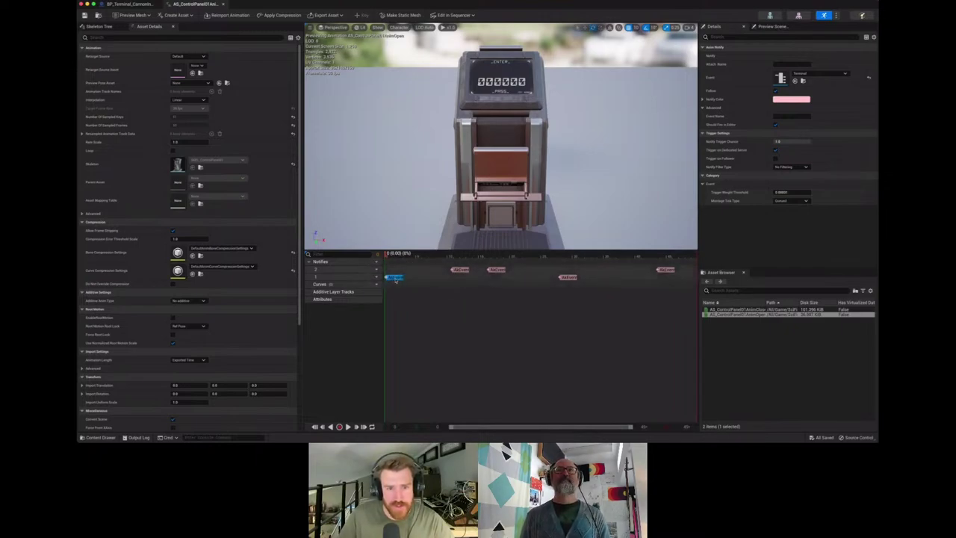
key(space)
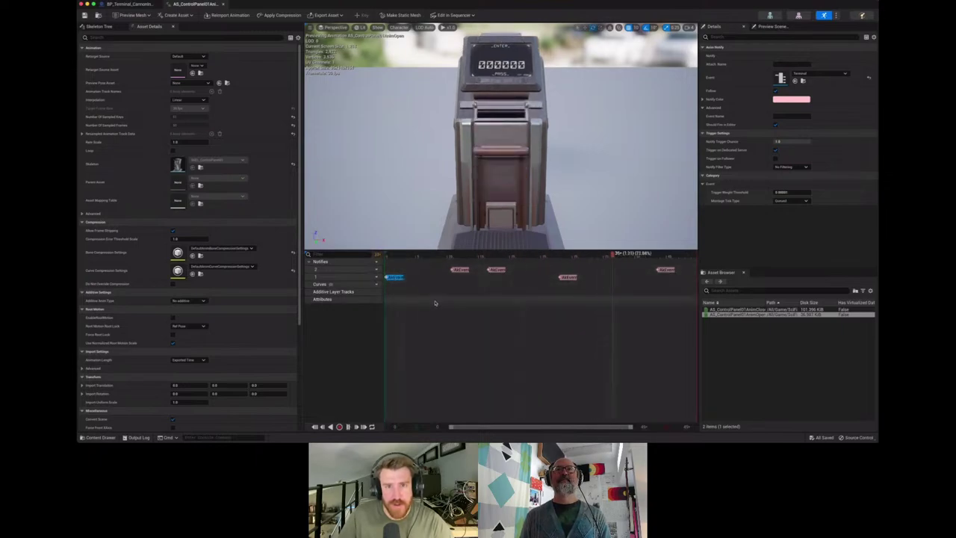
key(space)
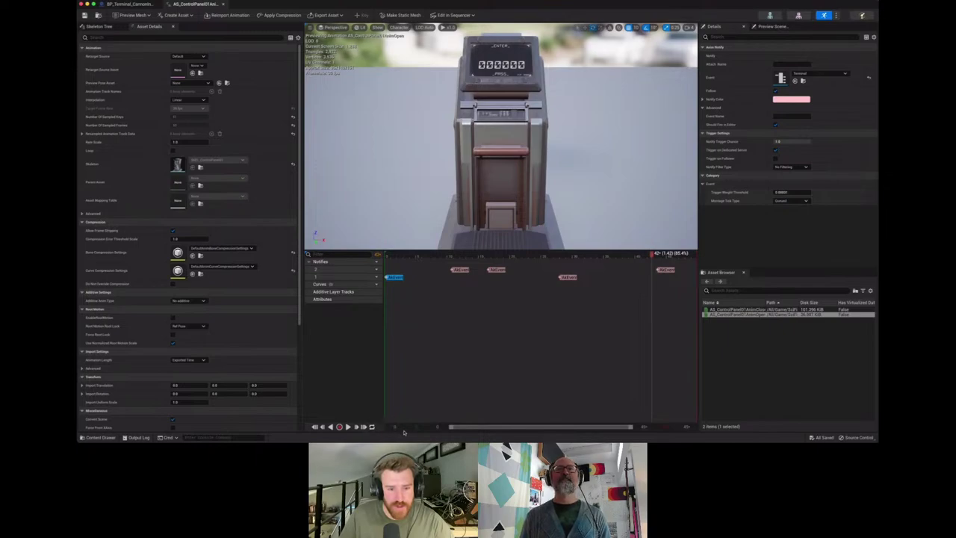
click(385, 255)
key(space)
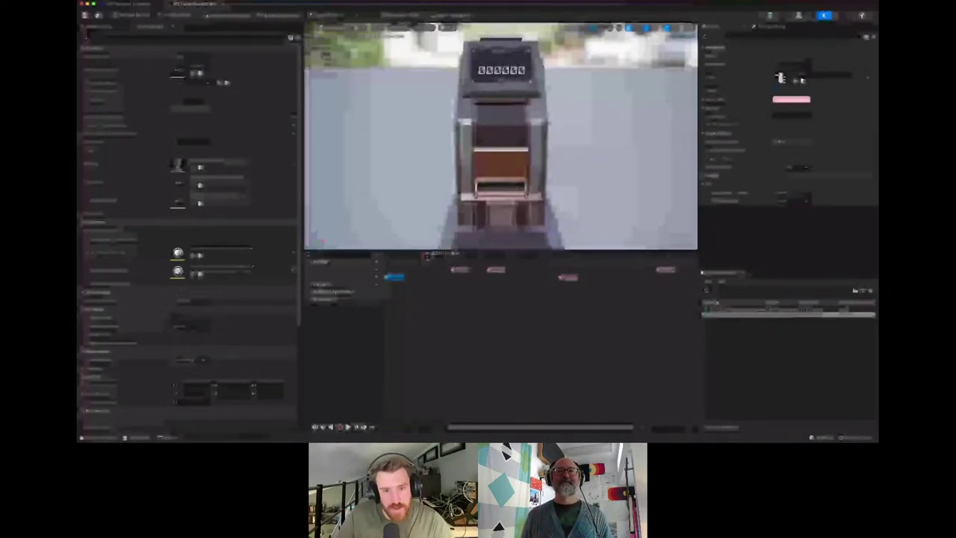
Scrub through the opening part of the AnimOpen timeline and select the remaining notifies in turn to check which events they trigger
drag(430, 256, 435, 255)
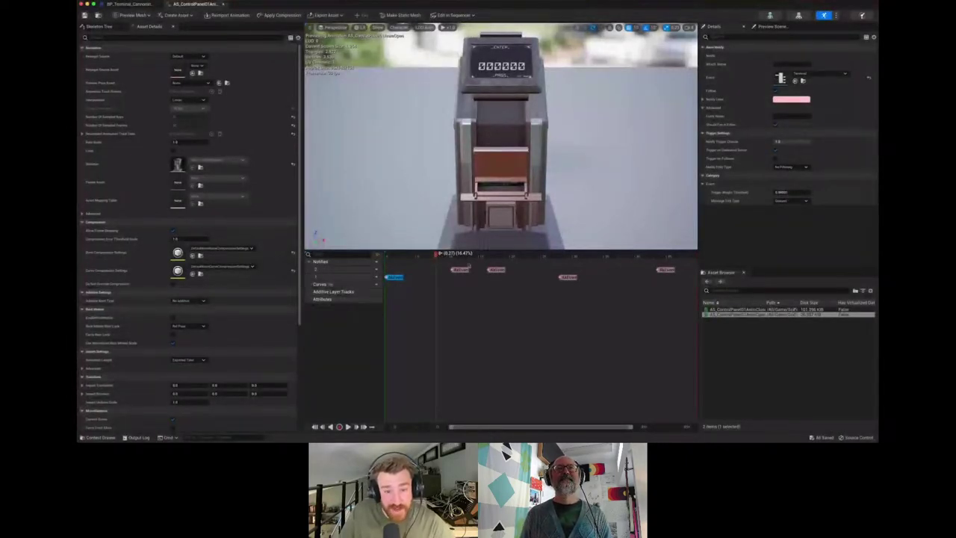
drag(436, 256, 407, 256)
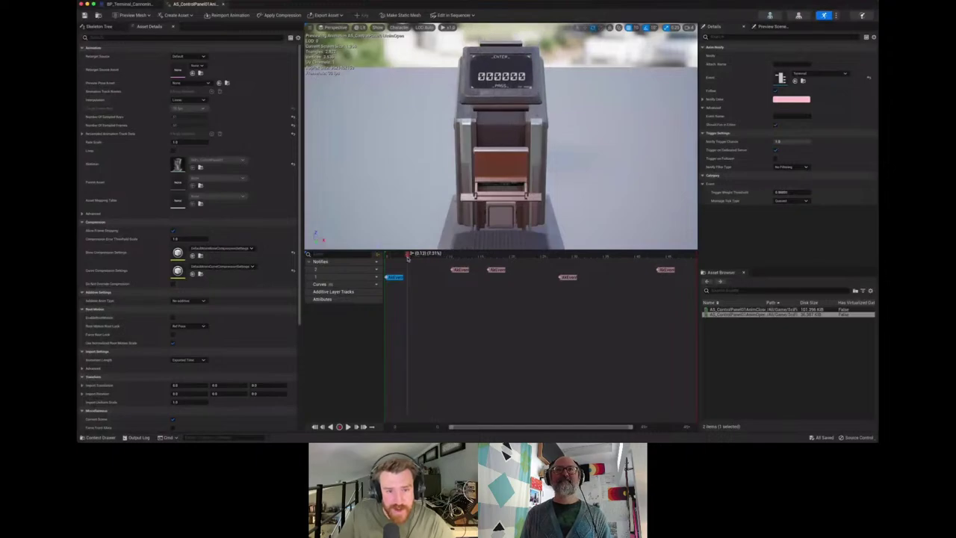
click(459, 269)
drag(464, 271, 502, 272)
click(568, 278)
click(665, 270)
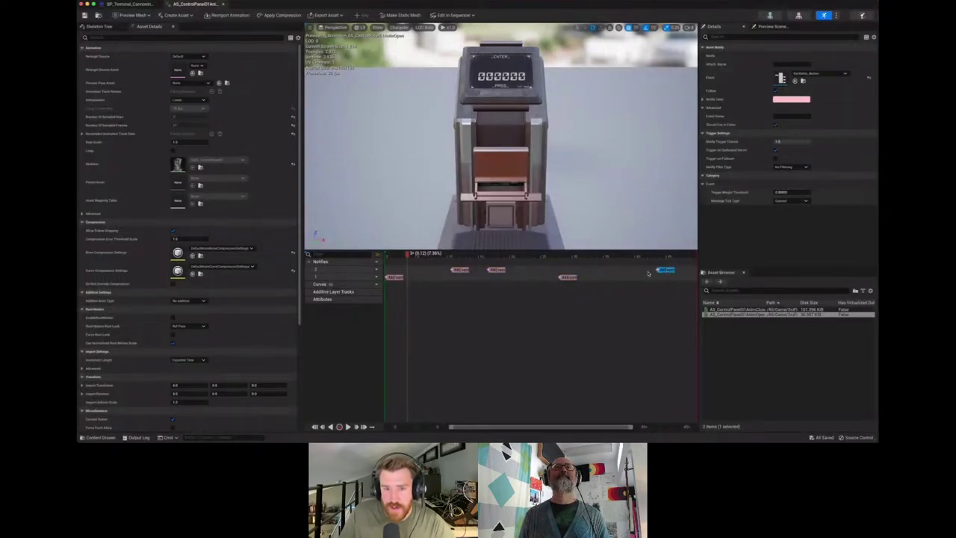
drag(436, 257, 423, 258)
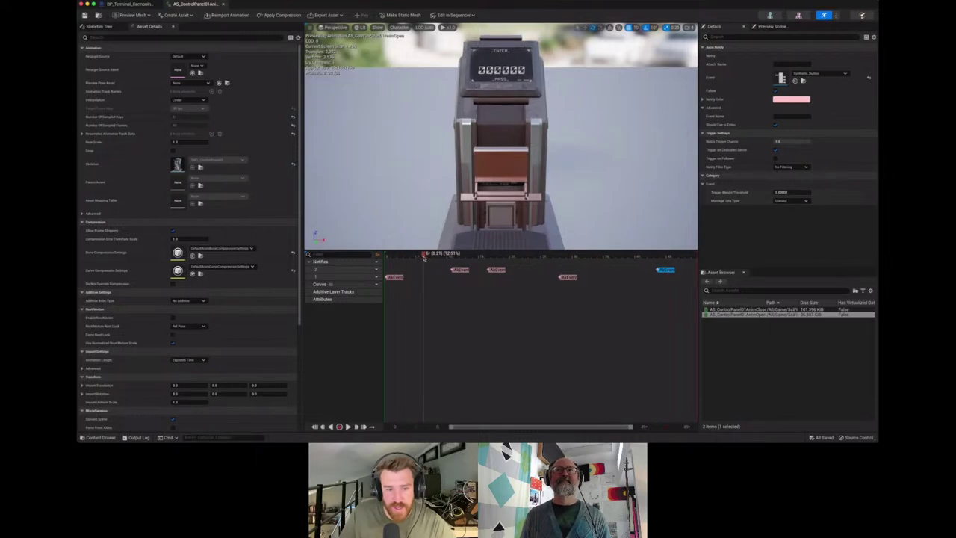
Solo Terminal_Activate in the Wwise Soundcaster and play the AnimOpen sequence in Unreal from its start to hear that layer
key(super+Tab)
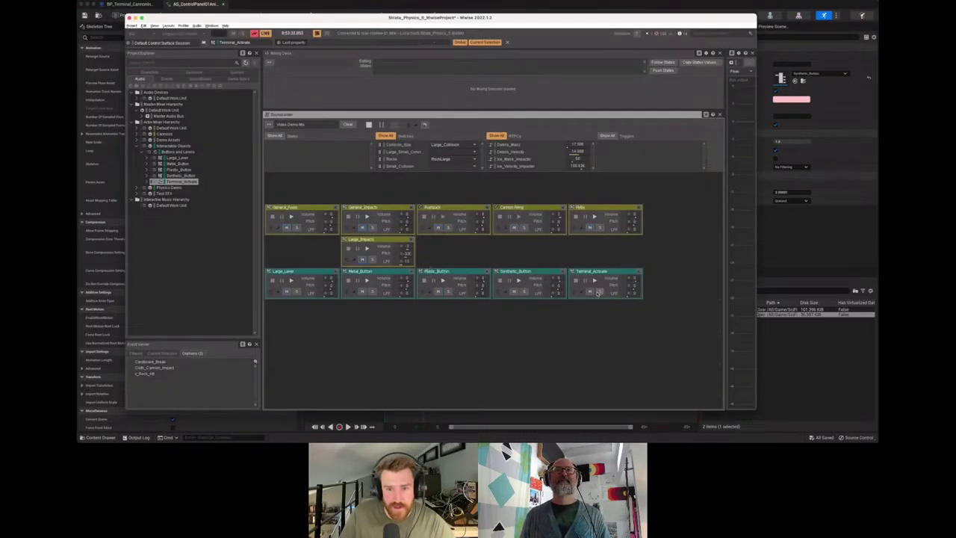
key(super+Tab)
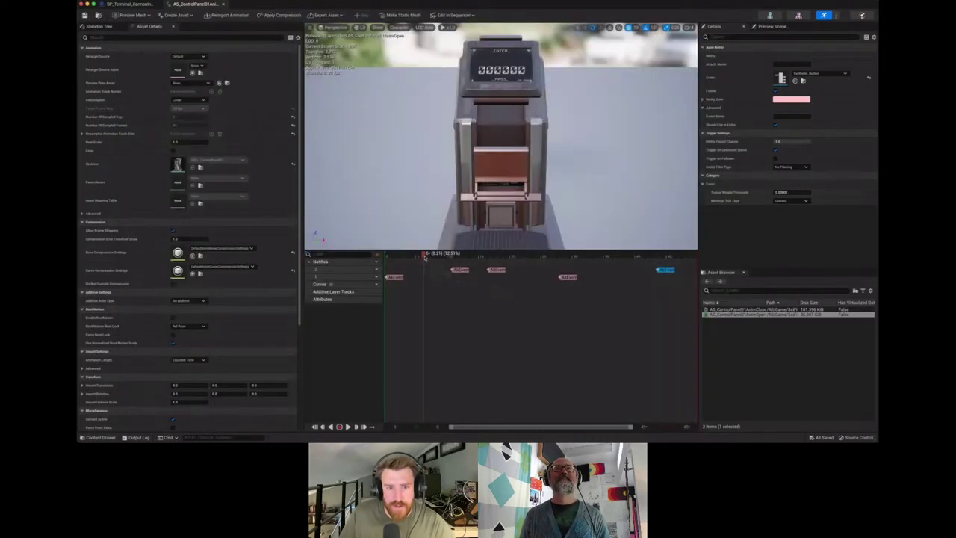
drag(425, 257, 382, 259)
key(space)
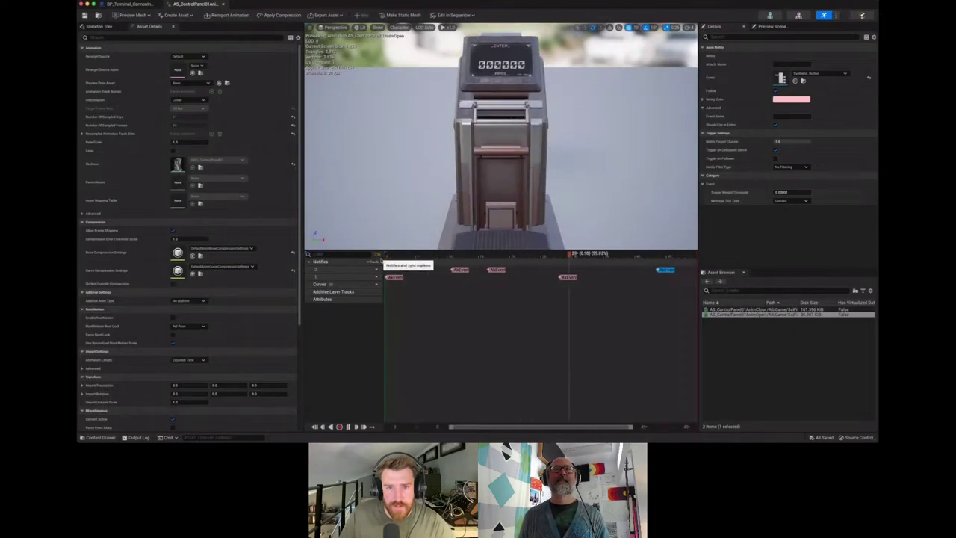
key(space)
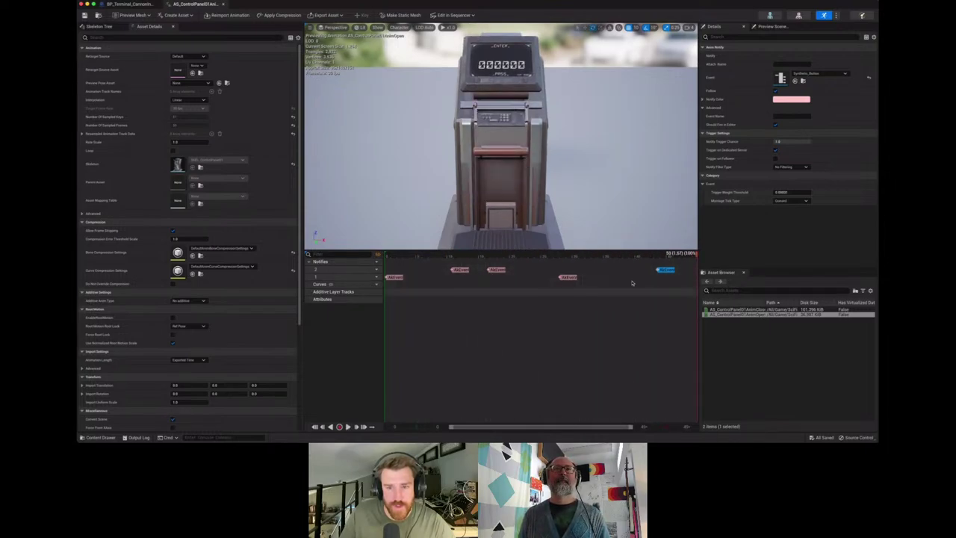
Solo Plastic_Button in the Wwise Soundcaster and replay the AnimOpen sequence in Unreal to hear that layer alone
key(super+Tab)
click(523, 291)
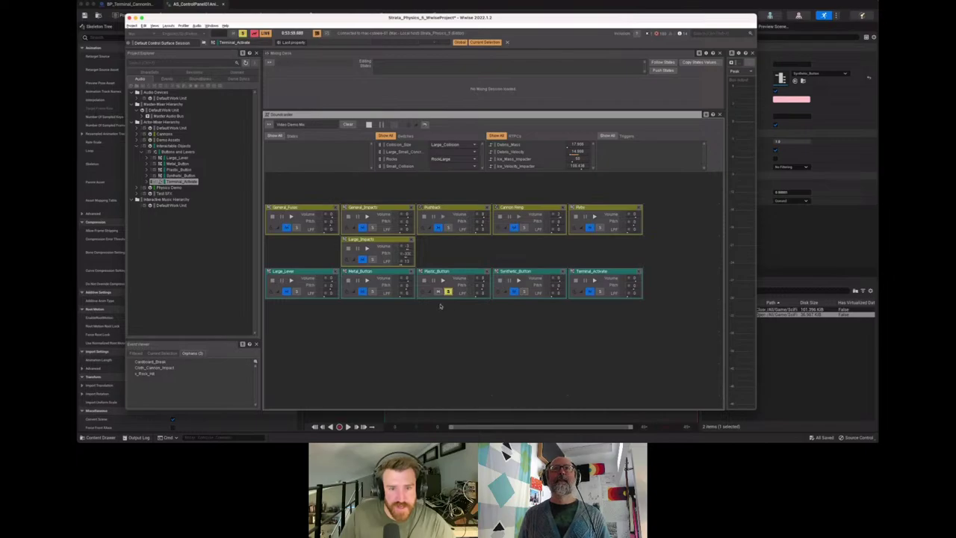
key(super+Tab)
key(space)
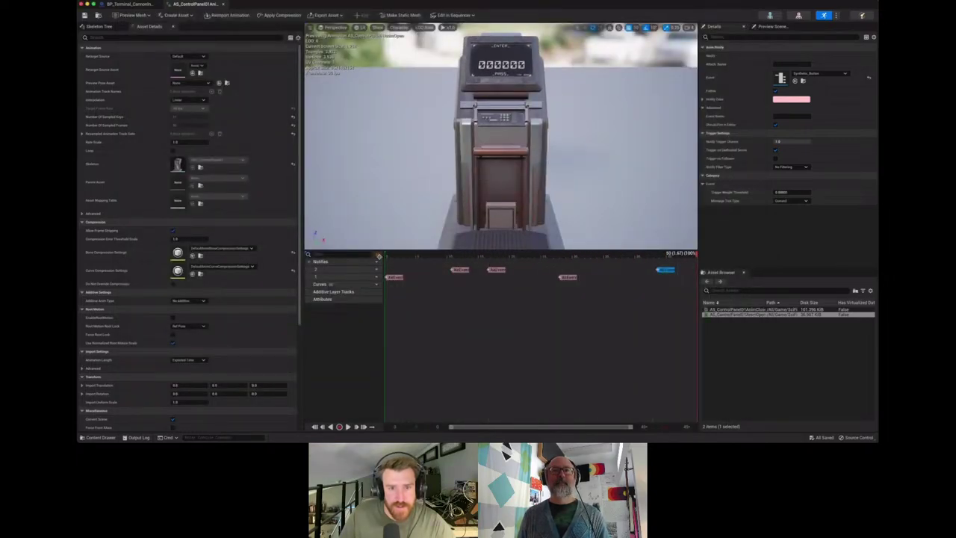
click(403, 255)
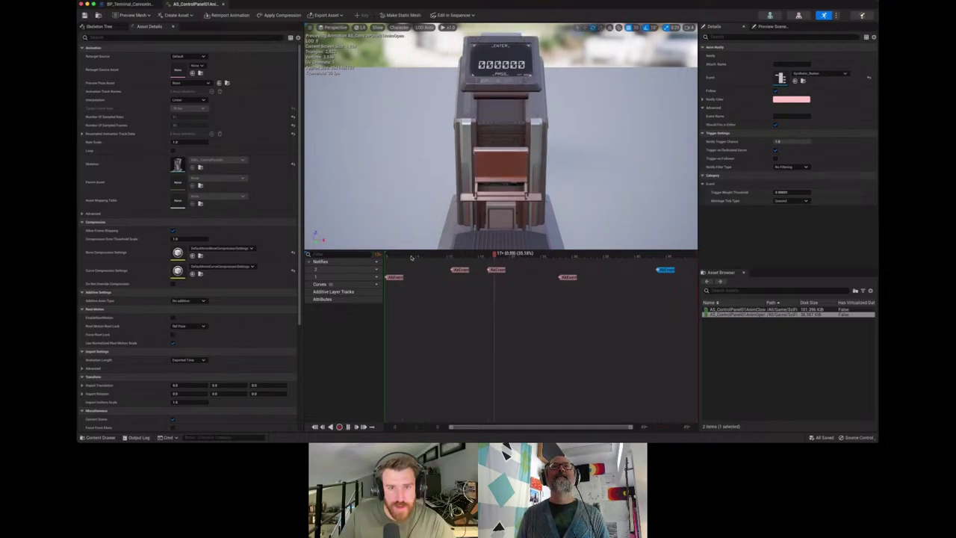
key(space)
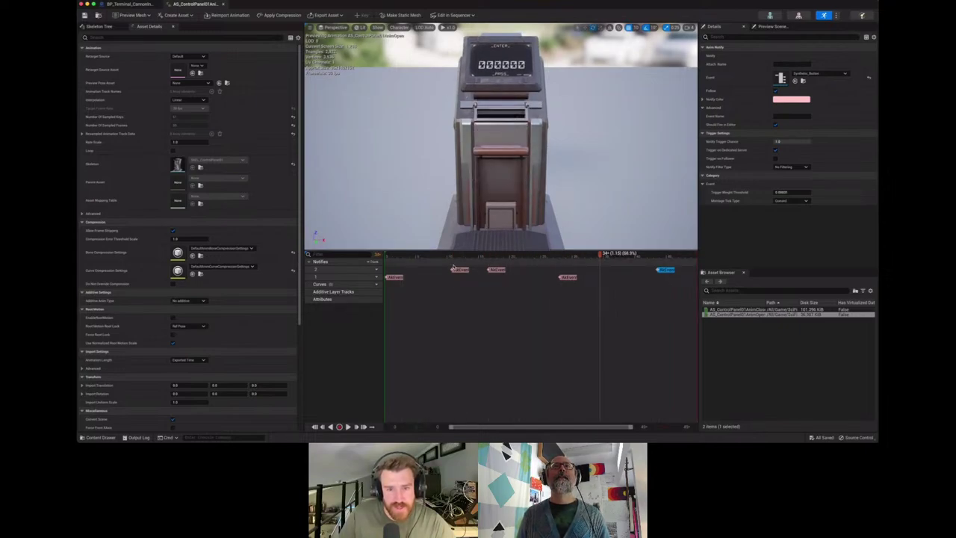
Switch the Soundcaster solo from Plastic_Button to Metal_Button in Wwise and replay the AnimOpen sequence in Unreal
key(super+Tab)
click(448, 291)
click(372, 292)
key(super+Tab)
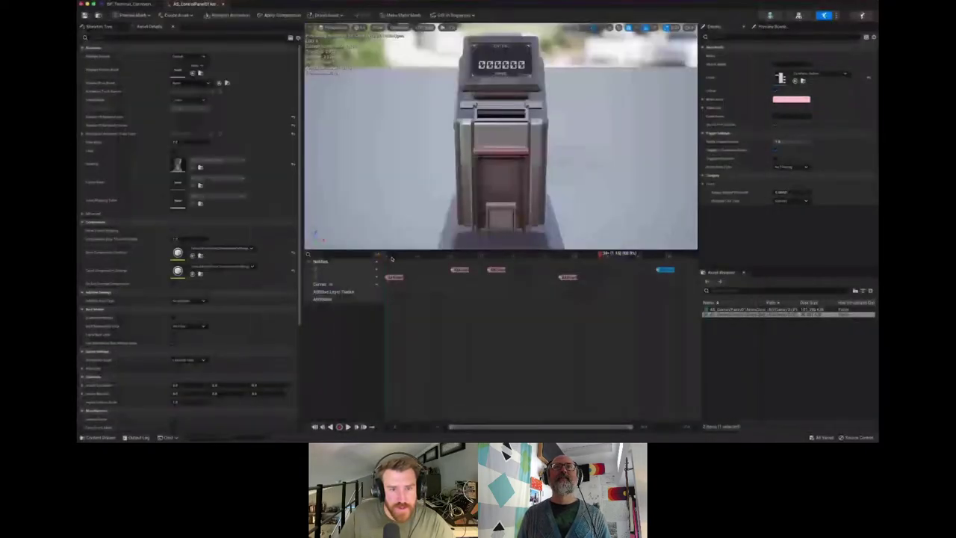
click(392, 257)
key(space)
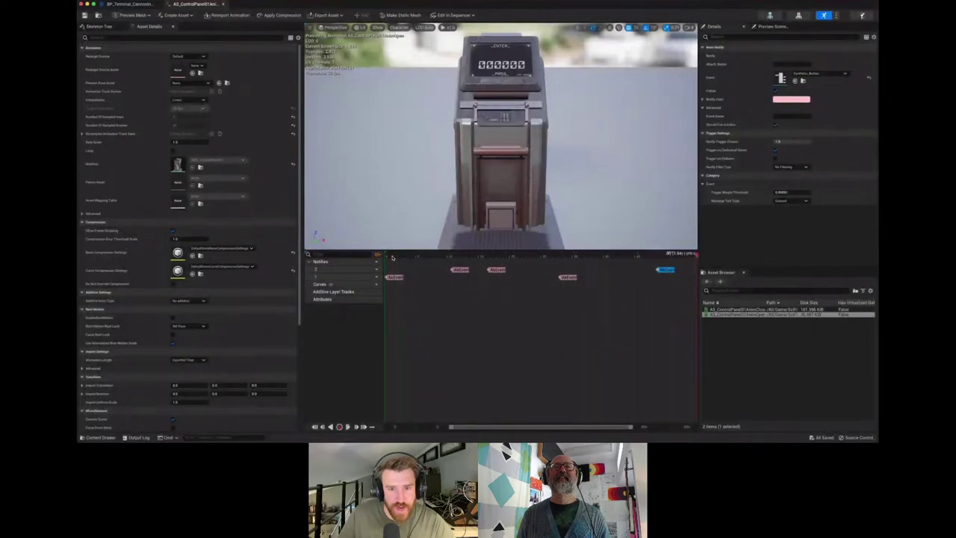
click(501, 255)
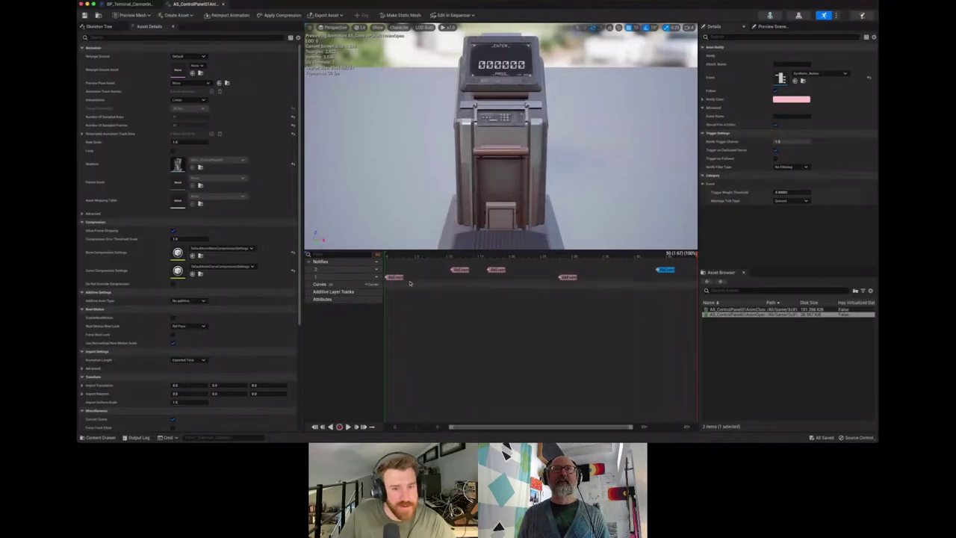
Clear the Metal_Button solo in Wwise and play the AnimOpen sequence in Unreal with all its sound layers together
key(super+Tab)
click(372, 292)
key(super+Tab)
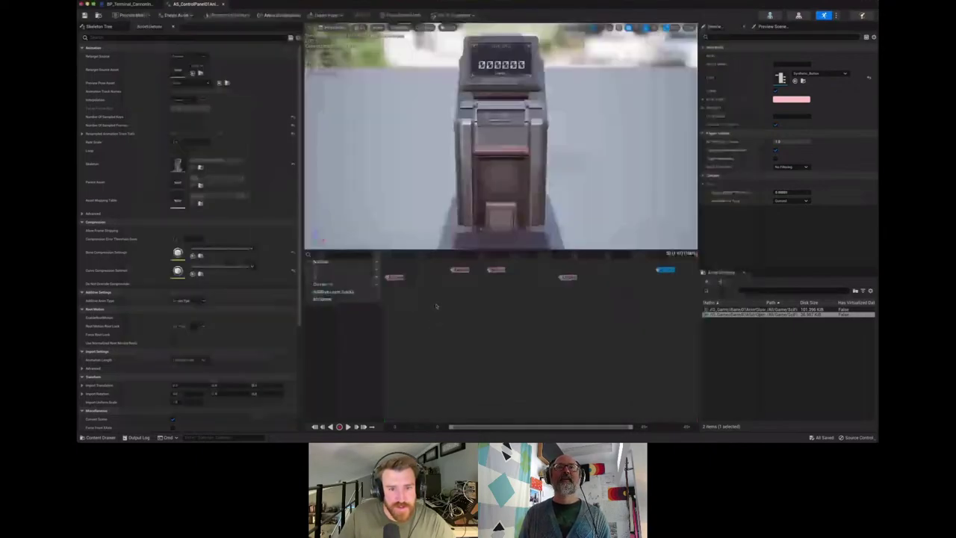
click(347, 427)
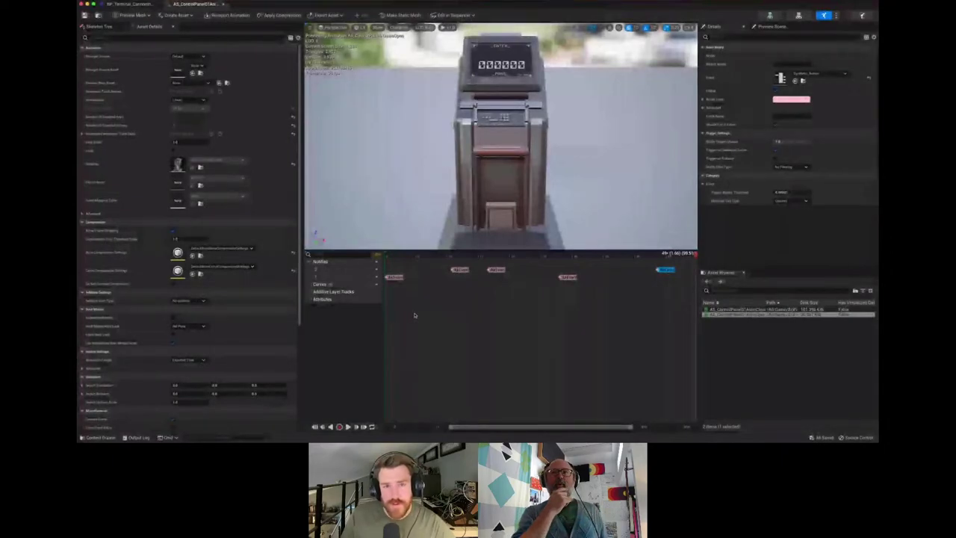
In Wwise, enlarge the Mixing Desk area and add the Buttons and Levers mixer to the Soundcaster session beneath Large_Lever
key(super+Tab)
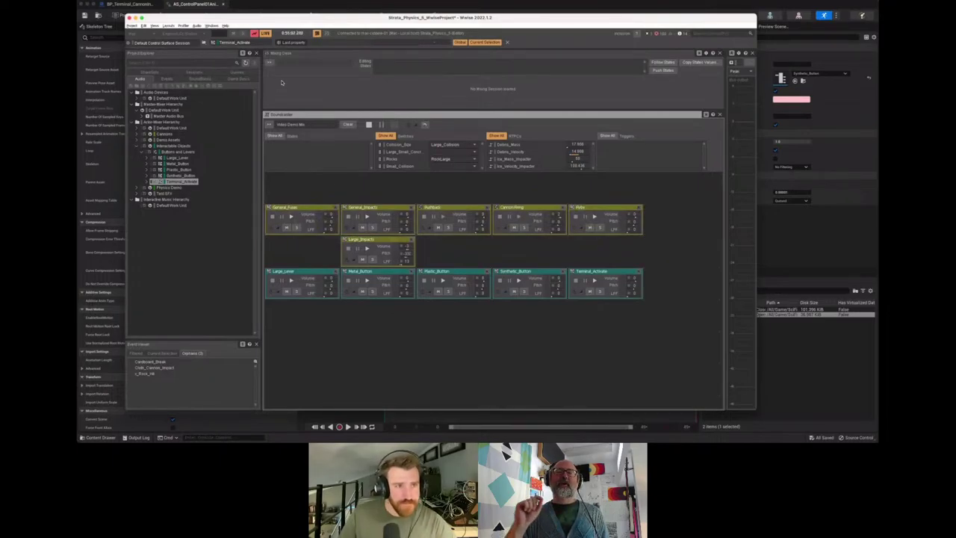
drag(277, 112, 280, 151)
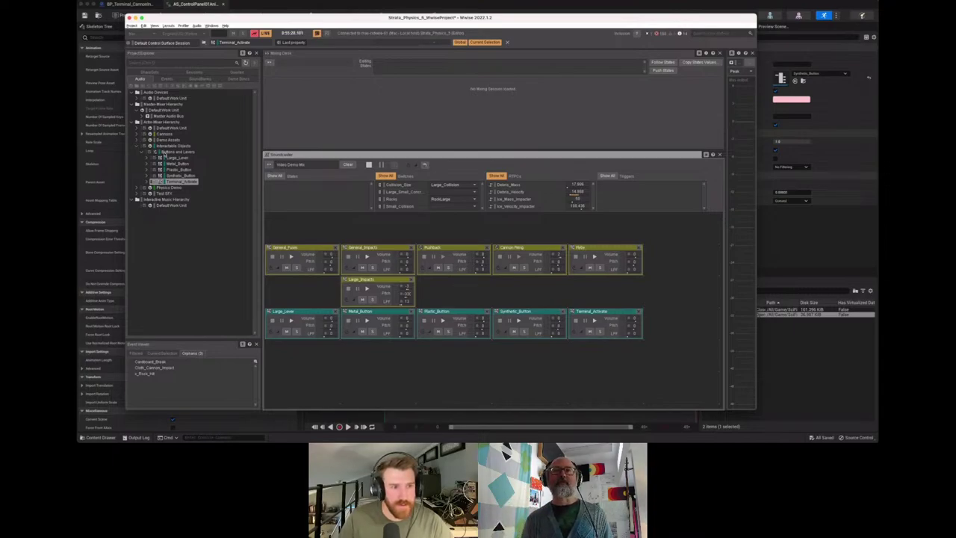
click(161, 158)
drag(168, 151, 281, 348)
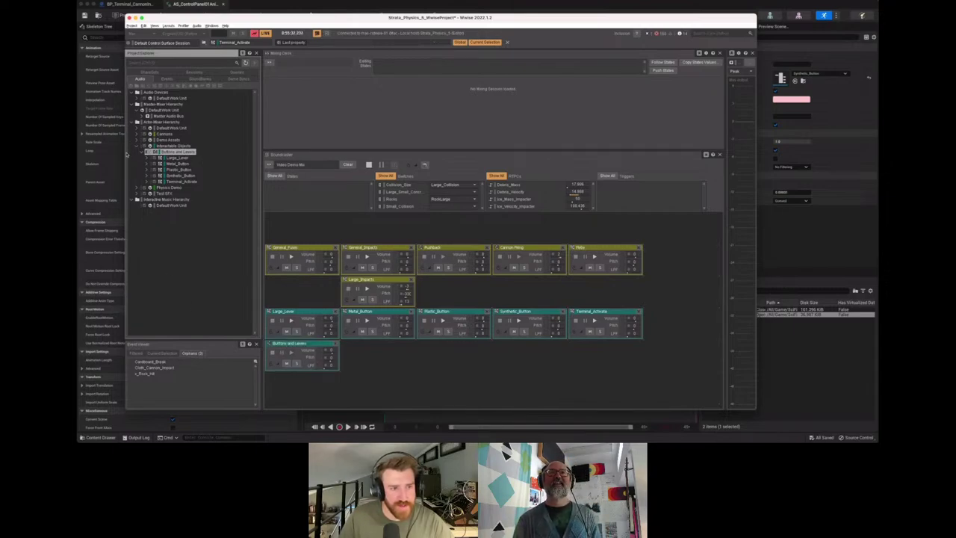
Collapse the Buttons and Levers mixer's children, solo that mixer in the Wwise Soundcaster, and switch back to Unreal
click(146, 153)
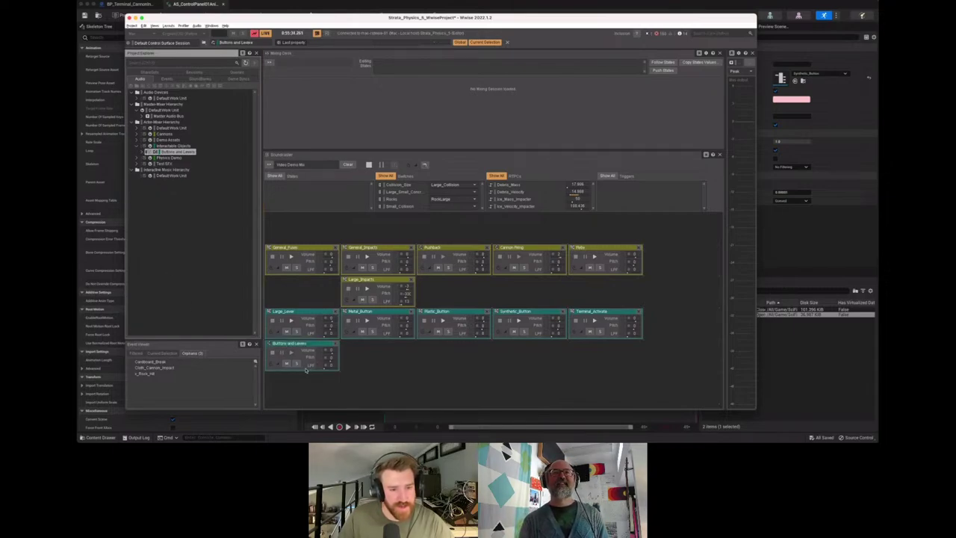
click(297, 363)
key(super+Tab)
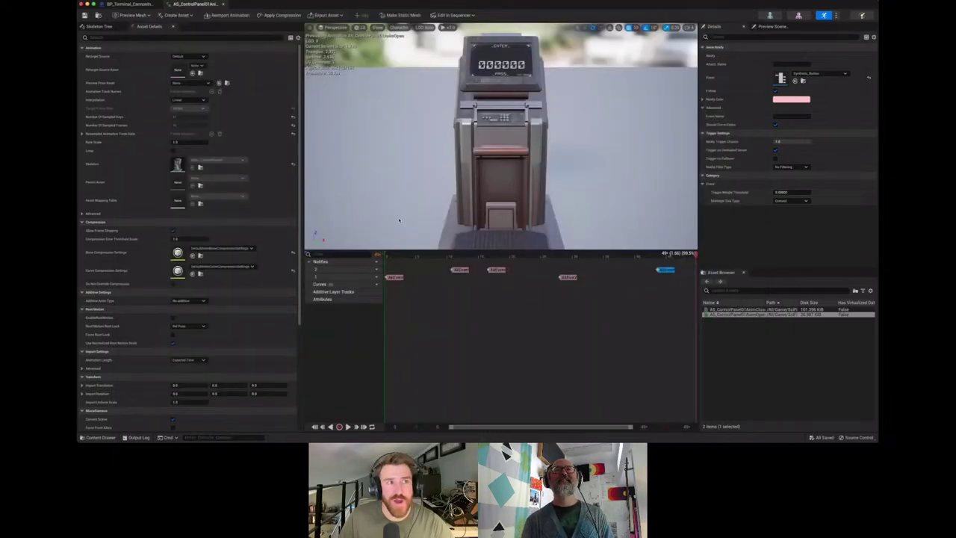
key(super+Tab)
key(super+Tab)
key(super+Tab)
key(super+Tab)
key(super+Tab)
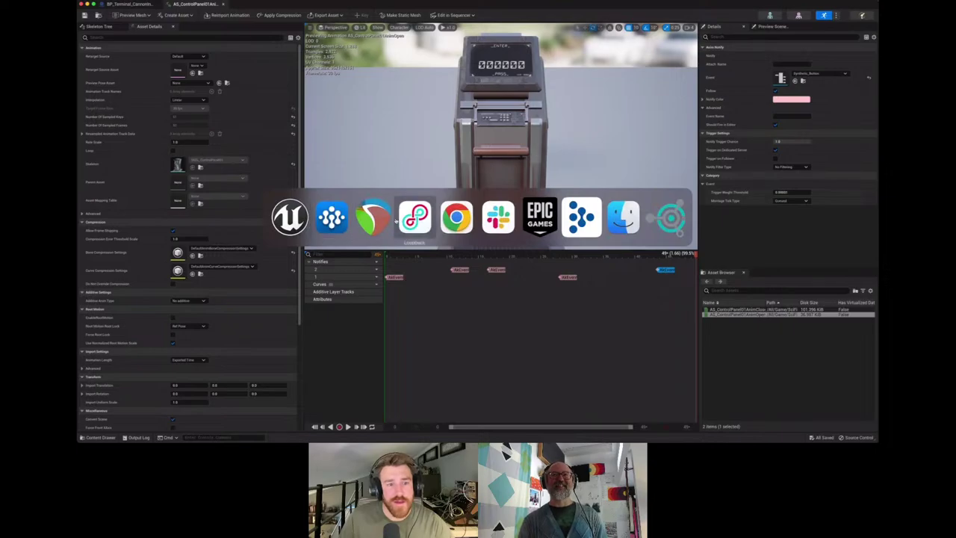
key(super+Tab)
key(super+Tab)
key(super+Tab)
key(super+Tab)
key(super+Tab)
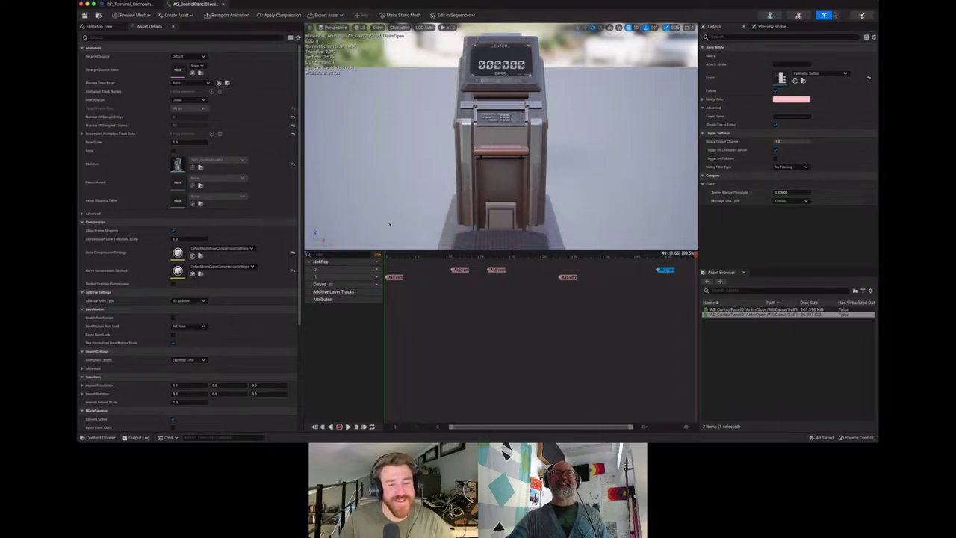
key(super+Tab)
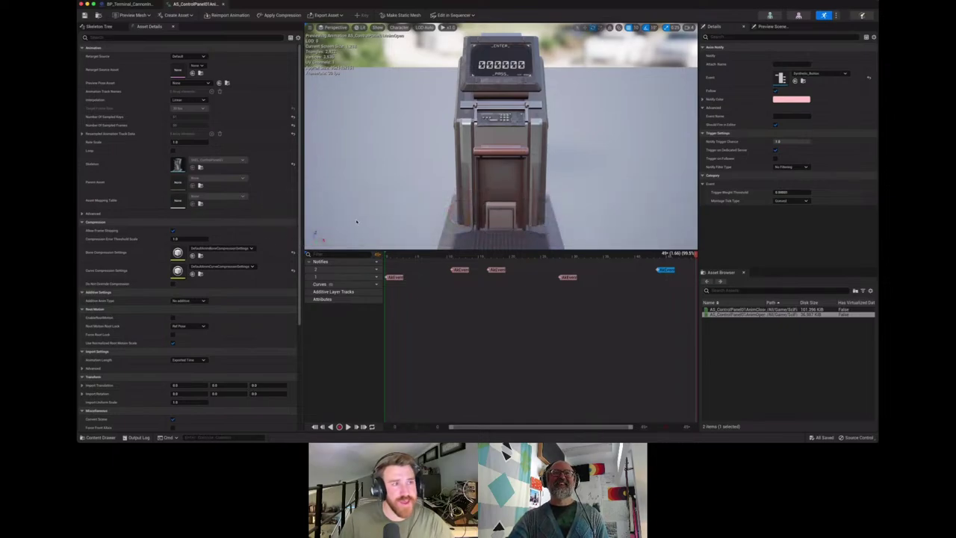
Bring up the WwiseUpDemoSep27 level editor and try playing the level from the floor near the terminal
key(super+grave)
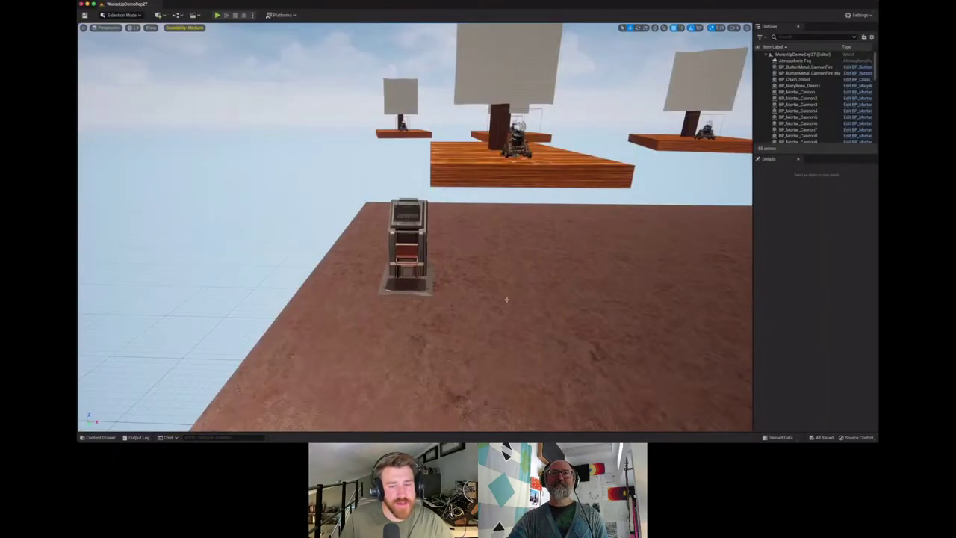
right_click(485, 329)
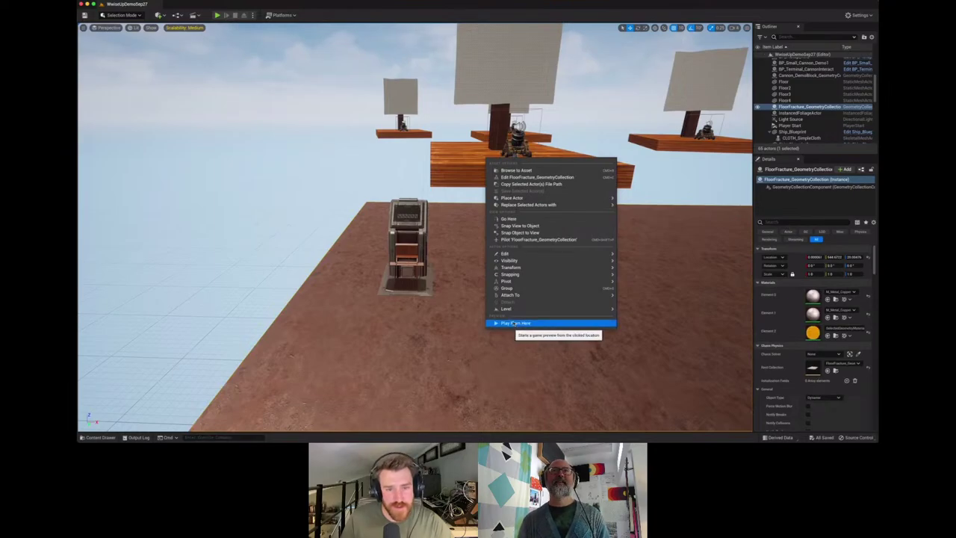
click(514, 323)
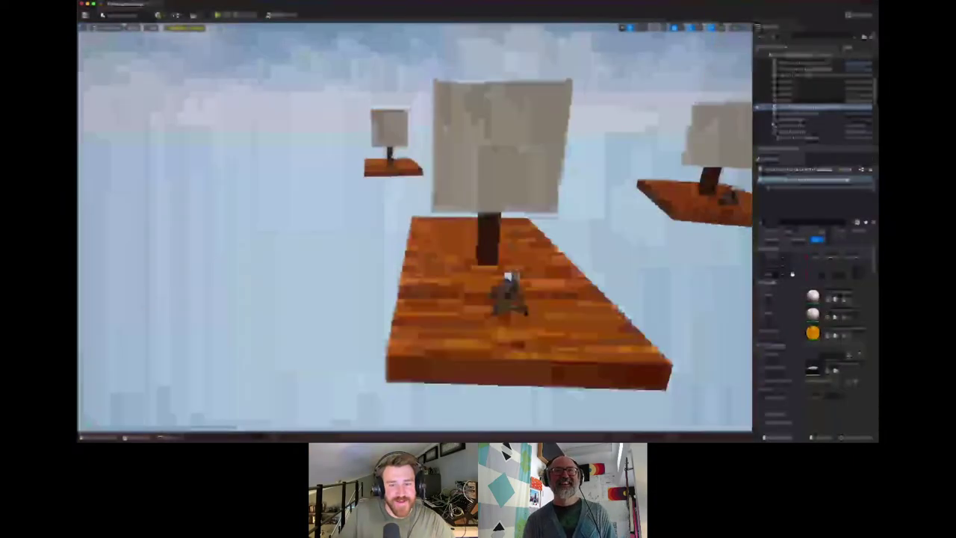
key(Escape)
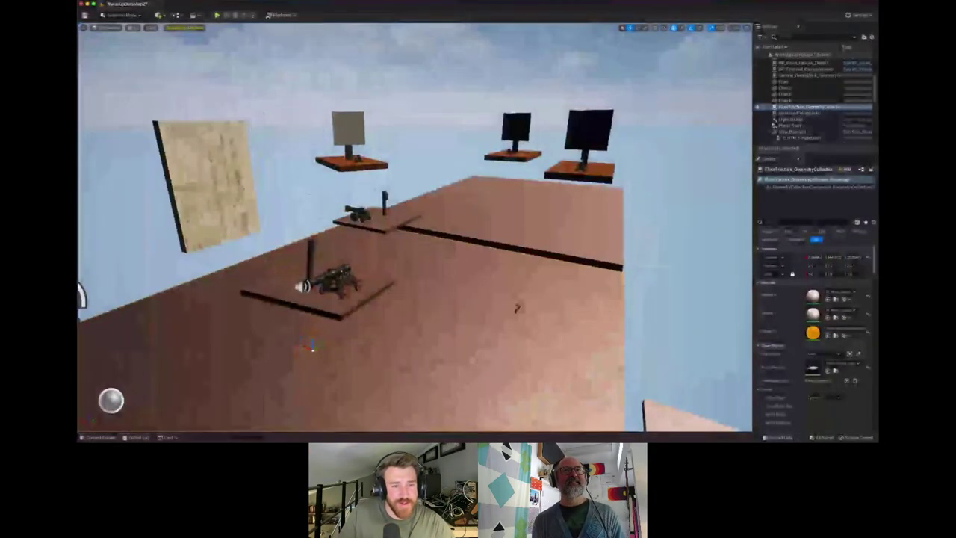
Play the level from a spot on the brown floor, walk up to the control-panel terminal and interact with it
right_click(416, 357)
click(447, 348)
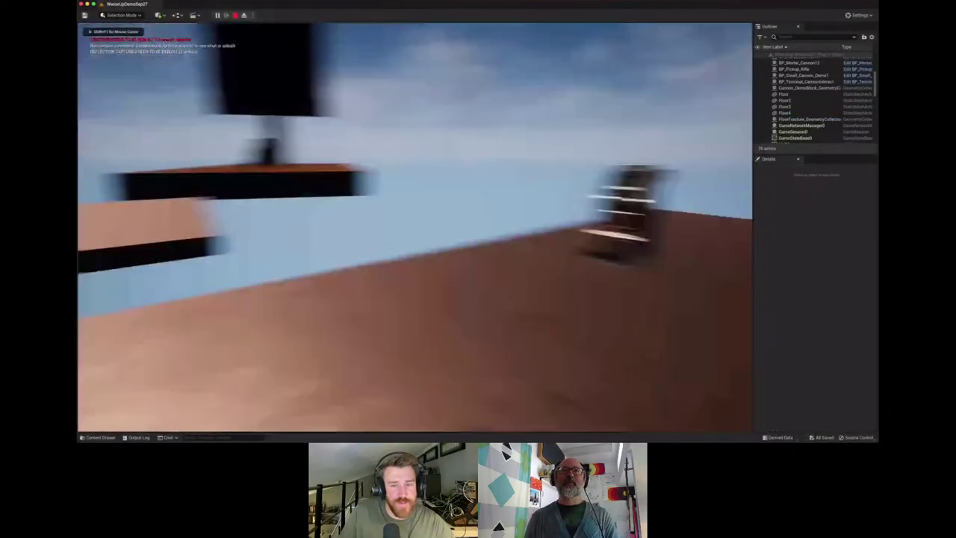
key(w)
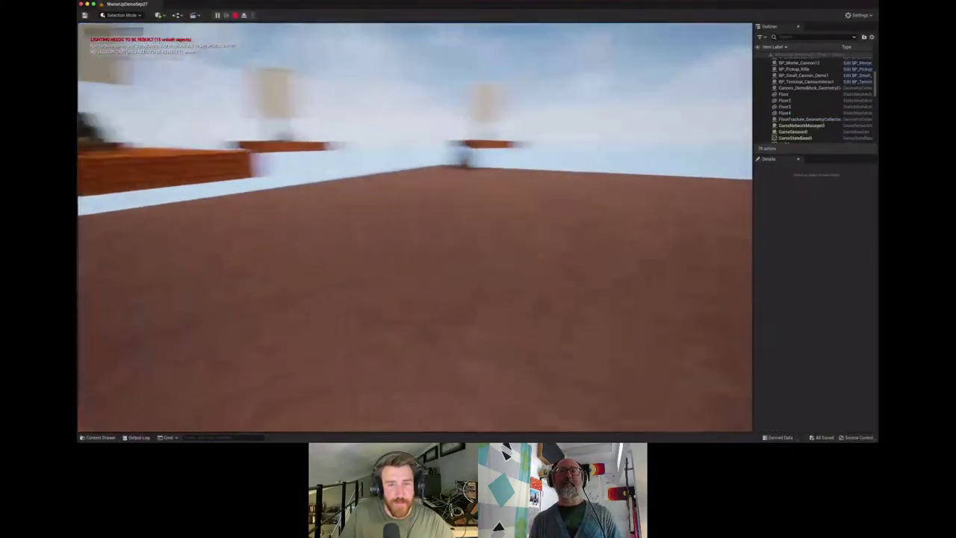
key(w)
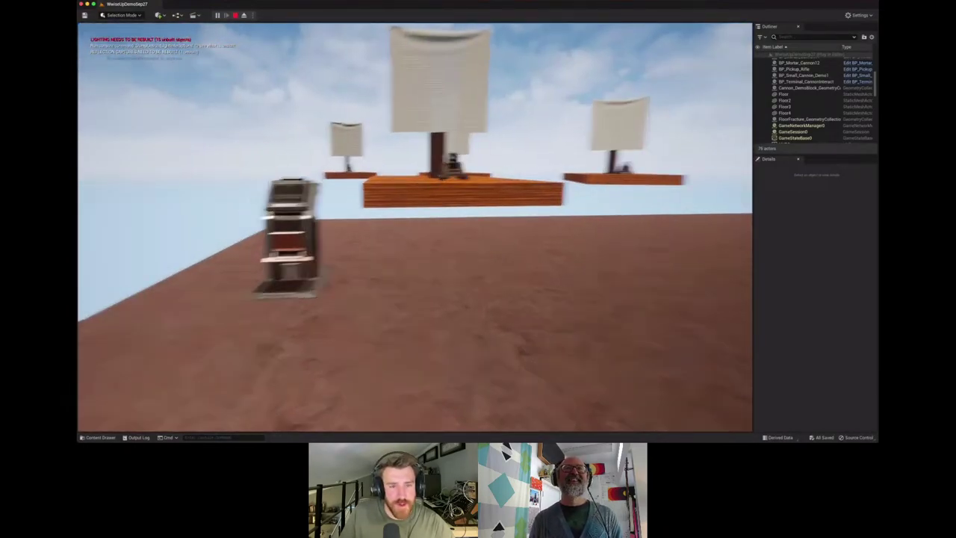
key(w)
key(w)
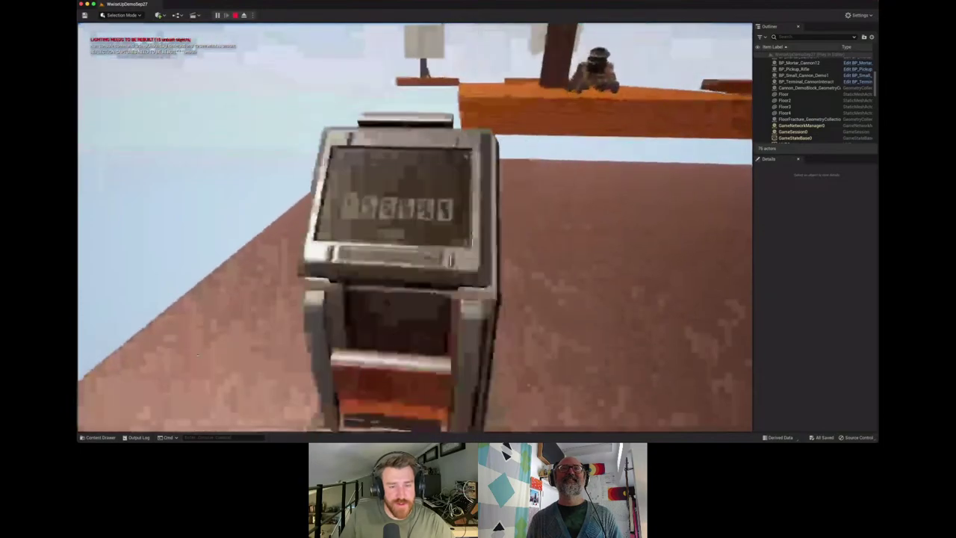
key(w)
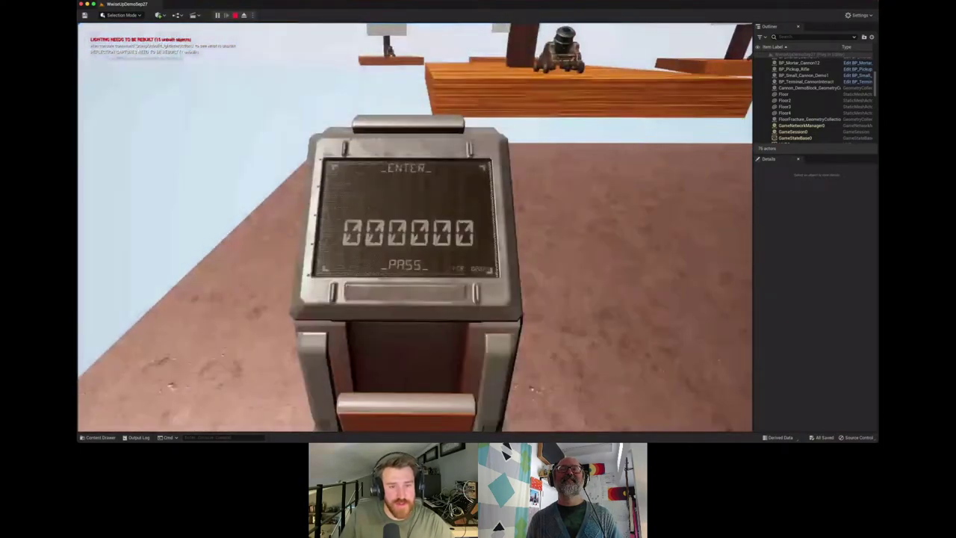
key(s)
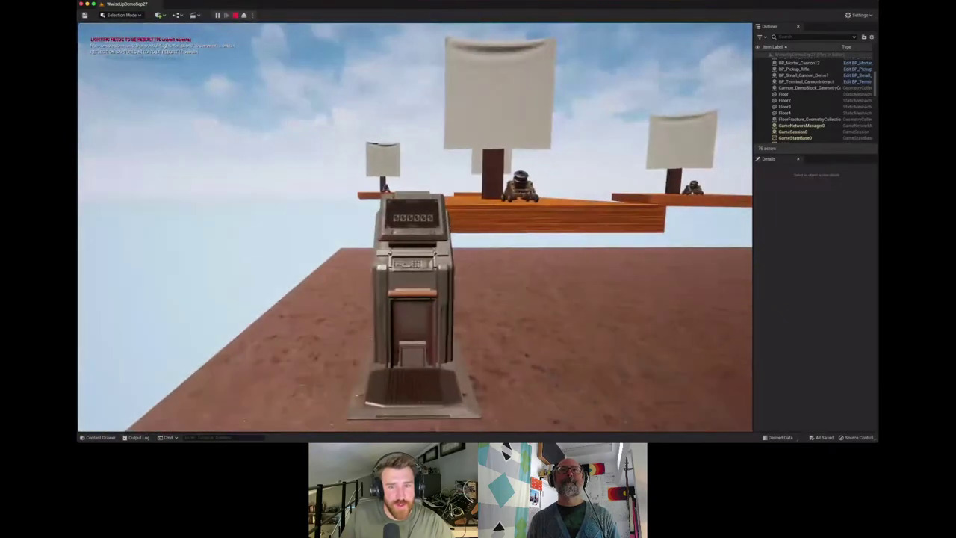
key(d)
key(e)
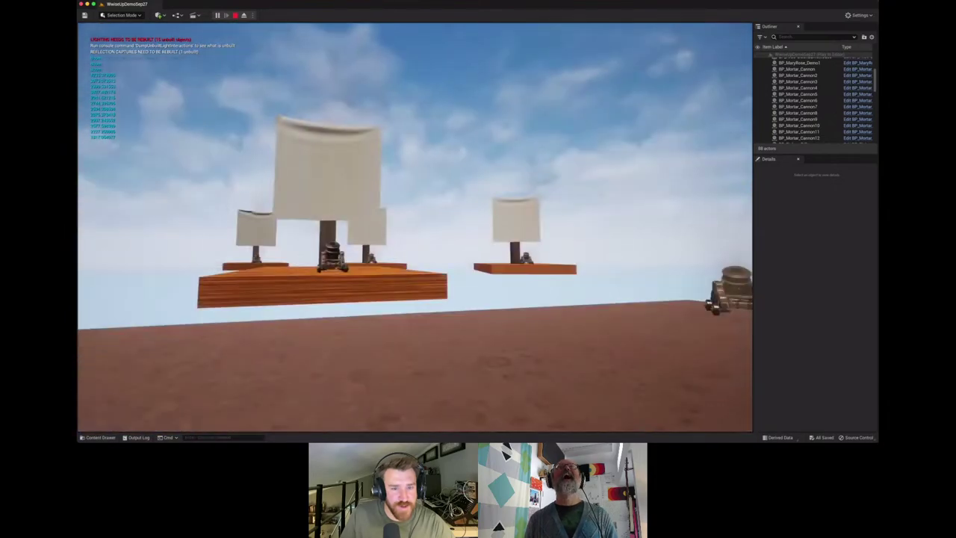
Walk from the terminal across the level to the wooden-carriage cannon and view it with its button post from several sides
key(w)
key(w)
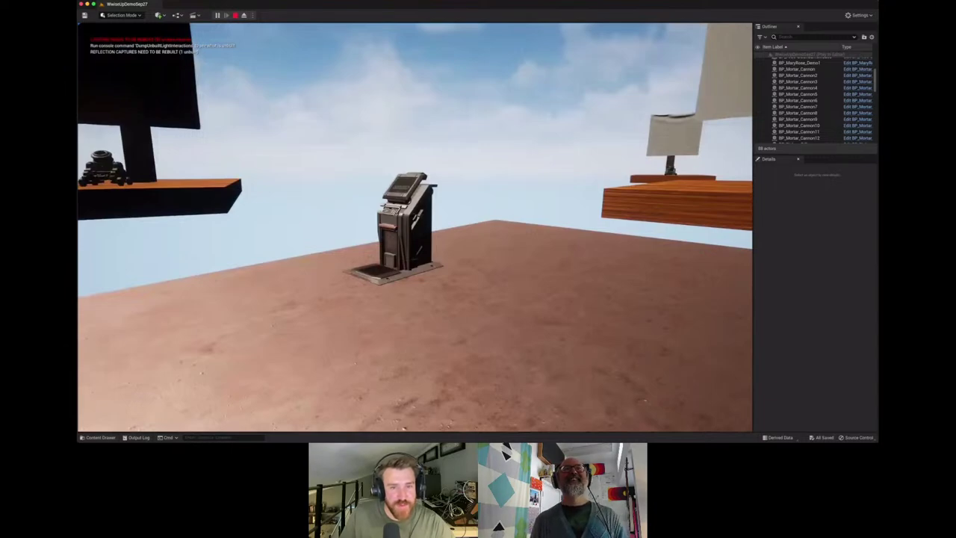
key(w)
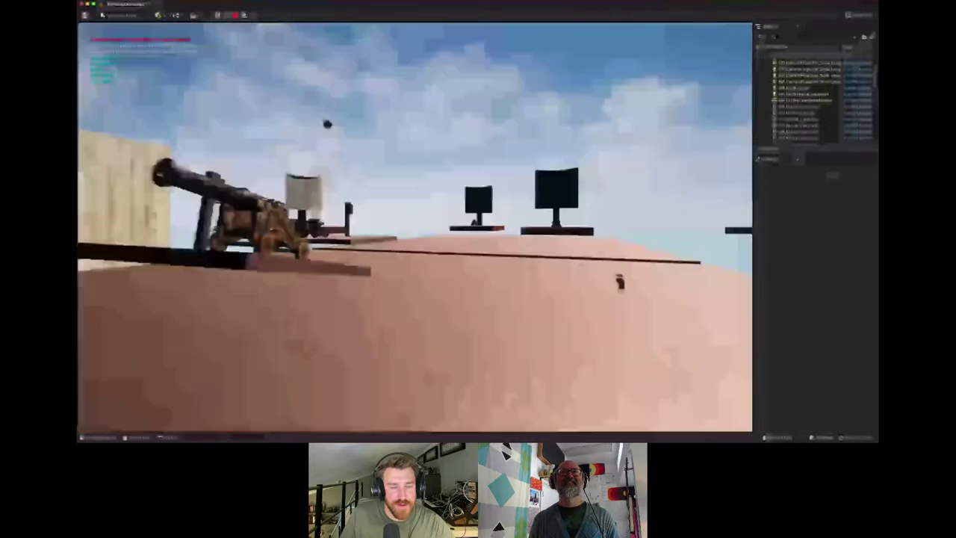
key(w)
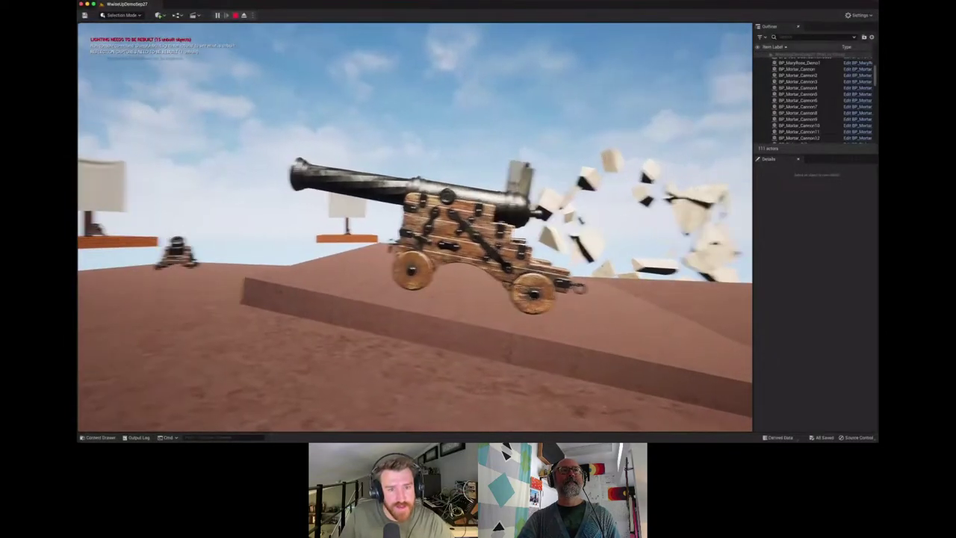
key(d)
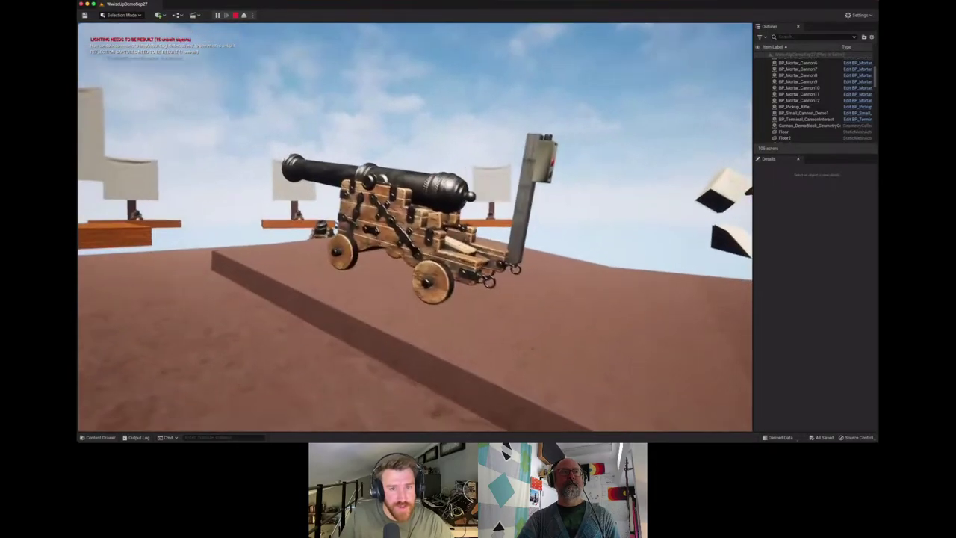
key(d)
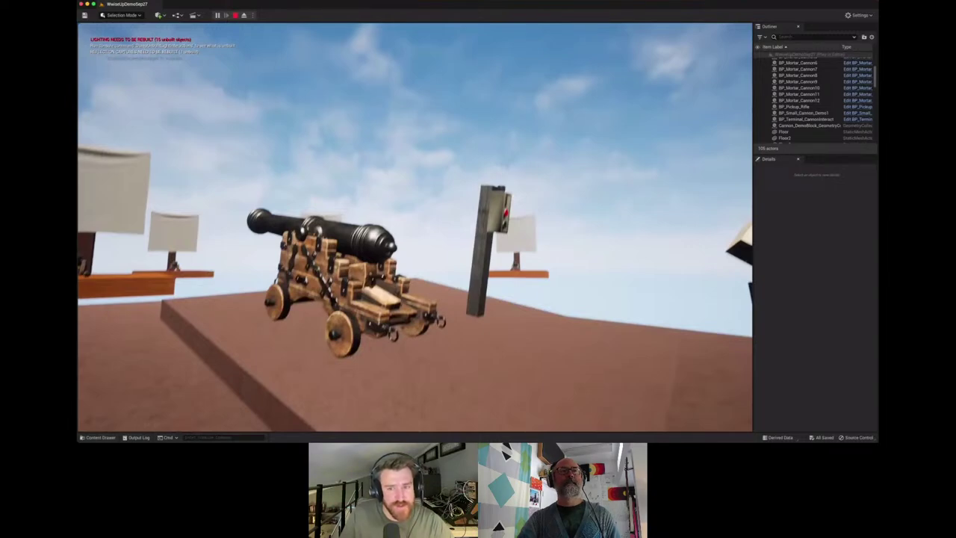
key(a)
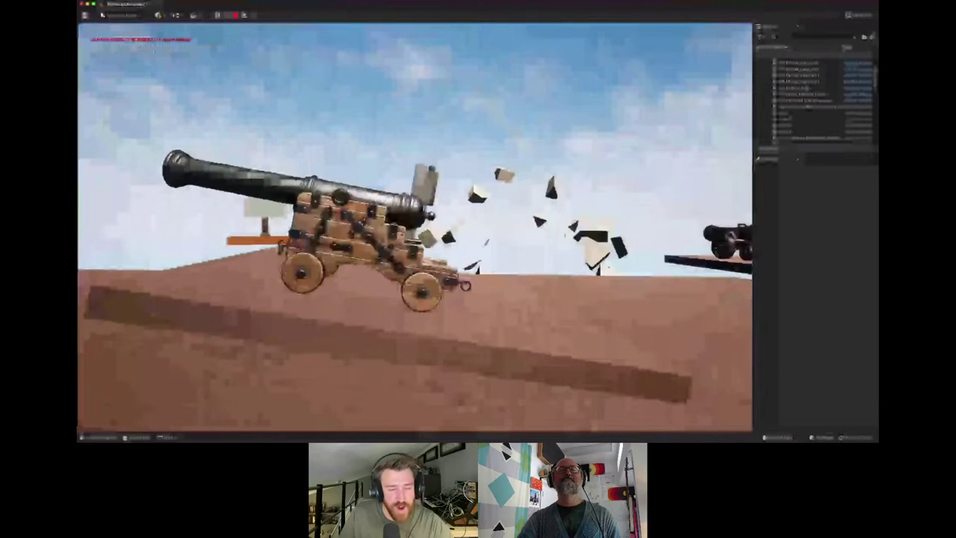
Walk past the block fragments to the other cannon platform and approach its red-button post
key(d)
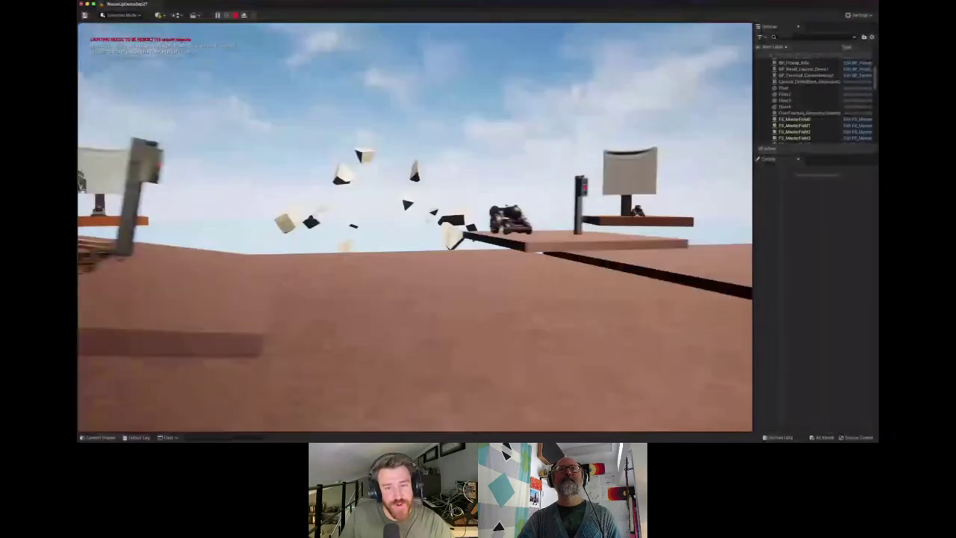
key(w)
key(a)
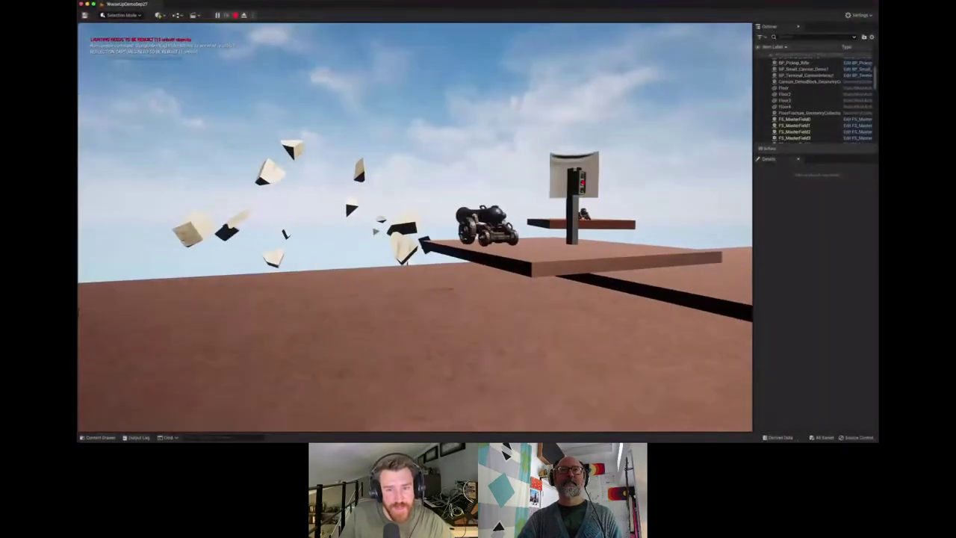
key(w)
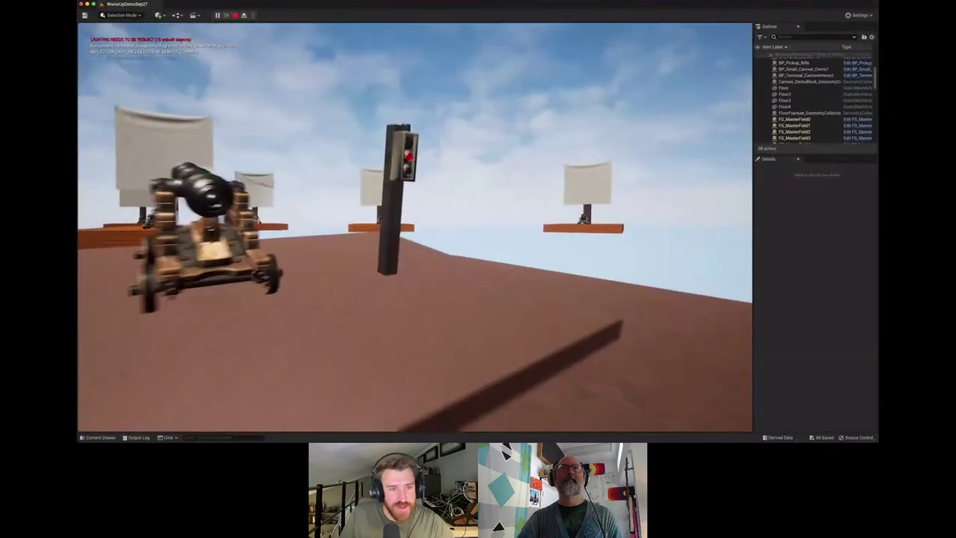
key(w)
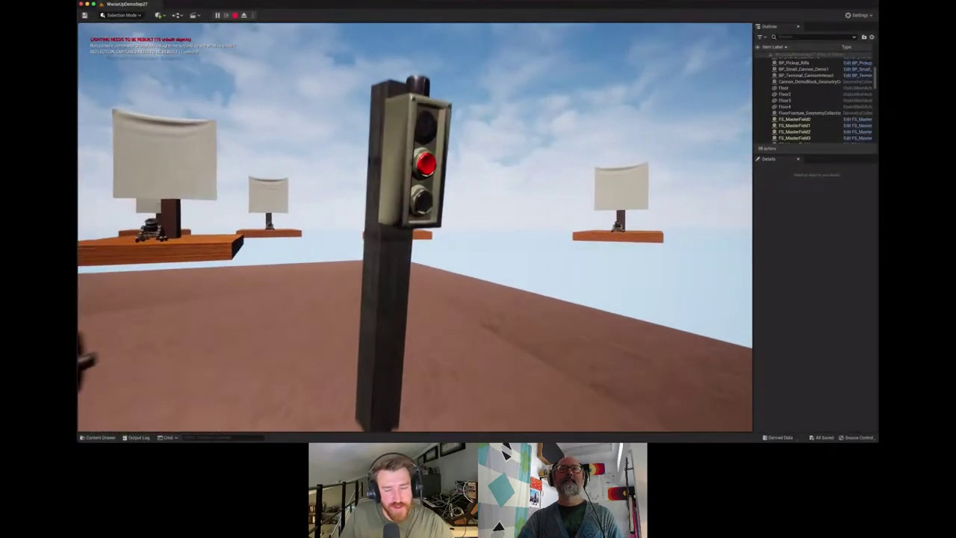
Examine the red button and dark knobs on the post beside the cannon up close from several angles
key(d)
key(d)
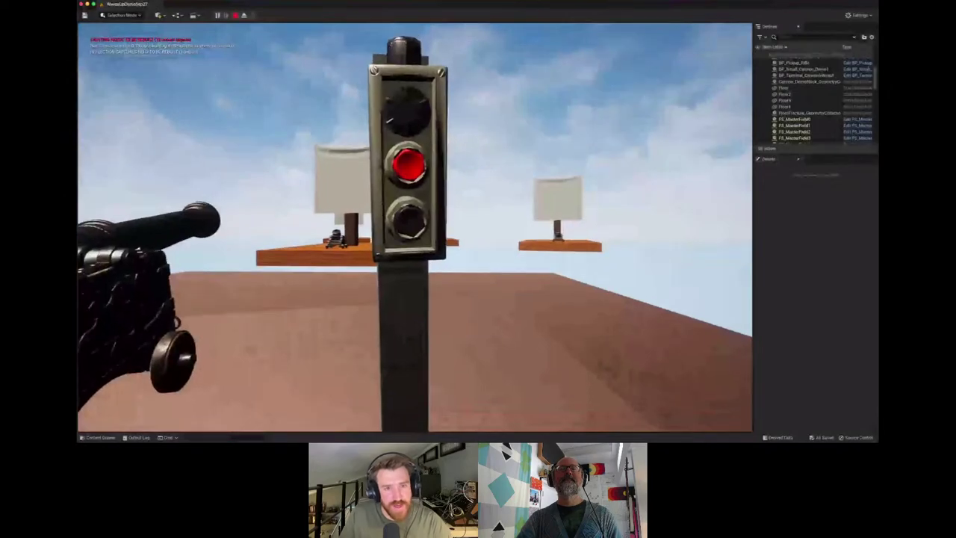
key(a)
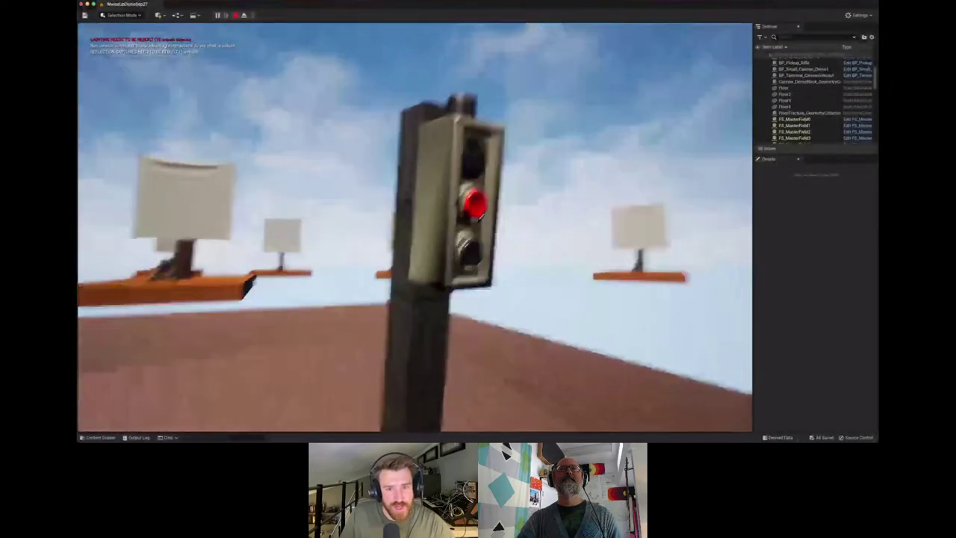
key(d)
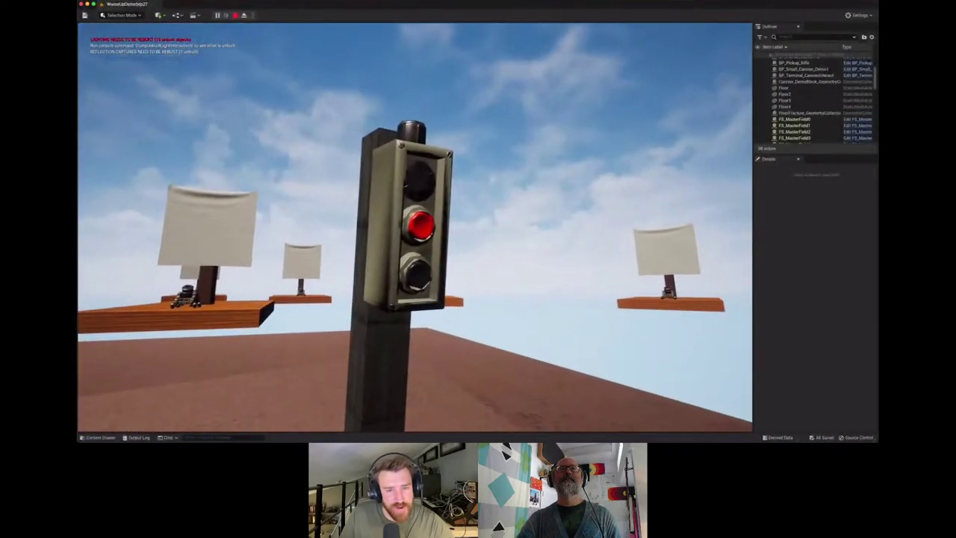
key(d)
key(d)
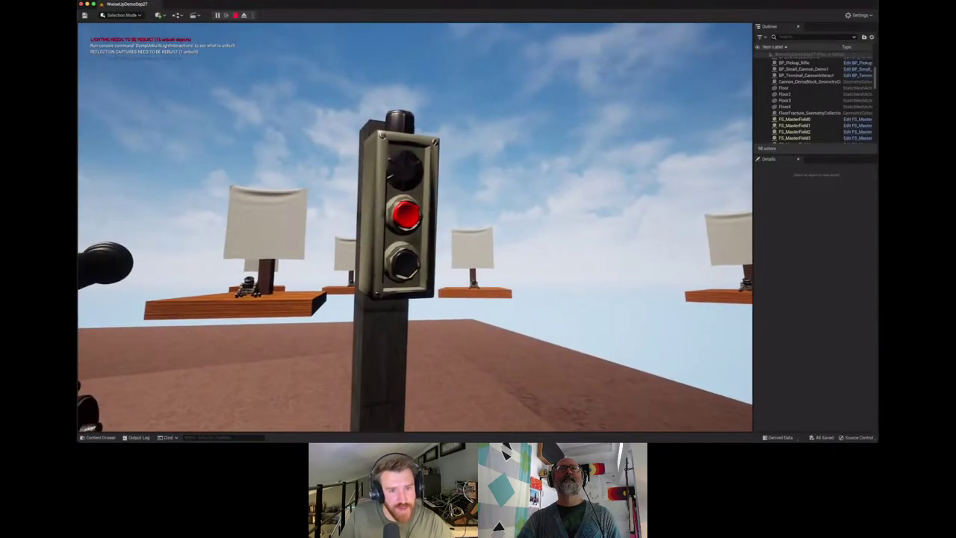
key(w)
key(d)
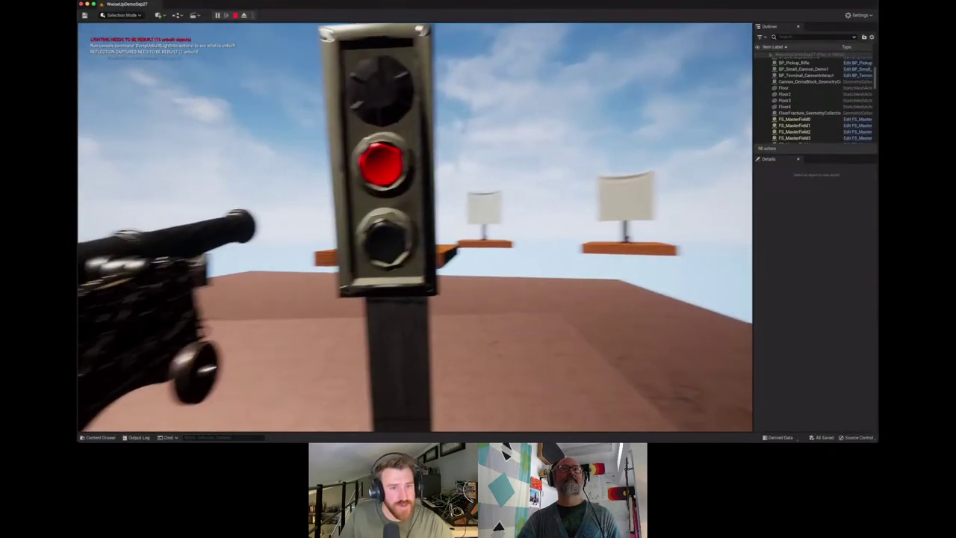
key(s)
key(d)
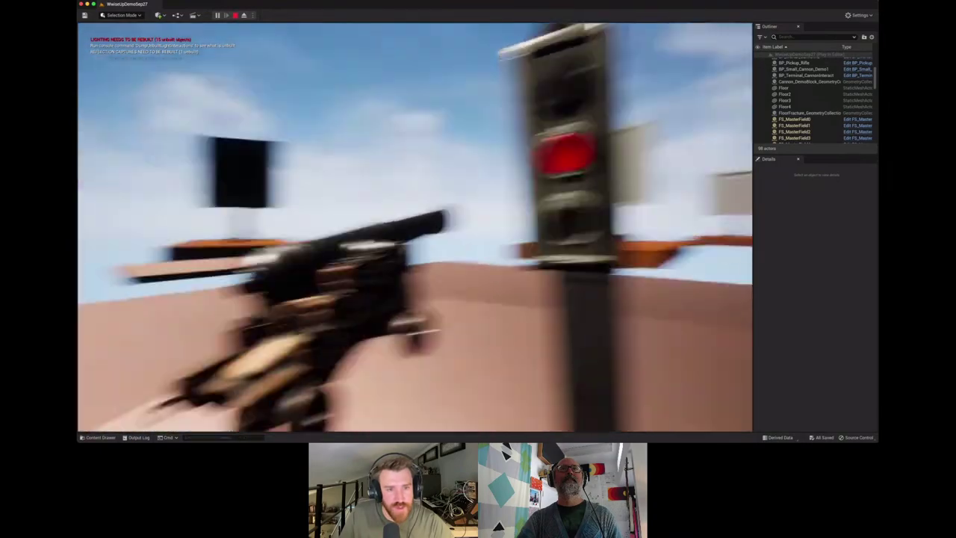
key(w)
key(a)
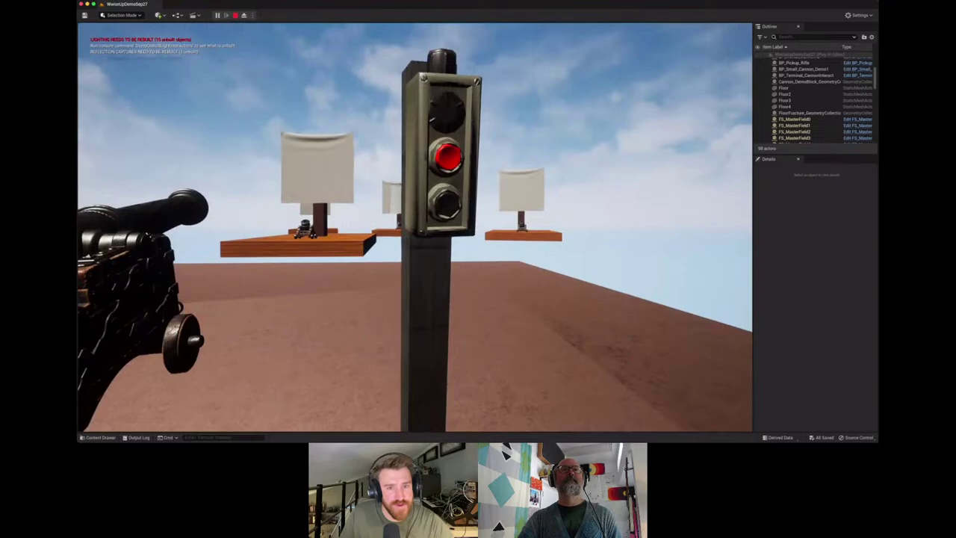
key(w)
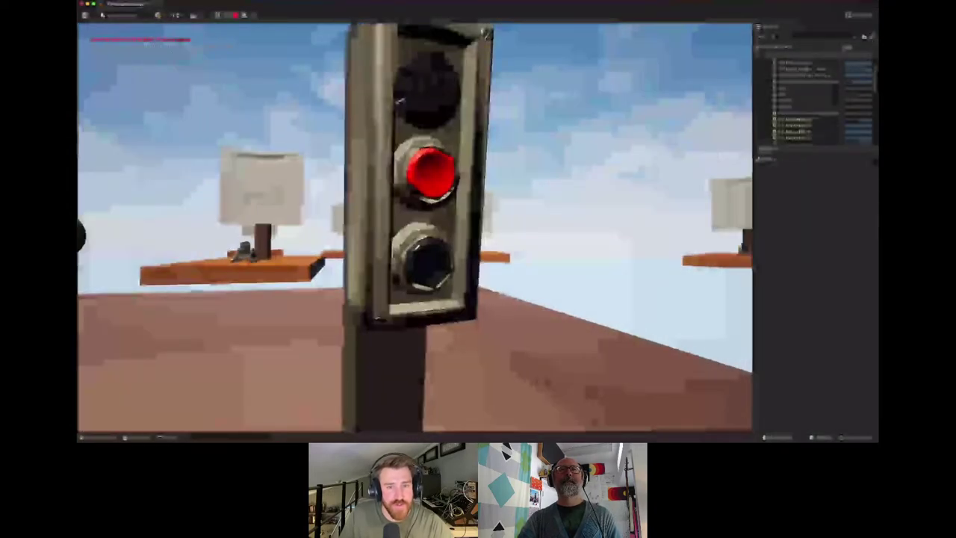
key(s)
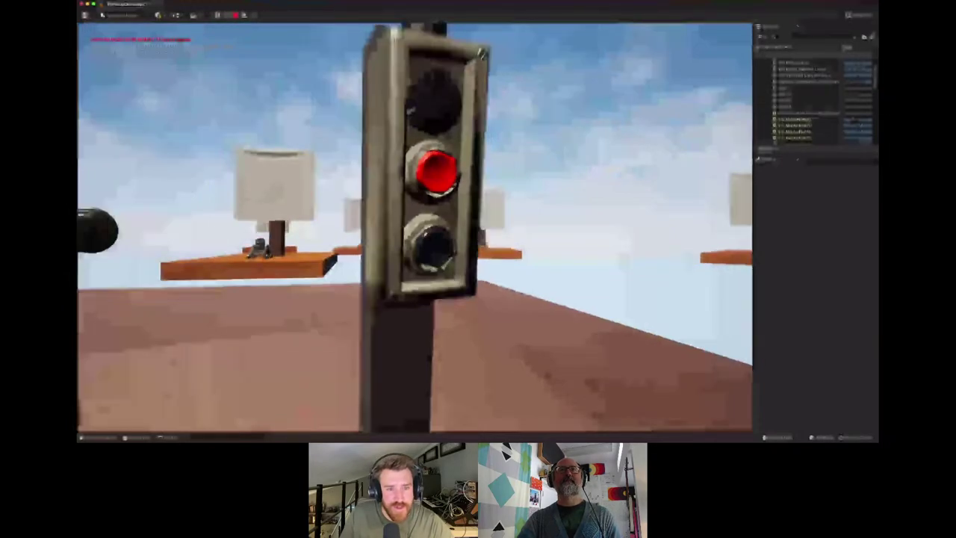
View the red-button post from near and far, including the wooden-carriage cannon beside it
key(s)
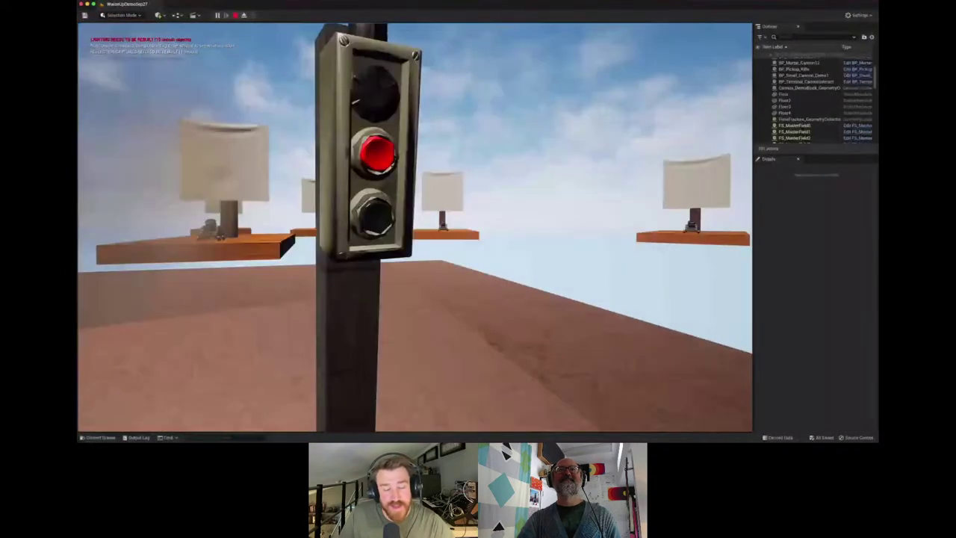
key(w)
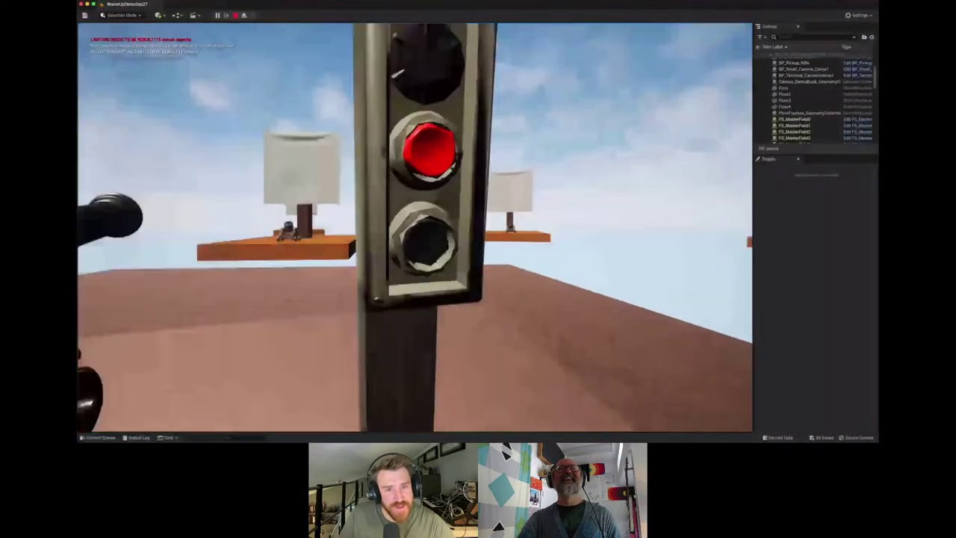
key(s)
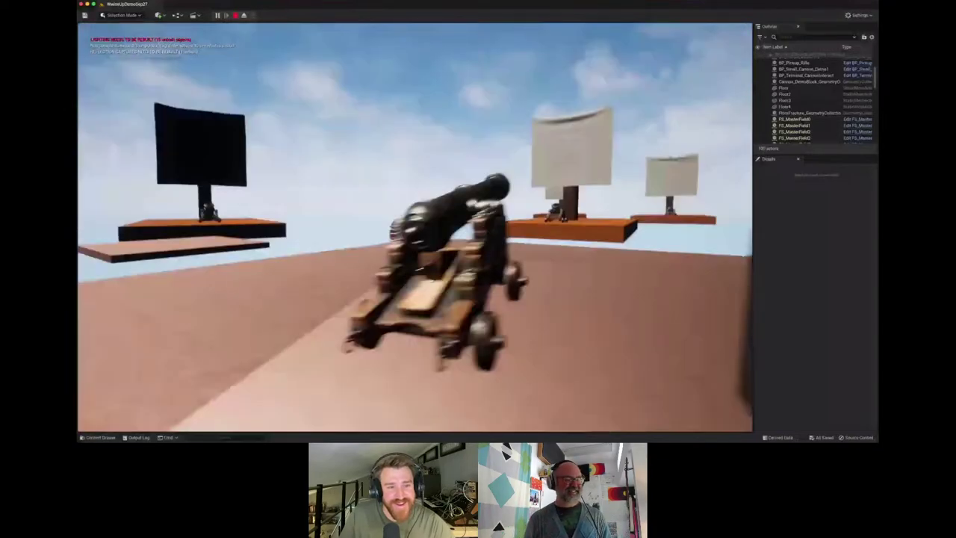
key(w)
key(s)
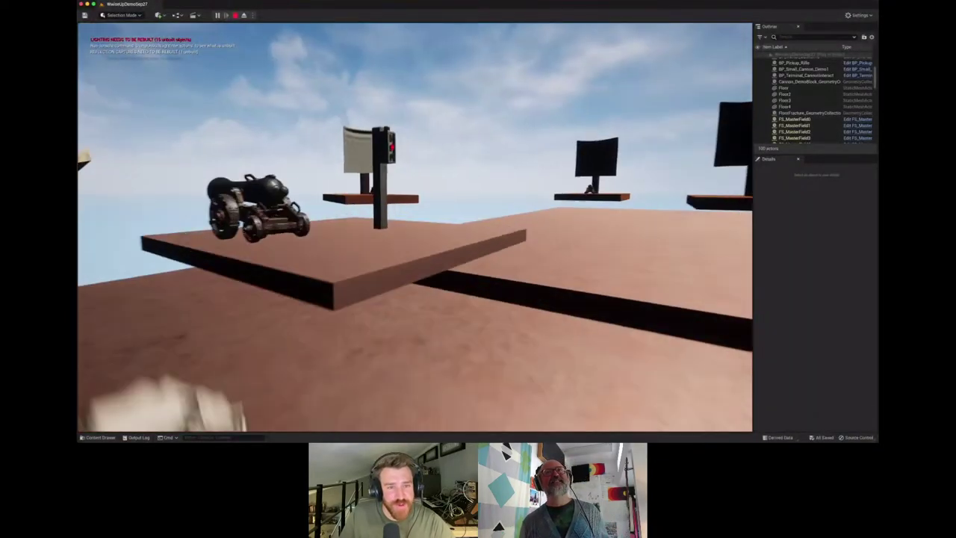
Return to the raised cannon platform and examine the button post and cannon there up close
key(w)
key(d)
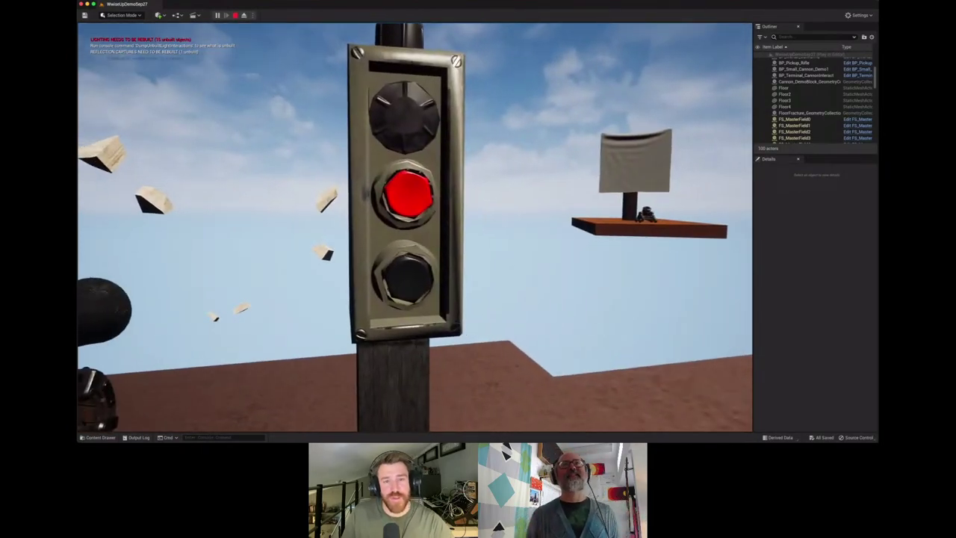
key(a)
key(a)
key(d)
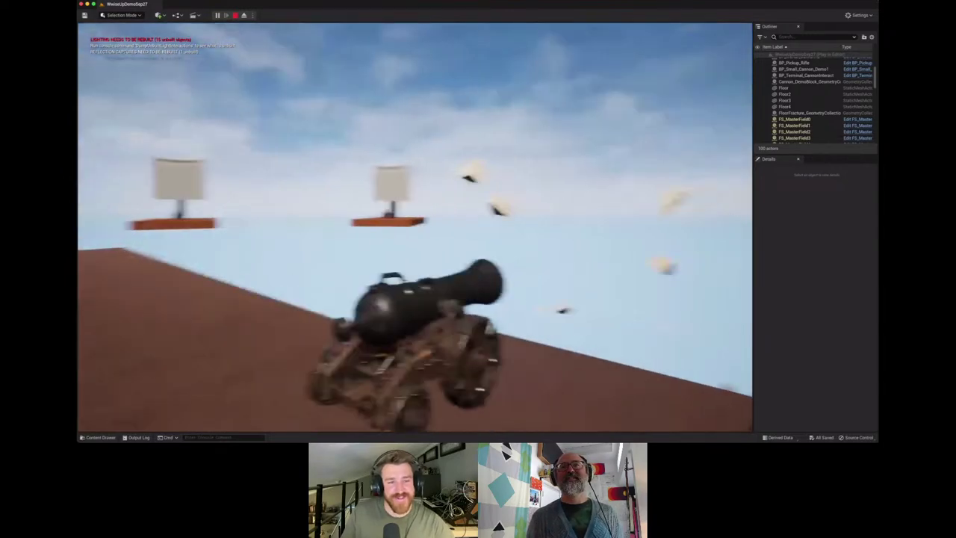
key(a)
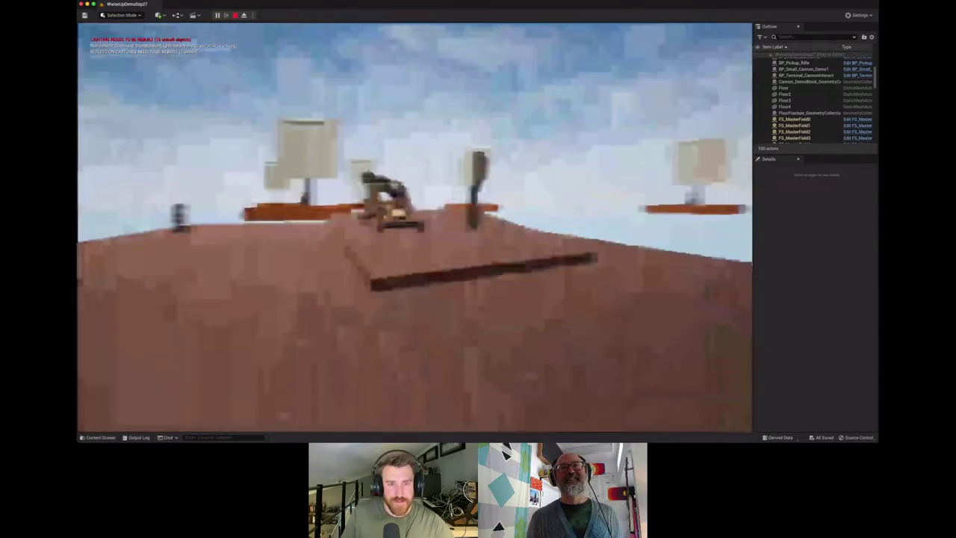
Walk across the brown floor, viewing the terminal, the cannon platform and the distant target platforms
key(w)
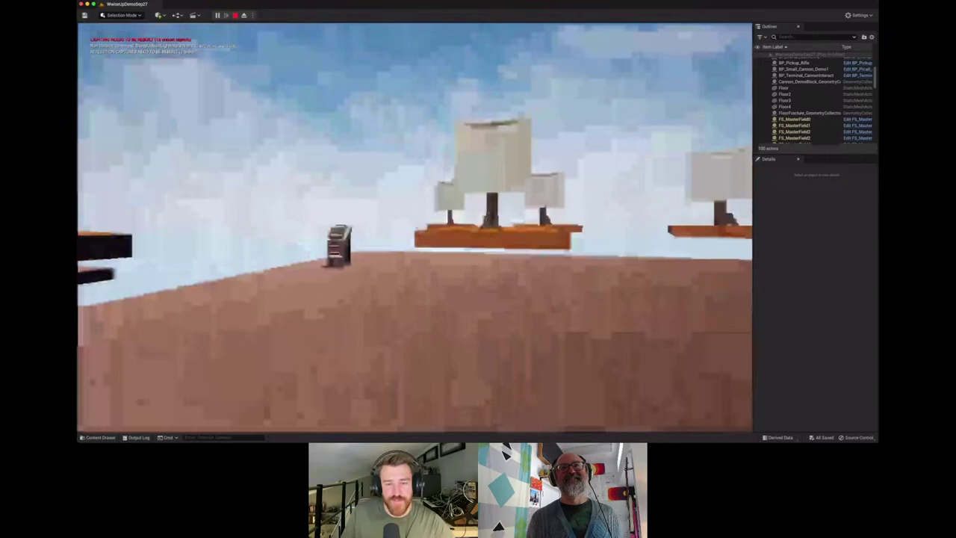
key(d)
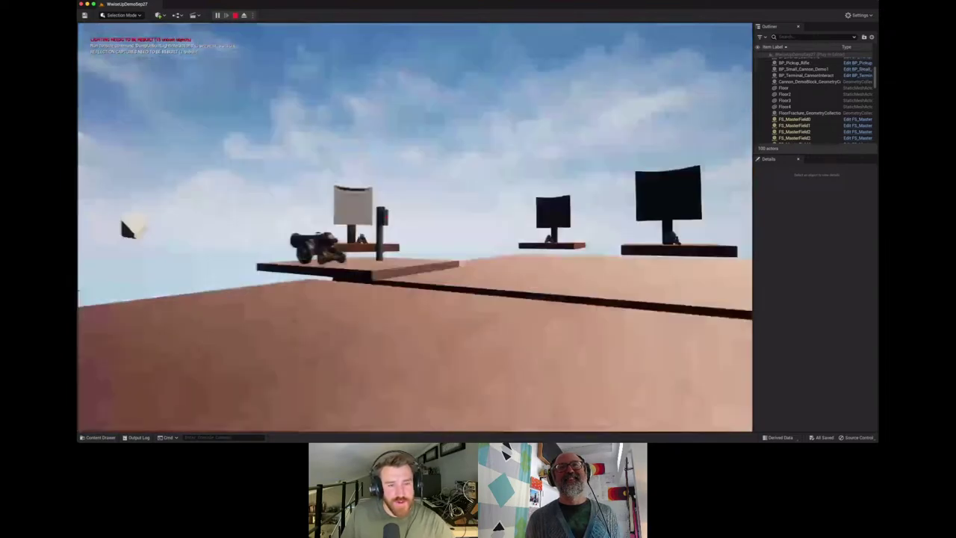
key(w)
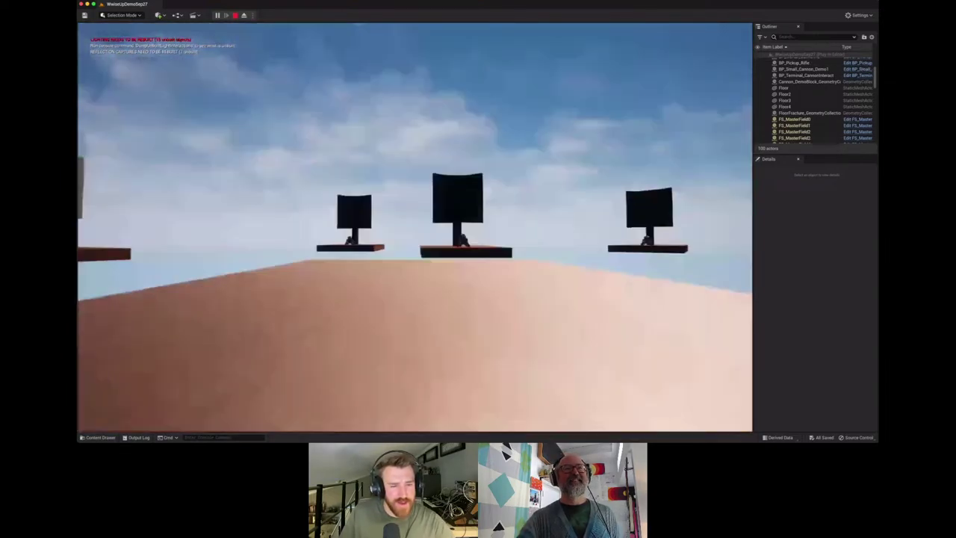
key(w)
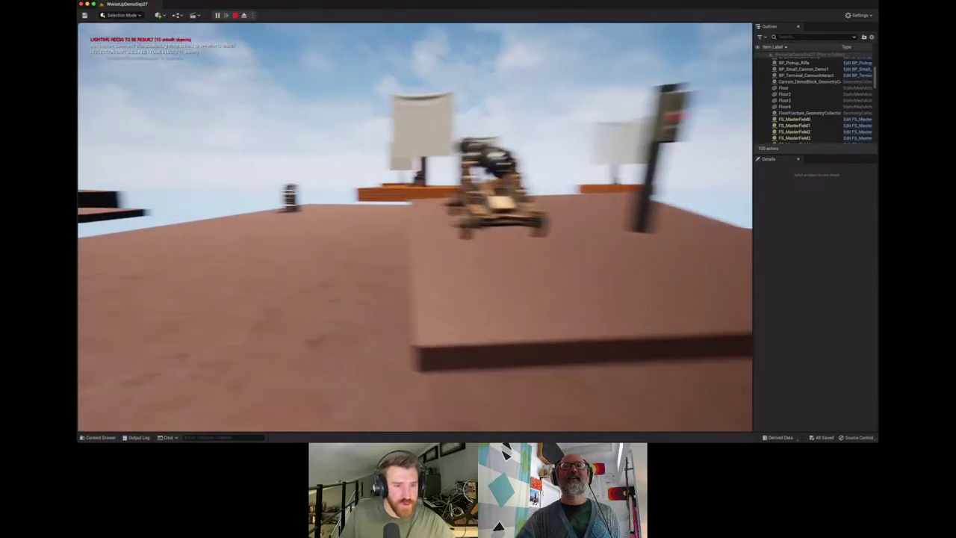
key(w)
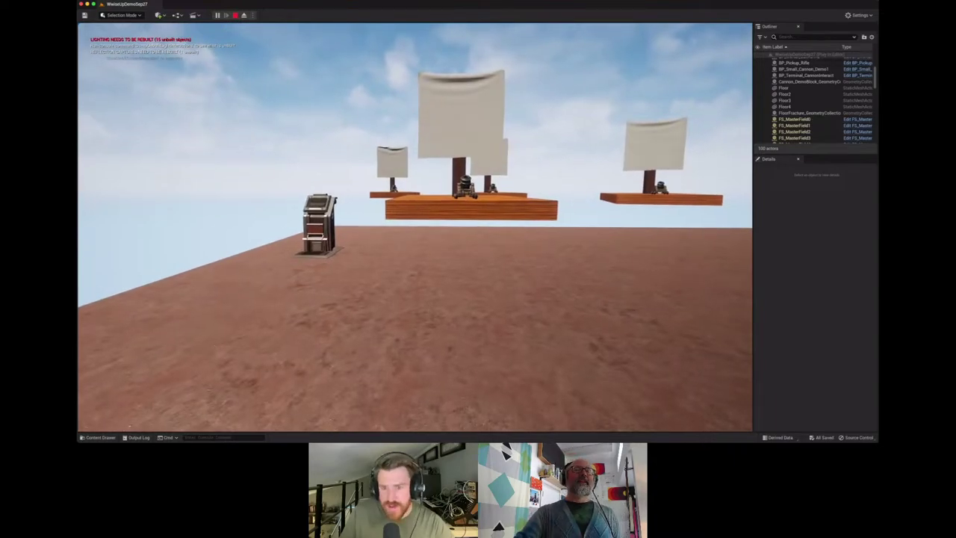
key(w)
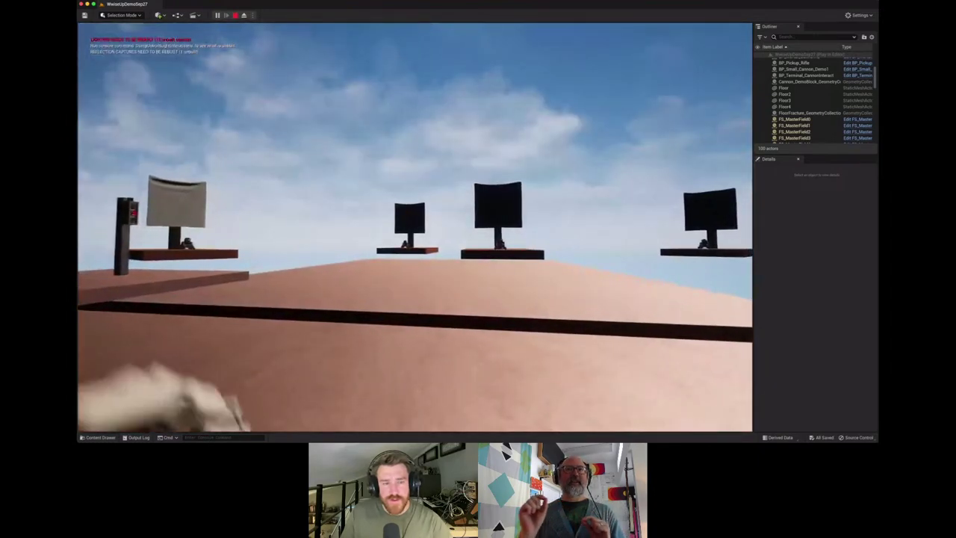
key(w)
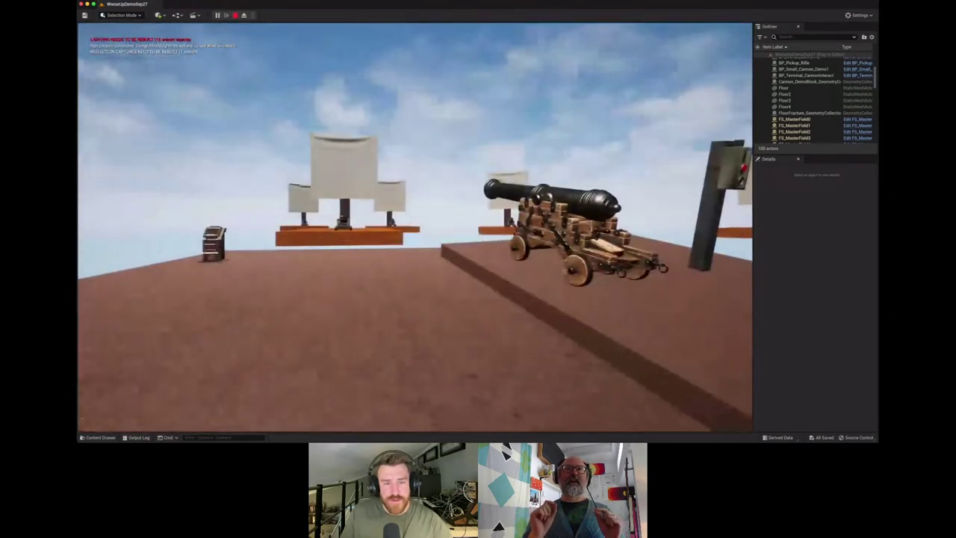
Stop the play session and switch to REAPER
key(Escape)
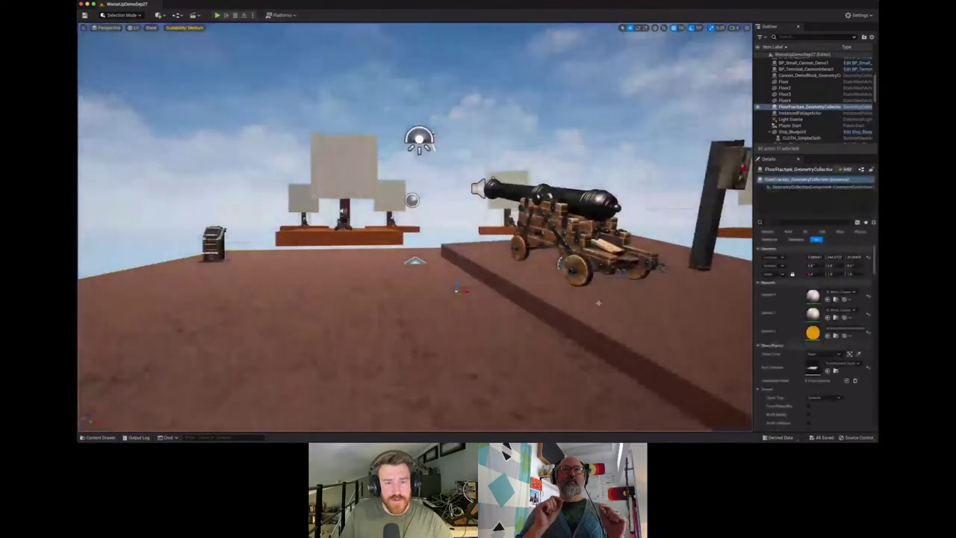
key(super+Tab)
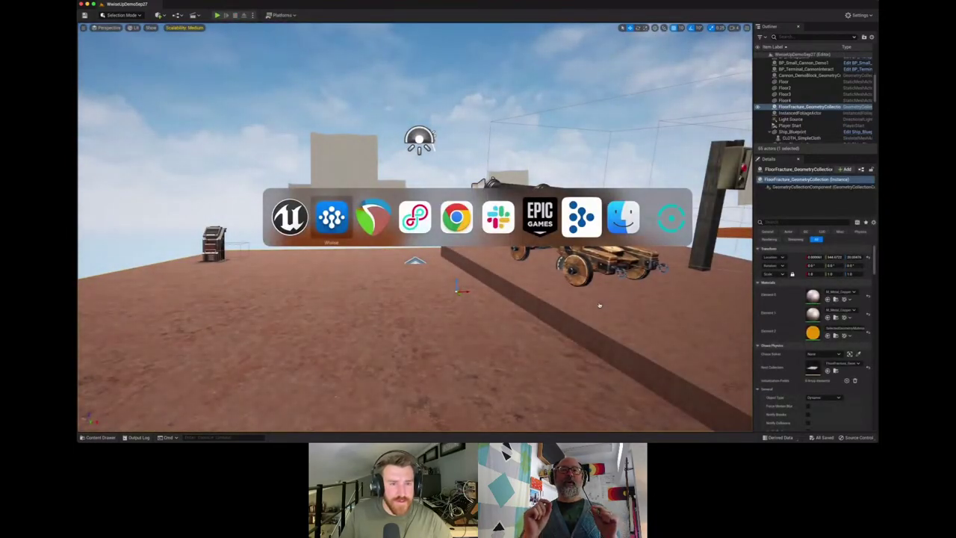
key(super+Tab)
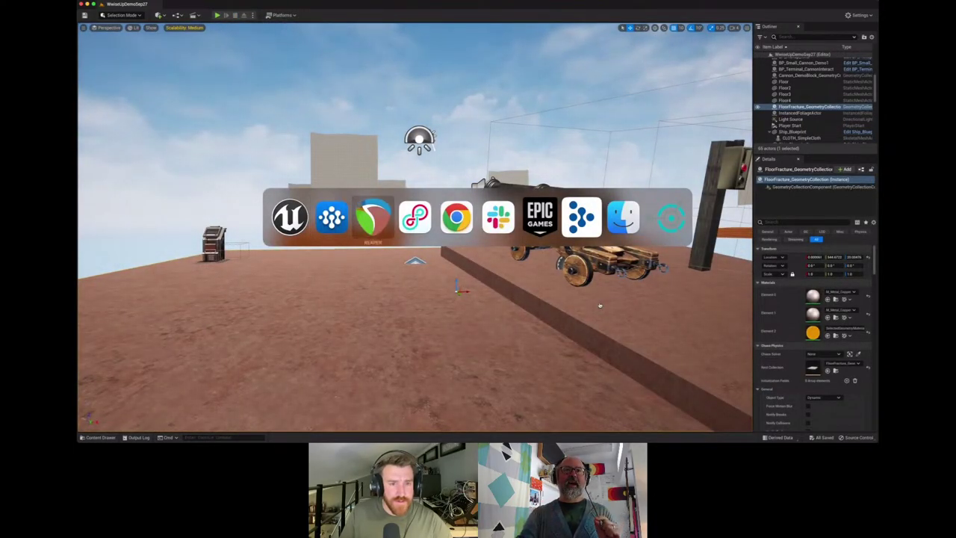
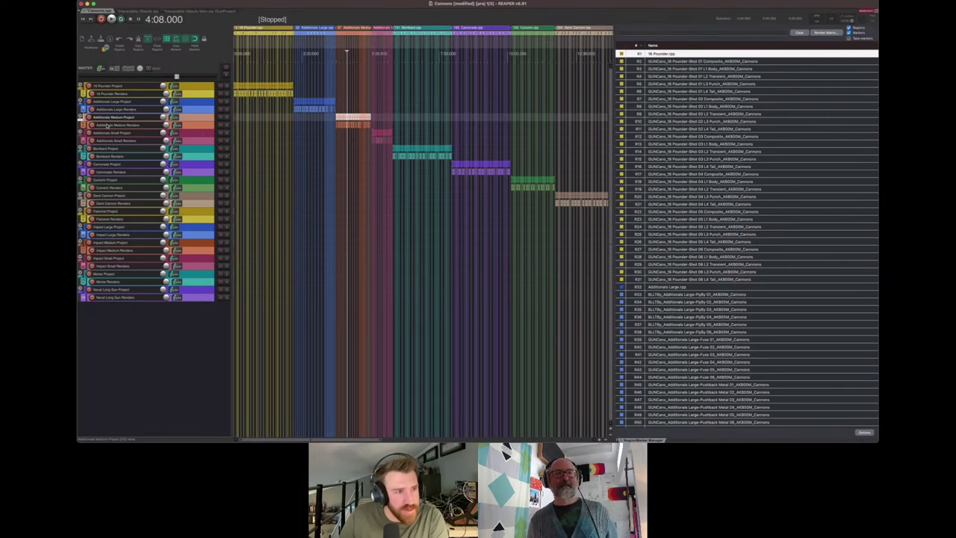
Select the Bombard, Carronade, Culverin, Demi Cannon and Falconet project tracks one after another
click(162, 149)
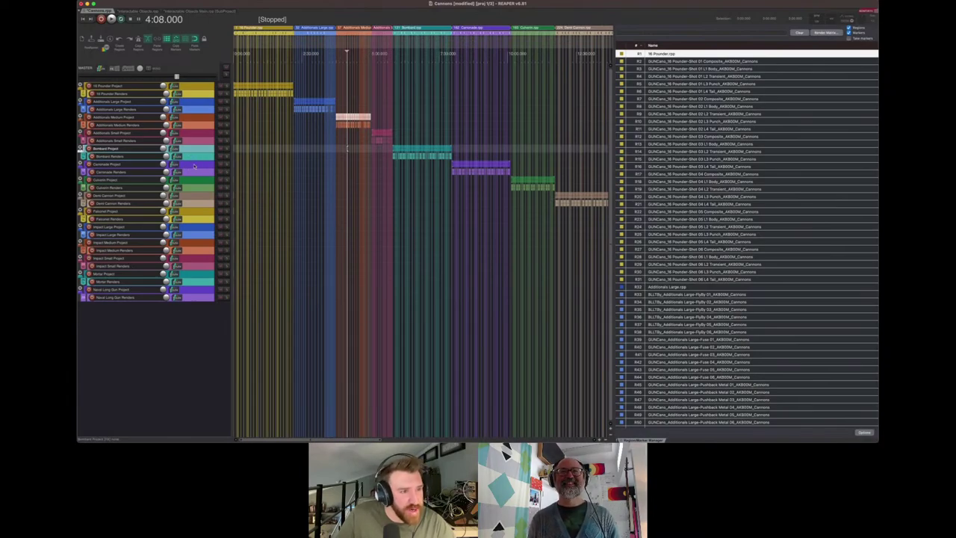
click(195, 166)
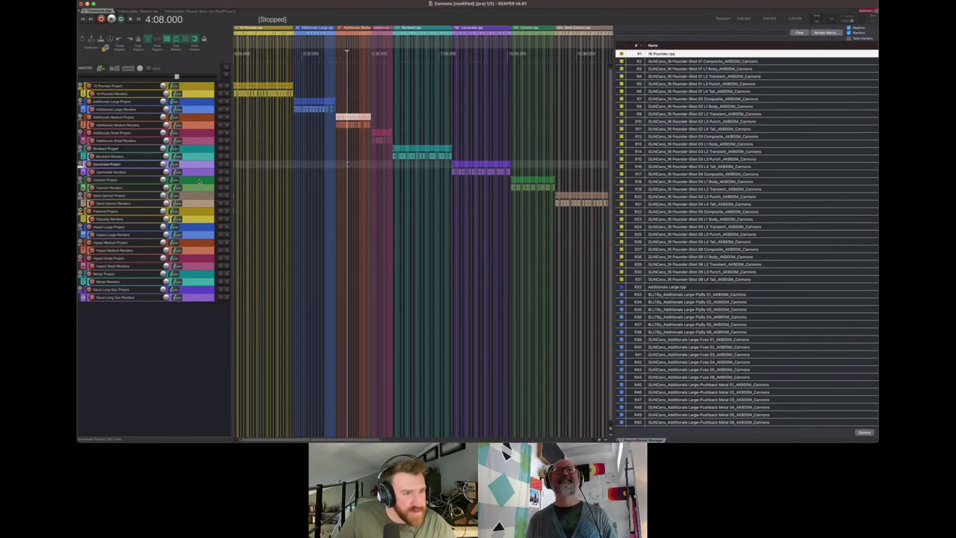
click(199, 181)
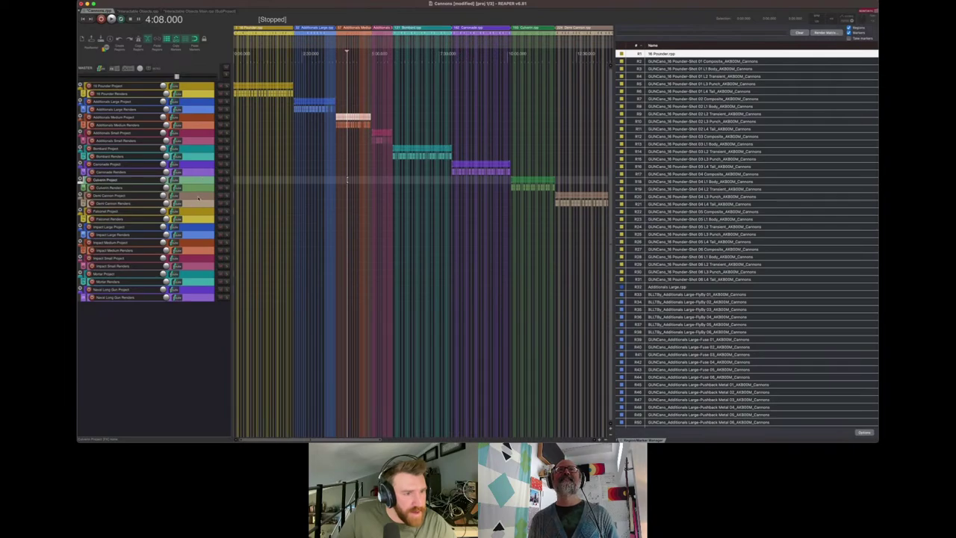
click(199, 195)
click(203, 211)
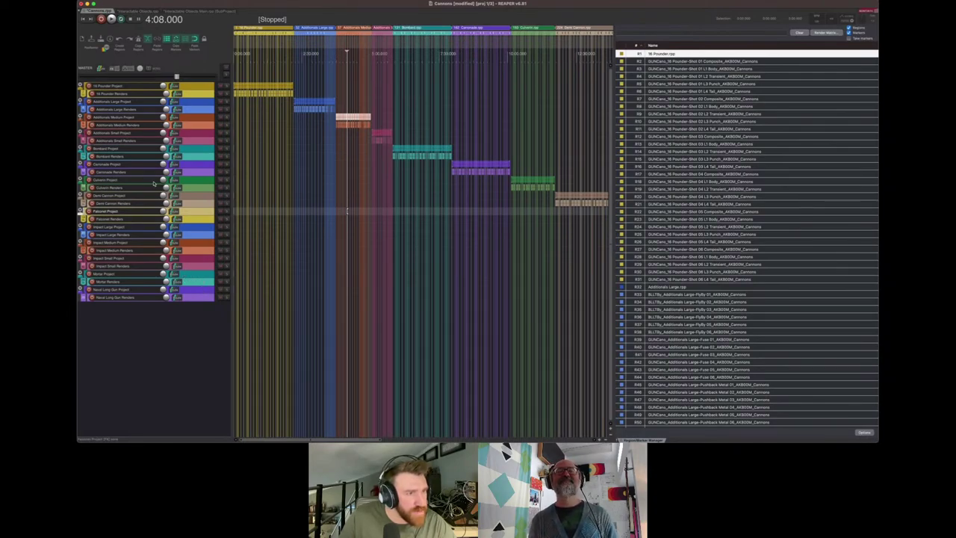
Open the Pounder subproject from the first project track and go to its first Shot 01 marker
click(201, 87)
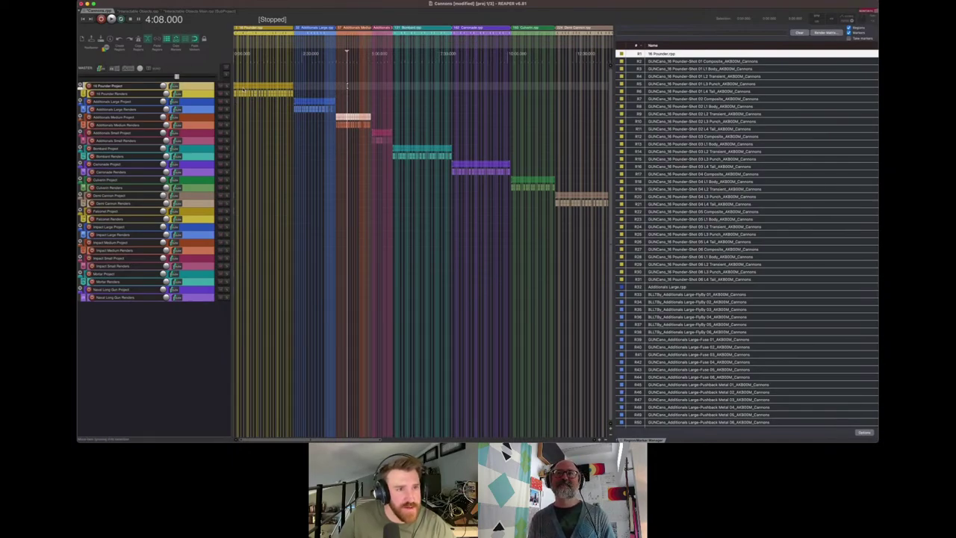
double_click(243, 89)
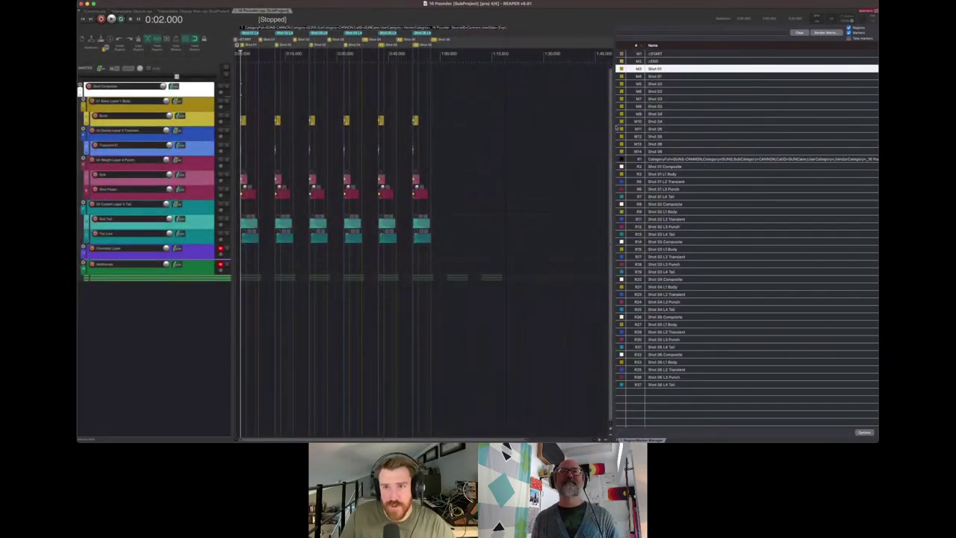
click(657, 77)
click(655, 69)
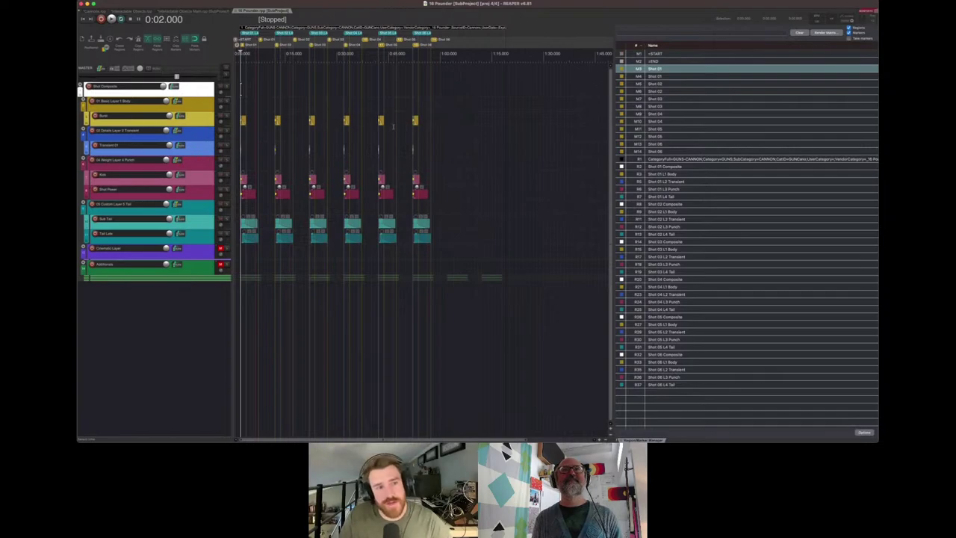
Play the subproject from just before Shot 01, then check the VDO.Ninja call in the browser and return to REAPER
scroll(262, 125, up, 6)
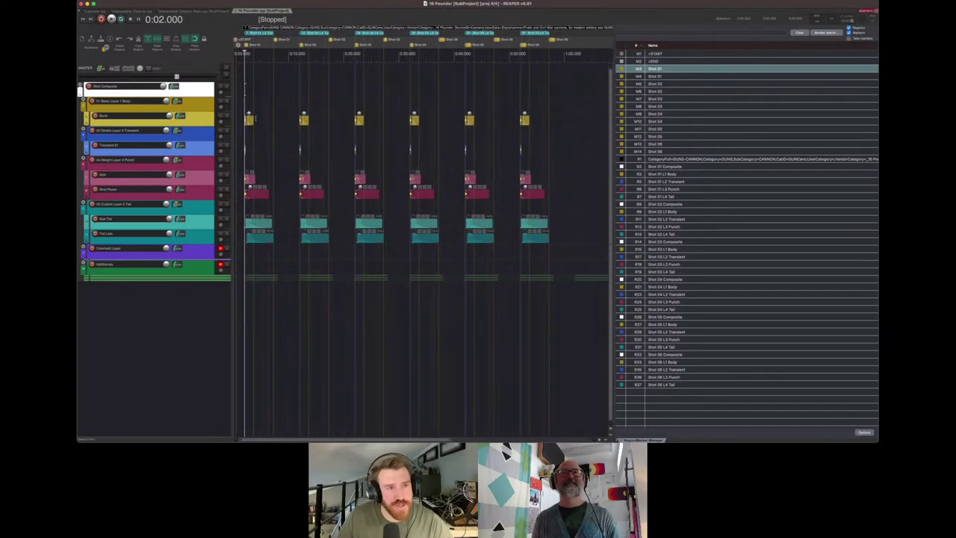
click(261, 124)
key(space)
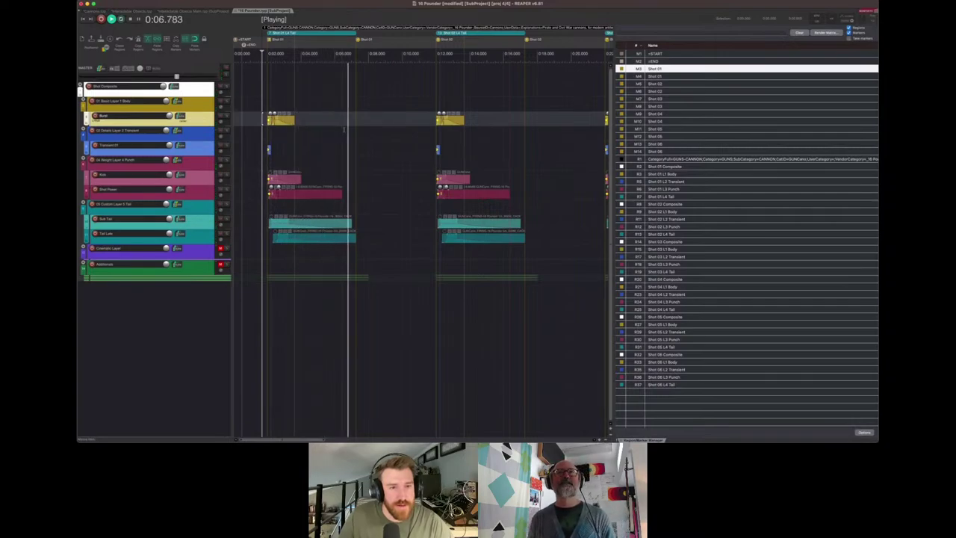
key(super+Tab)
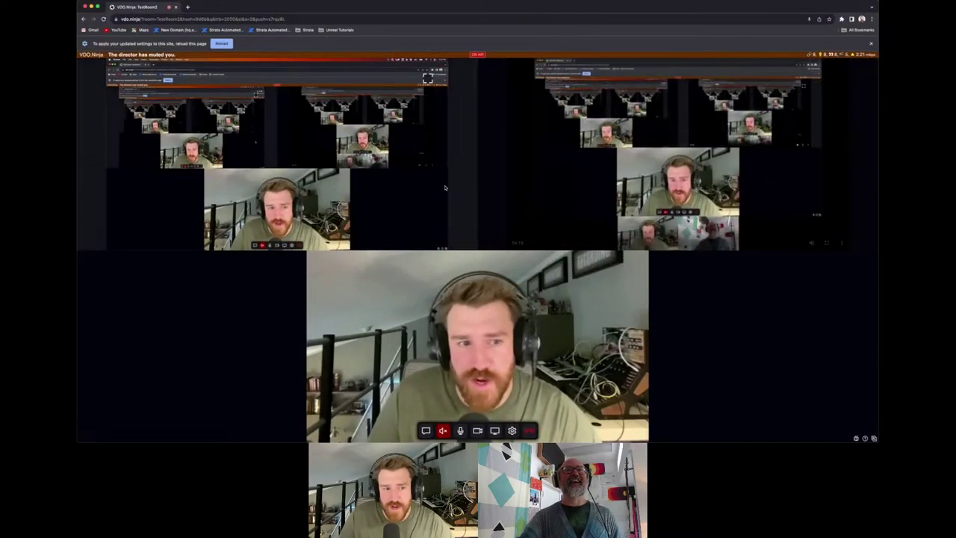
key(super+Tab)
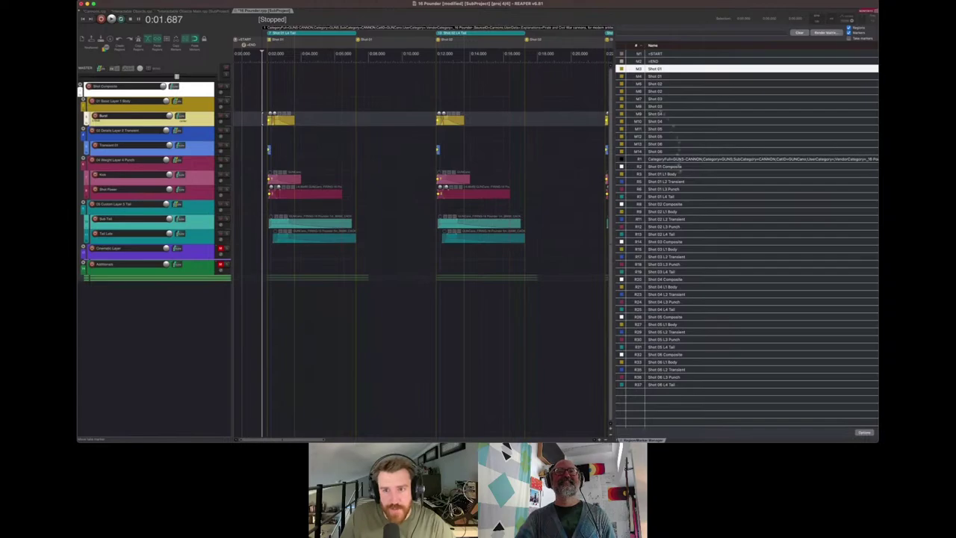
Go through the Shot 01 regions, selecting the Composite and L2 Transient entries and ending on L1 Body
click(676, 159)
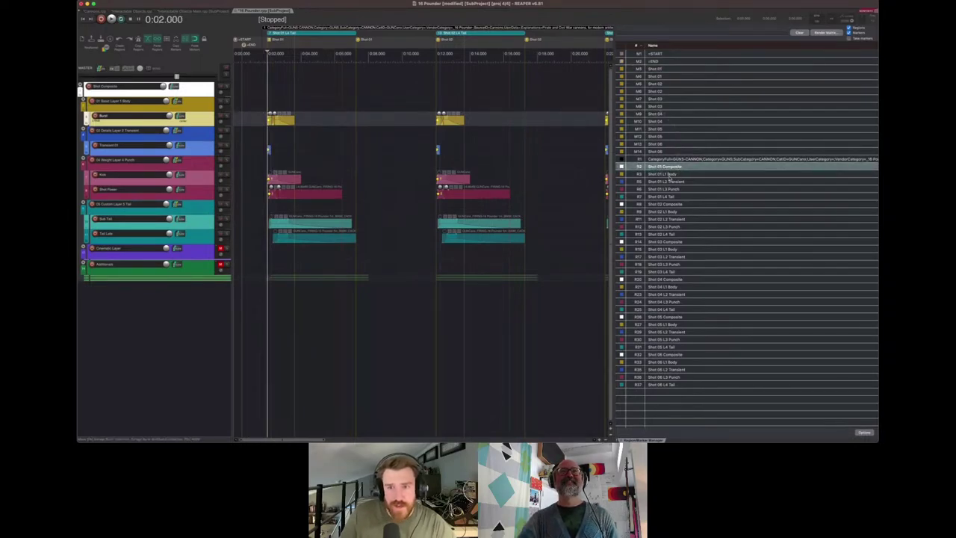
click(669, 182)
click(665, 166)
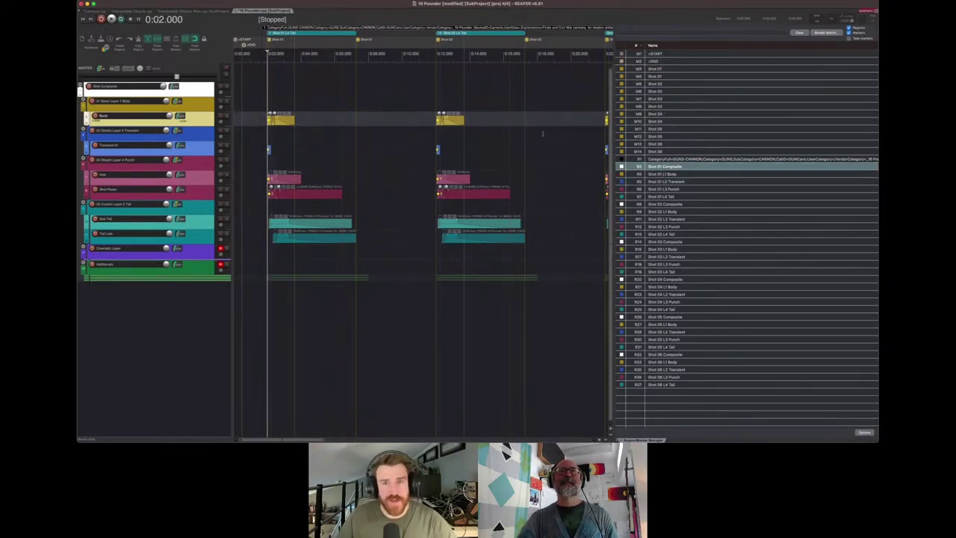
scroll(389, 133, down, 5)
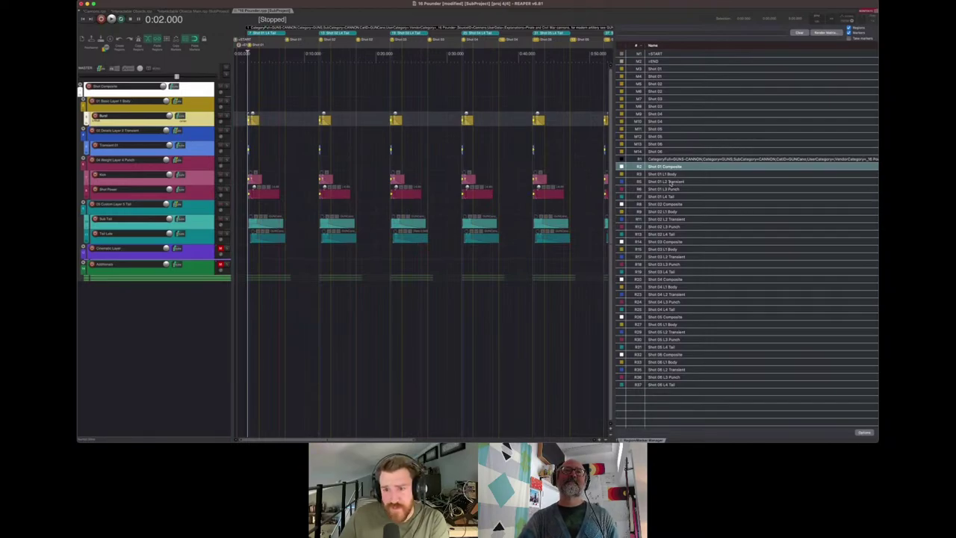
click(666, 175)
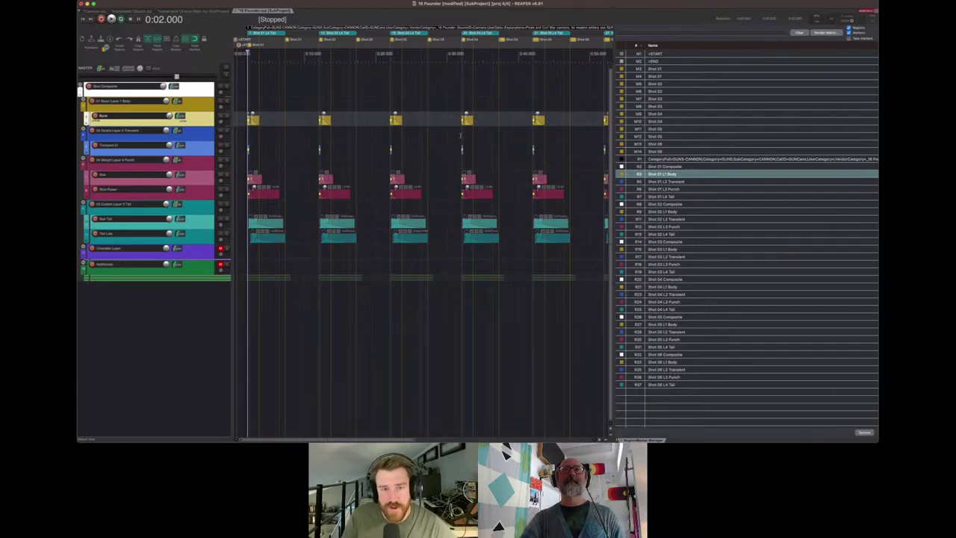
Place the edit cursor at the start of Shot 04 on the Layer 2 Transient track to inspect its layered items closely
click(461, 135)
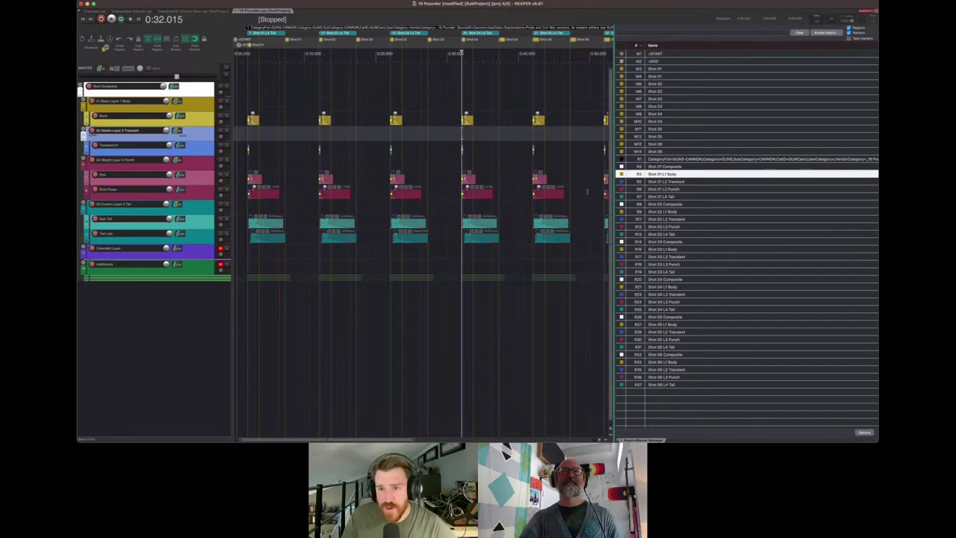
scroll(256, 141, up, 3)
scroll(256, 141, up, 4)
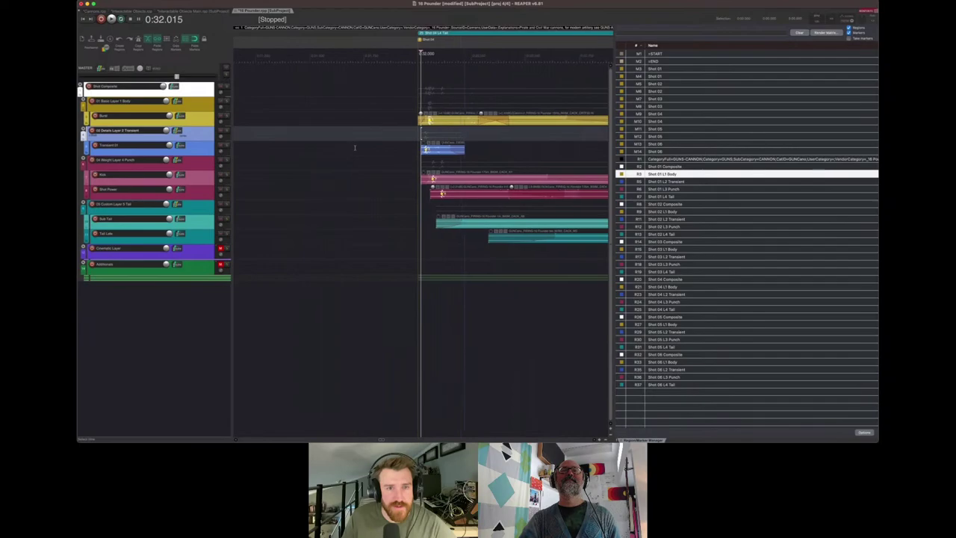
Solo the Layer 1 Body folder and play Shot 04 from just before its start
scroll(343, 146, up, 3)
scroll(354, 147, right, 3)
scroll(354, 147, left, 4)
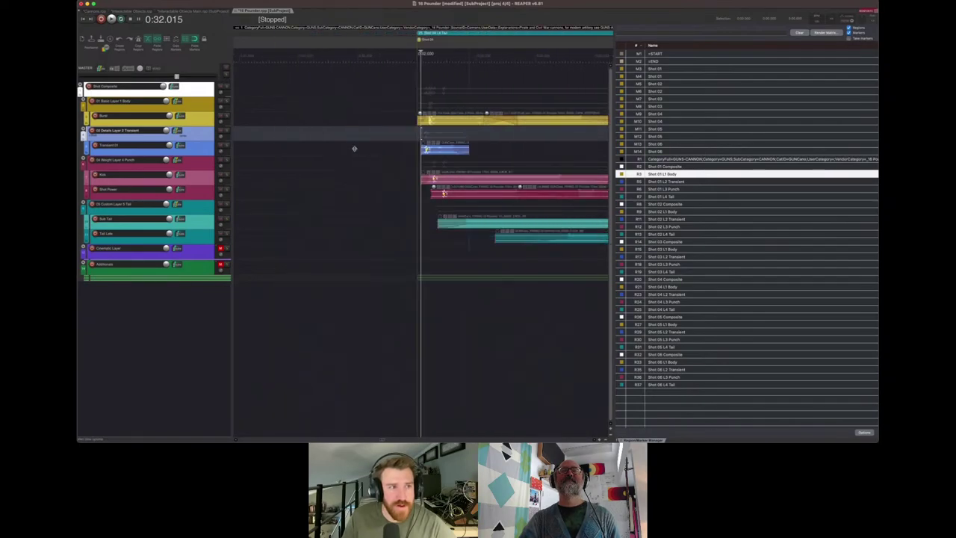
scroll(354, 147, down, 3)
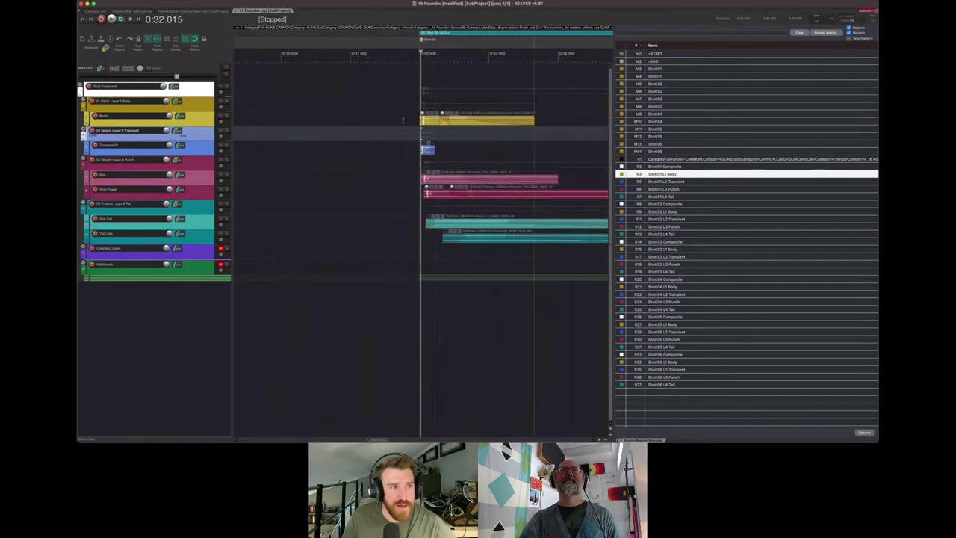
click(405, 119)
key(space)
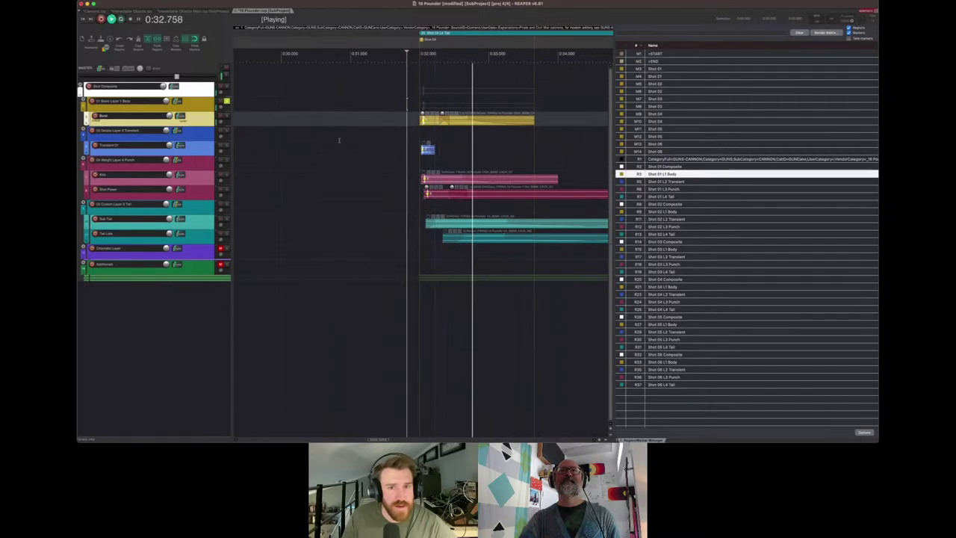
key(space)
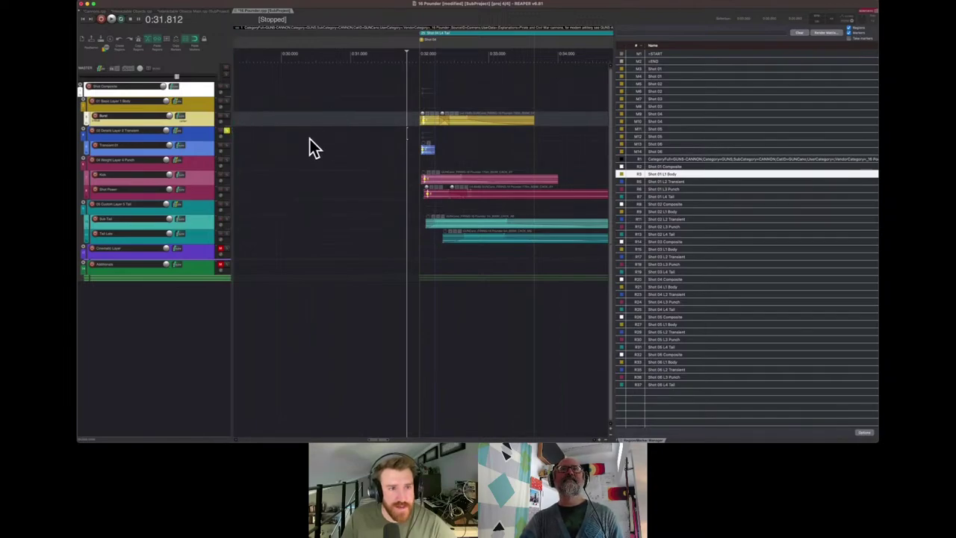
Audition Shot 04 with only the Layer 2 Transient folder soloed, and with only the Layer 3 Punch folder soloed
key(space)
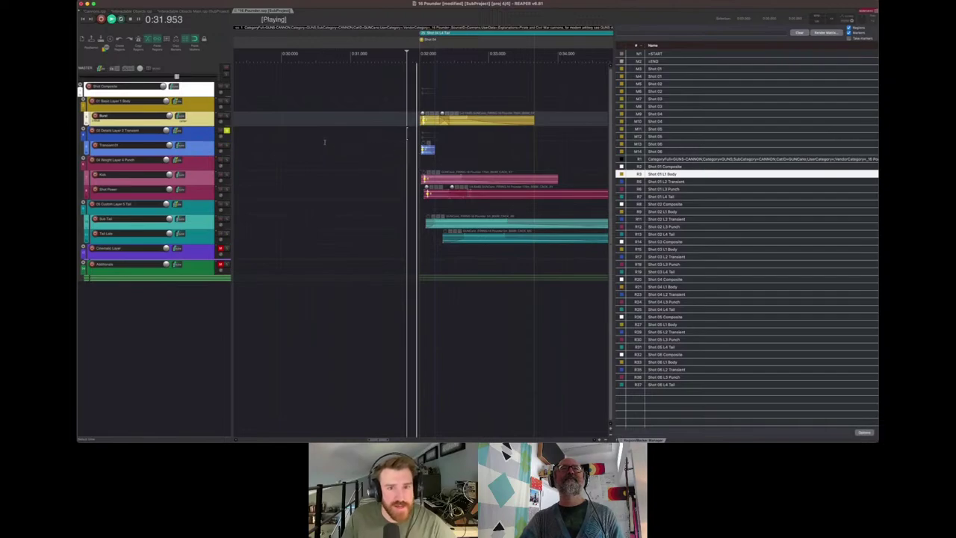
key(space)
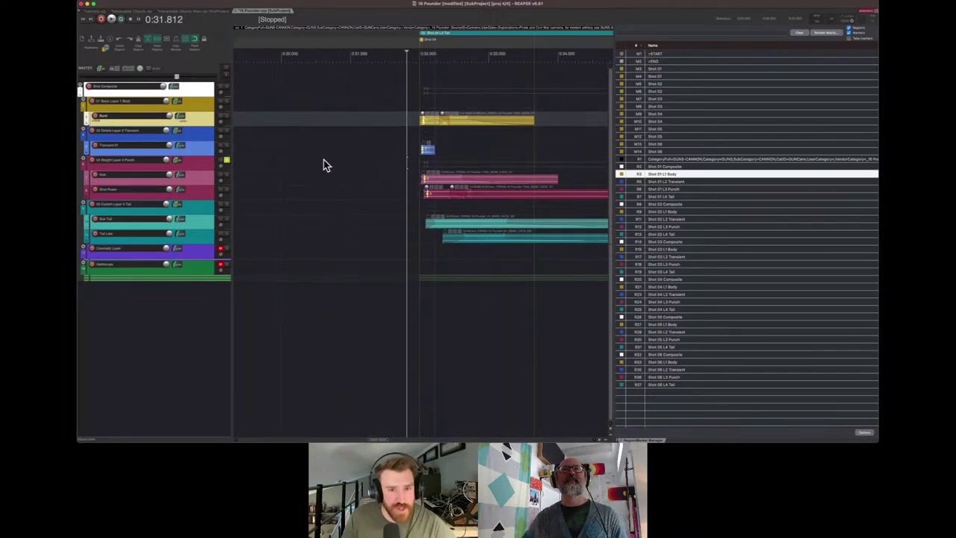
key(space)
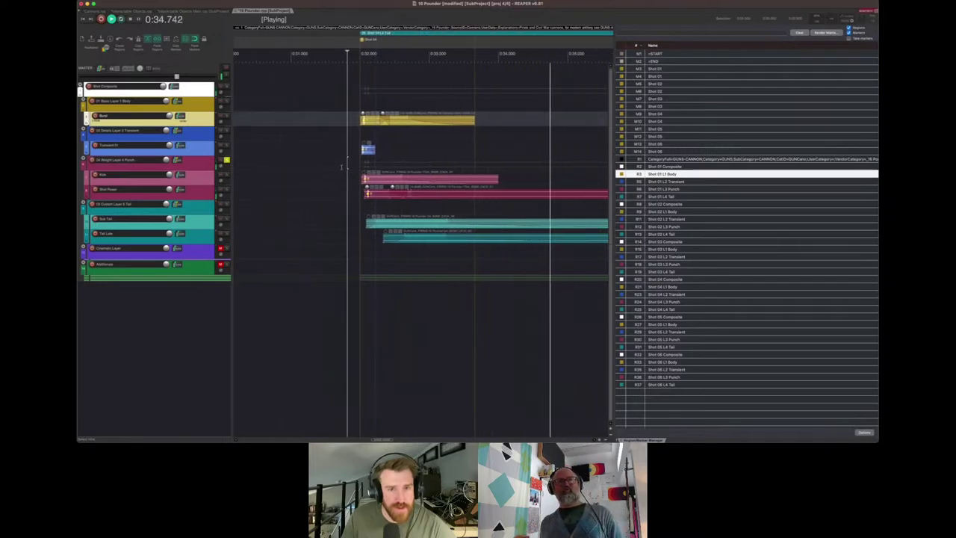
key(space)
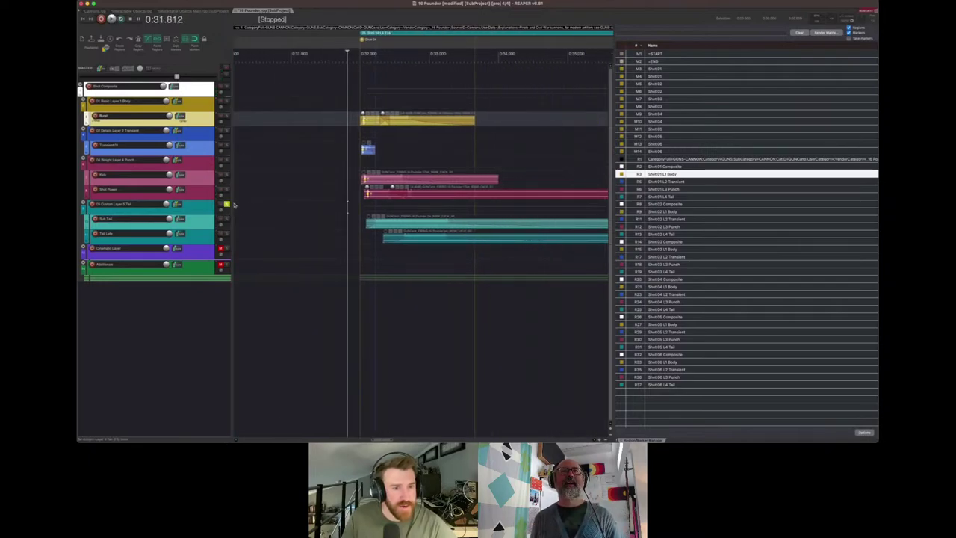
Solo the Layer 4 Tail folder and play Shot 04 from just before its start
scroll(327, 217, left, 1)
scroll(327, 217, right, 5)
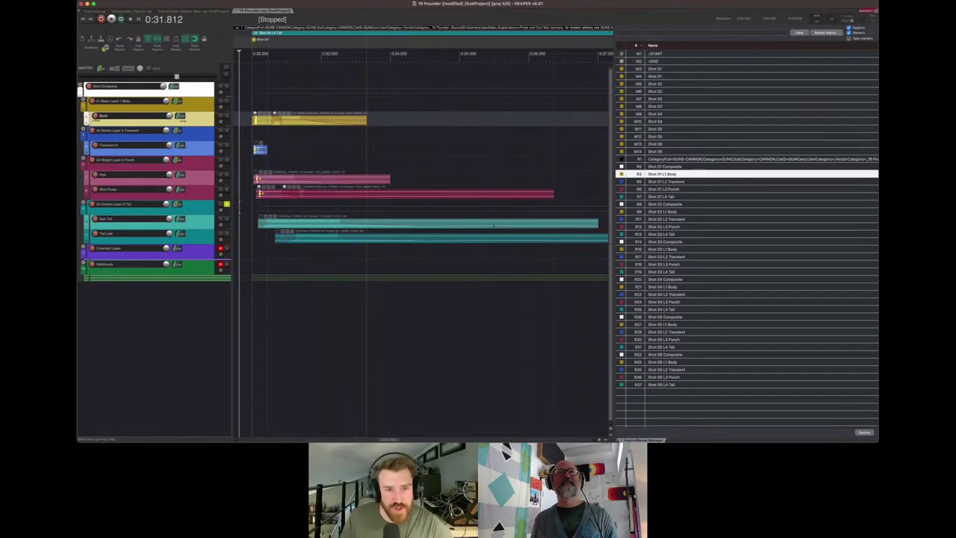
click(248, 193)
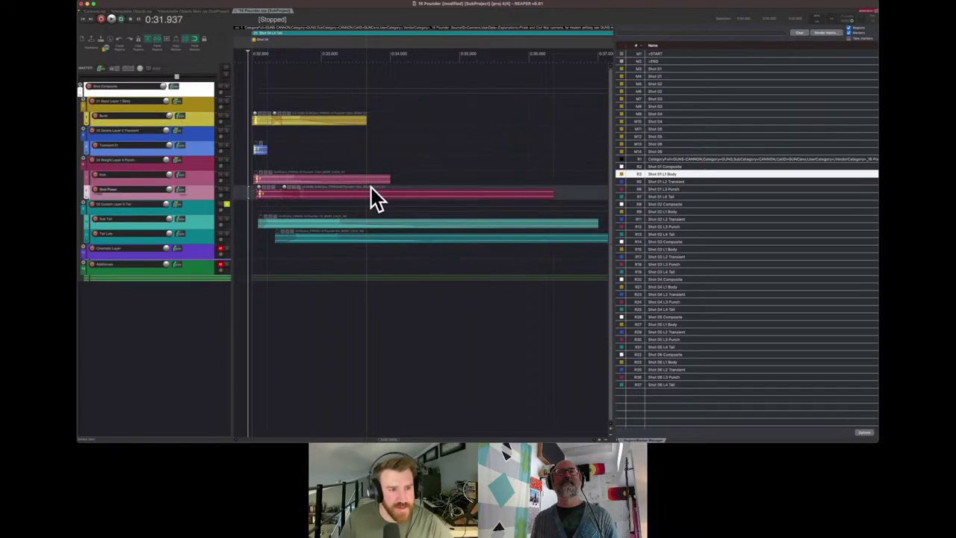
key(space)
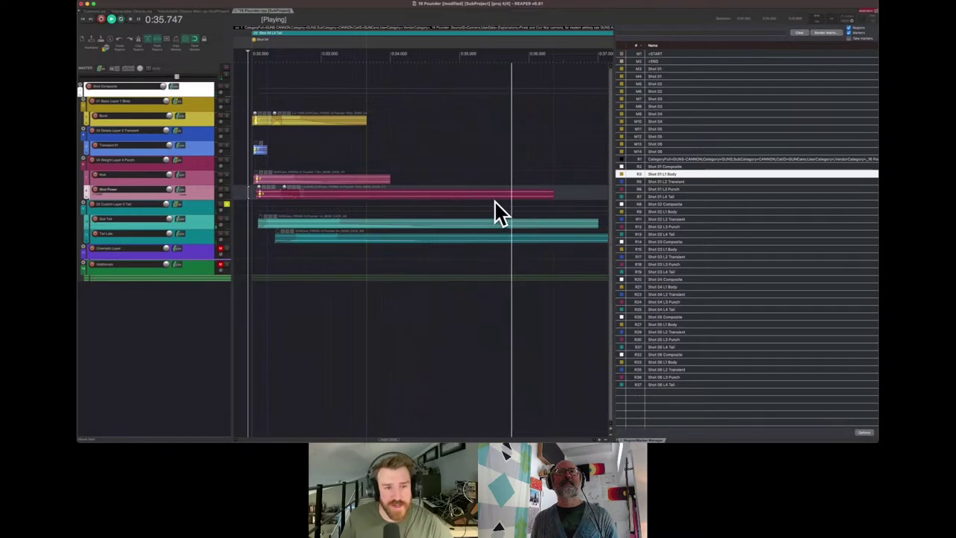
key(space)
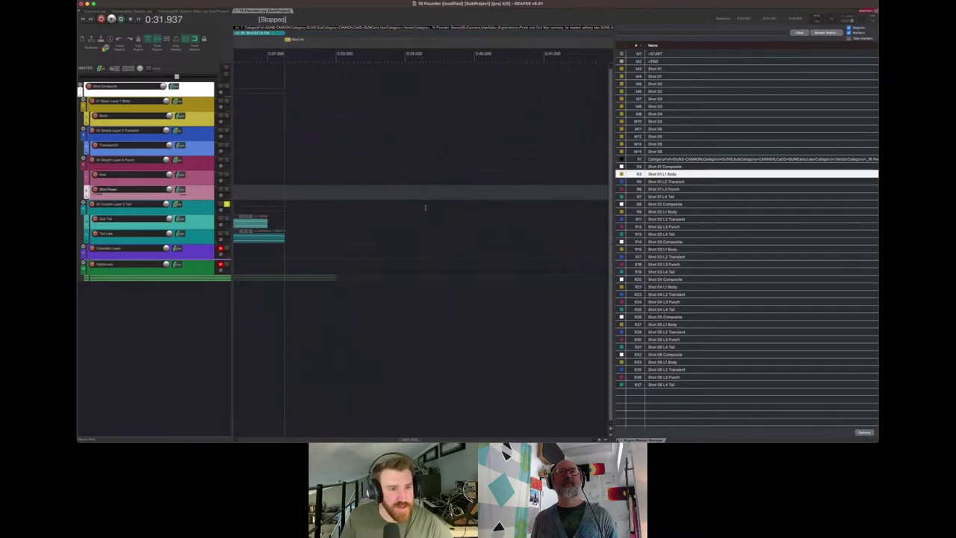
Check where the Shot 04 tails end, clear the solo and play the full composite from just before the shot
scroll(425, 208, left, 10)
scroll(422, 207, right, 8)
scroll(420, 209, left, 3)
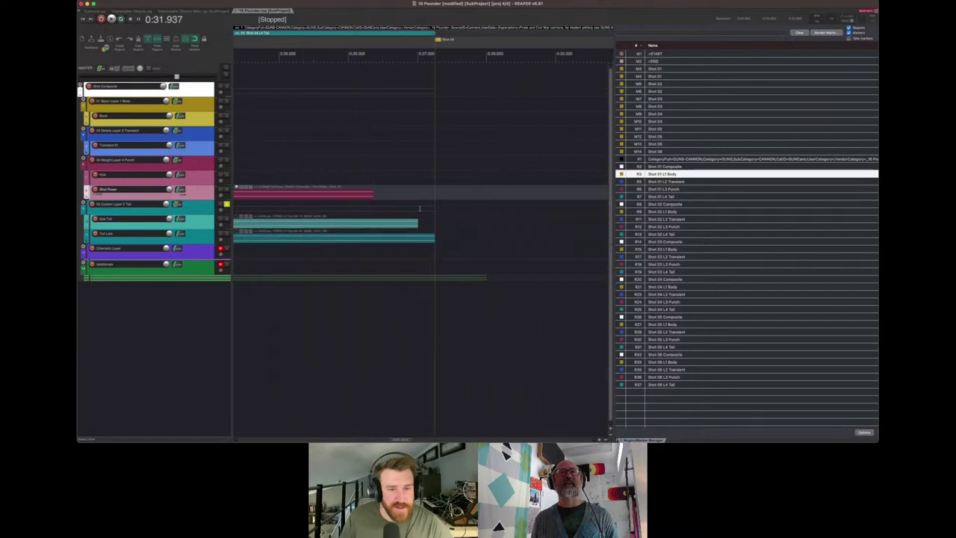
scroll(420, 208, left, 8)
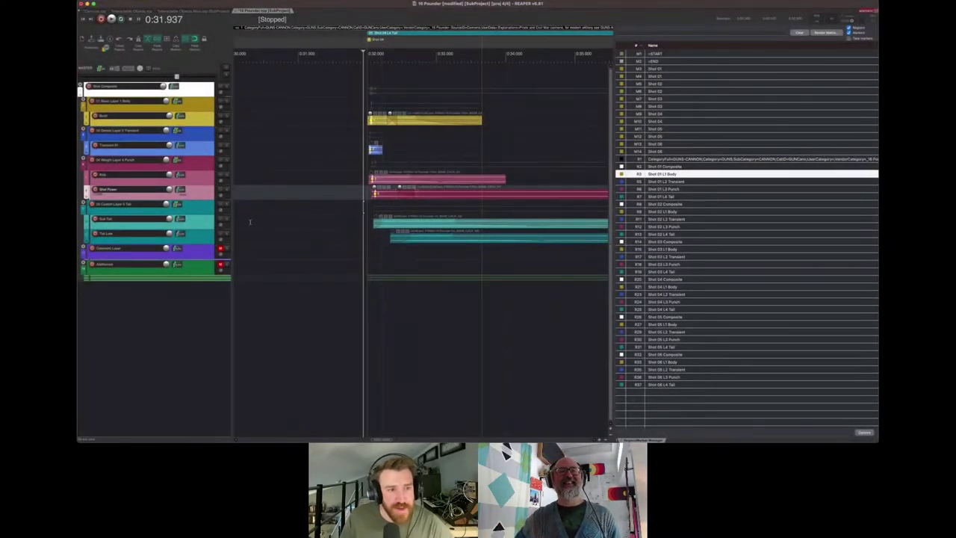
click(354, 133)
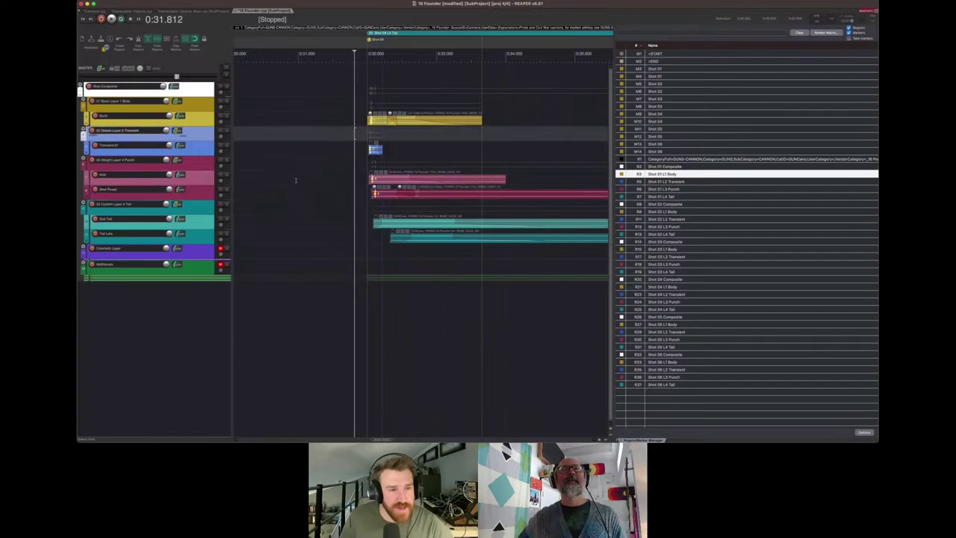
key(space)
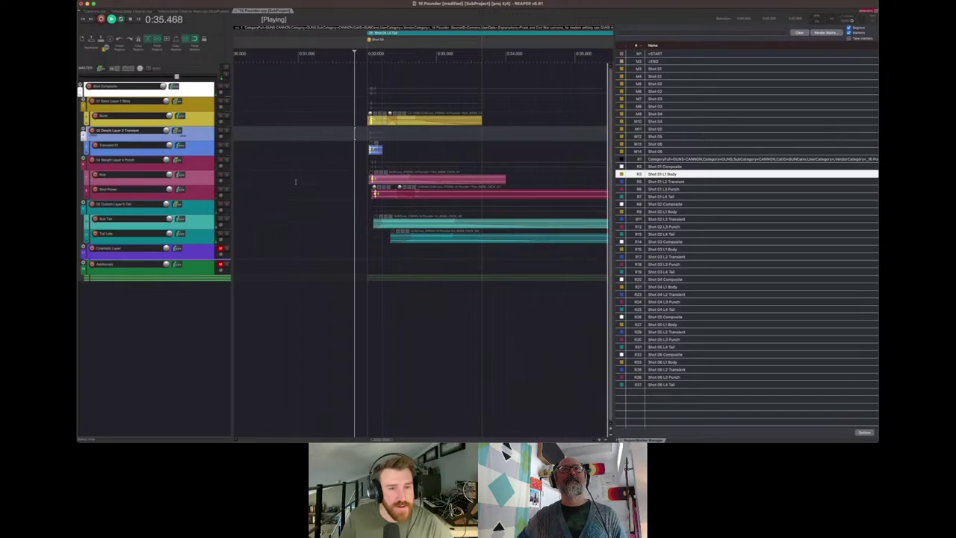
key(space)
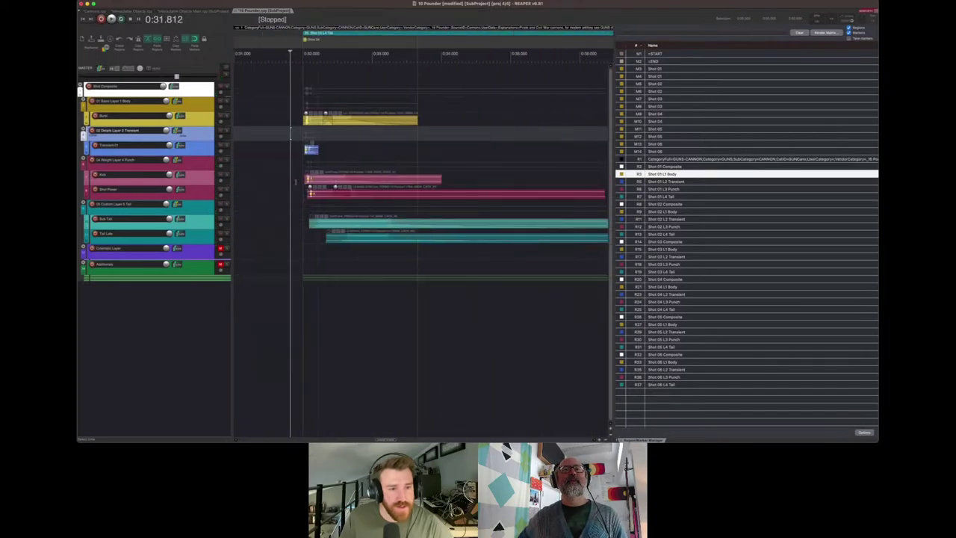
Expand the Additionals folder and move the edit cursor to the start of the Shot 04 item on Mic 01
scroll(295, 180, left, 5)
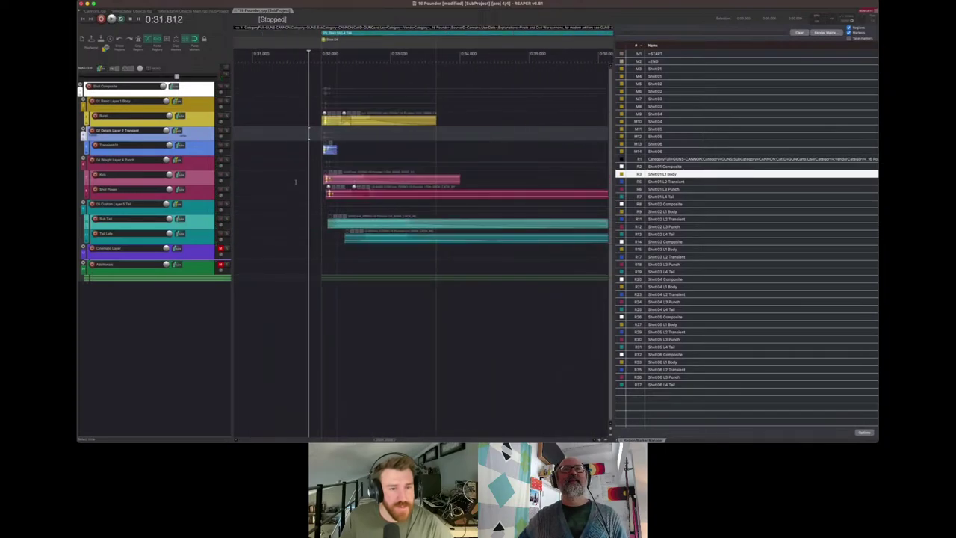
click(87, 270)
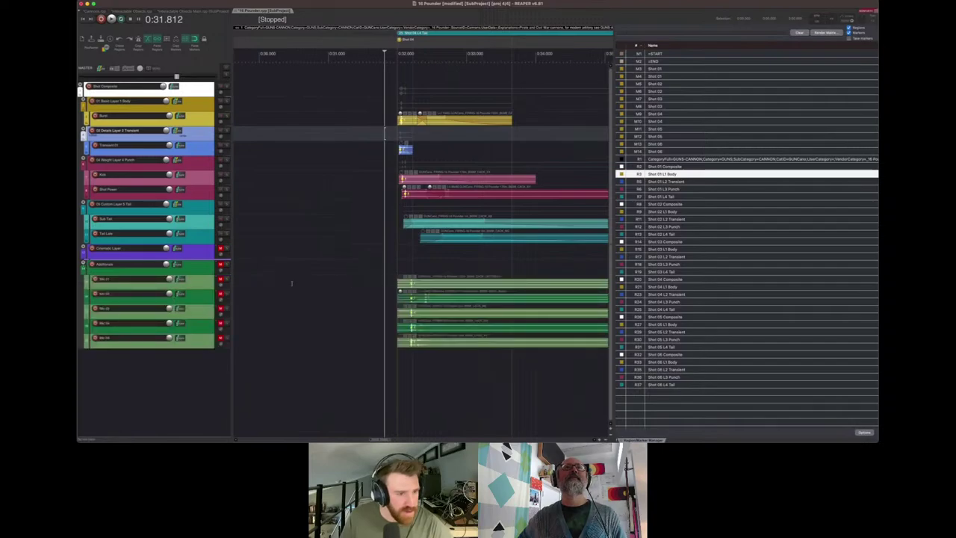
click(344, 266)
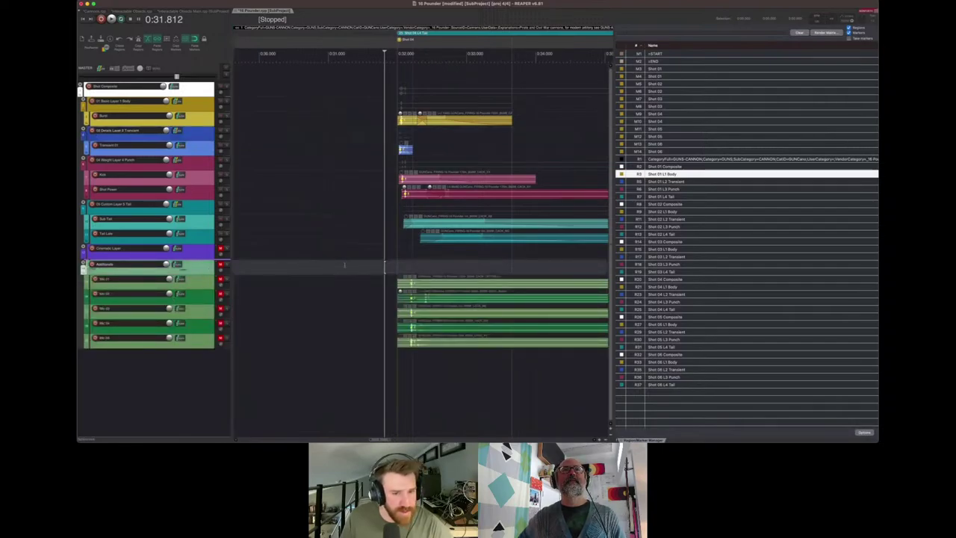
scroll(344, 265, right, 4)
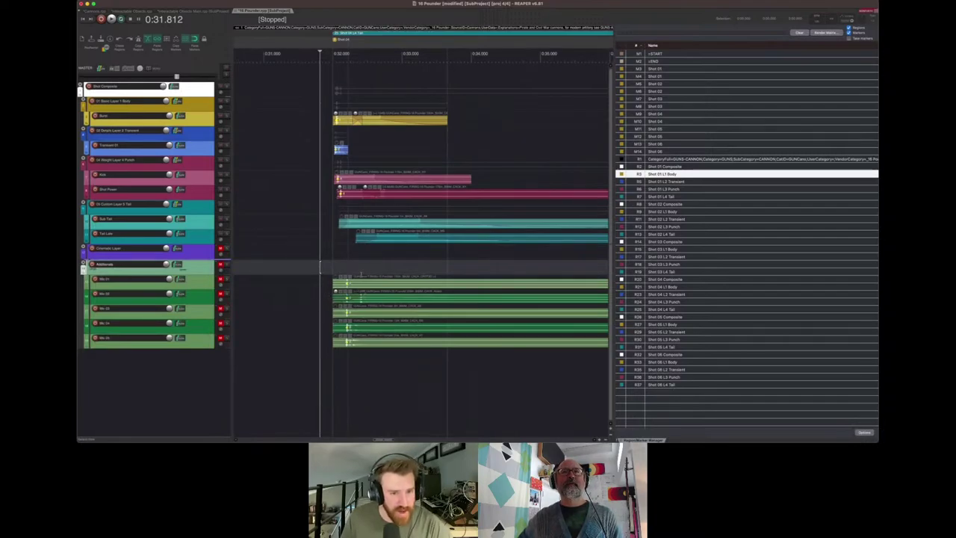
click(315, 285)
key(super+Right)
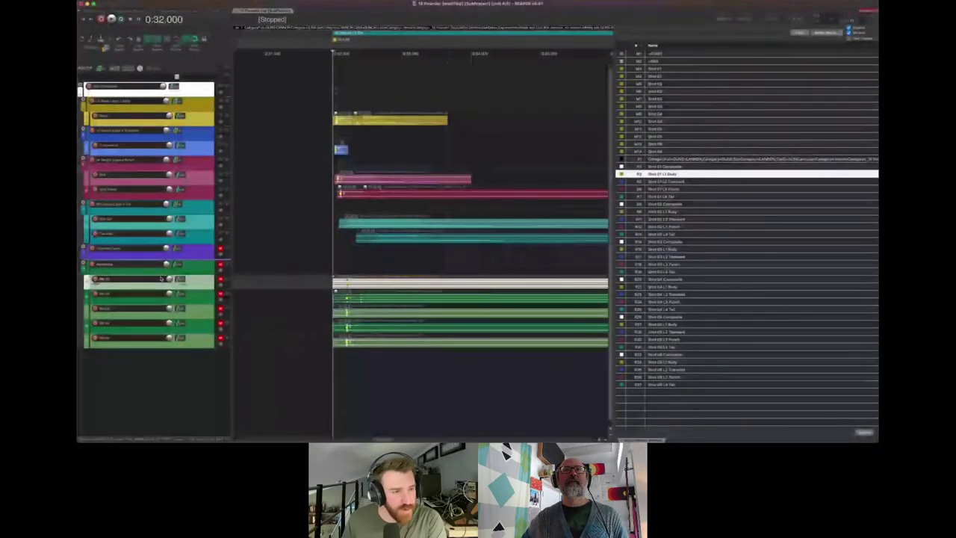
Go through the first Mic tracks inside Additionals and unmute the Additionals folder
click(196, 269)
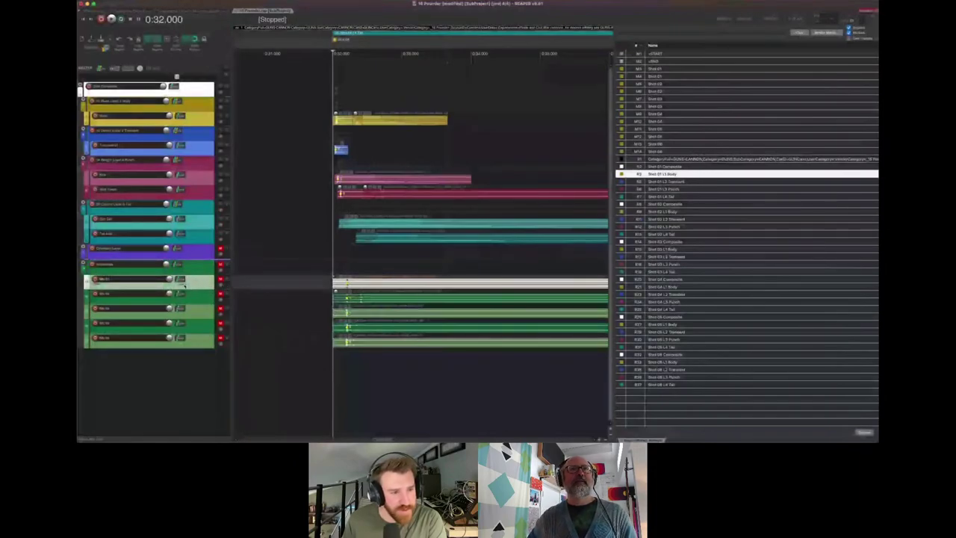
click(202, 295)
click(202, 311)
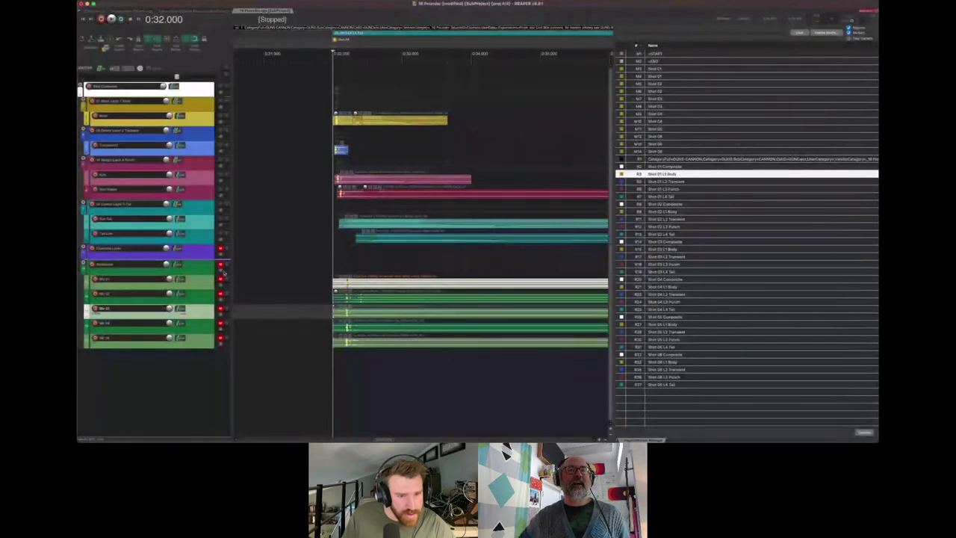
mouse_move(207, 286)
mouse_down()
mouse_move(209, 324)
mouse_move(211, 286)
mouse_up()
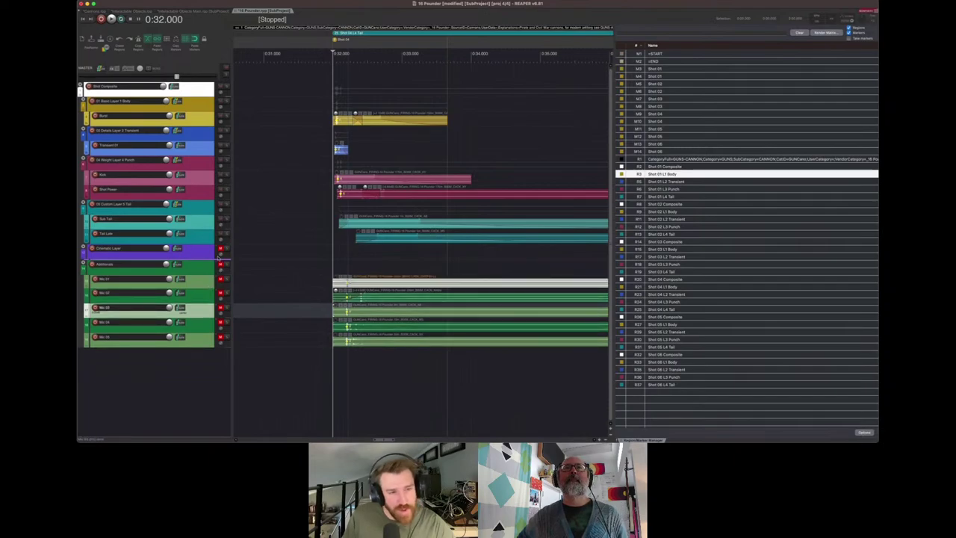
click(221, 265)
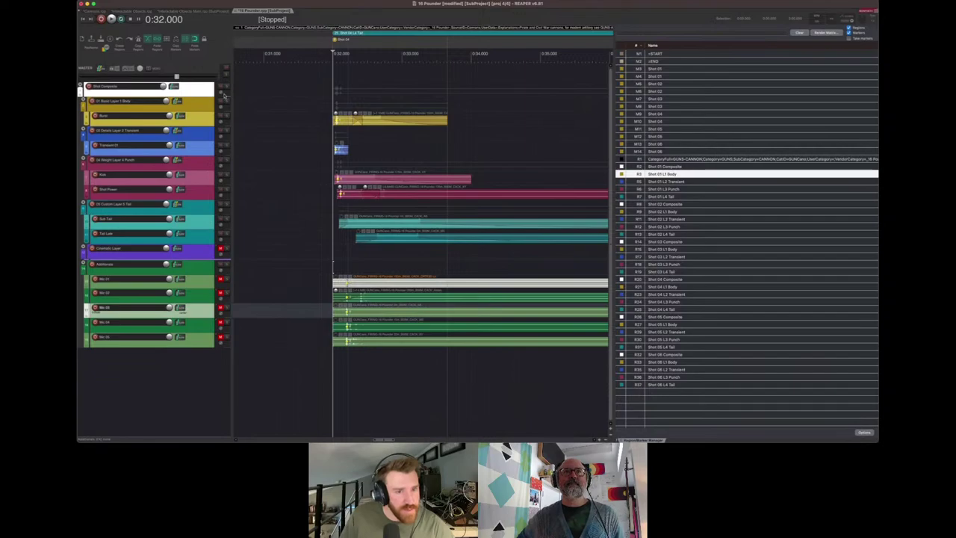
Unmute the Mic tracks and audition Shot 04 with Additionals soloed, then unsolo it and mute the Shot Composite and Layer 1 Body folders
scroll(323, 188, down, 5)
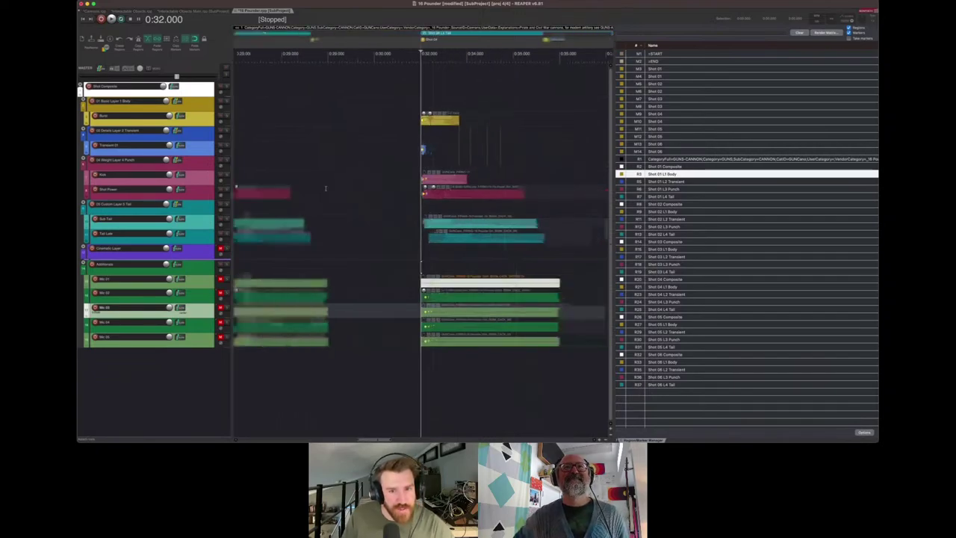
scroll(381, 227, up, 6)
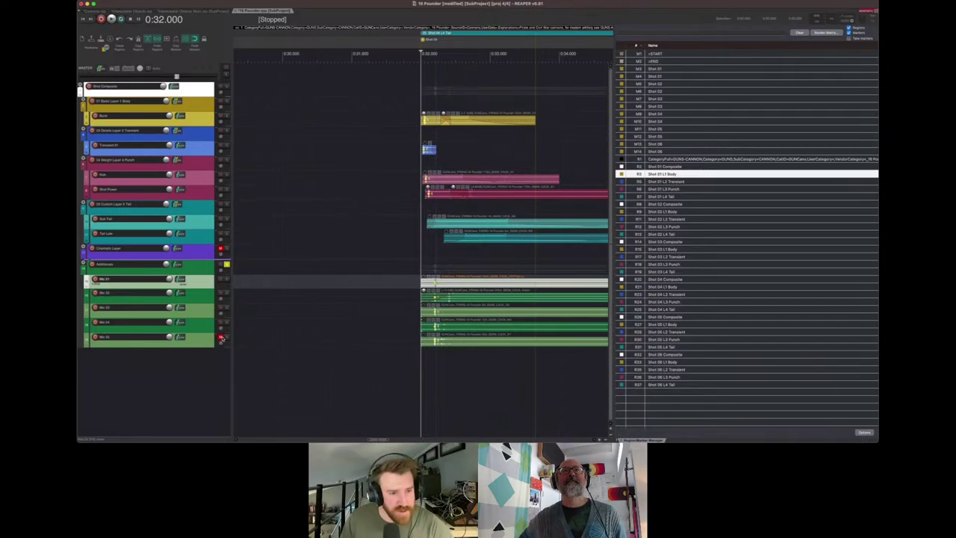
key(space)
key(space)
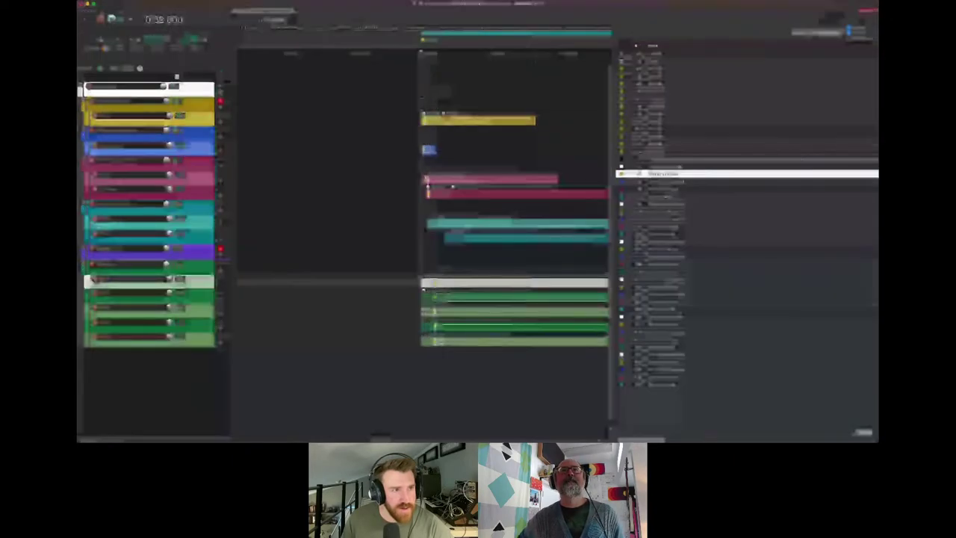
key(space)
key(space)
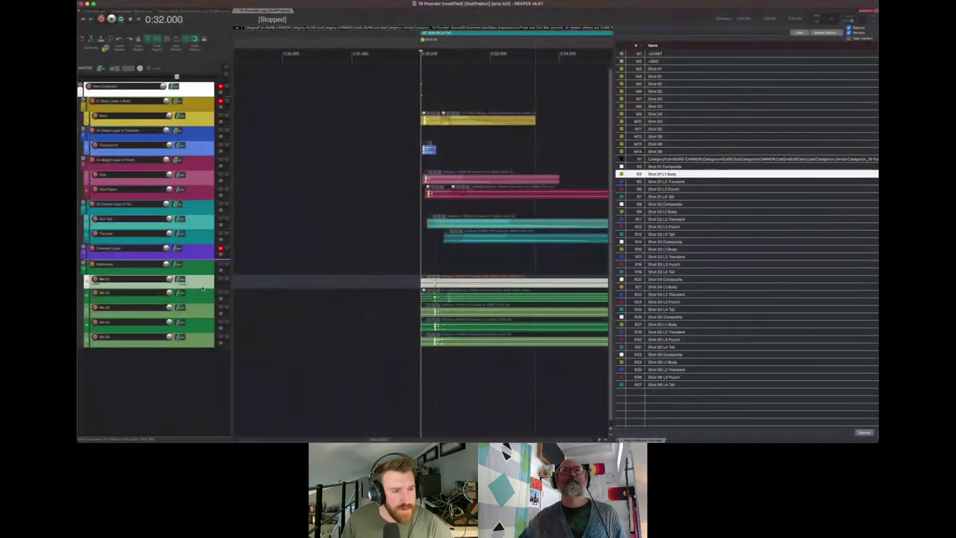
Enlarge the Mic 01 track and play Shot 04 while surveying the neighbouring shots
drag(202, 287, 201, 331)
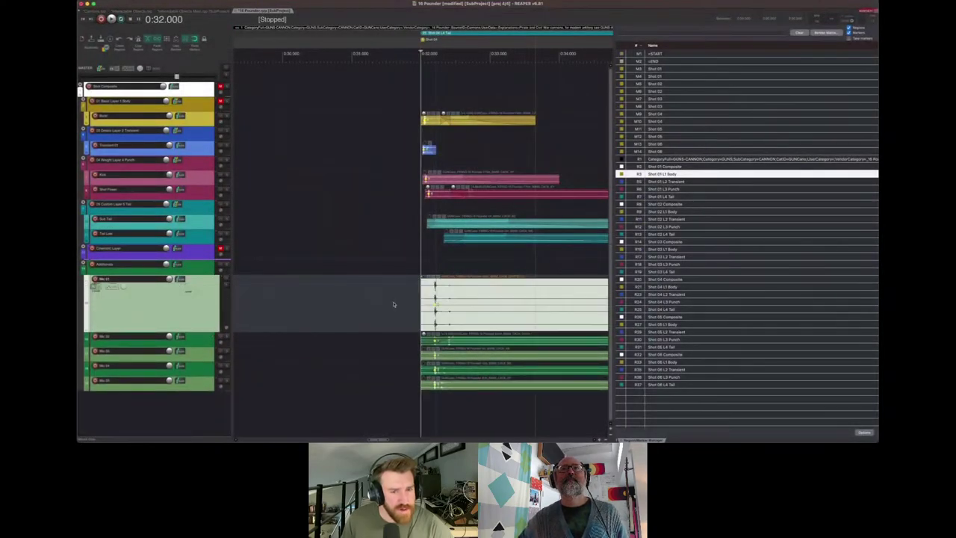
key(space)
scroll(394, 304, down, 4)
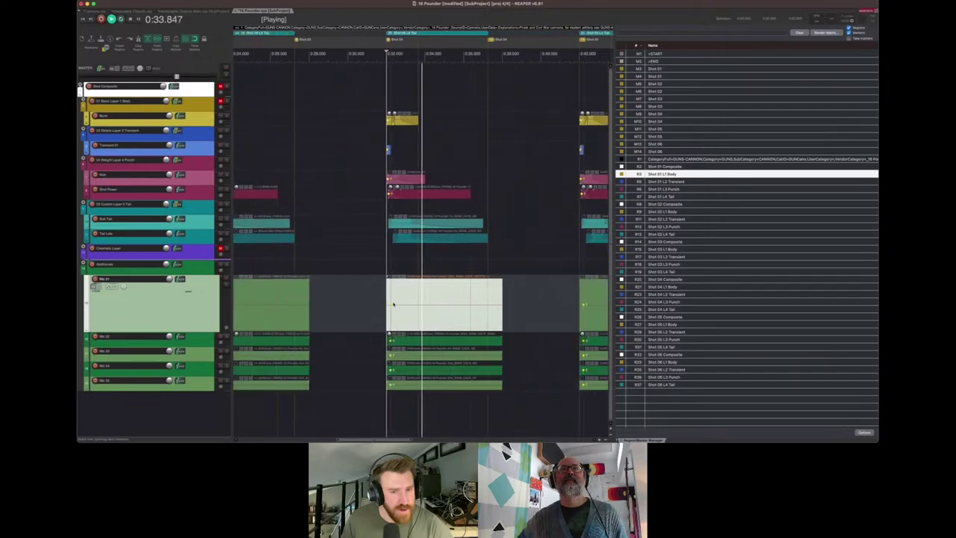
scroll(394, 304, down, 3)
key(space)
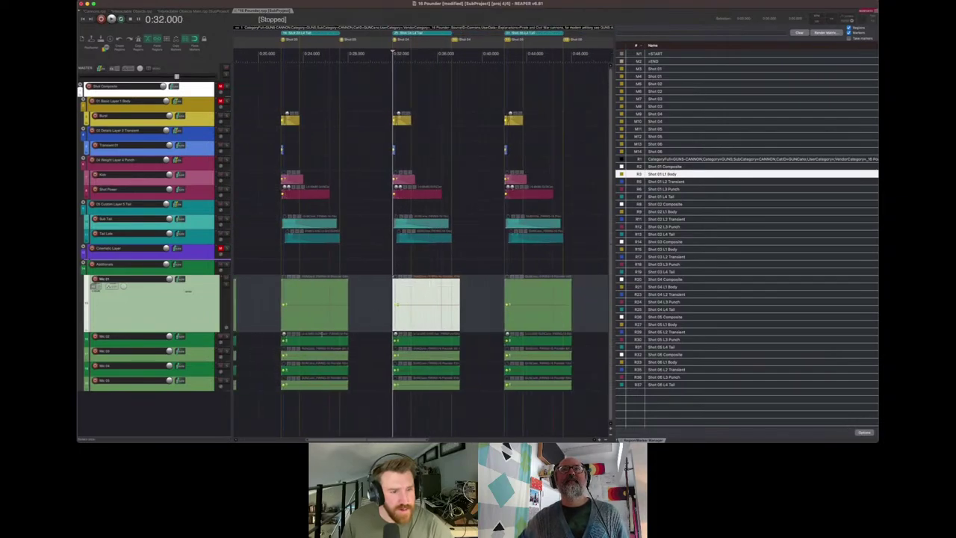
Open the routing settings of the Additionals folder to inspect its parent send, then close them
click(199, 267)
click(177, 266)
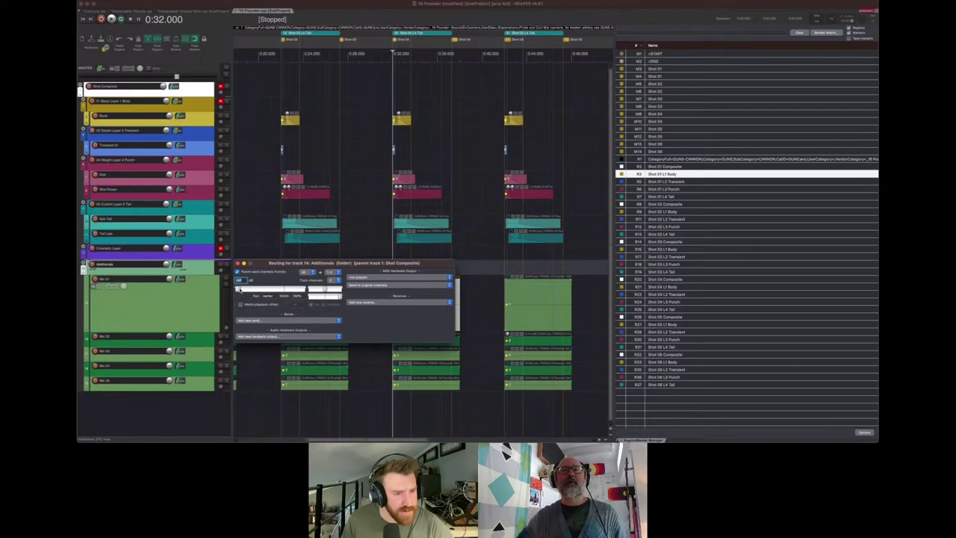
drag(166, 264, 166, 263)
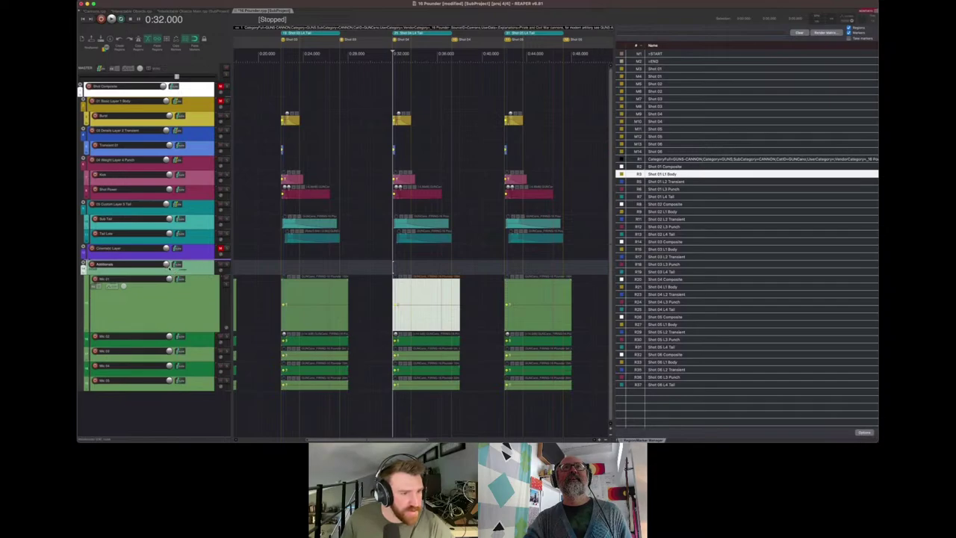
Solo the Additionals folder and audition Shot 03 from its start
click(284, 278)
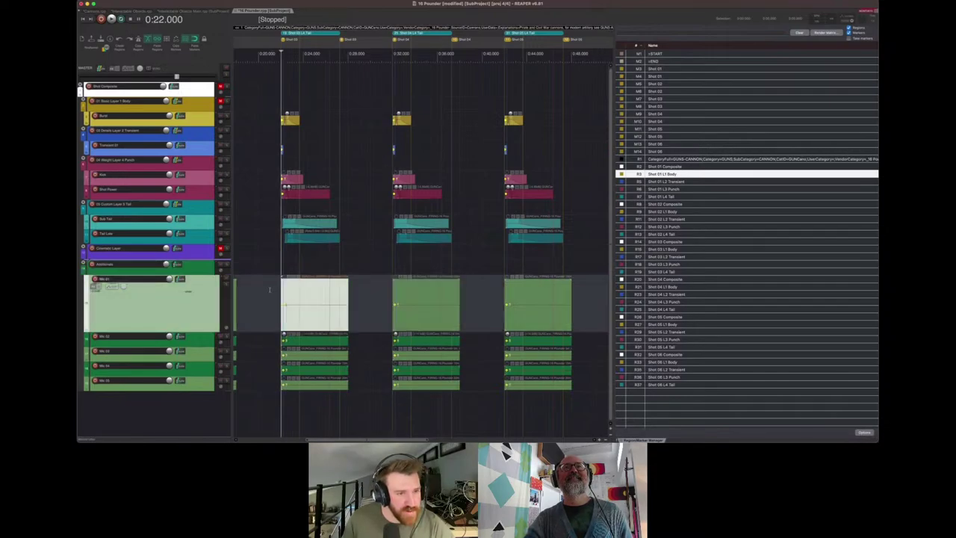
key(space)
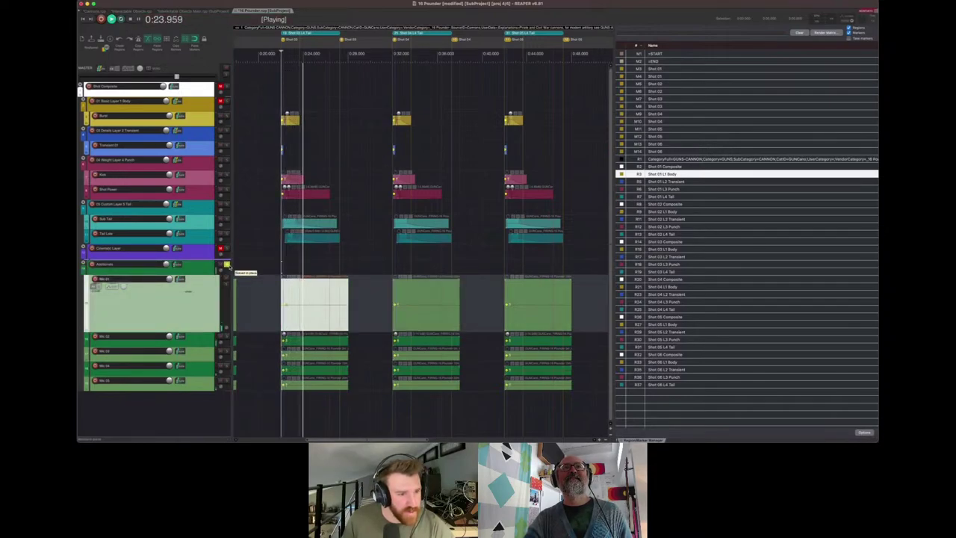
key(space)
click(203, 272)
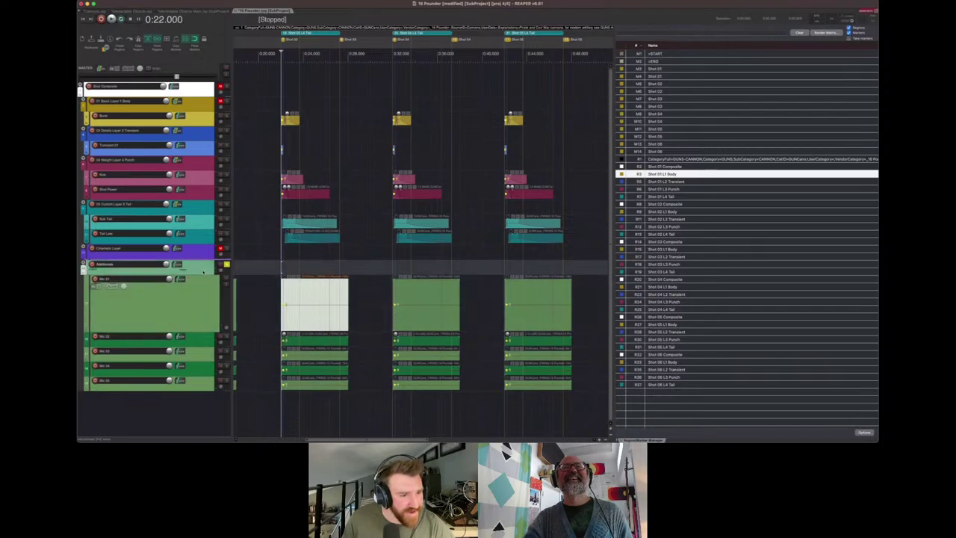
key(space)
key(space)
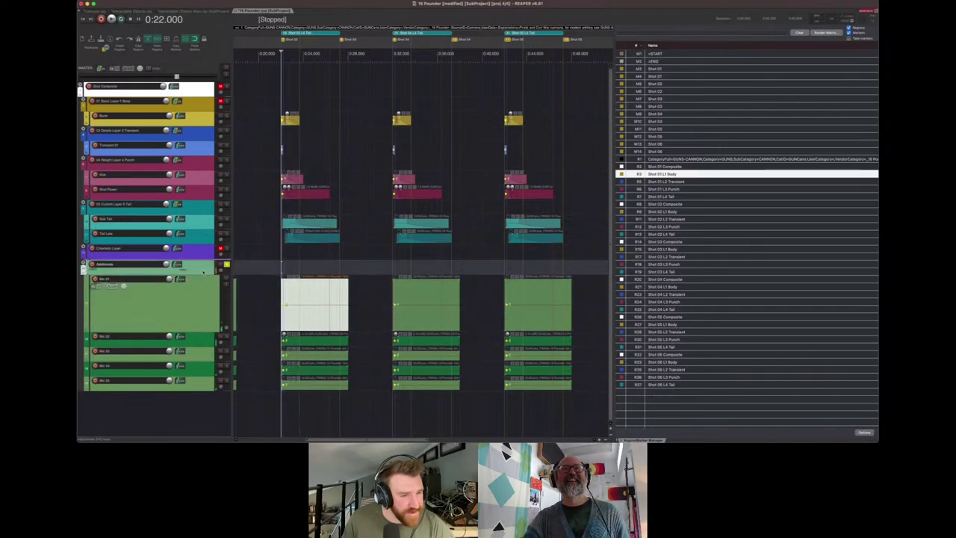
Check the Additionals folder's routing to its parent, then unmute the Shot Composite folder and replay Shot 03
click(178, 264)
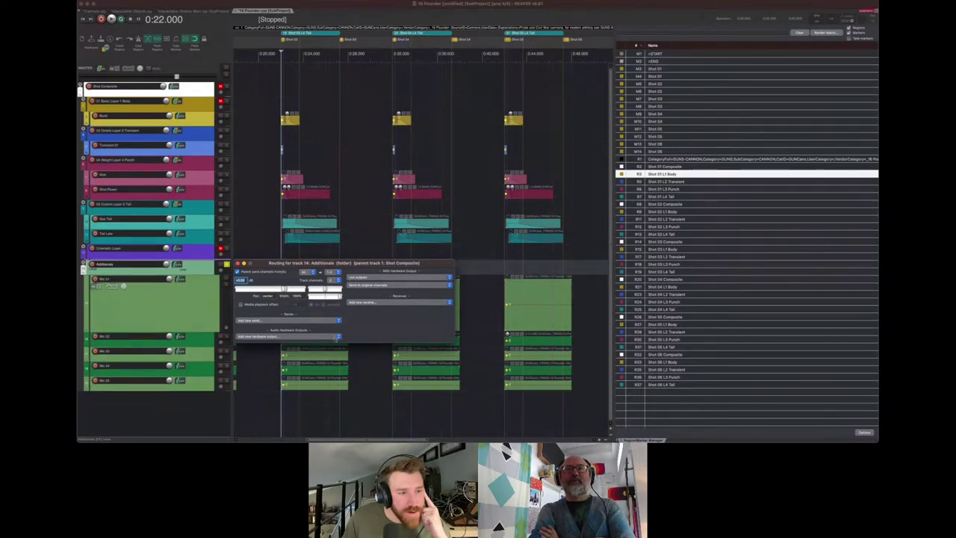
click(237, 263)
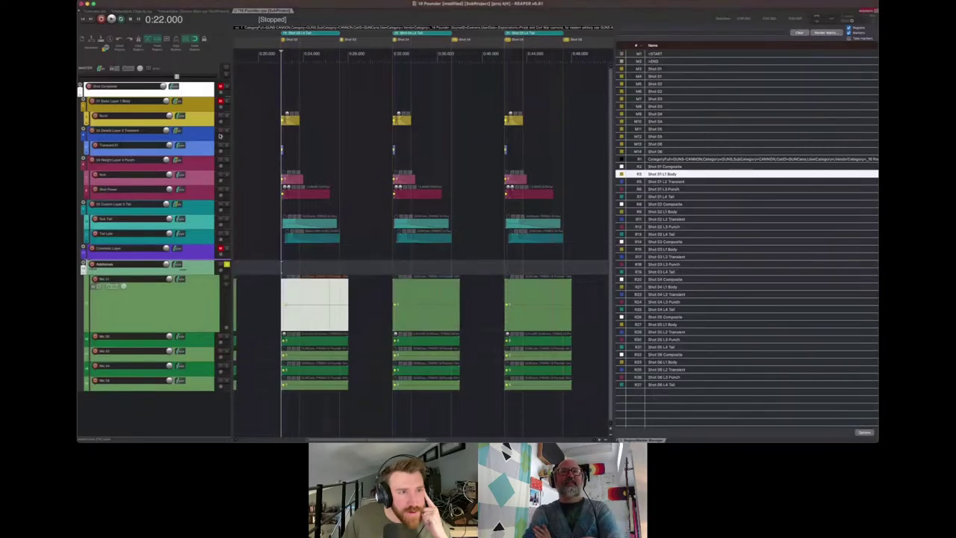
key(space)
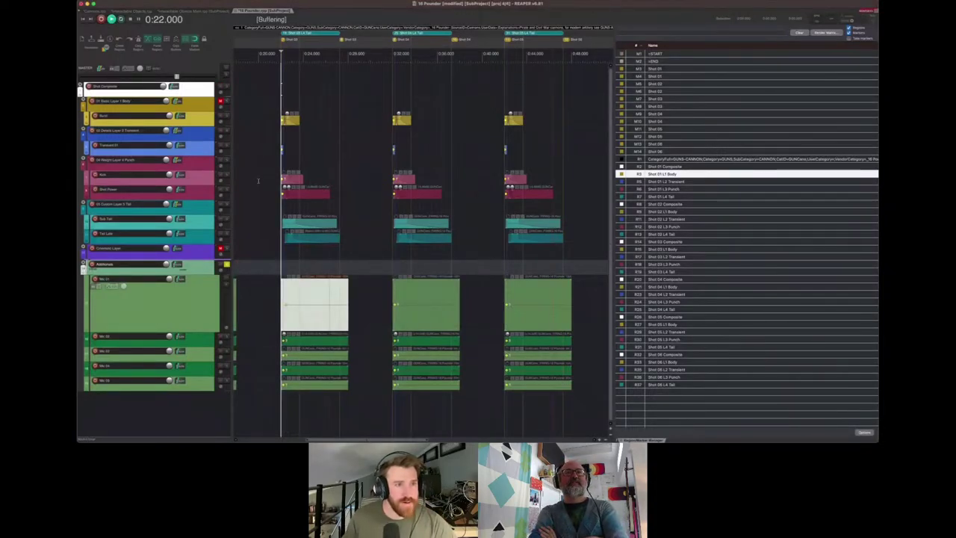
key(space)
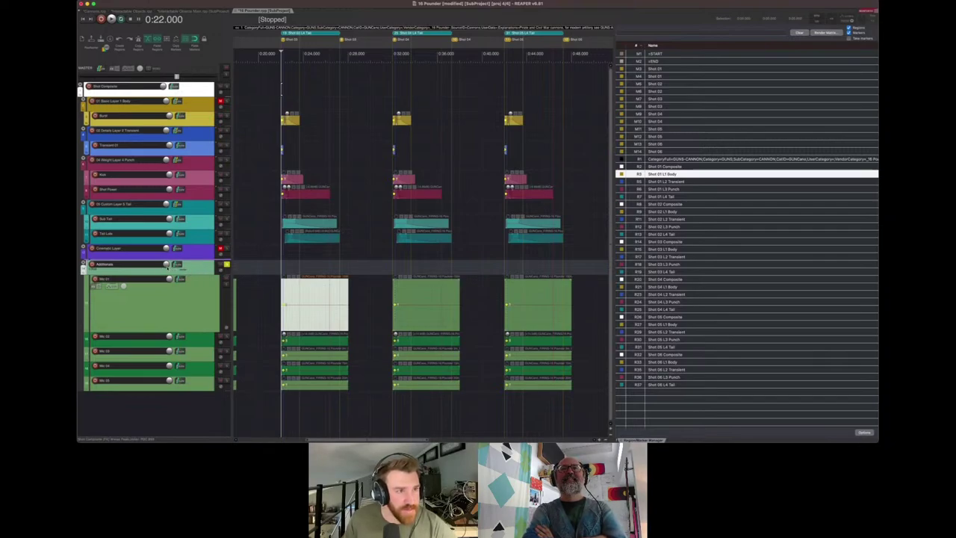
click(192, 94)
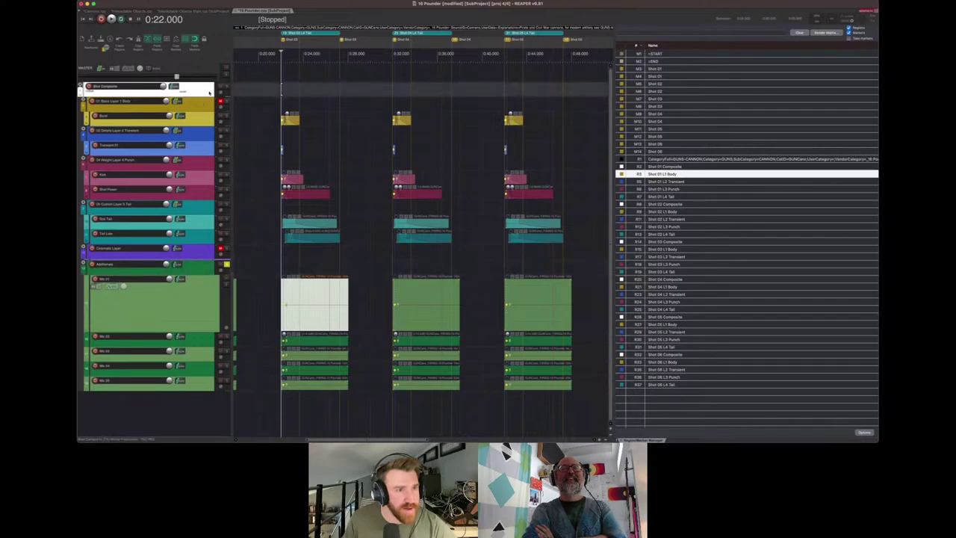
click(204, 270)
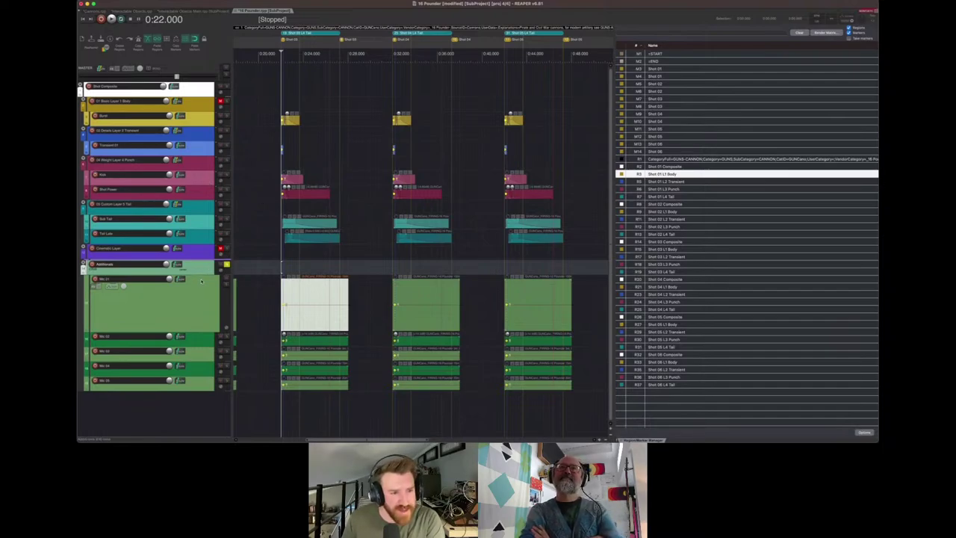
Audition Shot 03 and Shot 04 through the Additionals, soloing Mic 01 for Shot 04 and unsoloing it once heard
mouse_move(200, 274)
mouse_down()
mouse_move(191, 298)
mouse_move(200, 273)
mouse_up()
click(199, 301)
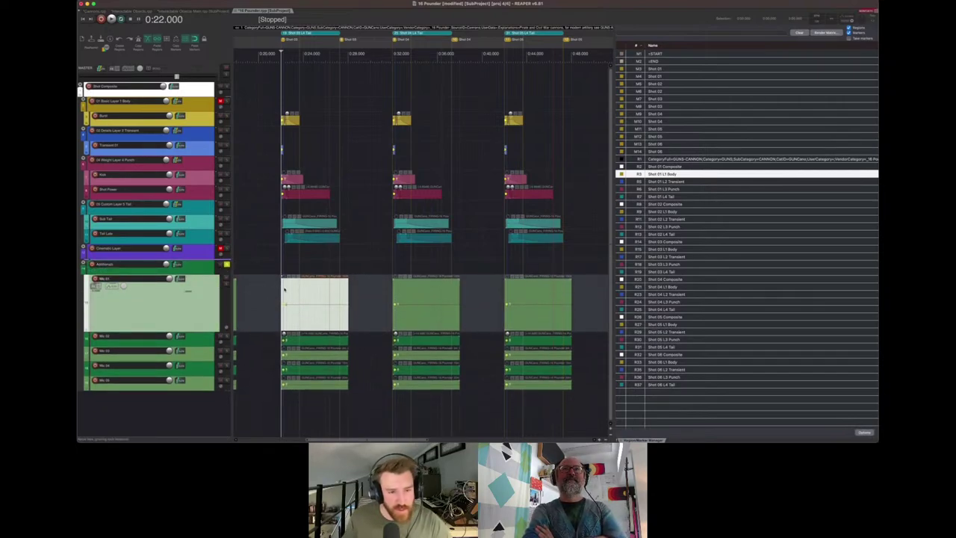
key(space)
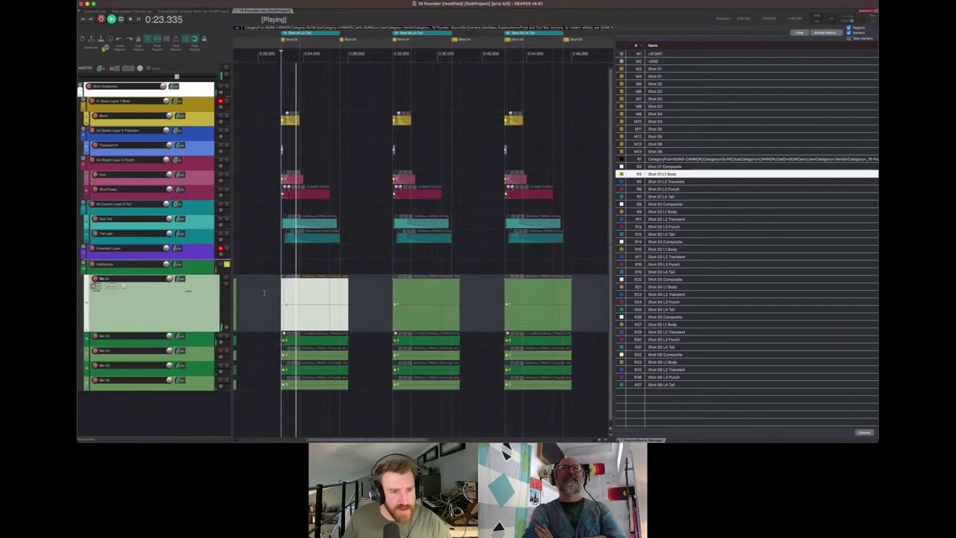
click(382, 300)
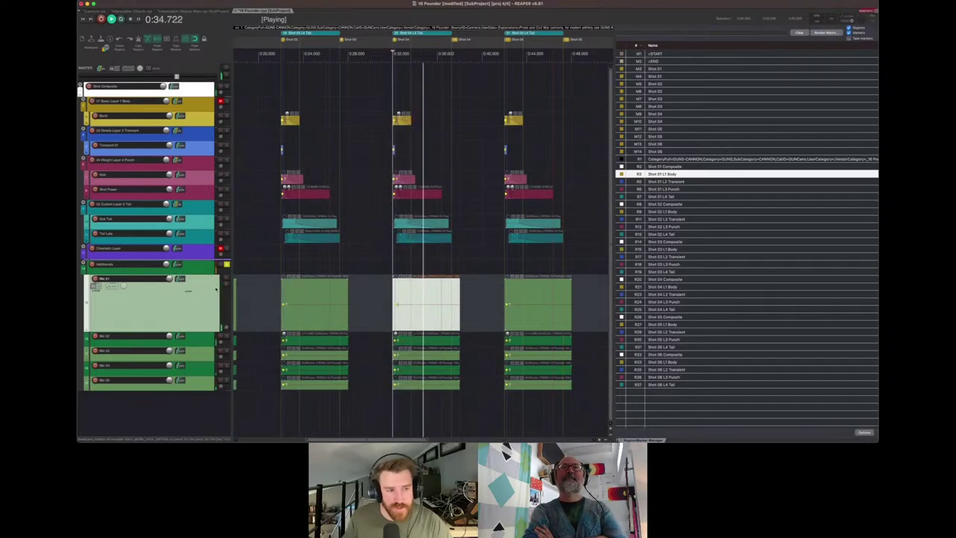
key(space)
key(space)
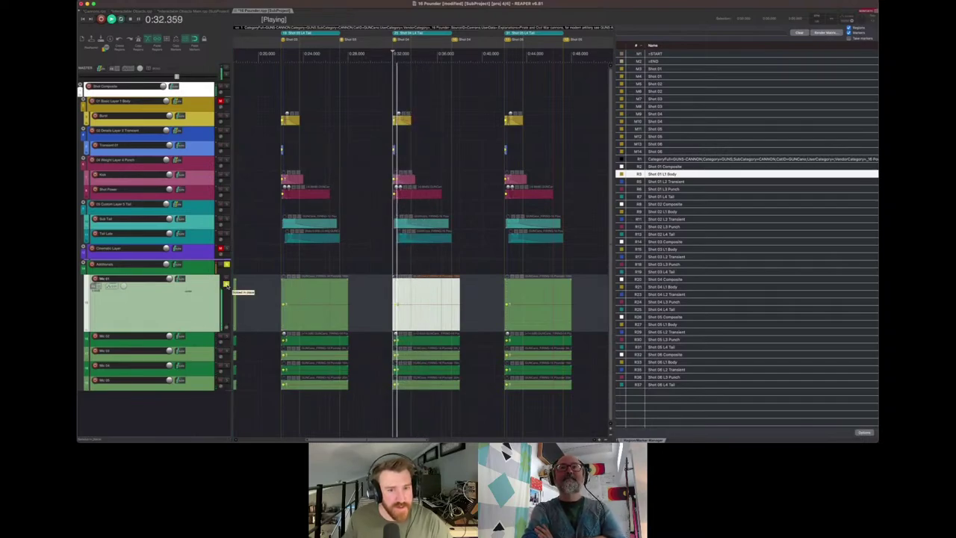
key(space)
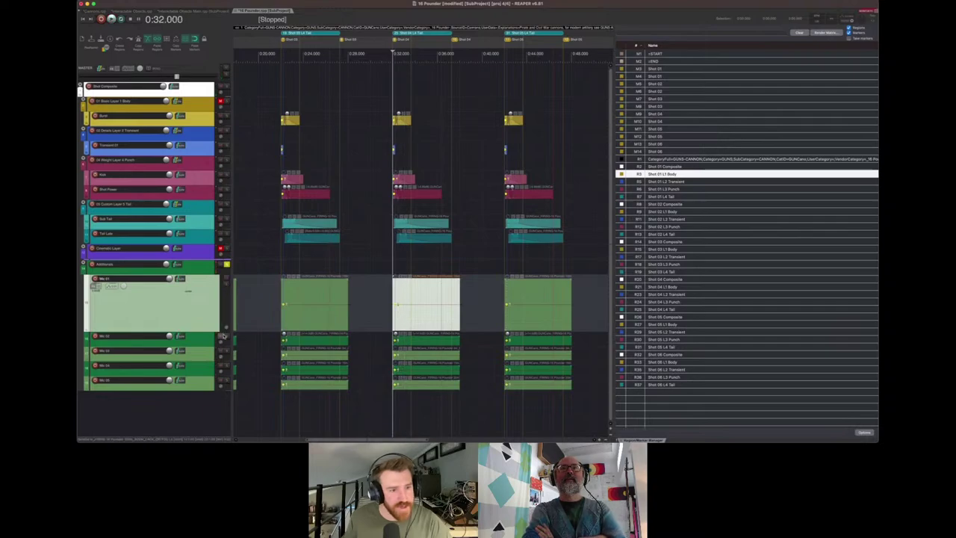
Focus on Shot 04, enlarge the Mic 02 track, and audition the shot with Mic 02 soloed
click(436, 298)
scroll(437, 299, up, 2)
scroll(437, 298, up, 2)
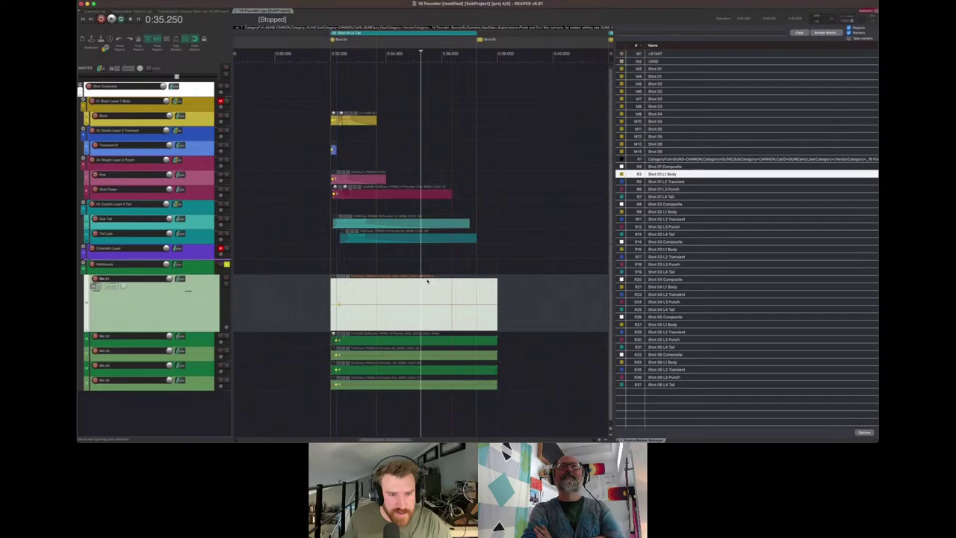
scroll(415, 291, up, 1)
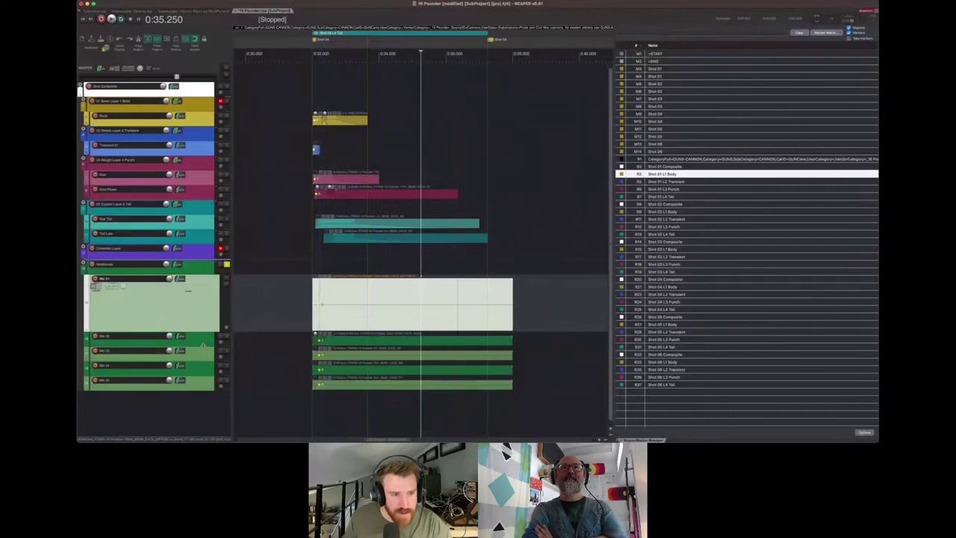
drag(203, 346, 203, 372)
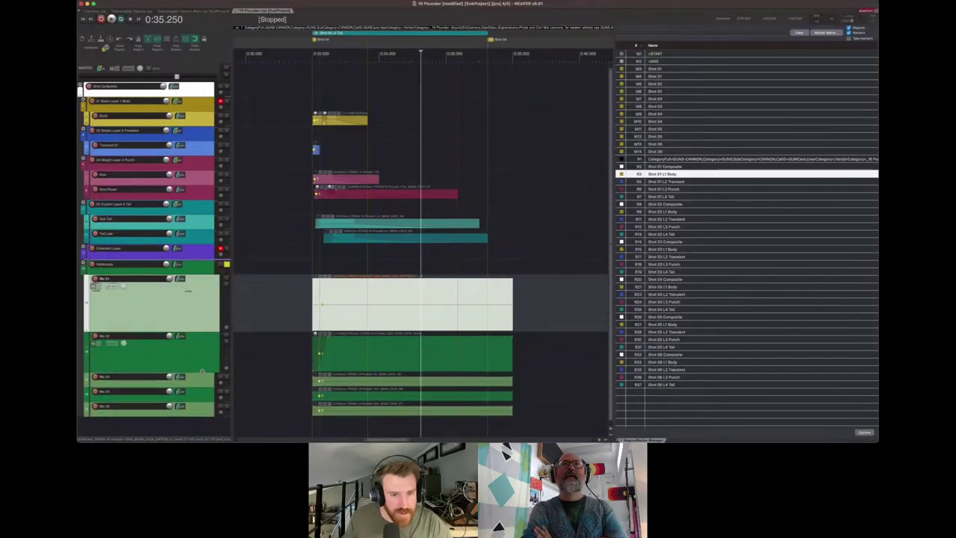
click(287, 346)
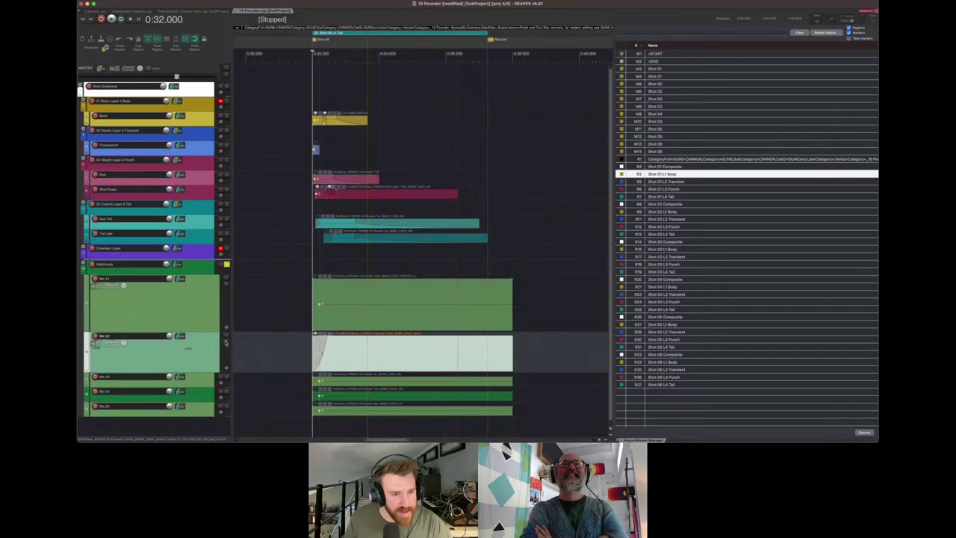
key(space)
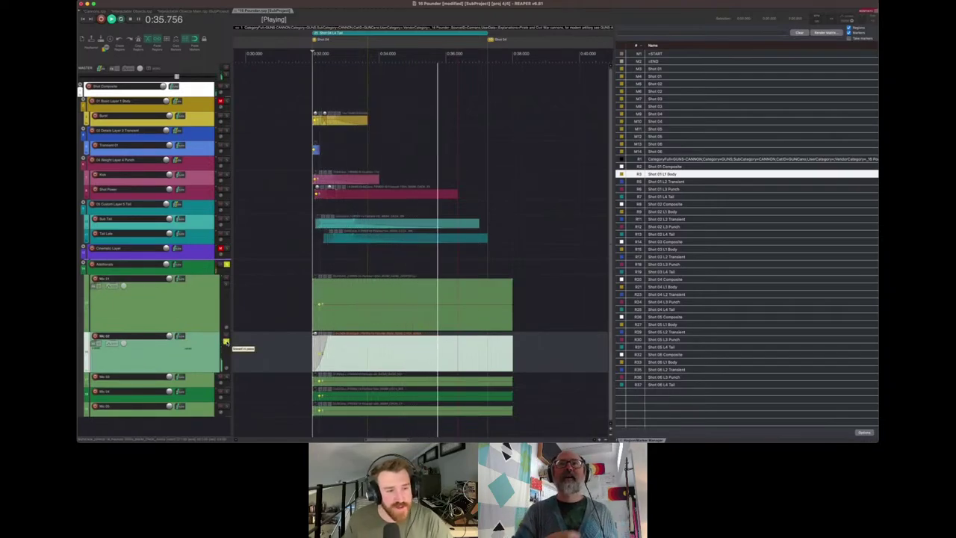
key(space)
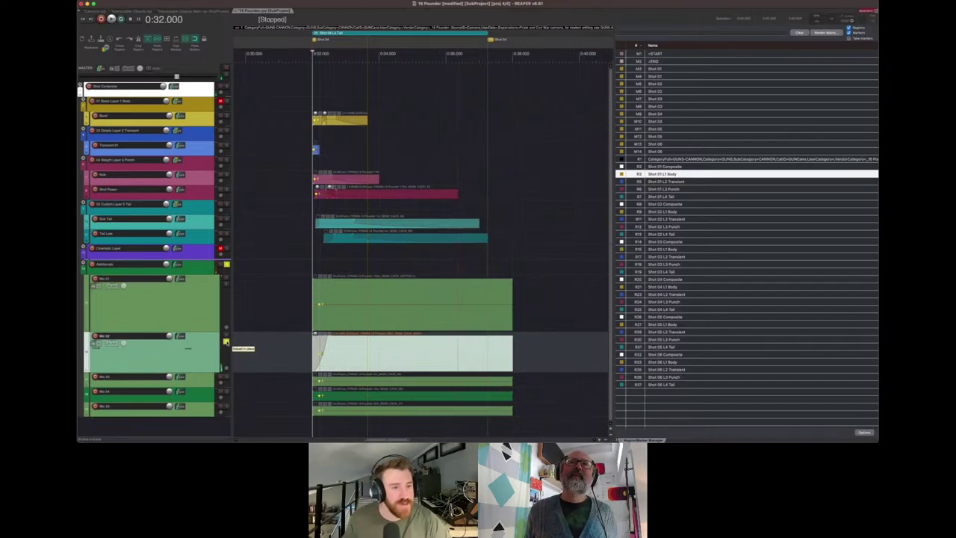
Audition Shot 04 with Mic 03 soloed, then clear the solos and shrink the Mic 01 and Mic 02 tracks
key(space)
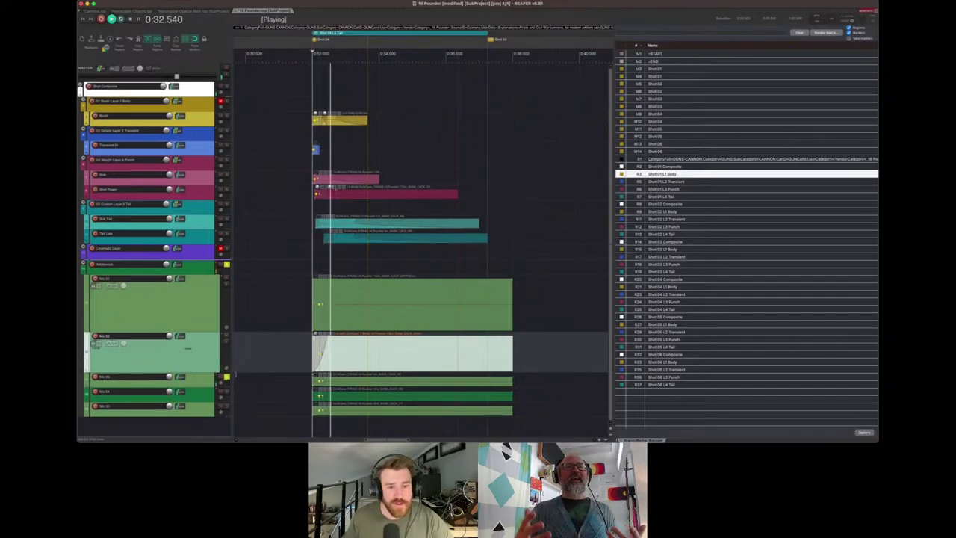
key(space)
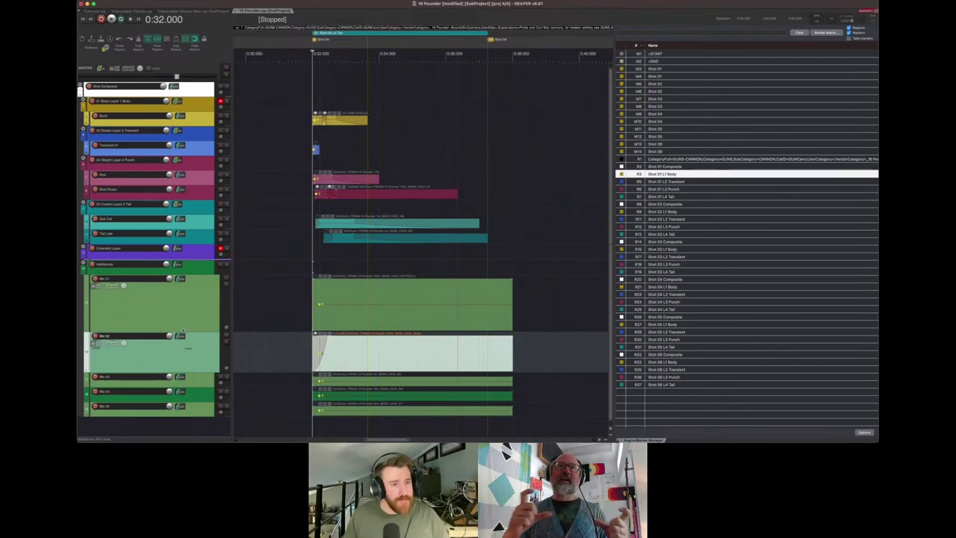
drag(183, 332, 184, 286)
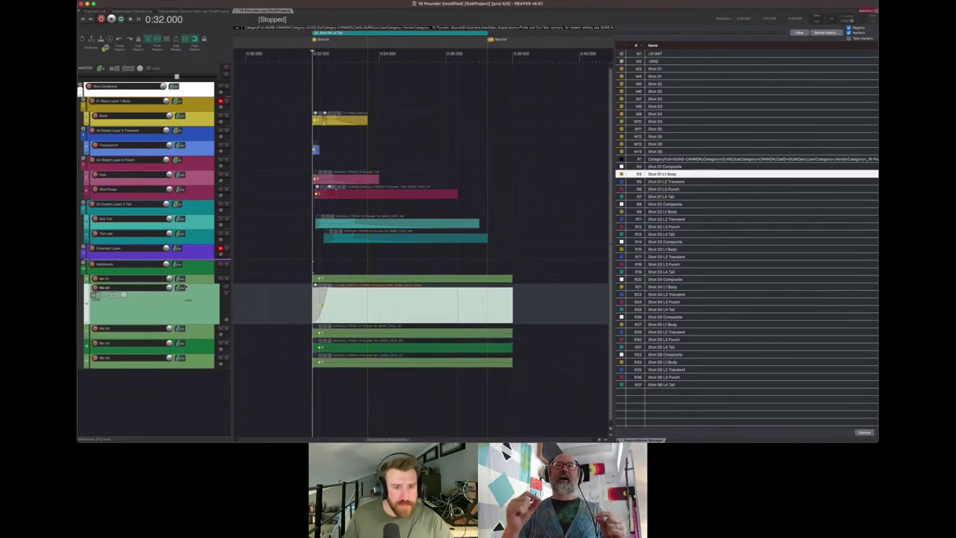
drag(187, 324, 187, 298)
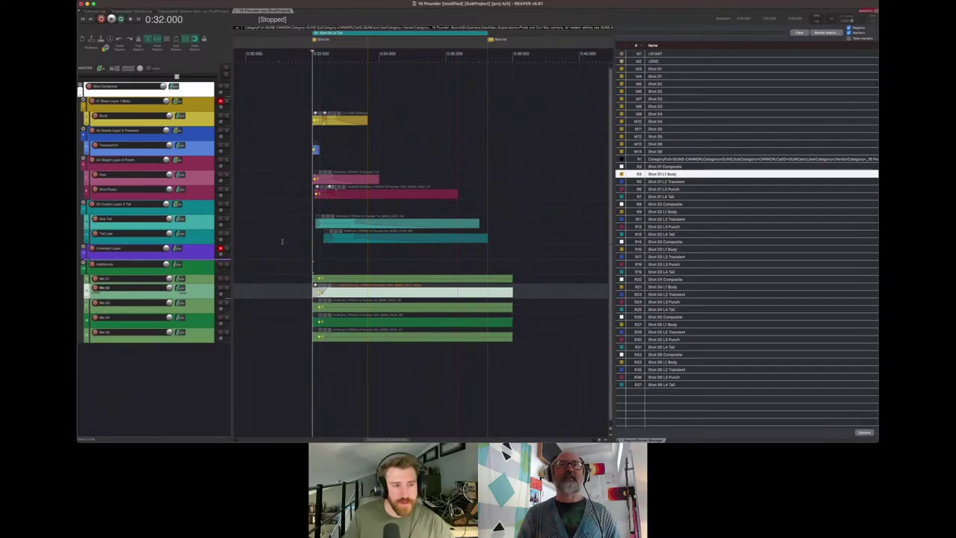
Inspect the Layer 5 Tail folder's send routing, then close it and mute the Additionals folder
click(199, 223)
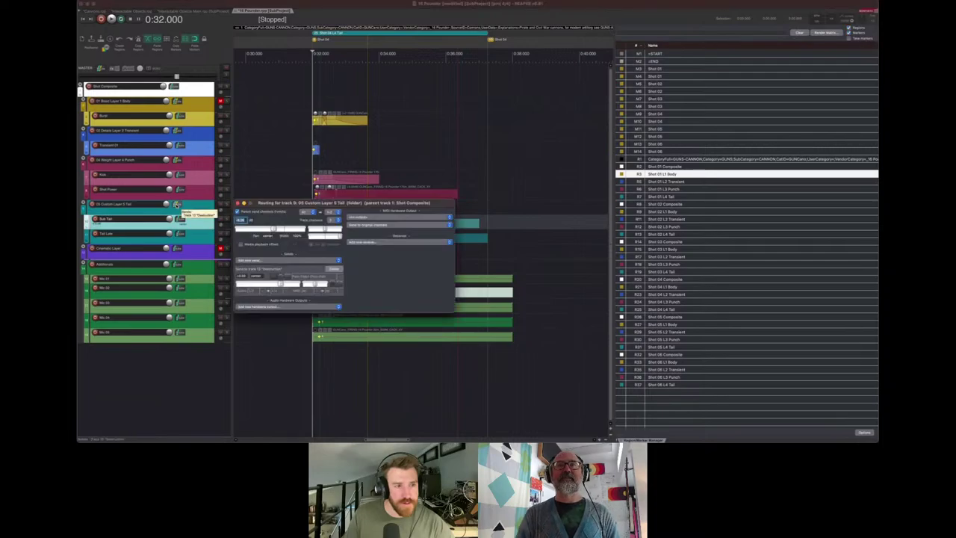
click(199, 212)
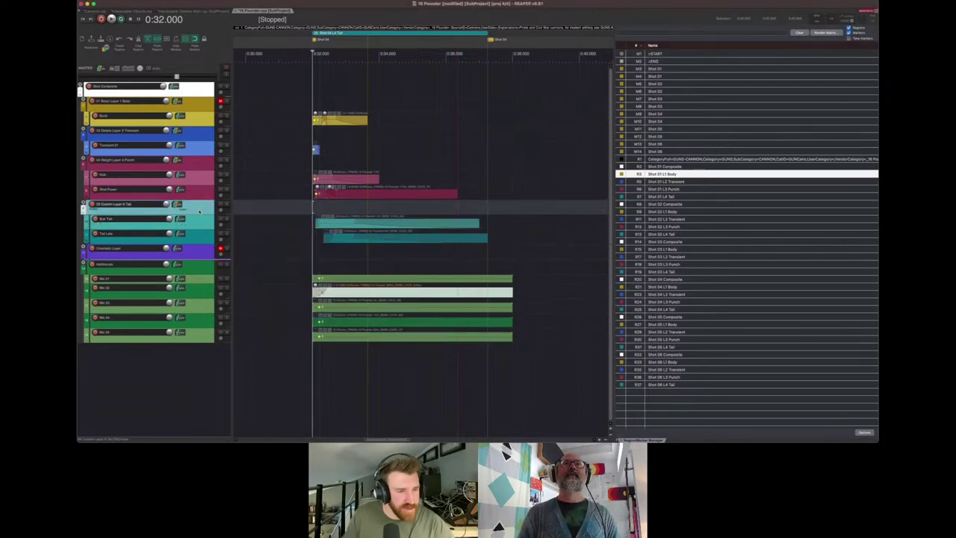
mouse_move(146, 215)
mouse_down()
mouse_move(146, 232)
mouse_move(155, 216)
mouse_up()
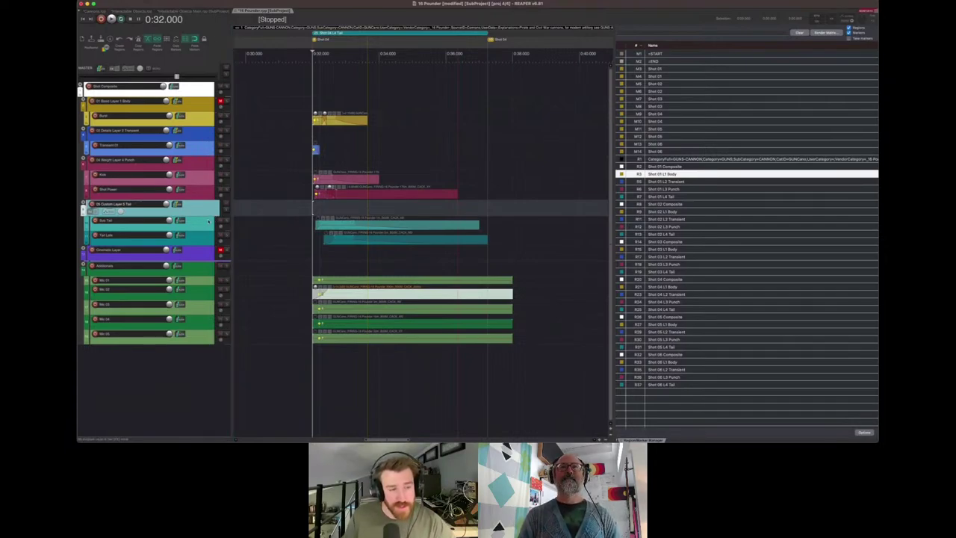
click(207, 226)
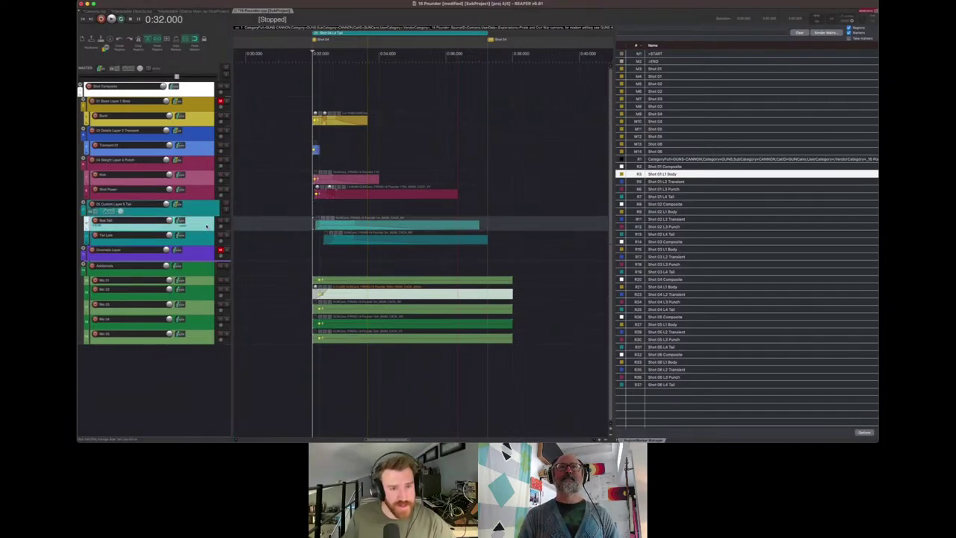
click(222, 266)
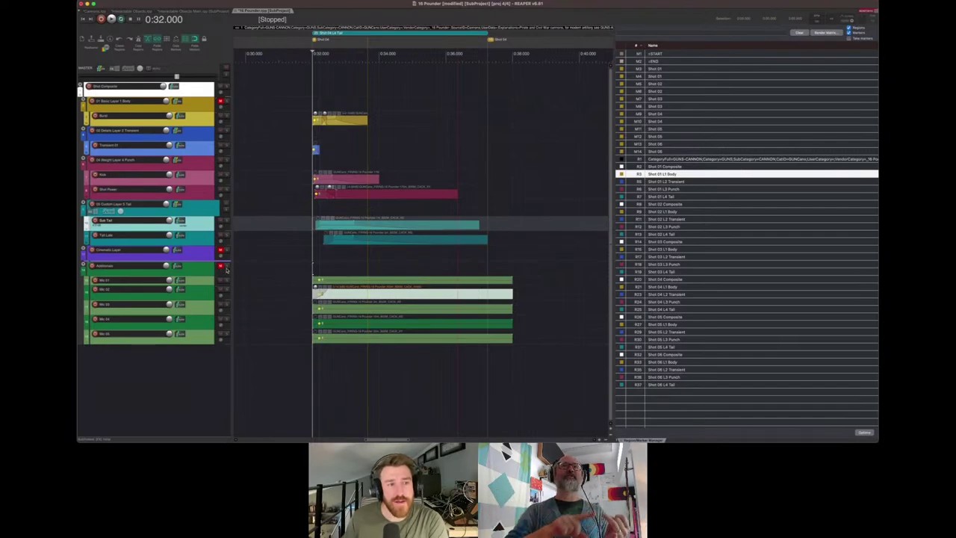
Enlarge the Layer 1 Body, Burst and Layer 2 Transient tracks
click(148, 139)
drag(148, 141, 150, 162)
drag(121, 109, 118, 171)
Inspect the Enrage Burst Distortion effect on the Burst track, then close its window and shrink the track
click(94, 143)
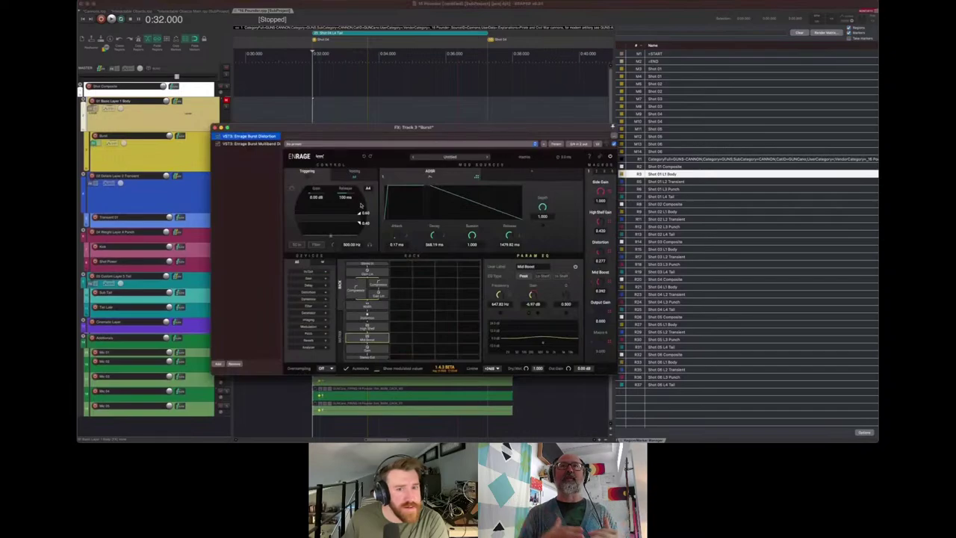
drag(407, 129, 390, 82)
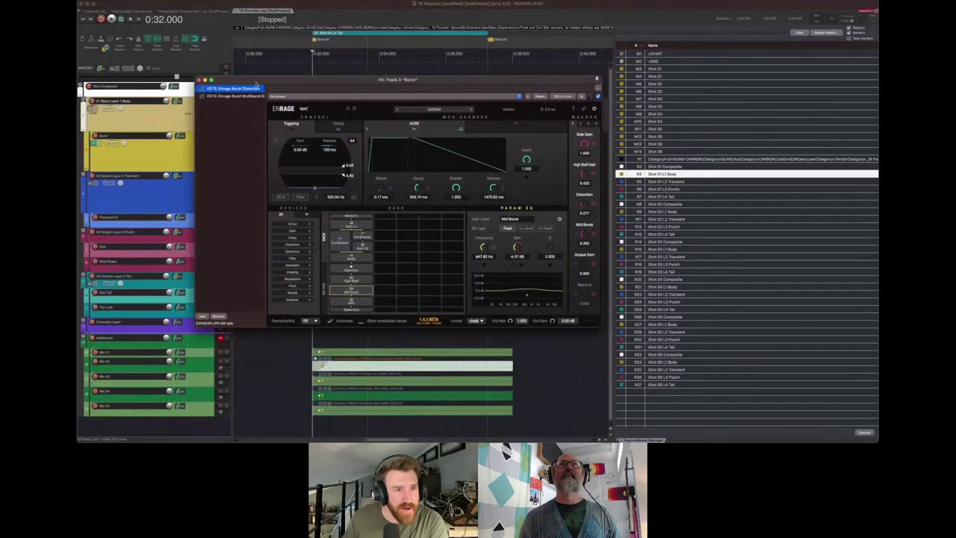
drag(257, 83, 286, 88)
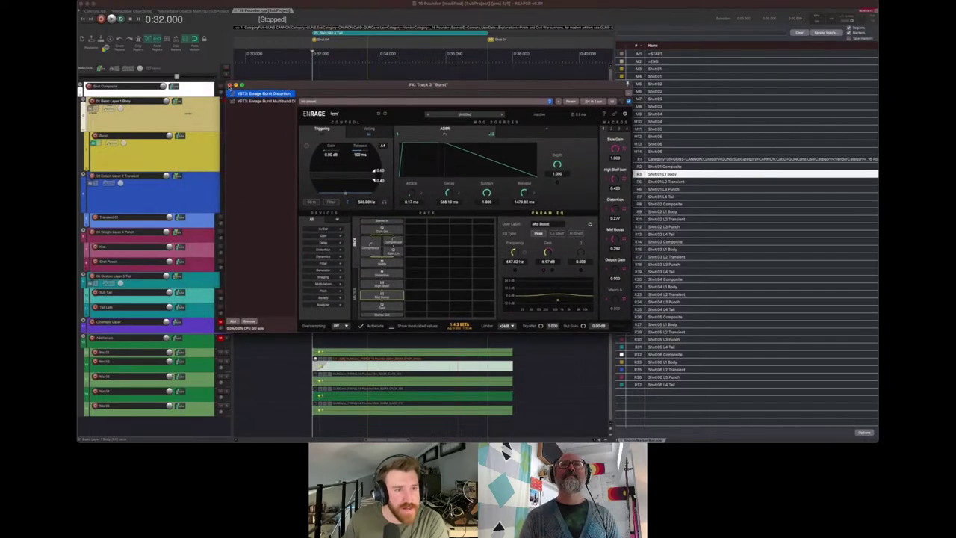
click(230, 86)
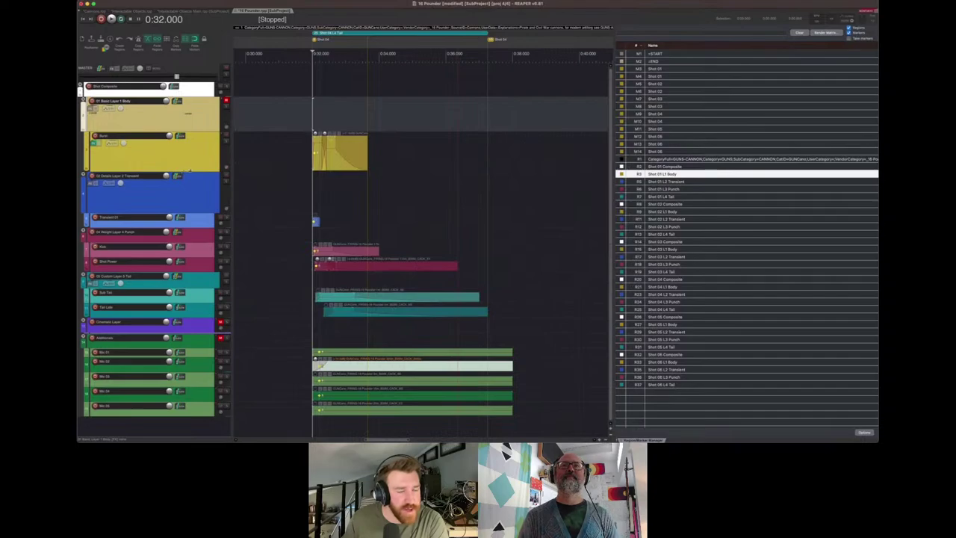
drag(190, 171, 190, 148)
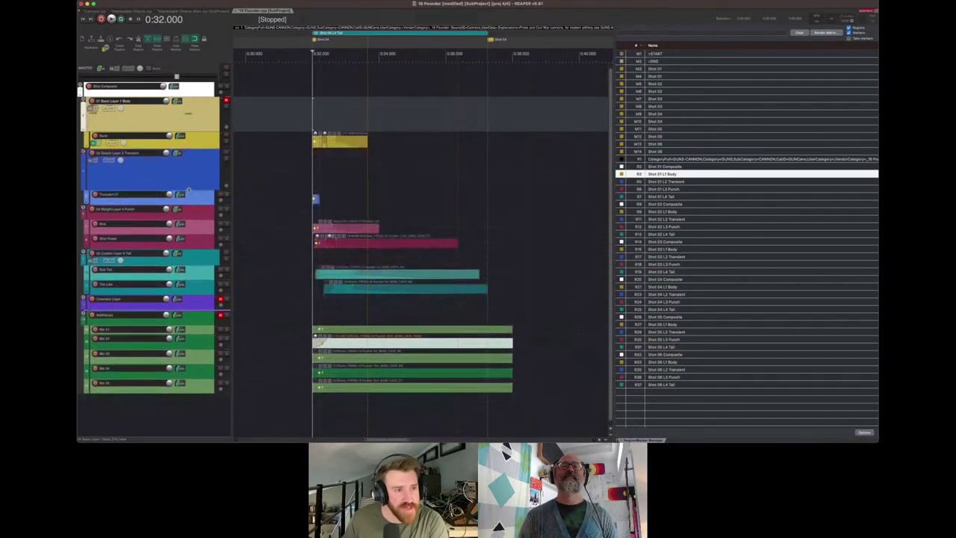
Shrink the Layer 2 Transient folder track and select the Mic 03 track
drag(189, 190, 189, 177)
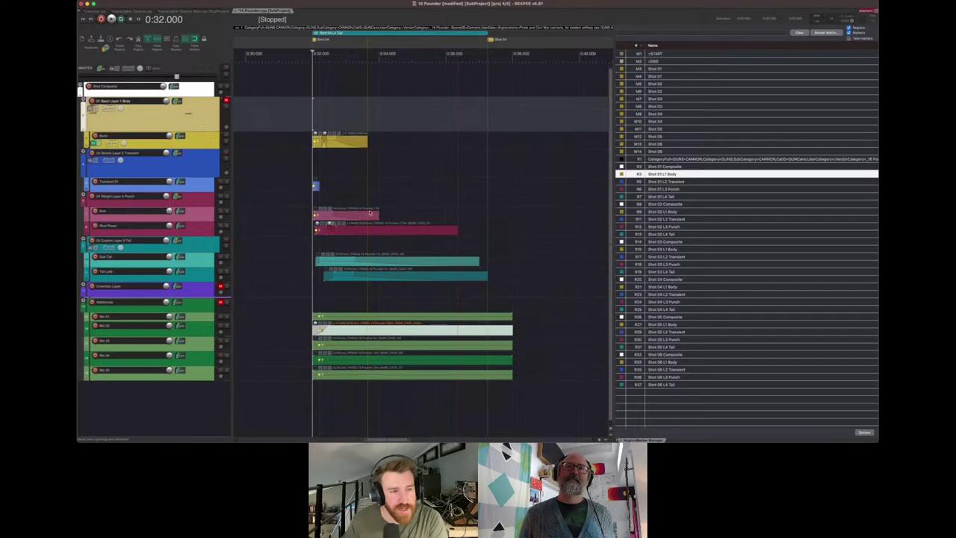
click(308, 215)
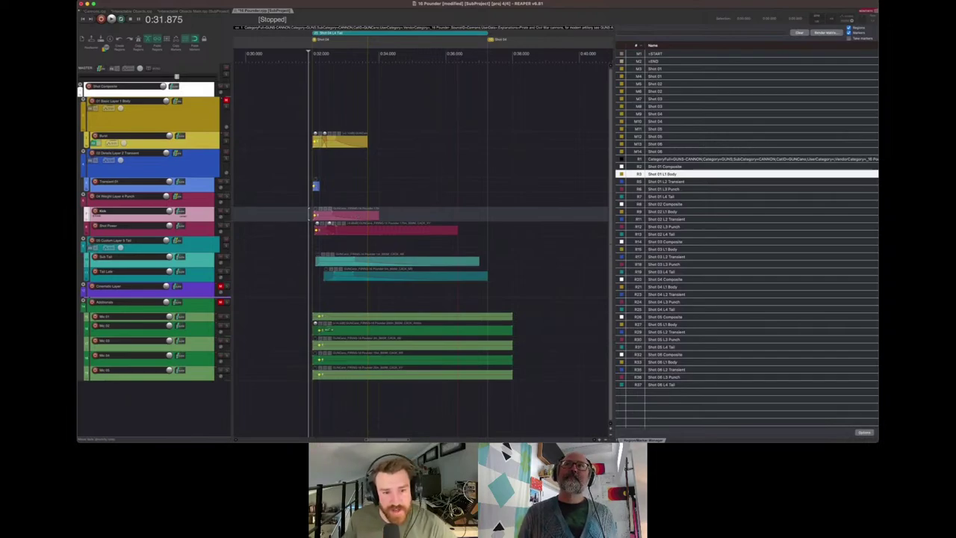
click(301, 346)
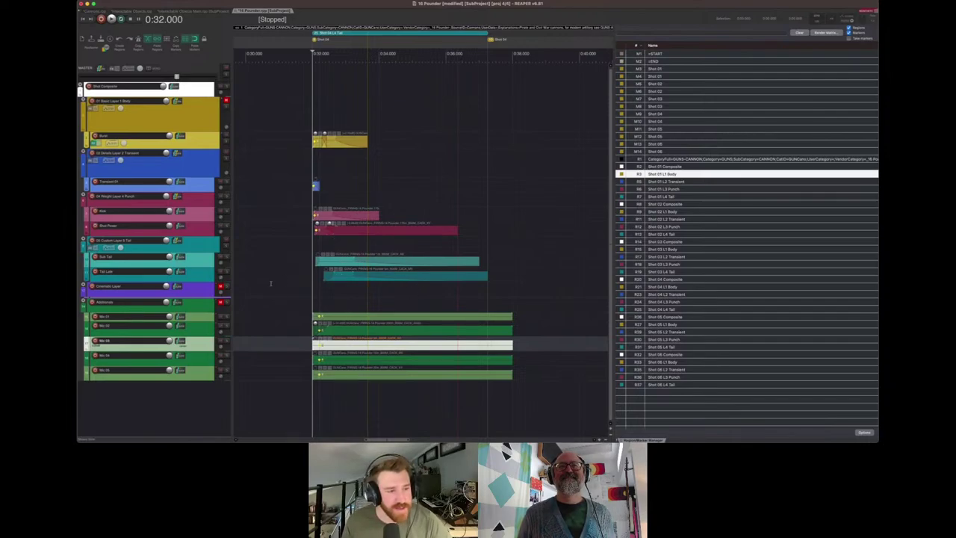
Select the Additionals folder and fully collapse its five mic tracks
click(206, 308)
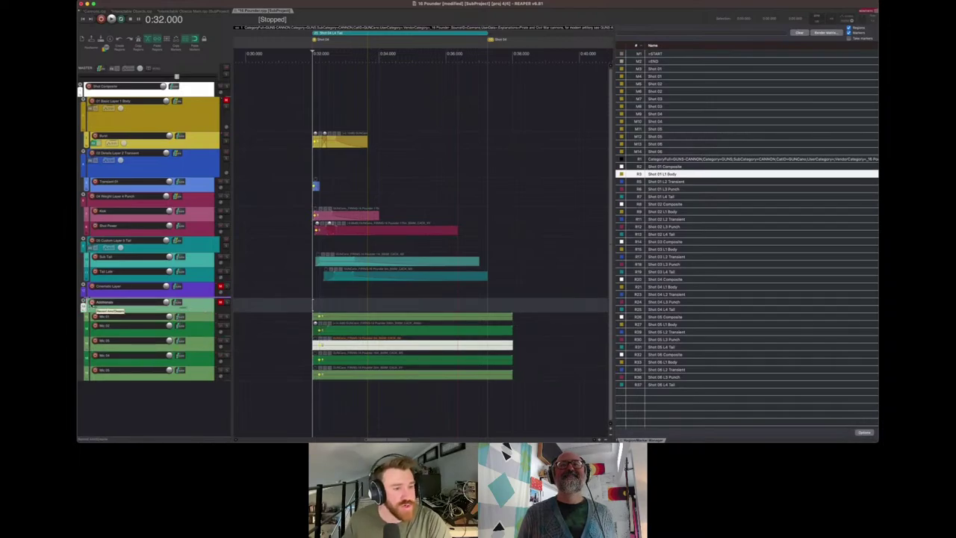
click(83, 306)
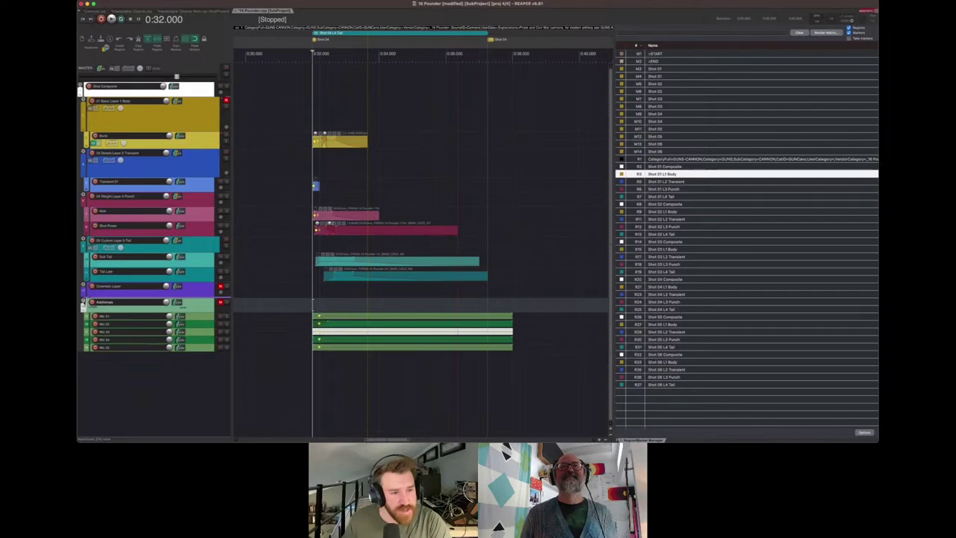
click(83, 306)
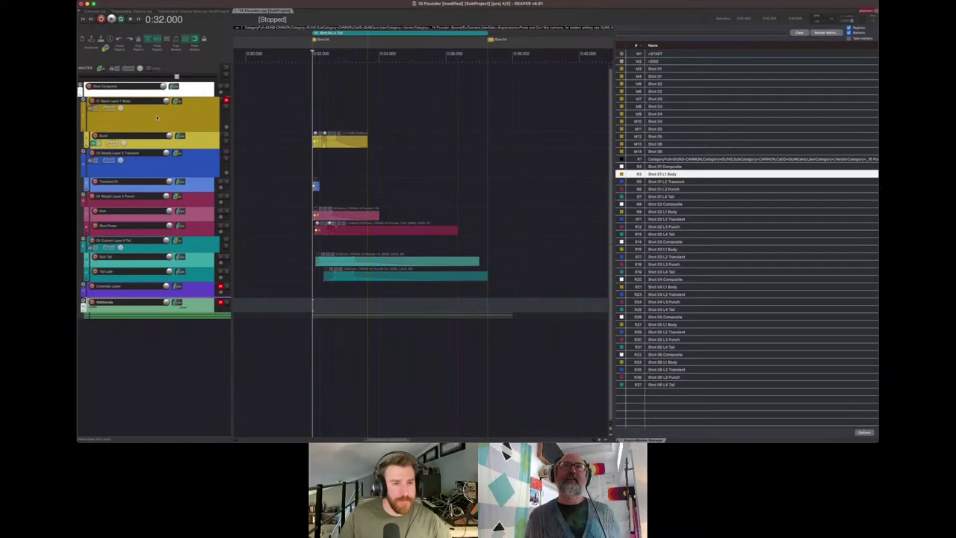
Close the 18 Pounder subproject and open the Impact Medium subproject from the Cannons project's timeline
click(270, 126)
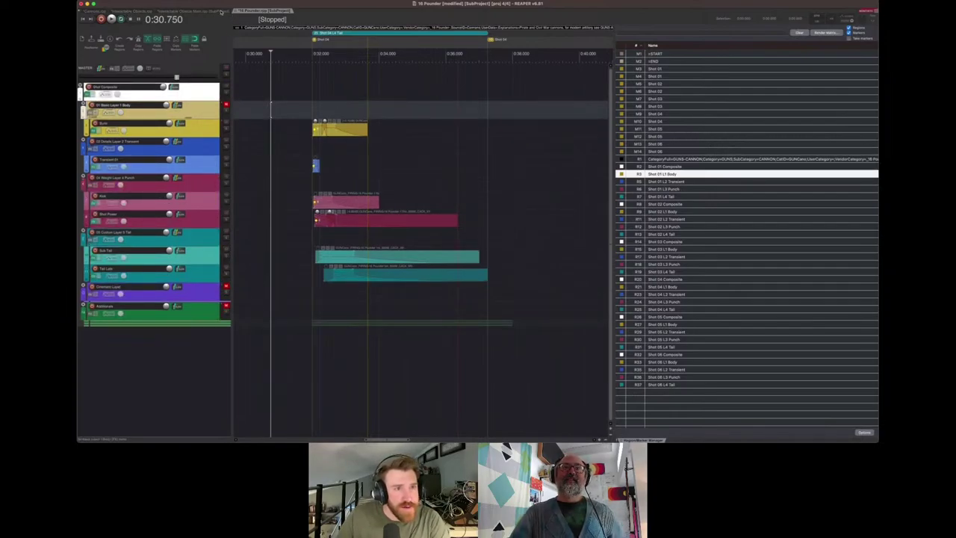
click(236, 12)
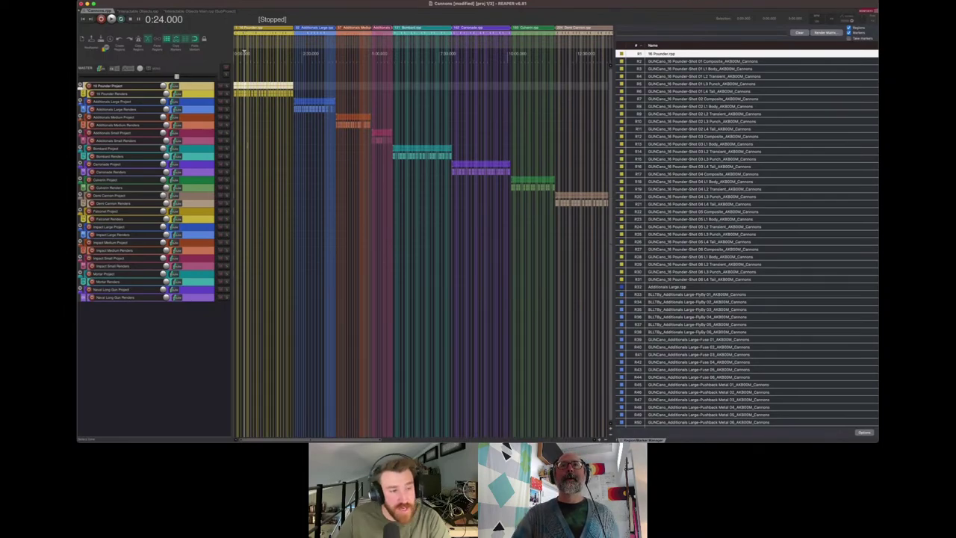
click(256, 226)
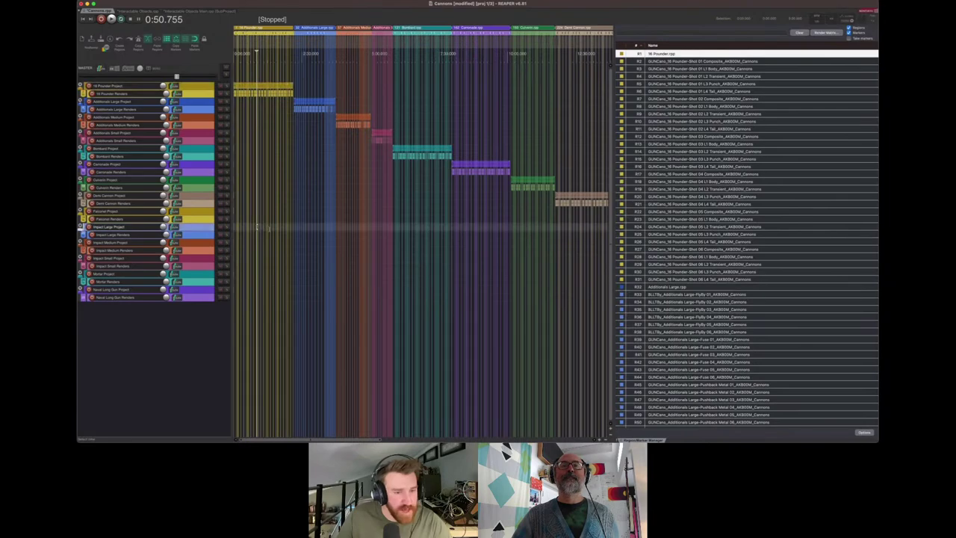
key(super+Right)
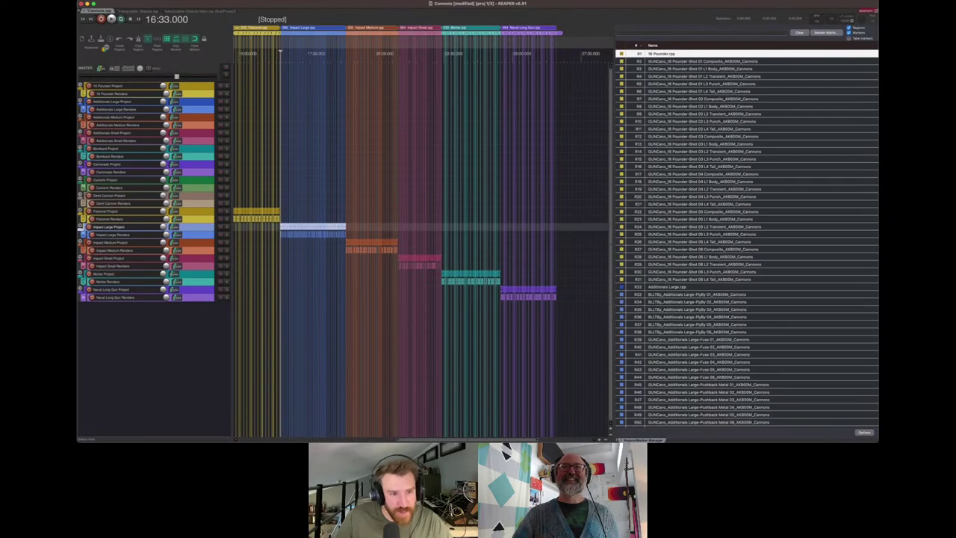
click(274, 227)
click(282, 227)
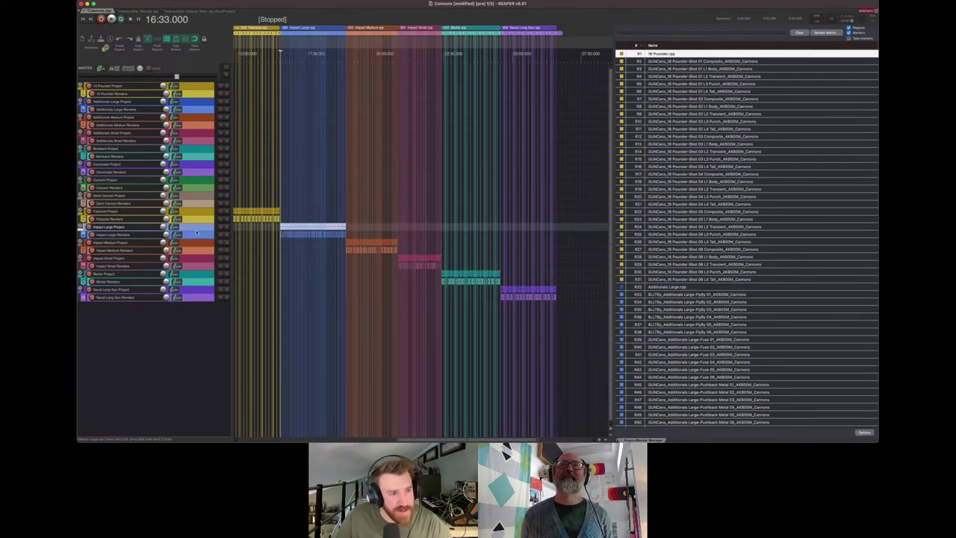
click(358, 246)
double_click(358, 246)
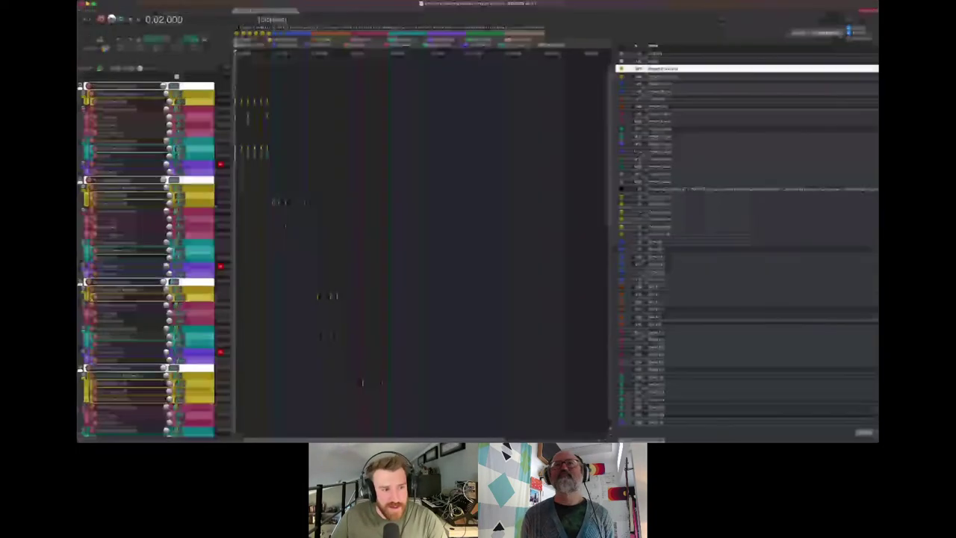
Examine the first concrete impact's layers and the track structure of the other material composites in the Impact Medium subproject
scroll(259, 172, up, 12)
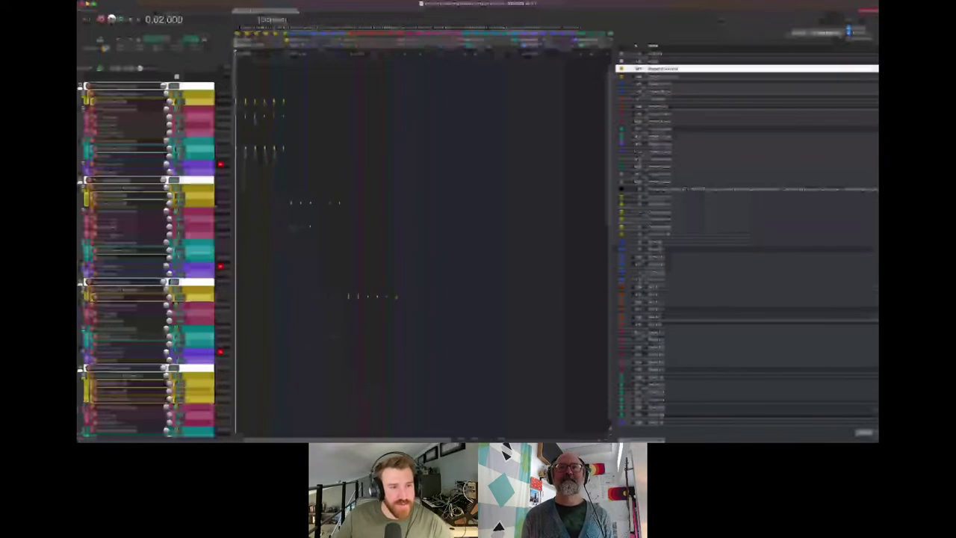
scroll(259, 172, up, 6)
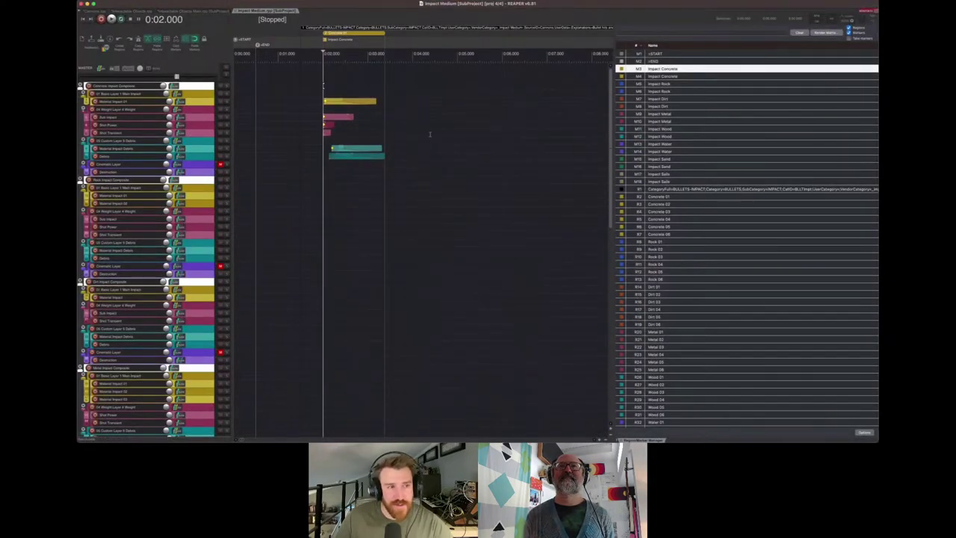
scroll(205, 185, down, 10)
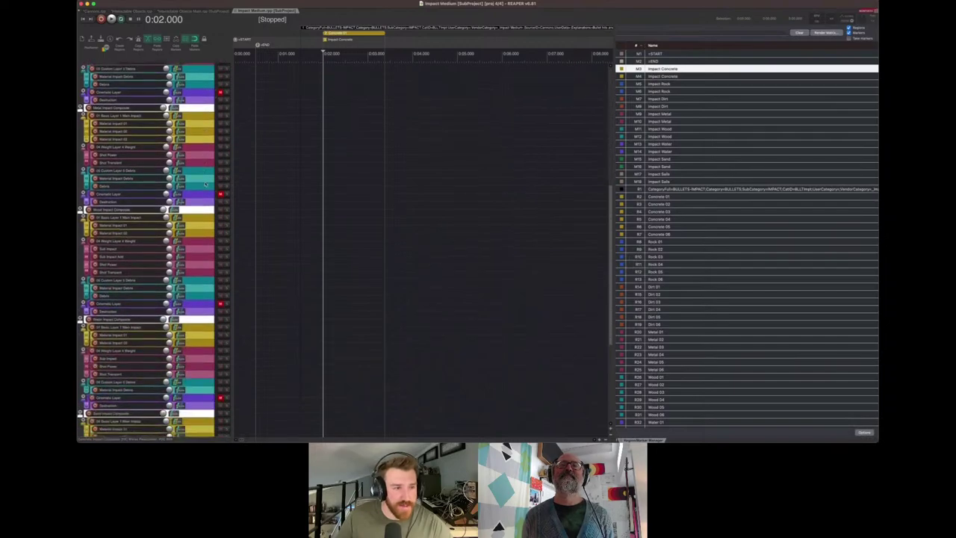
scroll(205, 185, down, 10)
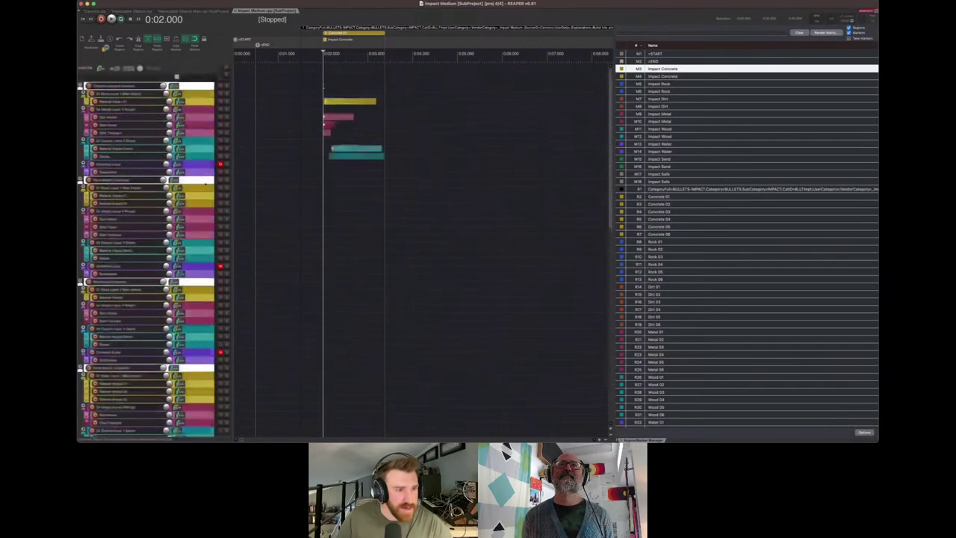
scroll(206, 187, down, 8)
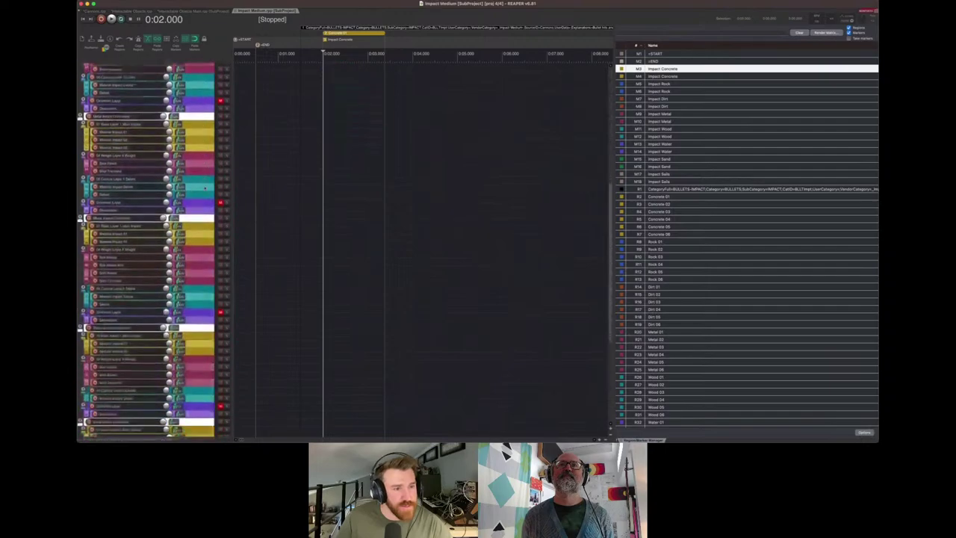
scroll(206, 187, down, 10)
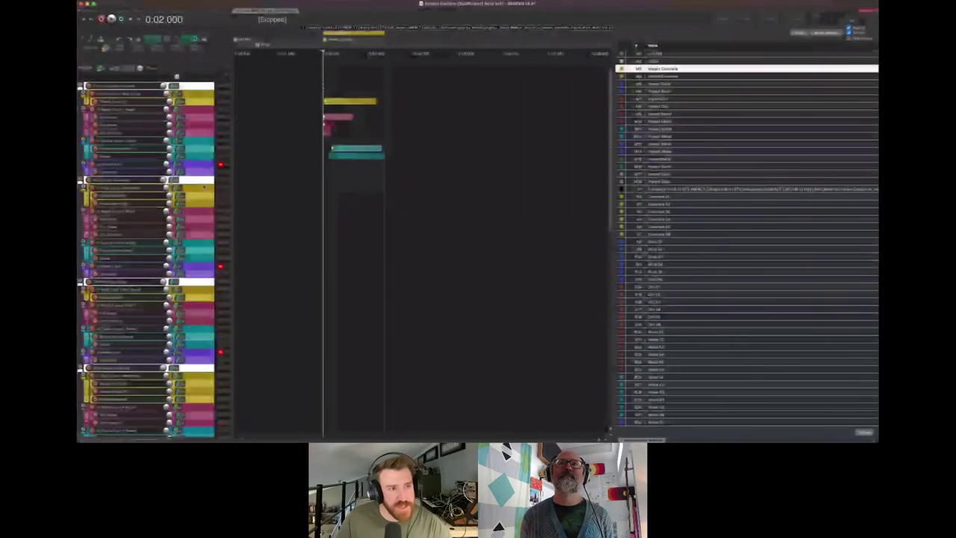
Survey how the concrete, rock and dirt impact variations are laid out along the Impact Medium timeline
click(357, 188)
scroll(357, 192, down, 5)
scroll(355, 192, down, 8)
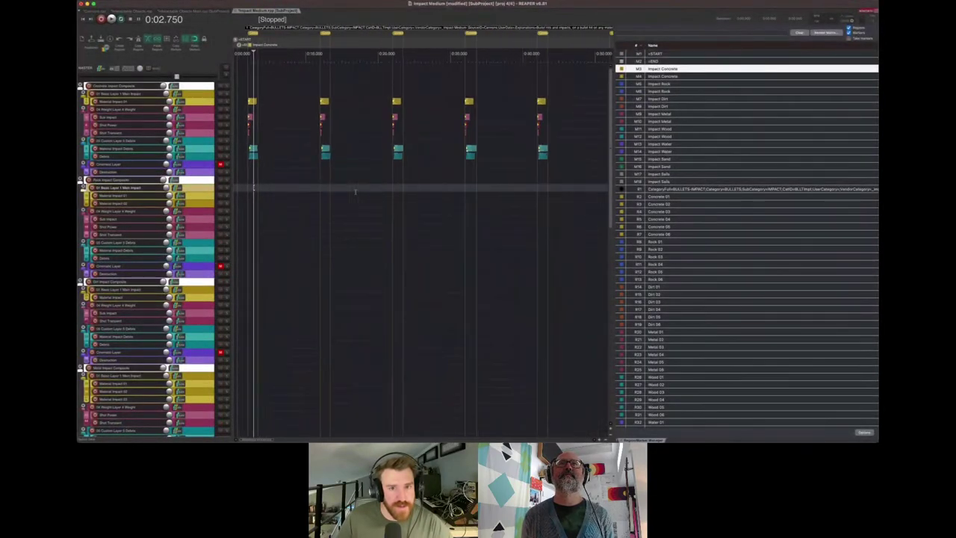
scroll(314, 174, down, 2)
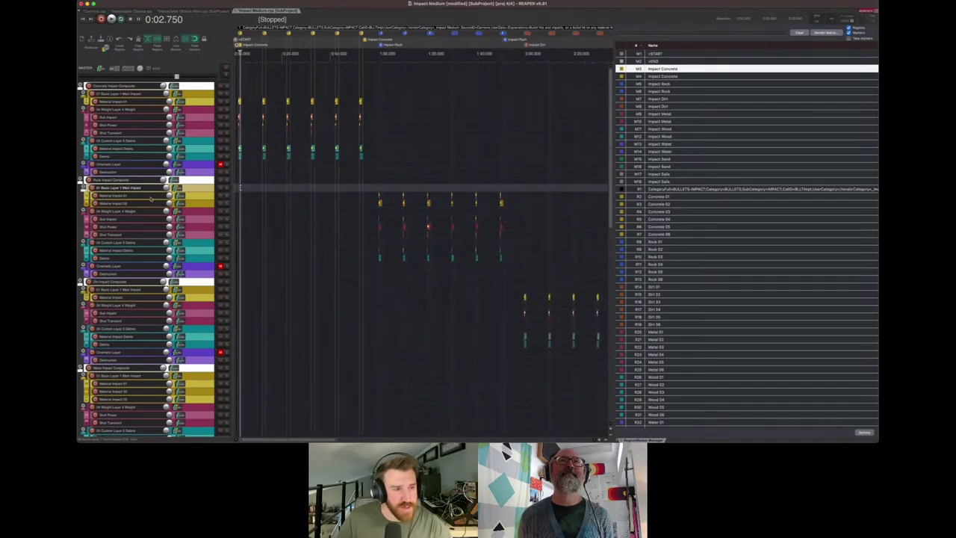
Solo the last composite track in the track list, the Sails Impact Composite
scroll(123, 196, down, 6)
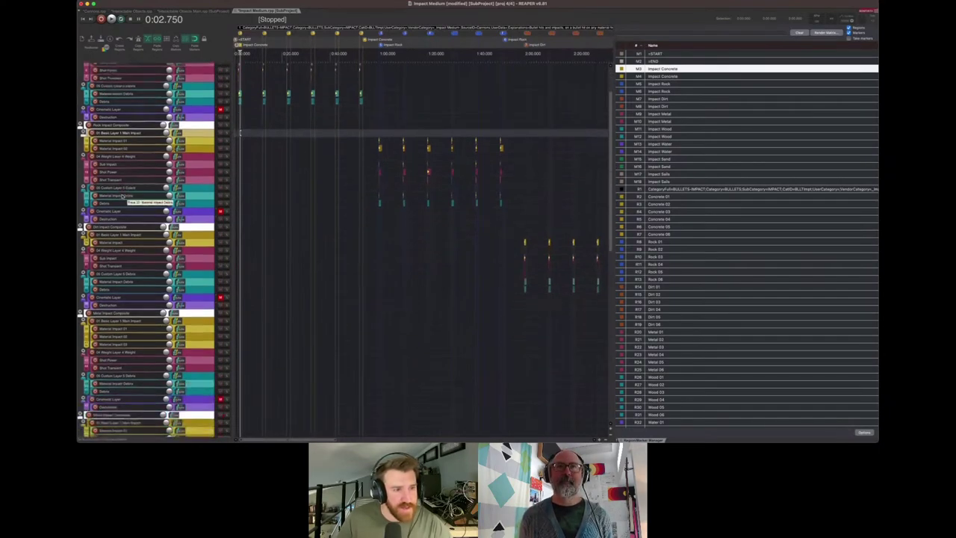
scroll(123, 195, down, 5)
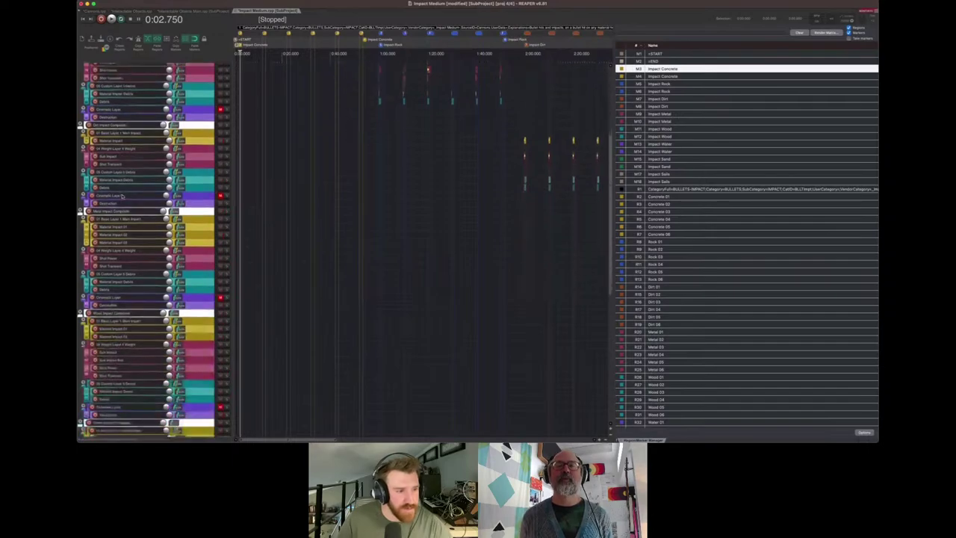
scroll(123, 195, down, 15)
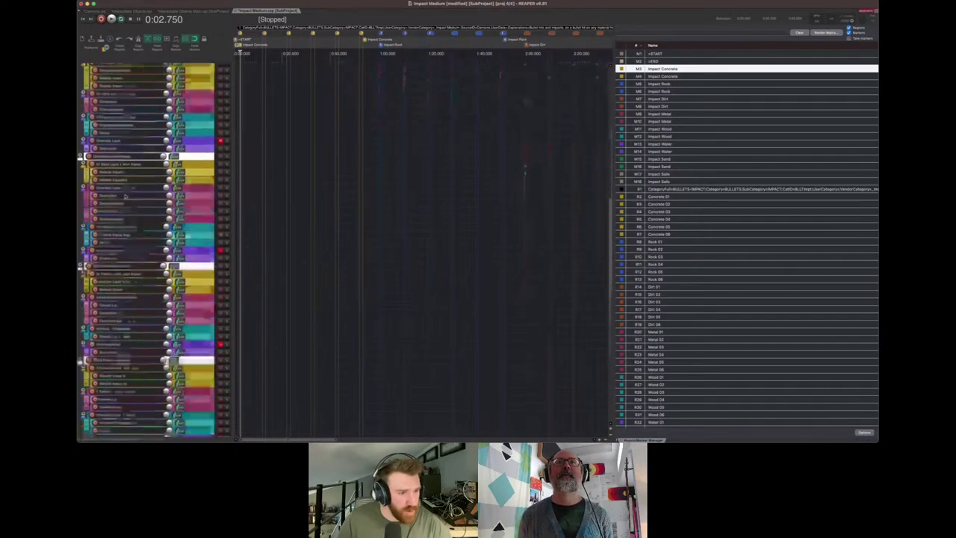
scroll(149, 250, down, 2)
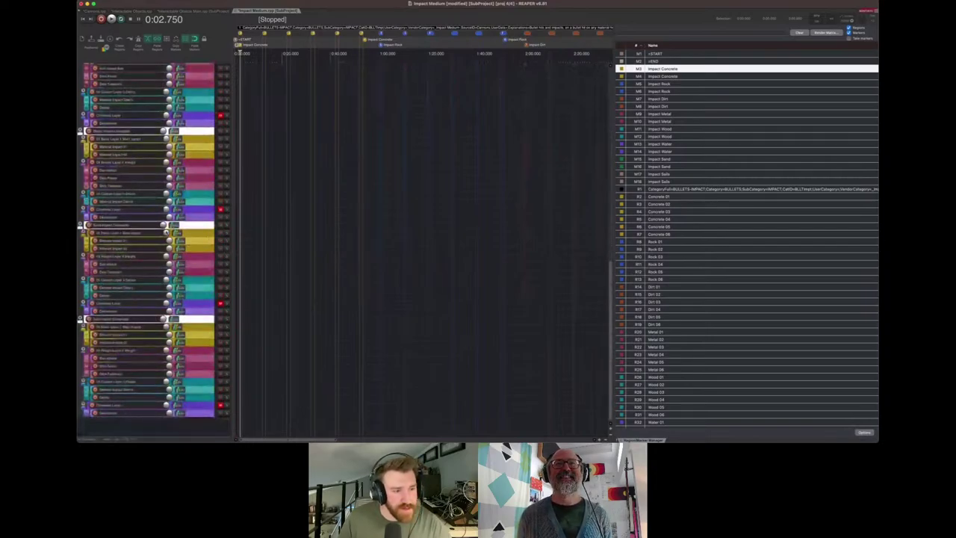
click(207, 321)
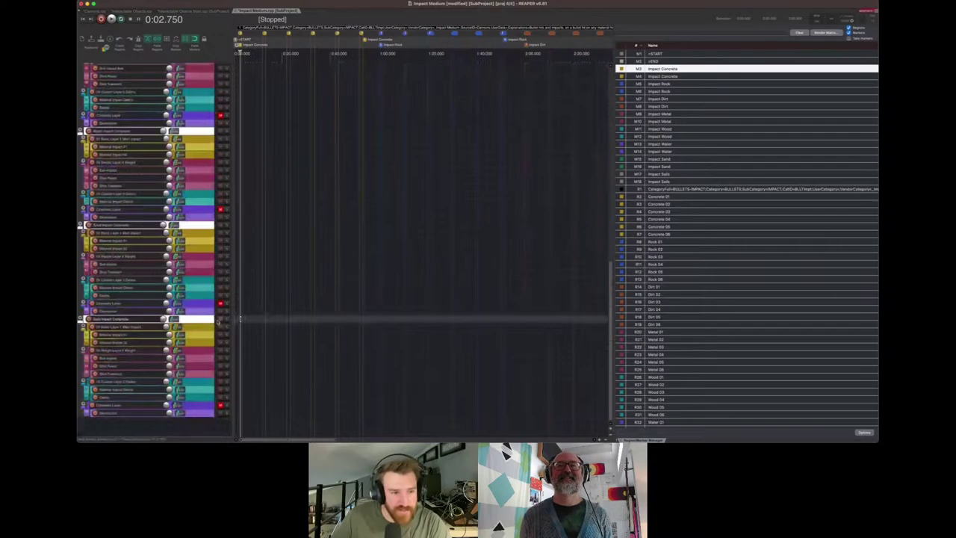
click(227, 322)
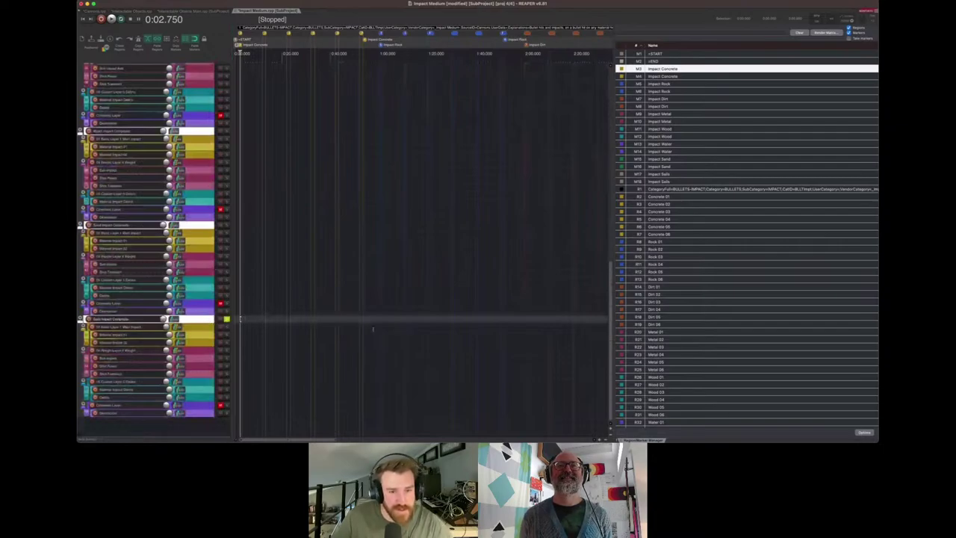
Place the edit cursor at 6:59.875, just before the first Sails impact clips
scroll(238, 318, down, 10)
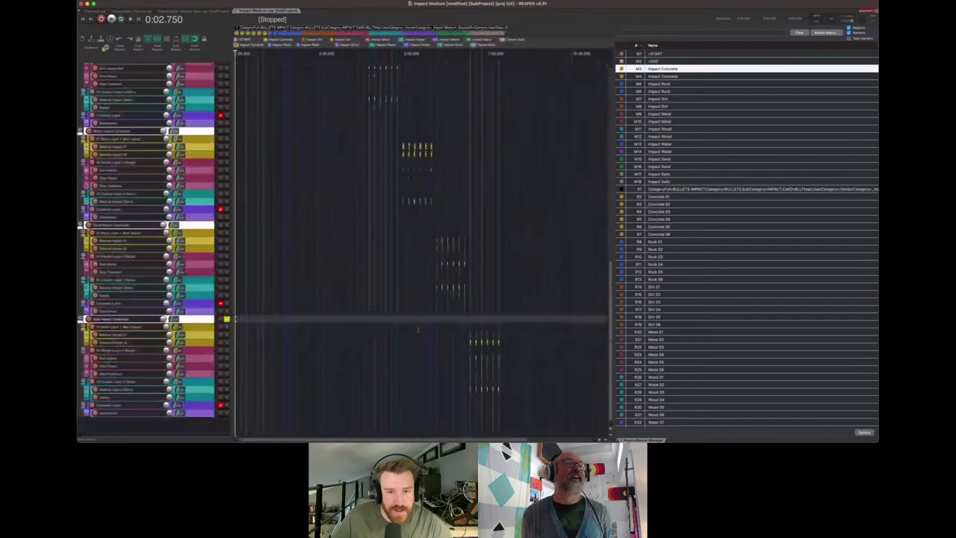
click(471, 320)
scroll(471, 321, up, 6)
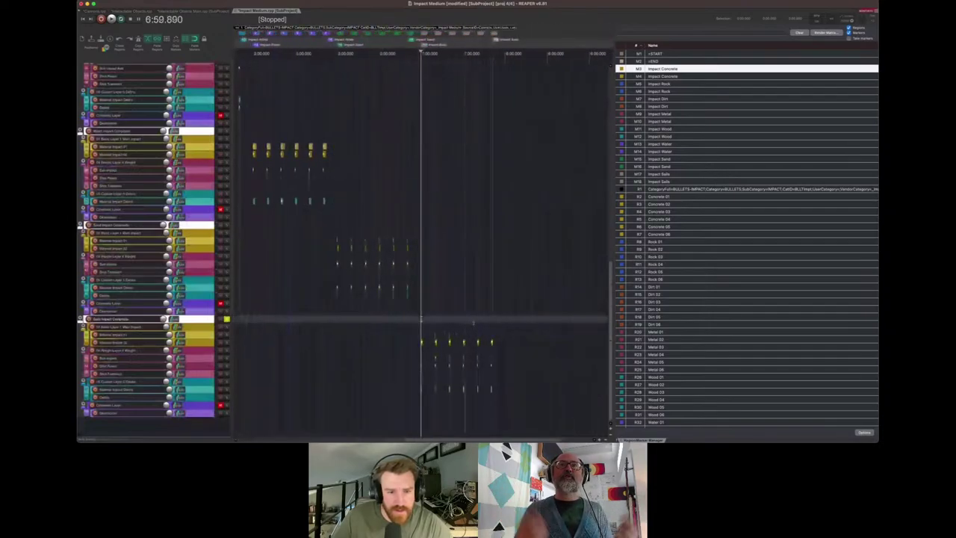
scroll(472, 321, up, 8)
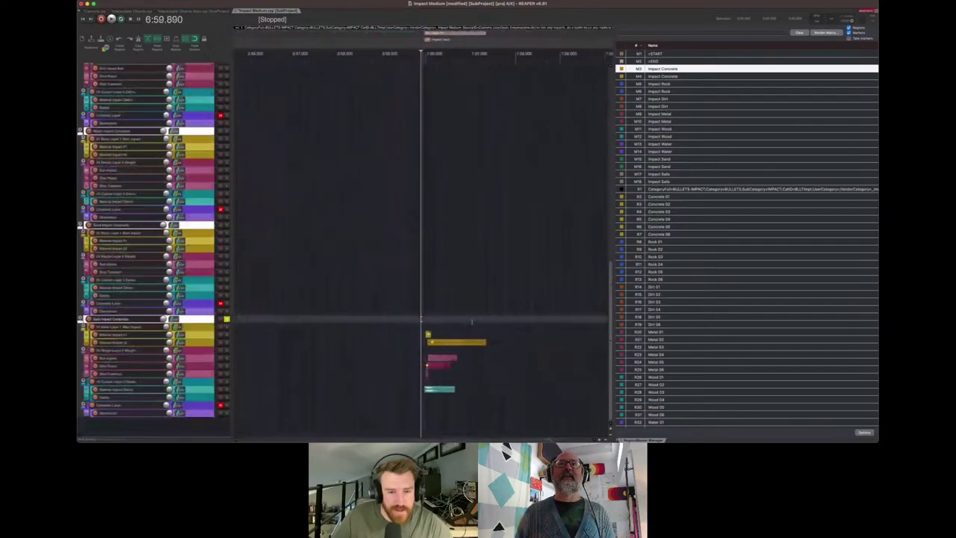
scroll(472, 321, up, 2)
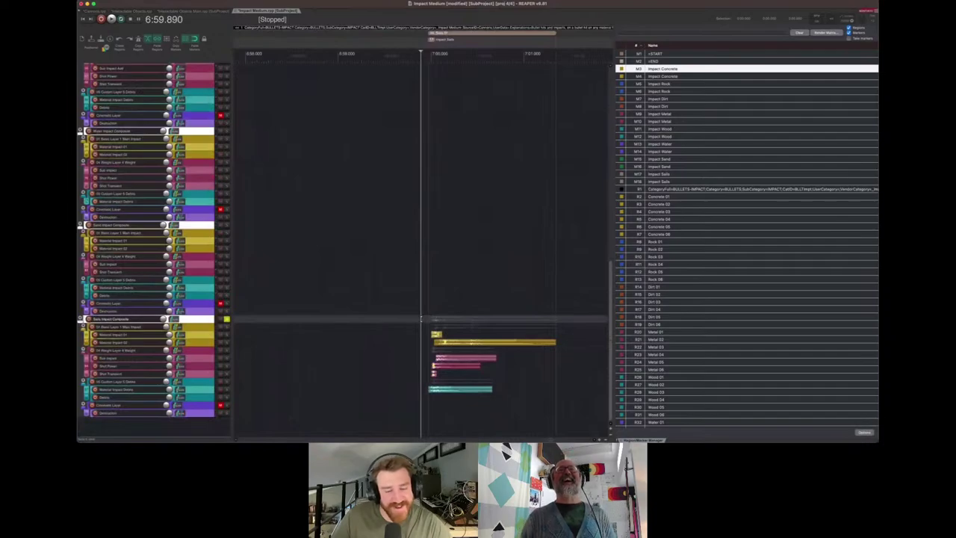
scroll(471, 321, down, 2)
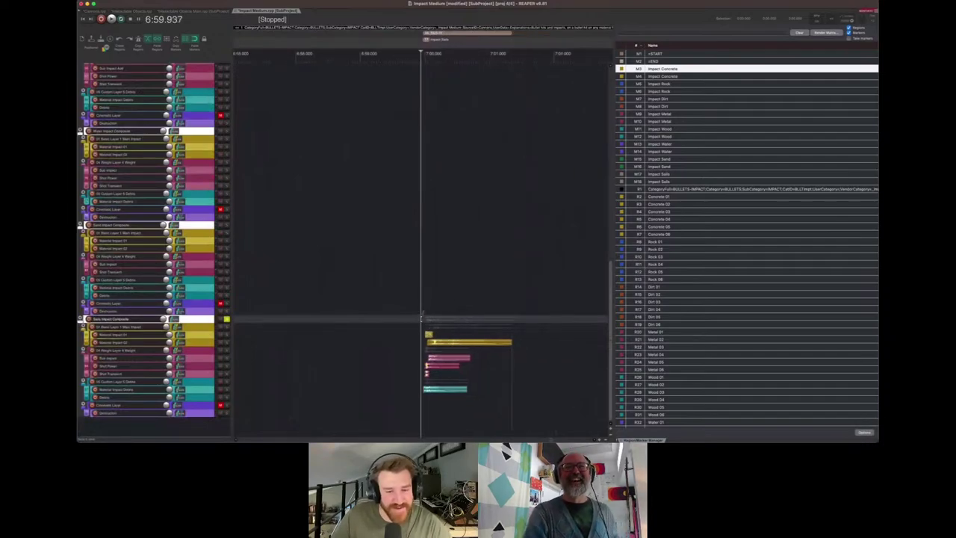
scroll(423, 314, up, 2)
scroll(414, 314, right, 3)
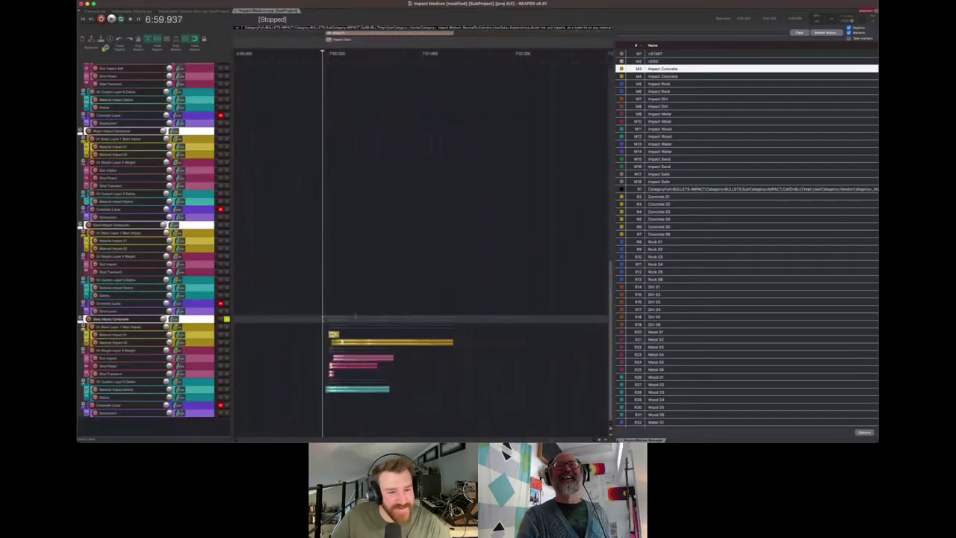
click(317, 320)
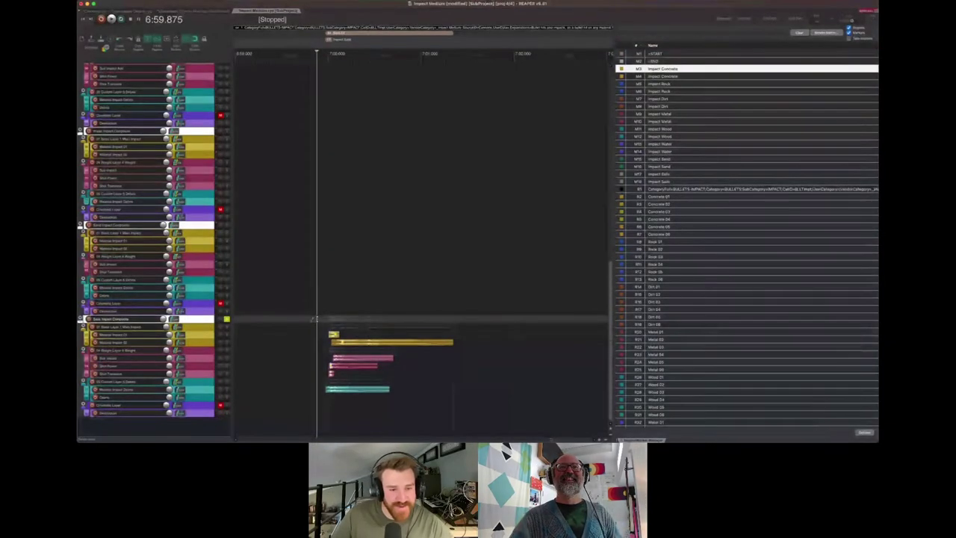
click(320, 320)
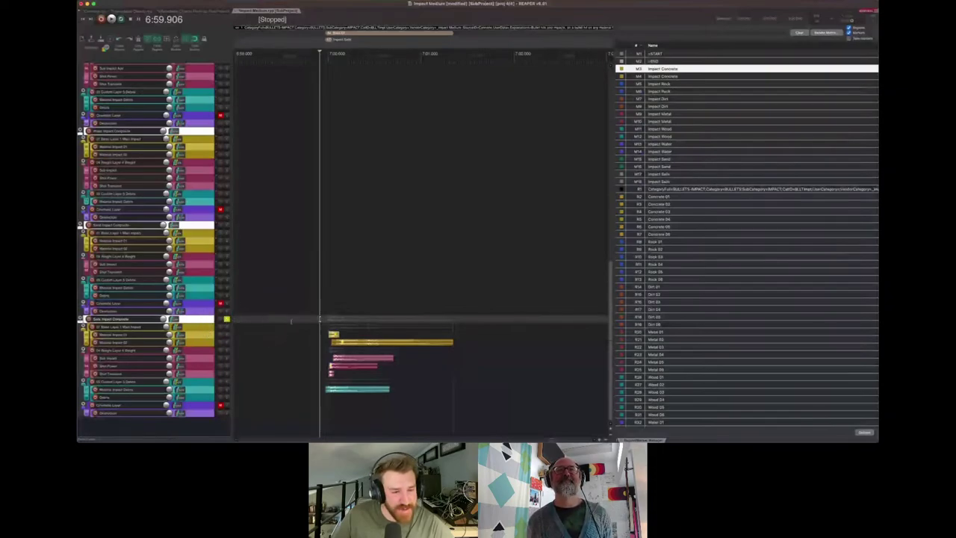
click(316, 319)
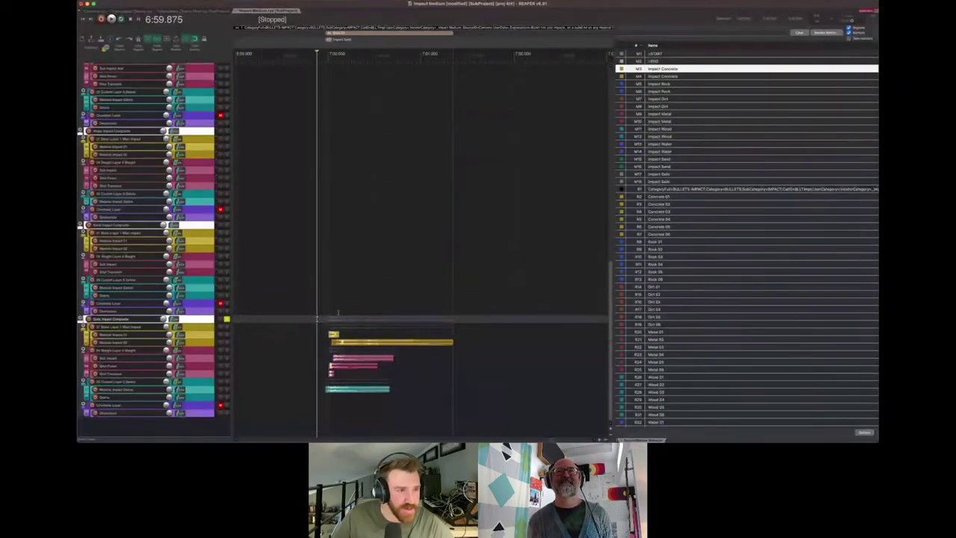
Play back the first Sails impact with all layers of the soloed composite from 6:59.875
scroll(198, 253, down, 10)
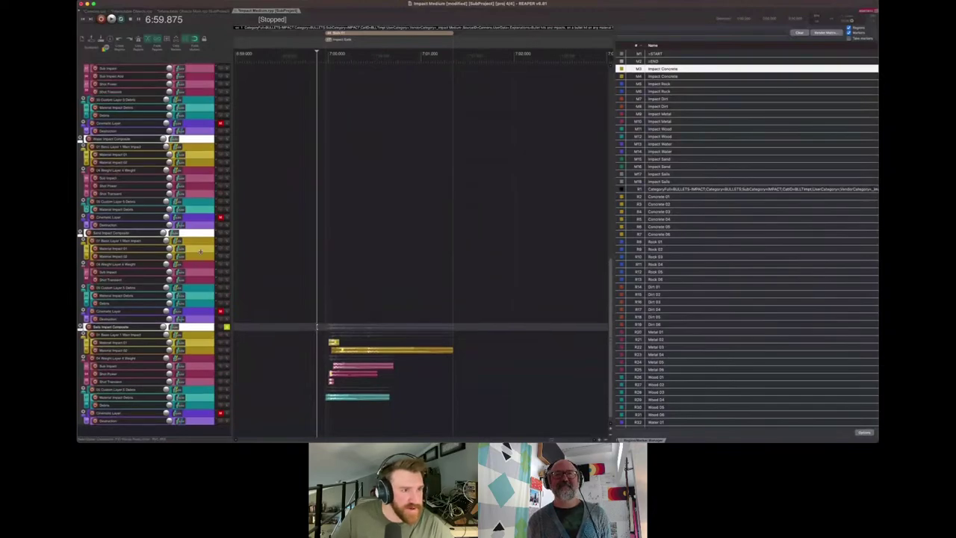
scroll(200, 252, down, 10)
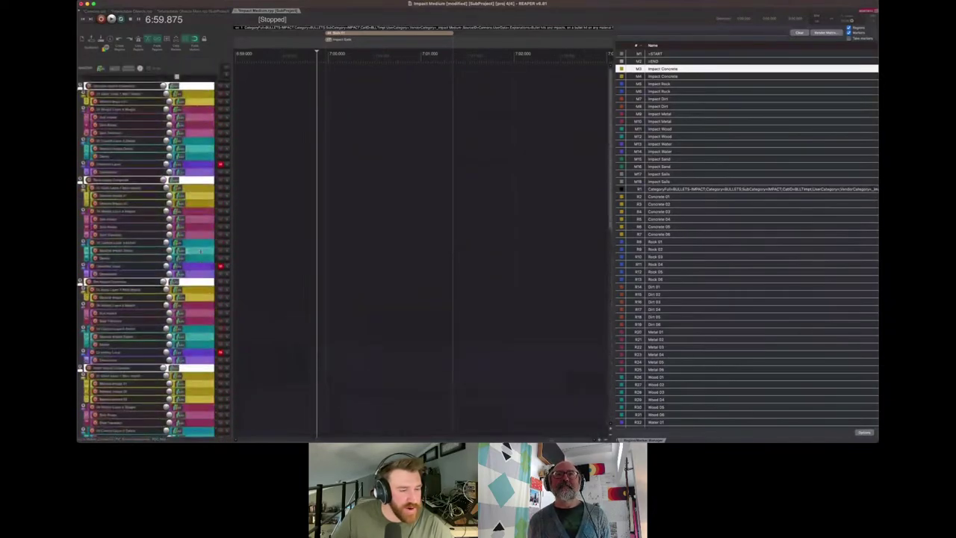
scroll(202, 230, down, 1)
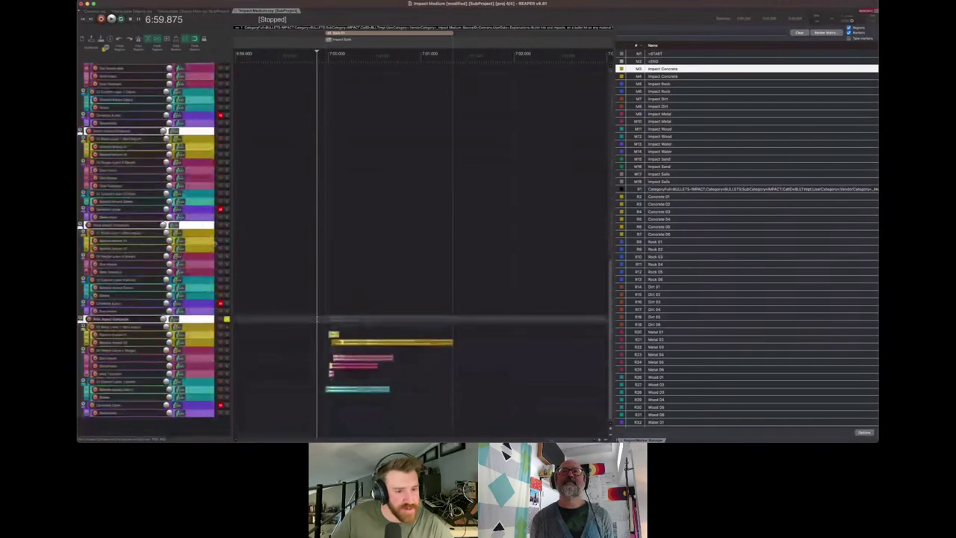
scroll(327, 321, down, 3)
scroll(327, 321, up, 8)
key(space)
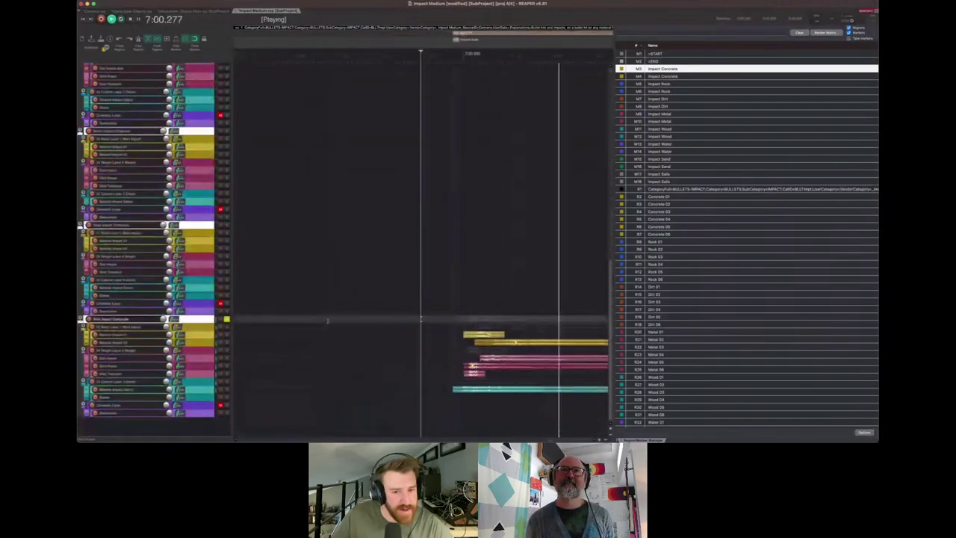
key(space)
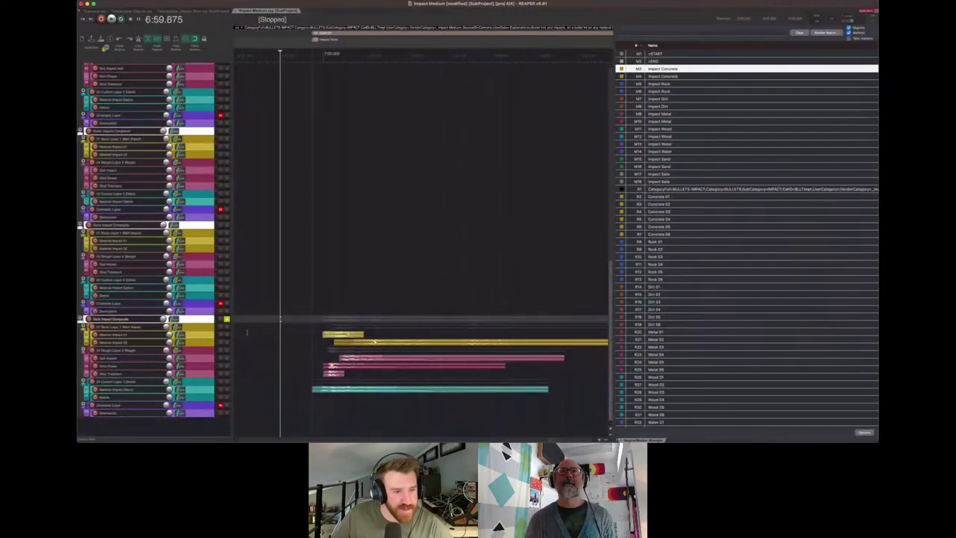
Enlarge the track heights and play the first Sails impact from 6:59.437
scroll(253, 334, up, 5)
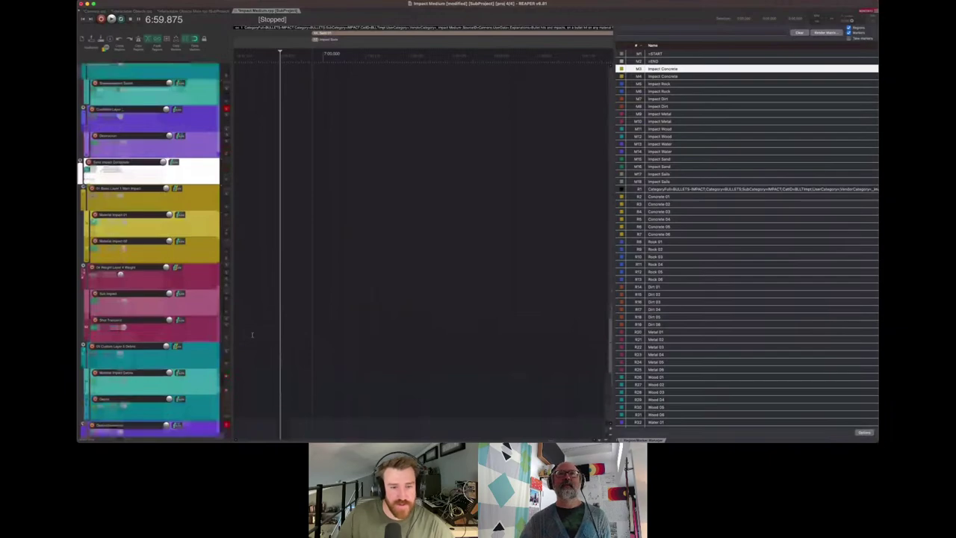
scroll(253, 335, down, 8)
scroll(252, 335, up, 4)
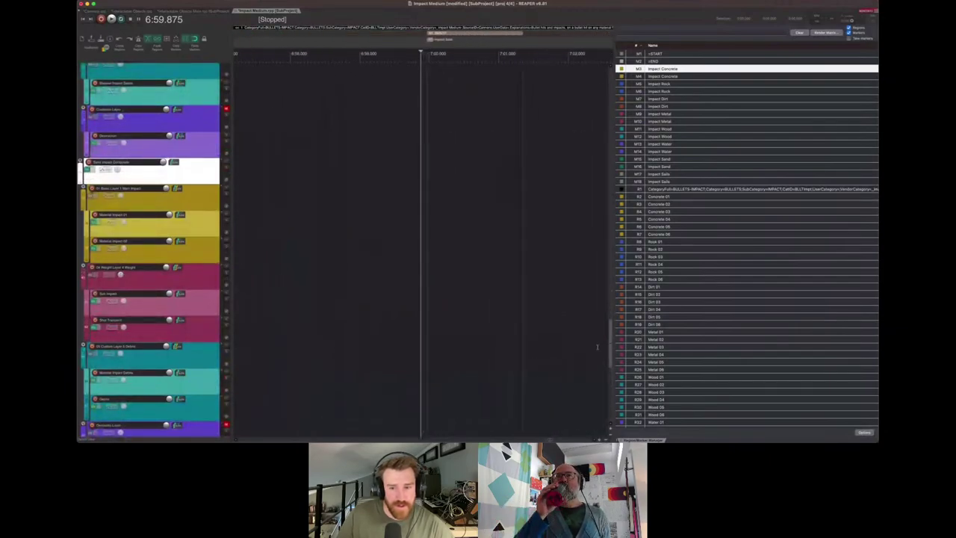
drag(610, 347, 610, 401)
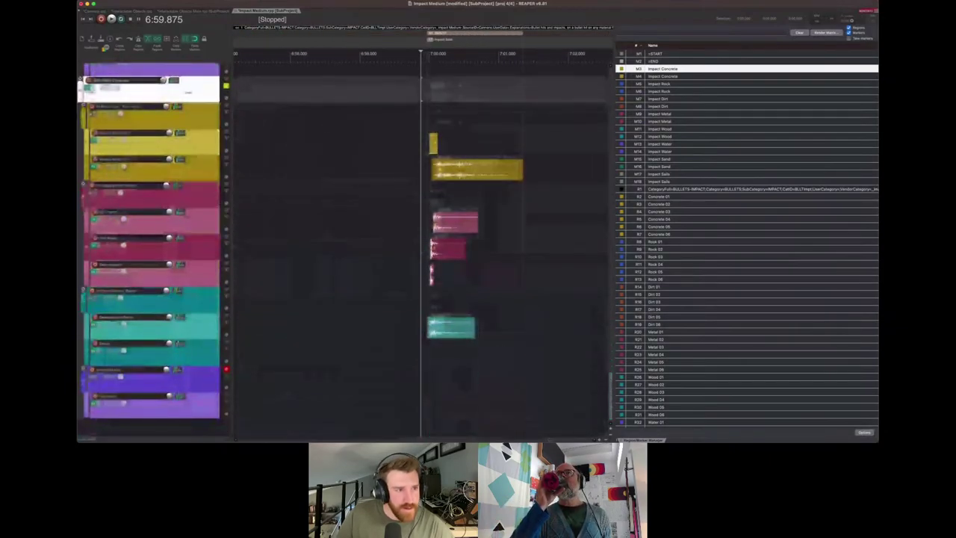
click(391, 189)
key(space)
key(space)
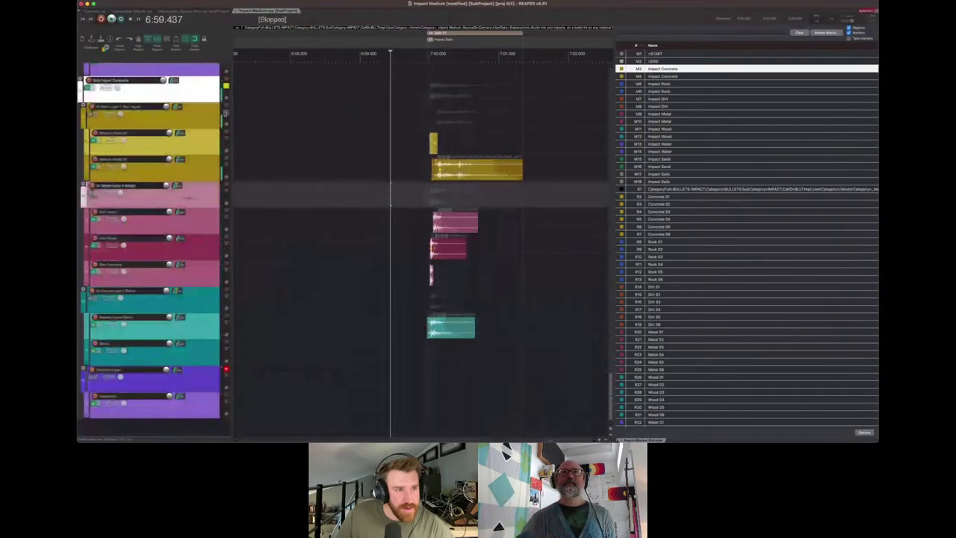
Audition the soloed Main Impact layer of the Sails composite, including a playback from 6:59.843
key(space)
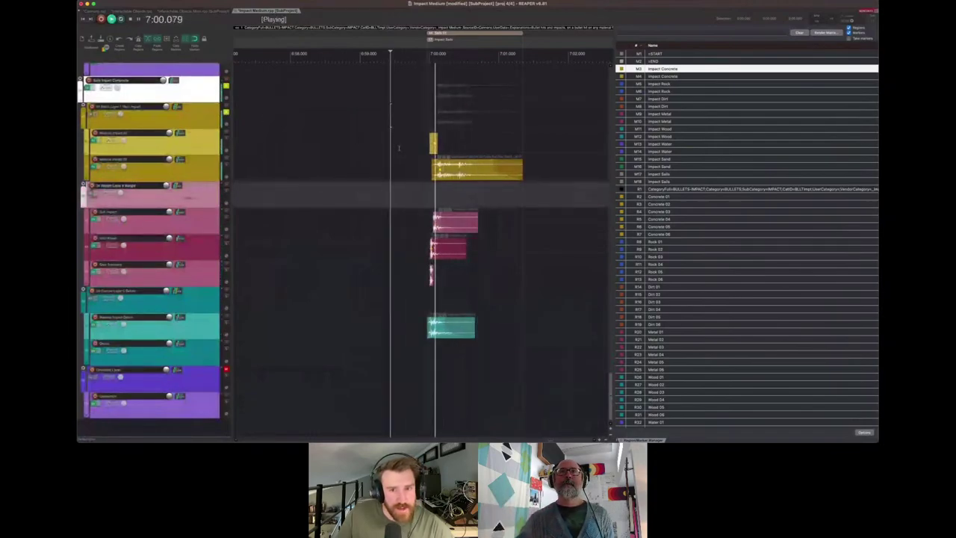
key(space)
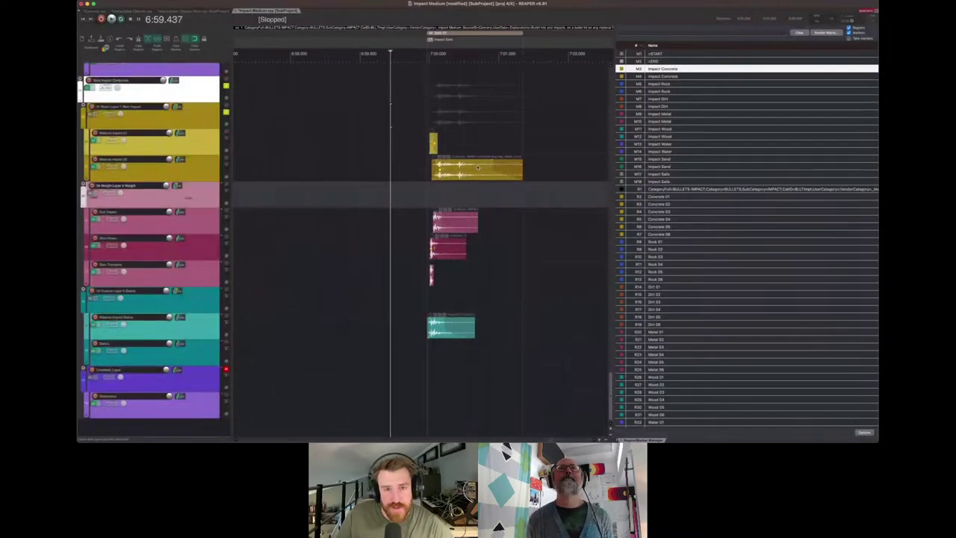
click(481, 172)
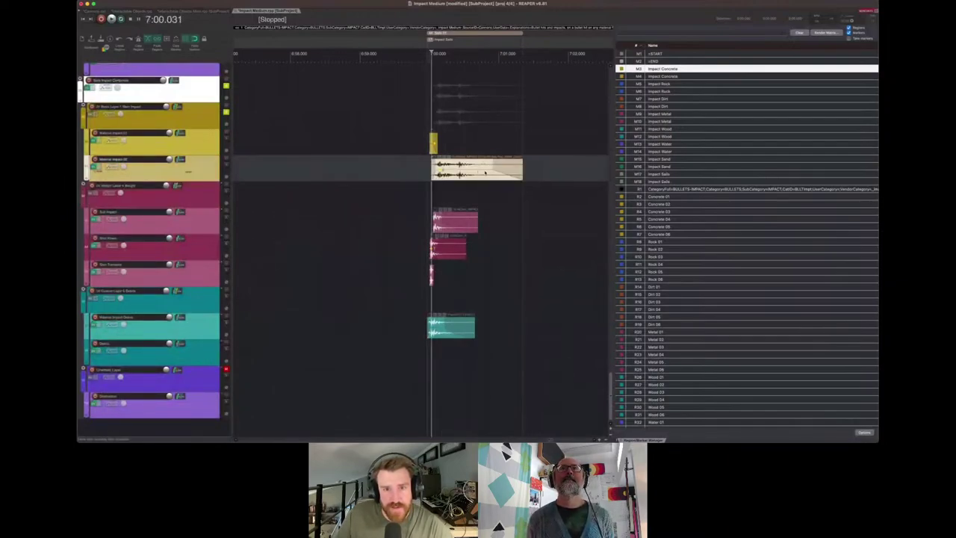
scroll(485, 172, up, 3)
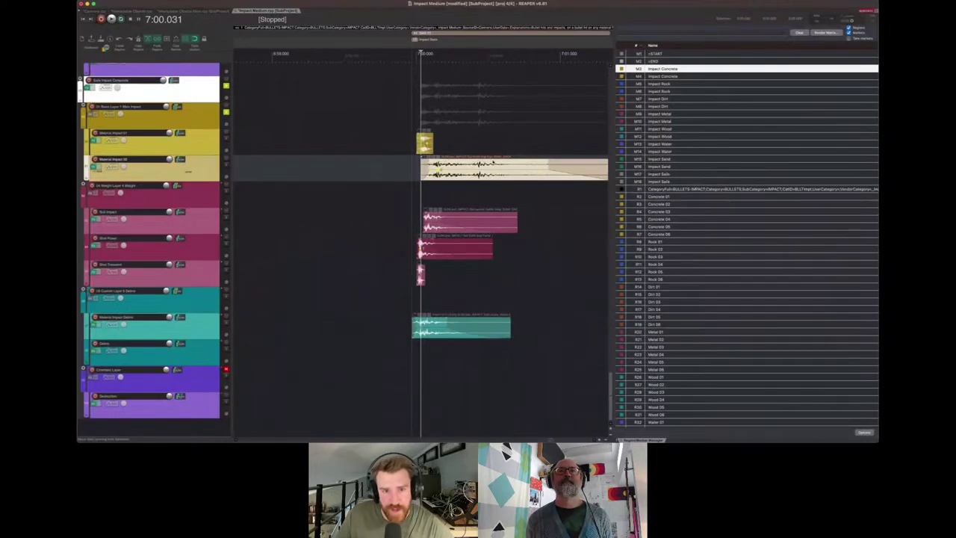
click(392, 166)
key(space)
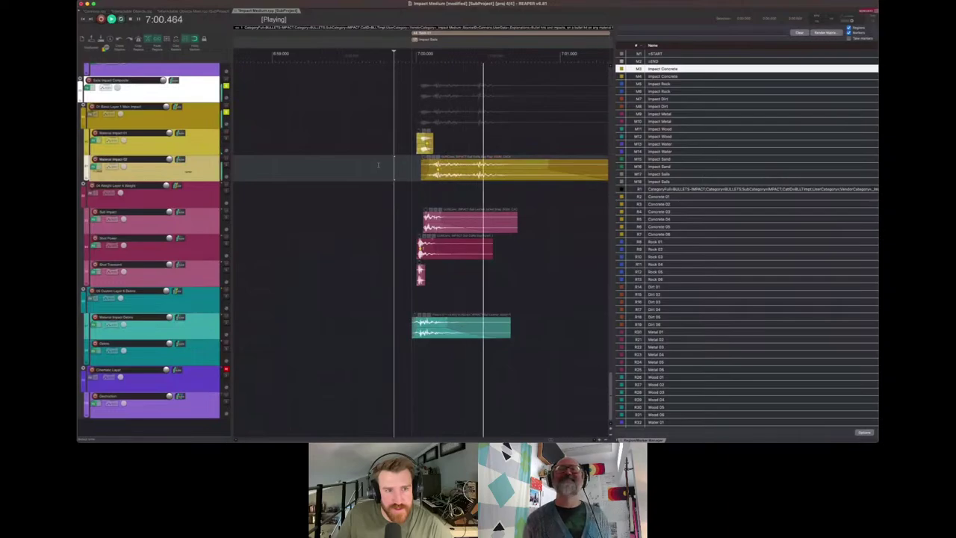
key(space)
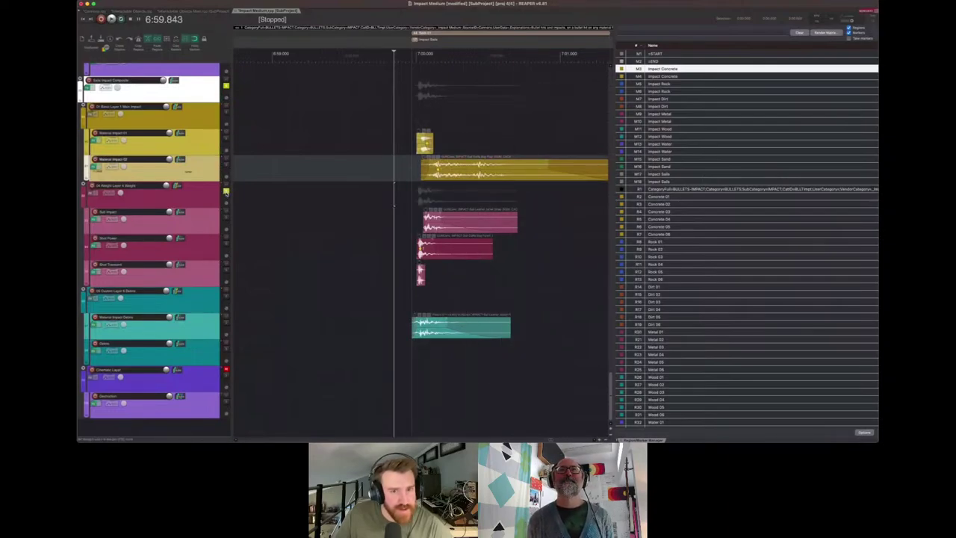
Audition the Weight layer and the Debris layer of the Sails composite, soloing each in turn from 6:59.843
key(space)
key(space)
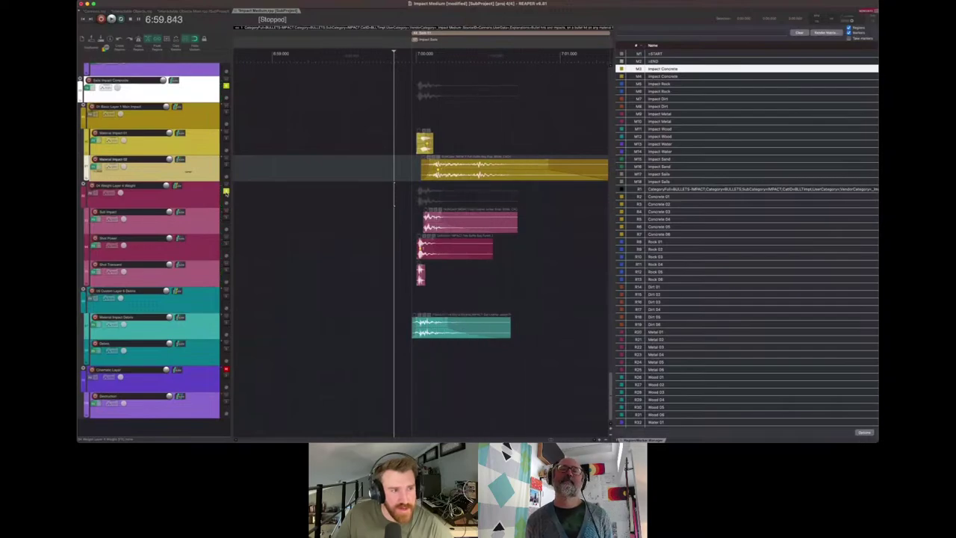
key(space)
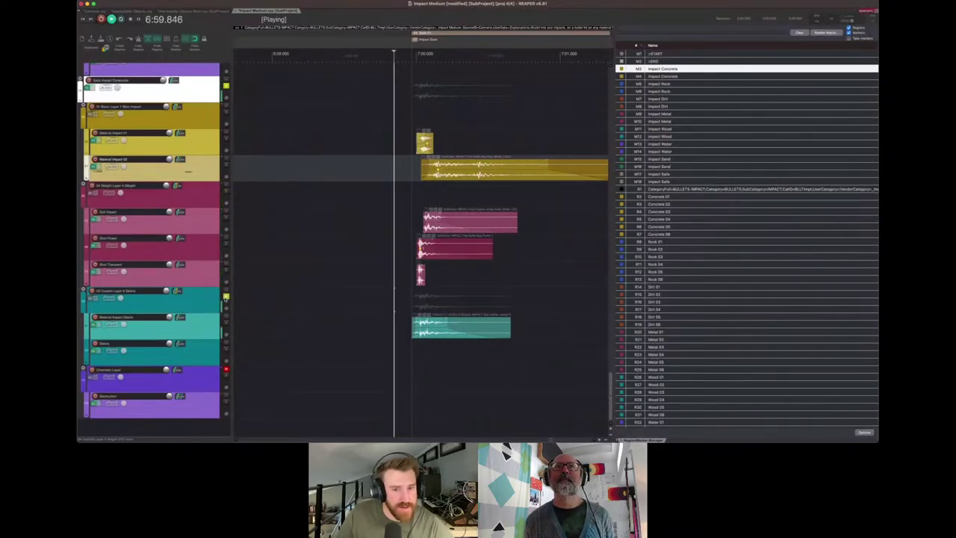
key(space)
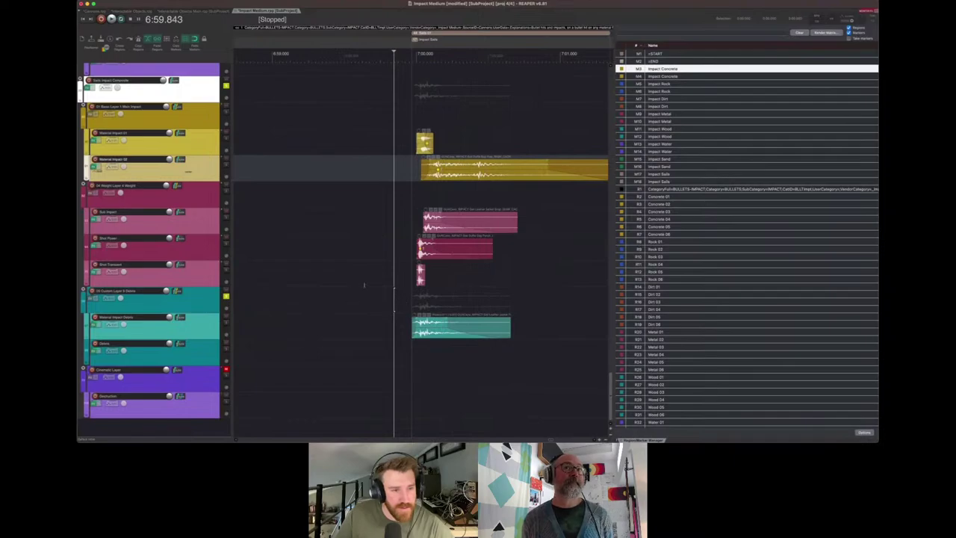
key(space)
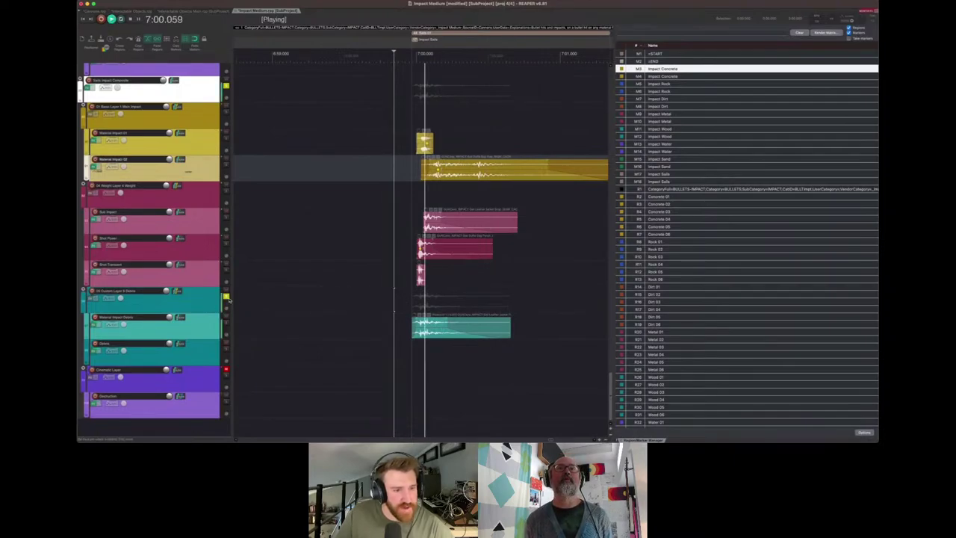
key(space)
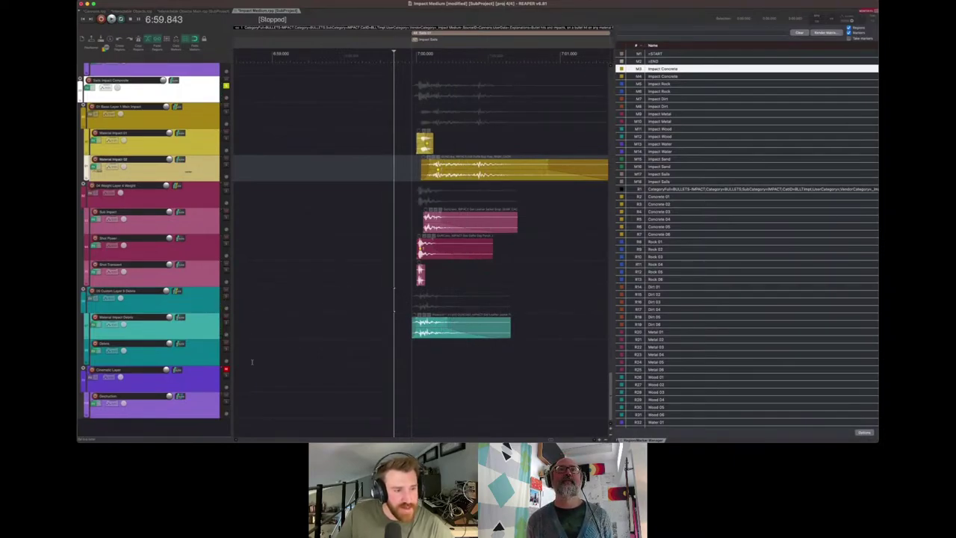
Unmute the Cinematic Layer of the Sails composite and inspect the Enrage effects on its Destruction track
click(201, 380)
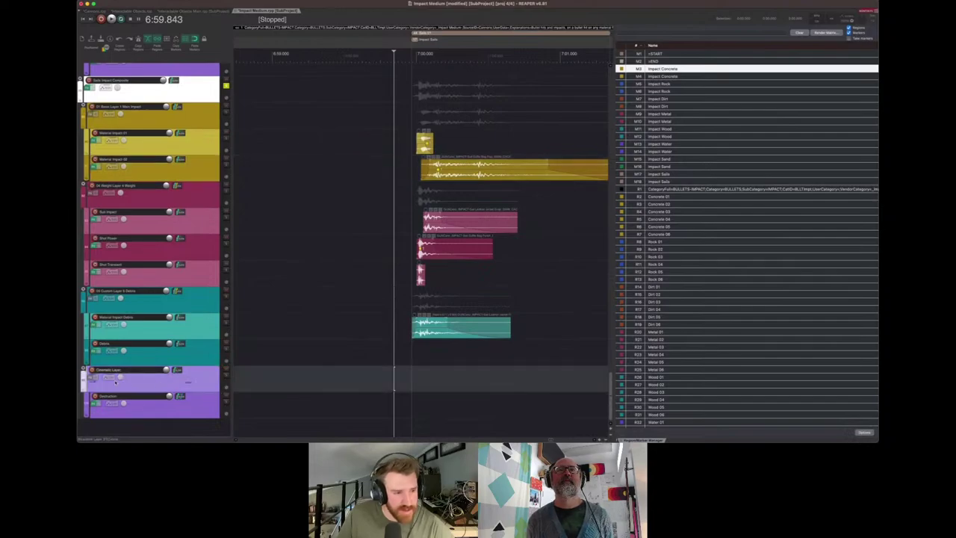
click(141, 412)
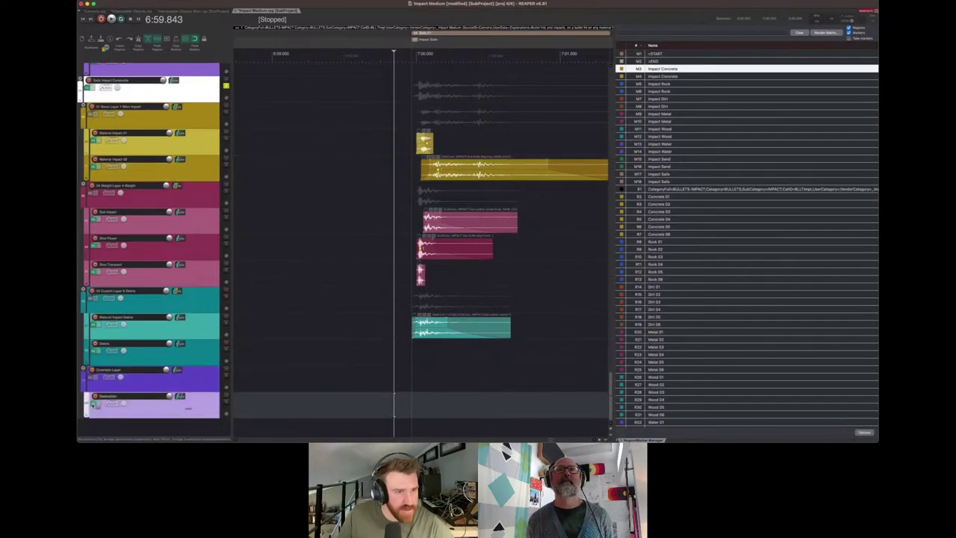
click(94, 404)
click(306, 145)
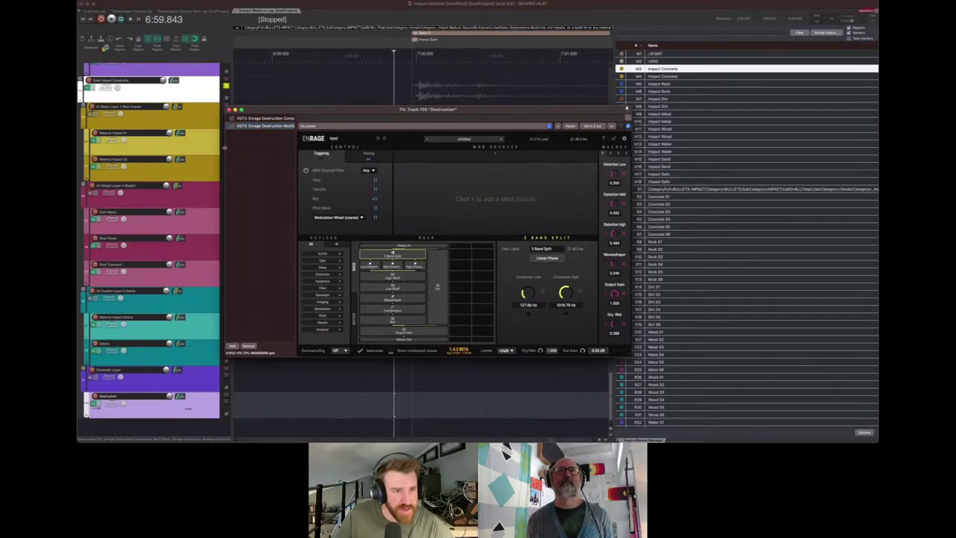
drag(225, 147, 191, 148)
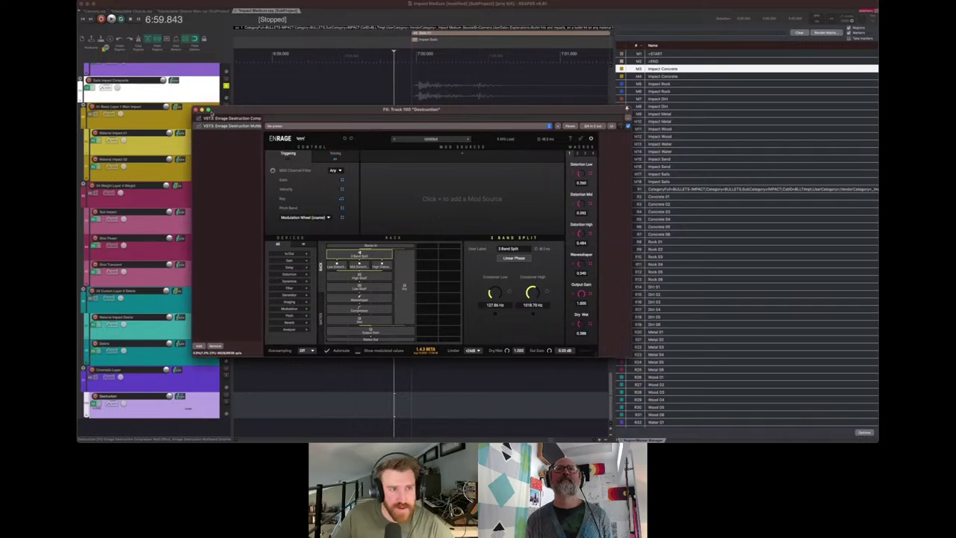
click(196, 110)
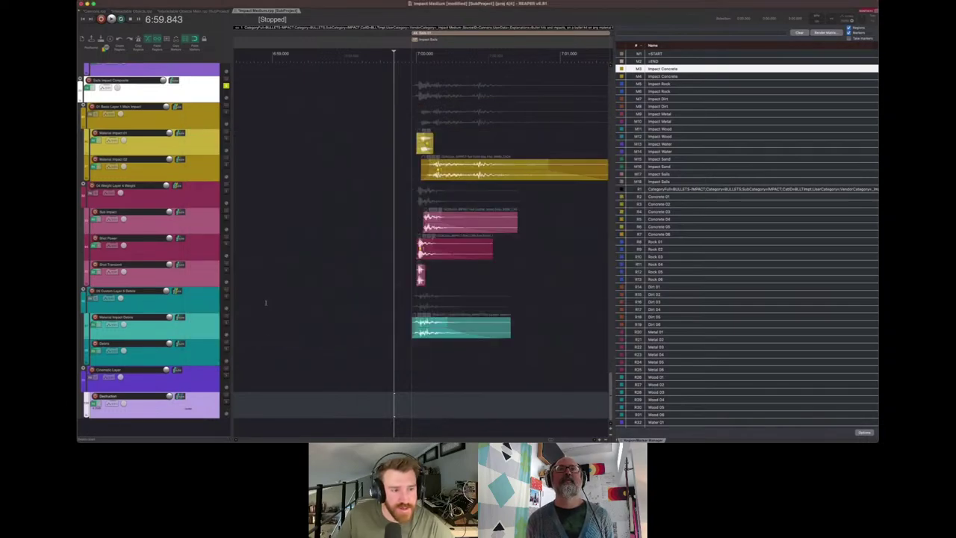
Audition the Sails impact from 6:59.843 with the Cinematic Layer active, raising that layer's volume to +12 dB
click(200, 381)
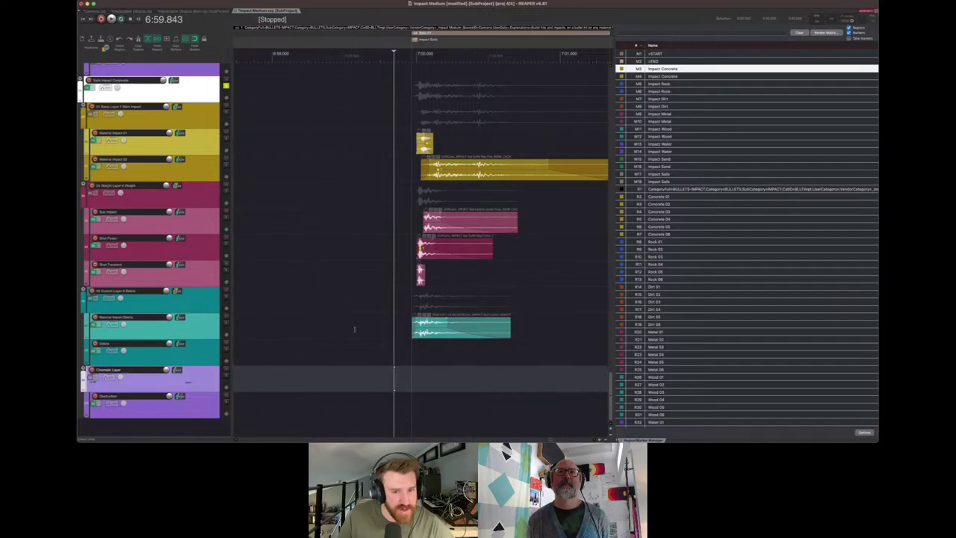
key(space)
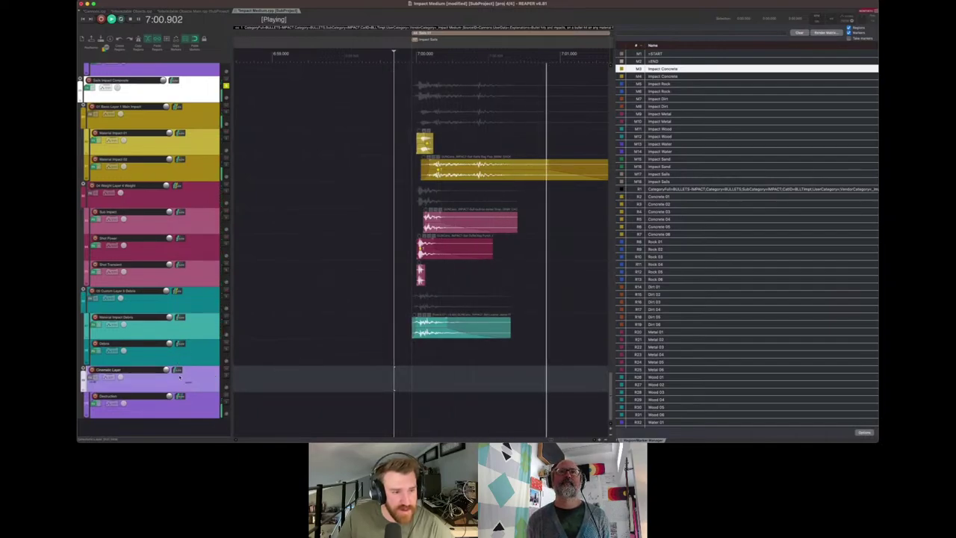
key(space)
drag(166, 370, 167, 344)
key(space)
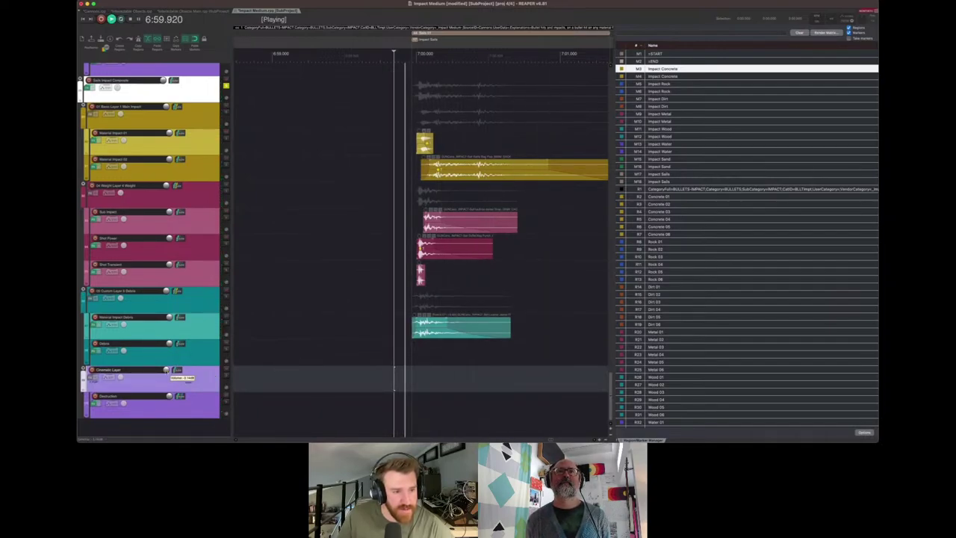
key(space)
key(space)
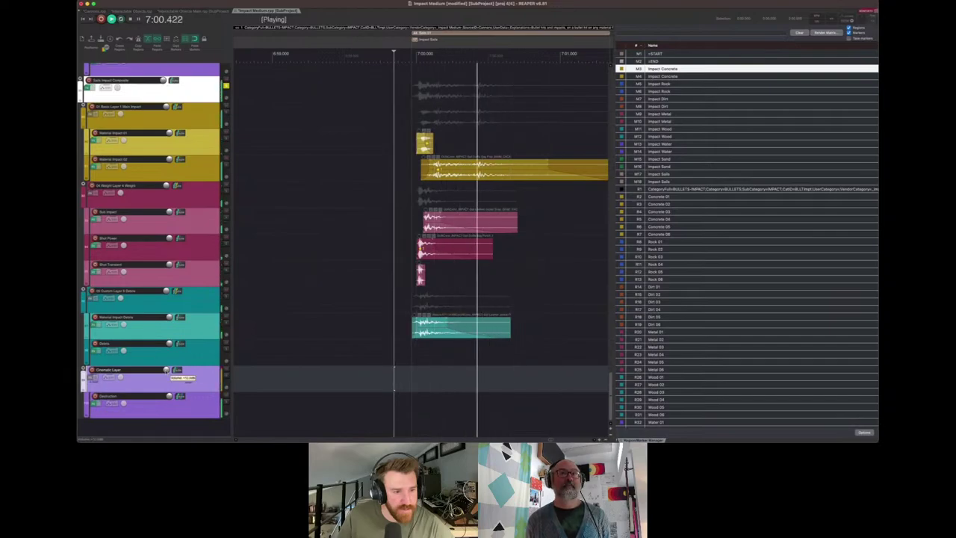
key(space)
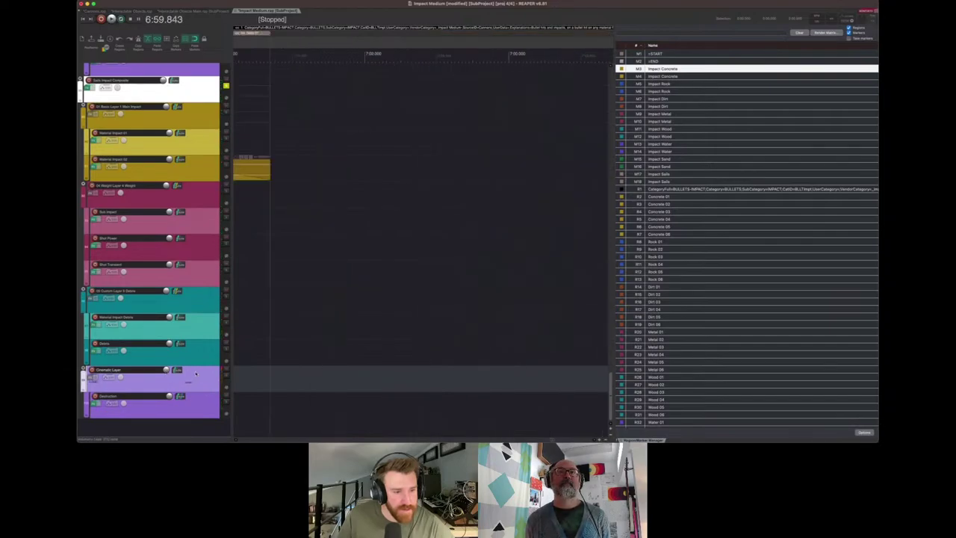
Readjust the Cinematic Layer's volume while replaying the Sails impact from 6:59.843
key(space)
key(space)
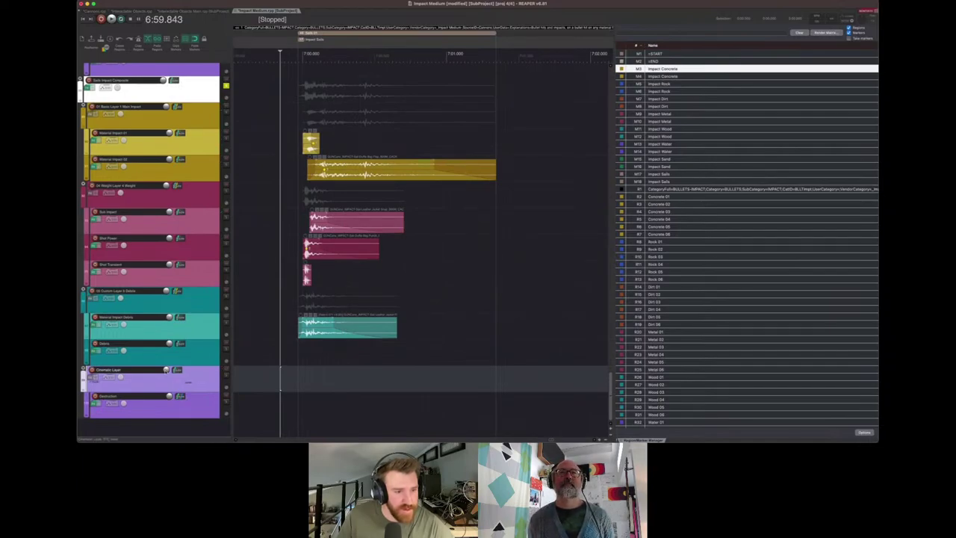
key(space)
key(space)
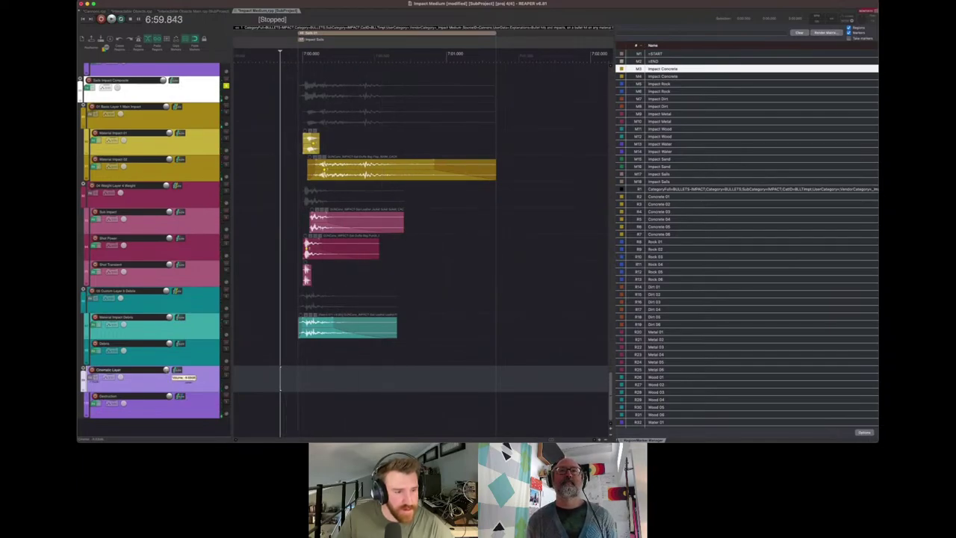
key(space)
key(space)
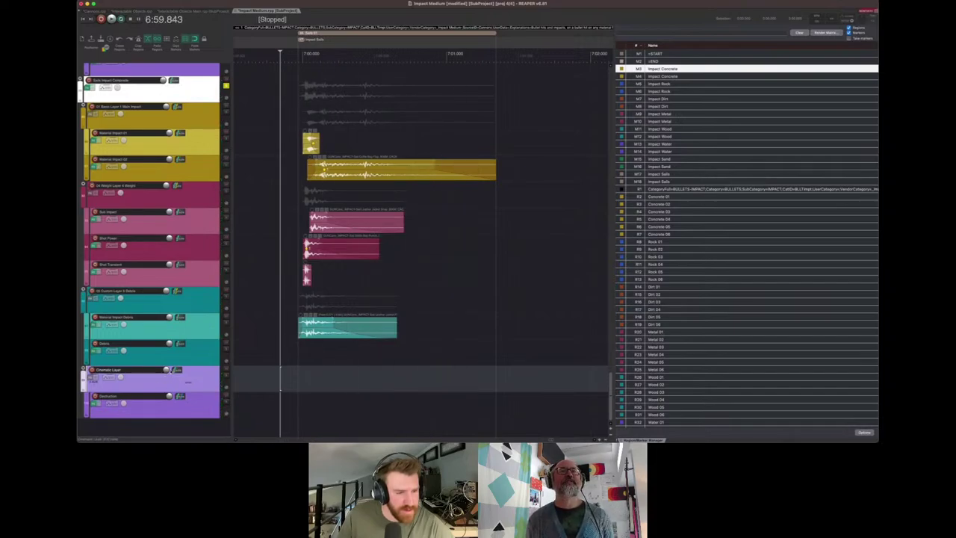
Mute the Cinematic Layer and play the Sails impact without it from 6:59.843
mouse_move(168, 370)
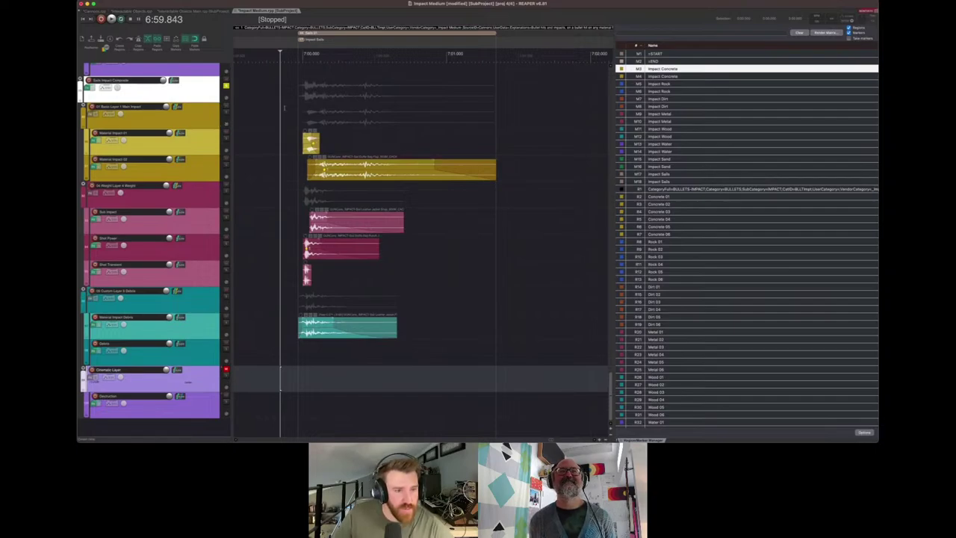
key(space)
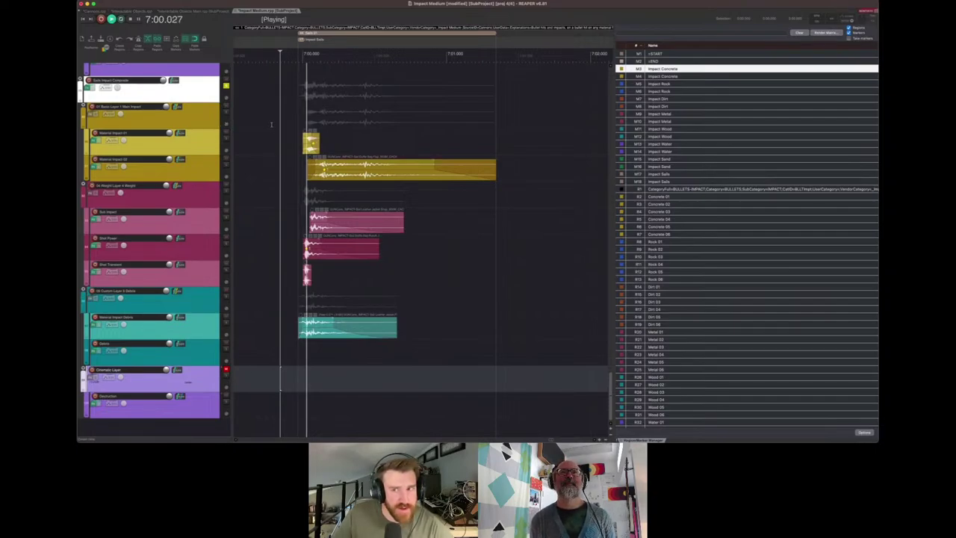
key(space)
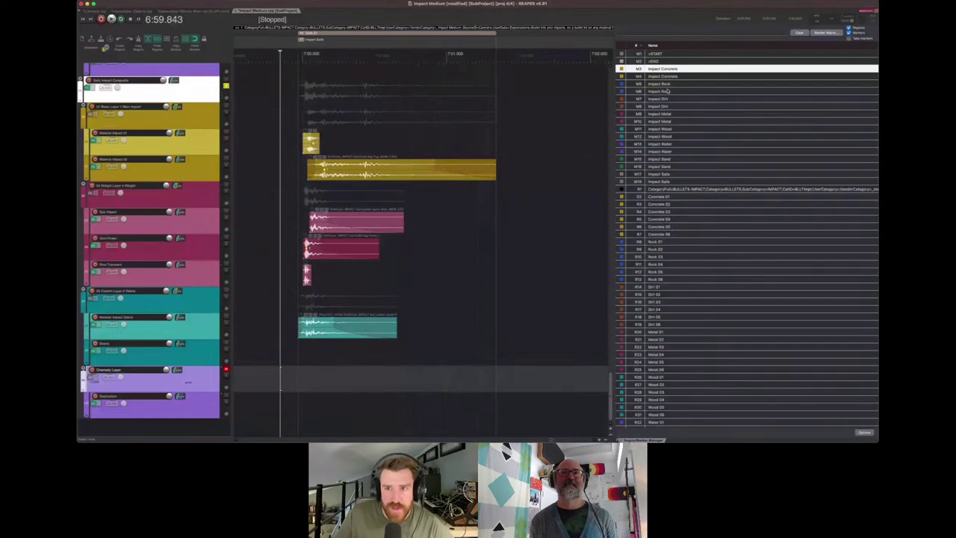
Go to the first Impact Rock marker, then audition the soloed Rock composite from 0:59.843 and release its solo
click(657, 84)
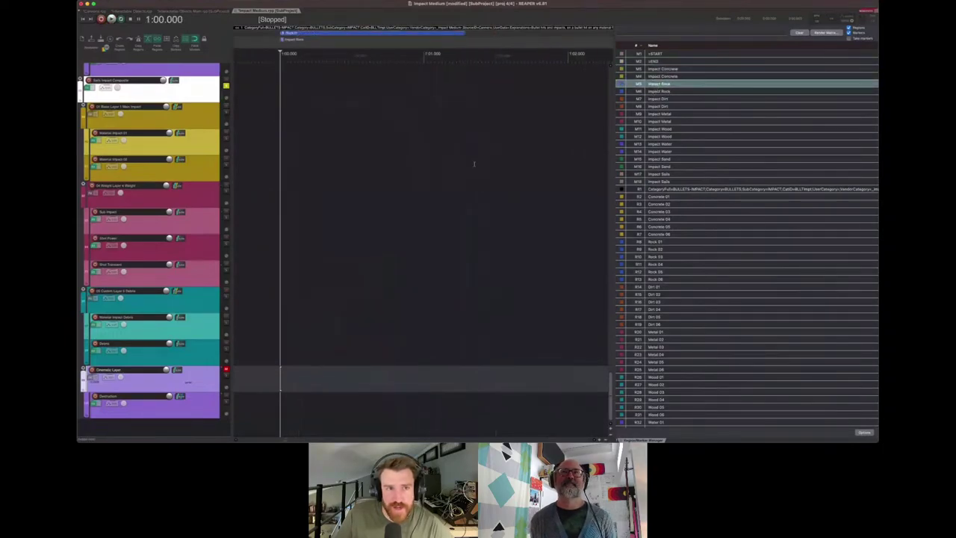
drag(609, 382, 610, 142)
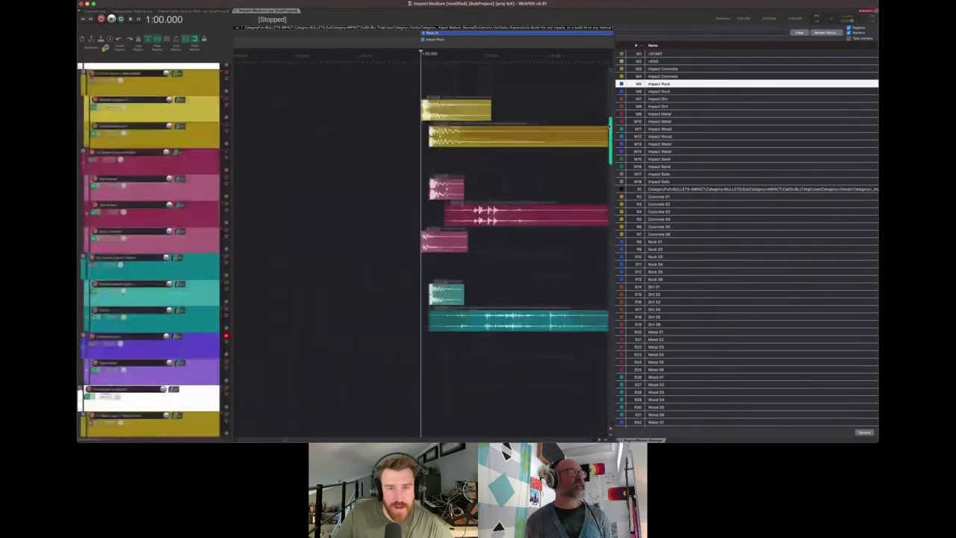
scroll(520, 106, down, 3)
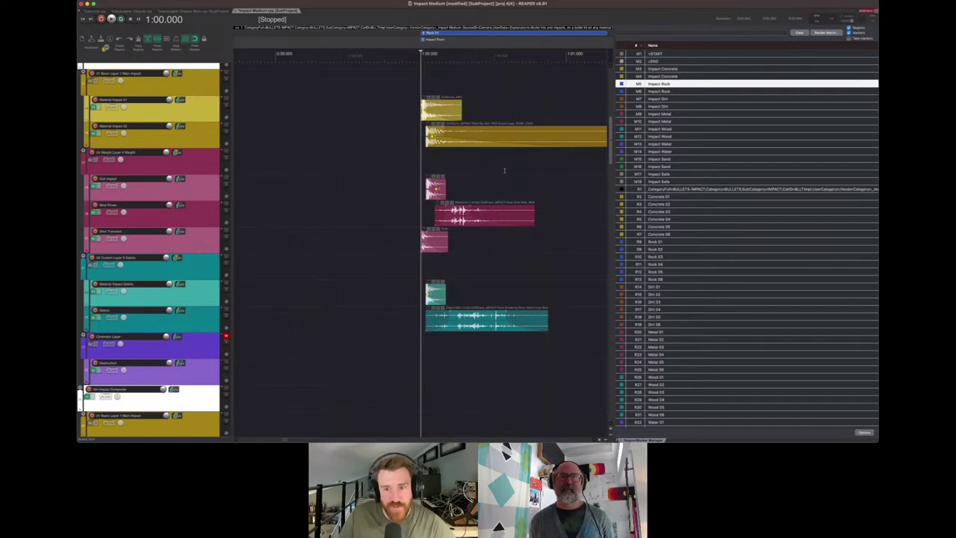
scroll(510, 170, right, 5)
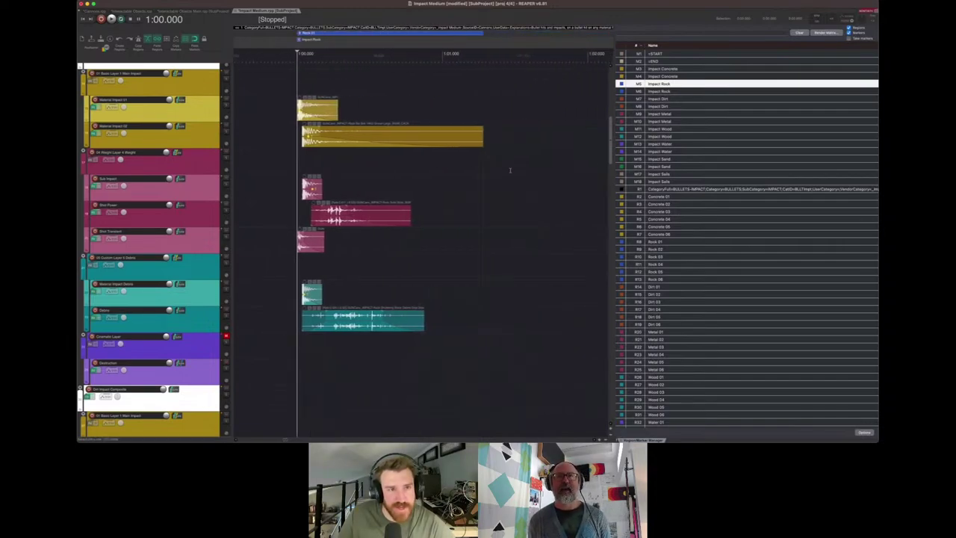
click(275, 139)
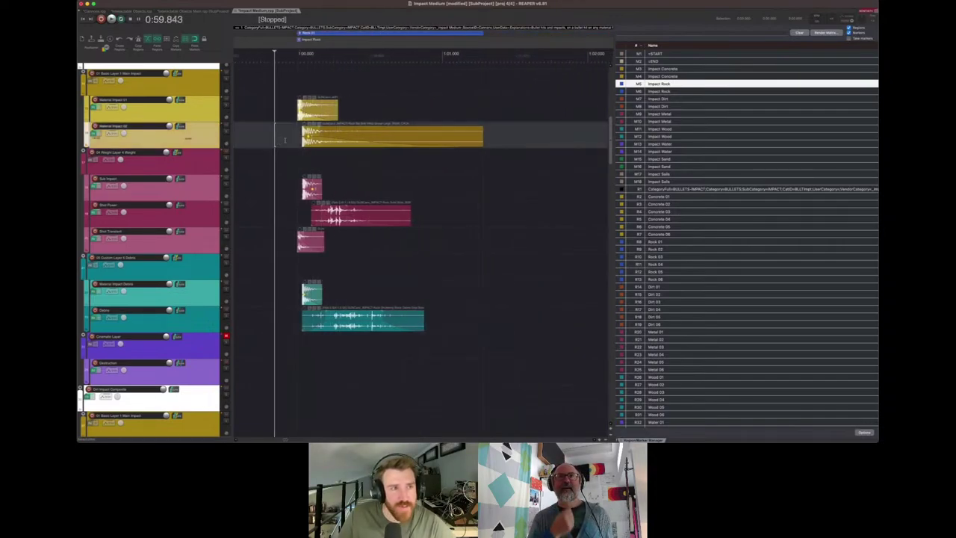
scroll(257, 144, up, 3)
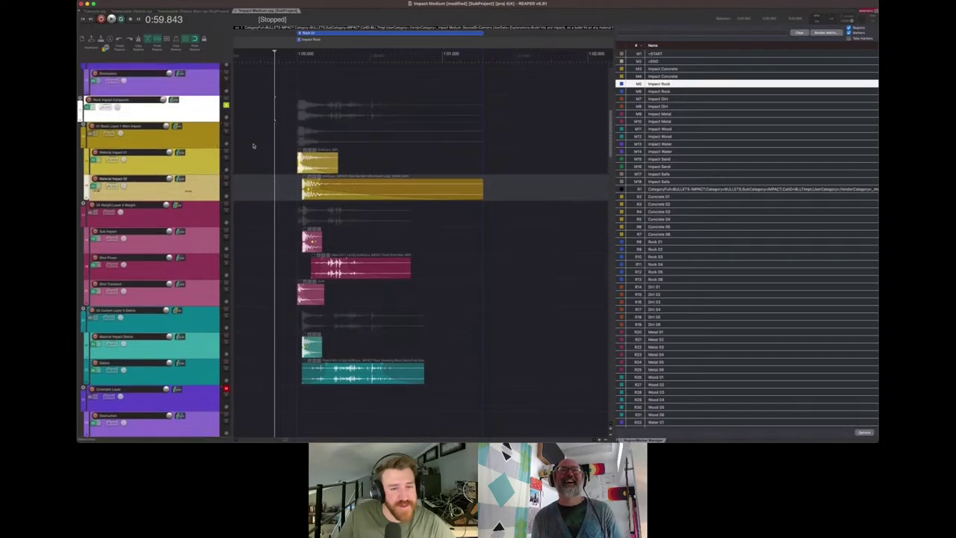
key(space)
key(space)
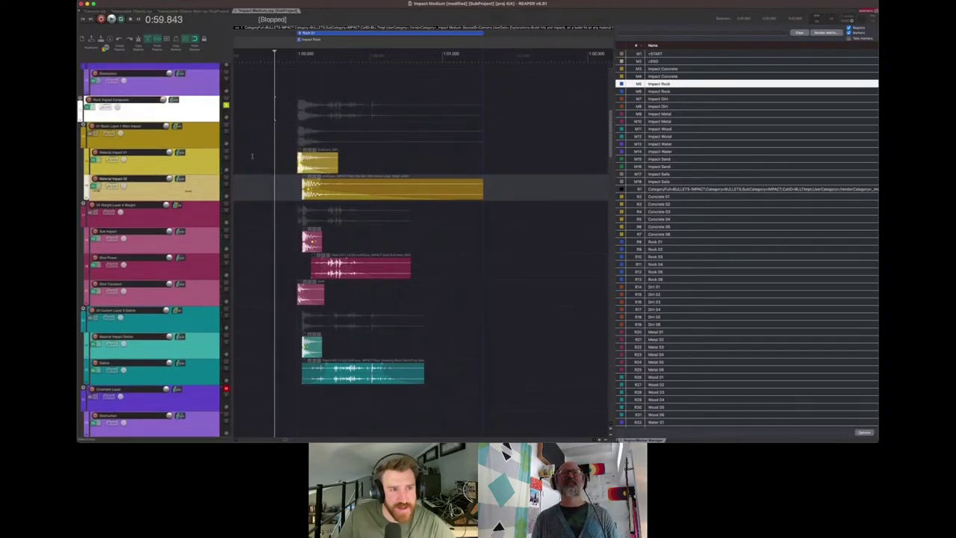
key(space)
key(space)
click(226, 106)
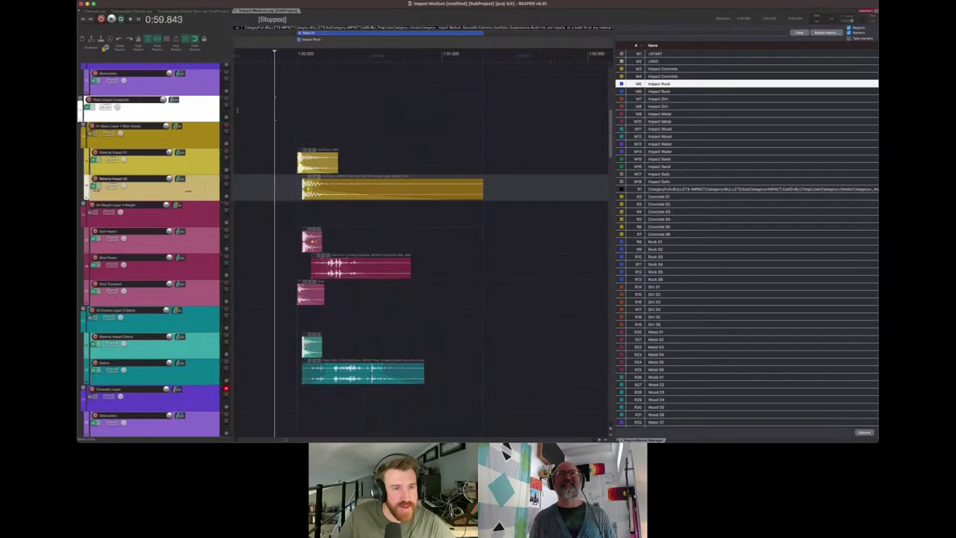
Go to the Sand 01 region and locate the layers of the Sand composite
scroll(245, 115, up, 2)
scroll(245, 116, down, 2)
scroll(245, 116, down, 12)
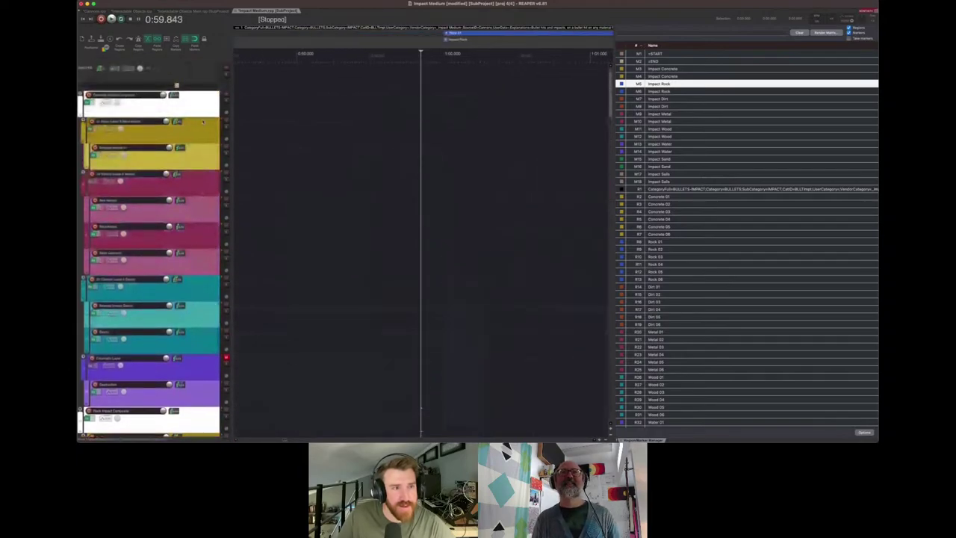
scroll(245, 116, up, 8)
scroll(660, 323, down, 5)
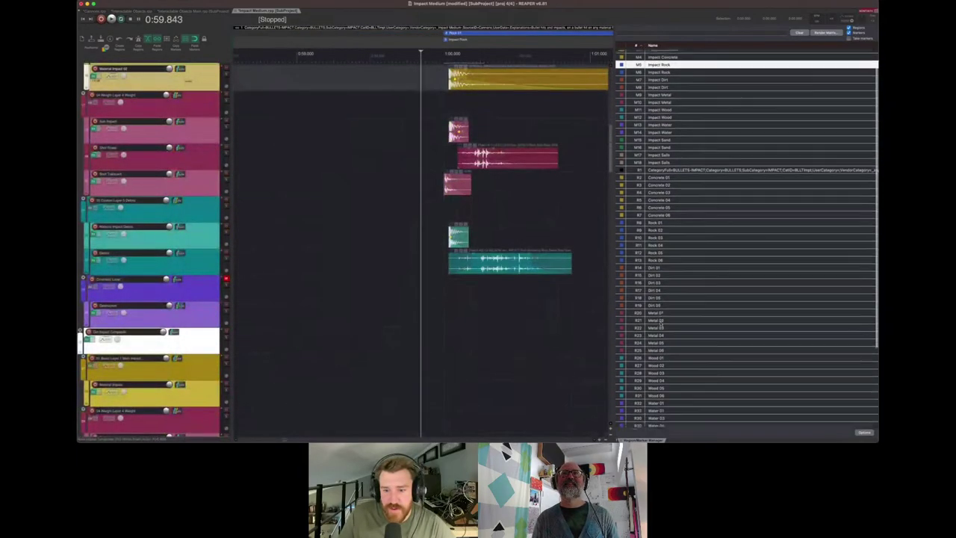
scroll(660, 323, down, 3)
click(656, 340)
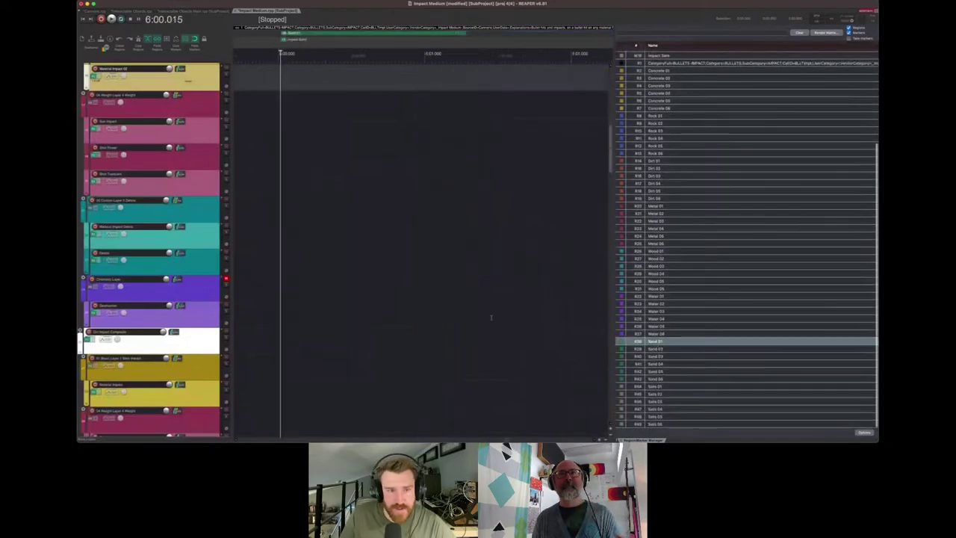
key(space)
key(space)
scroll(200, 273, down, 5)
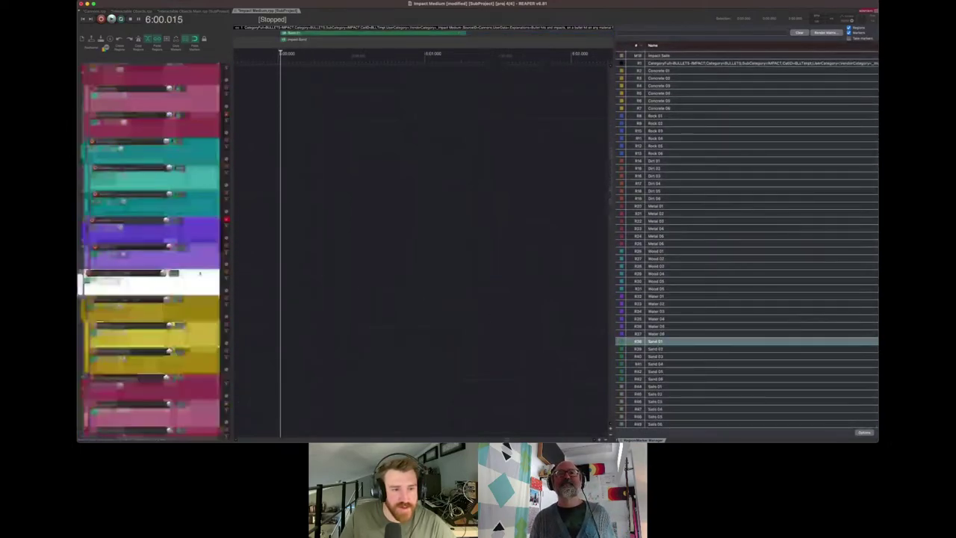
scroll(200, 273, down, 5)
scroll(200, 273, down, 5)
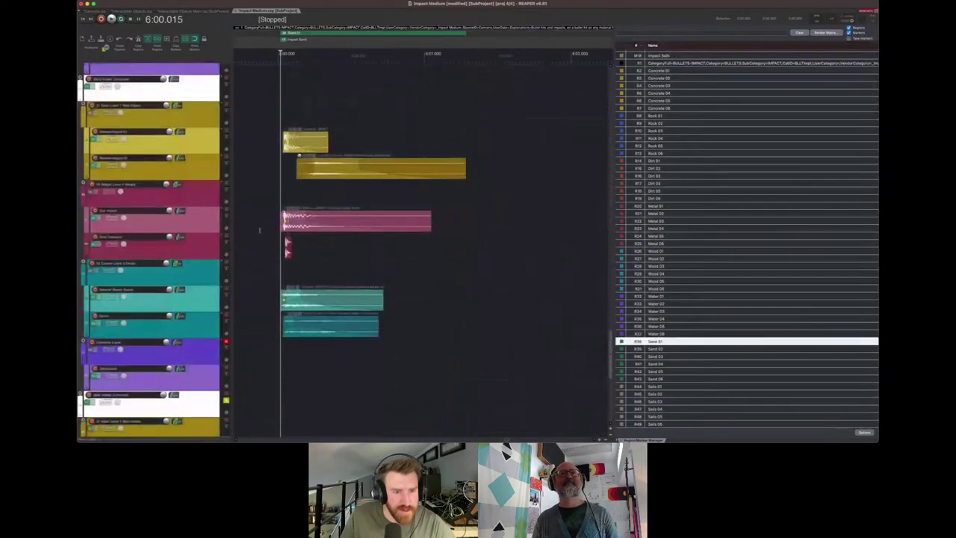
Solo the Sand composite and play its first impact from 6:00.015
click(261, 230)
scroll(265, 236, up, 3)
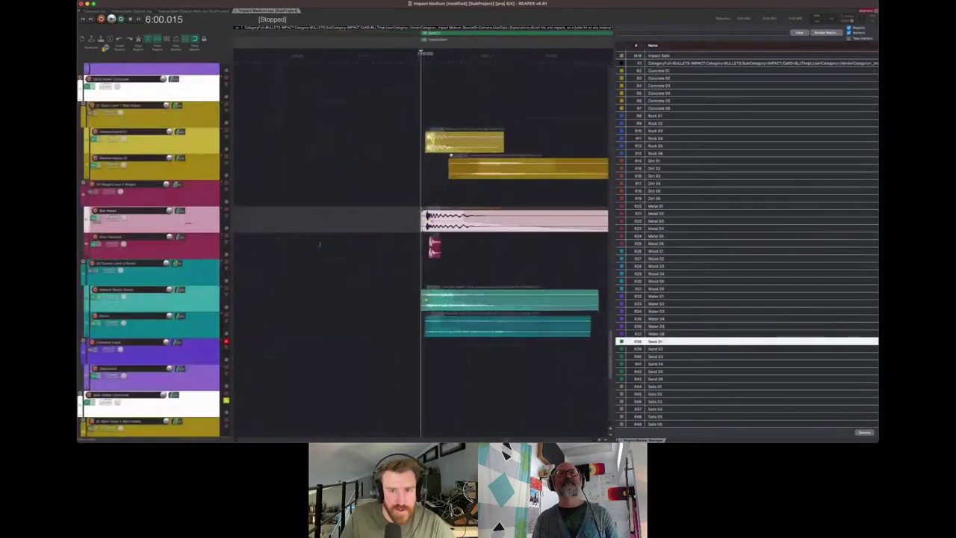
scroll(319, 244, up, 1)
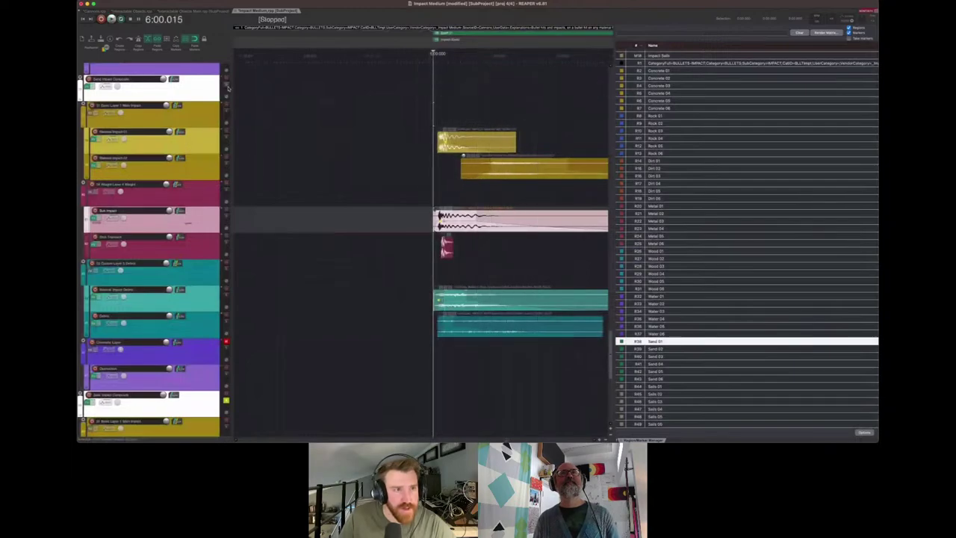
key(space)
key(space)
scroll(366, 160, left, 3)
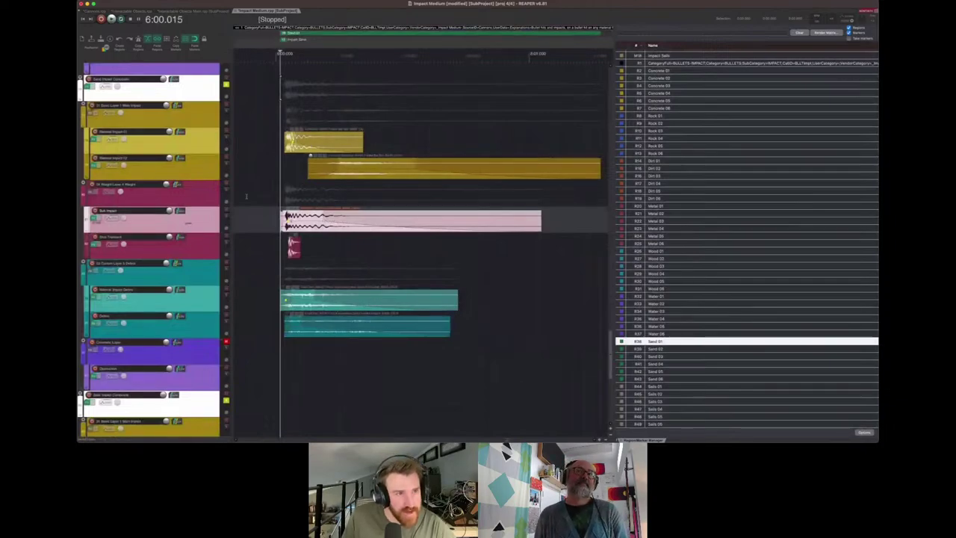
Play the first Sand impact twice from 5:59.937 and release the Sand composite's solo
click(187, 169)
key(space)
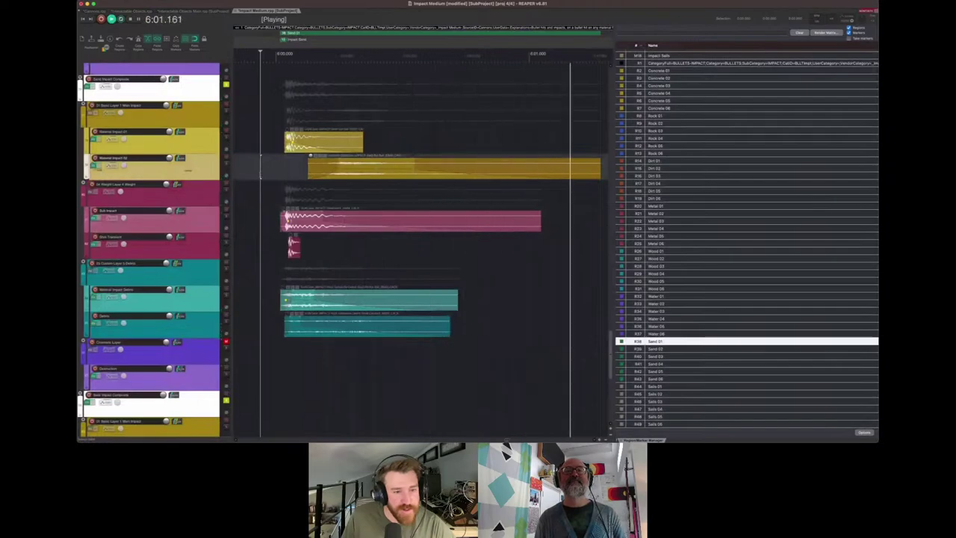
key(space)
key(space)
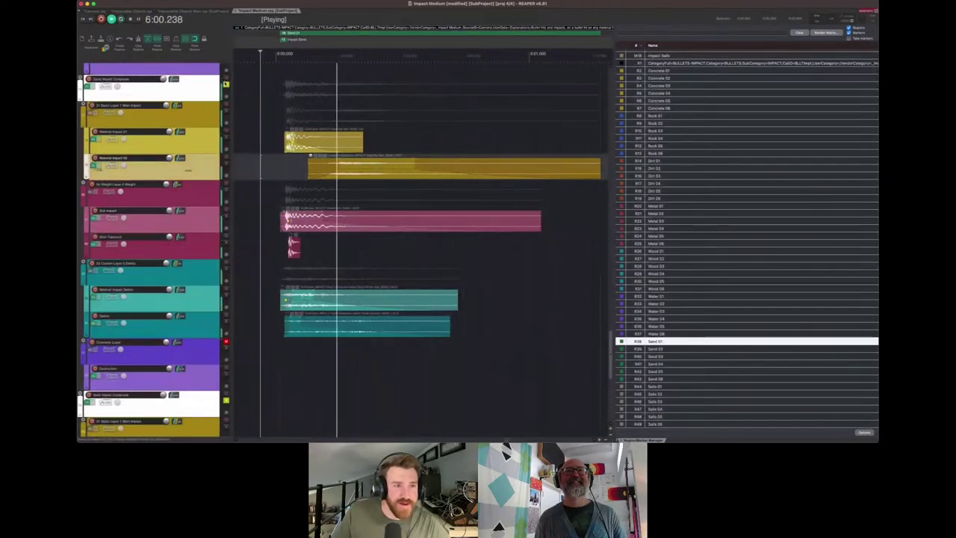
key(space)
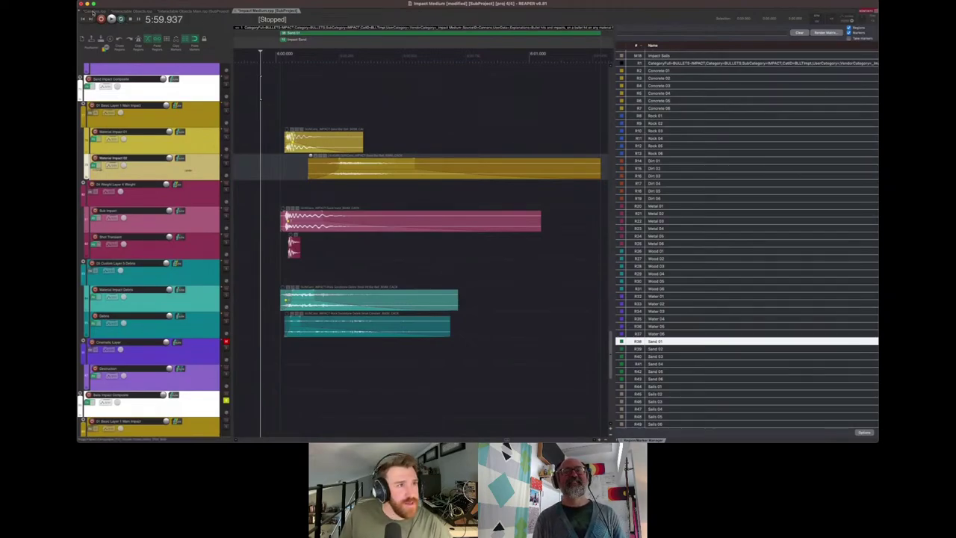
Switch to the Cannons project and open the Additionals Large subproject from its timeline
click(93, 12)
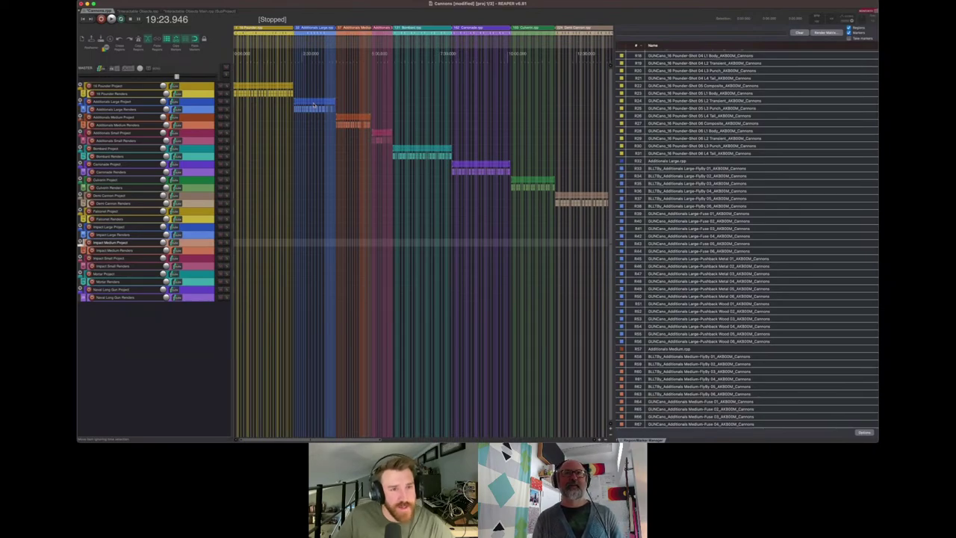
double_click(313, 105)
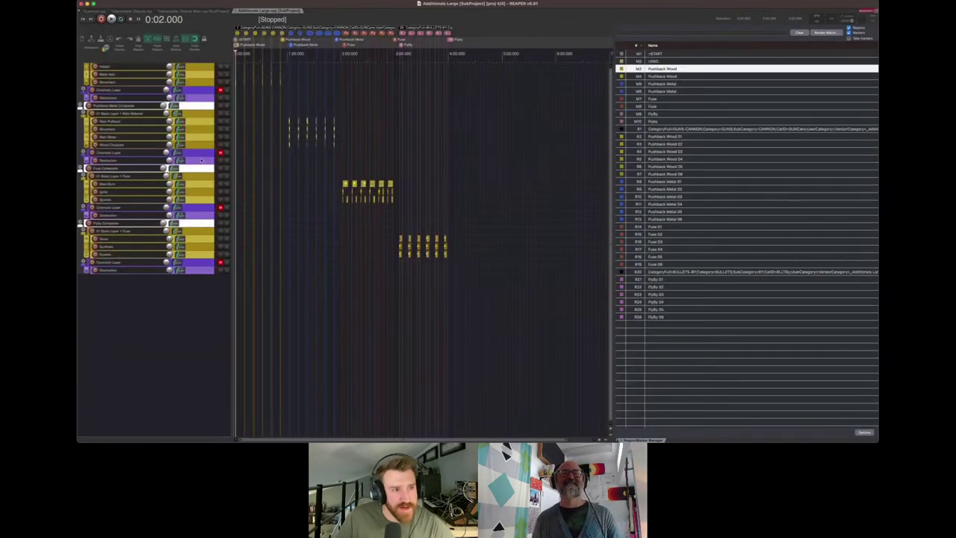
scroll(200, 157, up, 3)
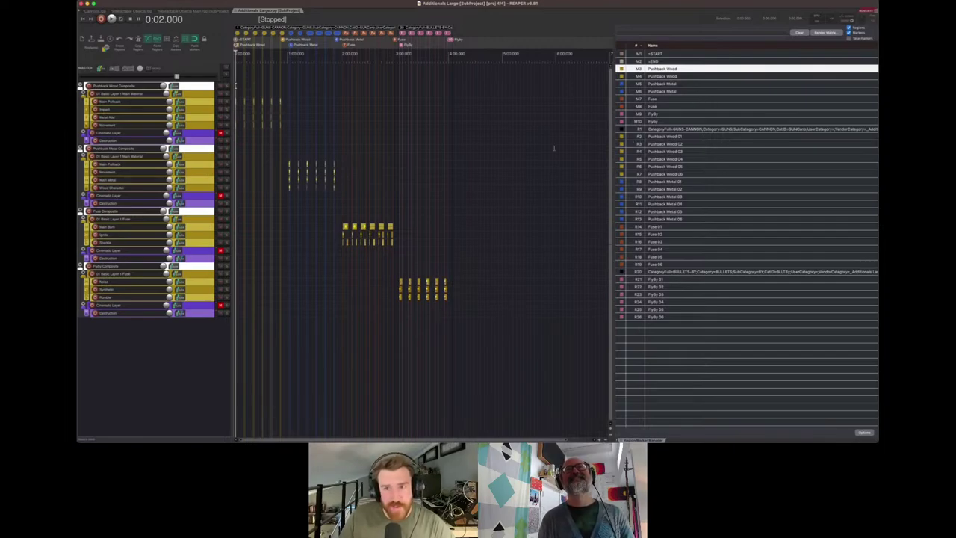
Go to the Pushback Wood 01 region and play it from 0:01.875
click(649, 138)
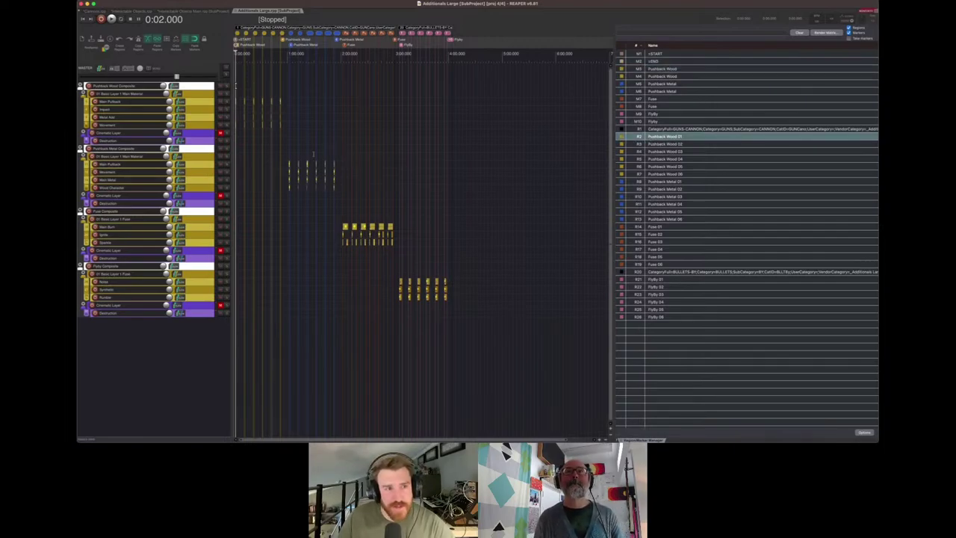
scroll(314, 154, up, 15)
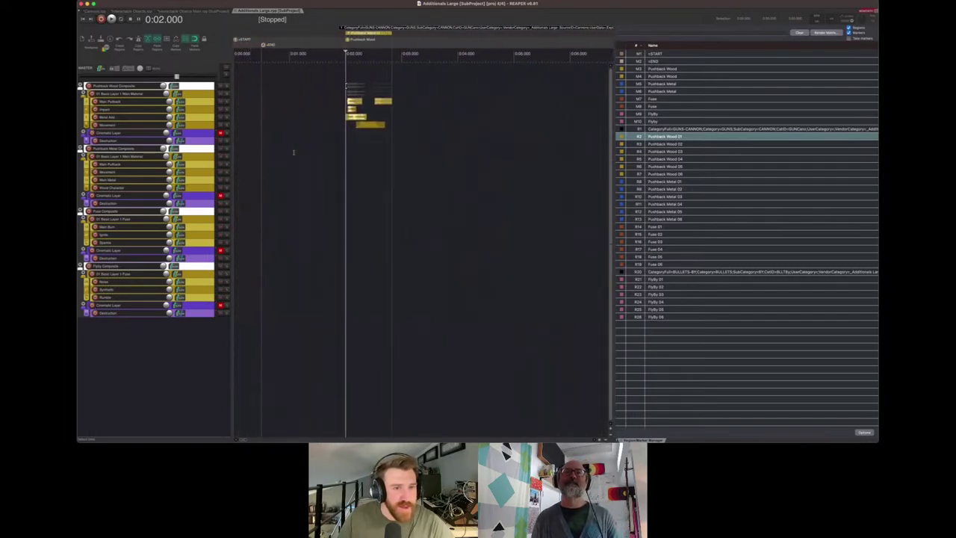
click(338, 133)
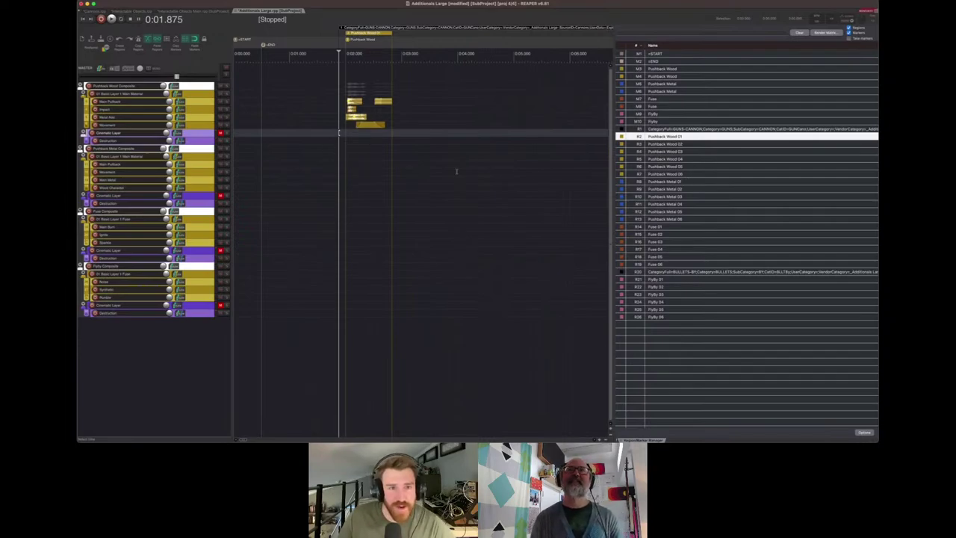
key(space)
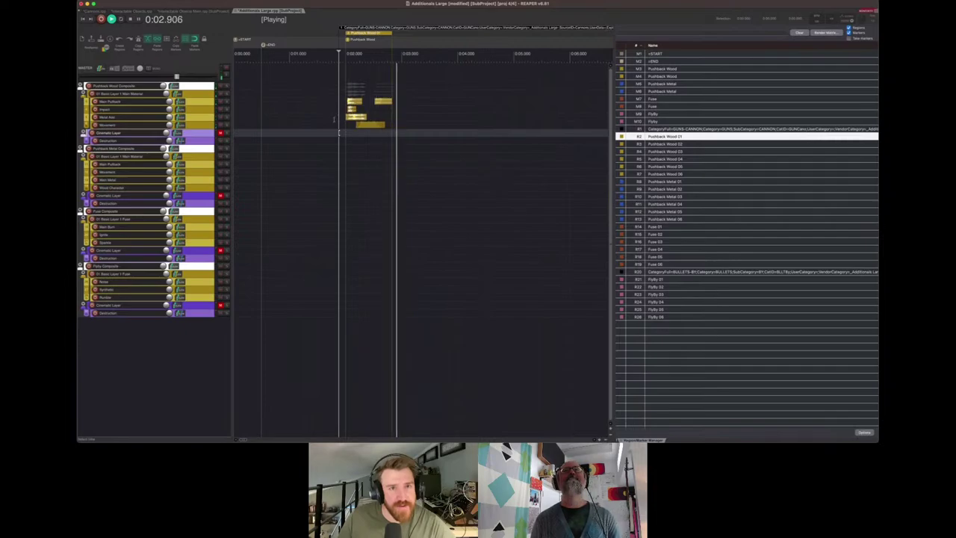
key(space)
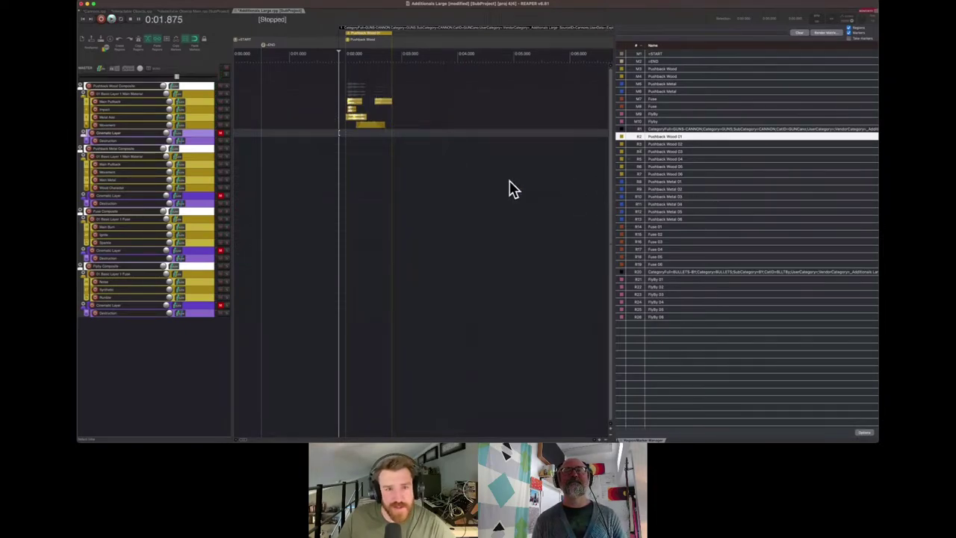
Go to the Pushback Metal 01 region and play it from its start at 1:02.000
click(649, 183)
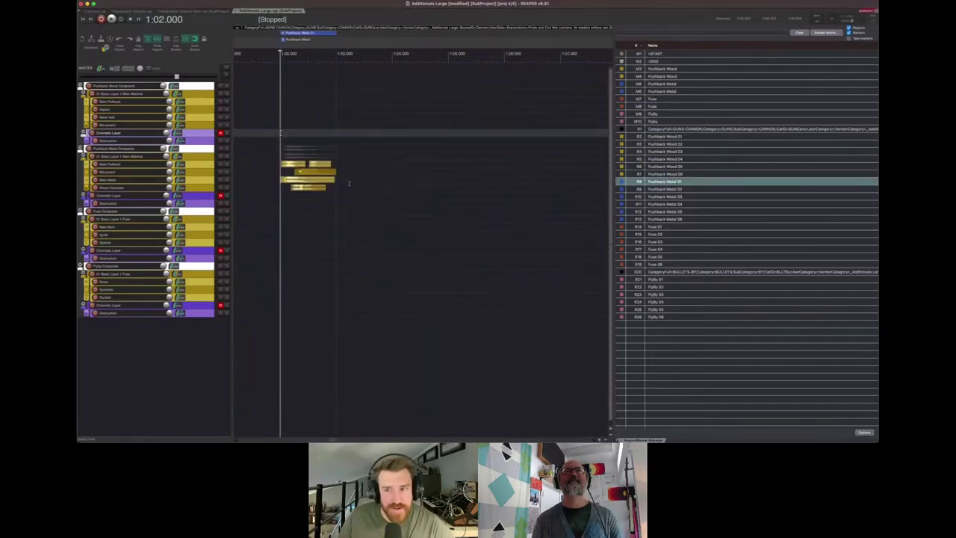
key(space)
key(space)
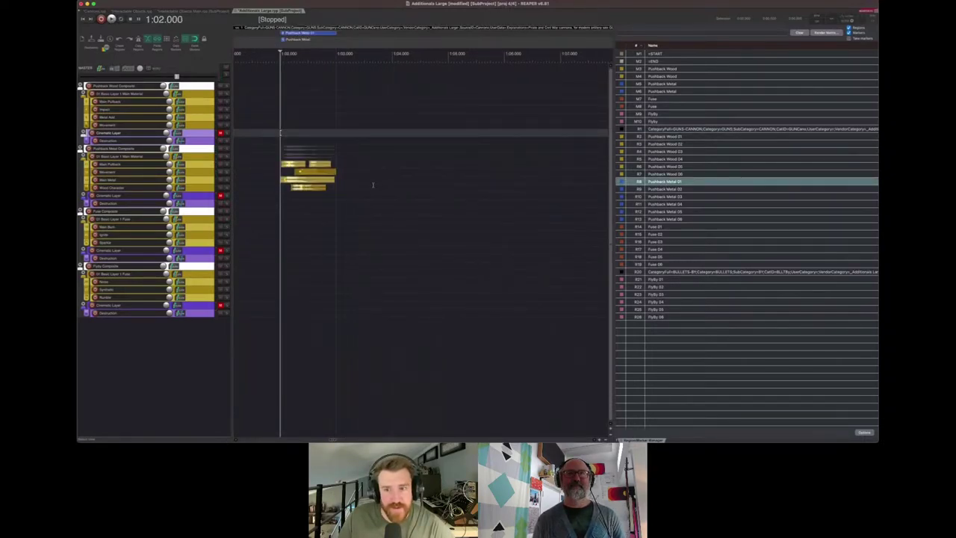
Play the Fuse 01 region from 2:01.750, then move on to the Fuse 03 region and stop playback
click(658, 228)
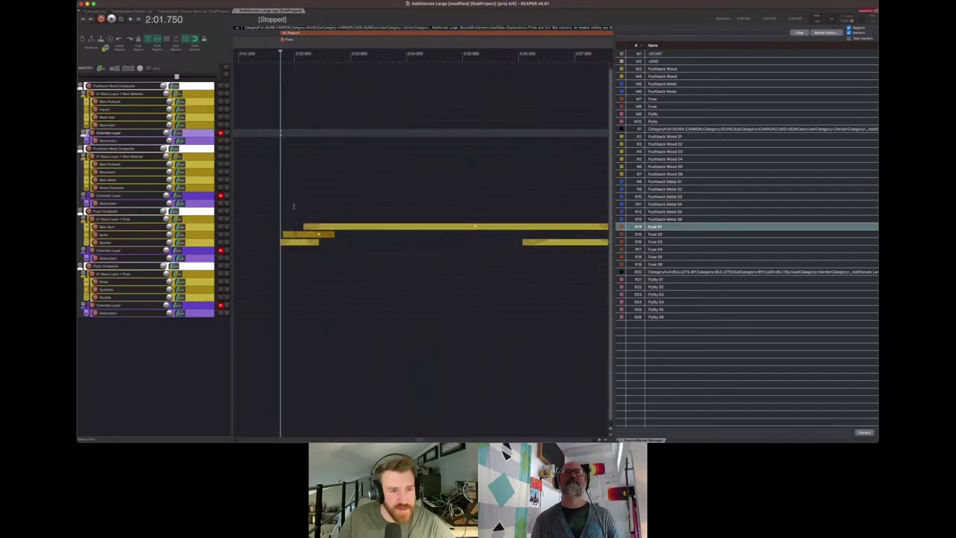
key(space)
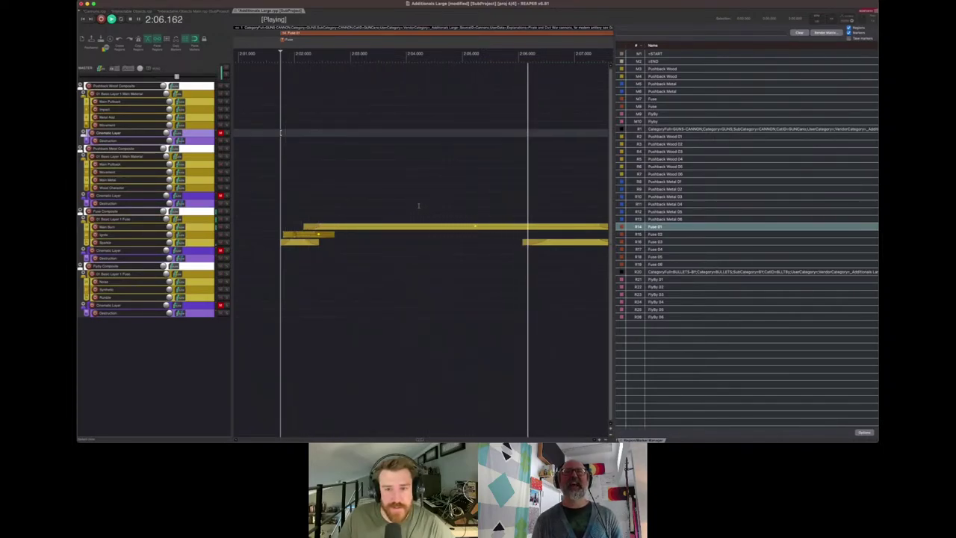
key(Down)
key(space)
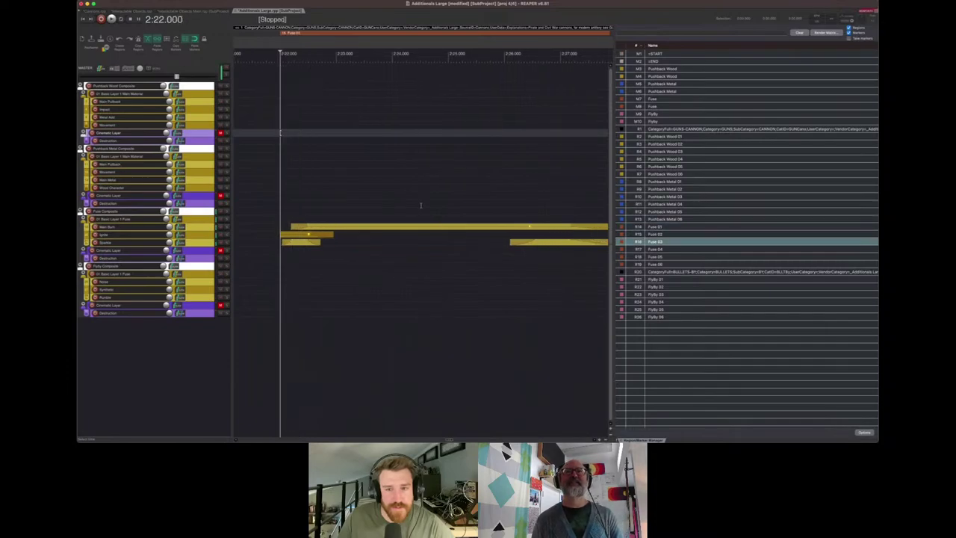
Show the whole Fuse 03 region and enlarge the three layer tracks of the Fuse composite, starting with Main Burn
click(420, 204)
scroll(420, 204, down, 3)
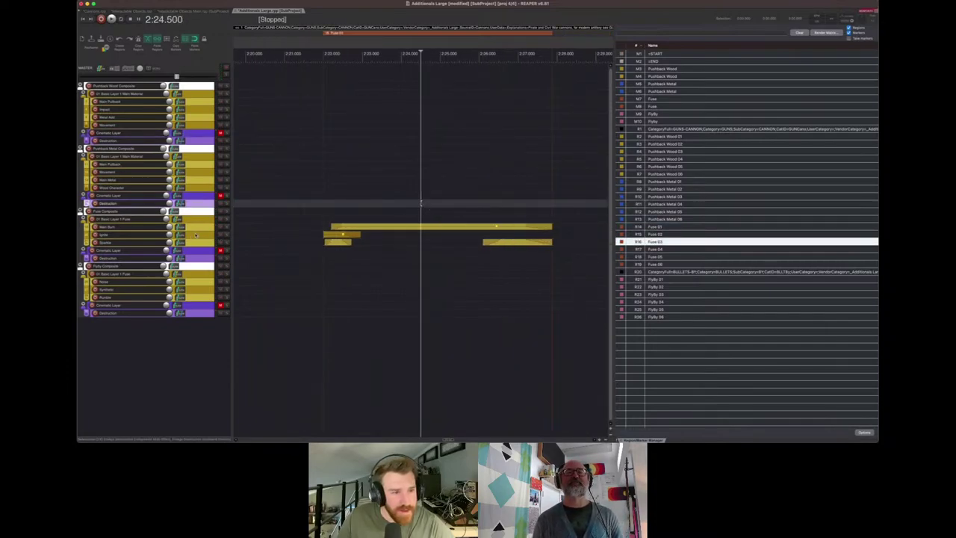
drag(197, 230, 198, 247)
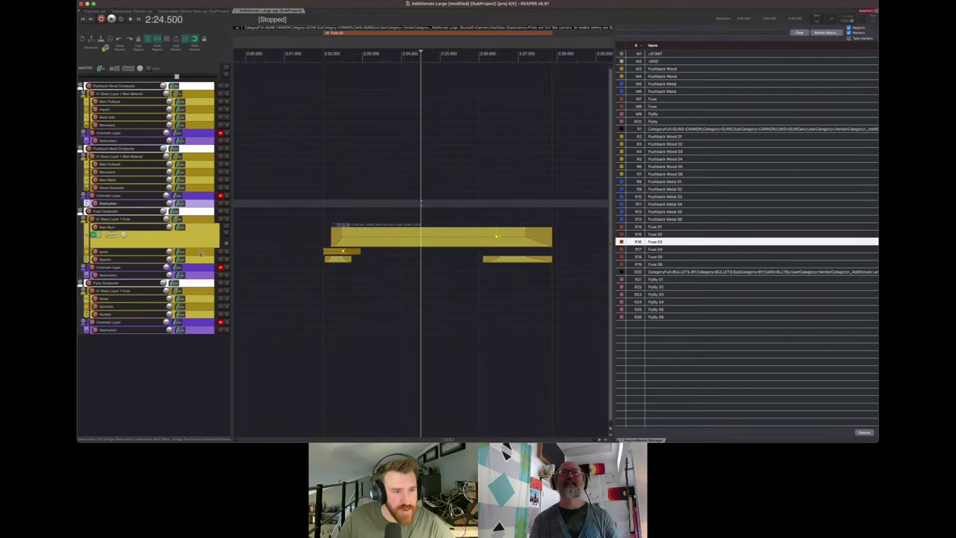
click(200, 254)
click(204, 281)
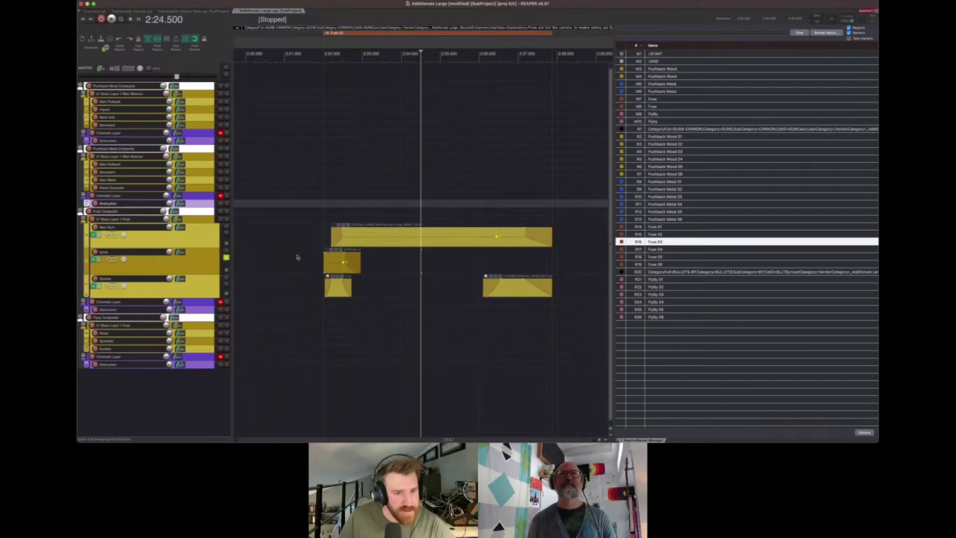
Audition the Ignite layer of Fuse 03 on its own from 2:22.000
click(328, 262)
key(space)
key(space)
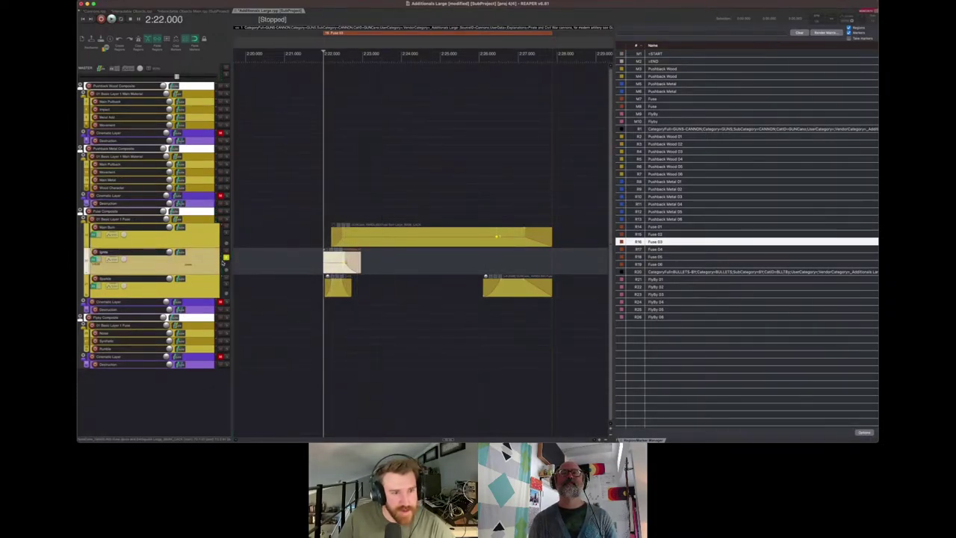
Audition both clips of the soloed layer below Ignite, from 2:22.031 and from 2:26.093
click(329, 287)
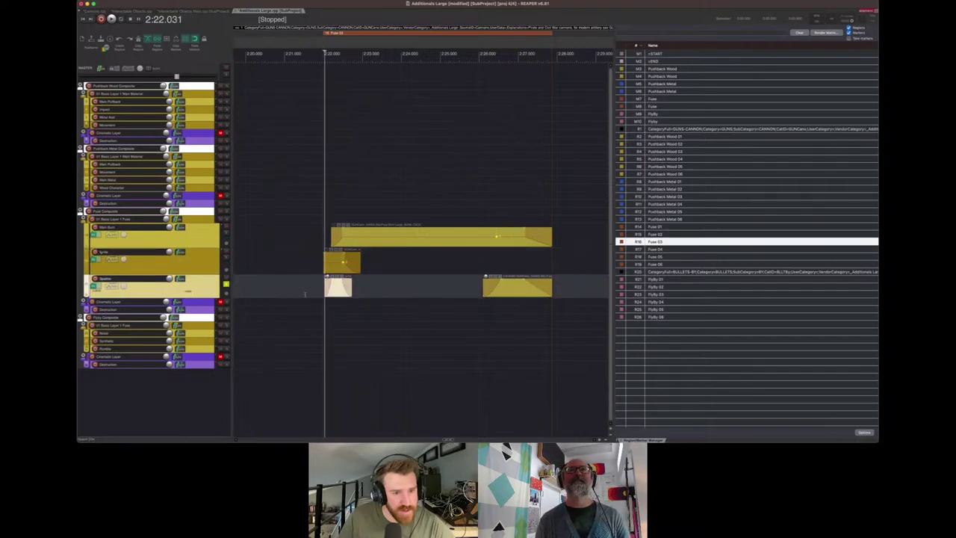
key(space)
key(space)
click(472, 295)
key(space)
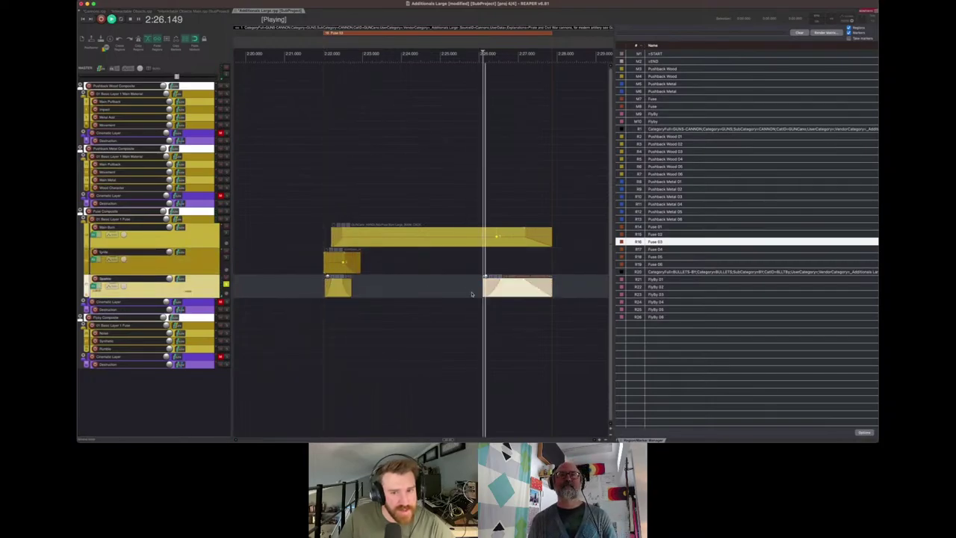
key(space)
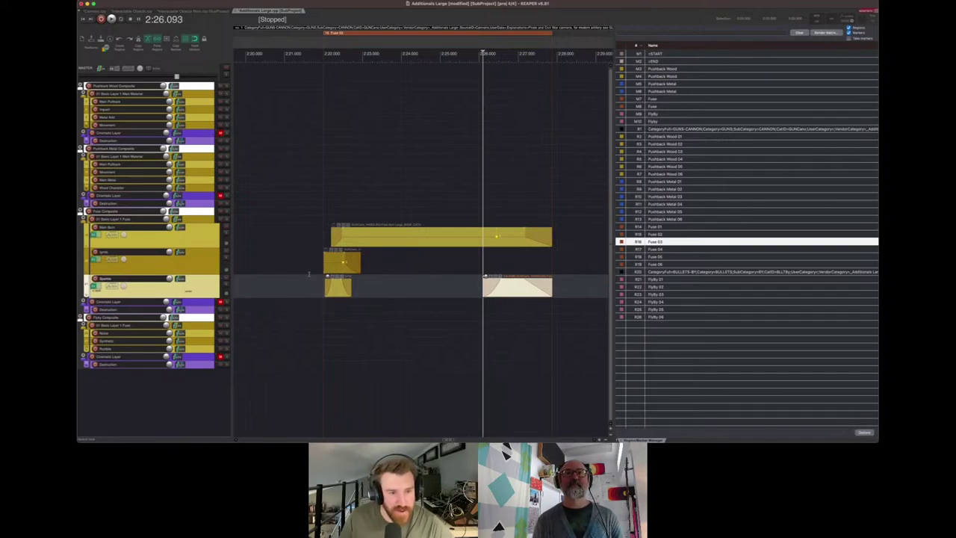
Return to the beginning of Fuse 03 and play the soloed Main Burn layer from 2:22.187
click(310, 263)
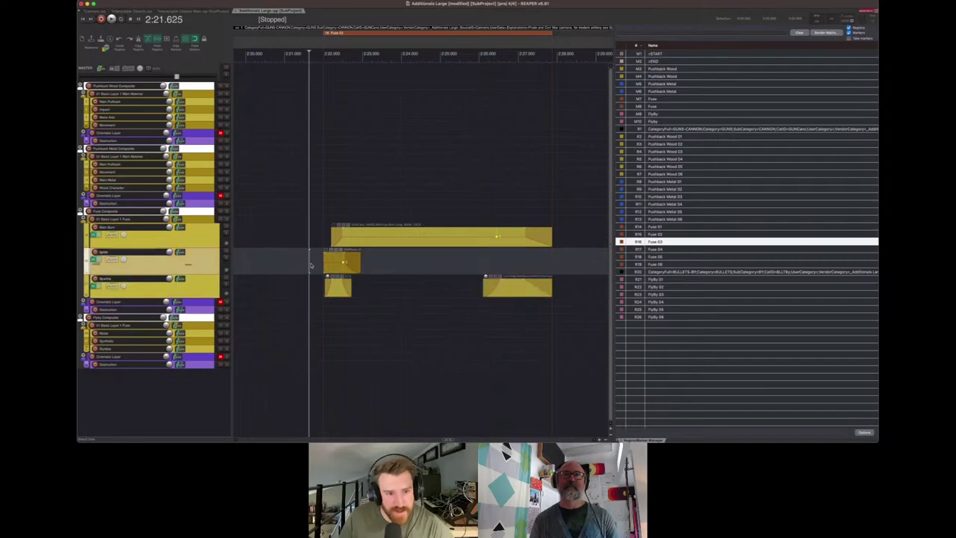
key(ctrl+alt+Right)
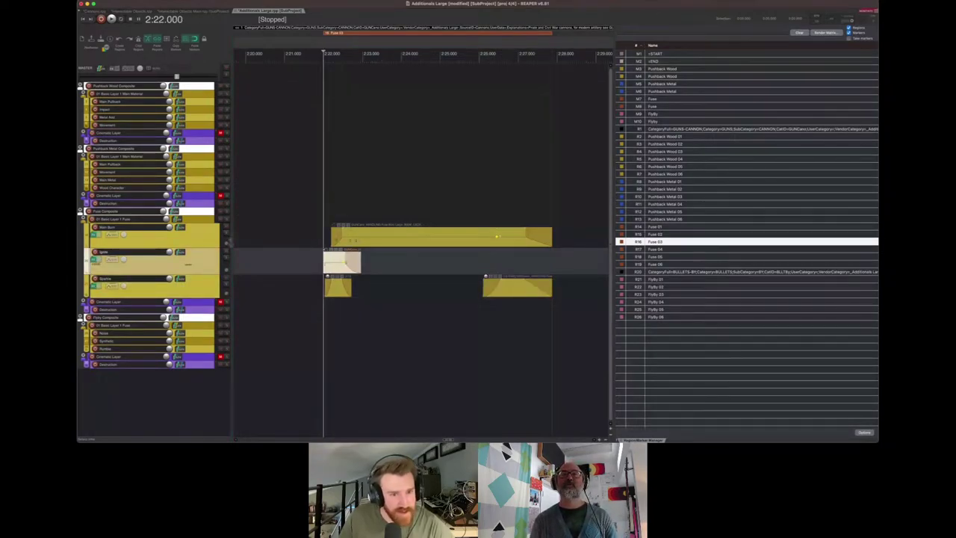
click(264, 235)
key(super+Right)
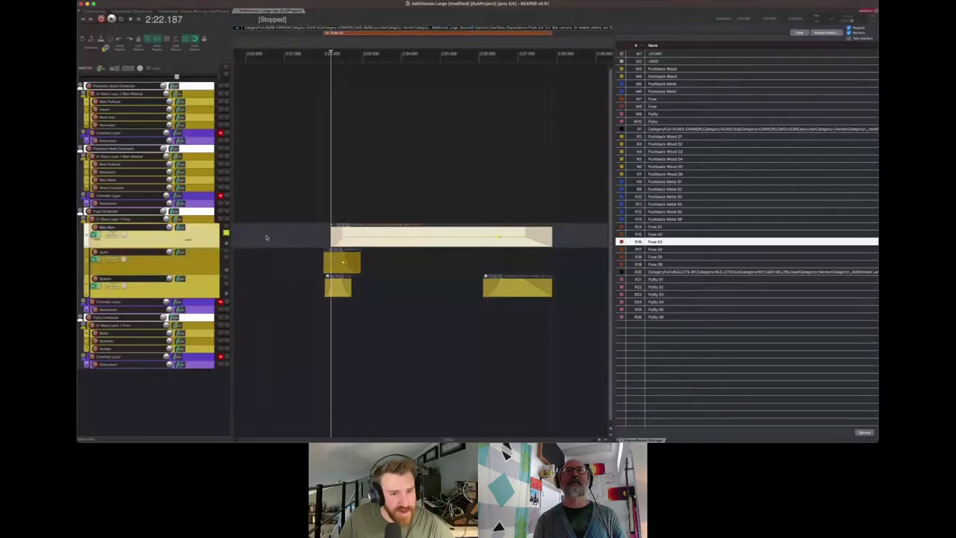
key(space)
key(space)
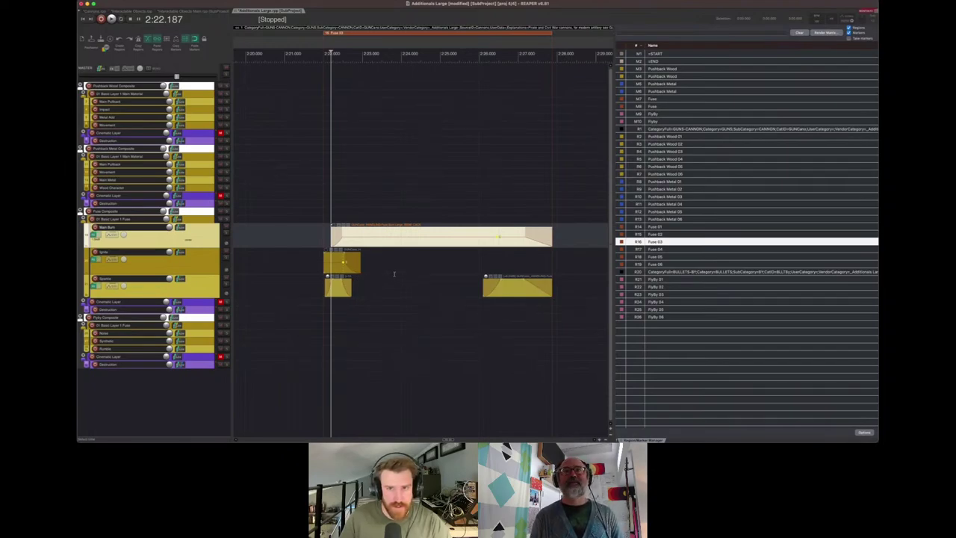
scroll(393, 274, left, 1)
scroll(393, 274, right, 3)
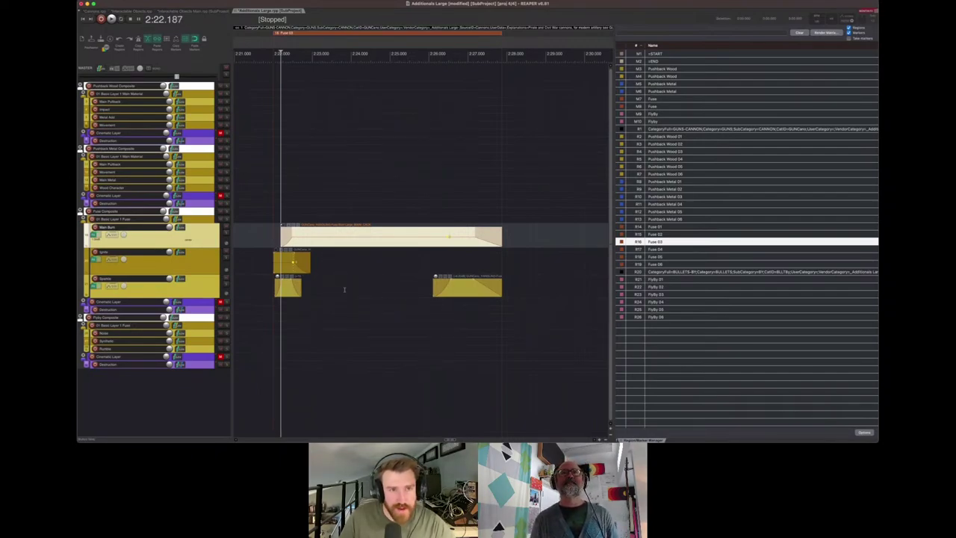
click(260, 241)
key(super+z)
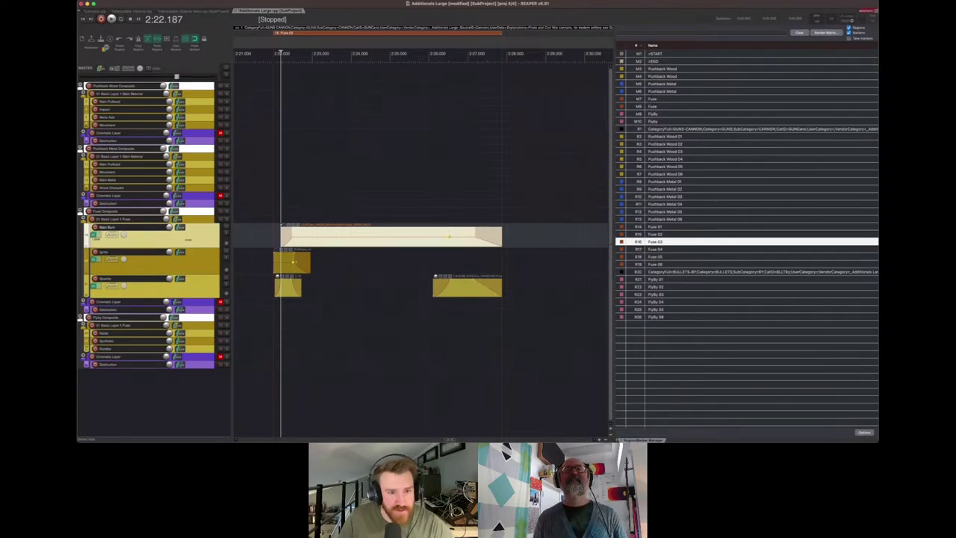
drag(217, 251, 218, 246)
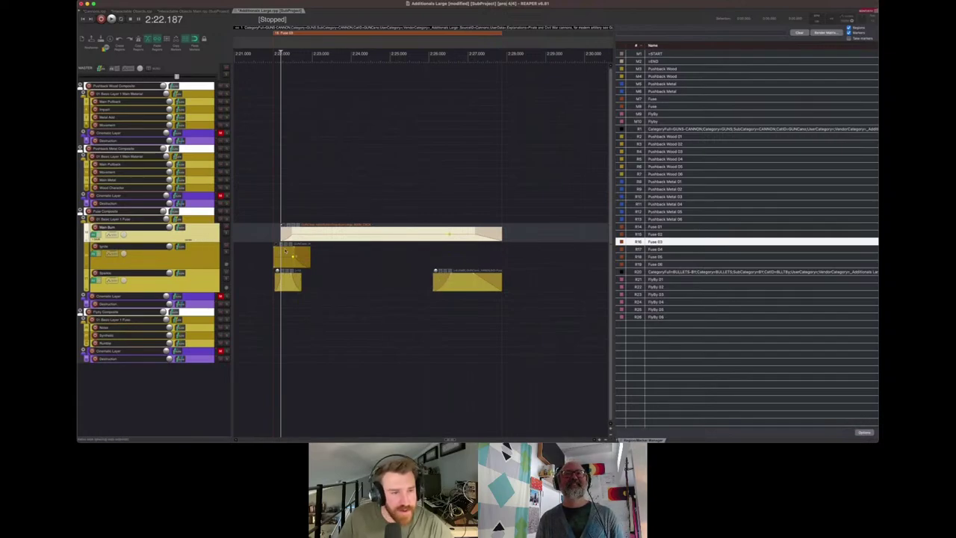
drag(201, 241, 201, 244)
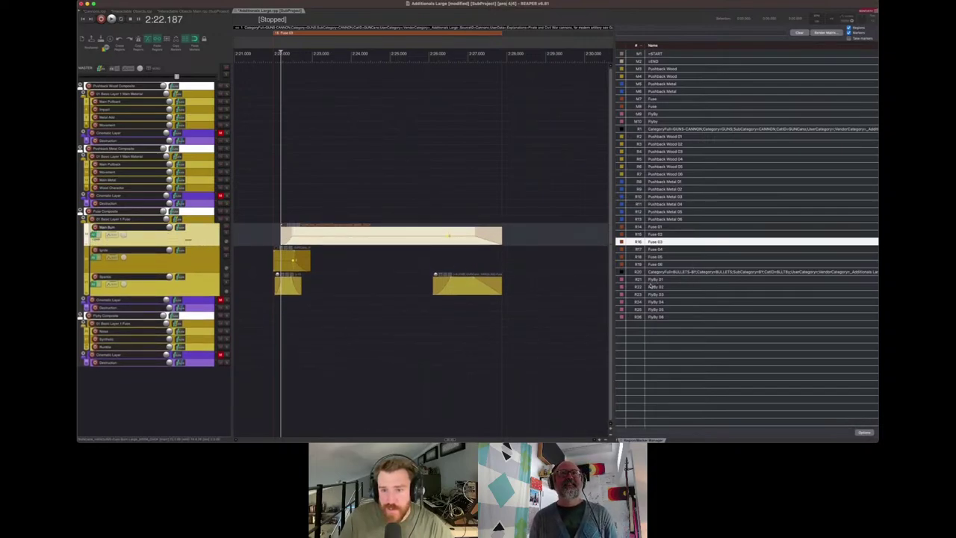
Play the FlyBy 01 region from 3:04.875 and the FlyBy 02 region from 3:15.250
click(655, 280)
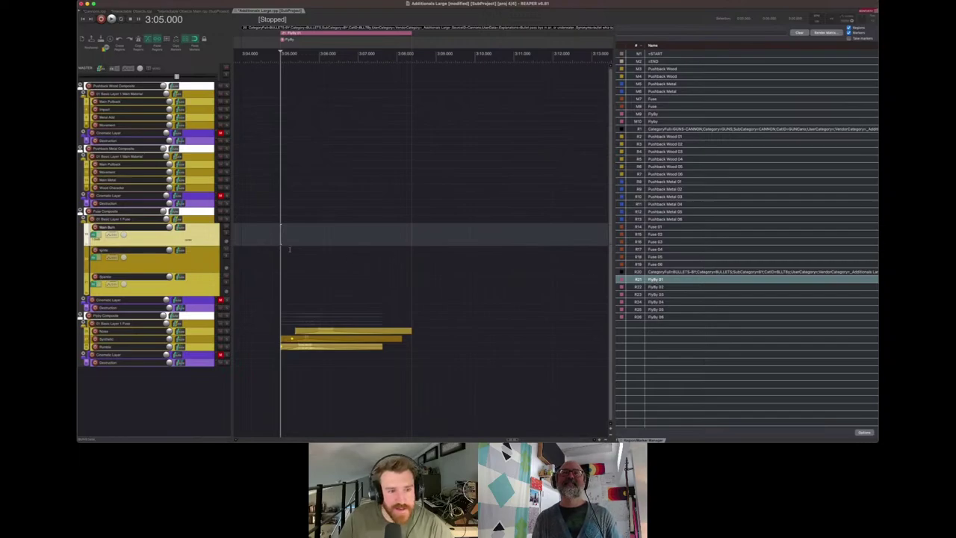
click(275, 252)
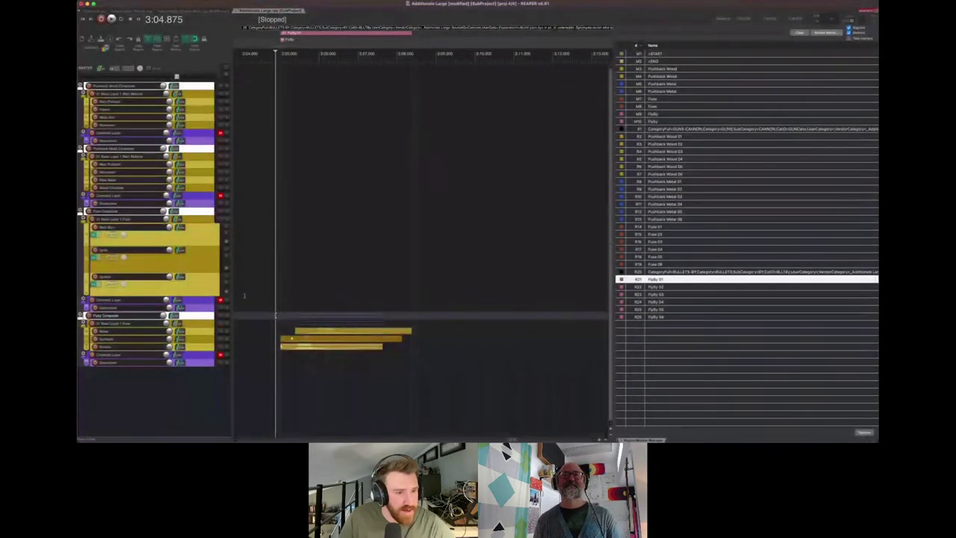
key(space)
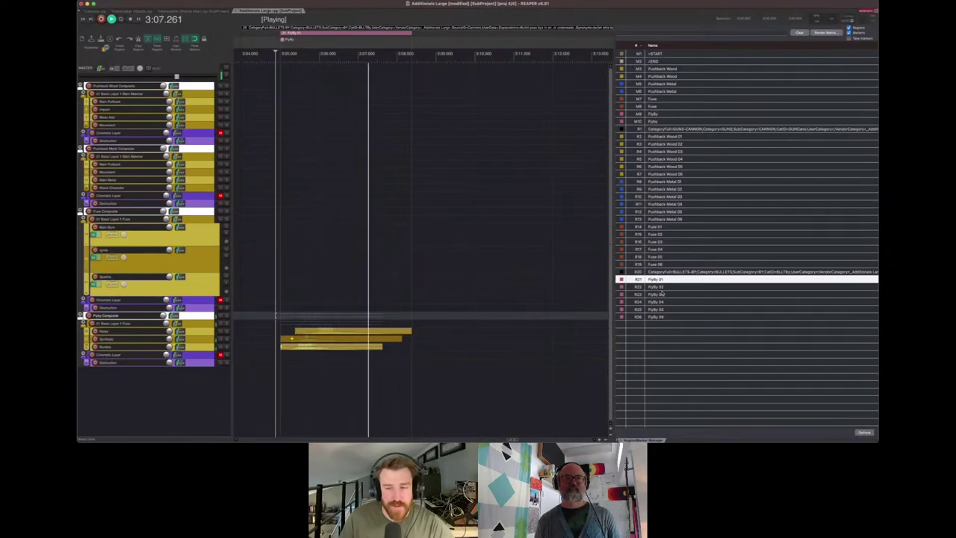
click(660, 288)
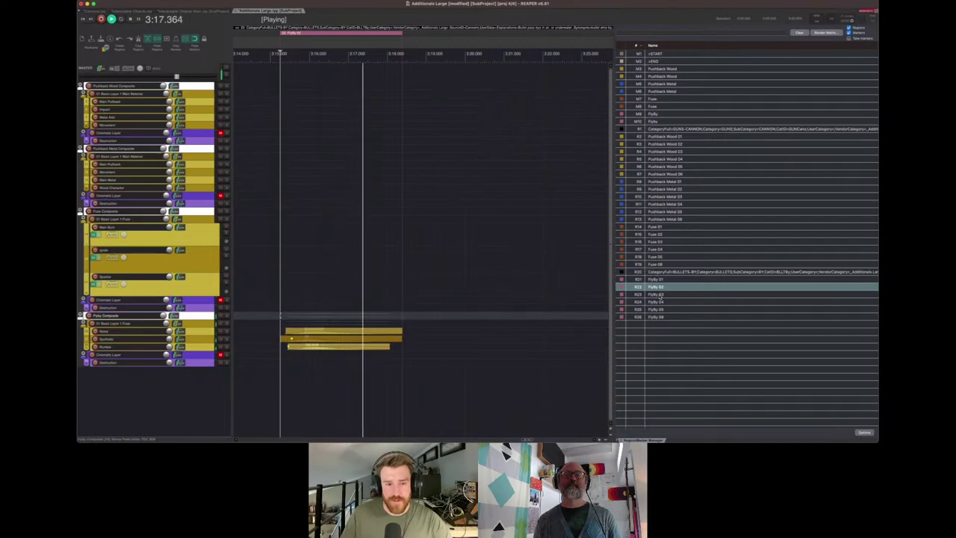
key(space)
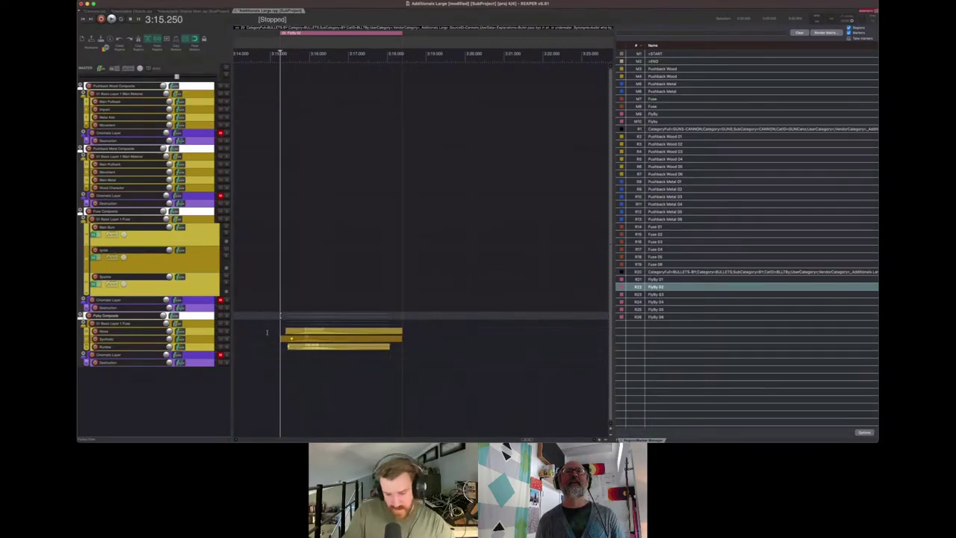
Return to the FlyBy 01 region and examine the clips on its Noise, Synthetic and Rumble layers up close
key(bracketleft)
key(bracketleft)
click(269, 338)
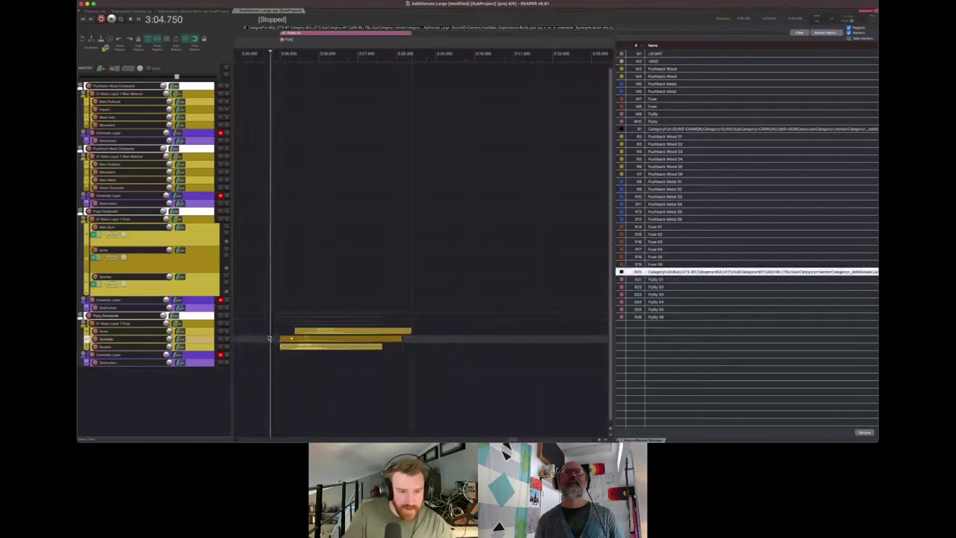
scroll(269, 339, up, 5)
scroll(270, 338, down, 1)
scroll(269, 337, up, 4)
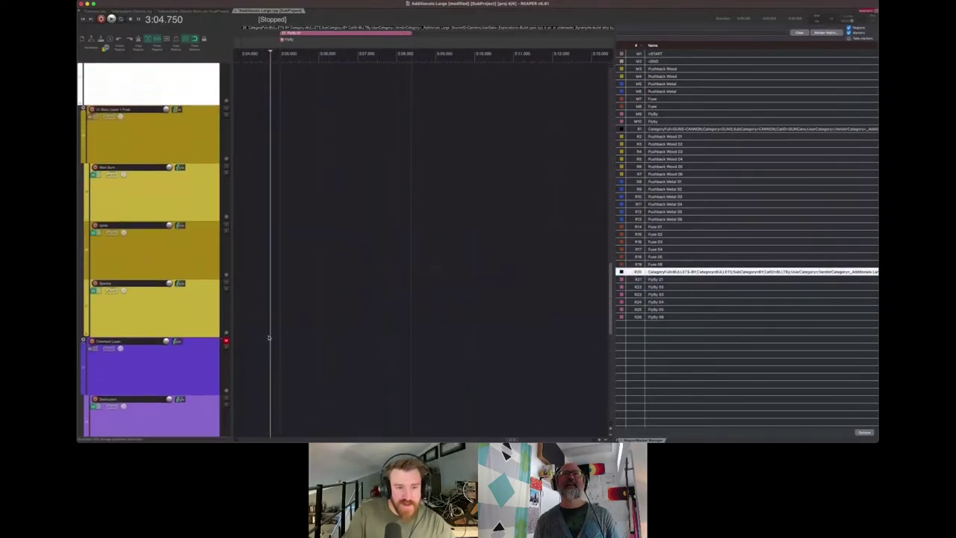
scroll(270, 338, left, 5)
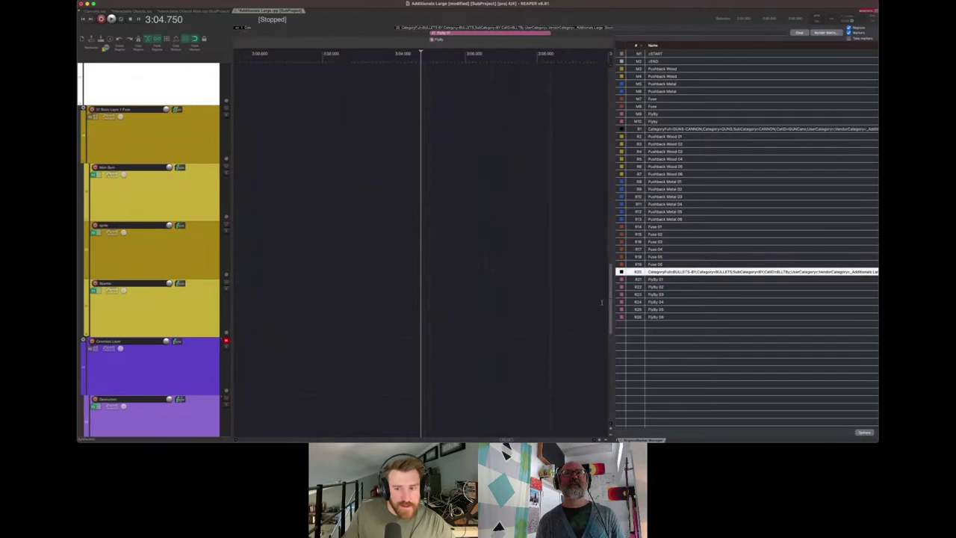
scroll(601, 302, down, 5)
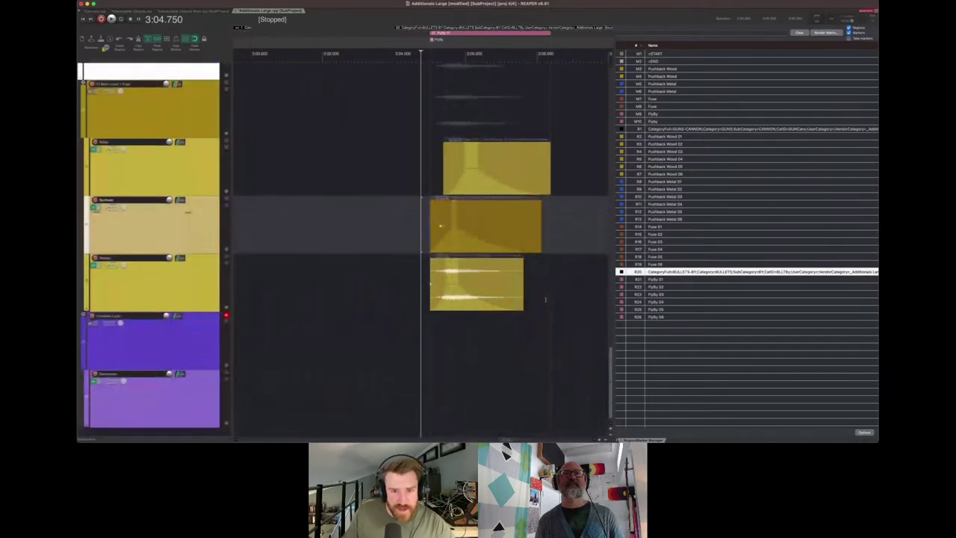
scroll(545, 300, up, 3)
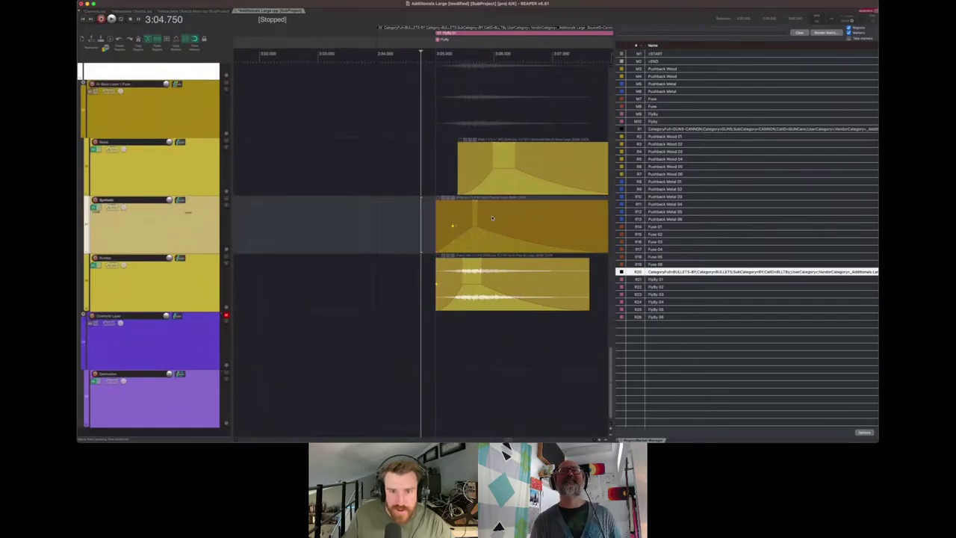
Solo the Synthetic layer of FlyBy 01 and audition it from 3:05.000
key(super+Right)
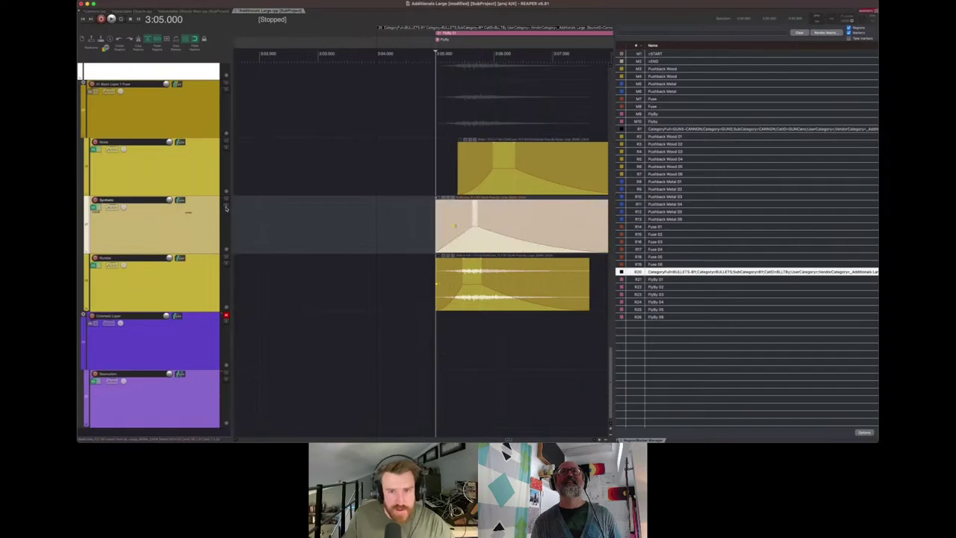
key(space)
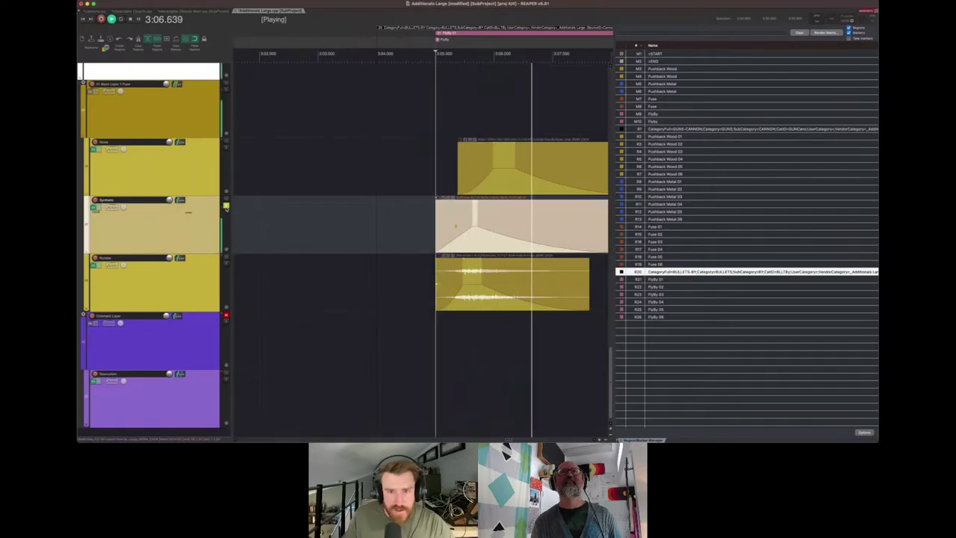
key(space)
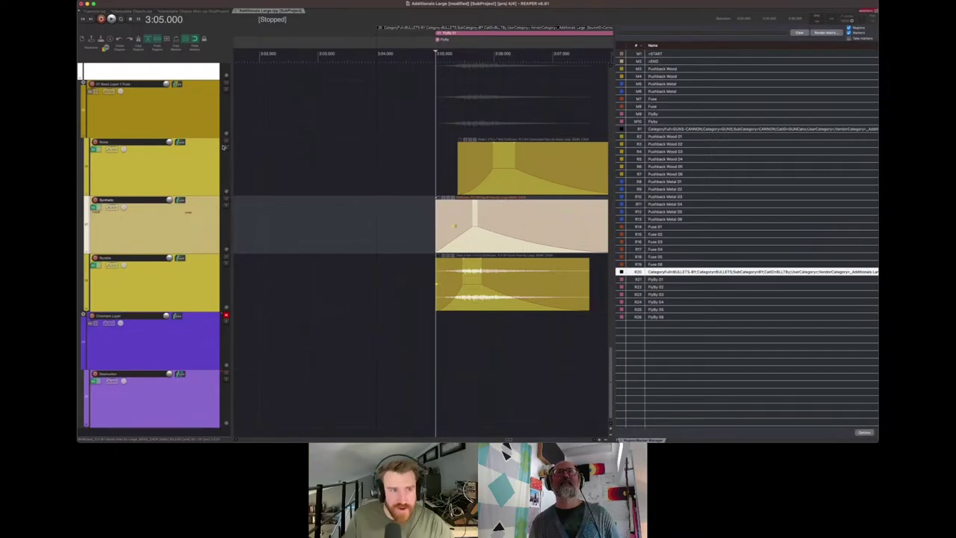
Solo the Noise layer of FlyBy 01 and audition it from 3:05.375
click(375, 173)
key(space)
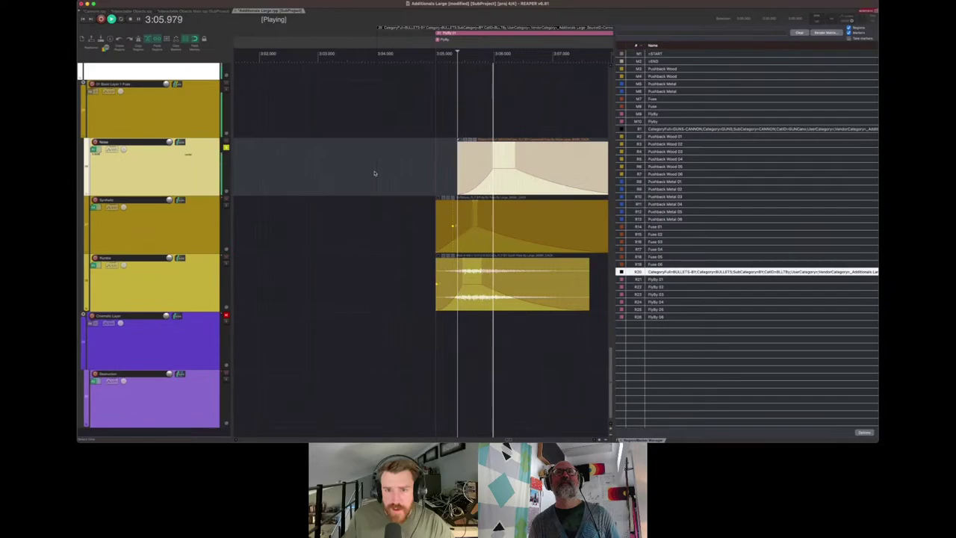
key(space)
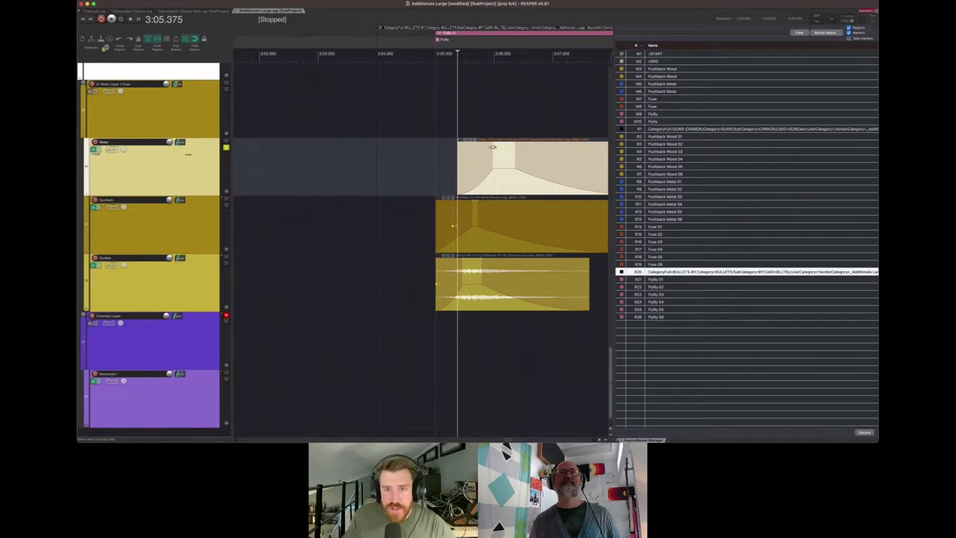
Compare the start positions of the Noise and Synthetic clips in FlyBy 01
click(427, 170)
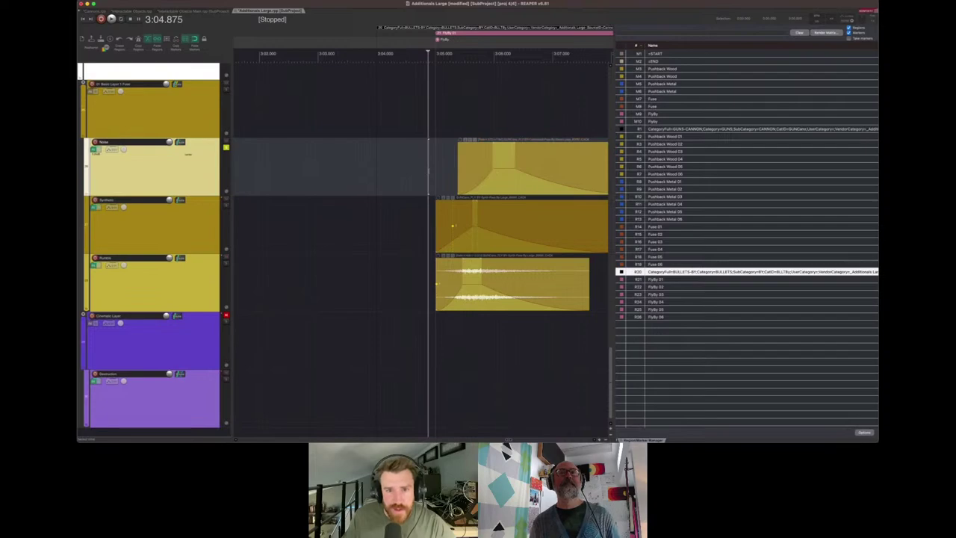
click(459, 169)
click(428, 170)
click(459, 169)
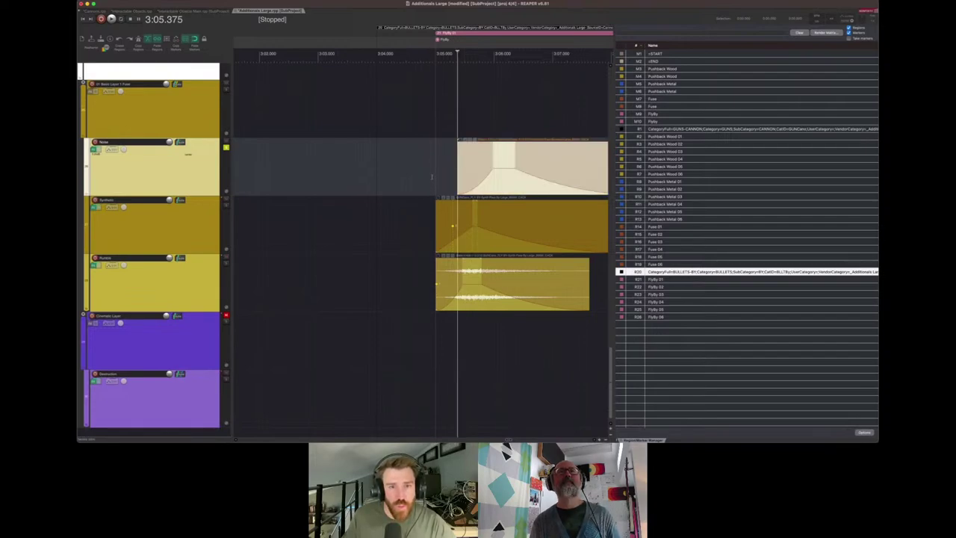
click(443, 212)
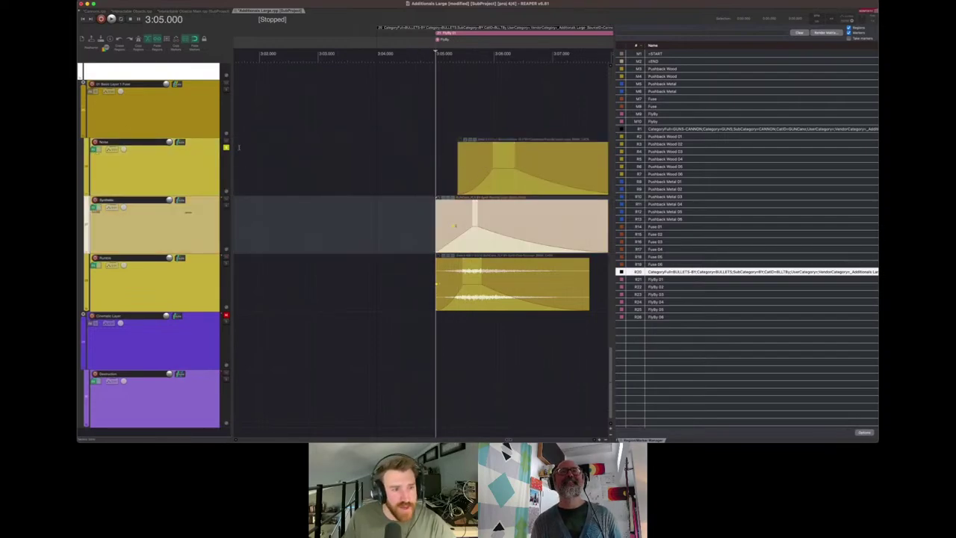
Unsolo the Noise layer and play all FlyBy 01 layers together from 3:04.750
click(419, 157)
key(space)
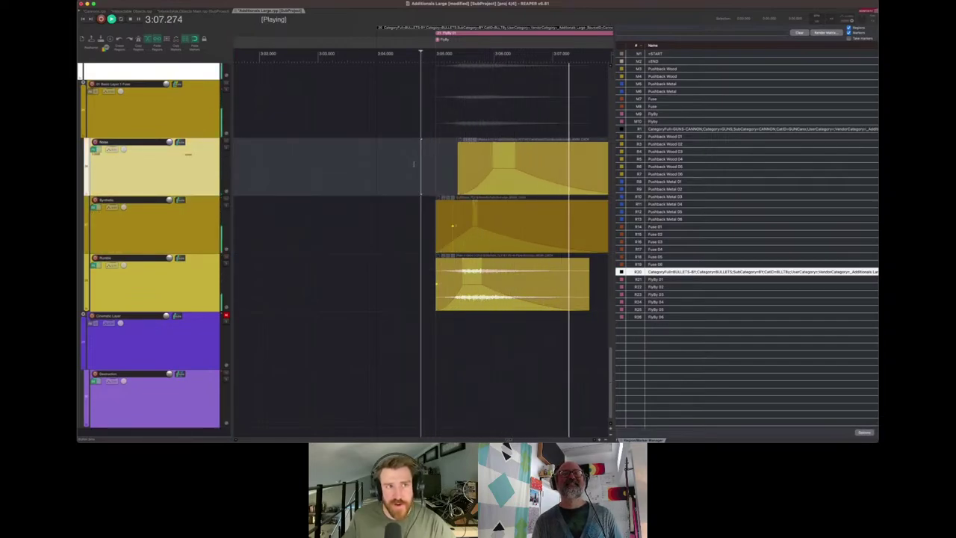
key(space)
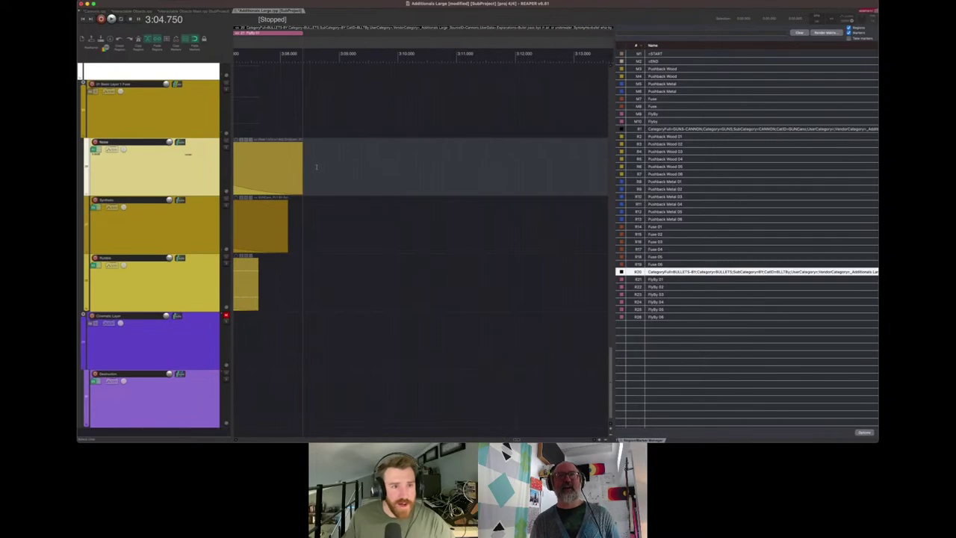
click(327, 169)
scroll(327, 168, left, 3)
scroll(371, 160, down, 5)
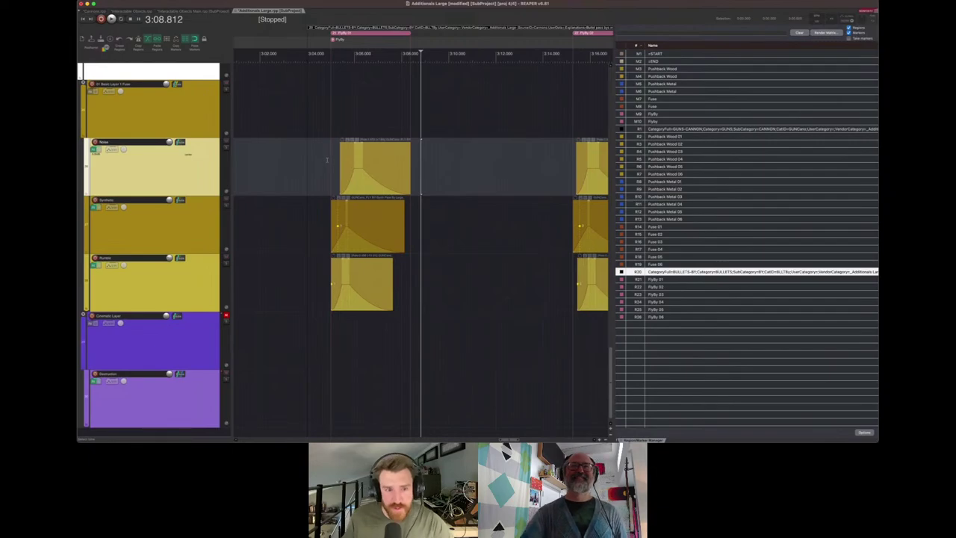
click(327, 159)
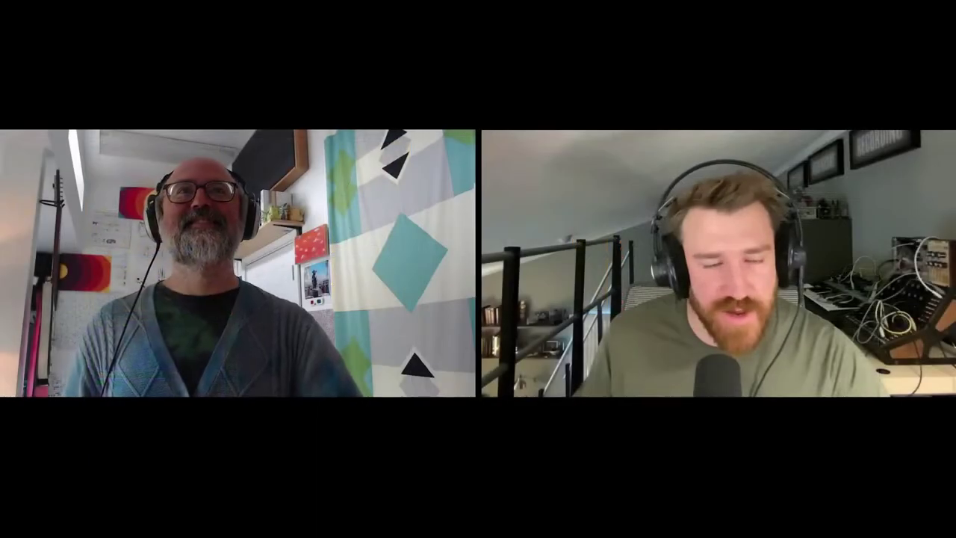
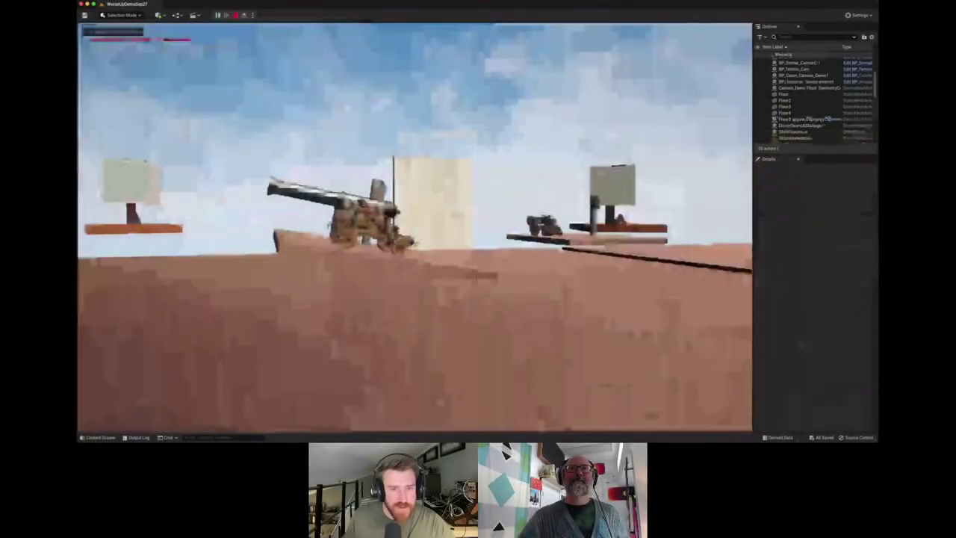
Walk up to the cannon beside the red-button terminal in the running Unreal level
key(w)
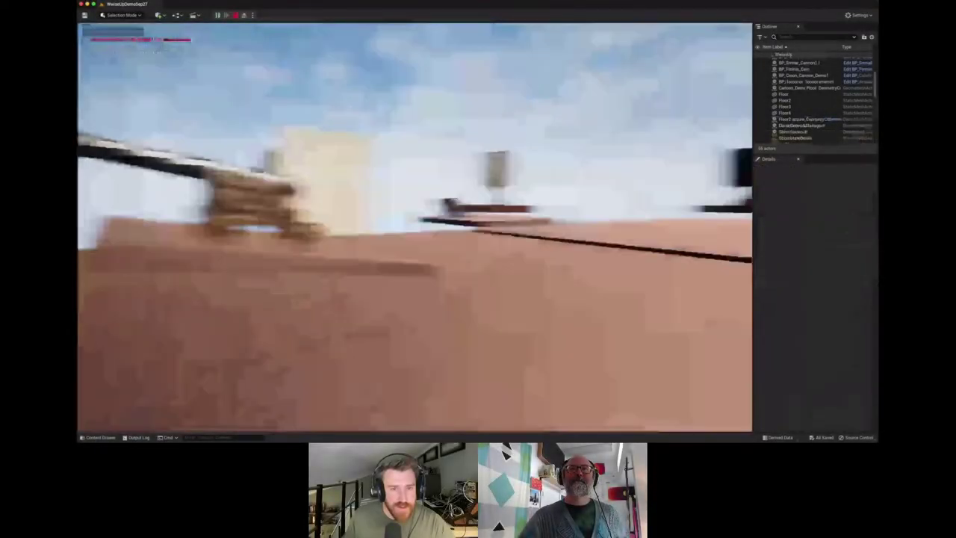
key(w)
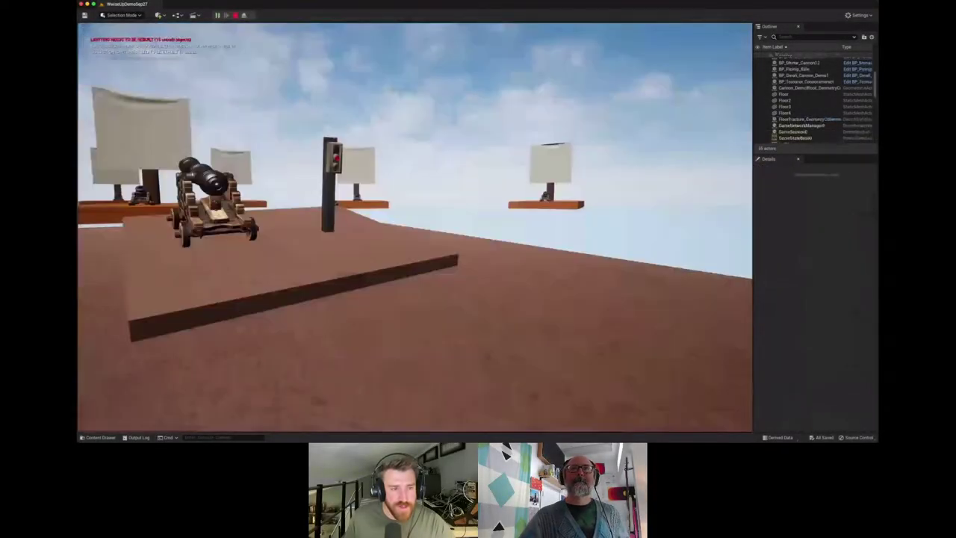
key(w)
key(w)
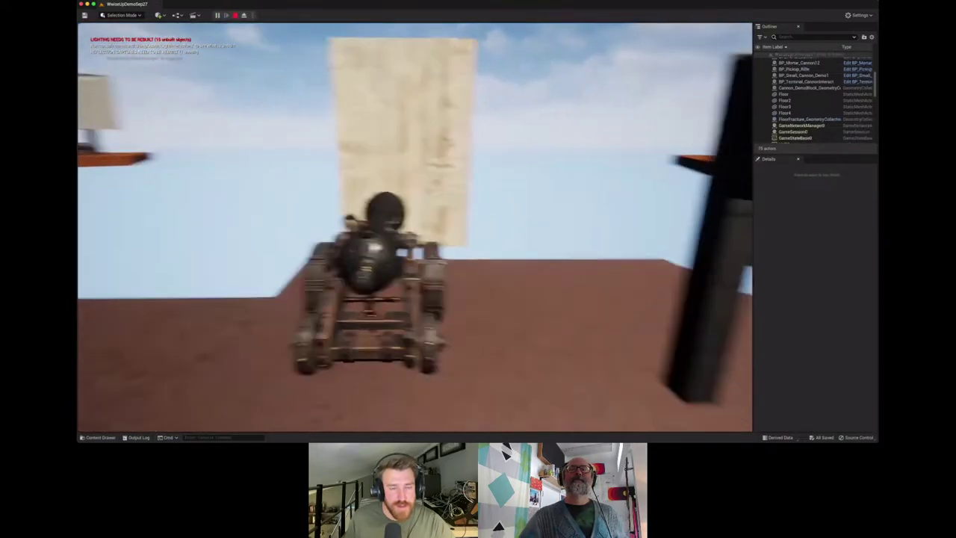
Switch to Wwise, collapse Interactable Objects, and expand Cannons and its Cannon Firing container in the Actor-Mixer Hierarchy
key(super+Tab)
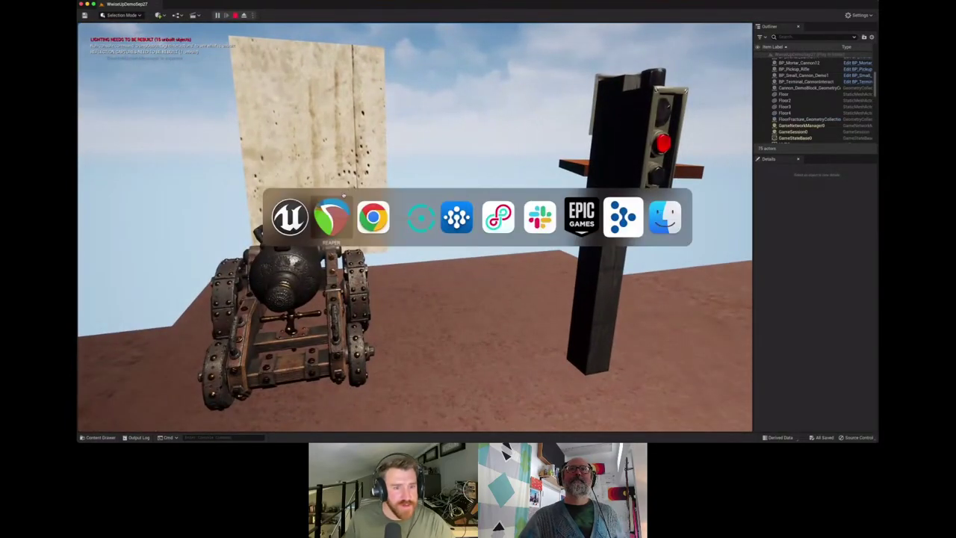
key(super+Tab)
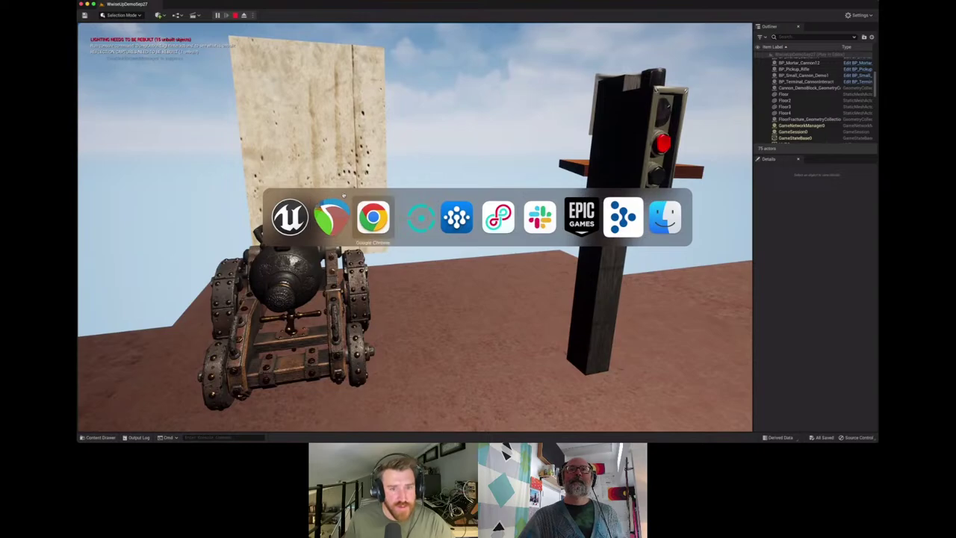
key(super+Tab)
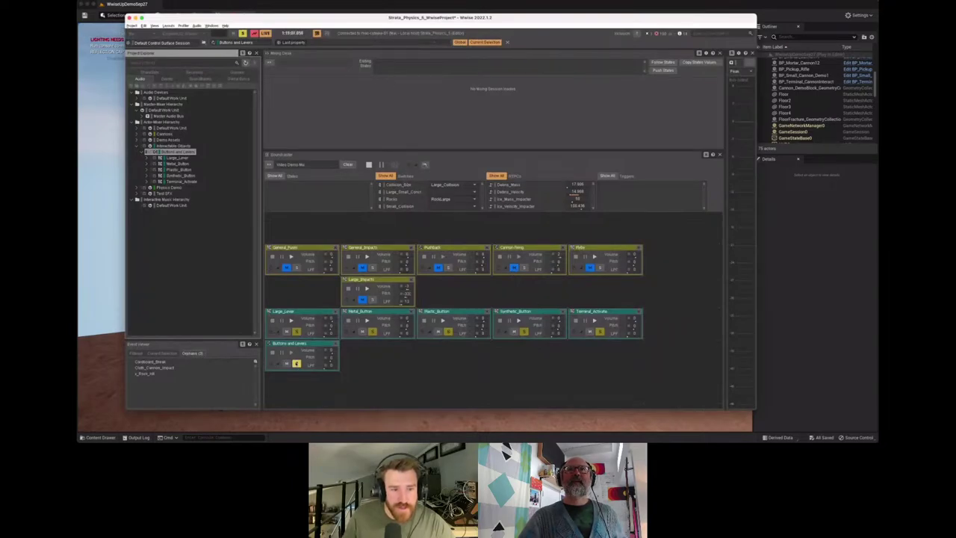
click(137, 148)
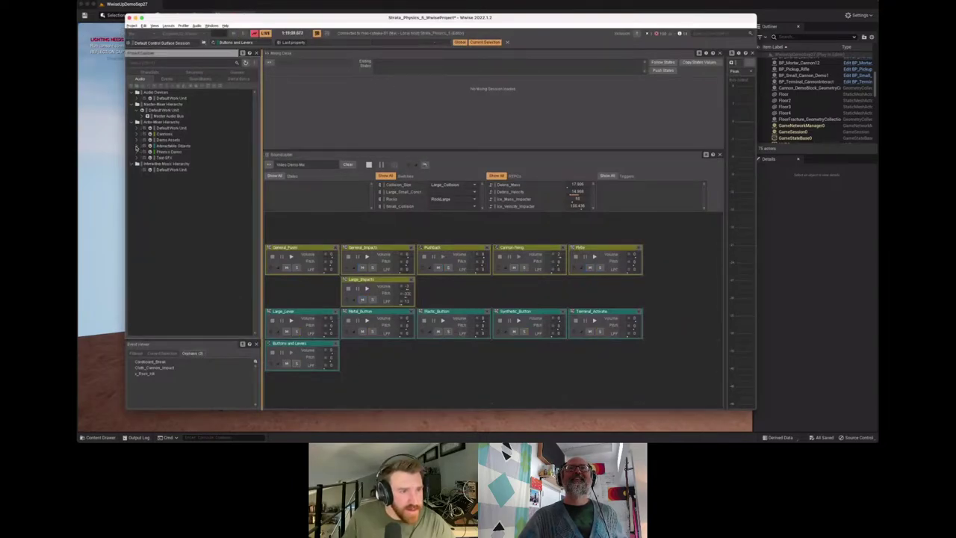
click(138, 134)
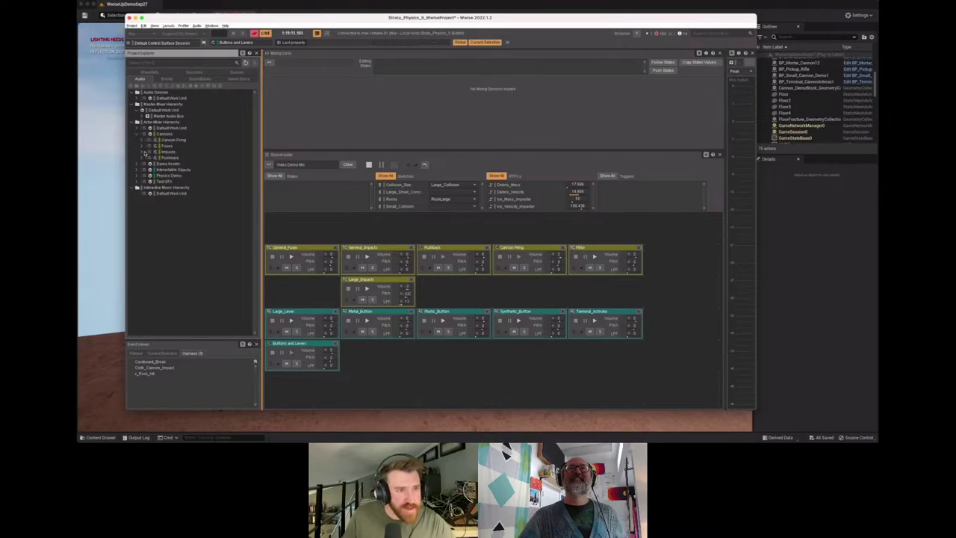
click(144, 141)
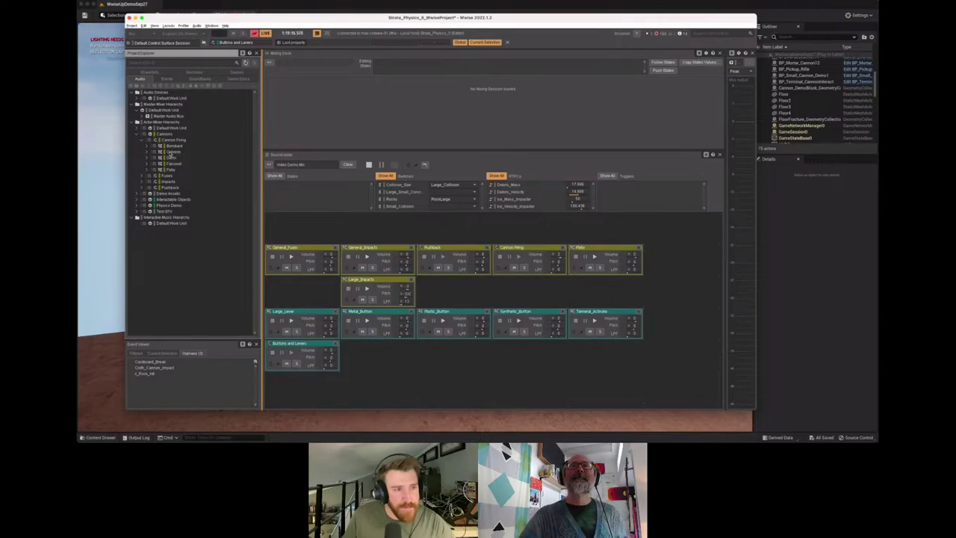
Add the Culverin container to the Soundcaster session beside Flots and solo it
click(150, 152)
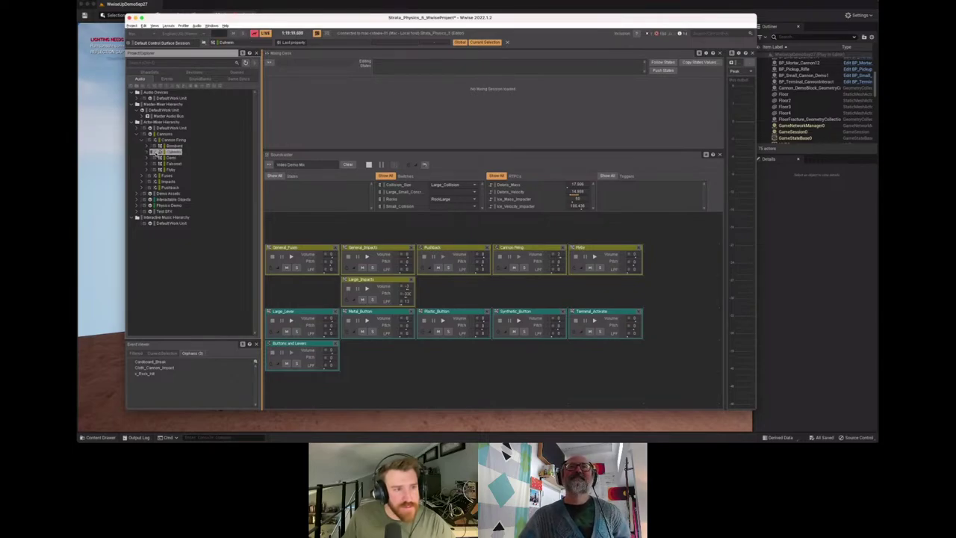
click(149, 151)
drag(173, 153, 691, 267)
click(678, 268)
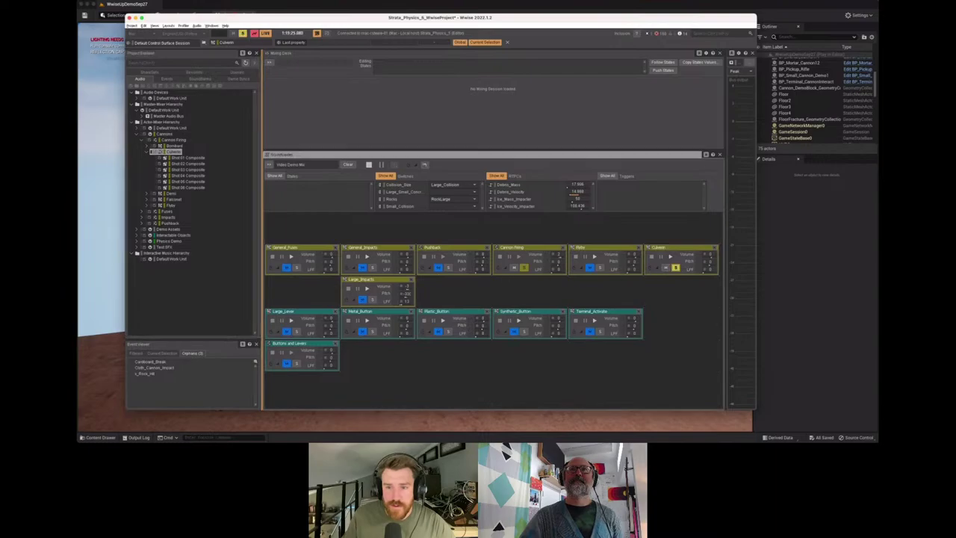
Switch to the running Unreal level and fire the cannon at the wall from the red-button terminal
key(super+Tab)
click(677, 267)
key(w)
key(d)
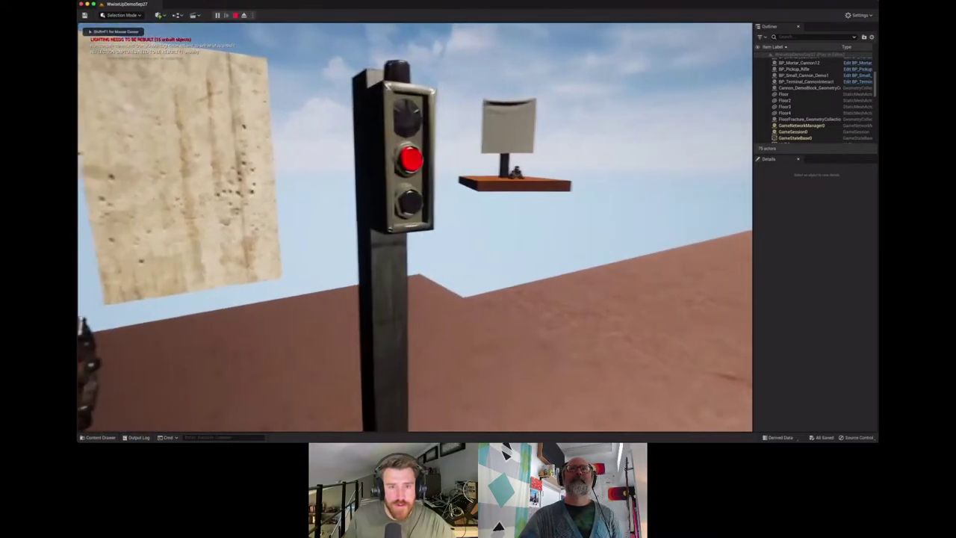
key(d)
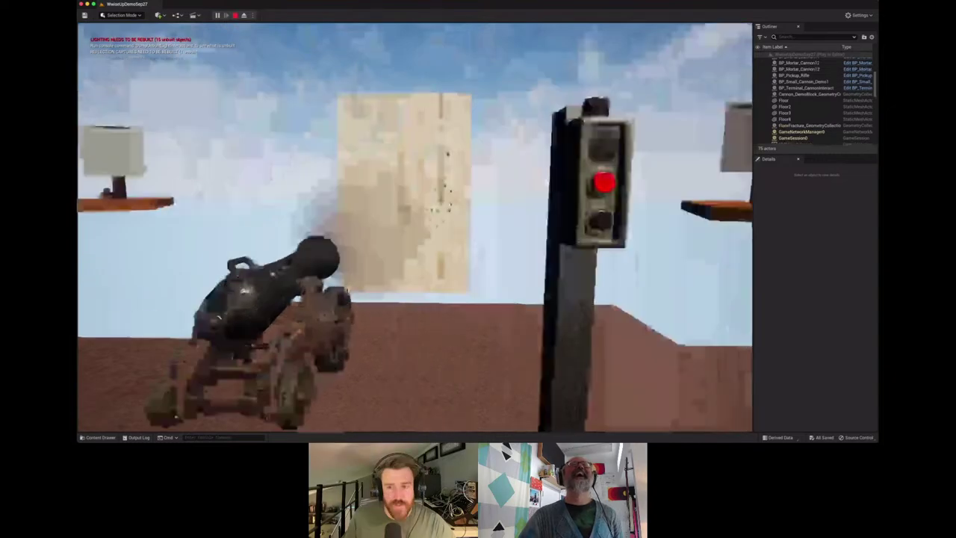
Switch to Wwise, collapse Culverin, add the Bombard container to the Soundcaster session, and solo it
key(super+Tab)
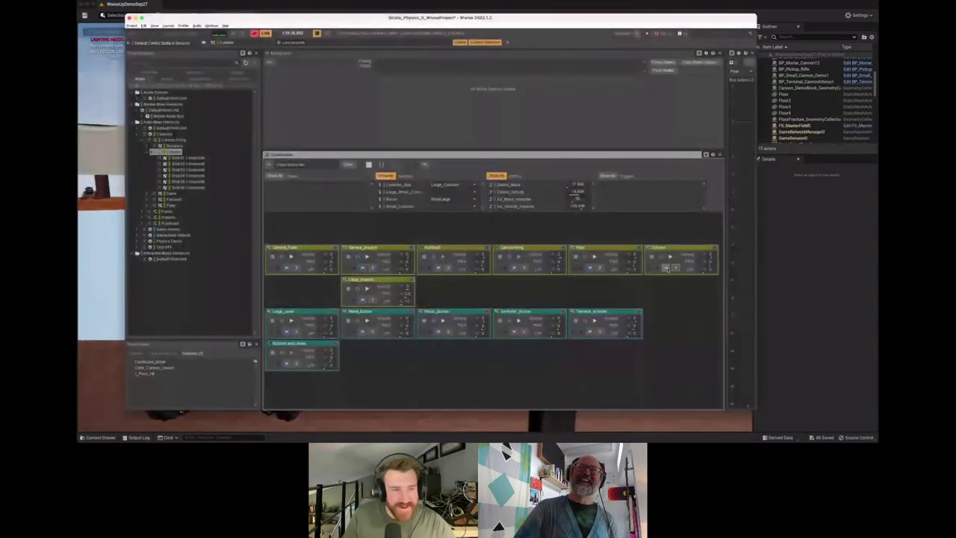
click(146, 152)
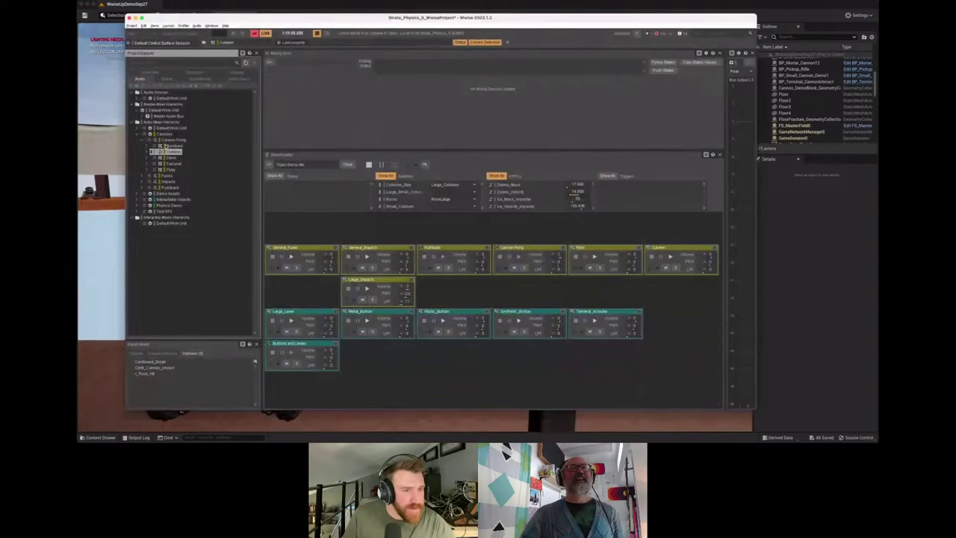
key(super+Tab)
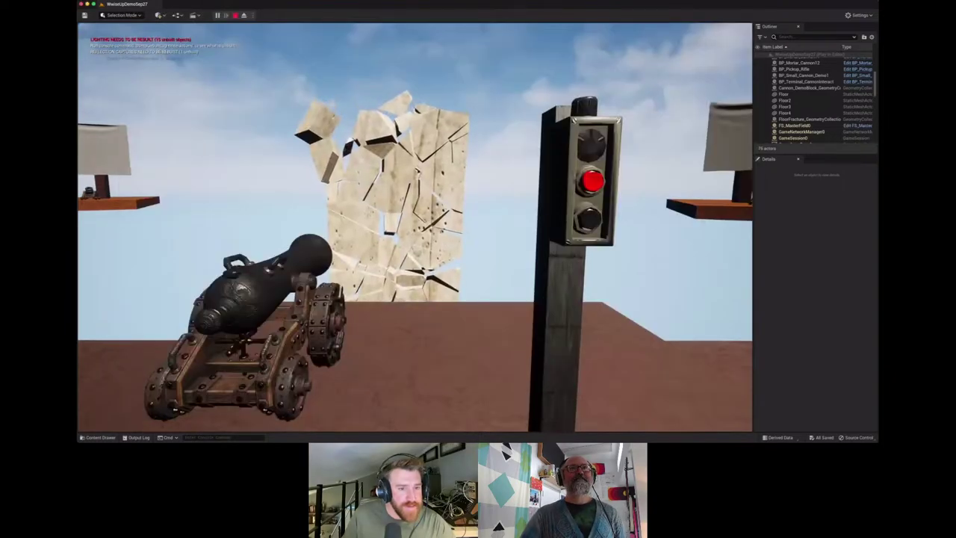
key(super+Tab)
click(167, 146)
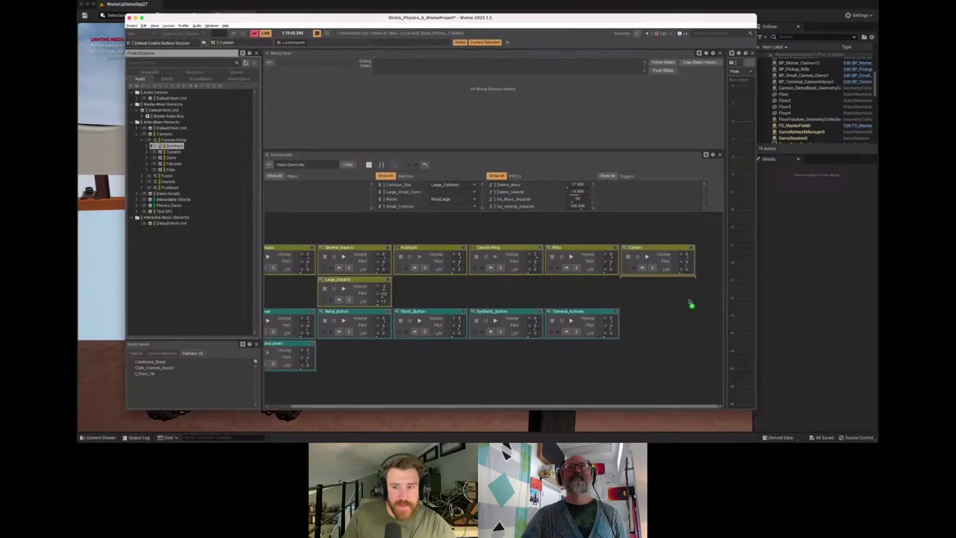
scroll(684, 301, right, 2)
Switch to the running Unreal level, move closer to the red-button terminal, and fire the cannon at the broken wall
key(super+Tab)
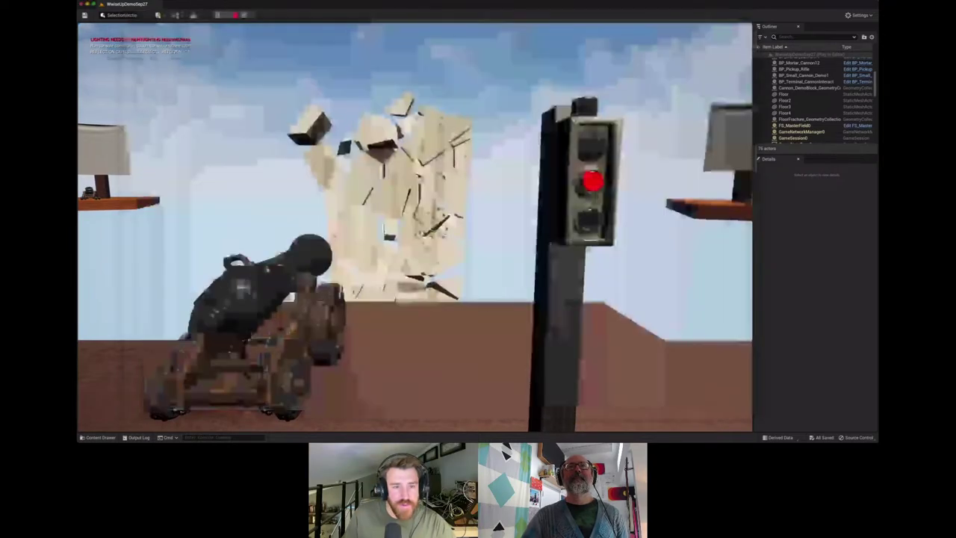
click(684, 301)
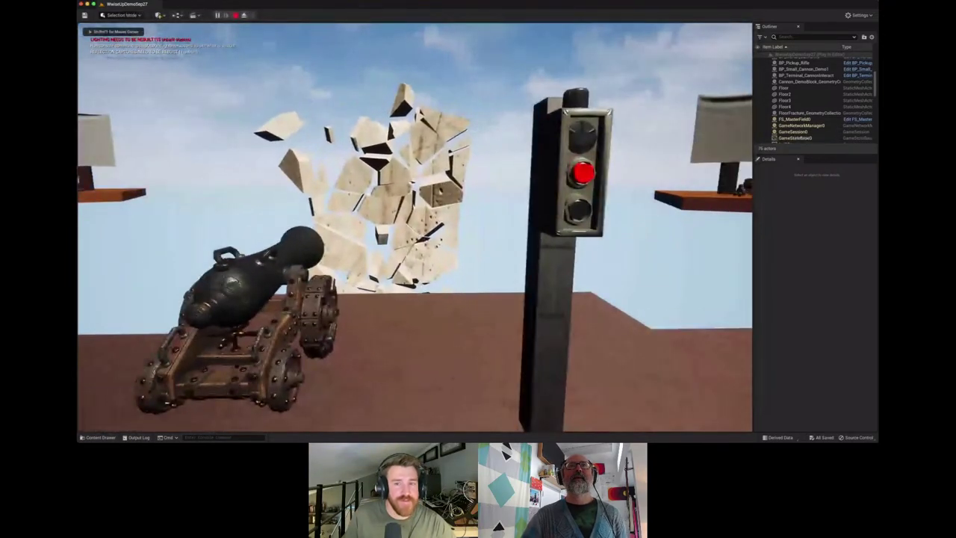
key(w)
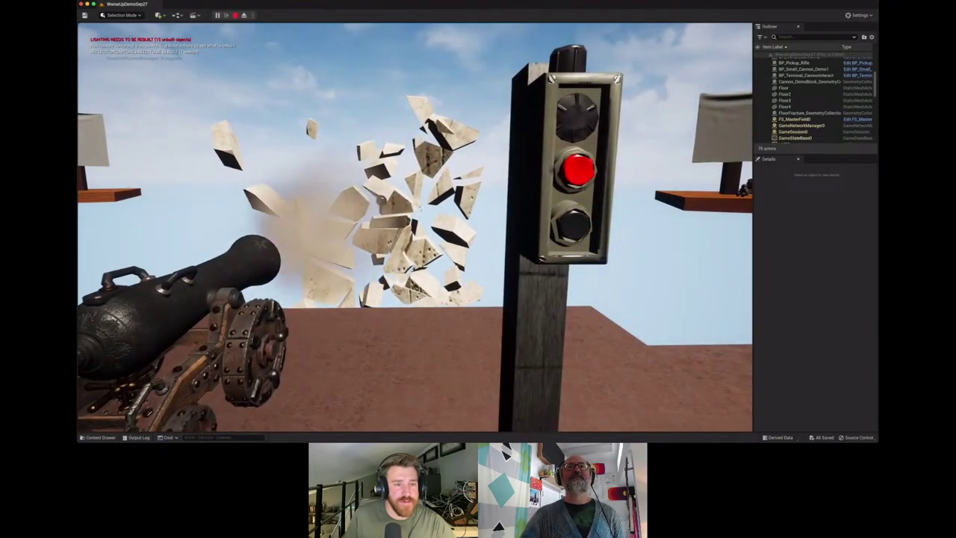
Switch to Wwise, replace Bombard with the Falconet container in the Soundcaster session, and solo Falconet
key(super+Tab)
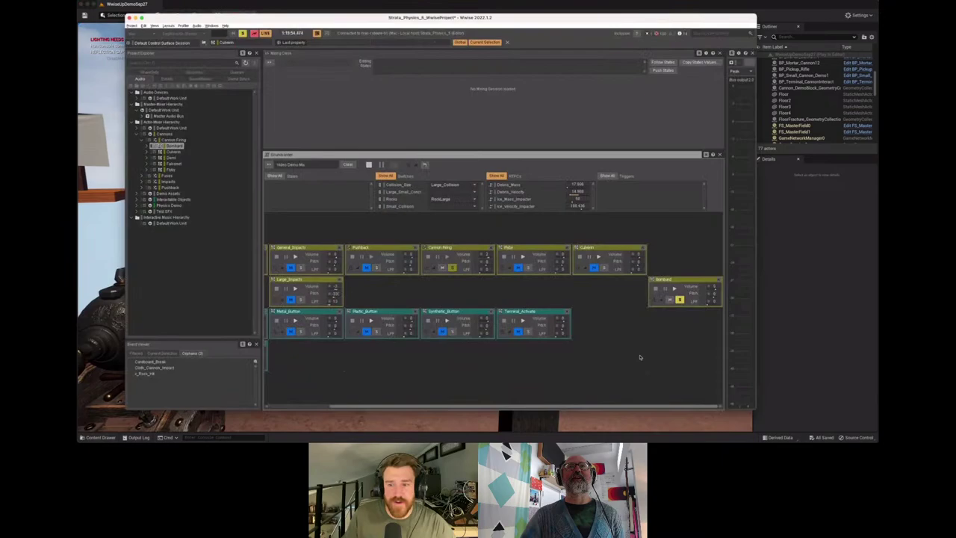
click(680, 299)
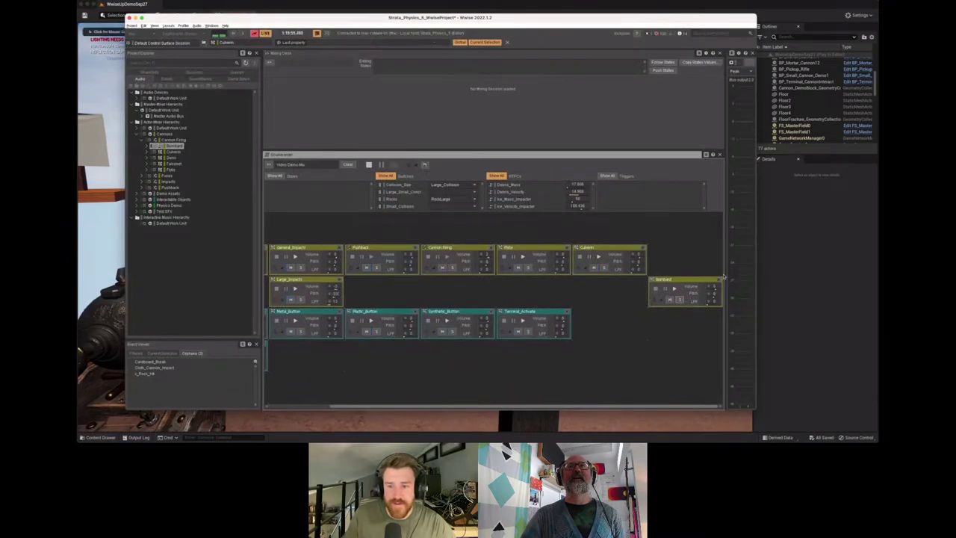
click(172, 152)
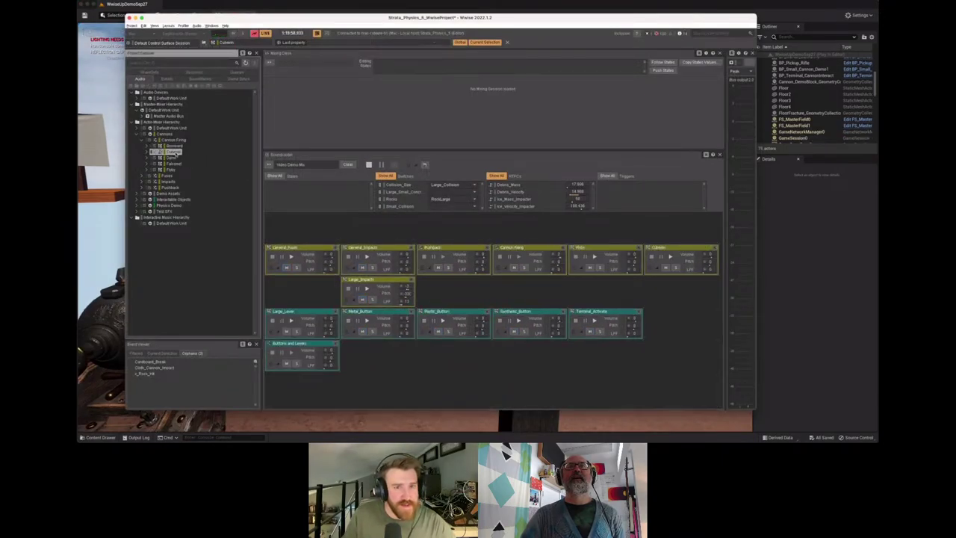
key(super+Tab)
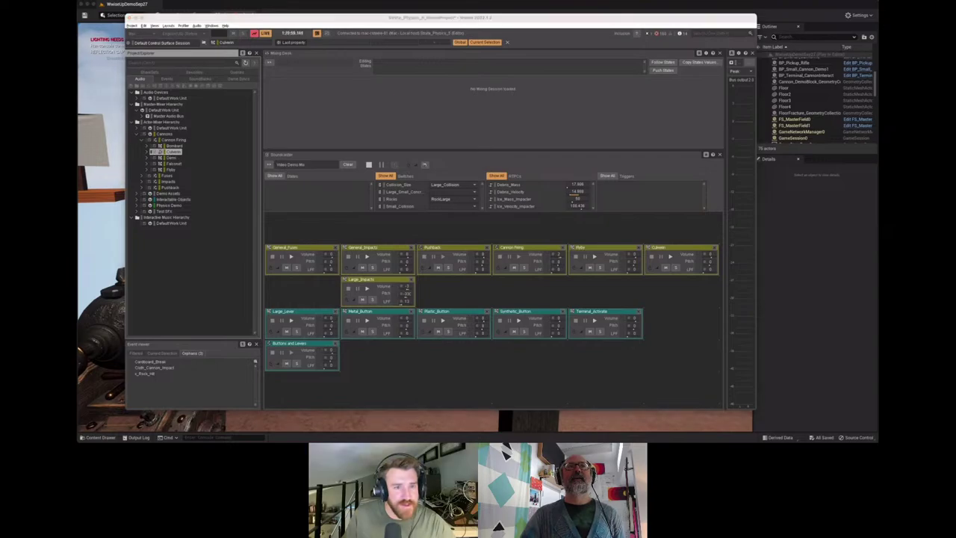
key(super+Tab)
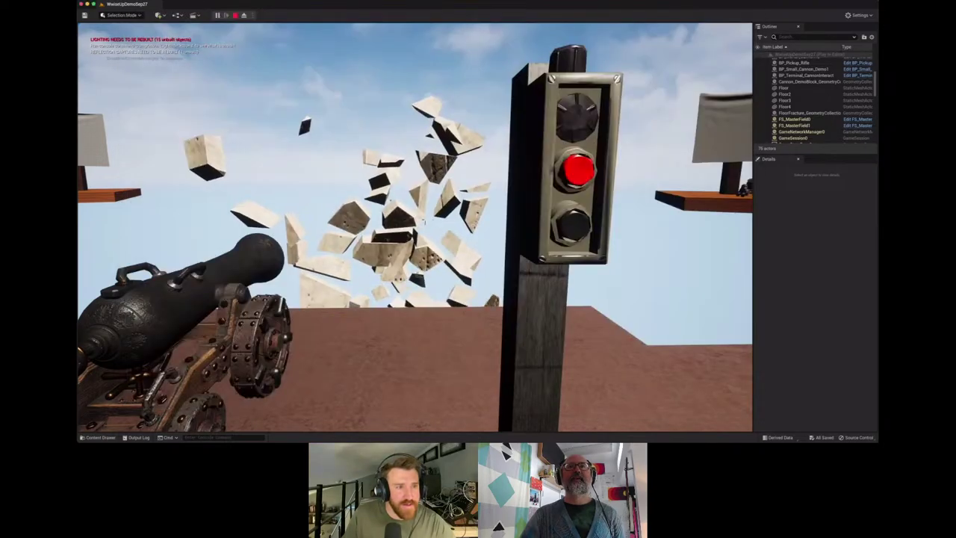
key(super+Tab)
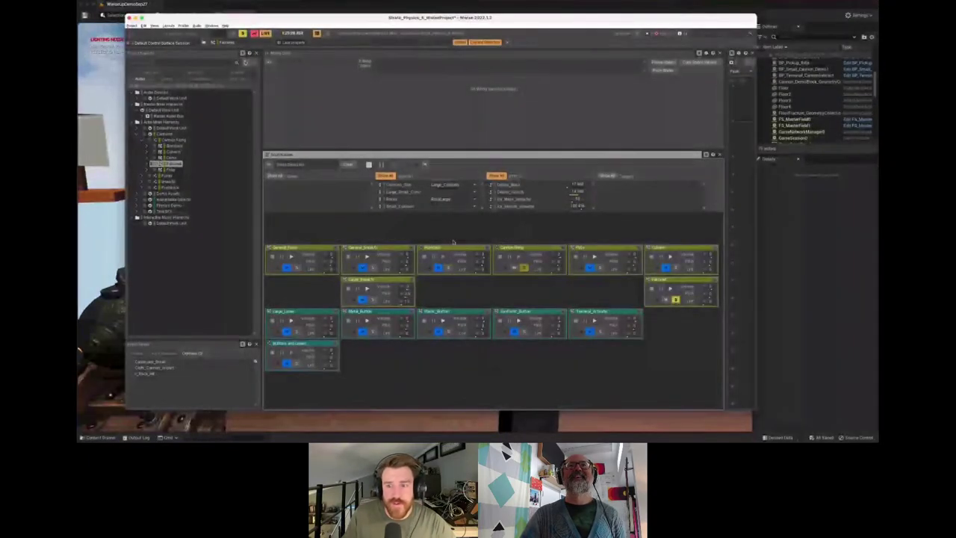
Switch to the running Unreal level and fire the cannon again from the red-button terminal
key(super+Tab)
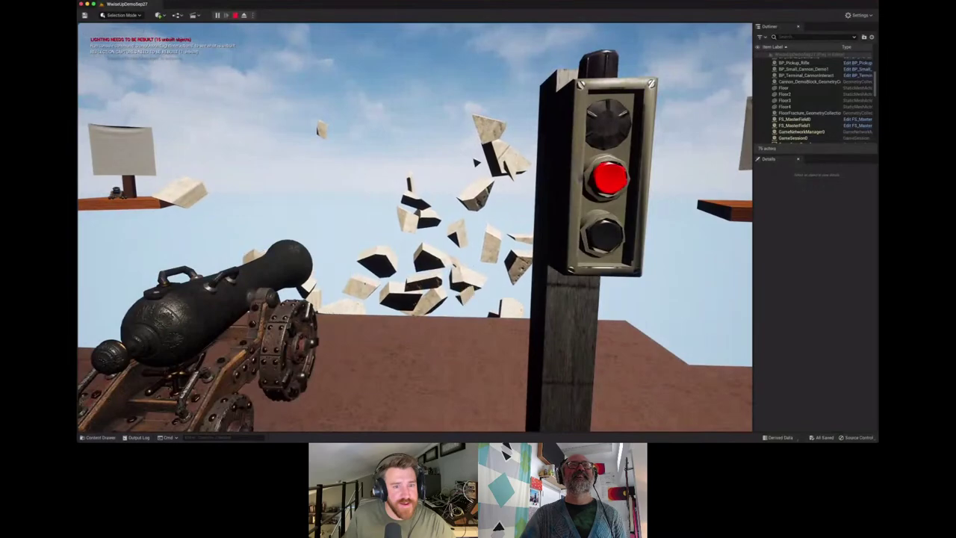
key(e)
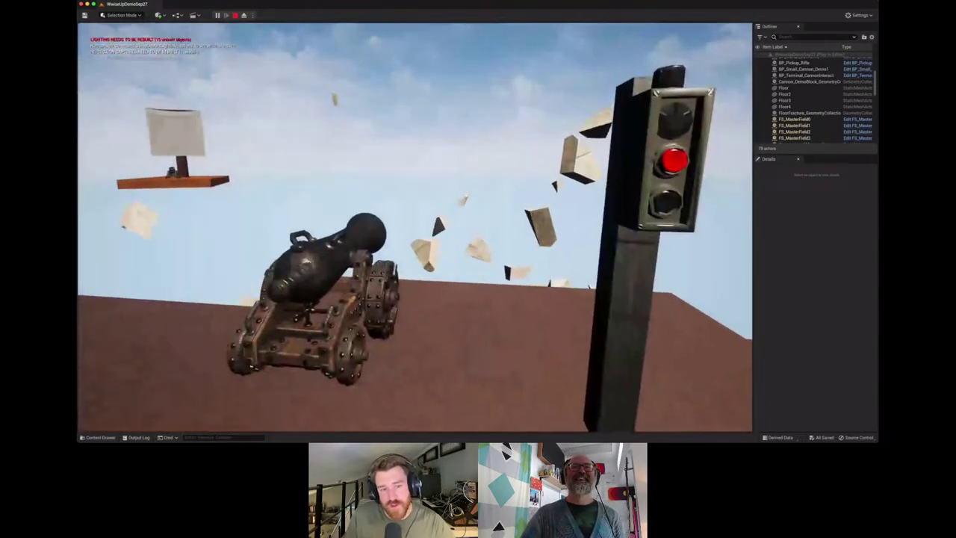
key(a)
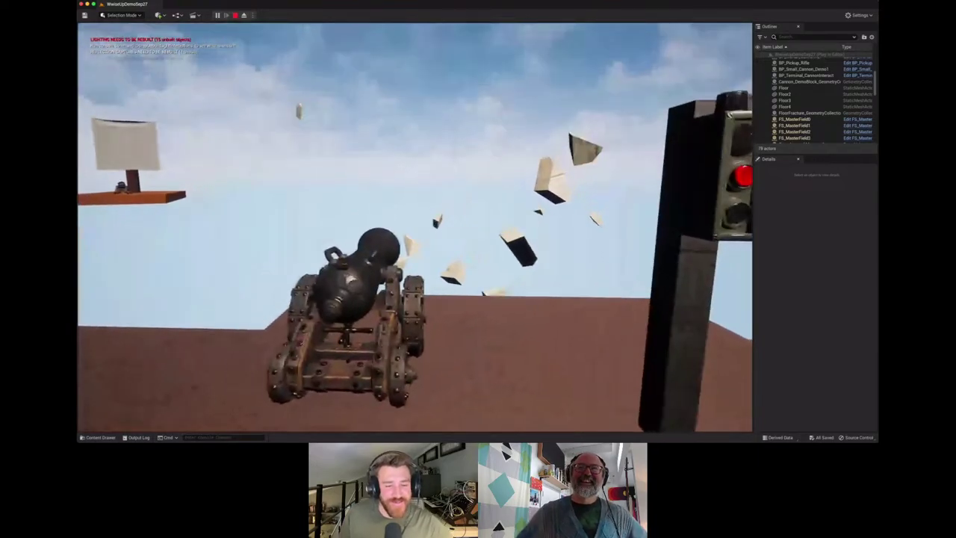
Switch to Wwise, clear the Falconet solo, then add the Demi container below Falconet in the Soundcaster session and solo it
key(super+Tab)
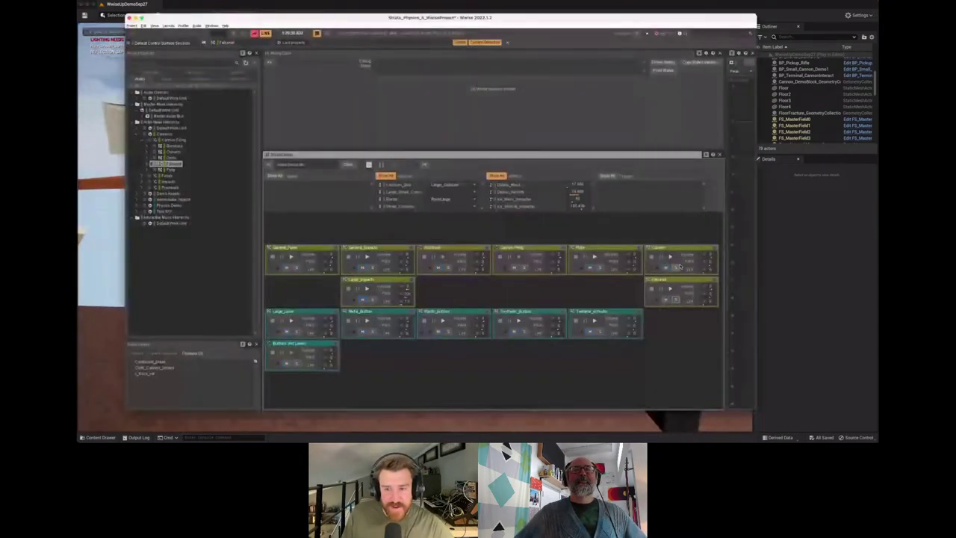
key(super+Tab)
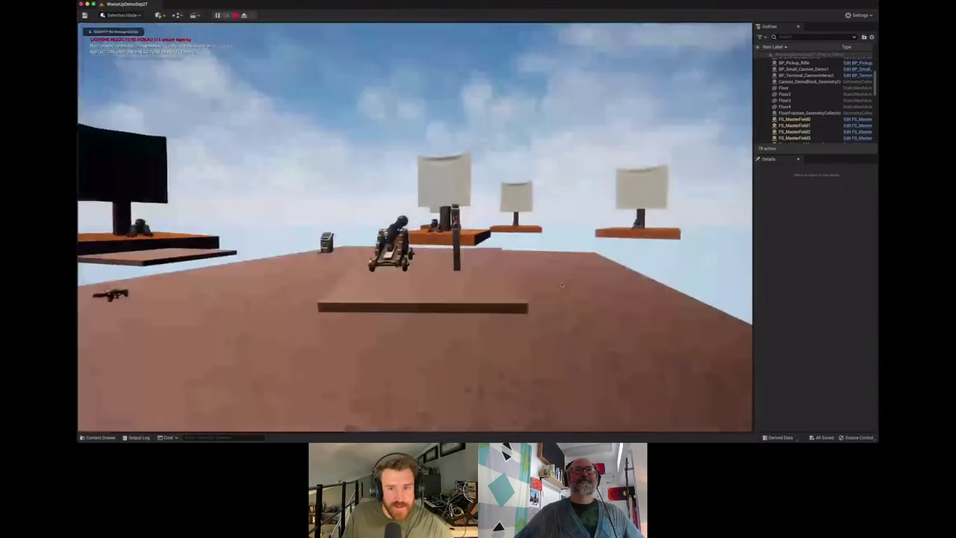
key(super+Tab)
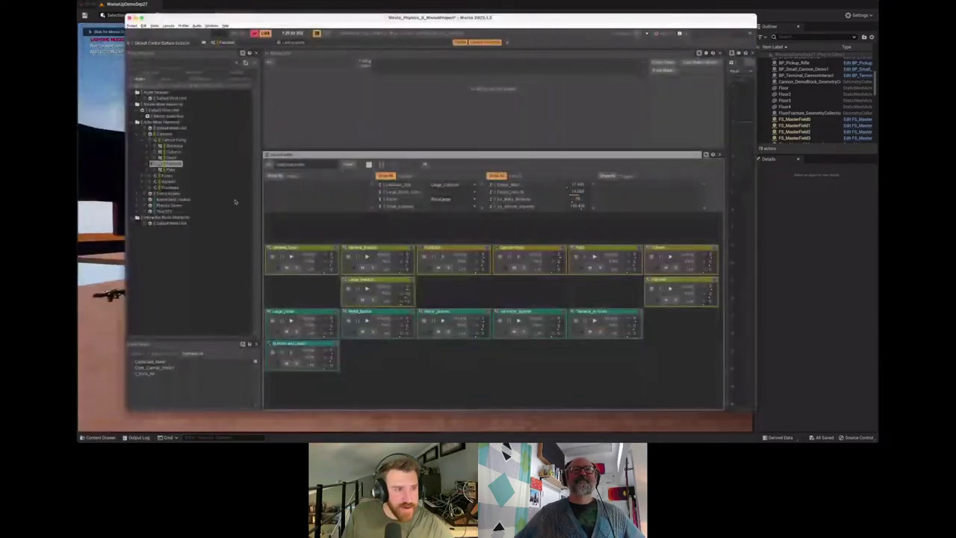
drag(171, 158, 676, 313)
click(674, 332)
Switch to the running Unreal level and walk up to the long-barrelled cannon facing the sail targets
key(super+Tab)
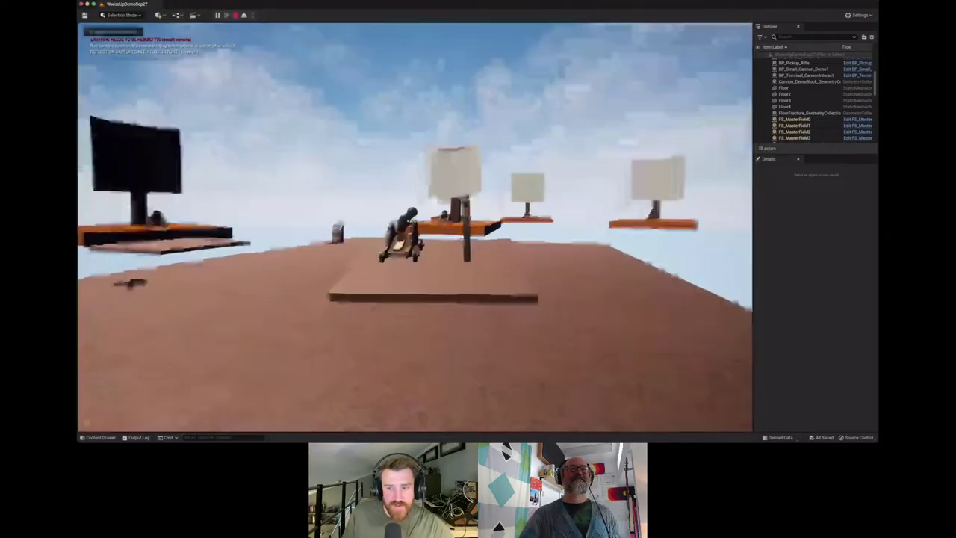
key(w)
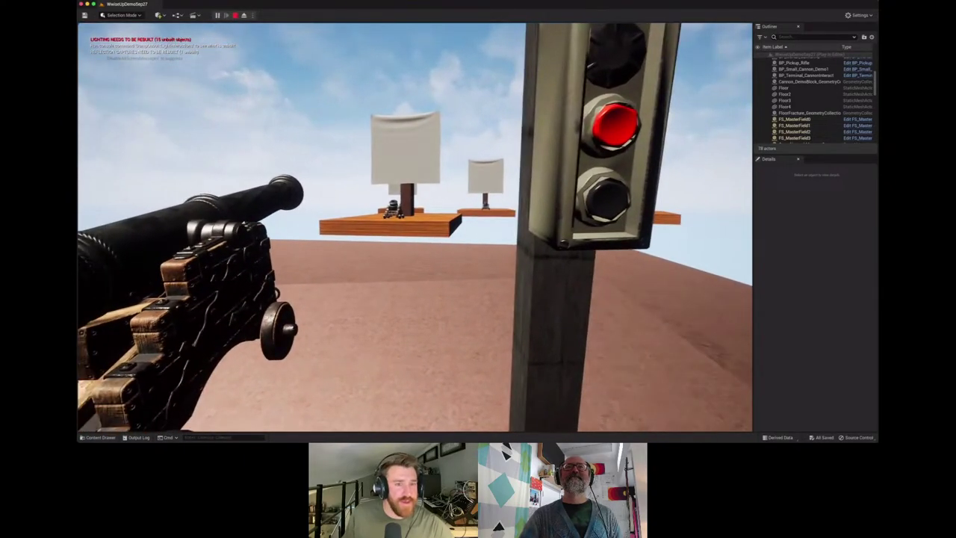
Clear the Demi solo in Wwise, then return to Unreal and fire the long-barrelled cannon at the sail target
key(super+Tab)
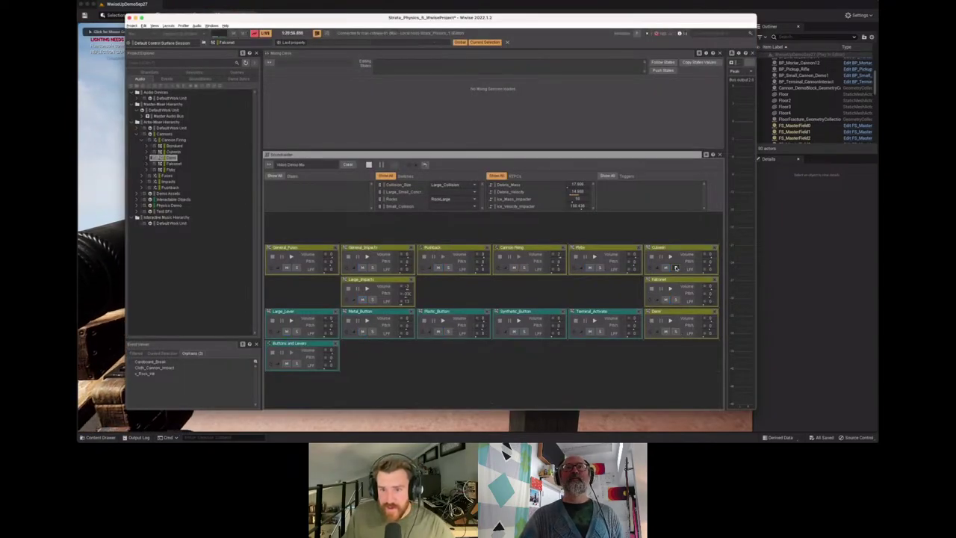
key(super+Tab)
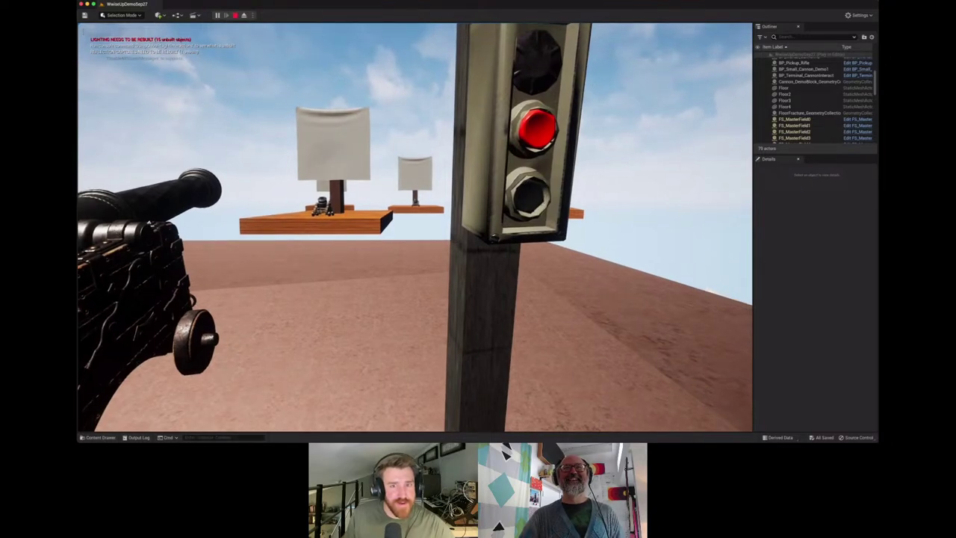
key(e)
Walk past the long-barrelled cannon and sail platforms, and head back across the level to the cannon facing the broken wall
key(s)
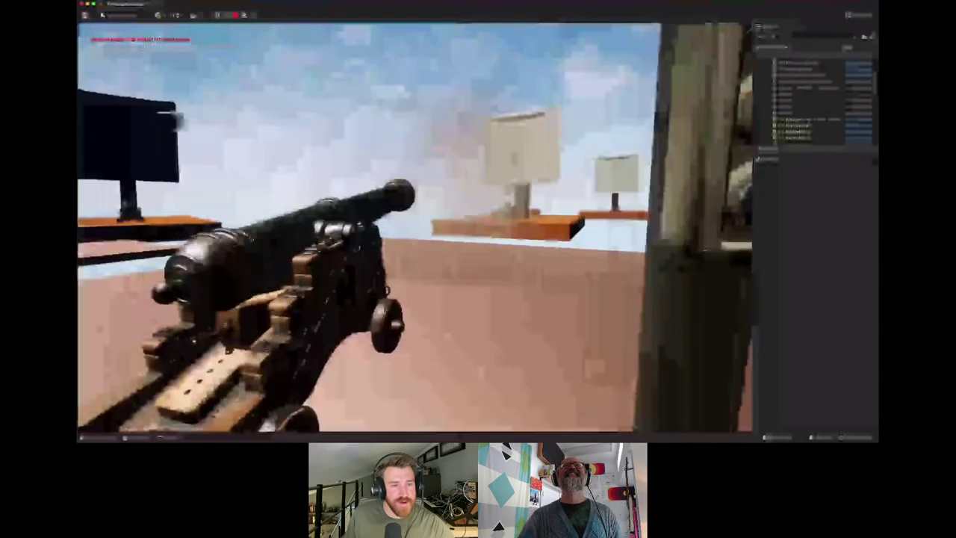
key(w)
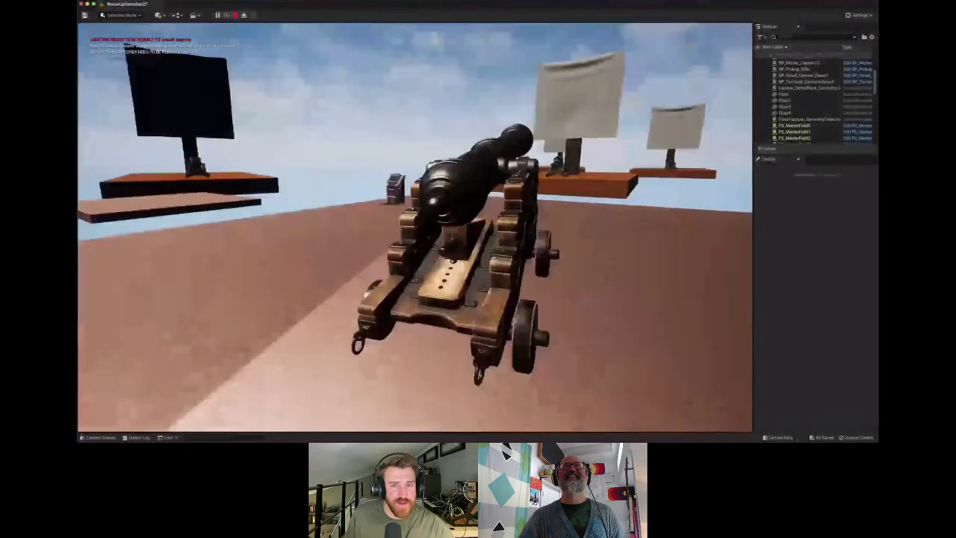
key(w)
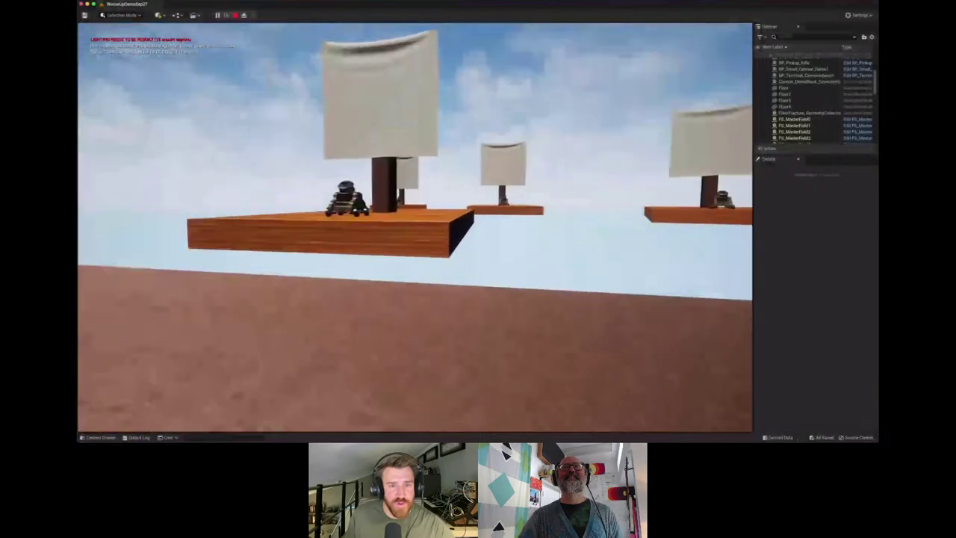
key(w)
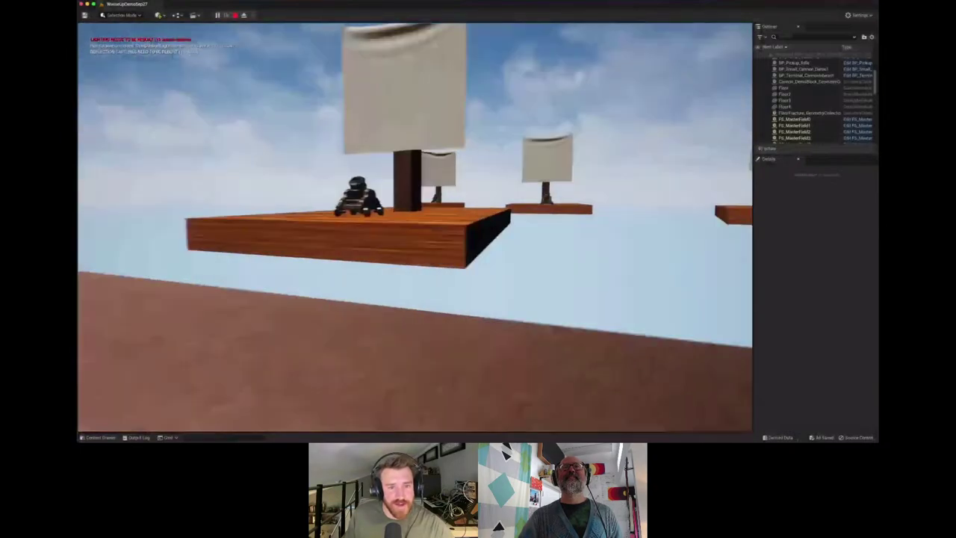
key(w)
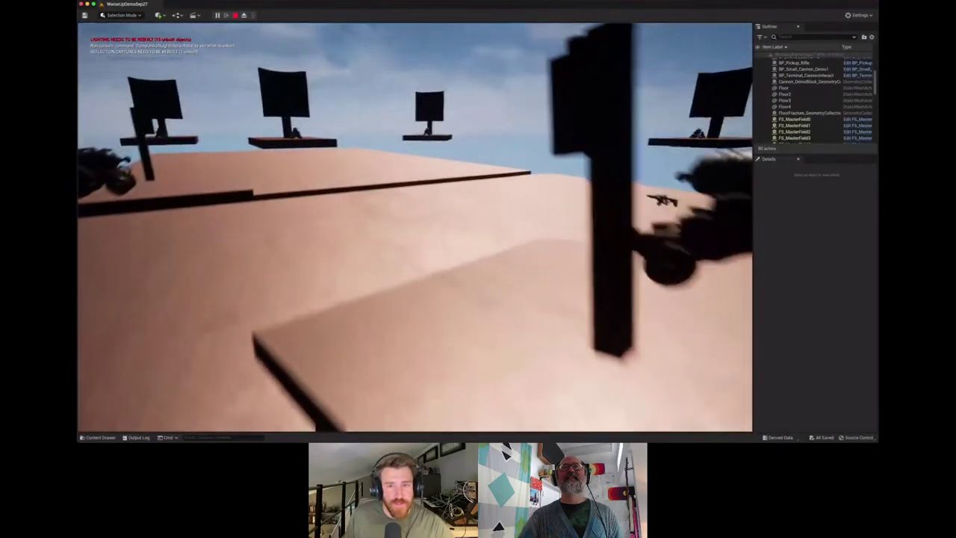
key(w)
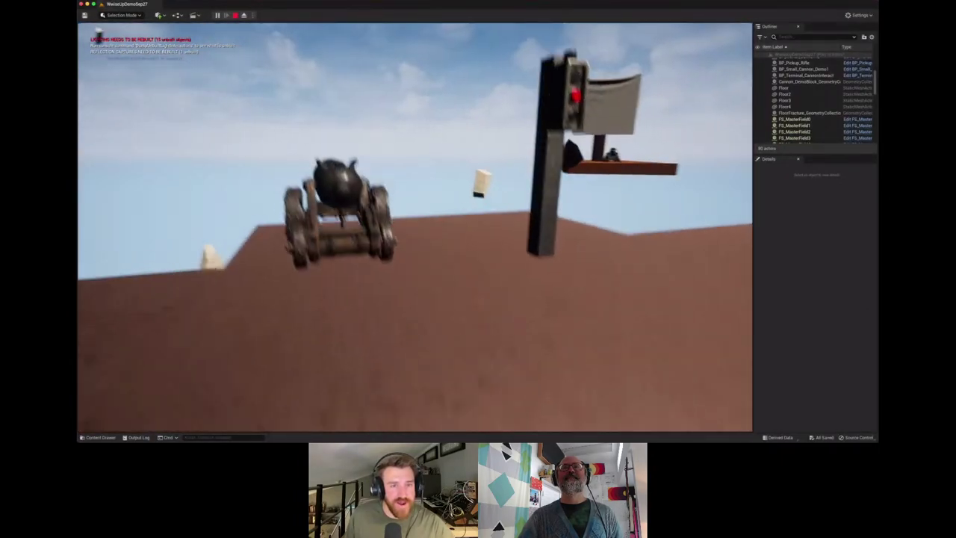
Switch to Wwise, collapse the Cannon Firing container in the Actor-Mixer Hierarchy, and solo Cannon Firing in the Soundcaster session
key(super+Tab)
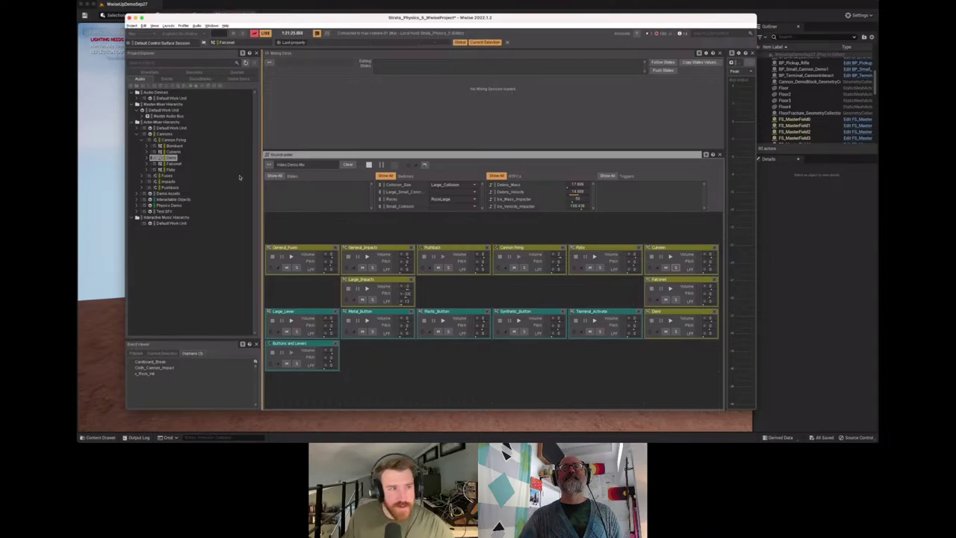
click(143, 140)
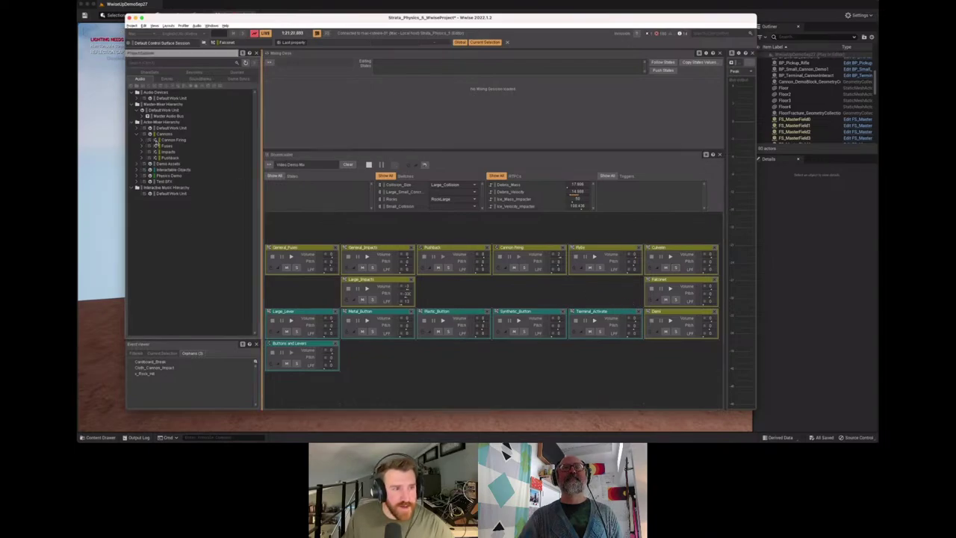
click(174, 140)
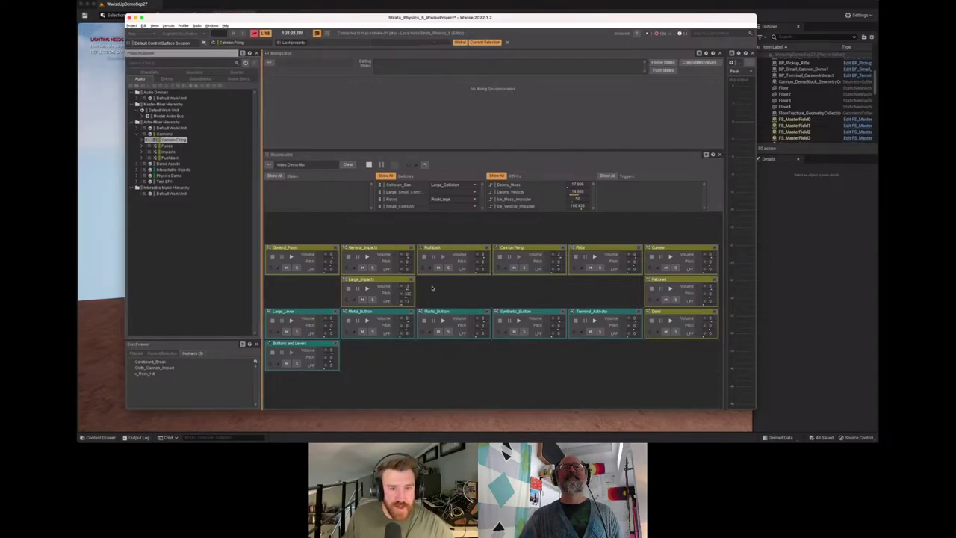
click(522, 268)
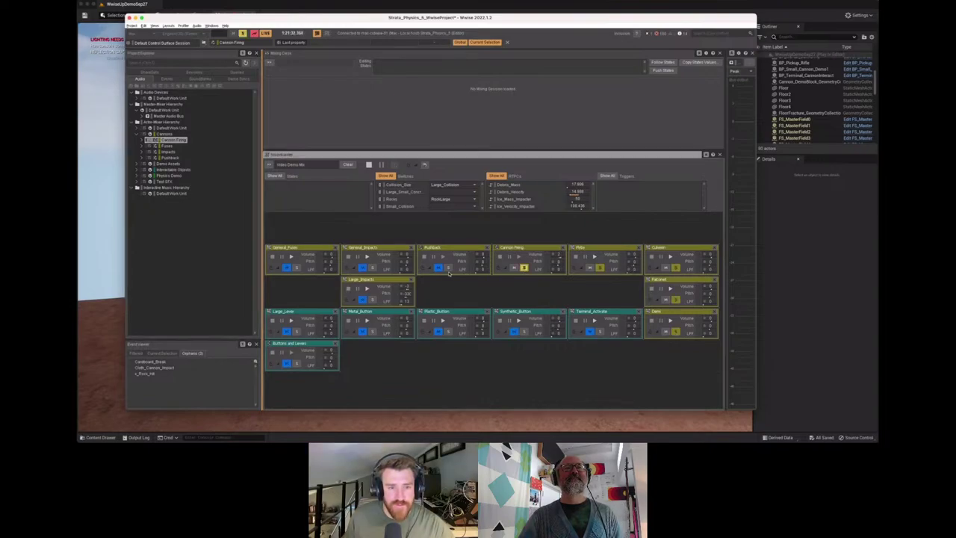
Walk up to the red-button terminal facing the broken wall in the running Unreal level, then return to Wwise
key(super+Tab)
key(w)
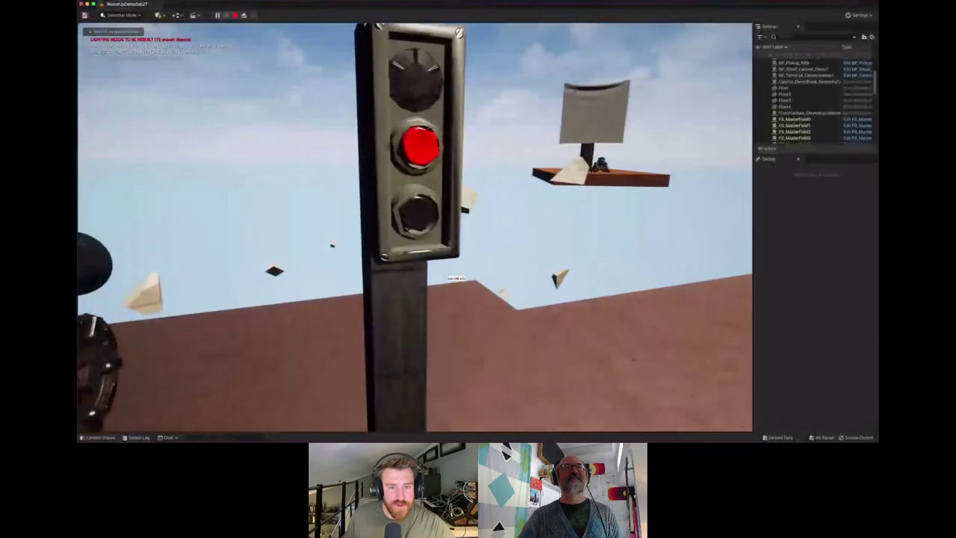
key(super+Tab)
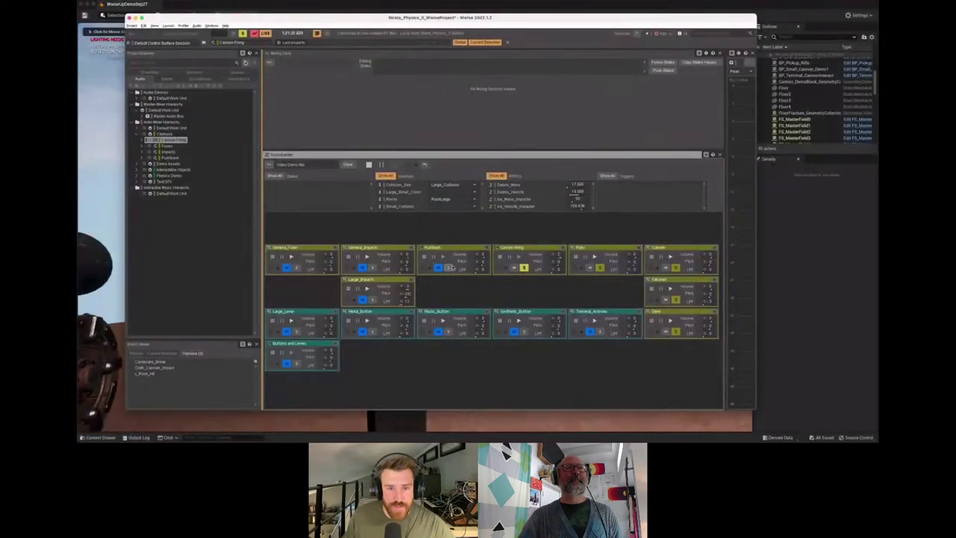
Solo Pushback alongside Cannon Firing in the Wwise Soundcaster, then return to Unreal and fire the cannon from the red-button terminal
key(super+Tab)
click(452, 267)
key(d)
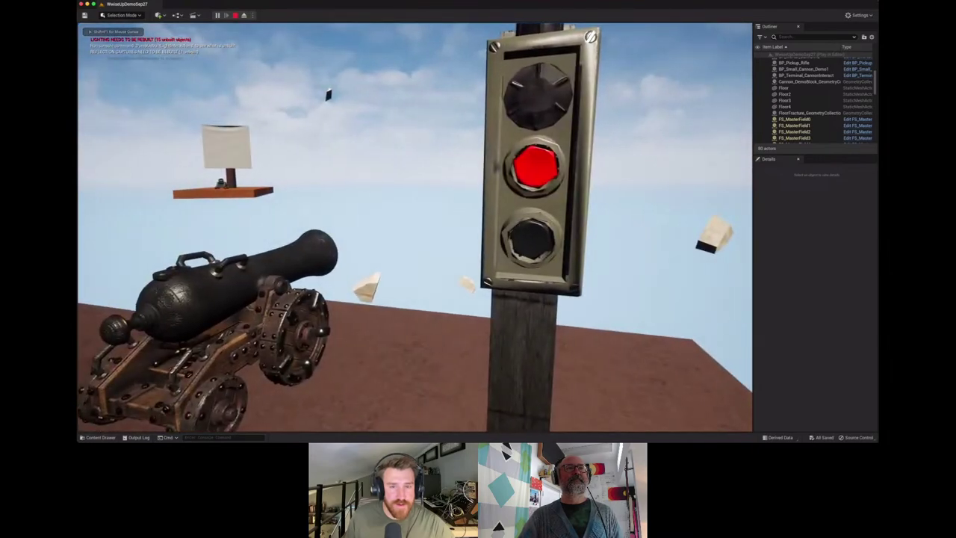
key(s)
key(s)
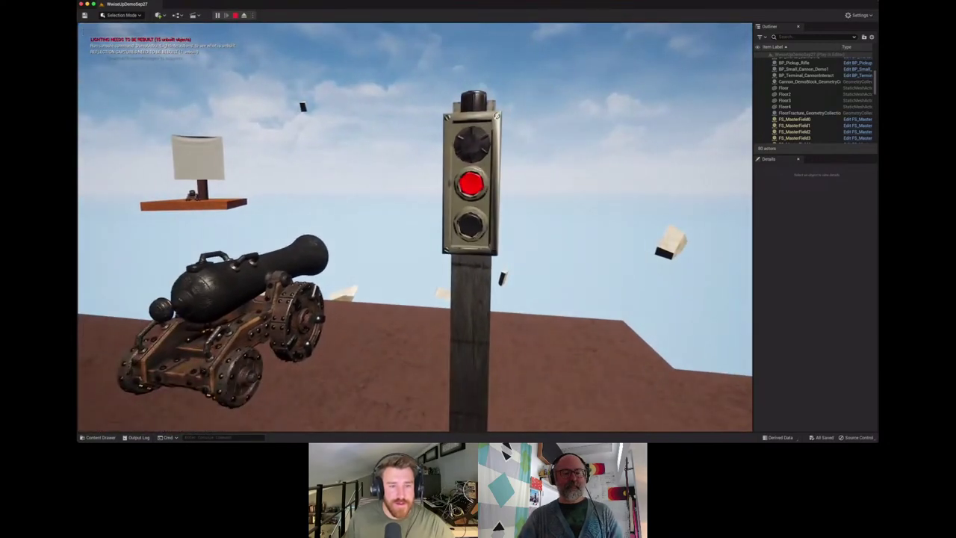
key(w)
key(e)
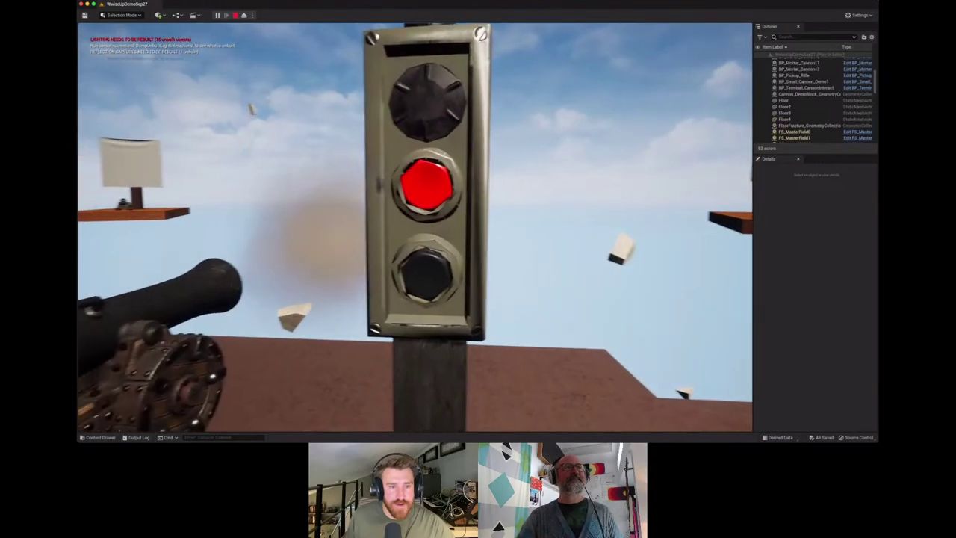
Back away to view the whole cannon, then return to the red-button terminal and fire another shot
key(a)
key(s)
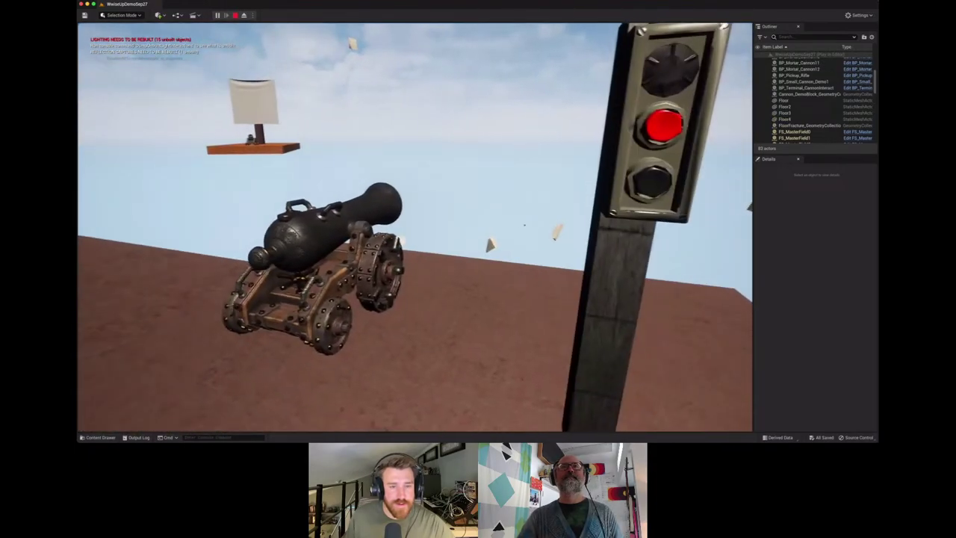
key(s)
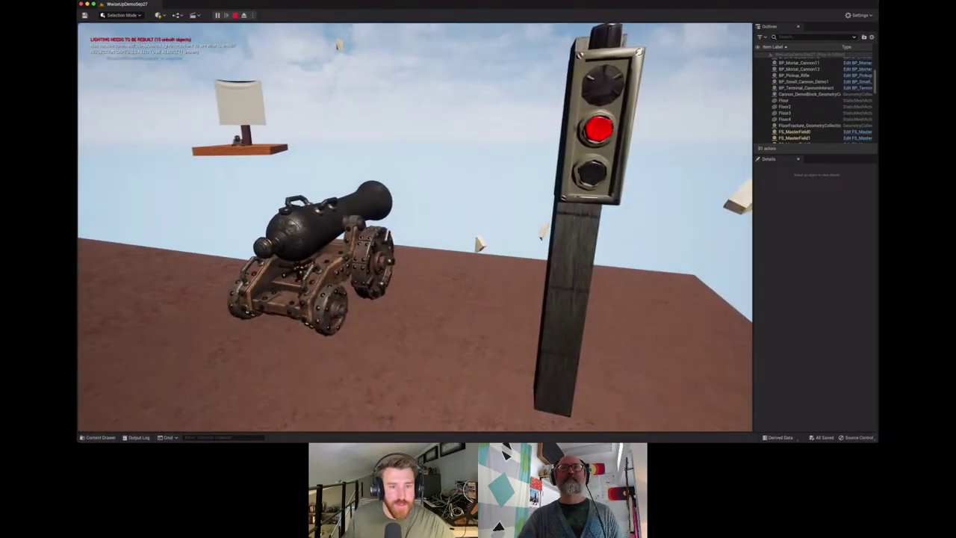
key(d)
key(w)
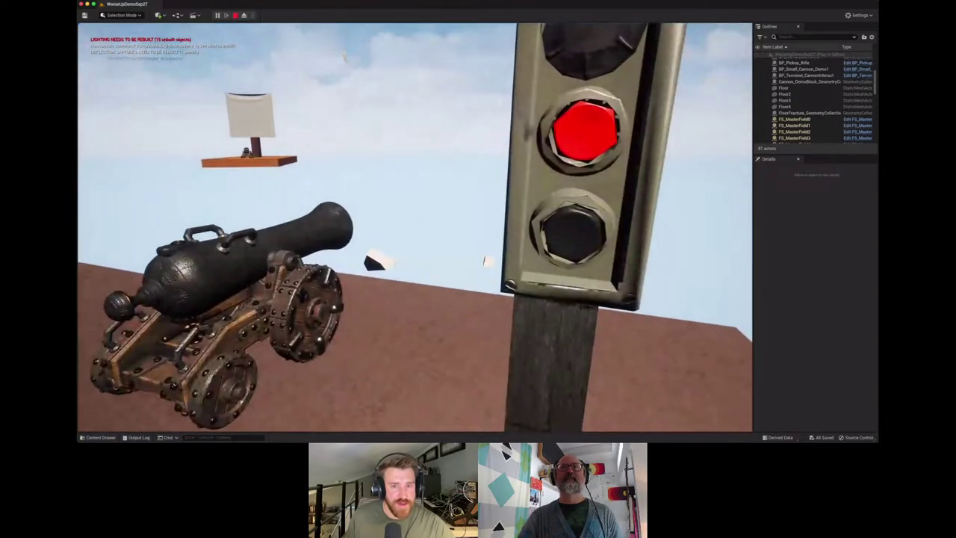
key(e)
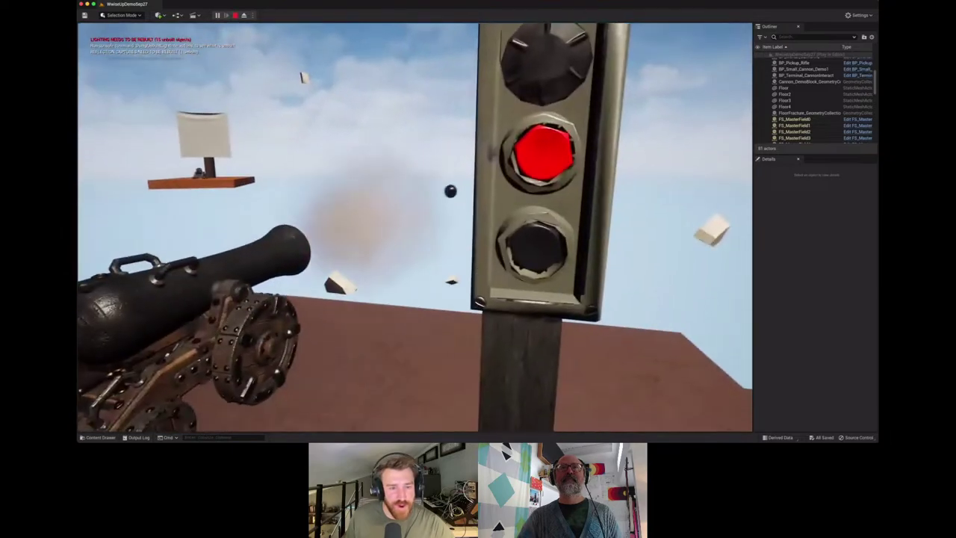
Switch to Wwise, clear the Cannon Firing solo to leave only Pushback soloed, and return to the cannon terminal in Unreal
key(s)
key(a)
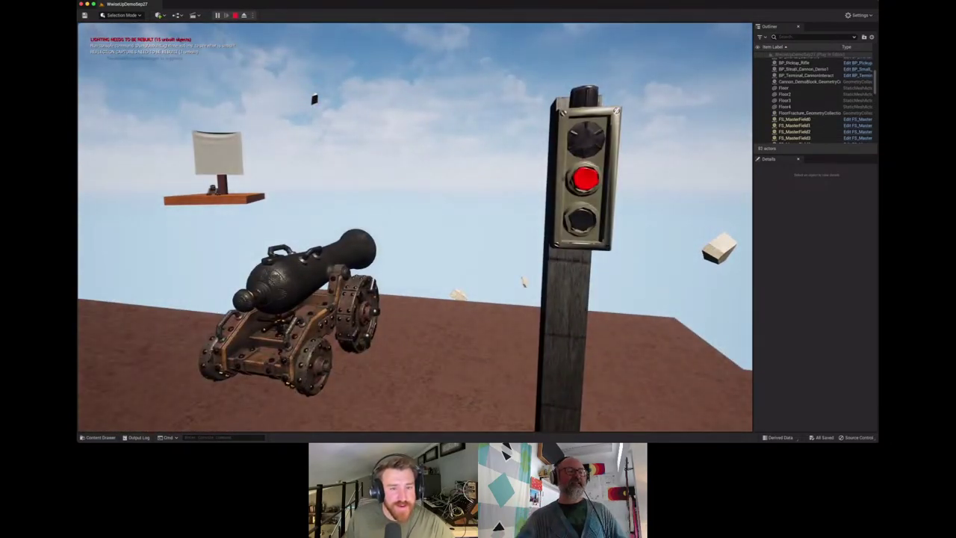
key(super+Tab)
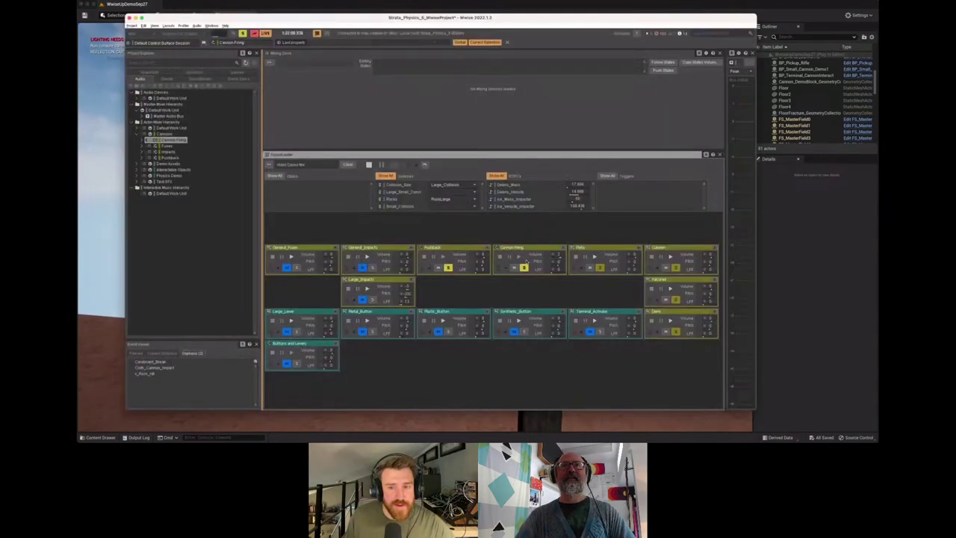
click(524, 267)
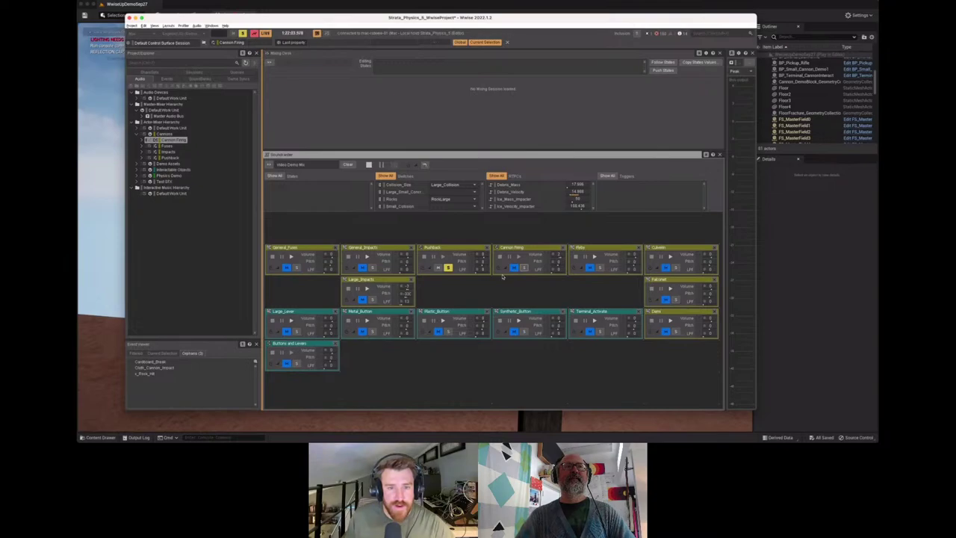
key(super+Tab)
key(w)
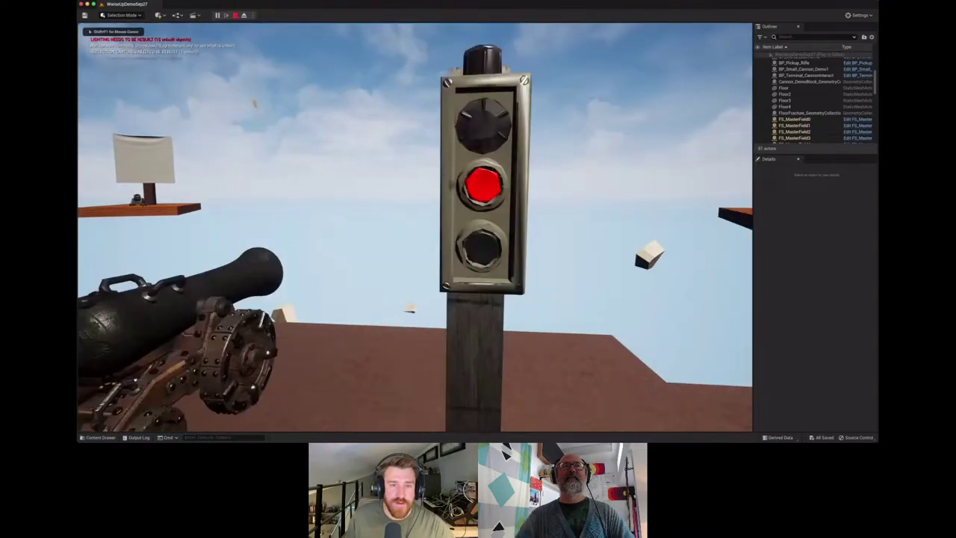
Move around the red-button terminal and cannon to observe the recoil with only Pushback soloed
key(s)
key(a)
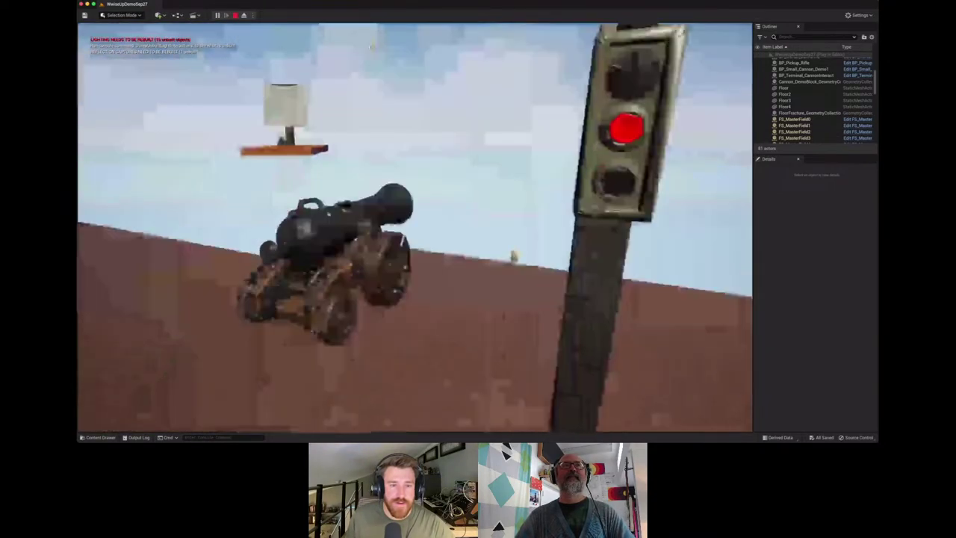
key(d)
key(w)
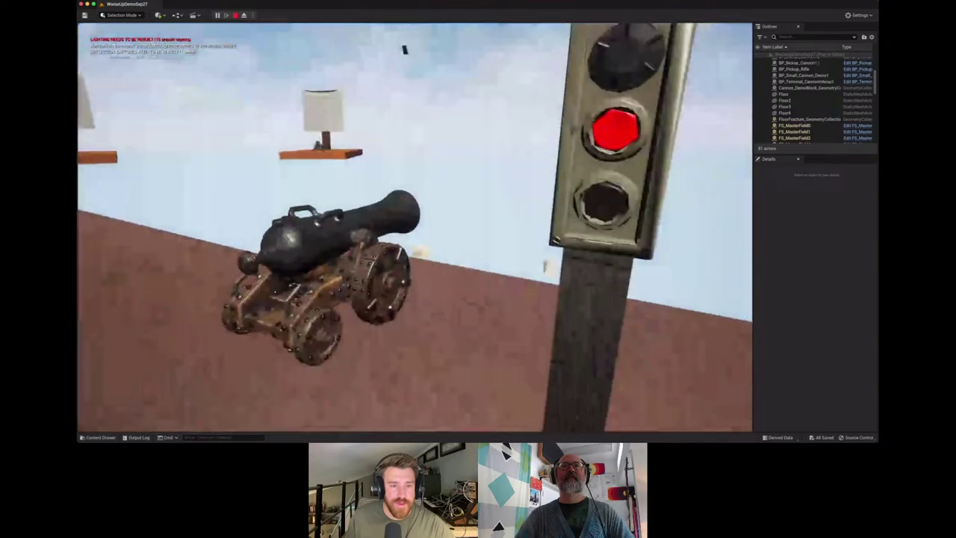
key(s)
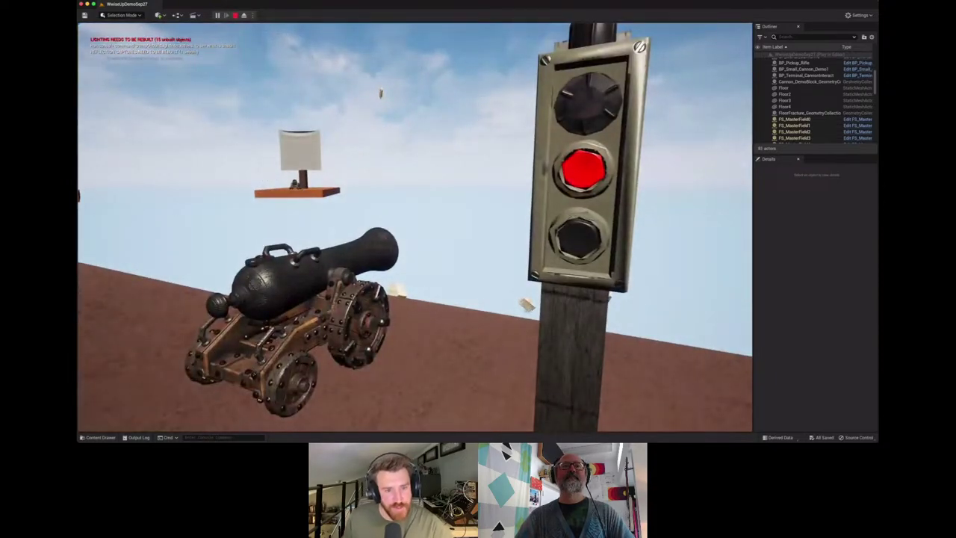
key(s)
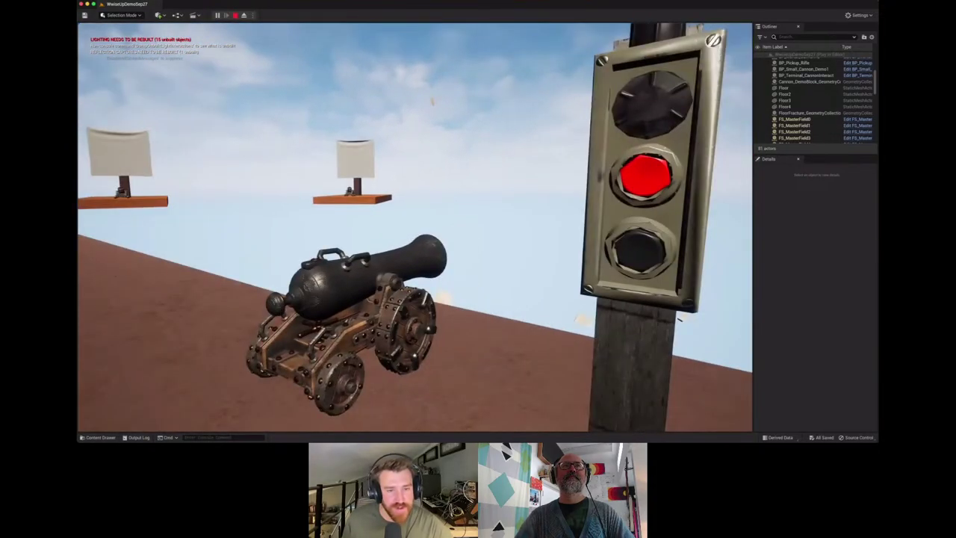
Switch to Wwise, solo Cannon Firing and Pushback, and add the Fuses container to the Soundcaster session as a soloed module
key(super+Tab)
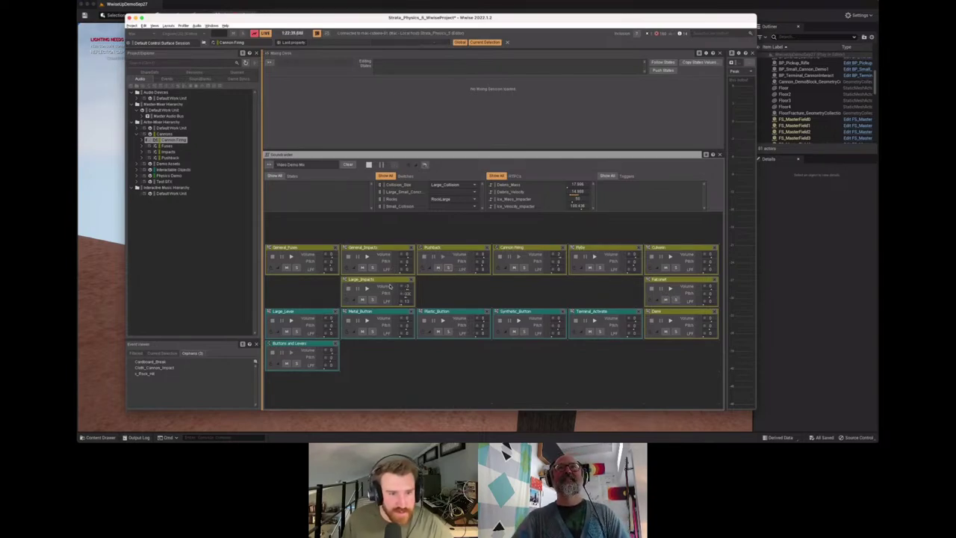
click(525, 267)
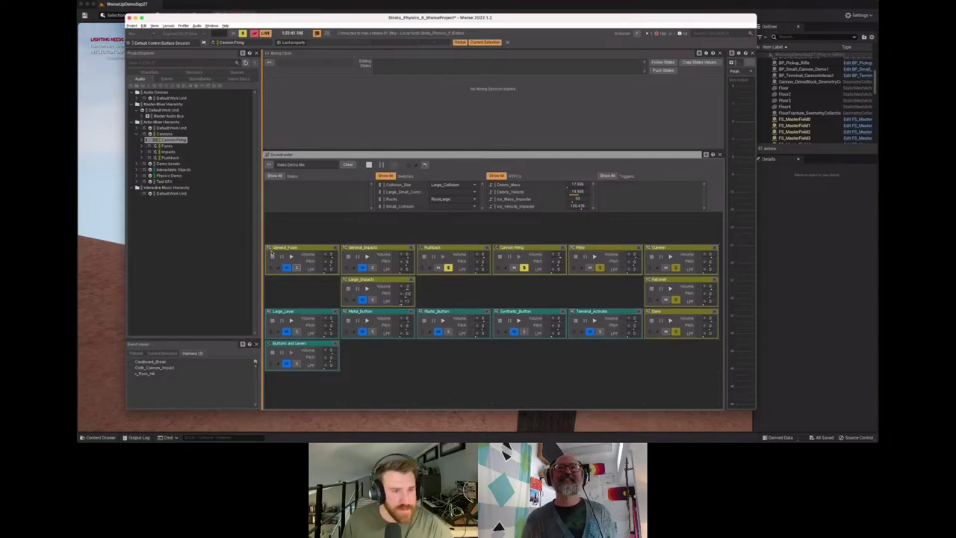
click(165, 145)
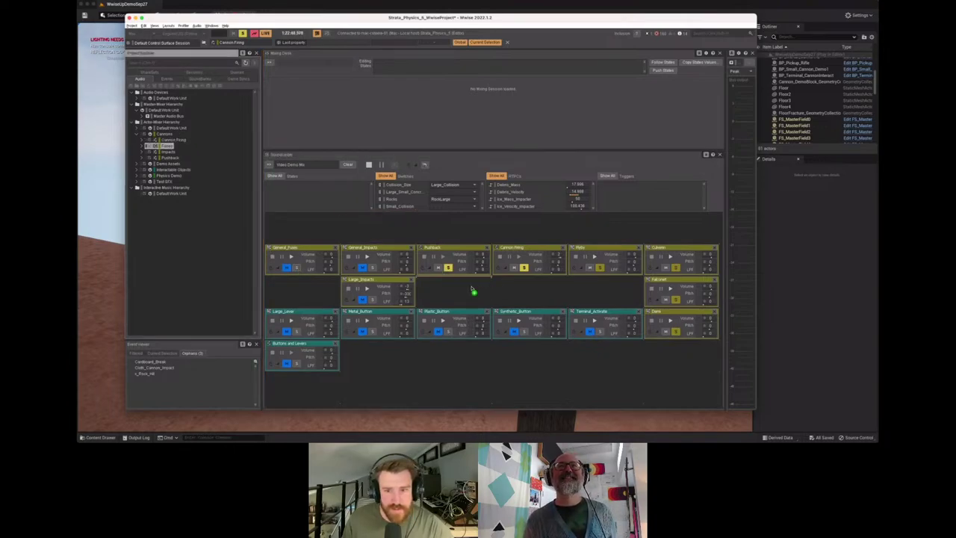
drag(473, 291, 466, 282)
click(545, 292)
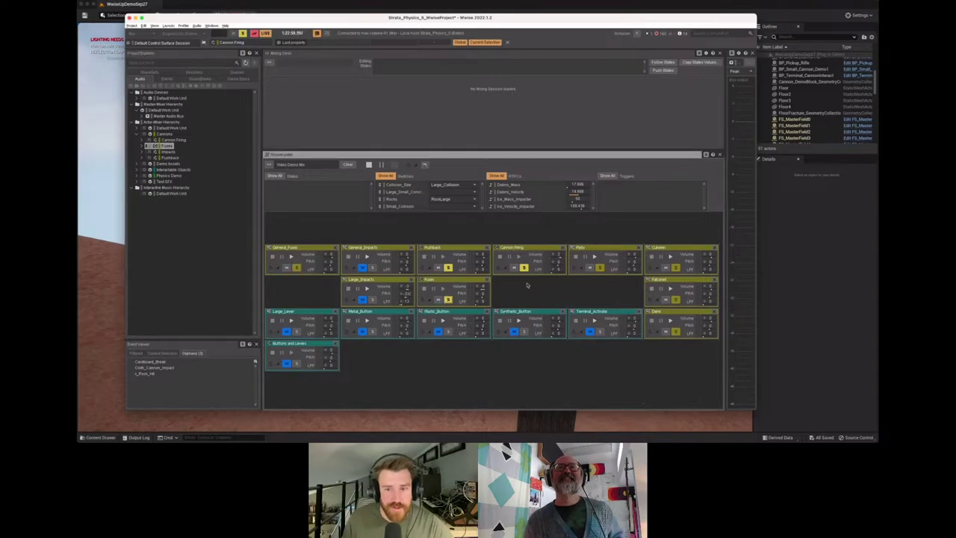
Return to Unreal and circle the cannon and its terminal to check the combined Fuses, Cannon Firing and Pushback layers
key(super+Tab)
click(514, 273)
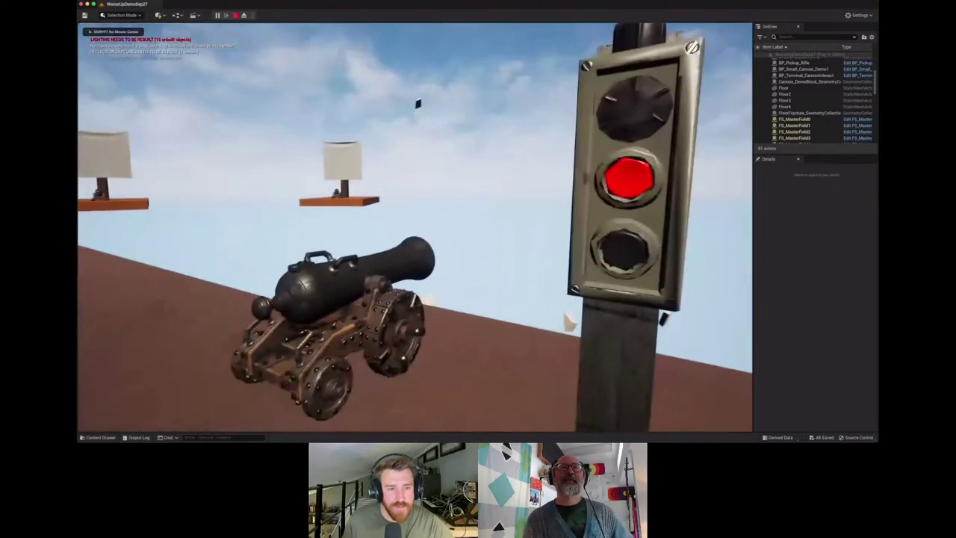
key(a)
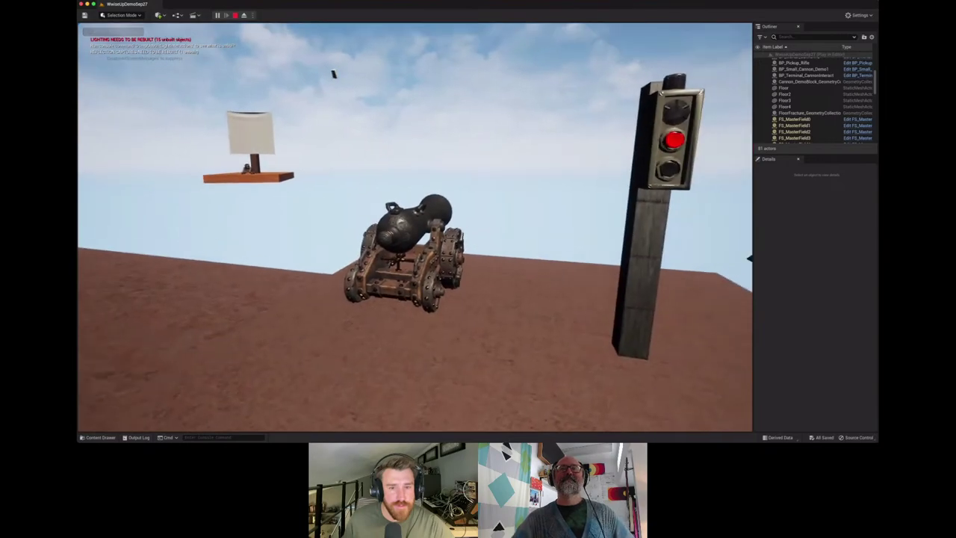
key(a)
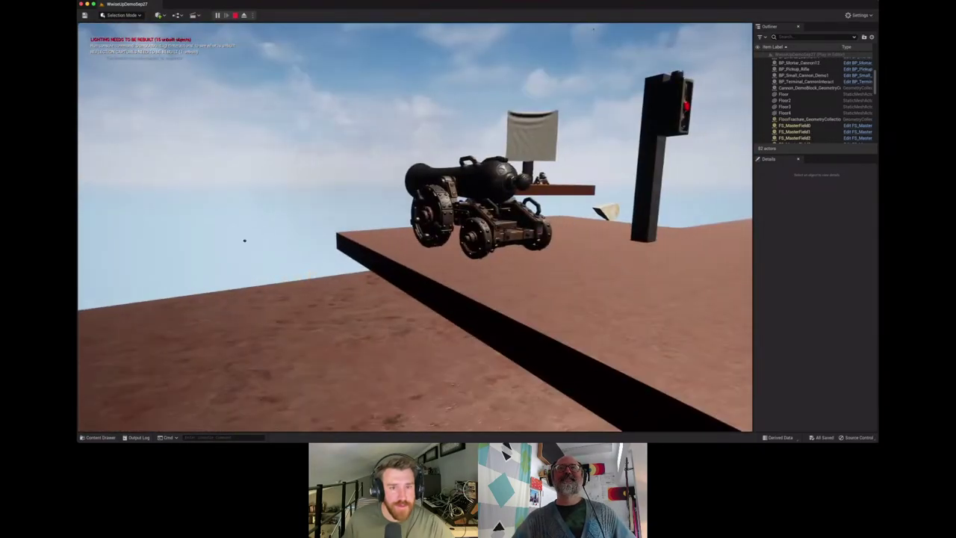
key(d)
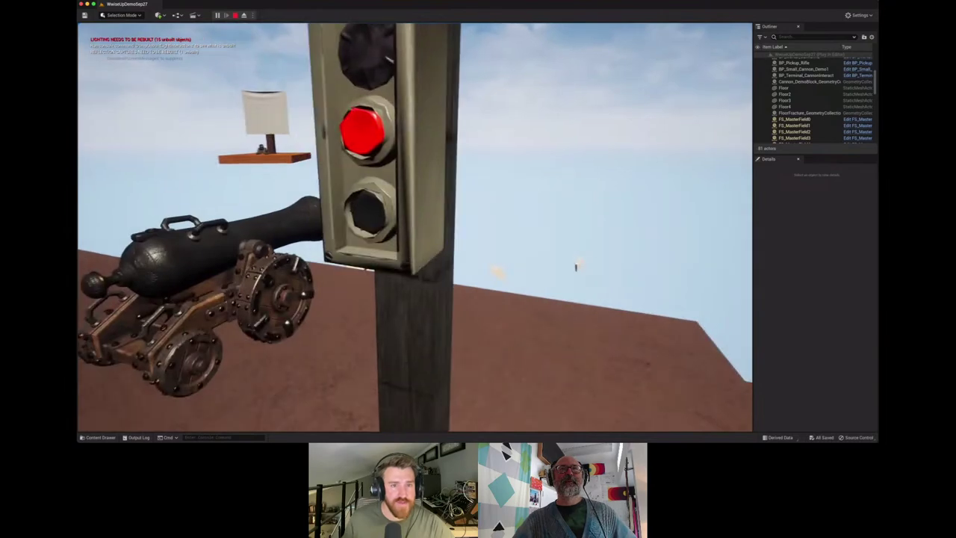
key(s)
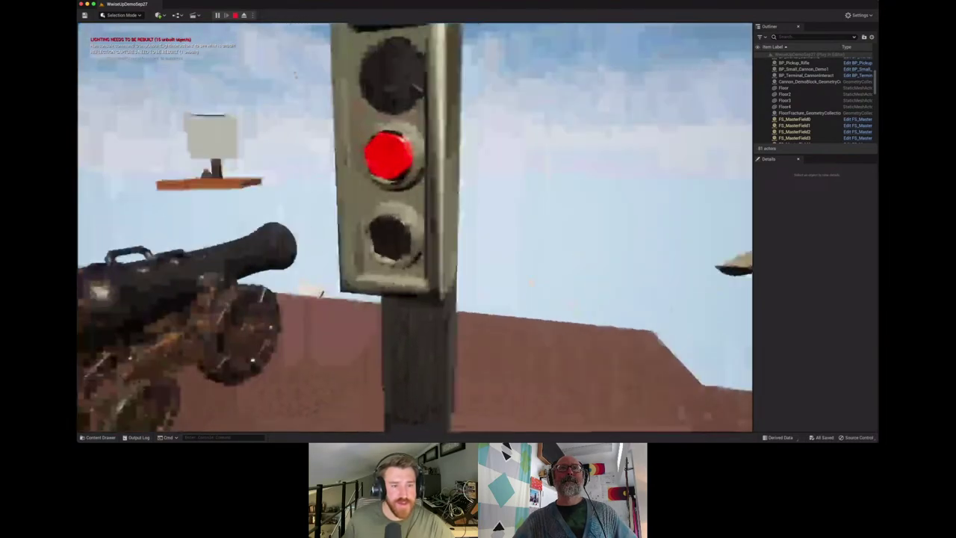
key(a)
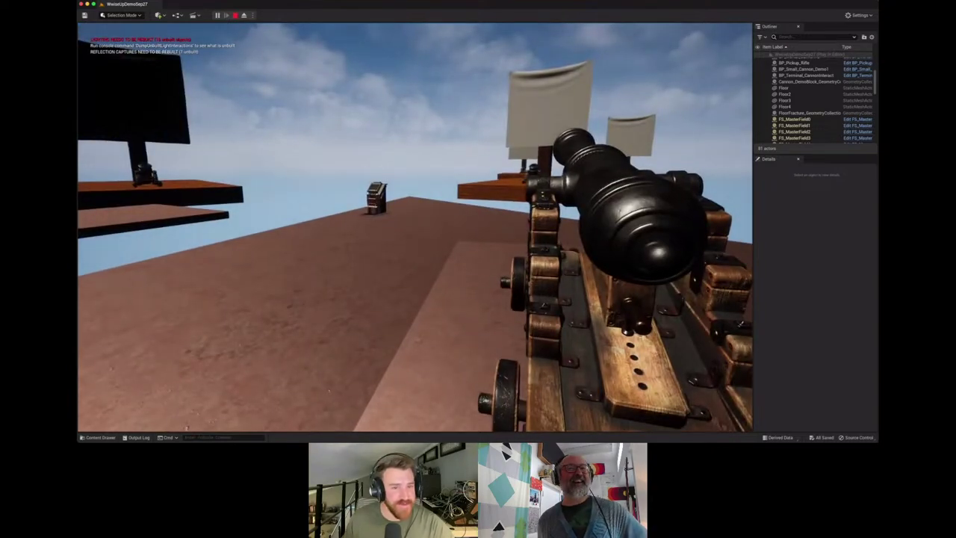
Stop the running Unreal level and start a fresh play session
key(Escape)
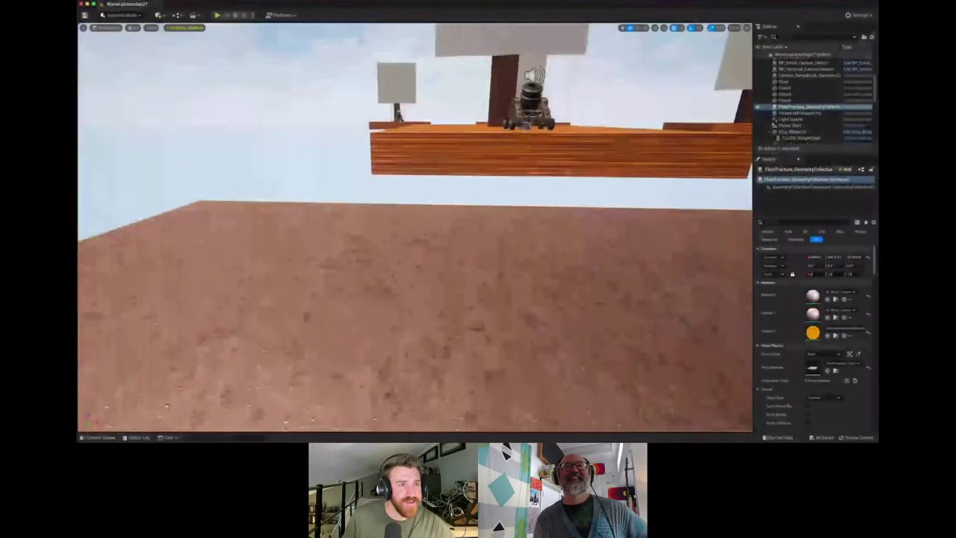
click(633, 105)
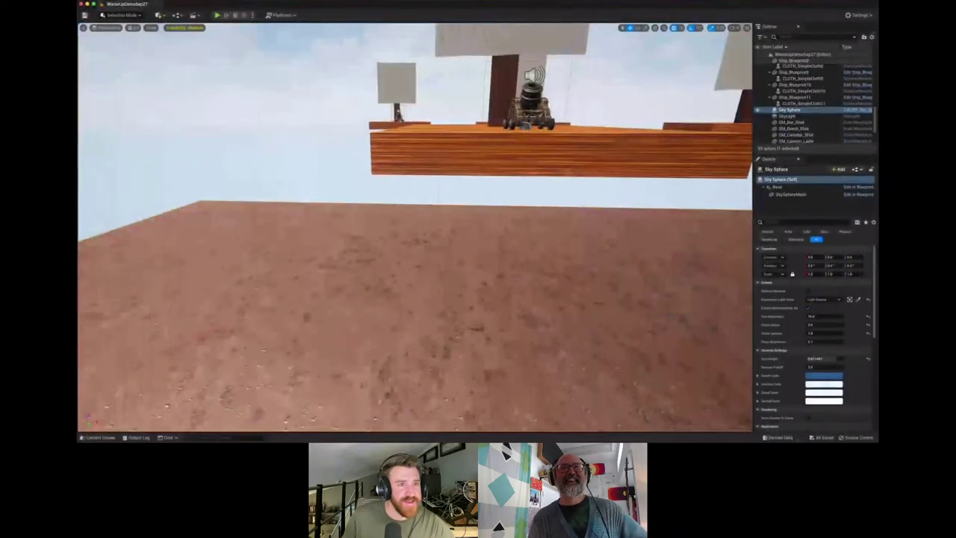
key(super+Tab)
key(super+Tab)
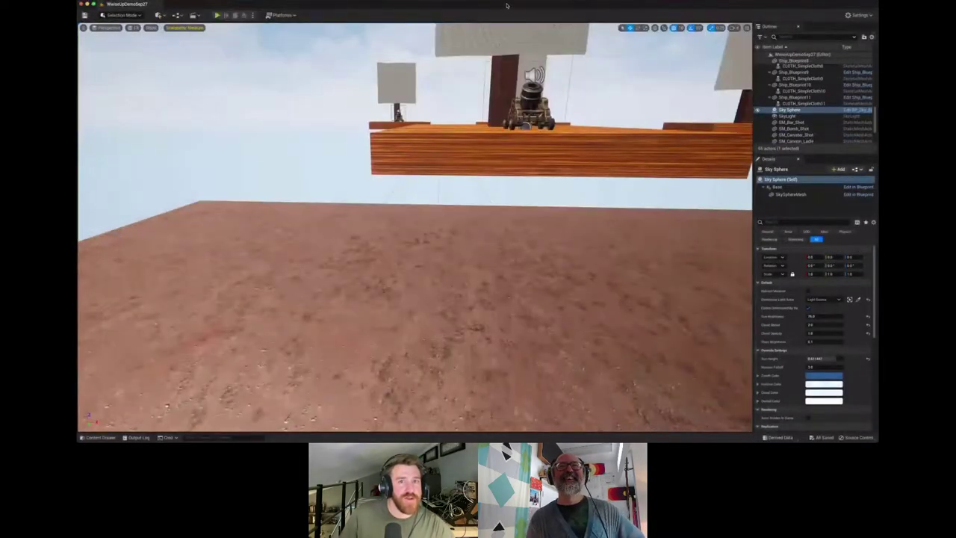
click(218, 15)
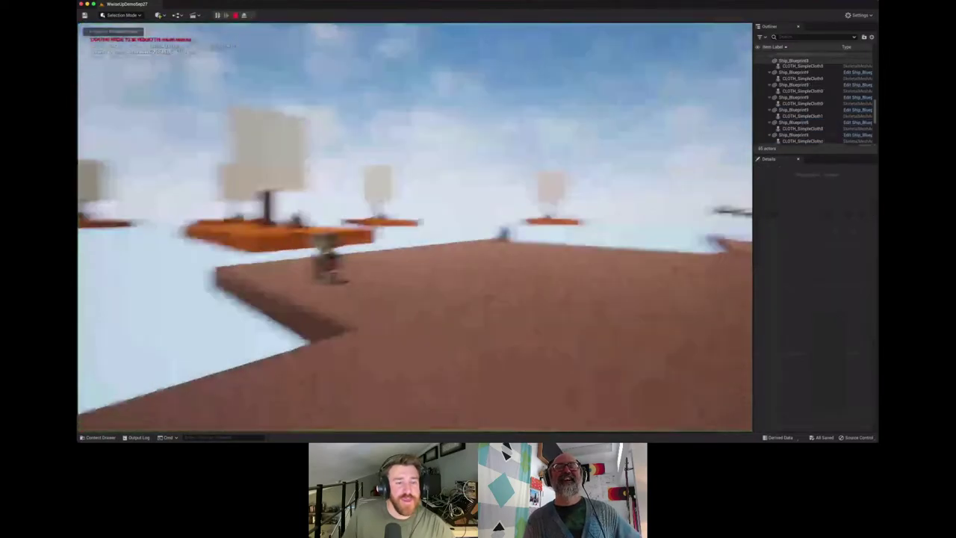
Walk through the restarted level past the long-barrelled cannon to the platform with the cannon and red-button terminal
key(w)
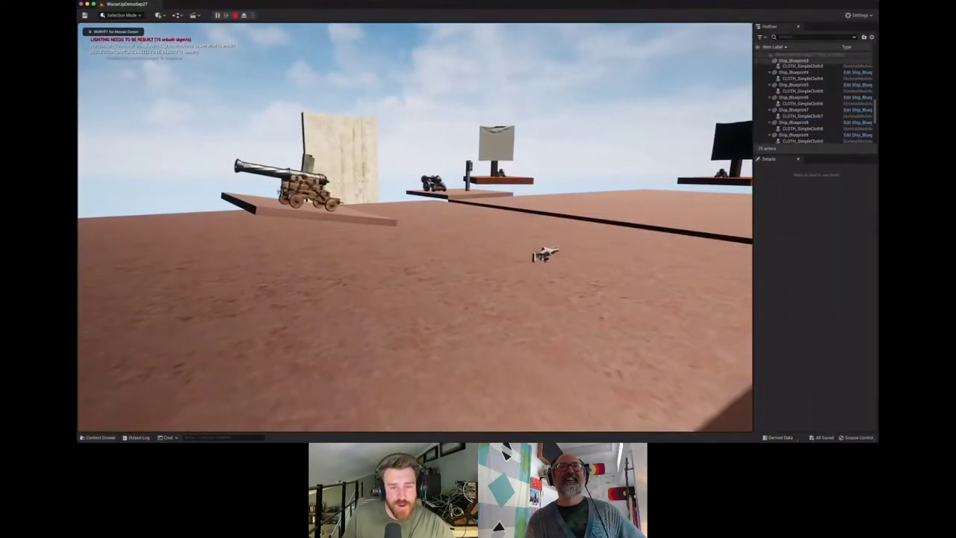
key(w)
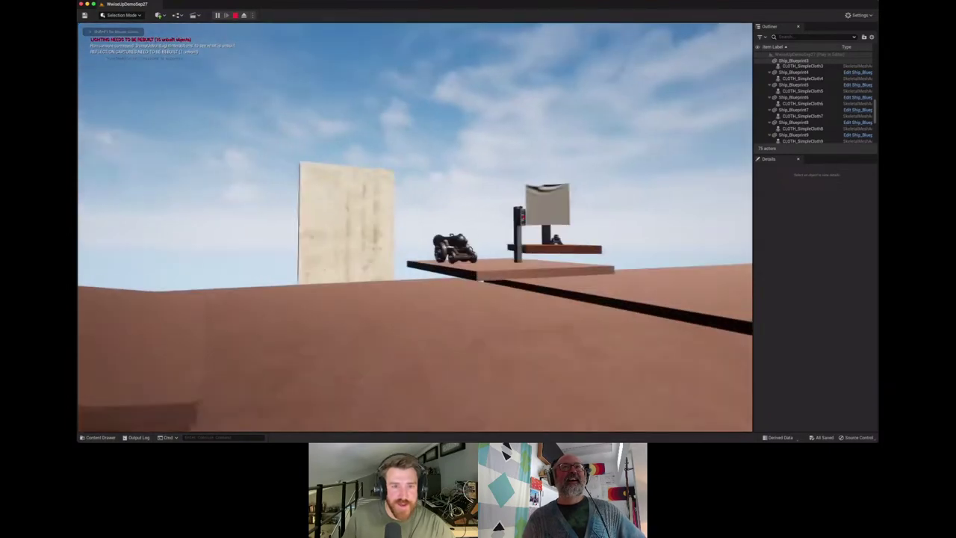
key(w)
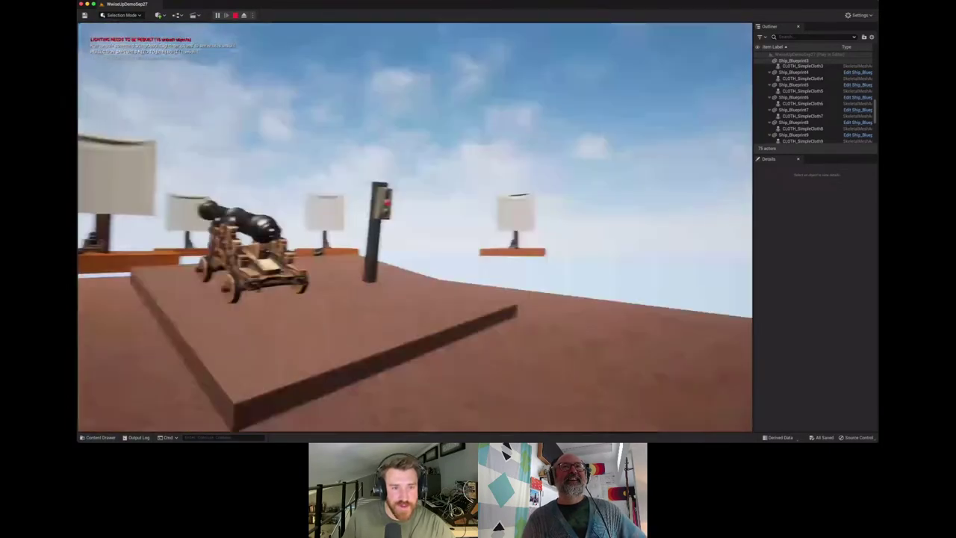
key(a)
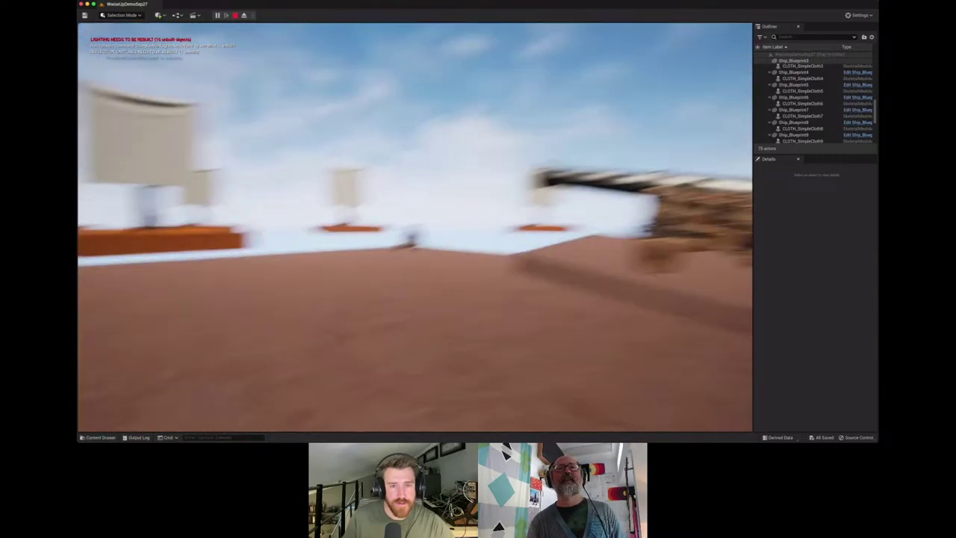
key(w)
key(w)
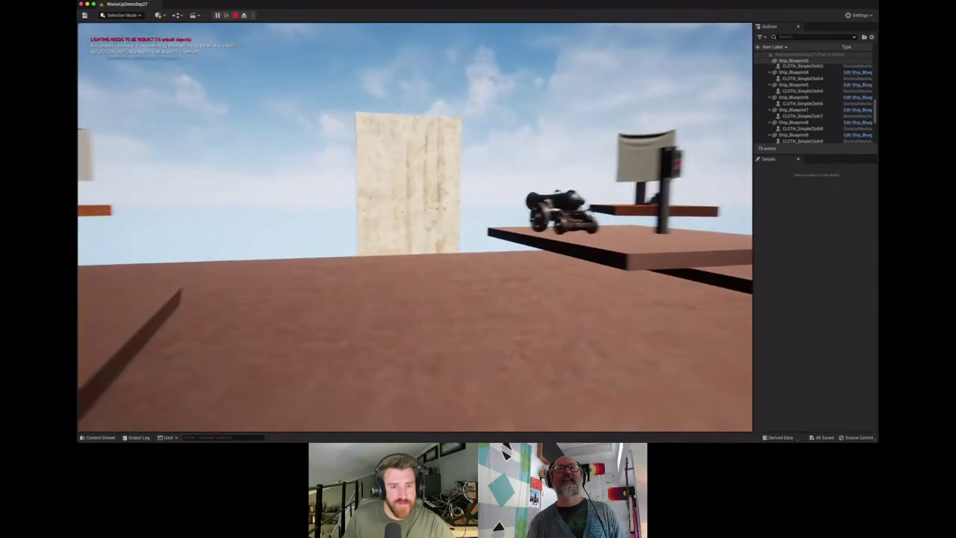
key(w)
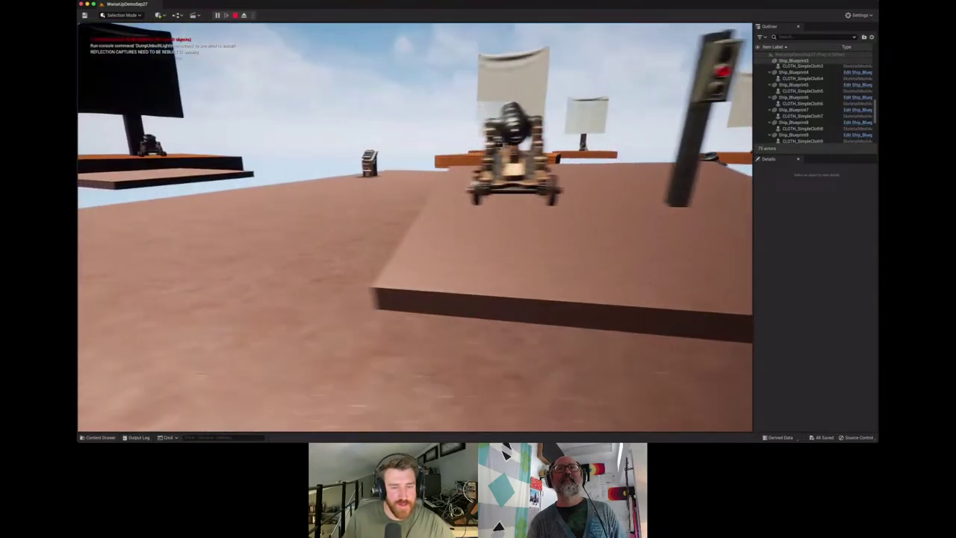
Switch to Wwise, expand the Impacts container, select General_Impacts, and change to the Designer layout
key(super+Tab)
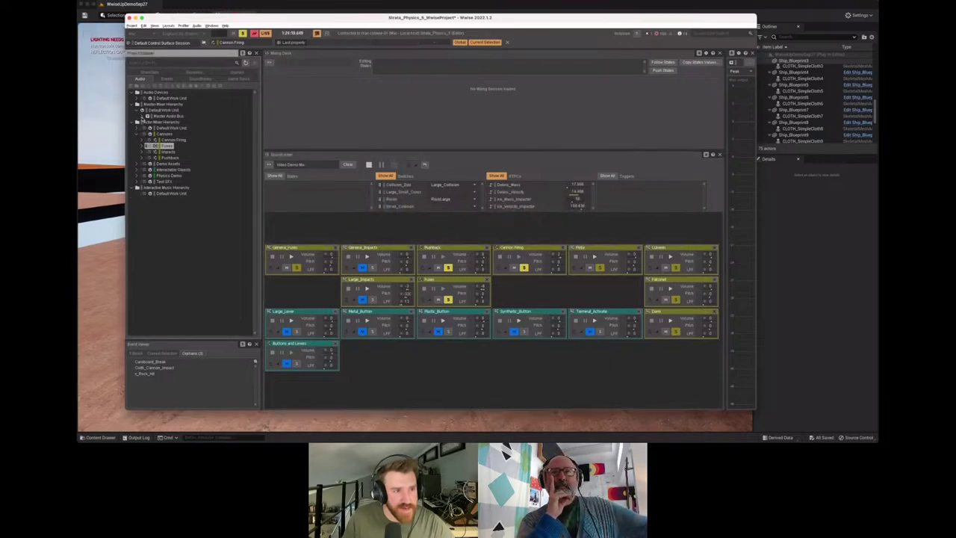
click(142, 151)
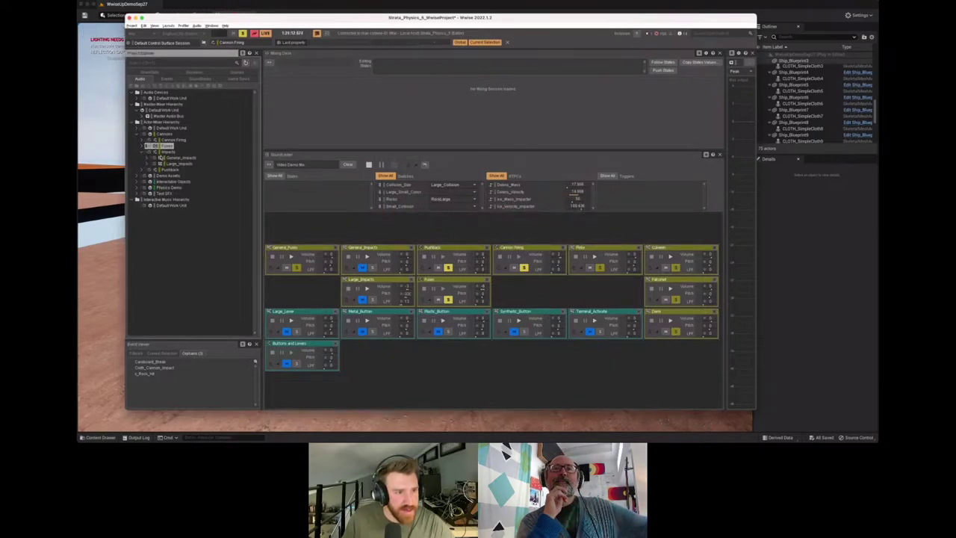
click(173, 158)
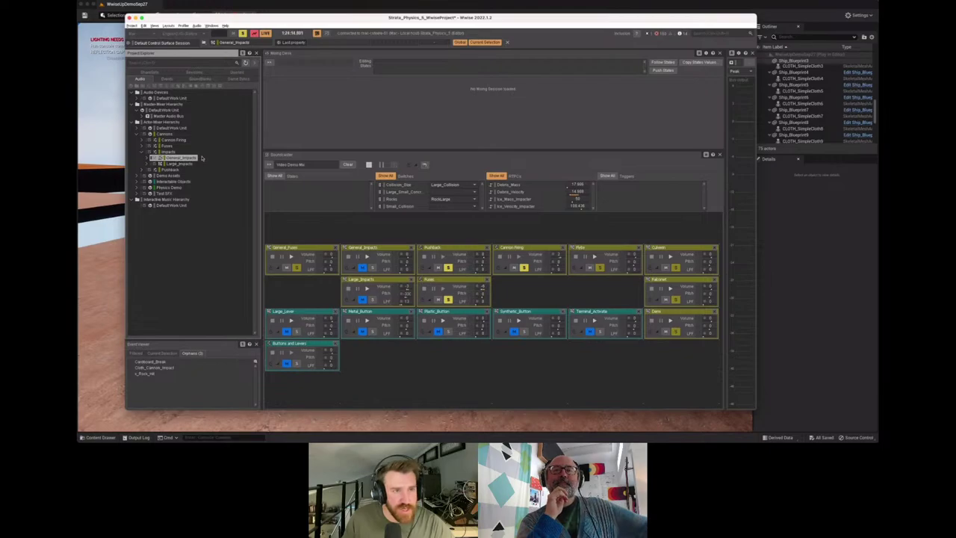
click(163, 26)
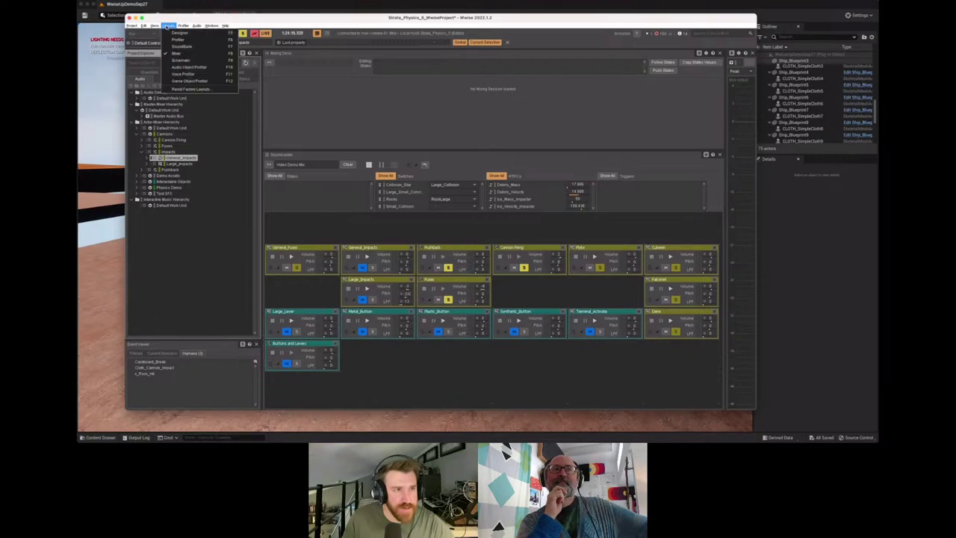
click(175, 33)
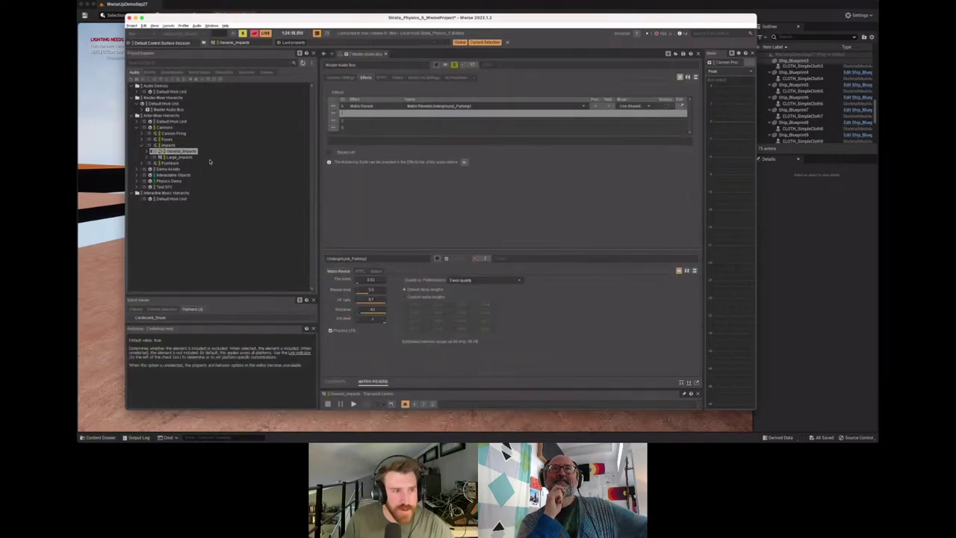
Expand General_Impacts and Large_Impacts to review their Concrete sounds, and show the contents of General_Impacts
click(149, 151)
click(183, 158)
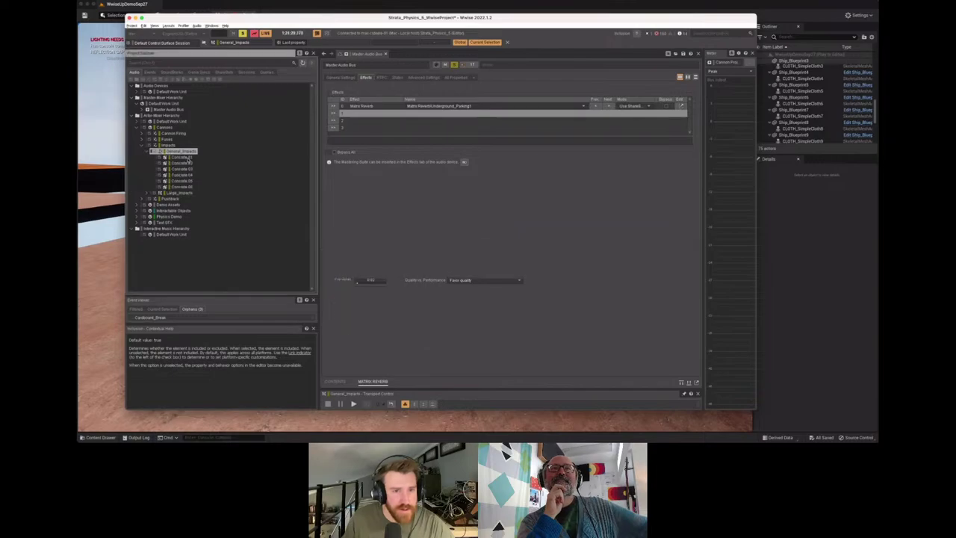
click(148, 193)
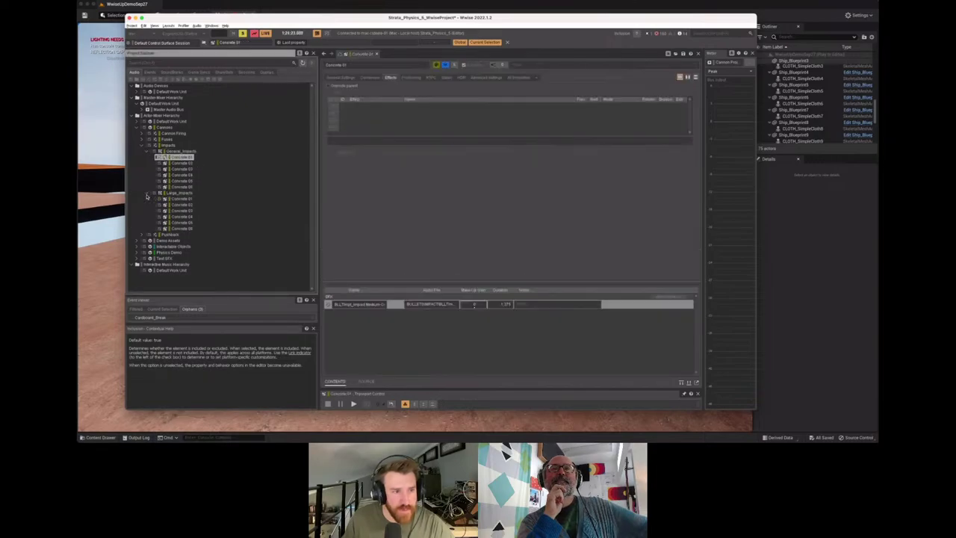
click(148, 194)
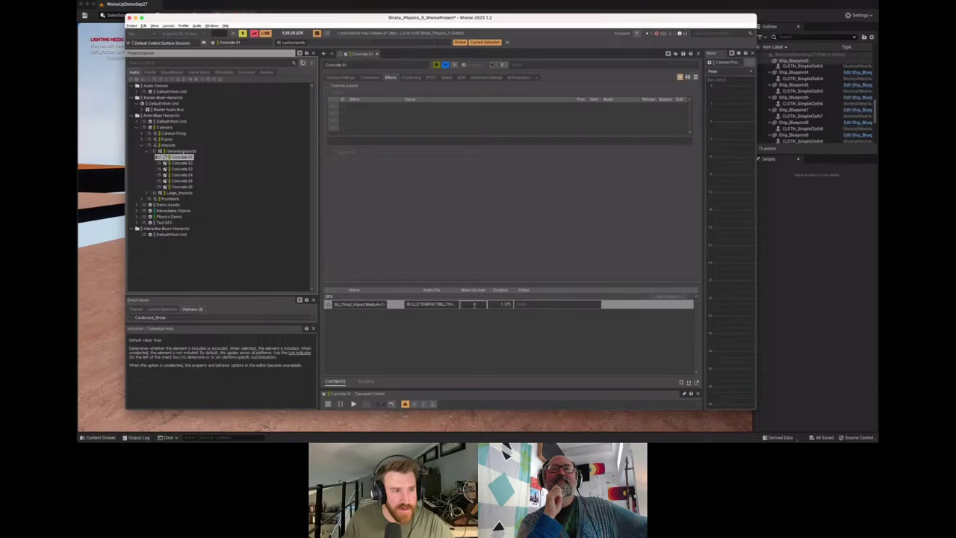
click(182, 151)
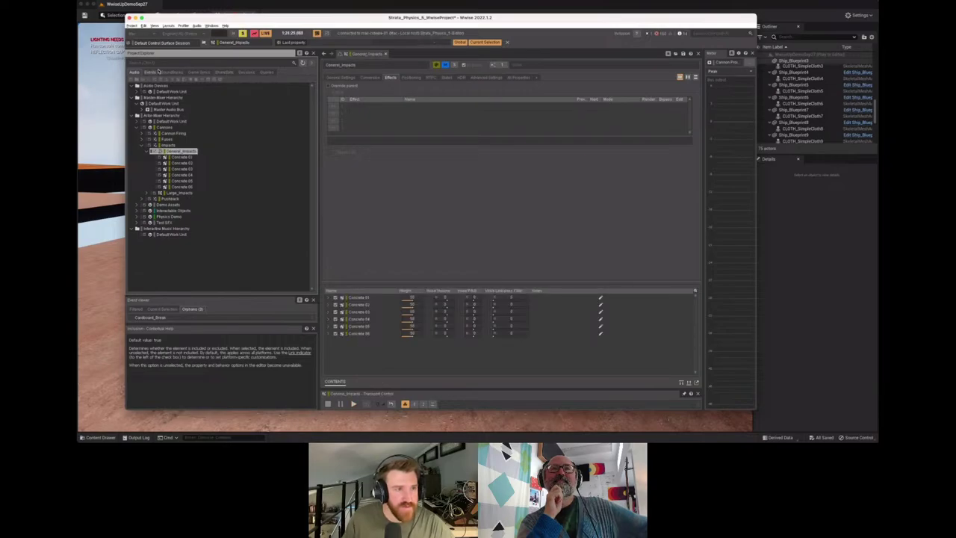
Return to the Mixer layout and remove the solo from Cannon Firing in the Soundcaster session
click(168, 26)
click(183, 57)
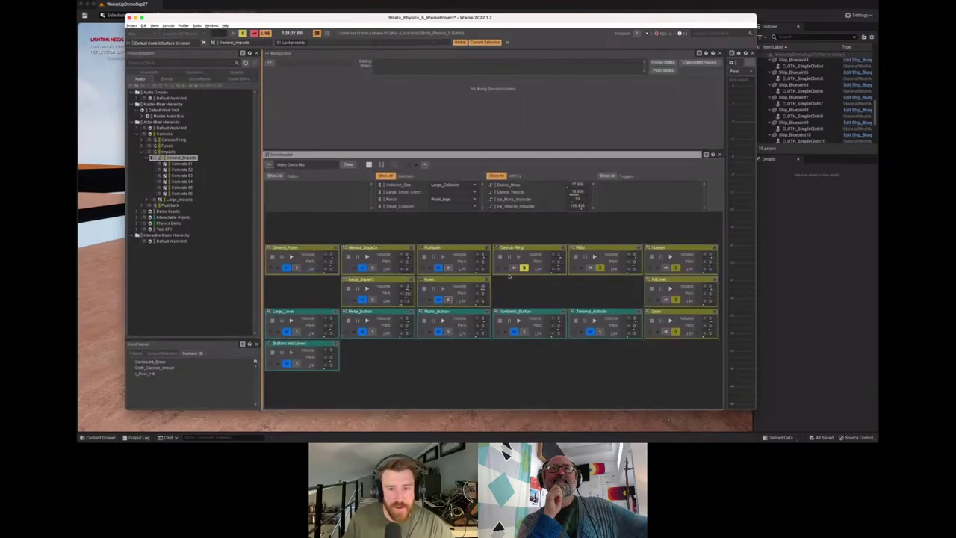
click(524, 267)
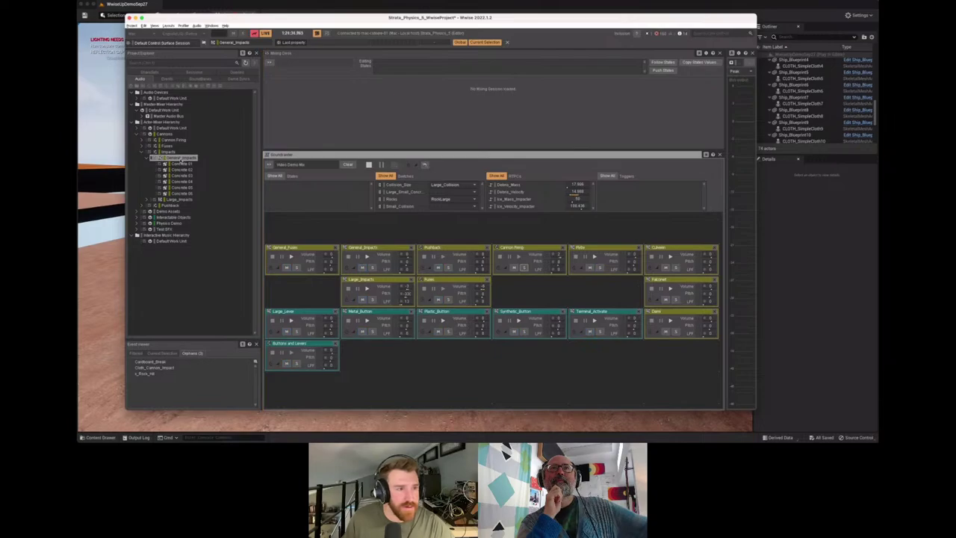
Expand the Cannons work unit among the events and audition the Test_Cannon_Impact event
click(180, 159)
click(167, 153)
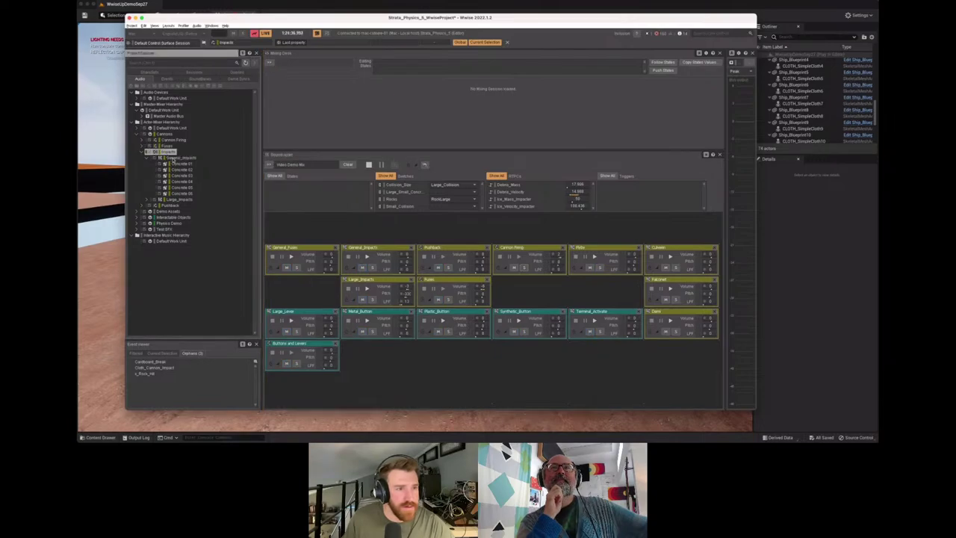
click(173, 159)
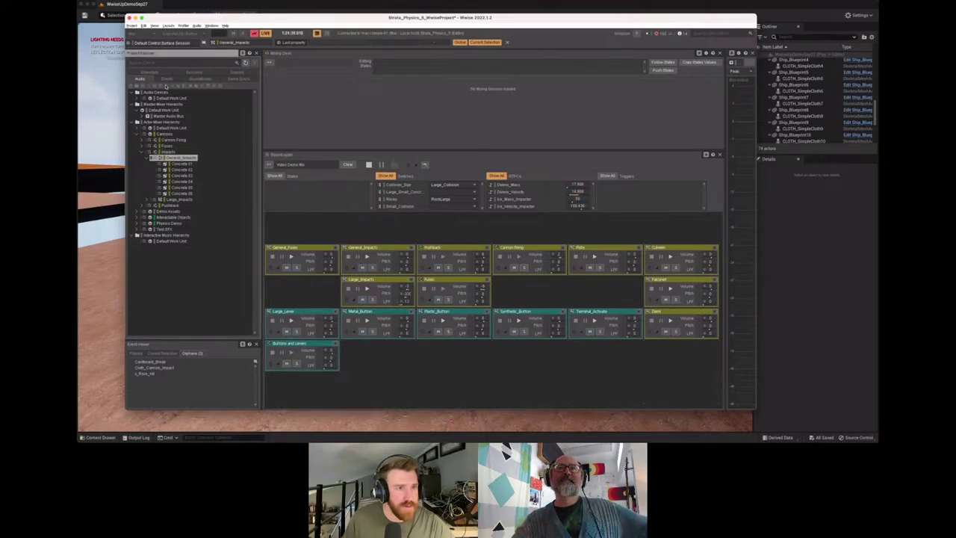
click(166, 79)
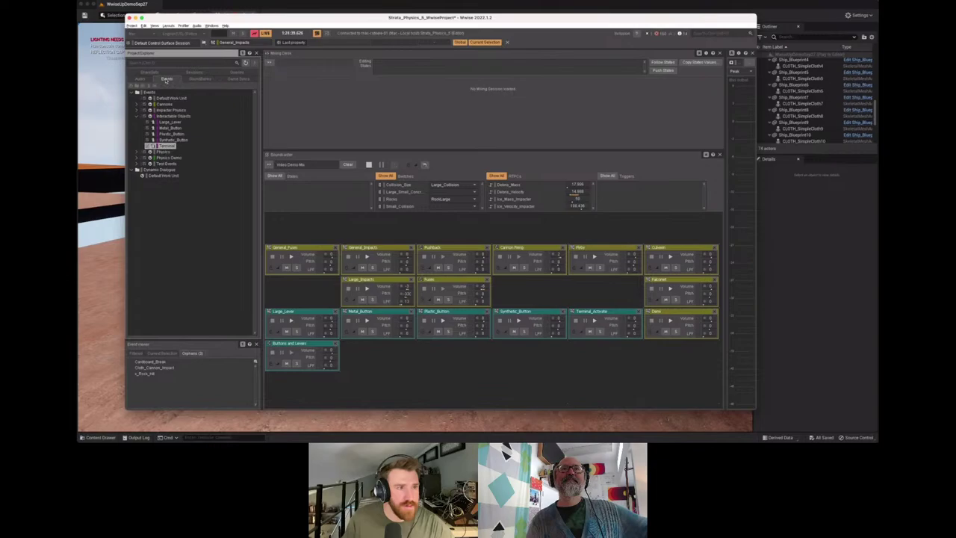
click(137, 116)
click(137, 105)
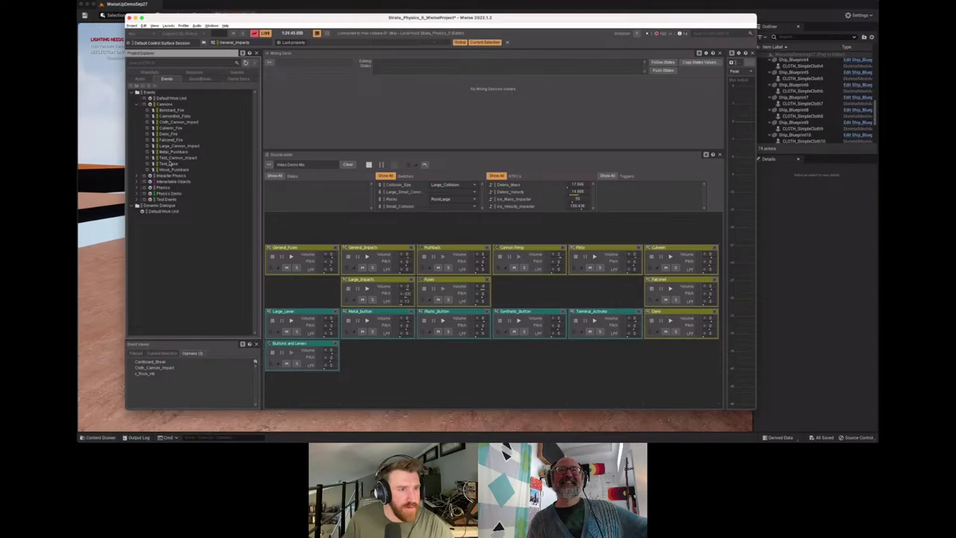
click(187, 159)
key(space)
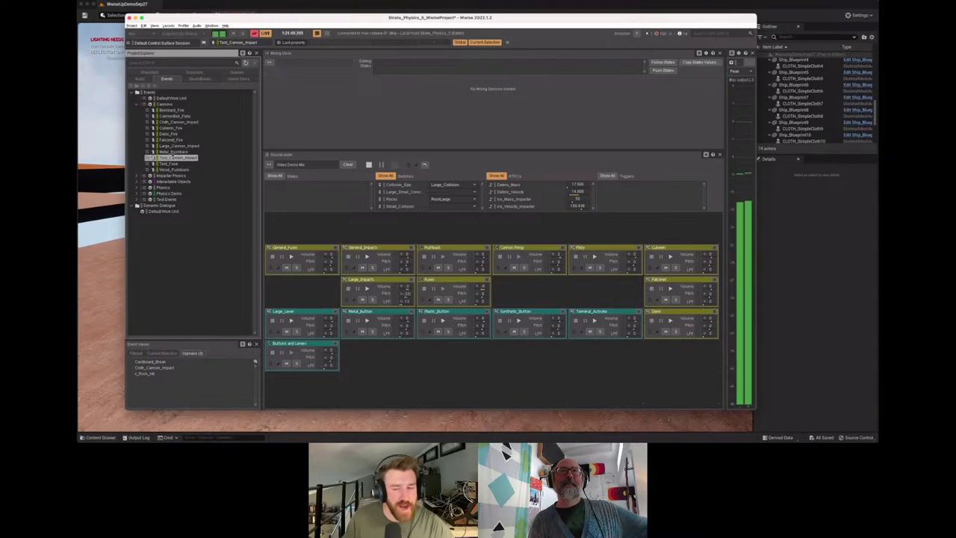
Return to Unreal and walk across the running level toward the floating ship platforms and the nearby terminal
key(super+Tab)
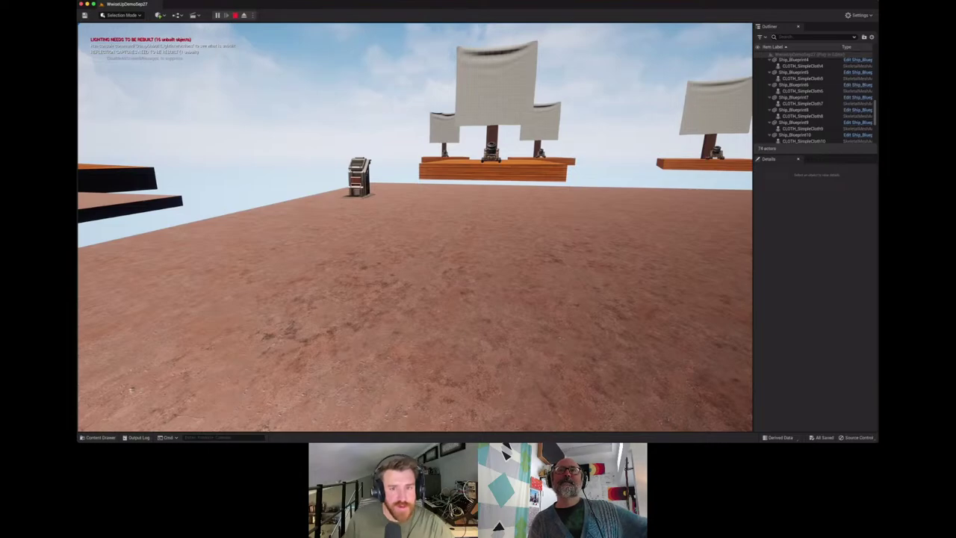
key(w)
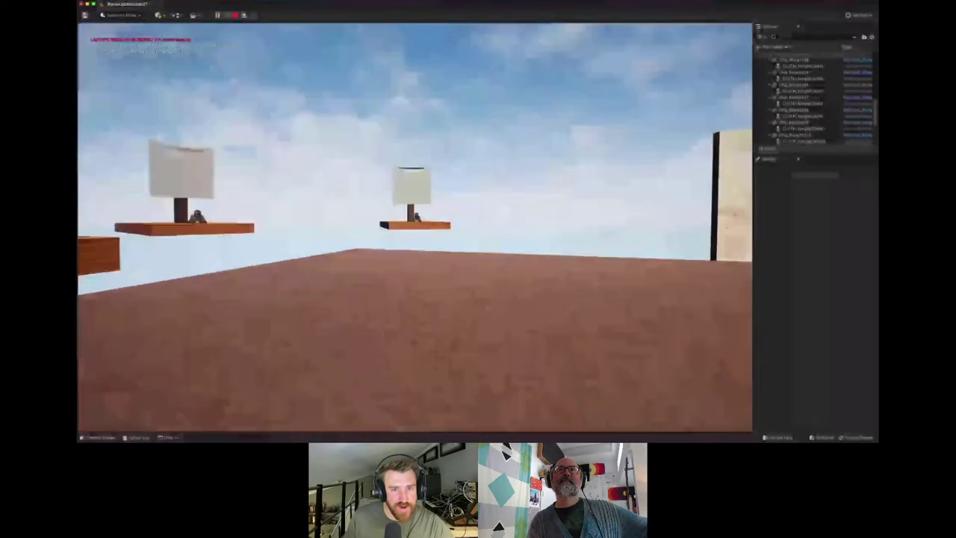
key(w)
key(d)
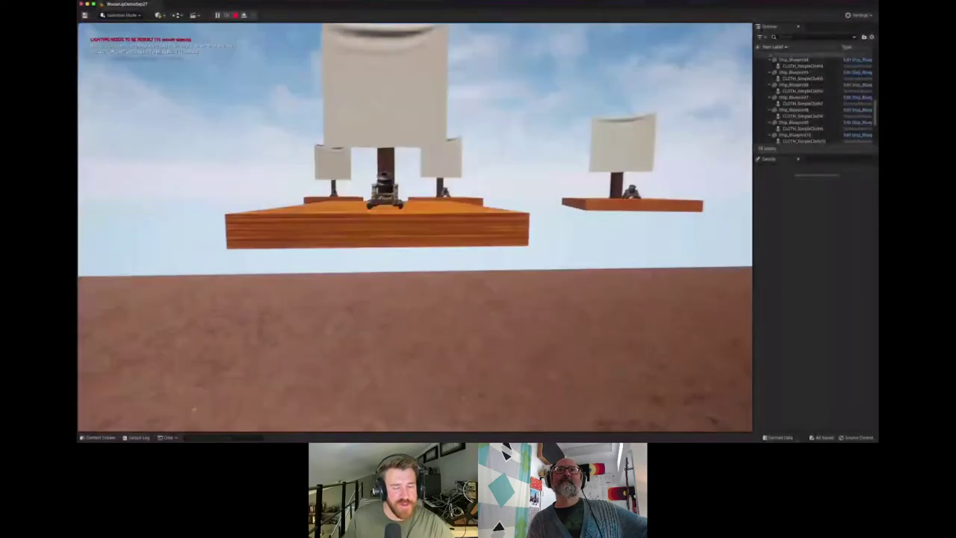
key(w)
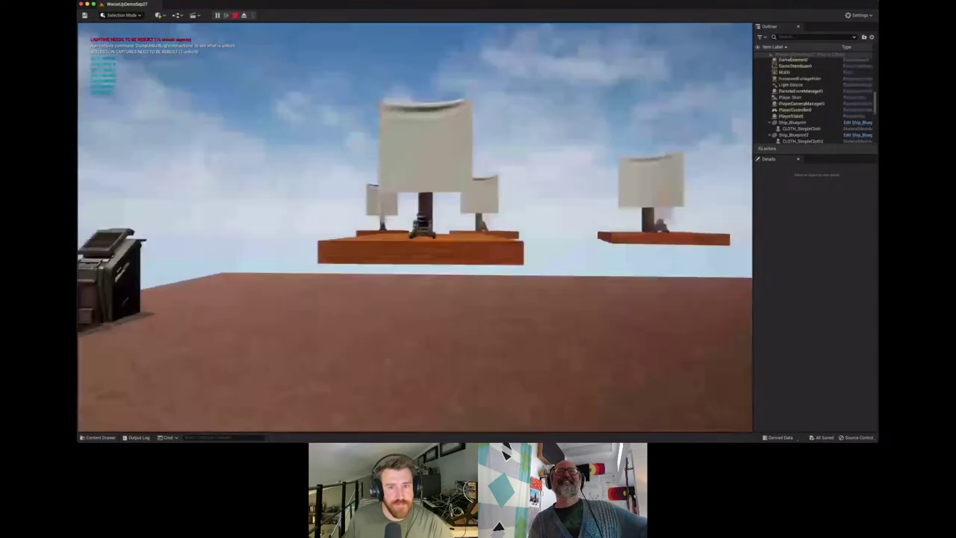
Move around the level floor while the cannonballs fly to check the firing and impact sounds with all layers audible
key(w)
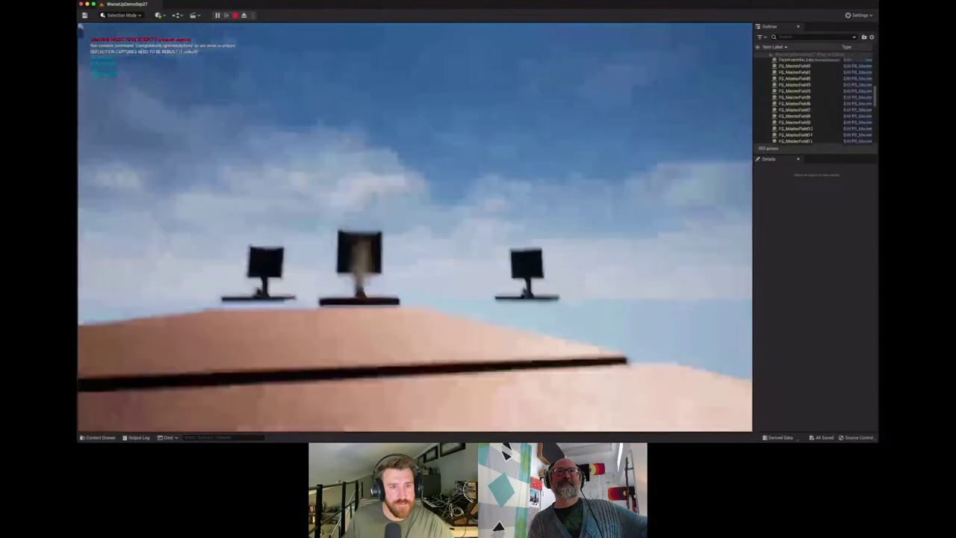
key(w)
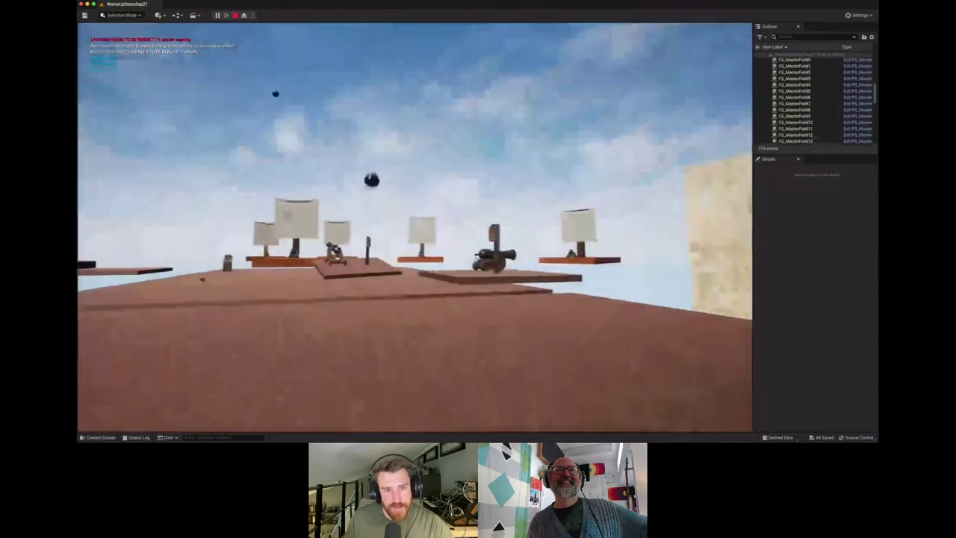
key(w)
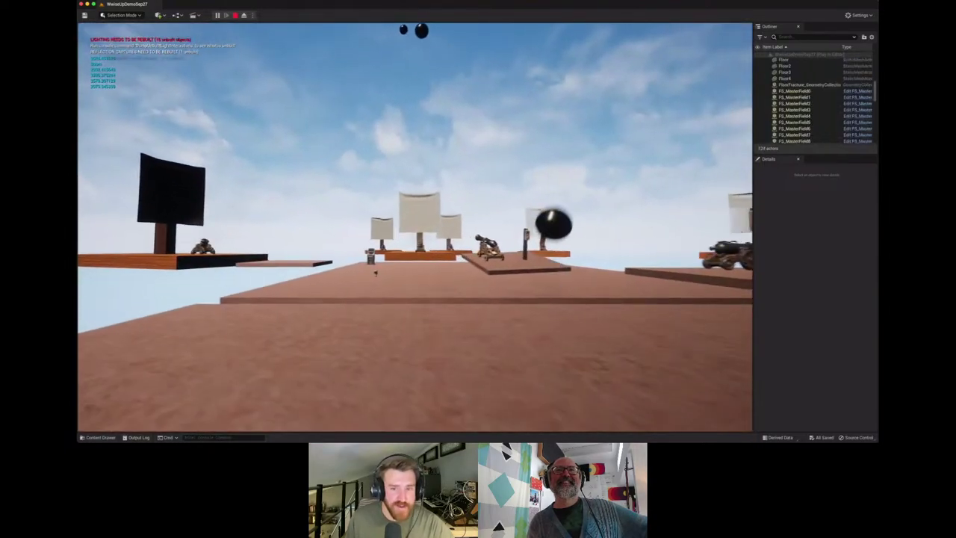
key(d)
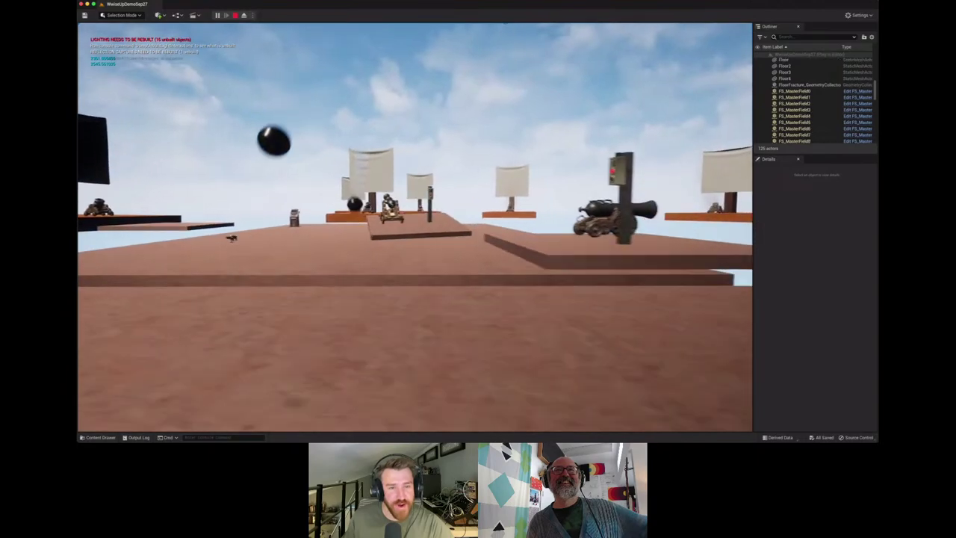
key(a)
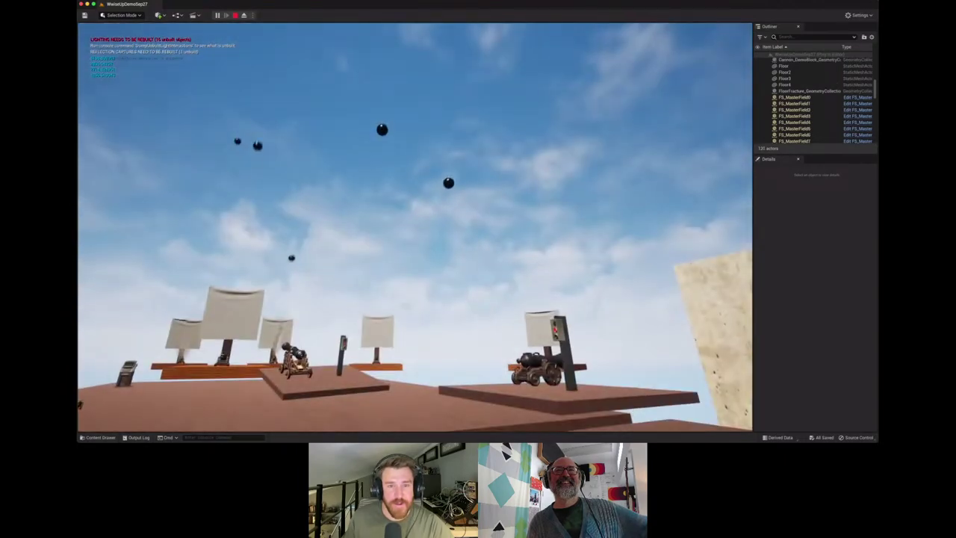
key(a)
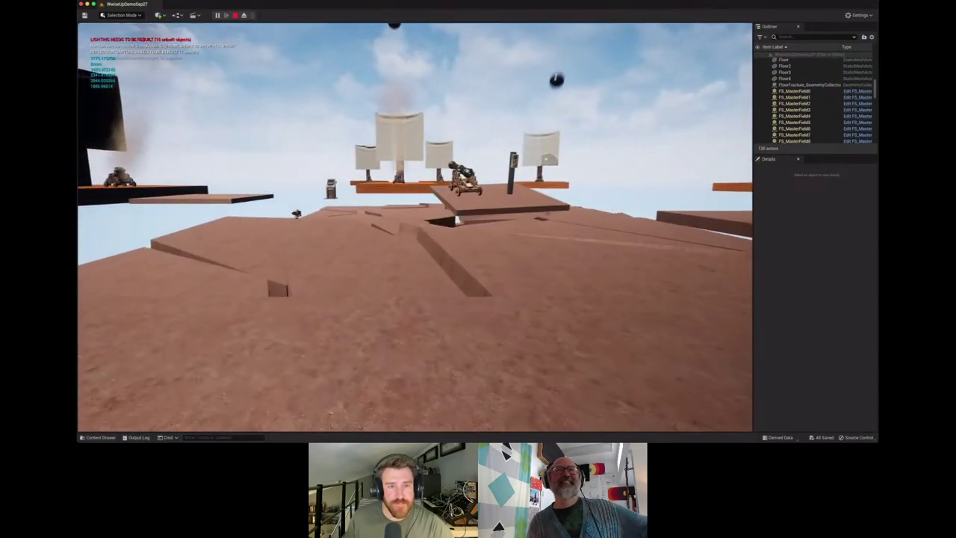
key(d)
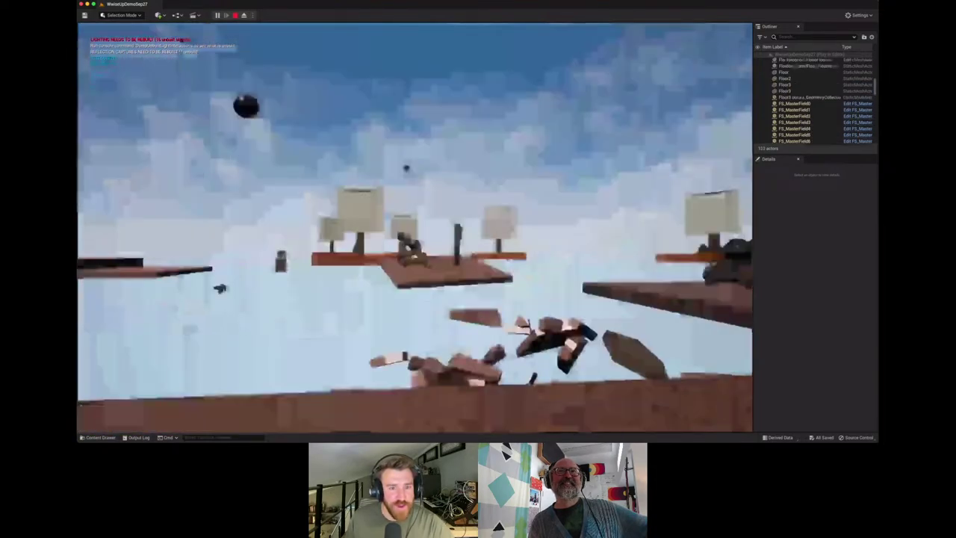
Stop the running level and look over the ship platforms, terminal and cannons in the editor viewport
key(Escape)
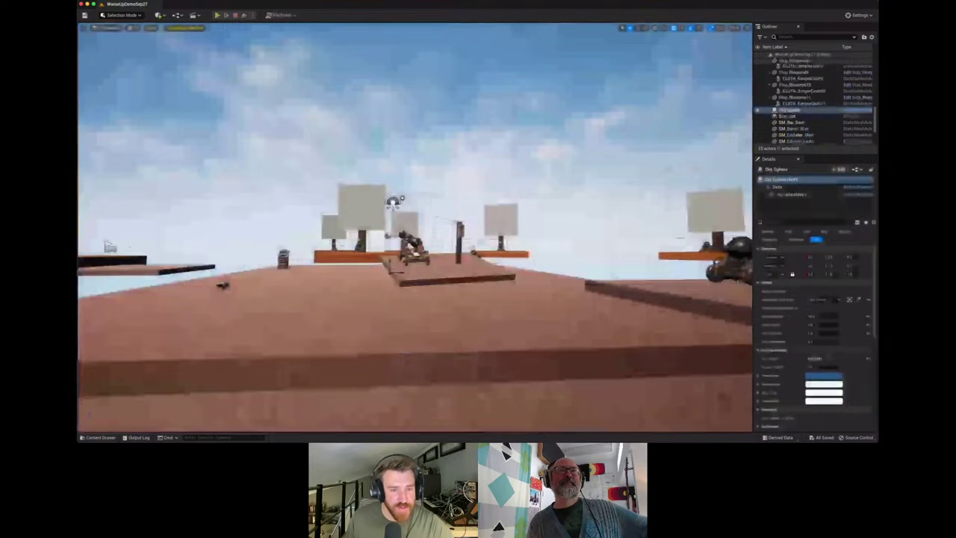
key(e)
key(w)
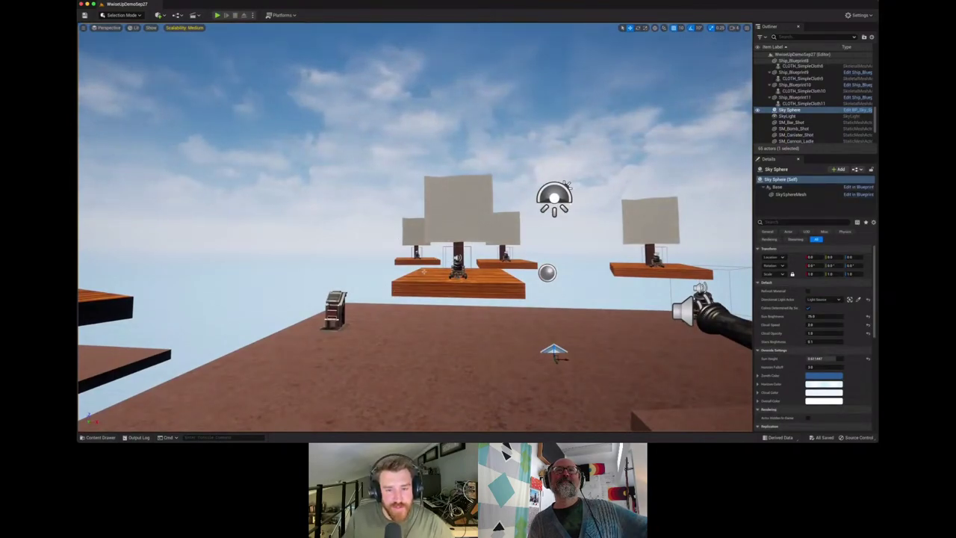
key(w)
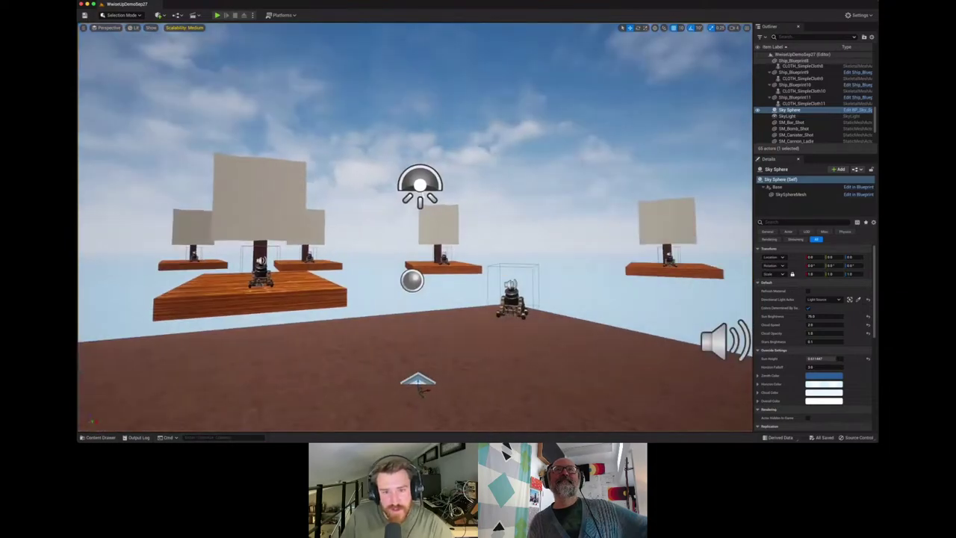
drag(414, 326, 340, 324)
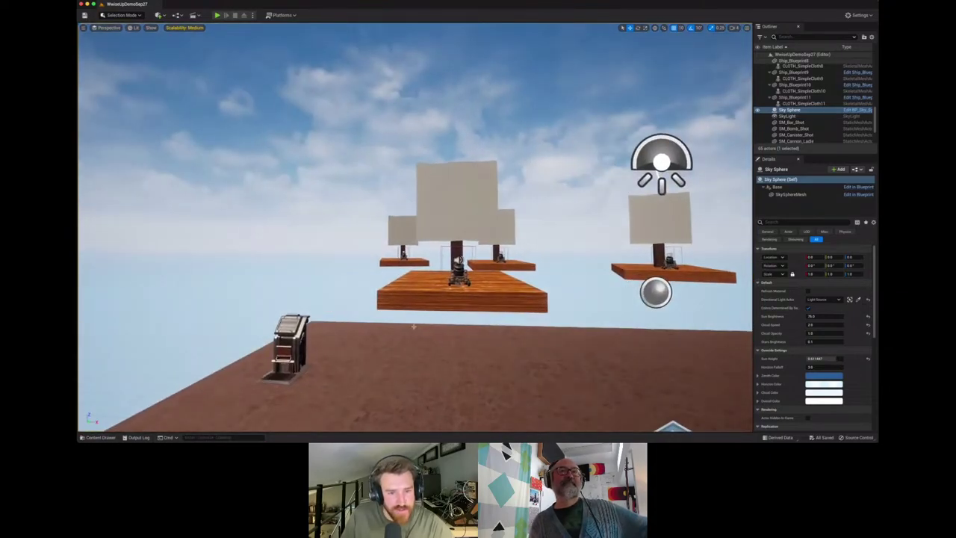
drag(396, 300, 470, 298)
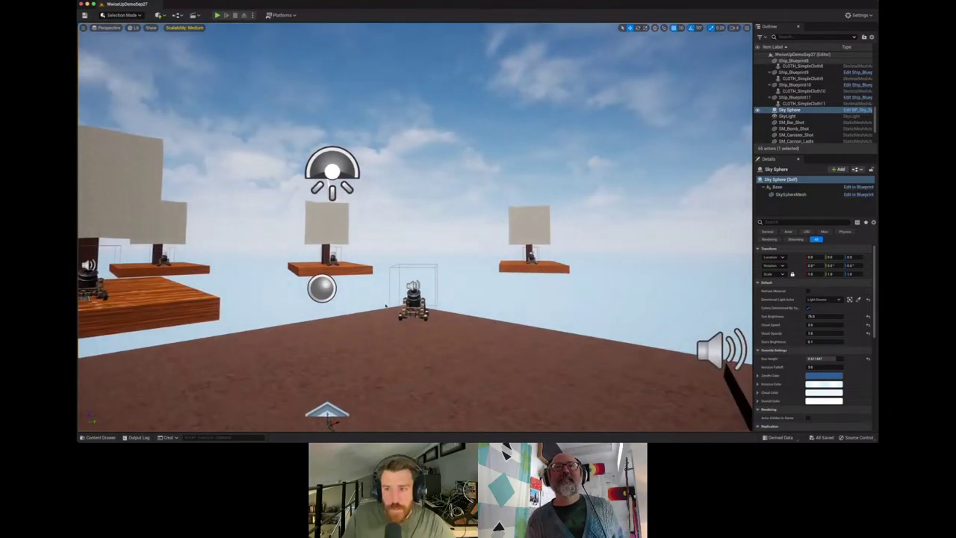
Switch to Wwise to check the solo states of the Soundcaster modules, and return to the Unreal level
key(super+Tab)
key(super+Tab)
key(super+Tab)
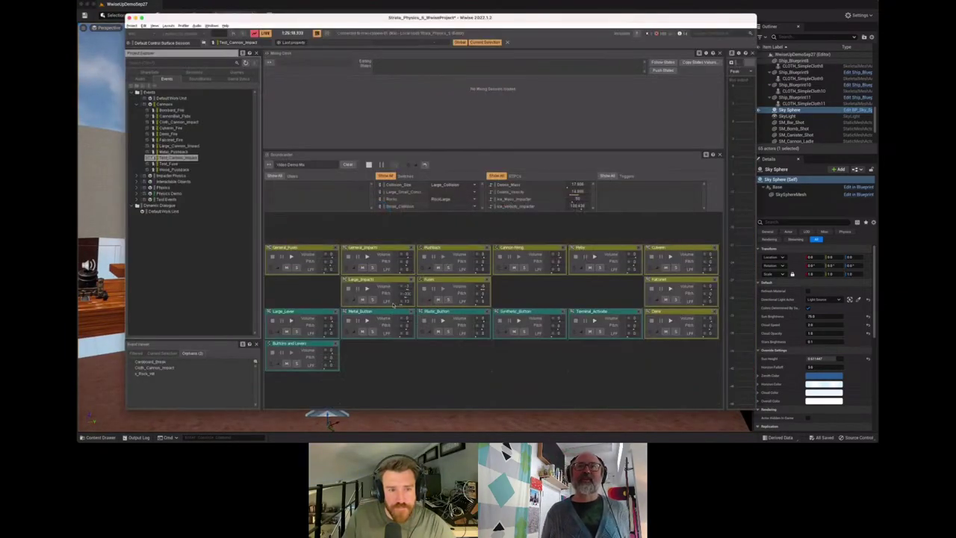
click(600, 268)
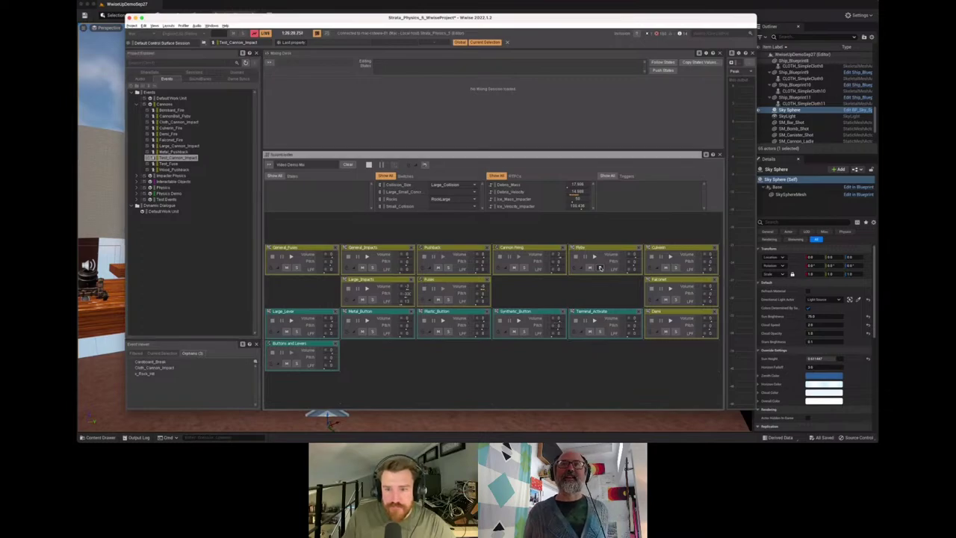
key(super+Tab)
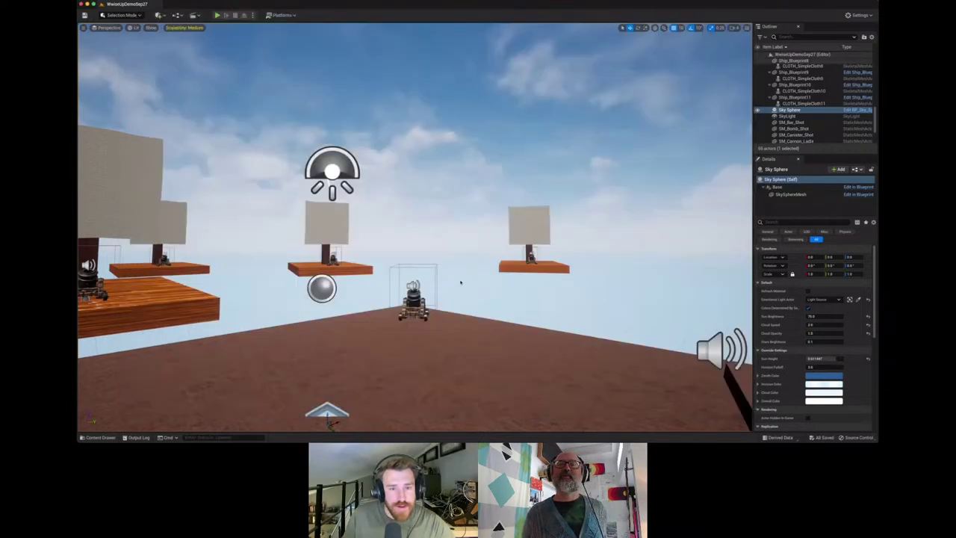
Look over the ship platforms, run the level, and walk past the cannons up to the terminal's screen
drag(460, 282, 407, 282)
drag(508, 281, 454, 295)
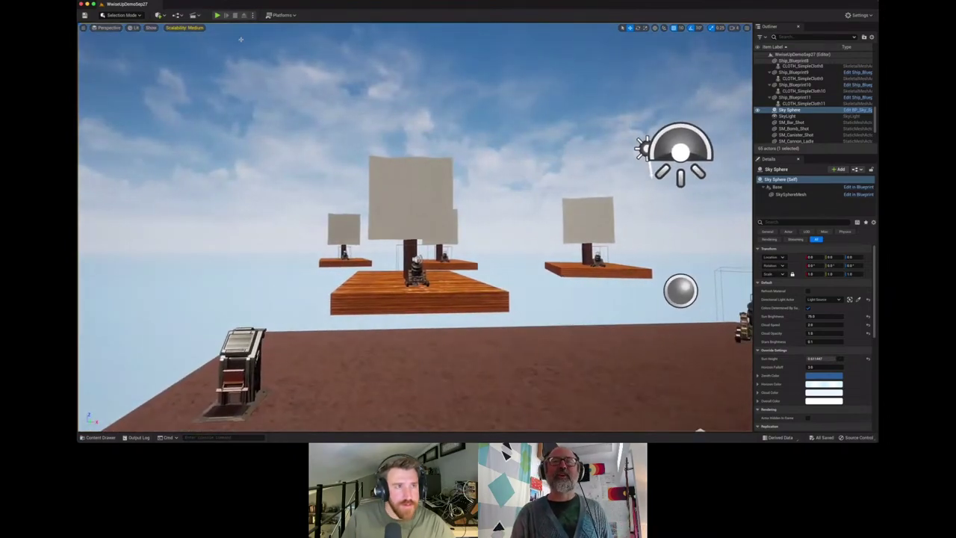
click(216, 15)
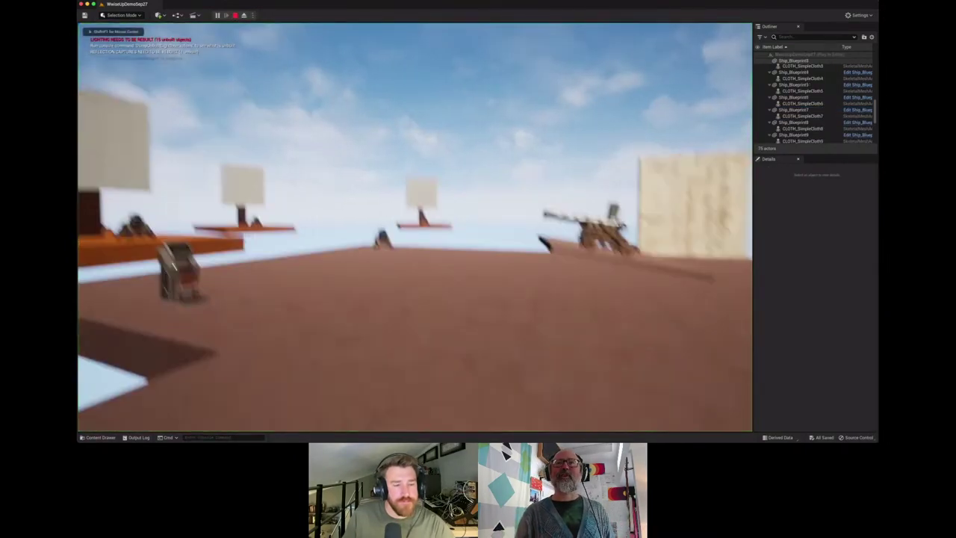
key(w)
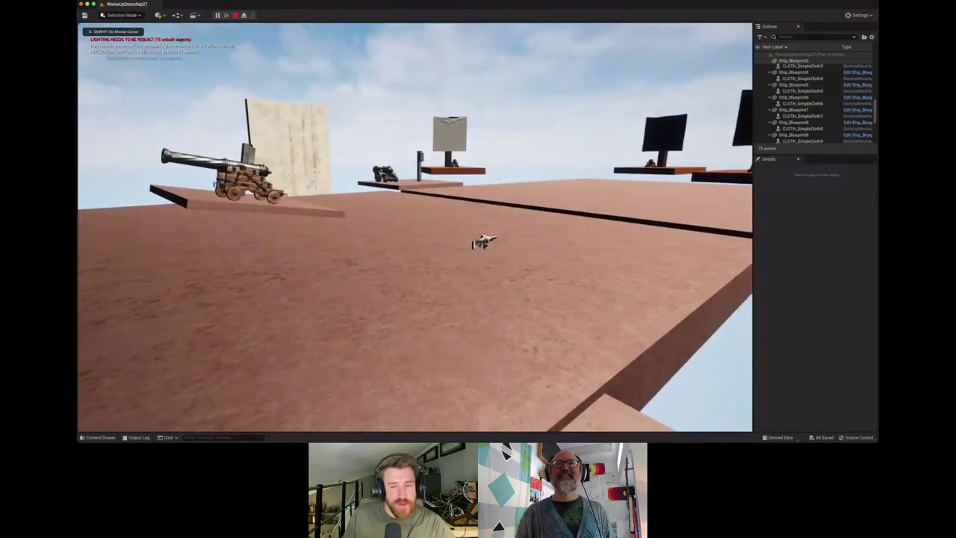
key(w)
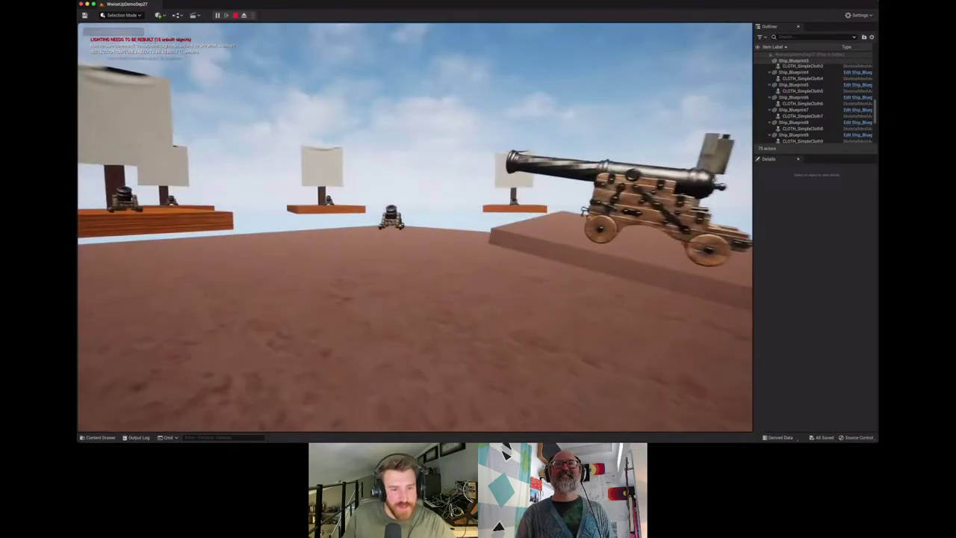
key(w)
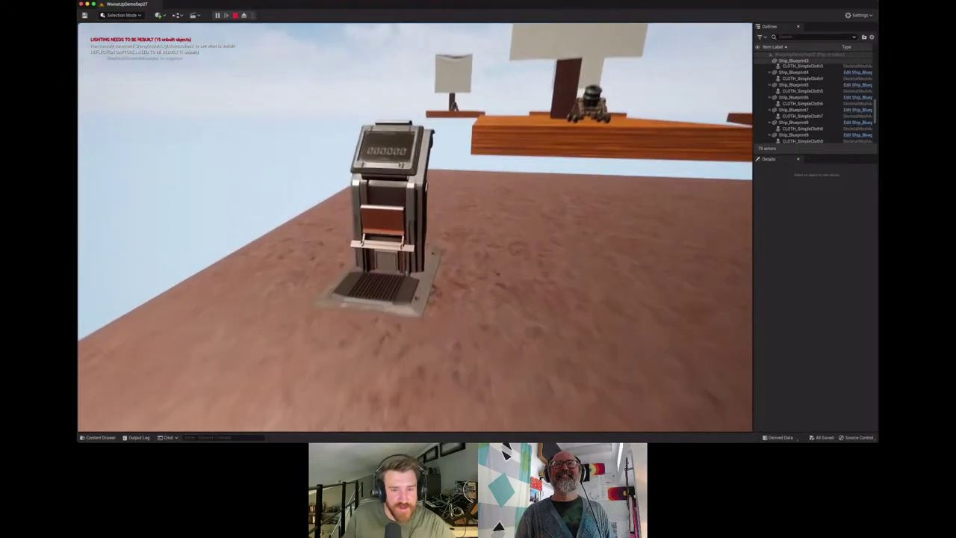
key(w)
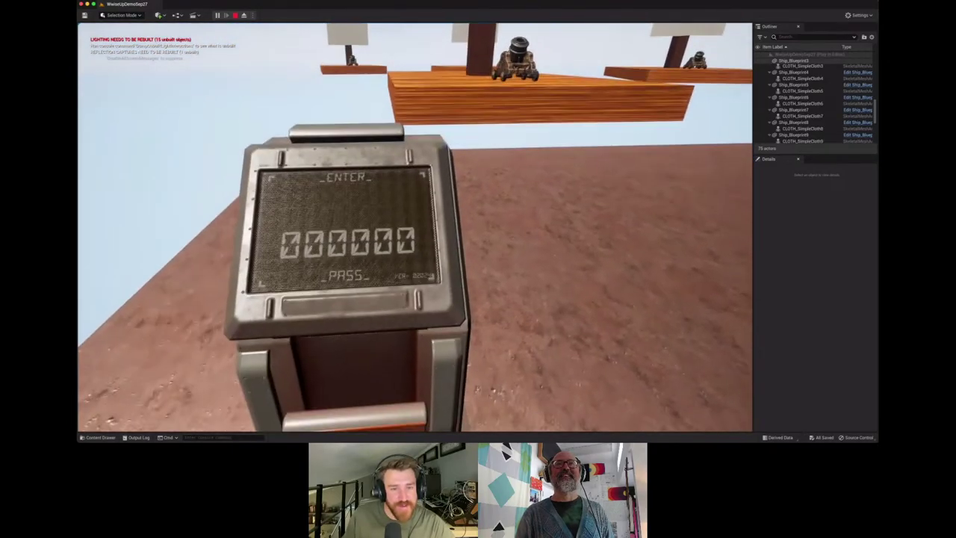
Back away from the terminal and move around the large cannon to check the sounds in the running level
key(s)
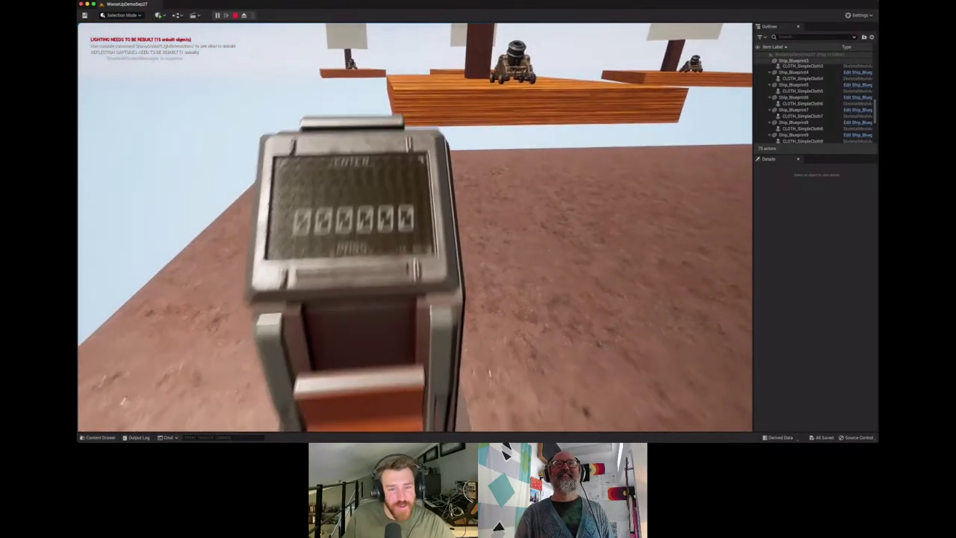
key(s)
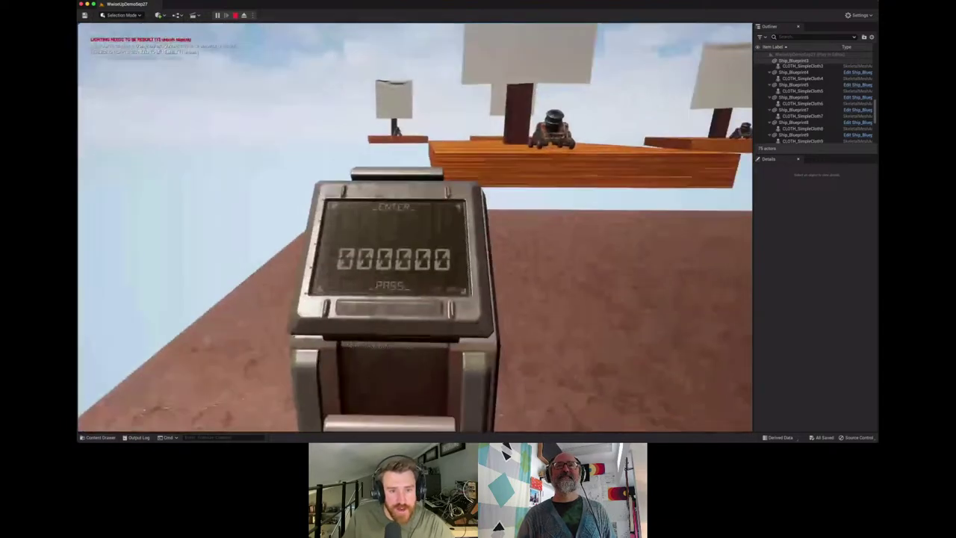
key(d)
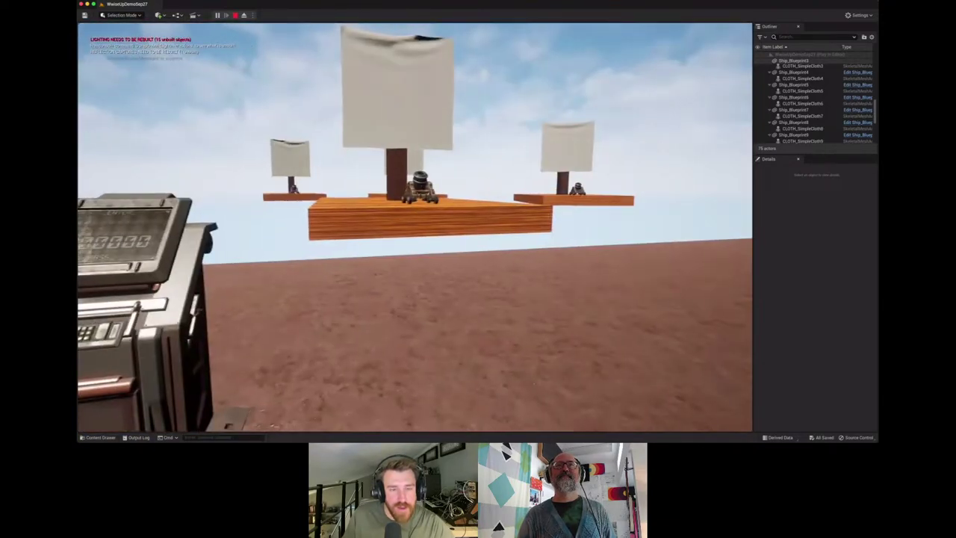
key(d)
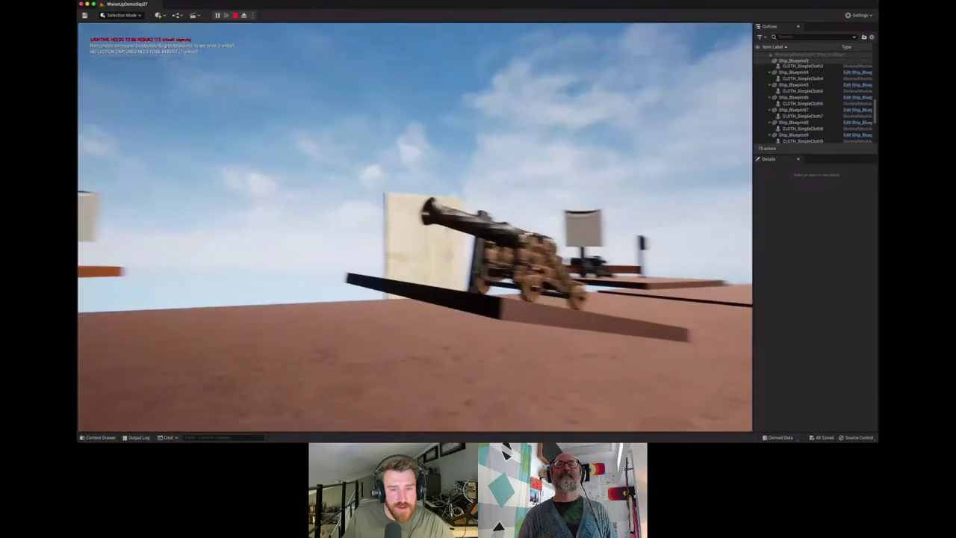
key(w)
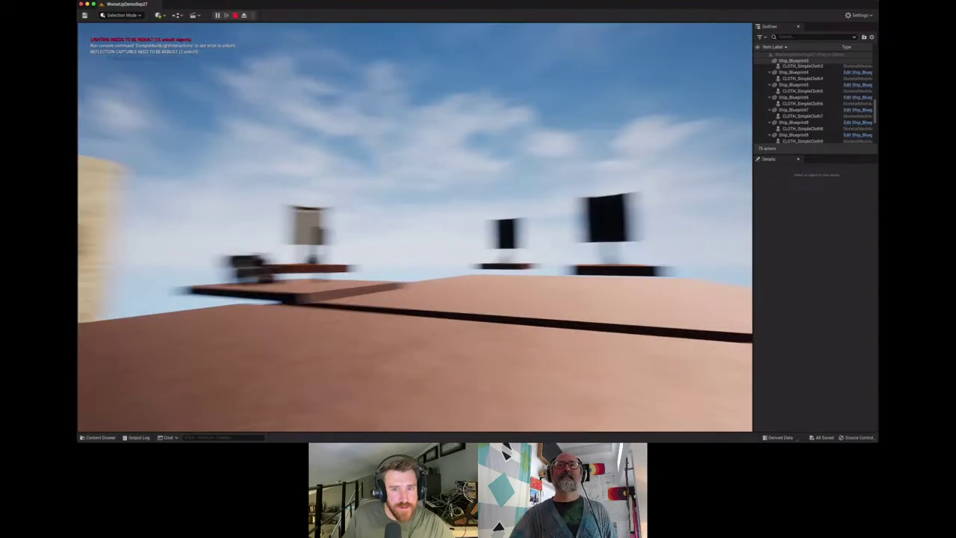
key(s)
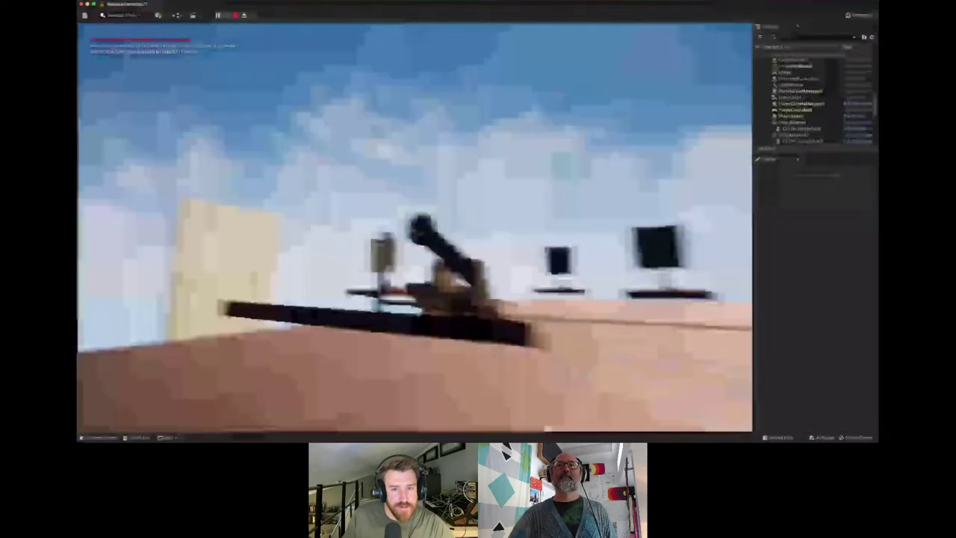
key(w)
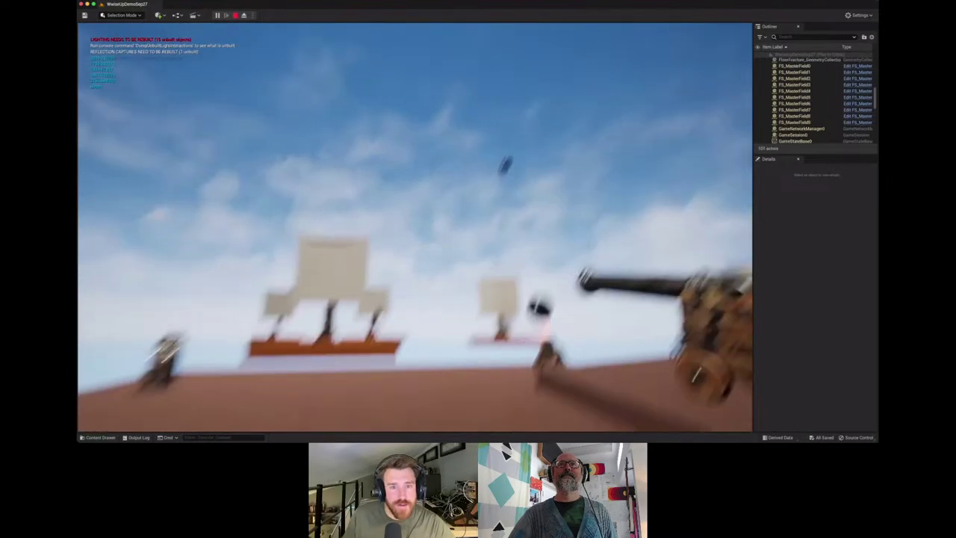
key(w)
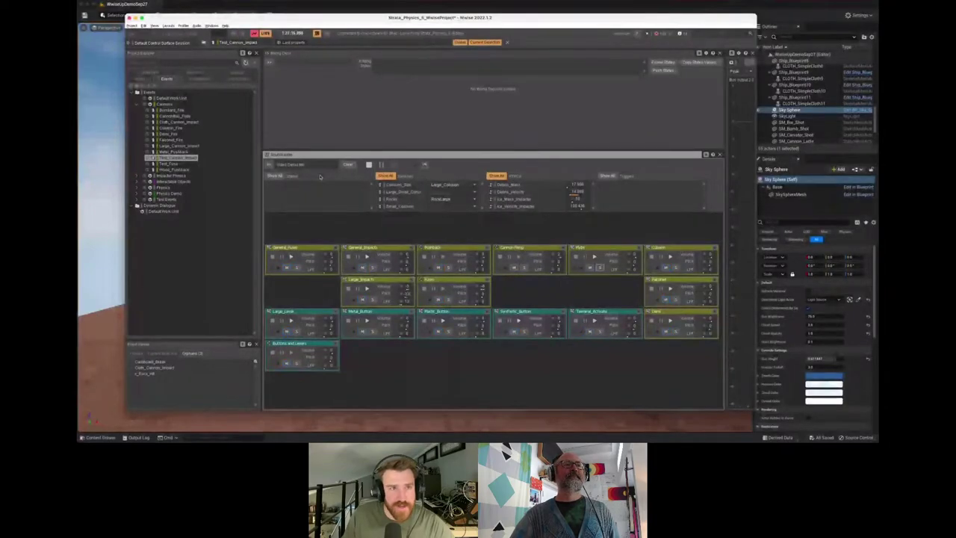
Switch back to the Unreal editor and look over the terminal, ship platforms and cannons in the level viewport
key(super+Tab)
key(w)
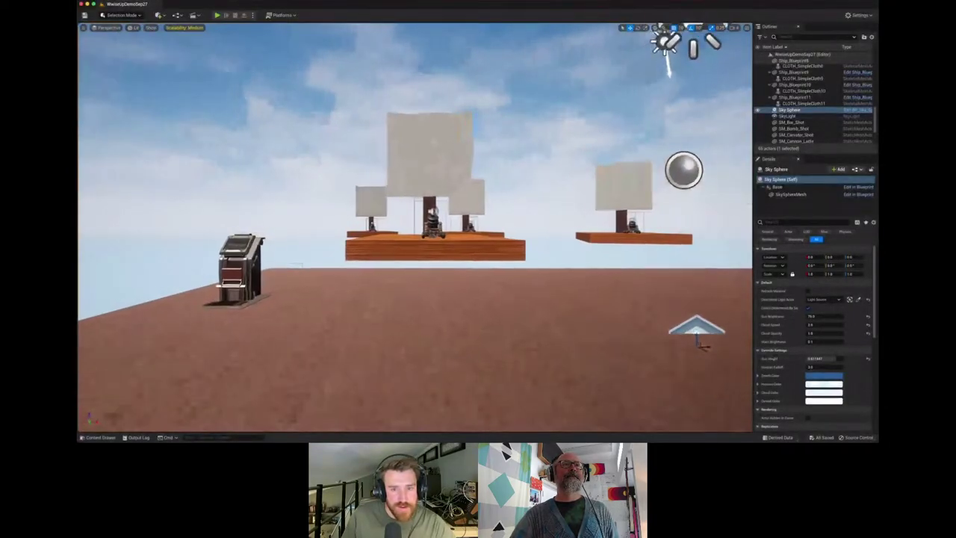
key(e)
key(s)
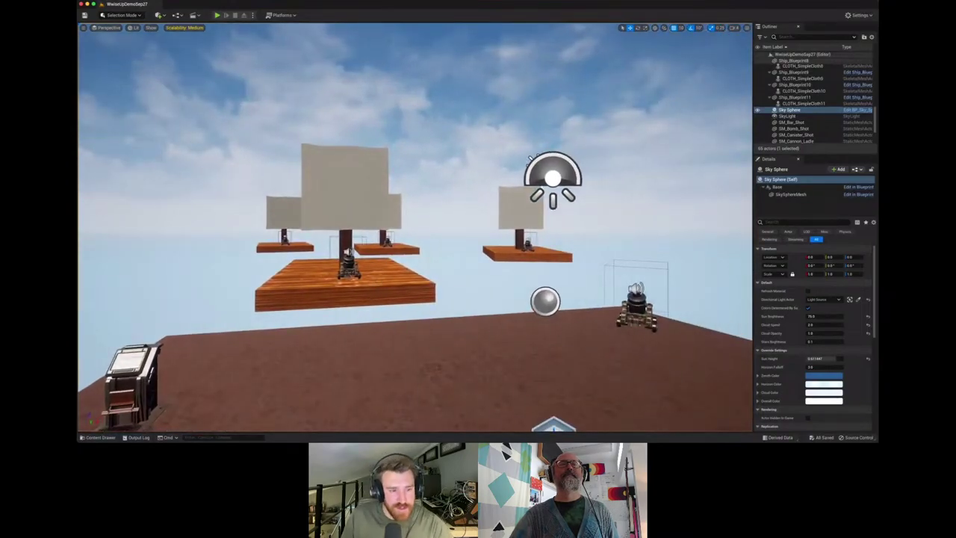
key(w)
key(s)
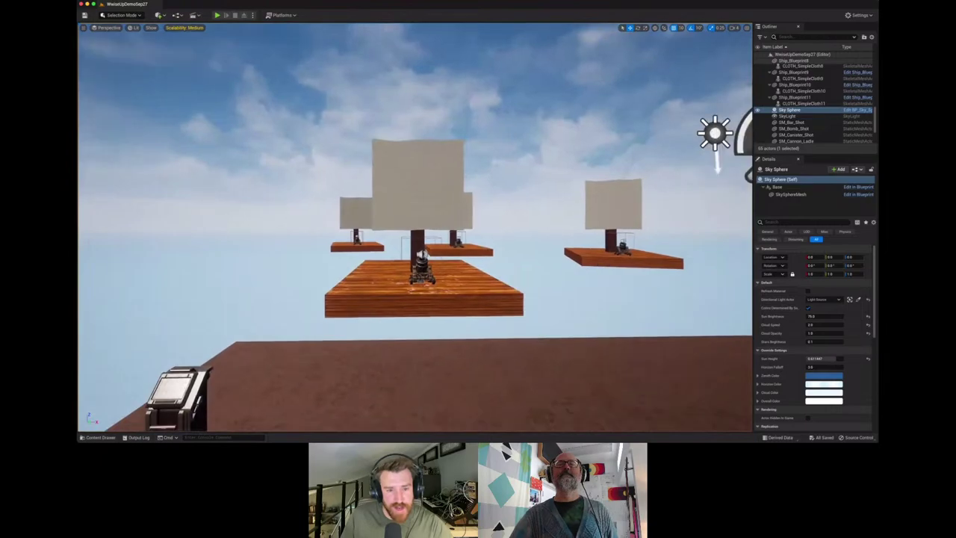
key(s)
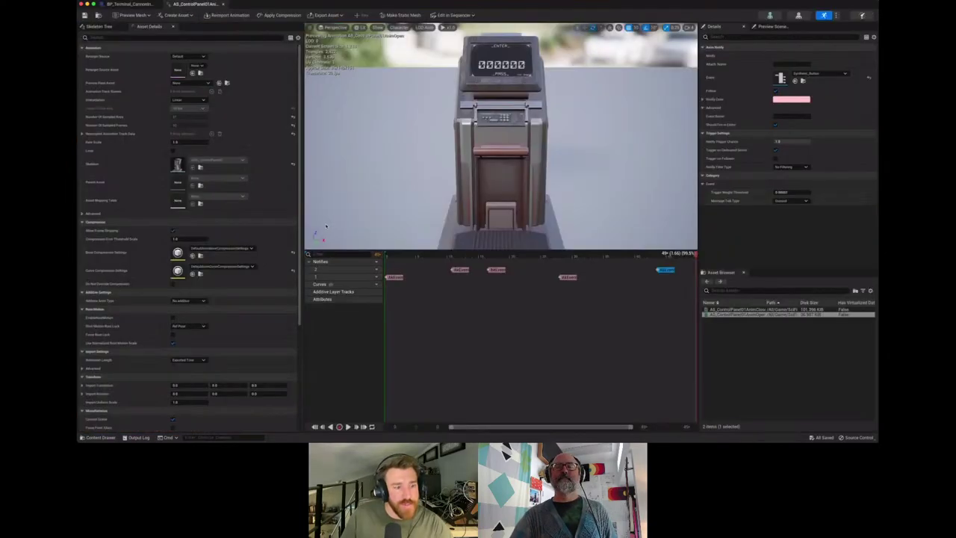
Clear the existing search filter in the project content and search for player assets
click(100, 437)
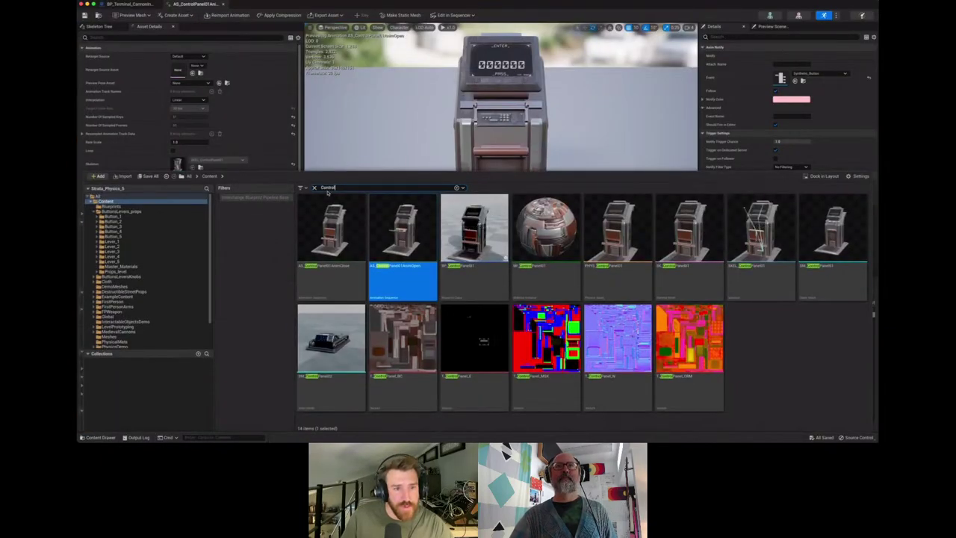
click(314, 188)
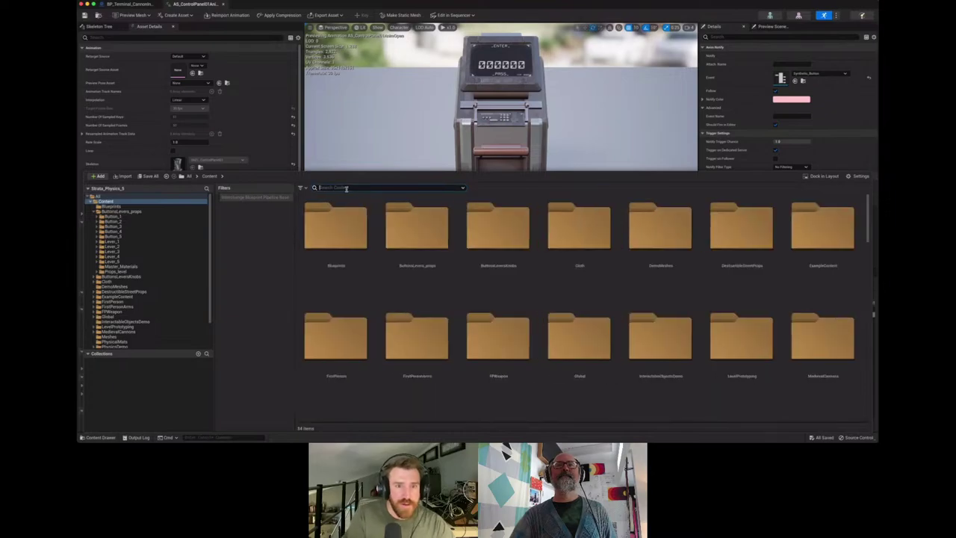
text(player)
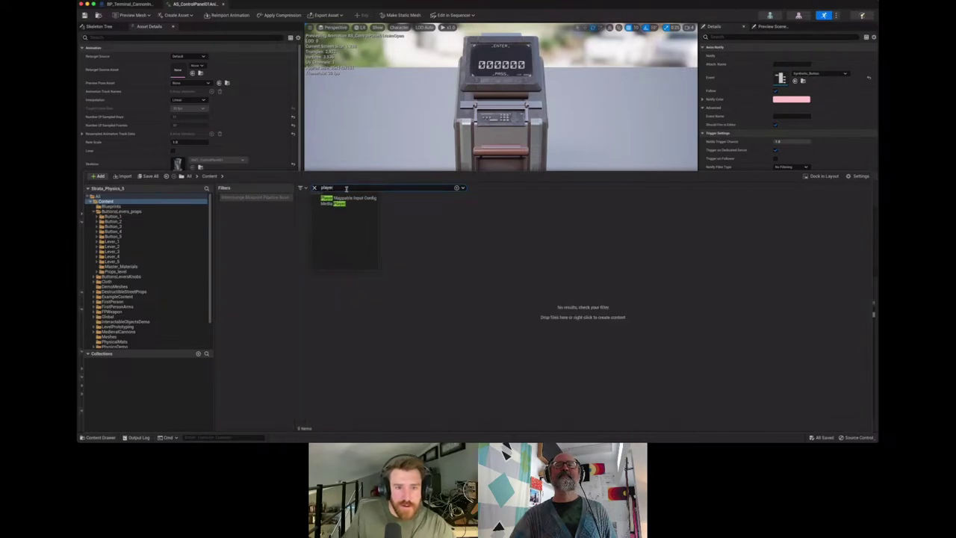
click(492, 256)
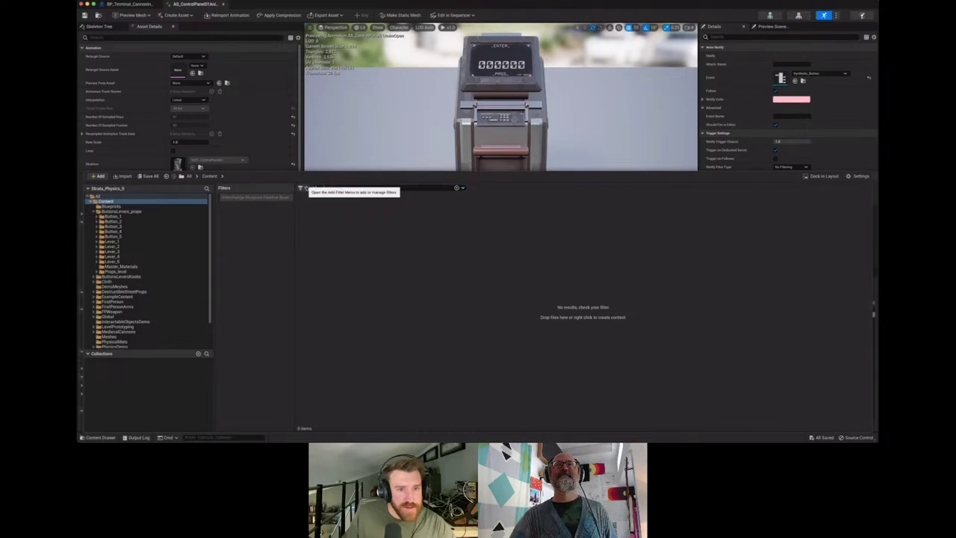
Search the project content for BP_Firstper and open the BP_FirstPersonCharacter blueprint
click(314, 187)
text(BP_)
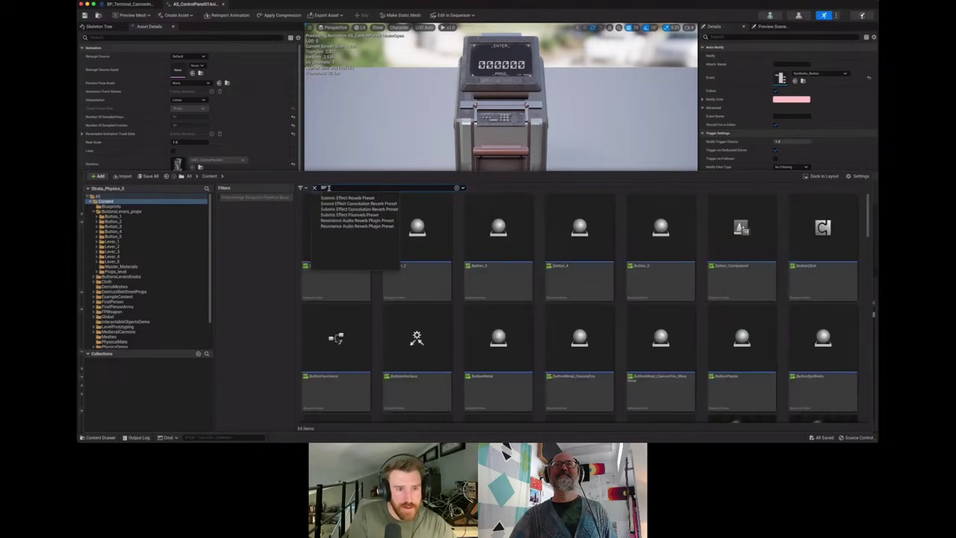
text(Firstper)
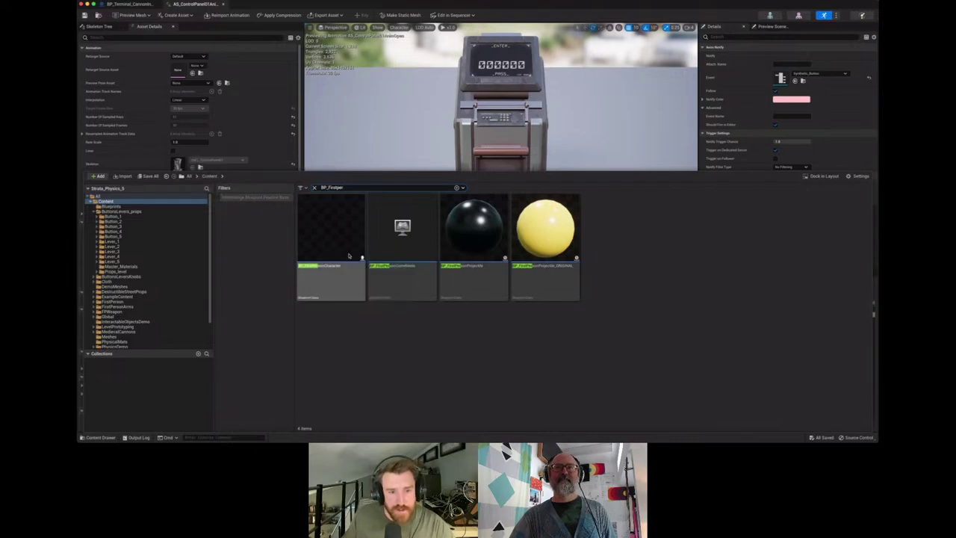
double_click(317, 232)
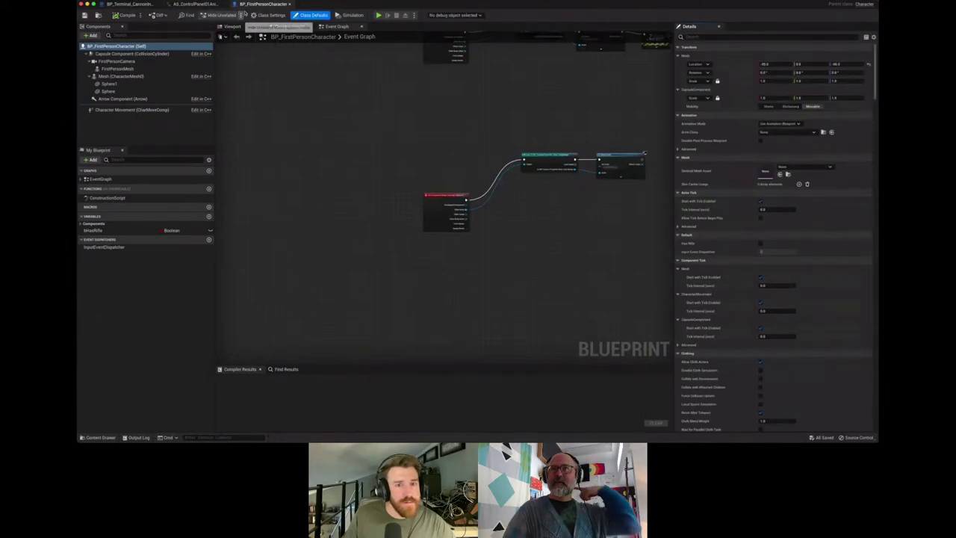
Examine the character blueprint's event graph, and view its camera, mesh and capsule in the blueprint viewport
drag(465, 141, 484, 165)
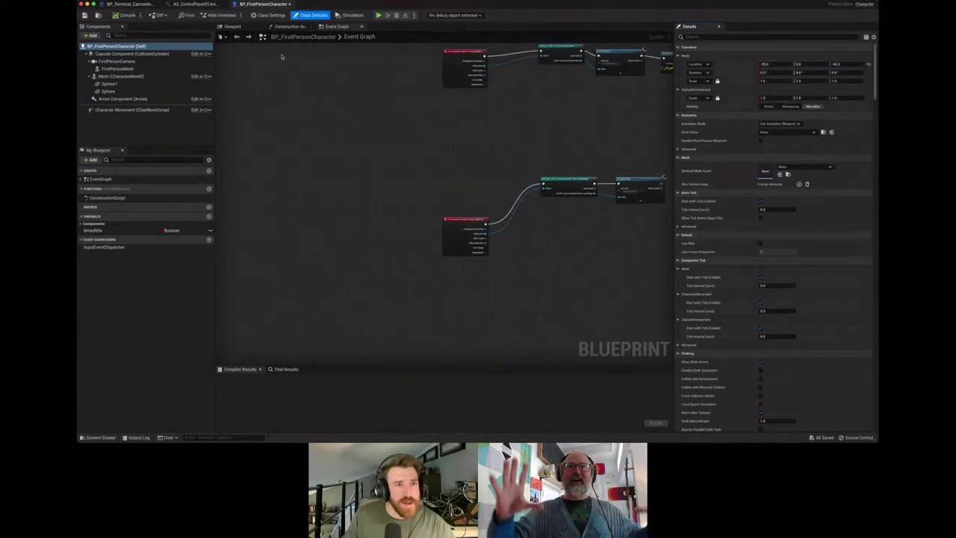
click(233, 26)
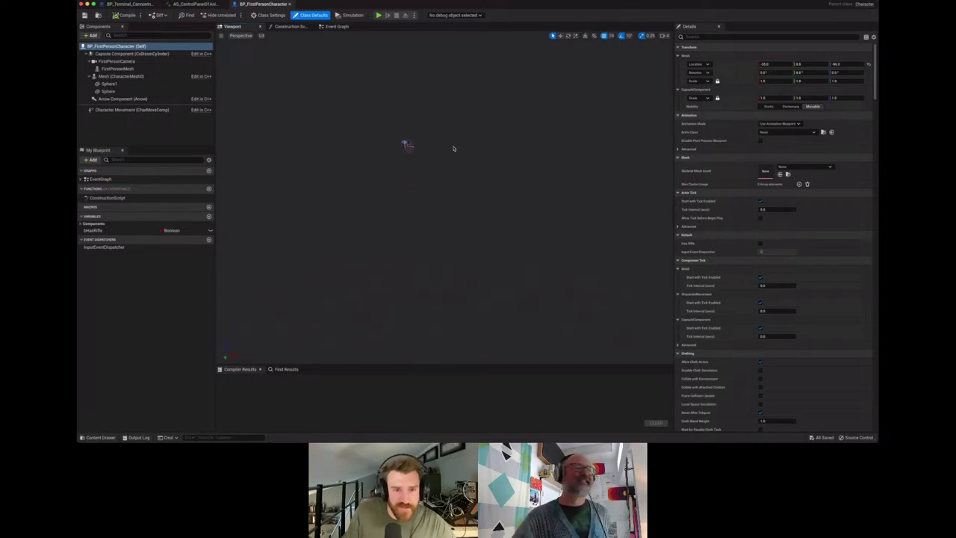
mouse_move(445, 200)
mouse_down()
mouse_move(442, 178)
mouse_move(443, 209)
mouse_up()
drag(463, 139, 475, 104)
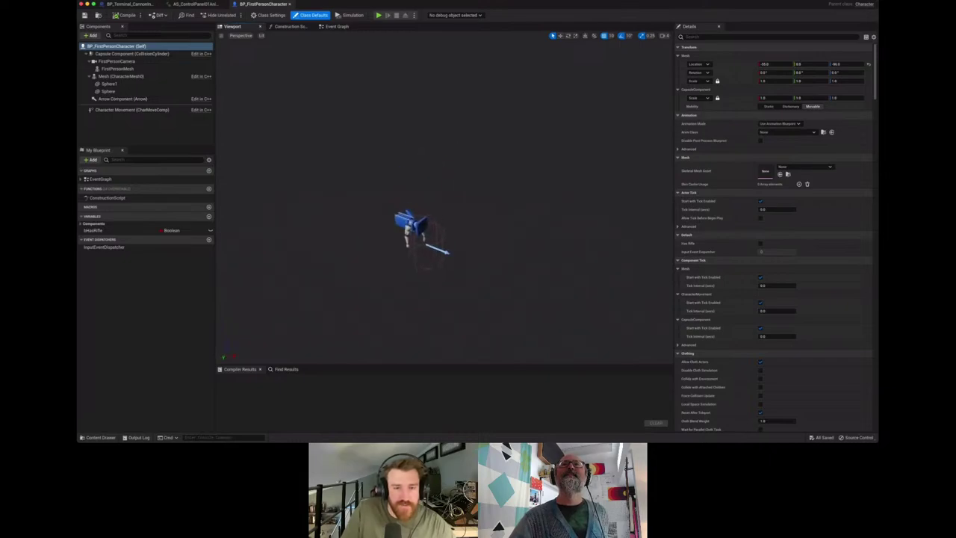
drag(464, 139, 463, 119)
drag(478, 209, 491, 215)
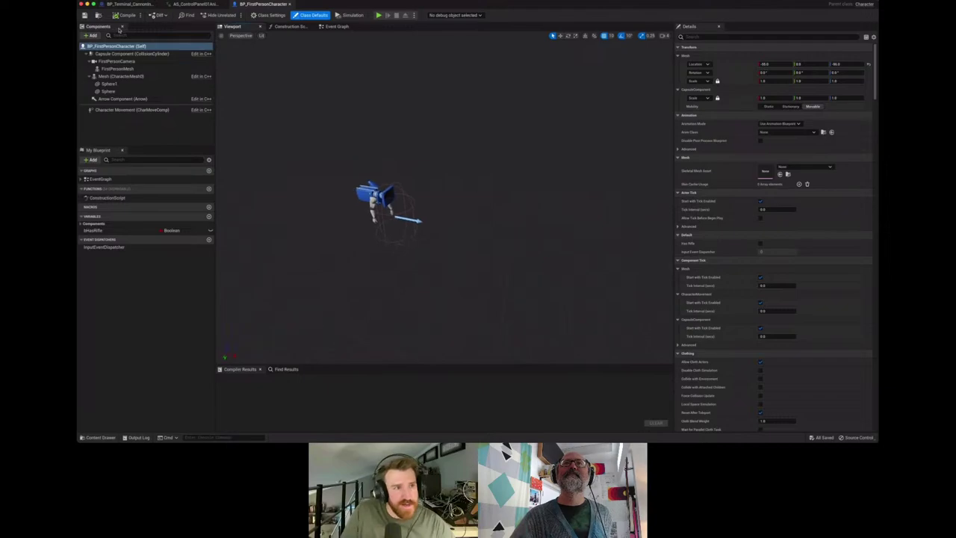
Enable the Visible rendering option for the Sphere component under the character mesh, and view the whole sphere around the character
click(119, 84)
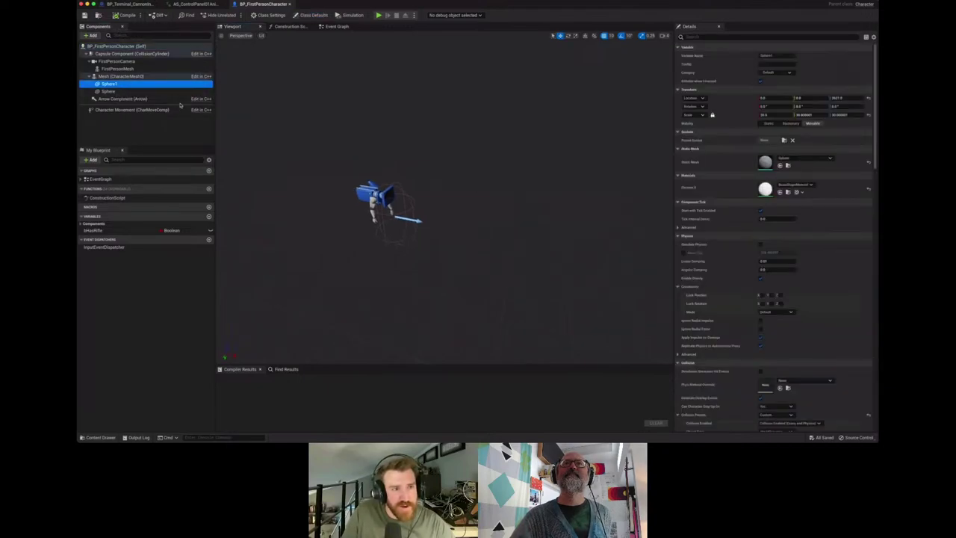
click(111, 91)
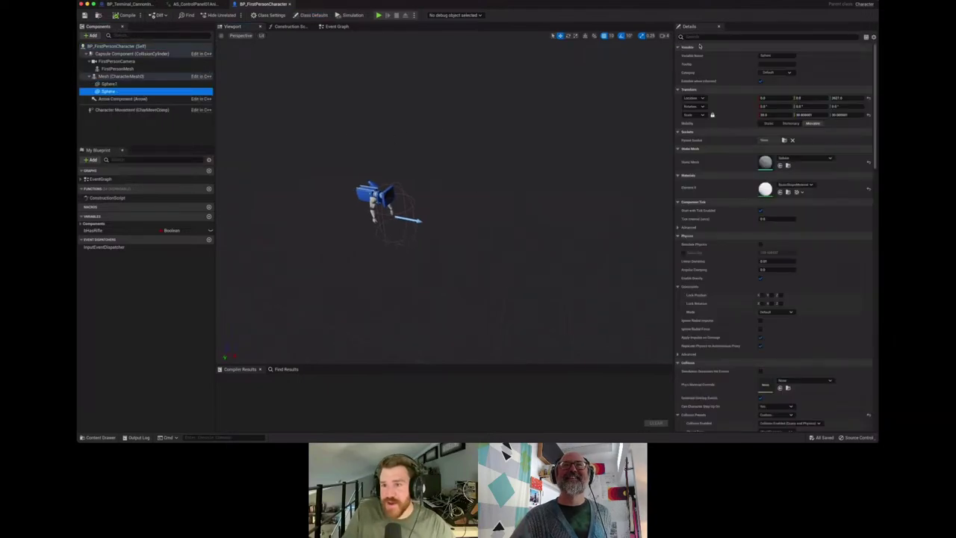
click(725, 37)
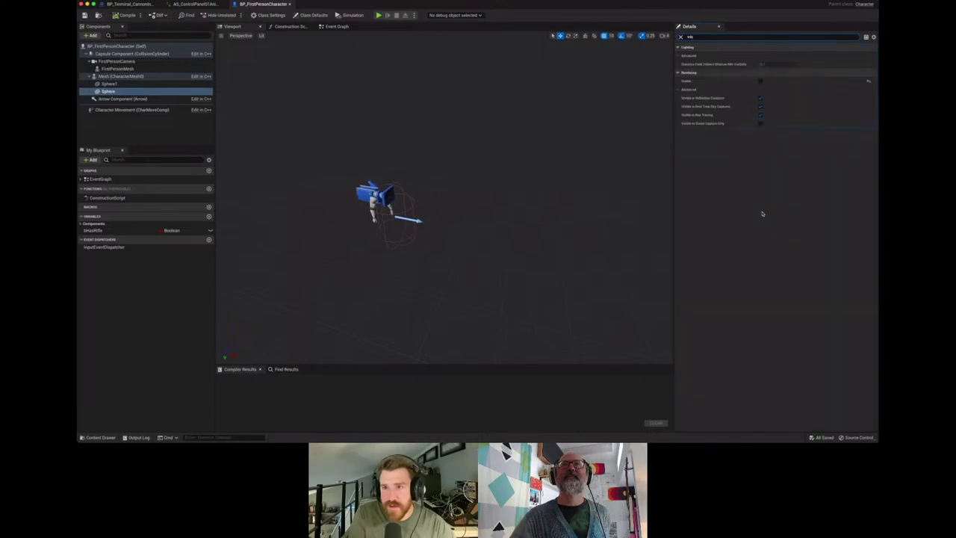
click(761, 81)
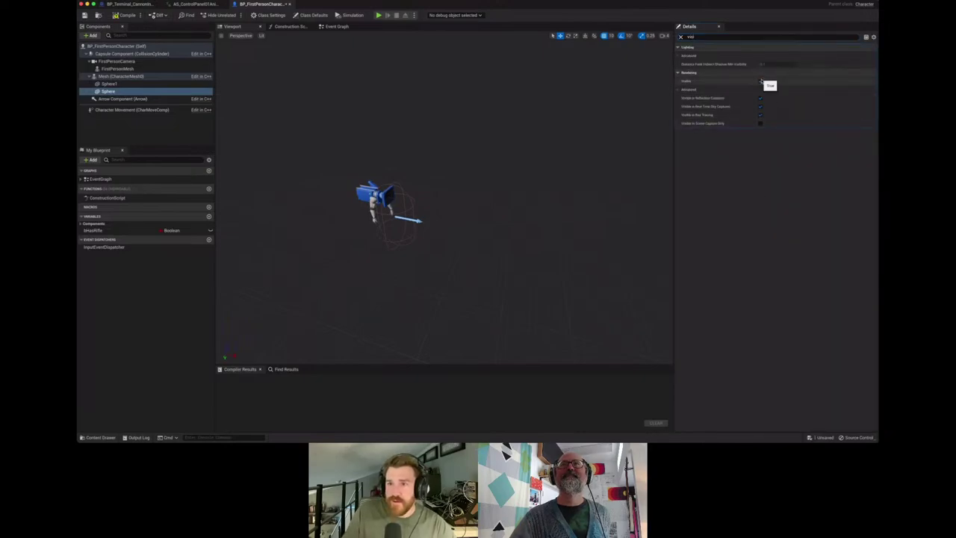
mouse_move(530, 208)
mouse_down()
mouse_move(529, 224)
mouse_move(531, 213)
mouse_up()
scroll(530, 213, down, 5)
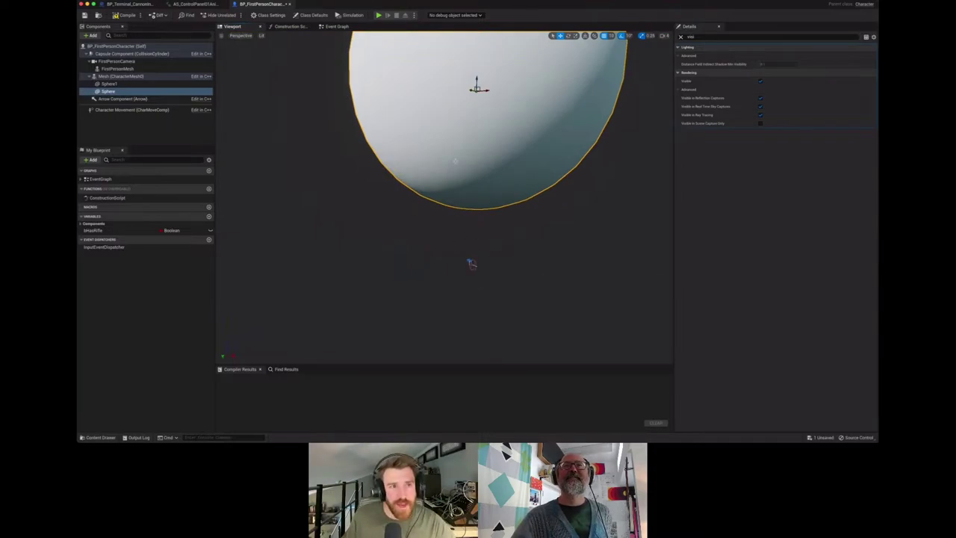
Examine the Sphere1 begin-overlap logic in the event graph, through the long-range cannon projectile cast to the Post Event node
click(337, 26)
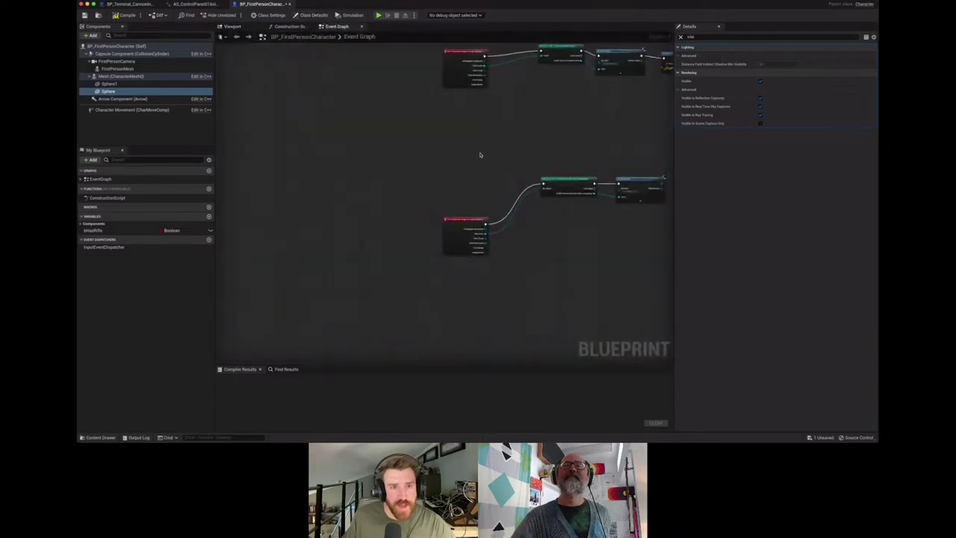
click(234, 26)
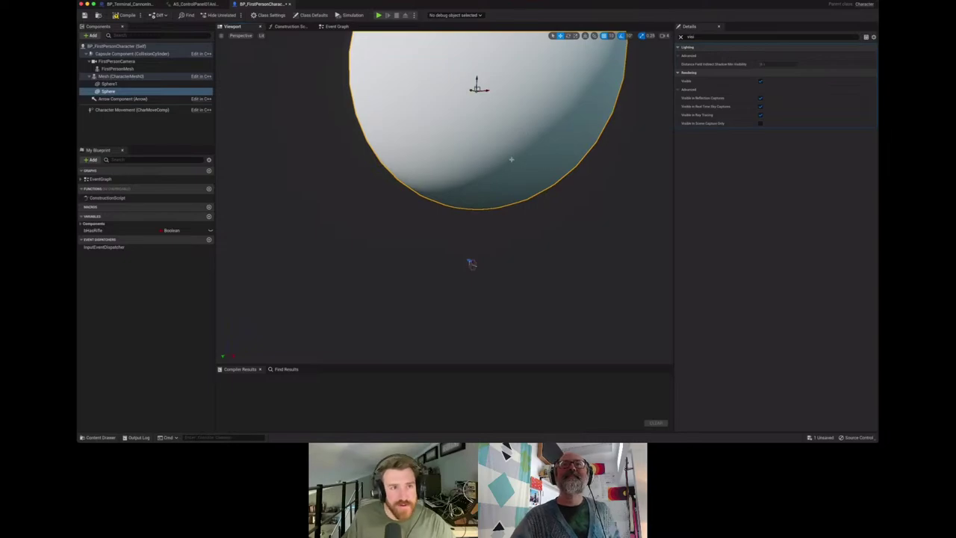
click(336, 26)
scroll(545, 293, up, 4)
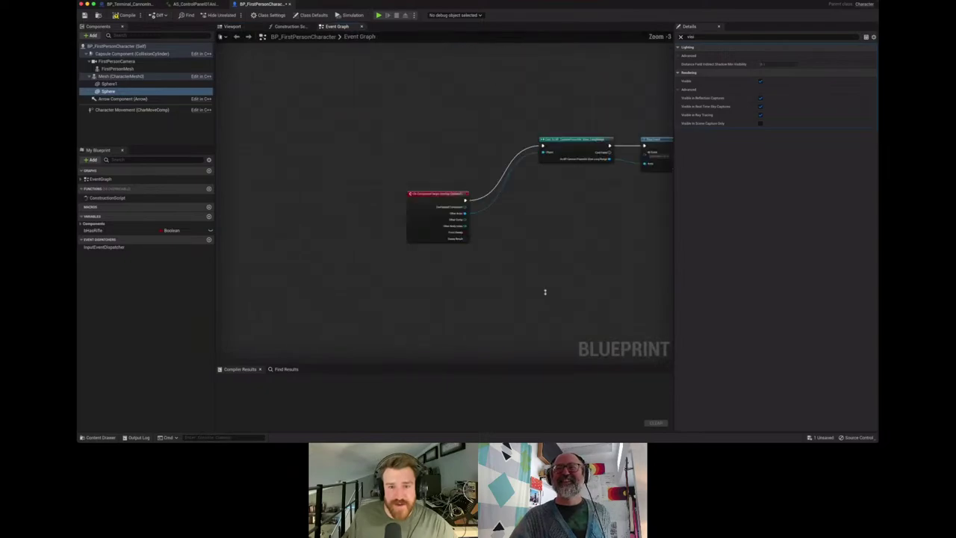
scroll(545, 292, down, 1)
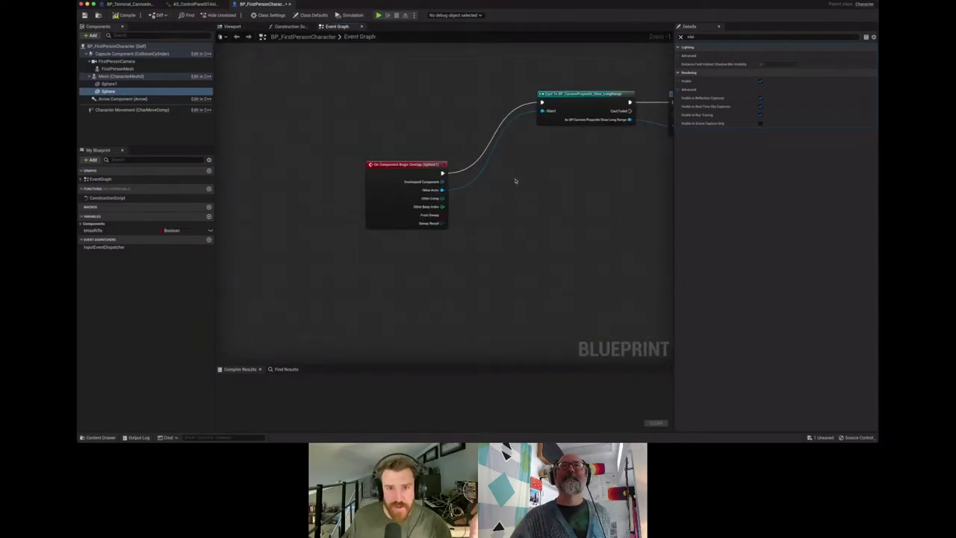
scroll(514, 126, right, 4)
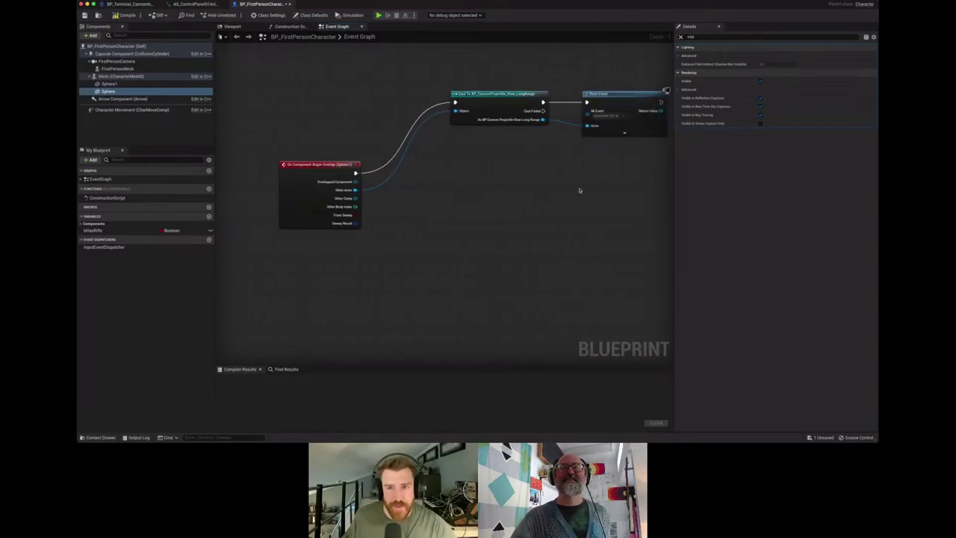
scroll(575, 154, right, 3)
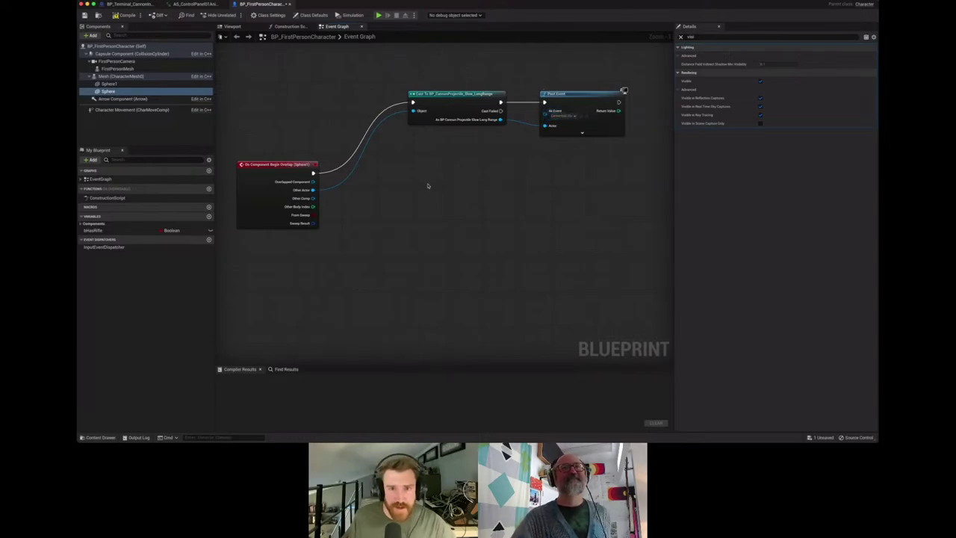
key(super+Tab)
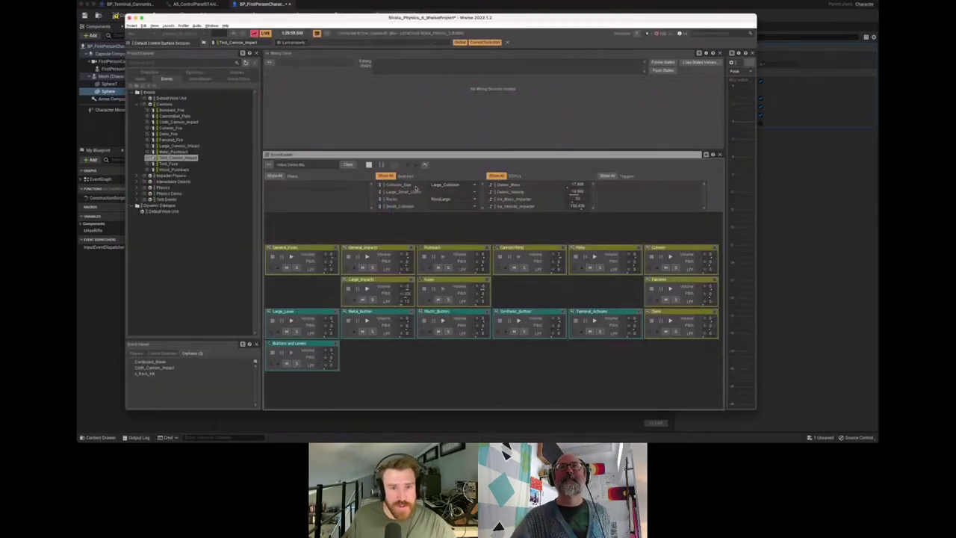
key(super+Tab)
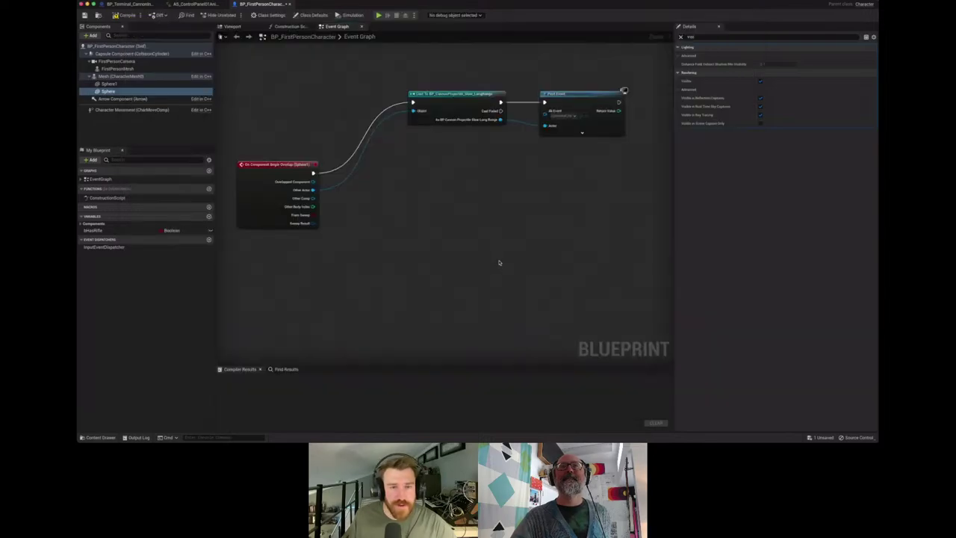
key(super+Tab)
key(super+Tab)
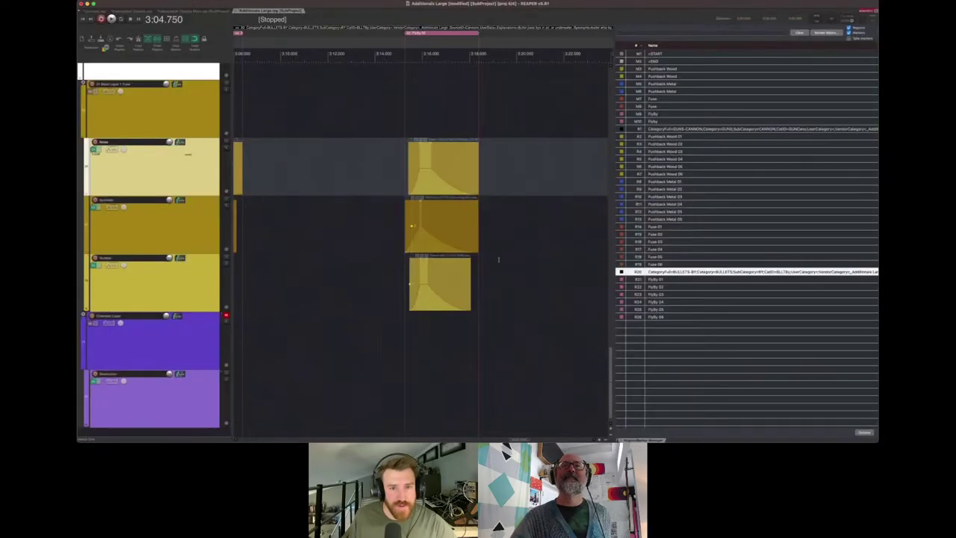
key(super+Tab)
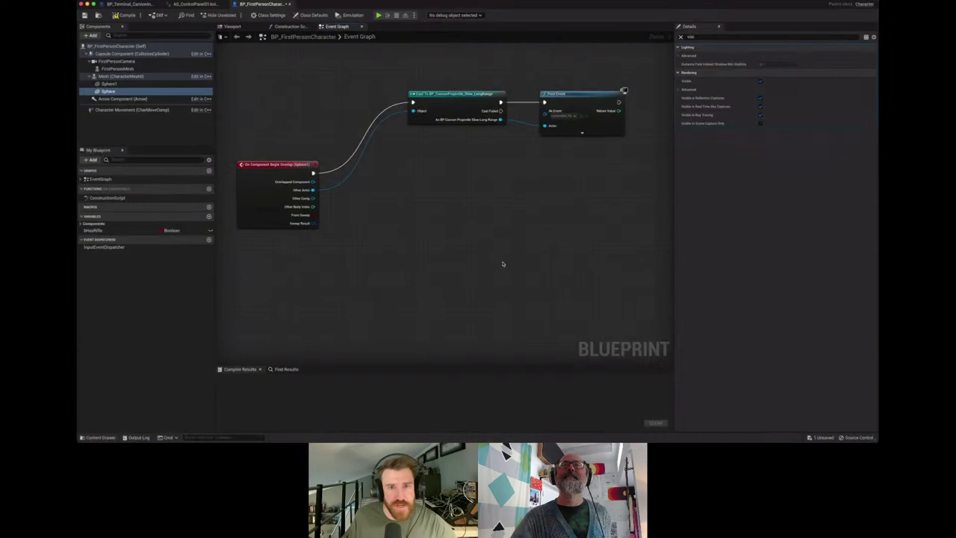
key(super+Tab)
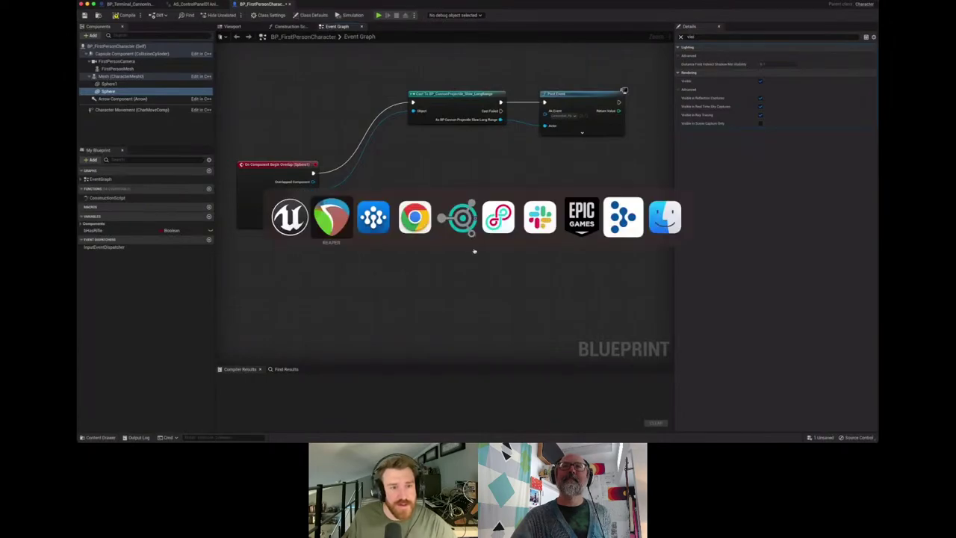
key(super+shift+Tab)
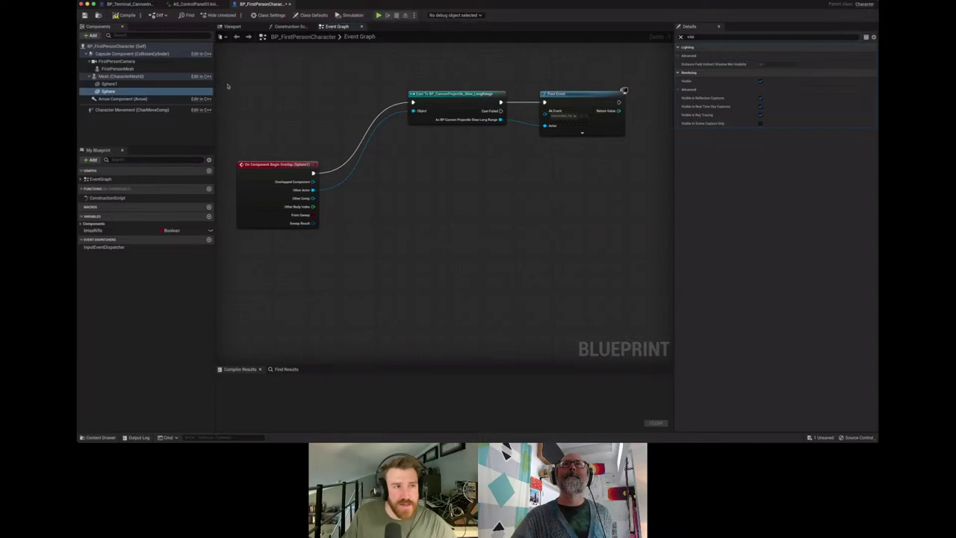
Disable the Visible rendering option for the Sphere component and save the character blueprint
click(234, 27)
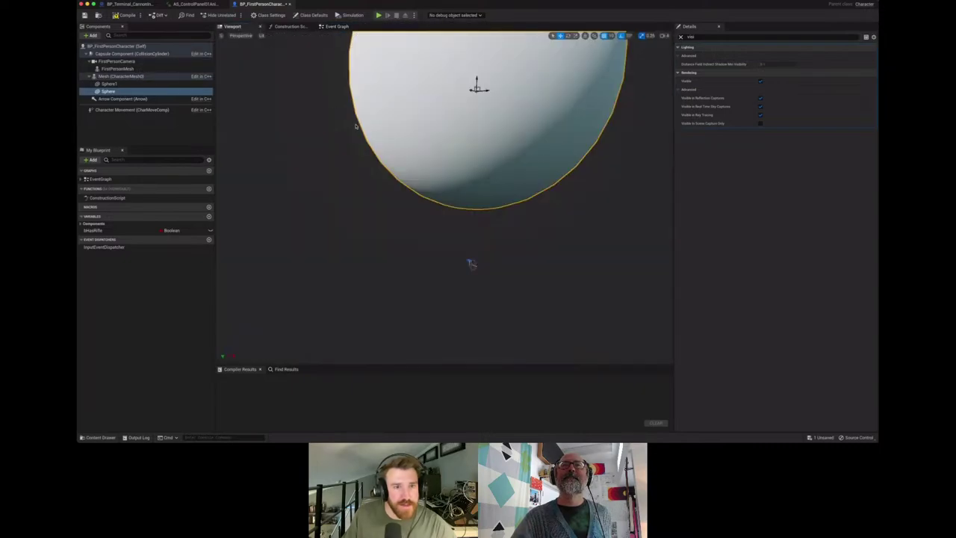
click(760, 81)
key(super+s)
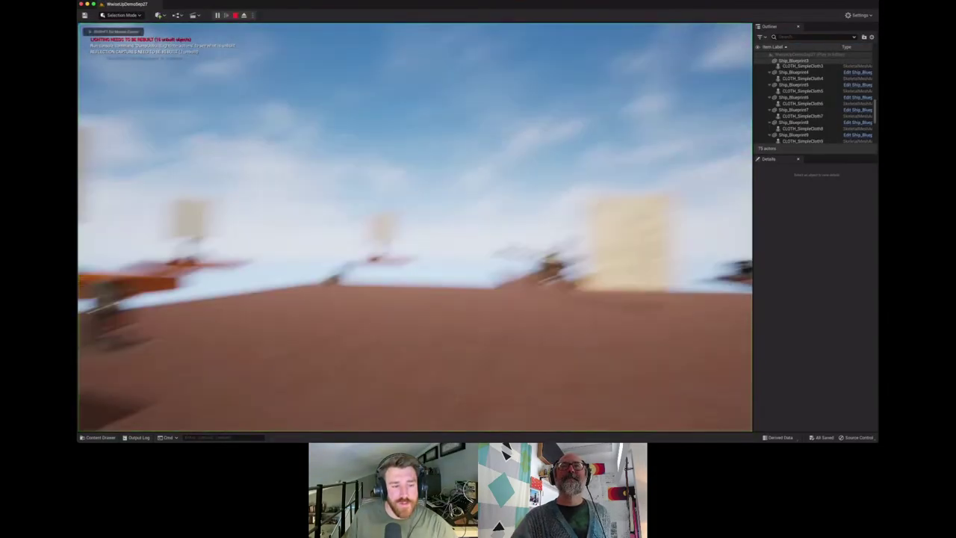
Play-test the level, walking the character up to the control terminal and away across the platforms to face the cannon from a distance
key(w)
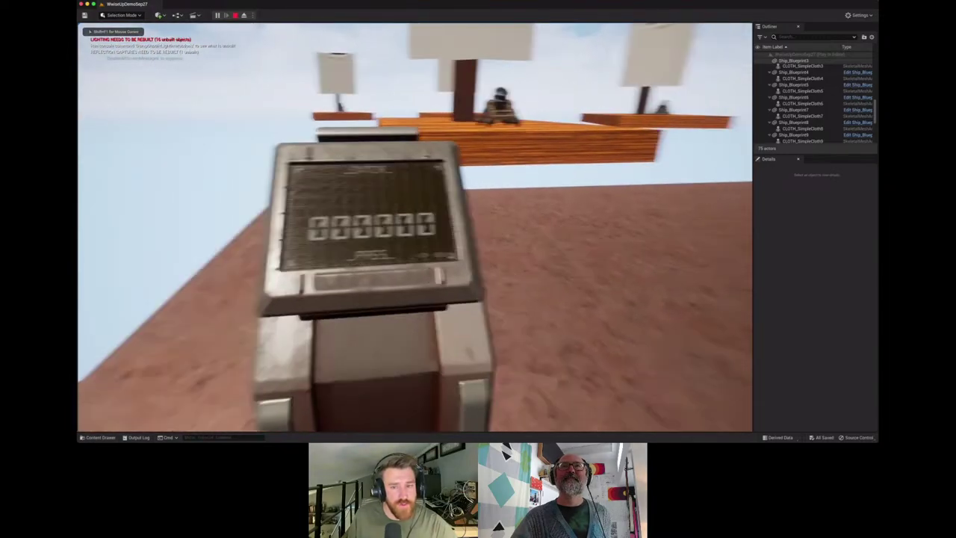
key(w)
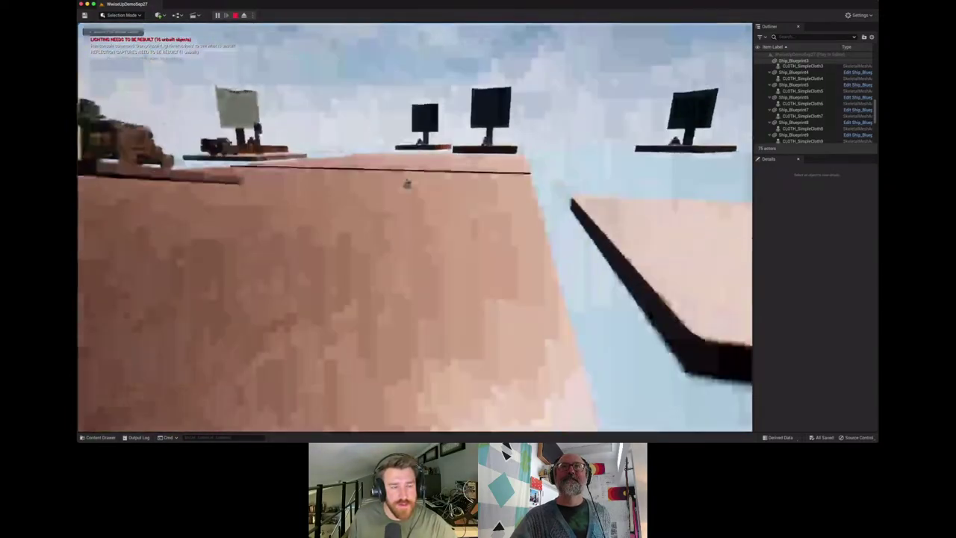
key(w)
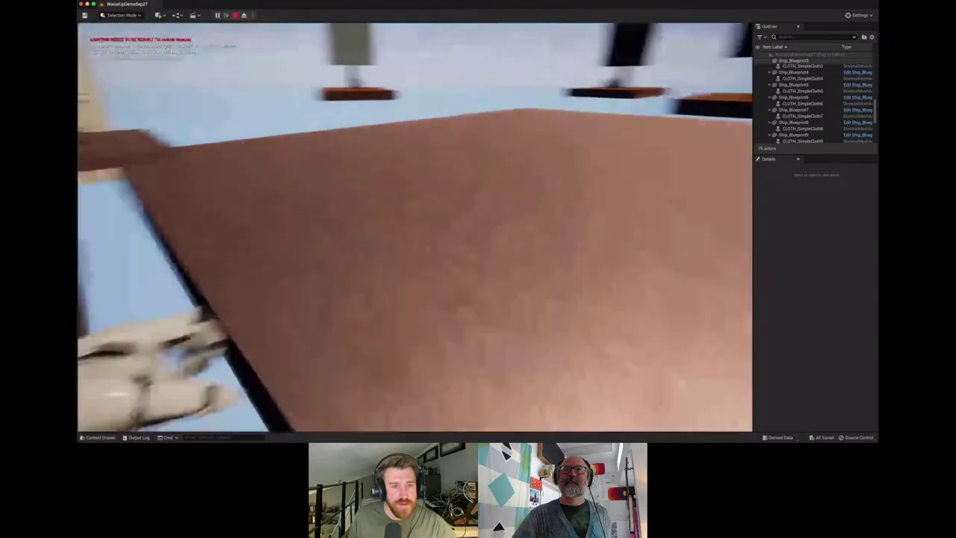
Switch to Wwise and solo the cannonball flyby sound in the Soundcaster session
key(super+Tab)
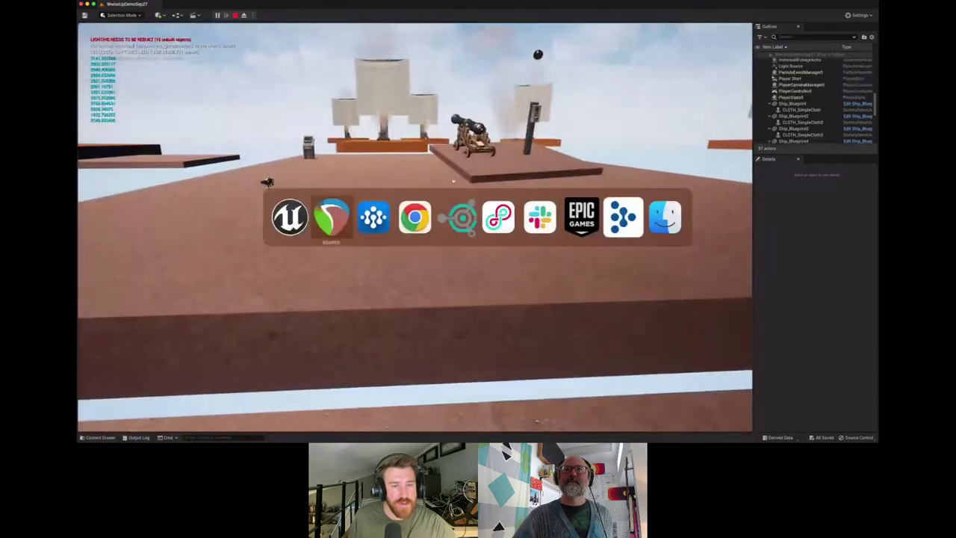
key(super+Tab)
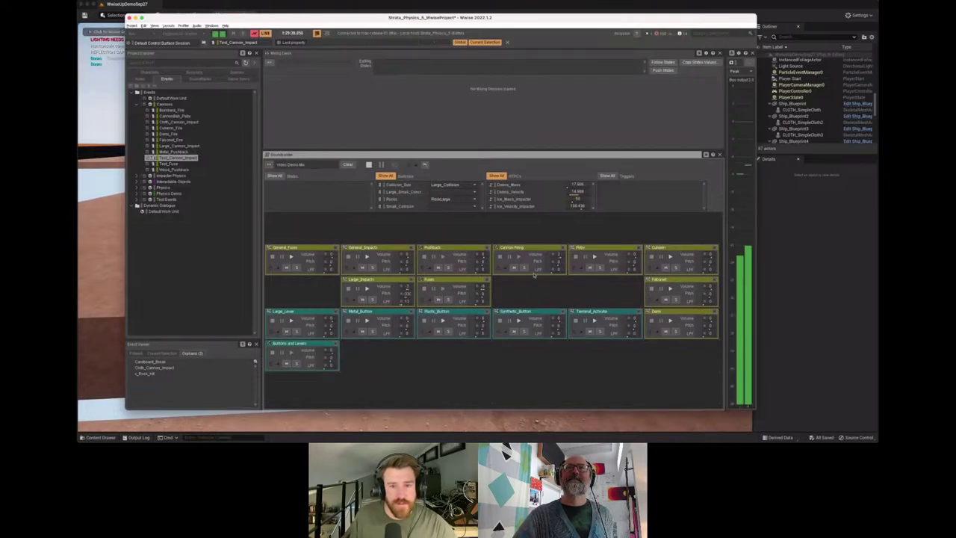
click(600, 268)
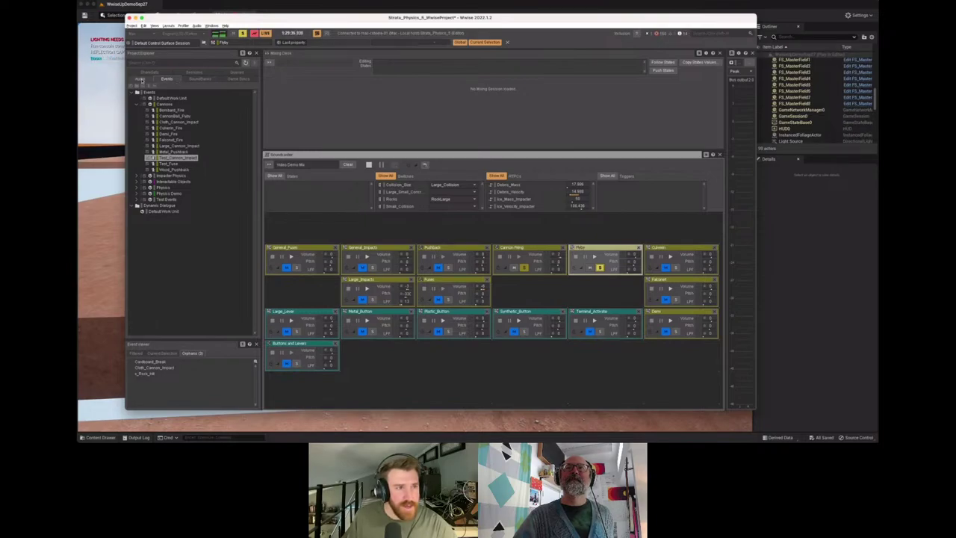
Open the flyby container from the Cannon Firing group in the audio hierarchy and view its positioning settings in an enlarged editor
click(139, 79)
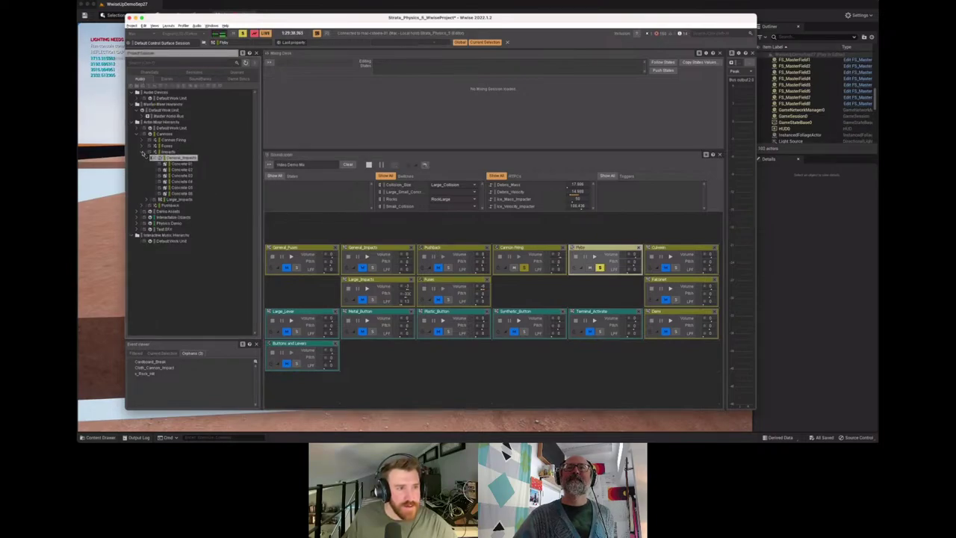
click(143, 152)
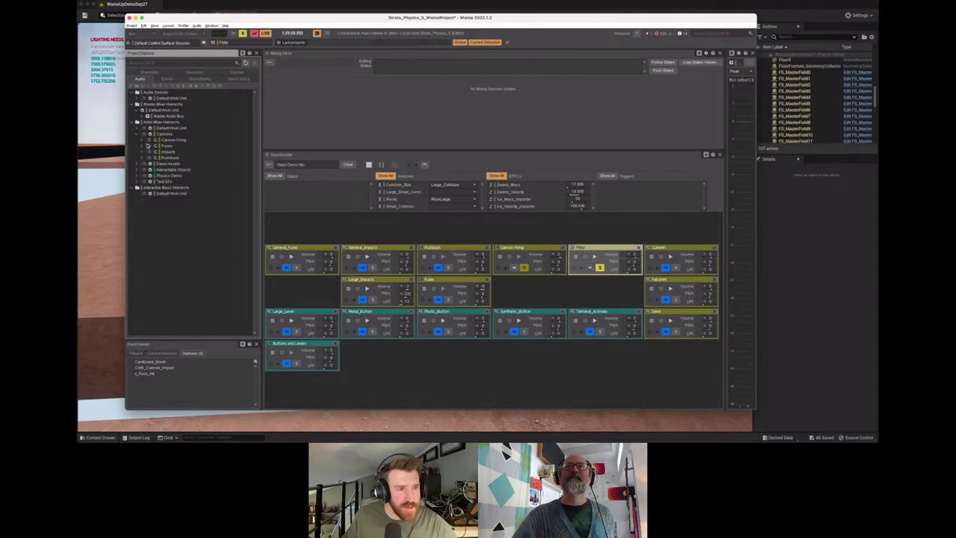
click(147, 140)
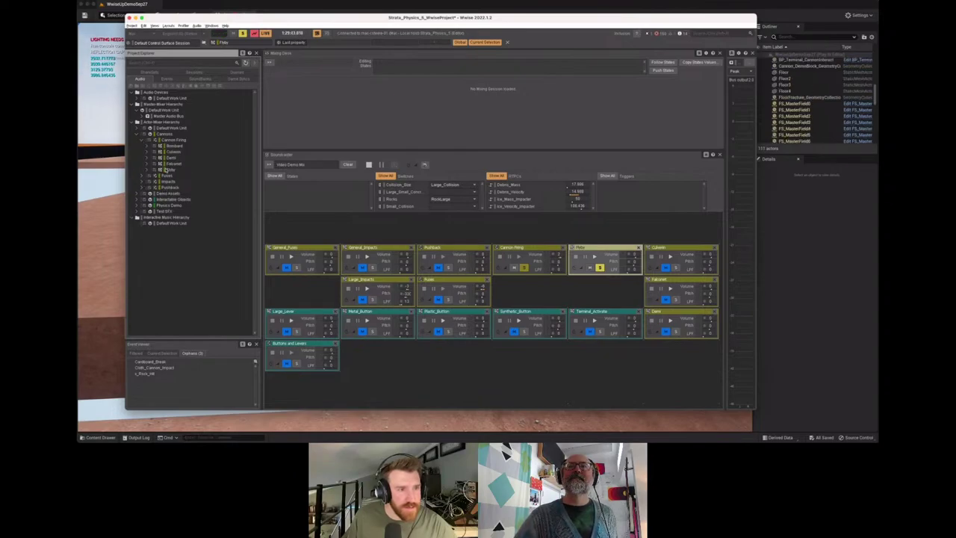
double_click(167, 171)
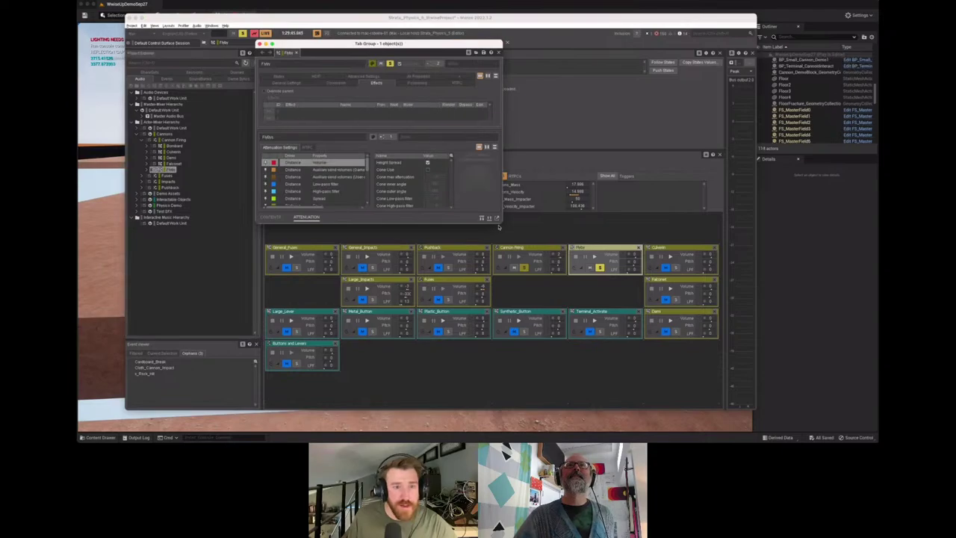
drag(499, 222, 706, 351)
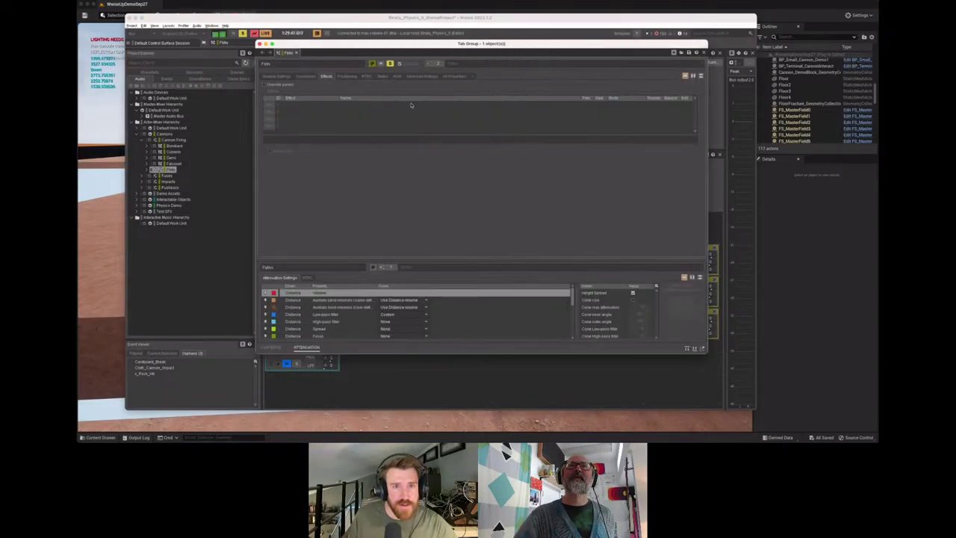
click(347, 76)
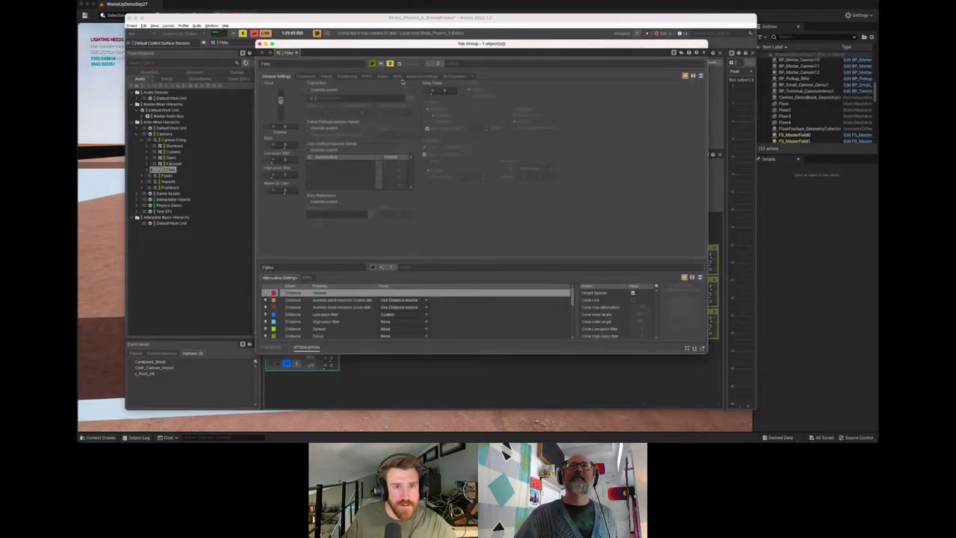
click(422, 76)
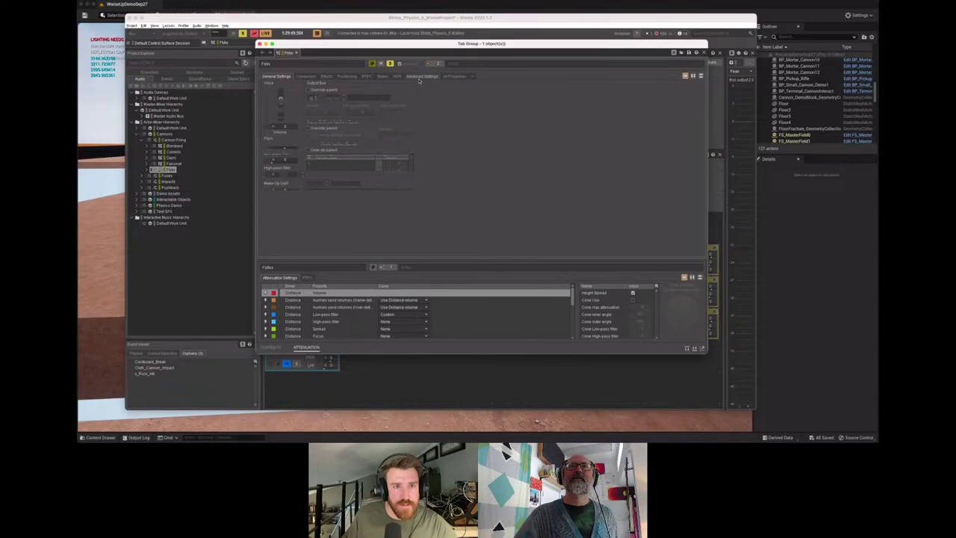
click(348, 77)
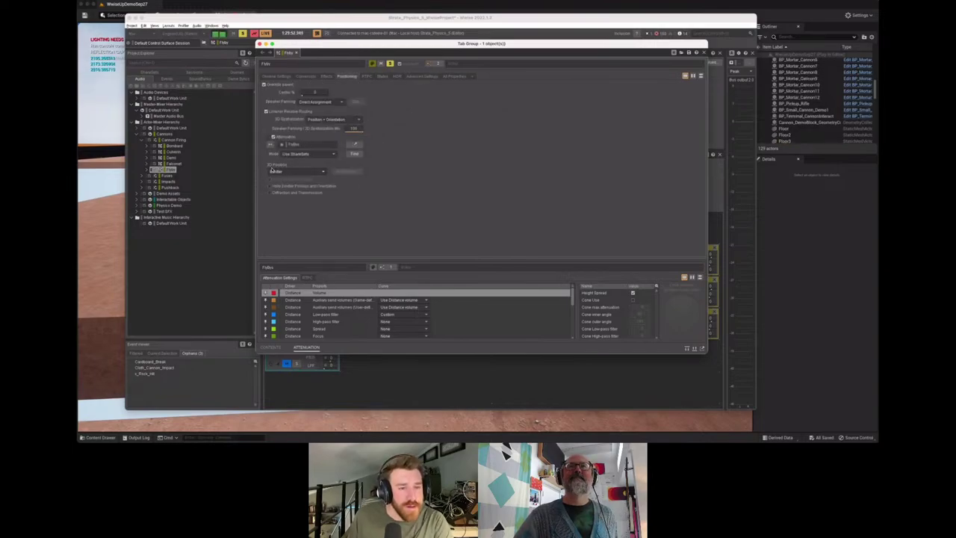
Examine the flyby attenuation's volume and low-pass filter curves over distance, and close the editor
double_click(290, 148)
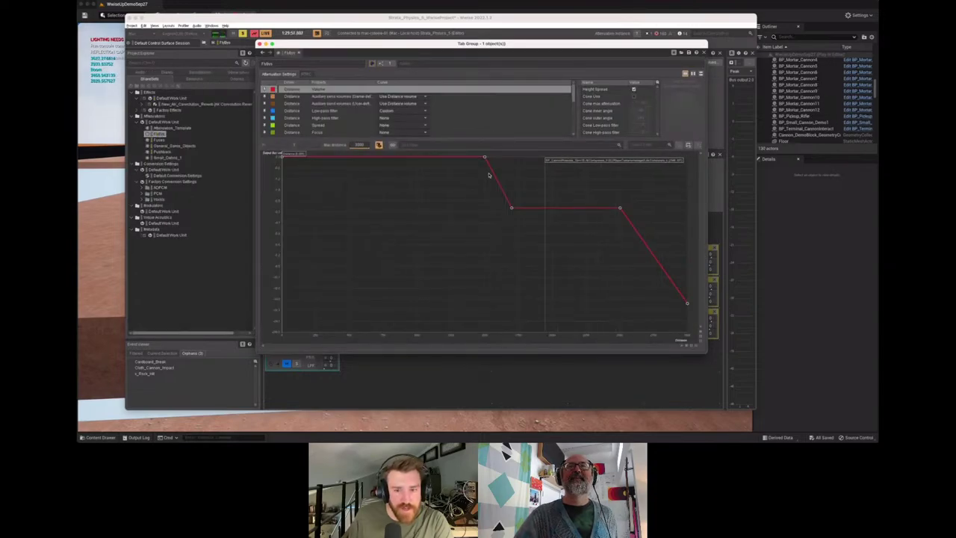
click(333, 96)
click(332, 111)
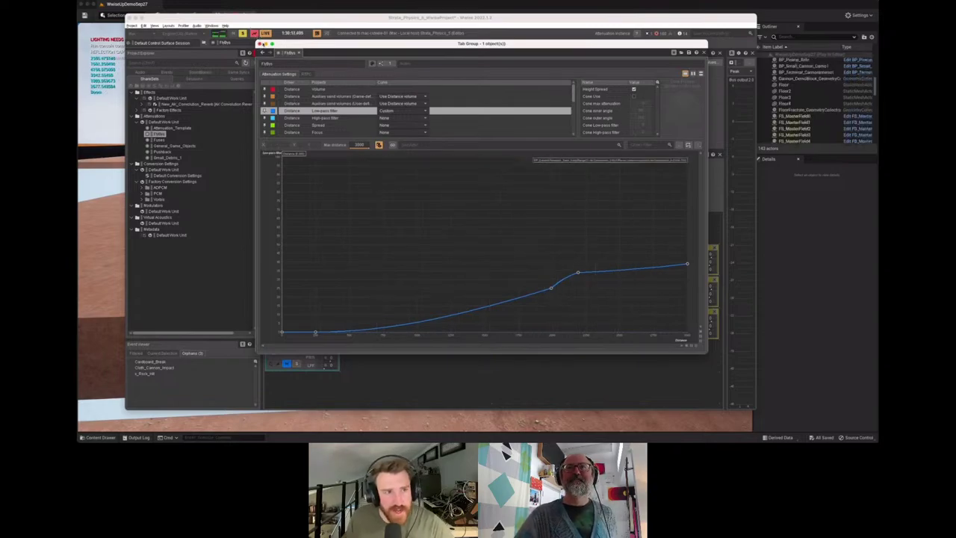
click(259, 44)
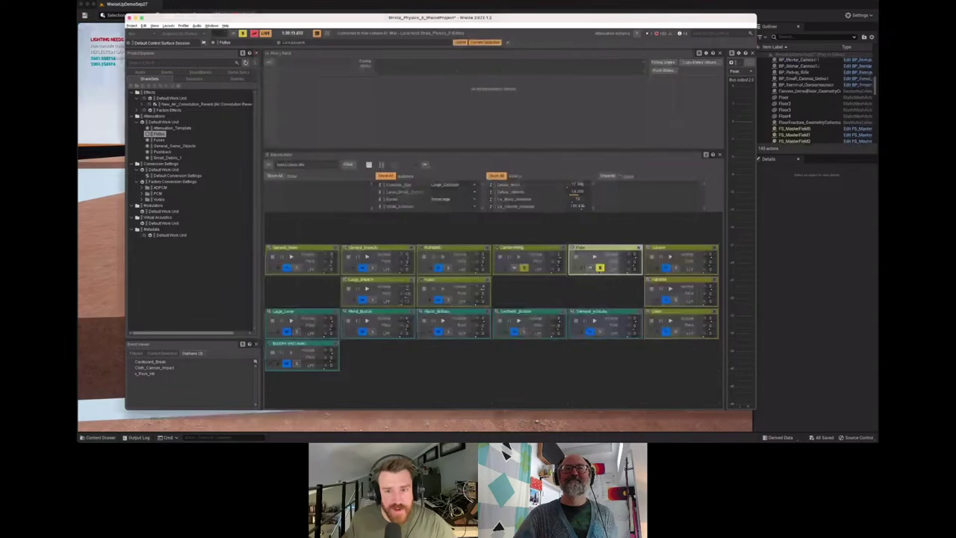
Unsolo the flyby sound in the Soundcaster session, and switch to Unreal Editor to end the play session
click(600, 268)
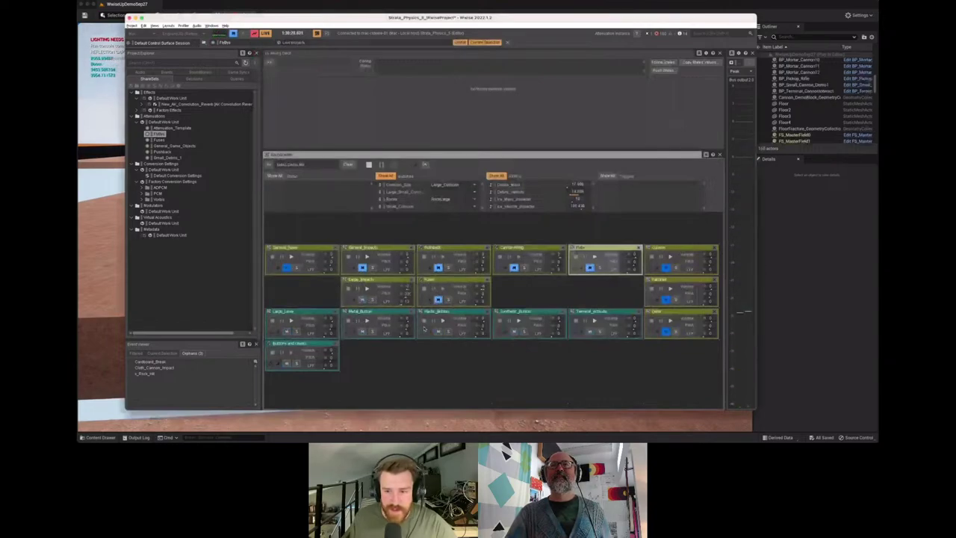
key(super+Tab)
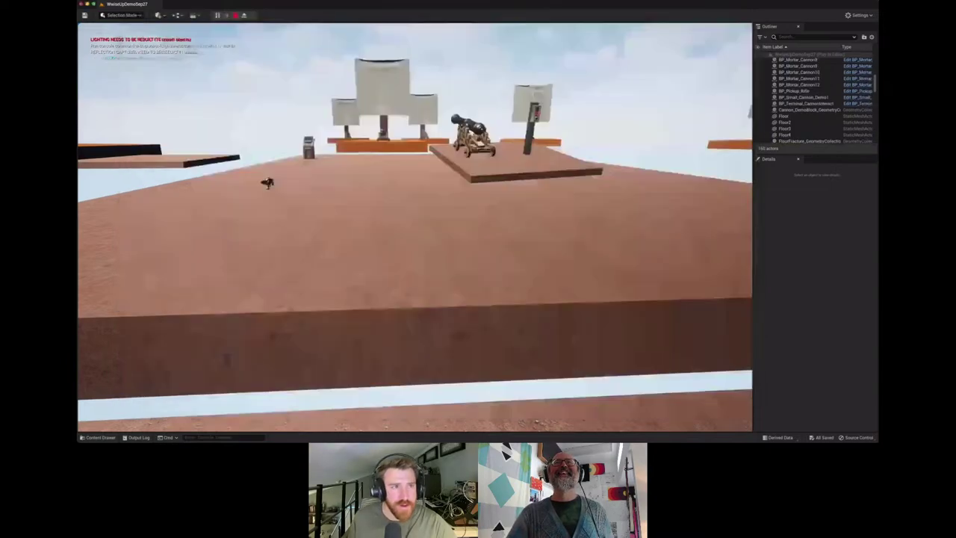
key(Escape)
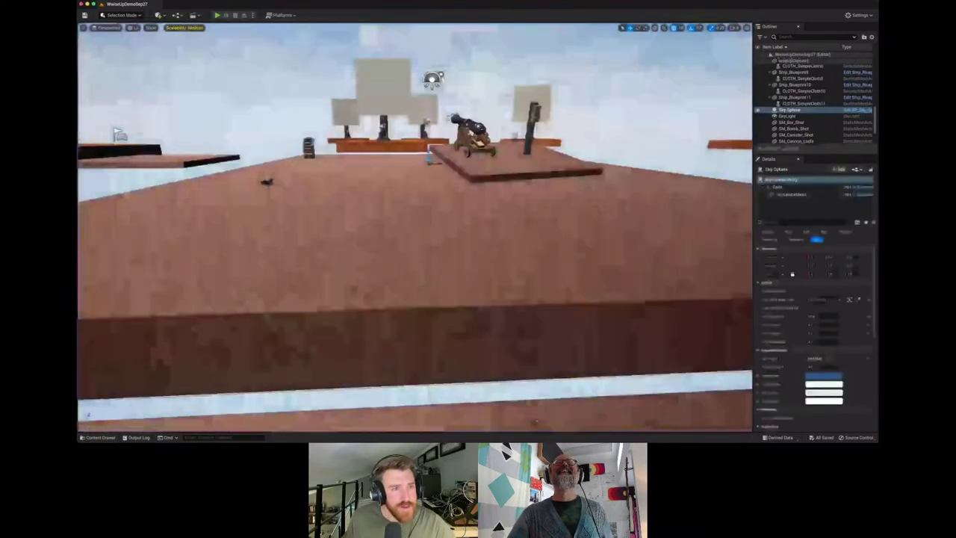
key(w)
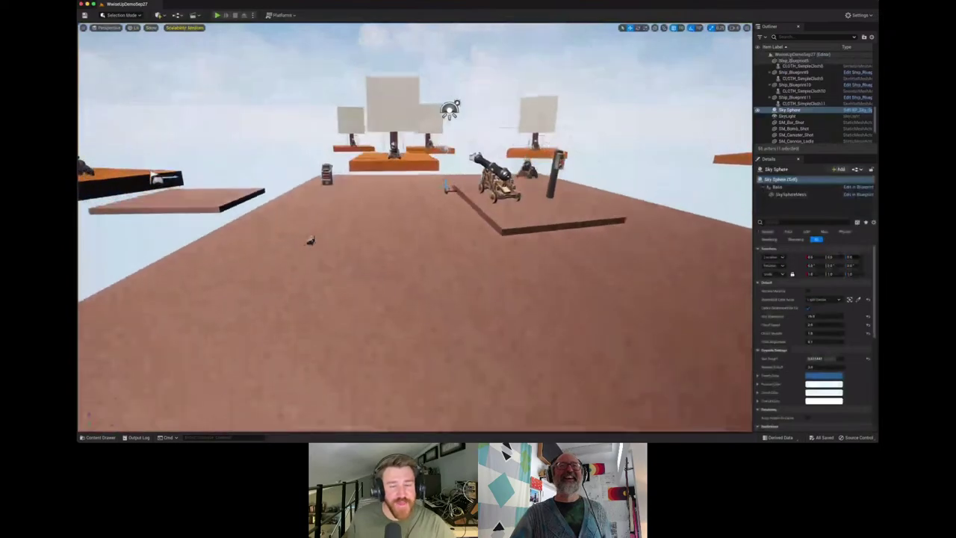
Look over the terminal, the cannons and the surrounding ship platforms in the level viewport
key(w)
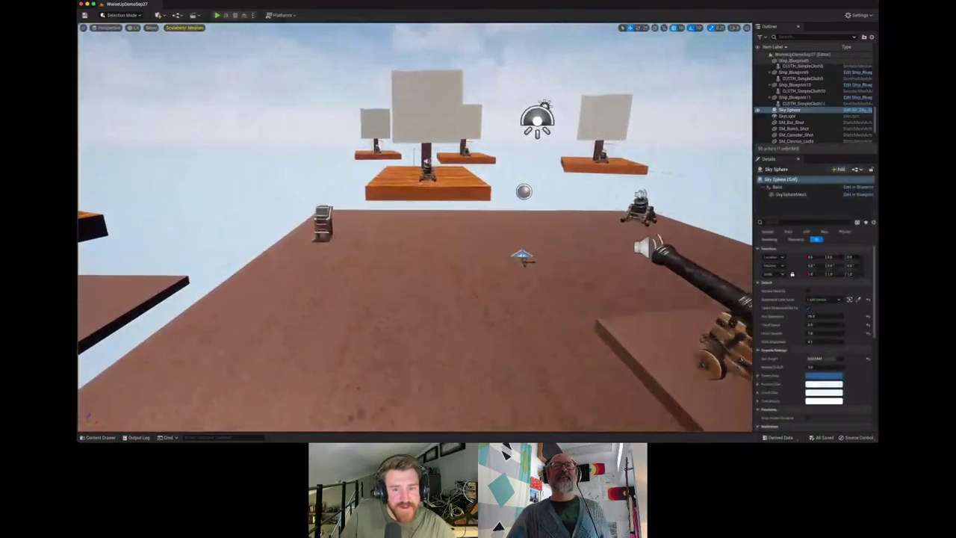
key(e)
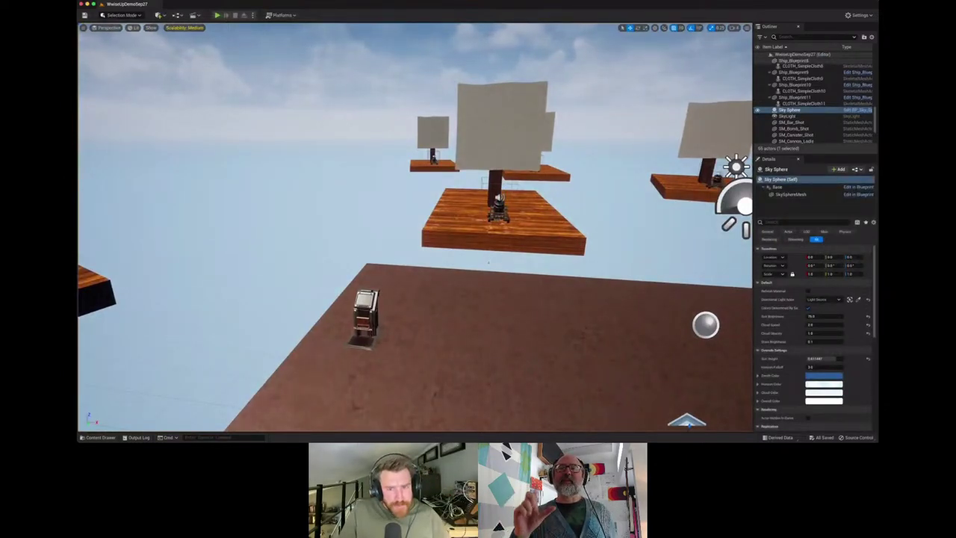
key(q)
key(w)
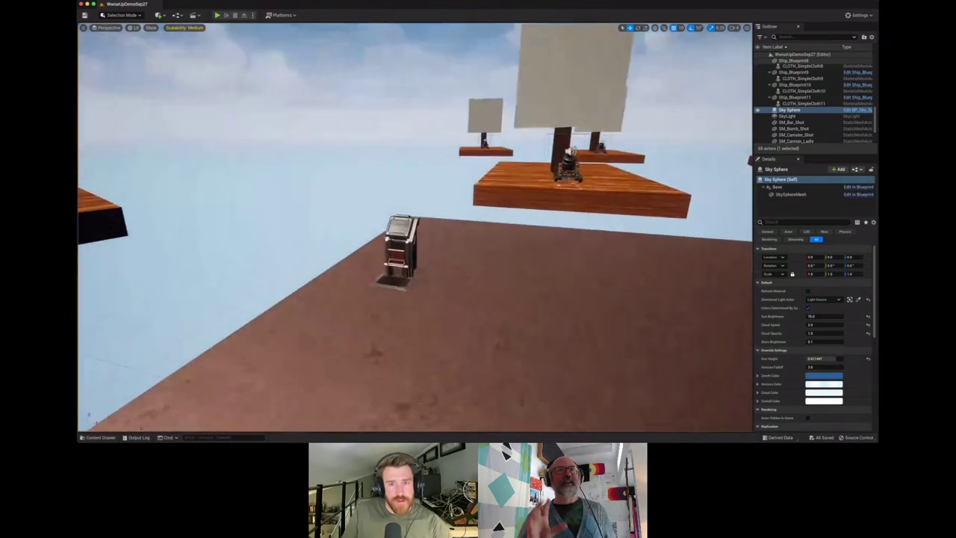
key(e)
key(d)
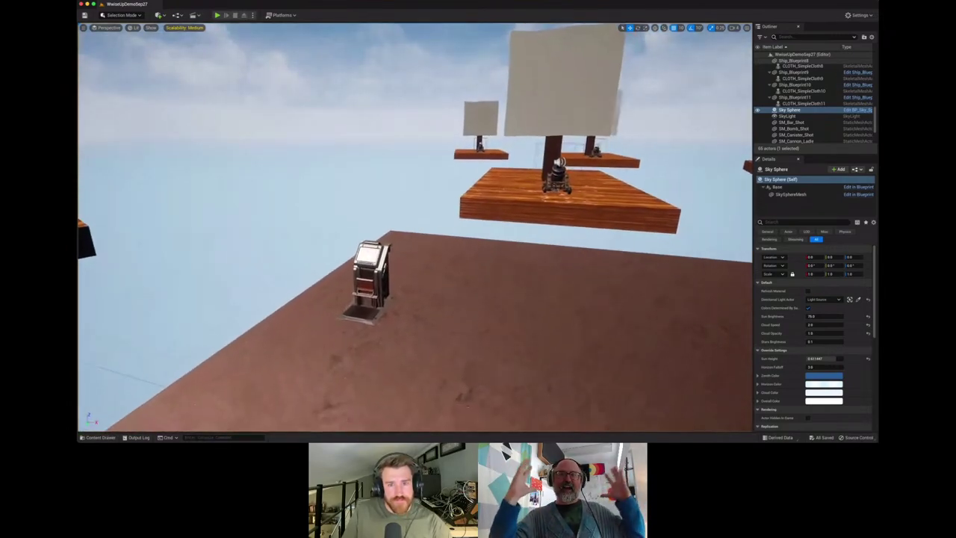
drag(483, 268, 635, 268)
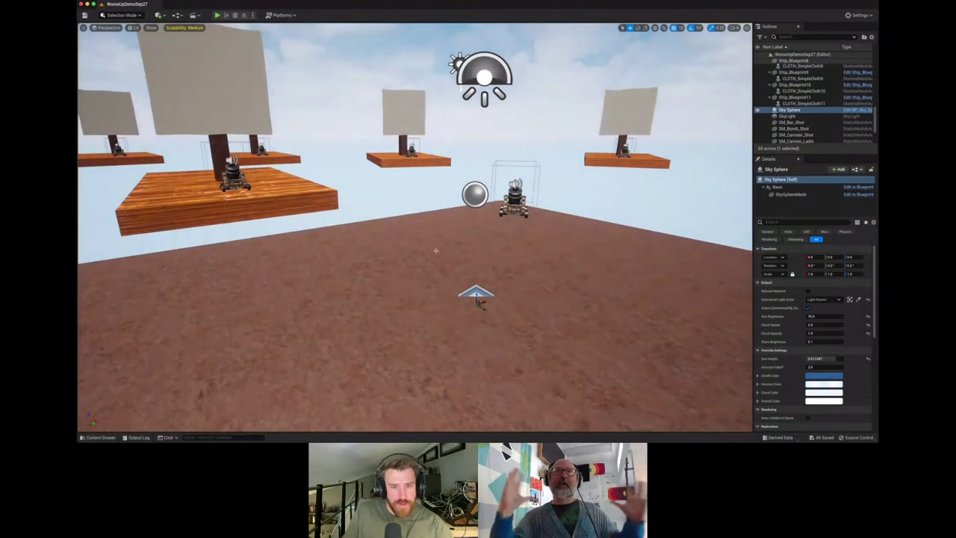
drag(441, 257, 314, 257)
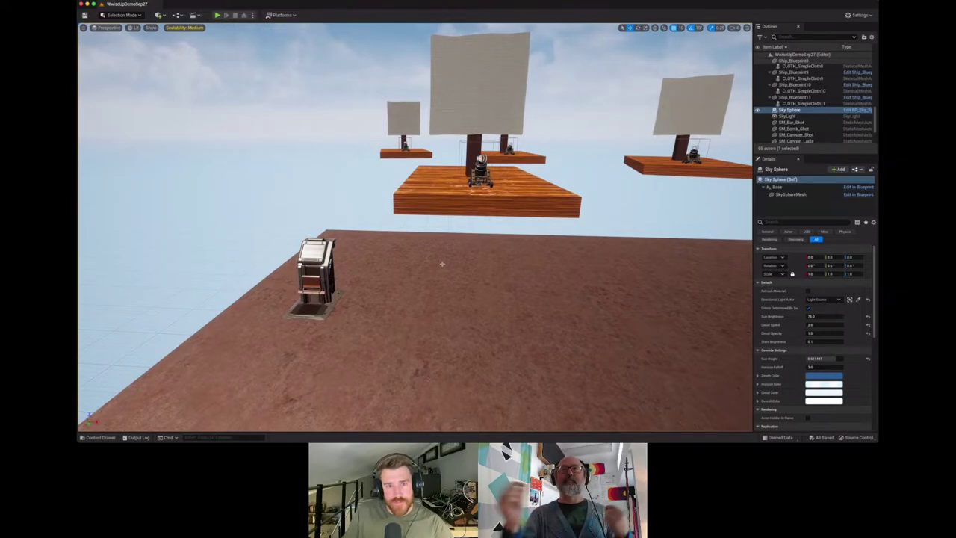
drag(442, 269, 643, 276)
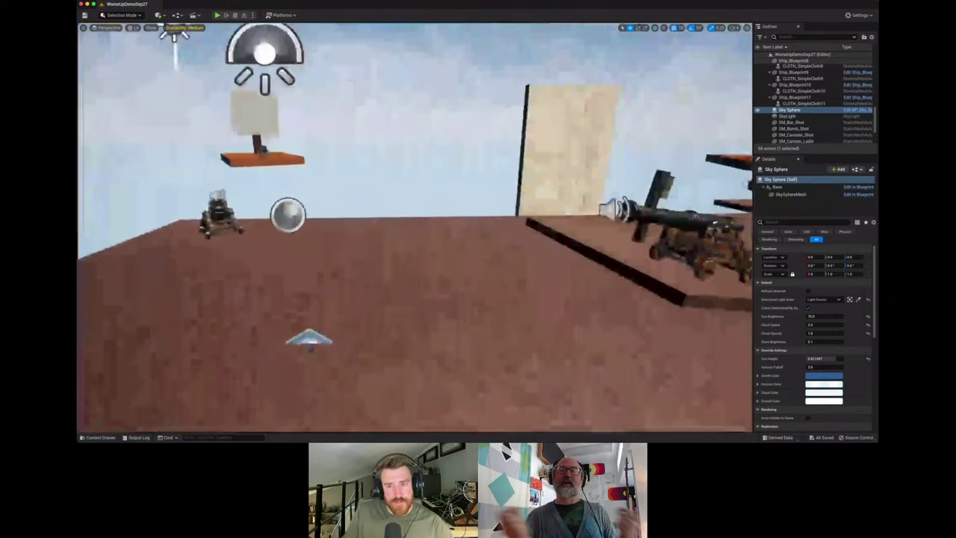
mouse_move(446, 279)
mouse_down()
mouse_move(419, 254)
mouse_move(329, 242)
mouse_move(451, 287)
mouse_up()
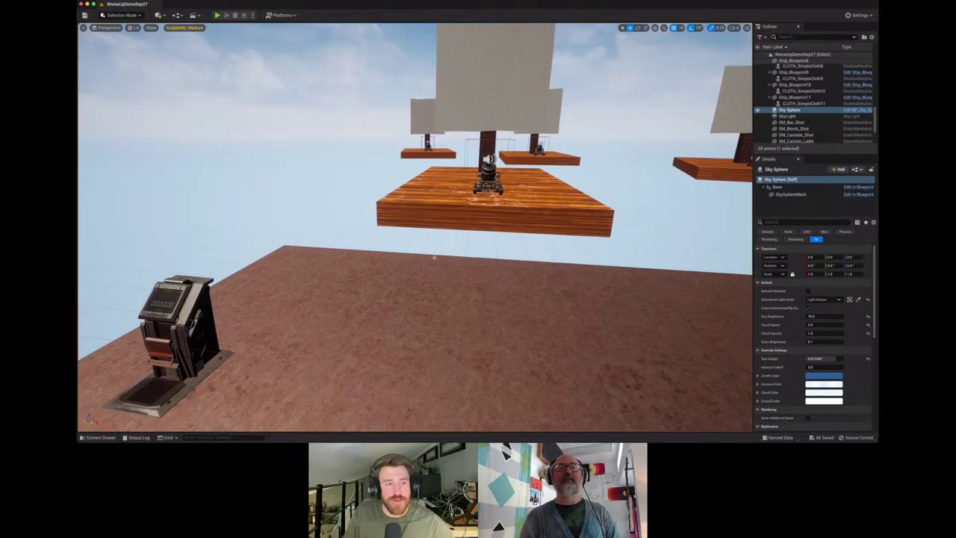
drag(448, 277, 344, 277)
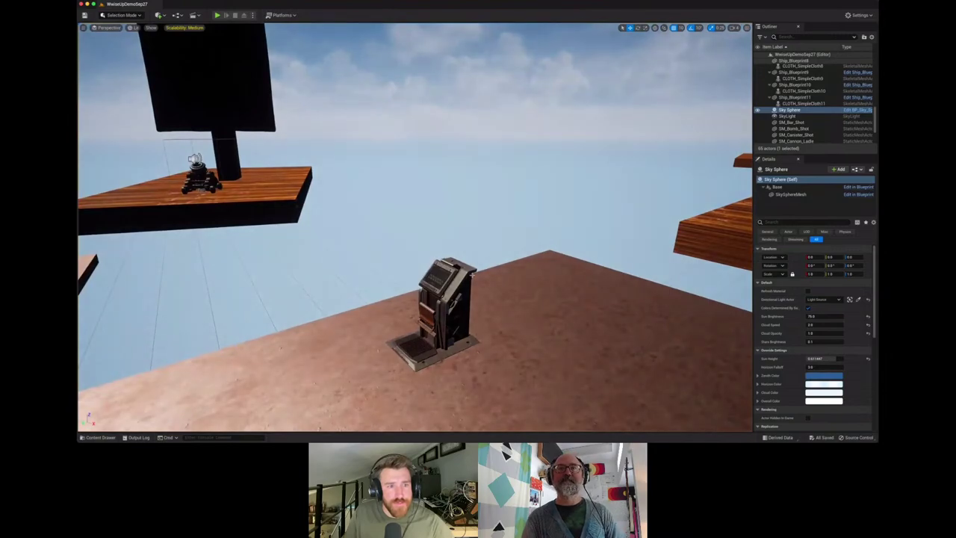
drag(472, 274, 597, 269)
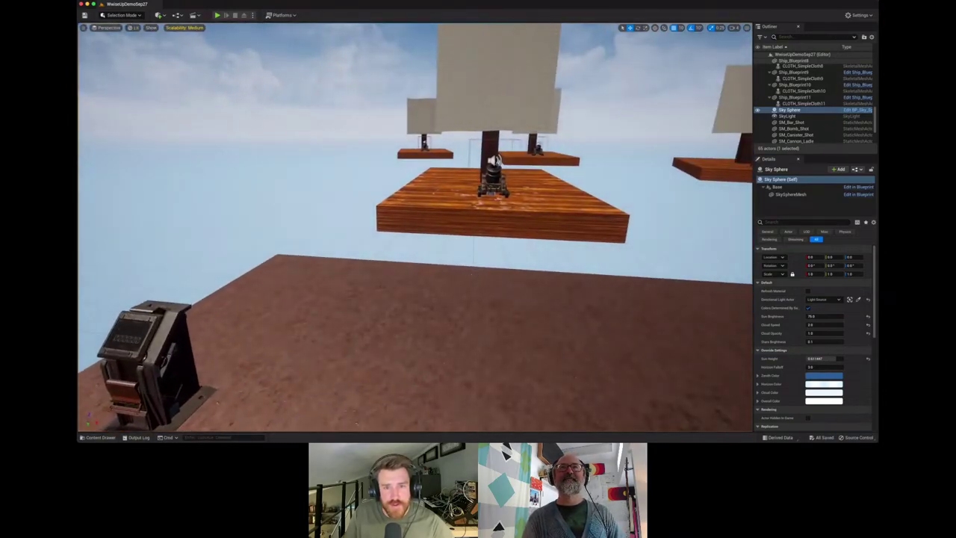
drag(430, 274, 597, 274)
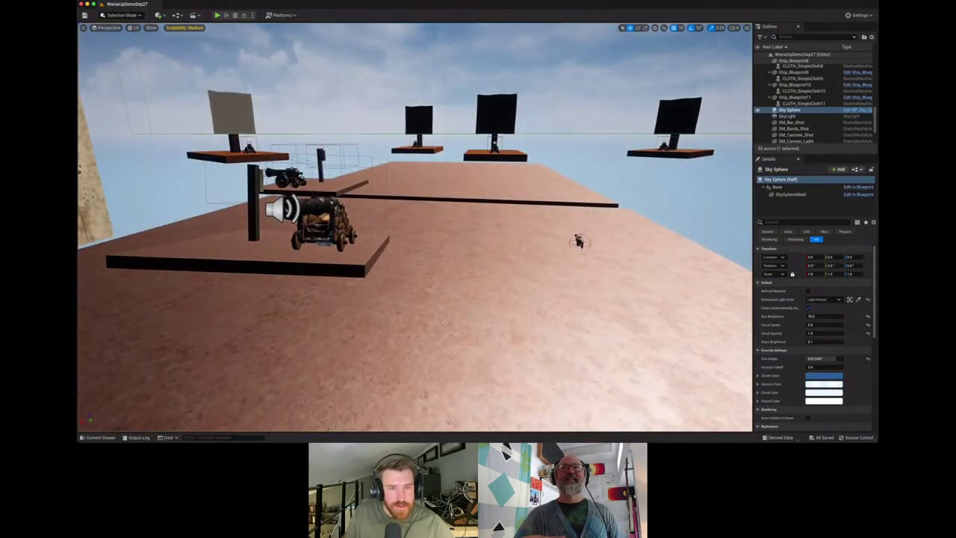
key(w)
right_click(444, 336)
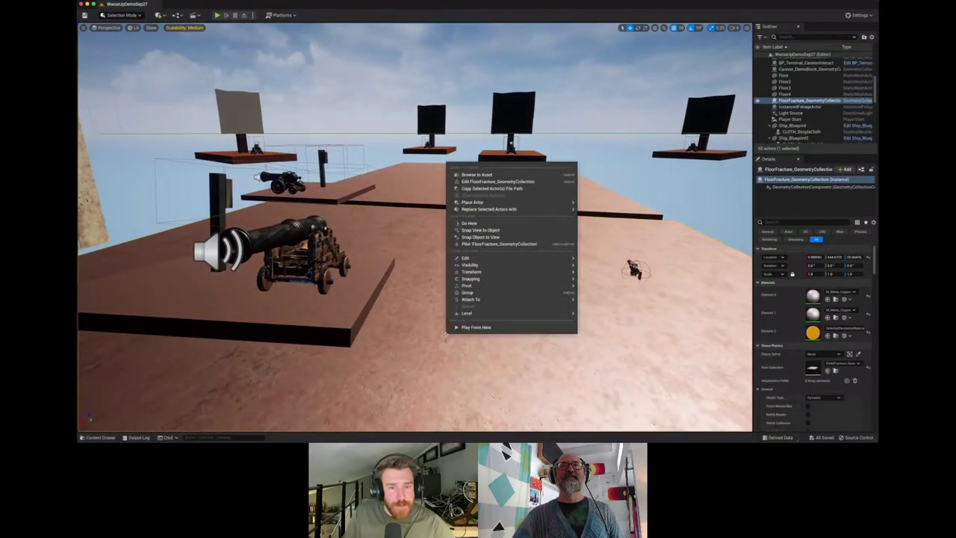
click(407, 326)
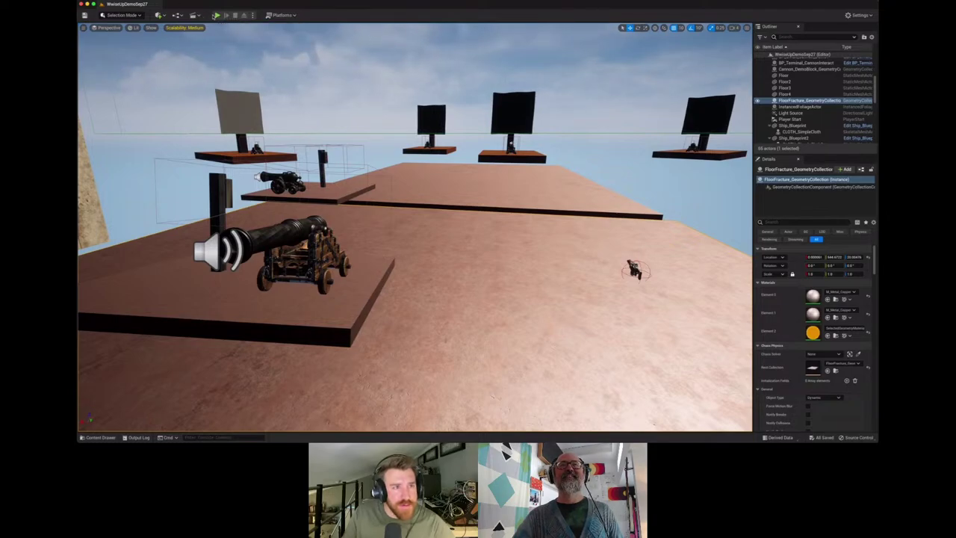
Start a play session, walk the character to the terminal to trigger the ship cannons, and return across the platform past the large cannons
click(216, 15)
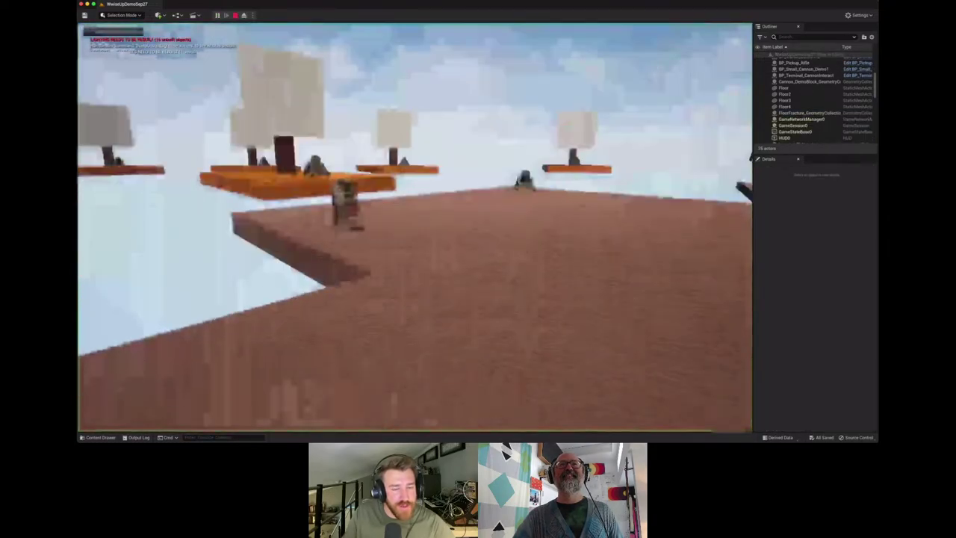
key(w)
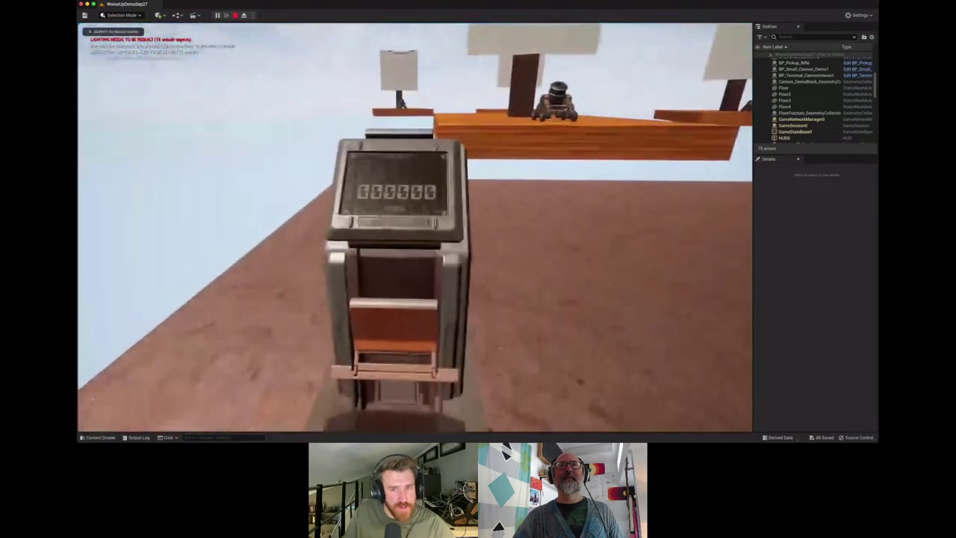
key(w)
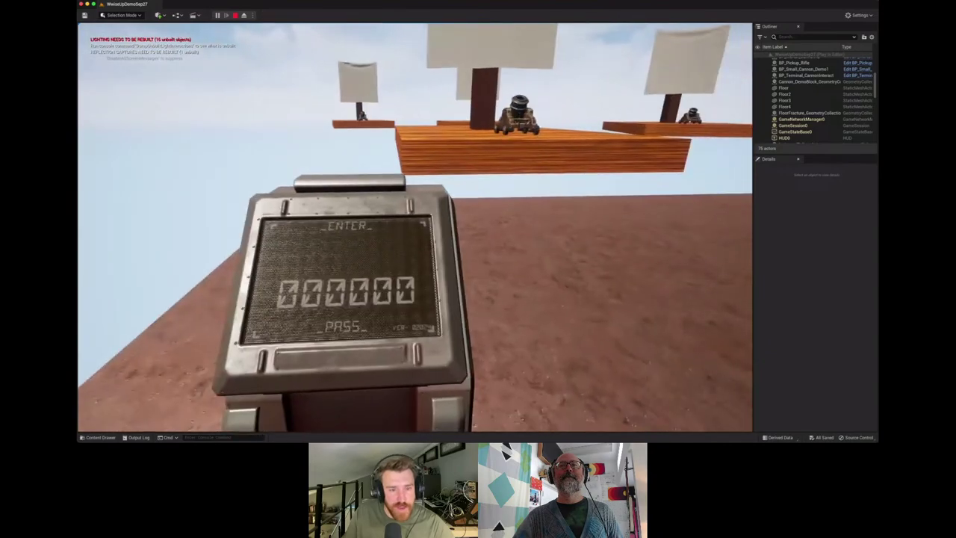
key(s)
key(w)
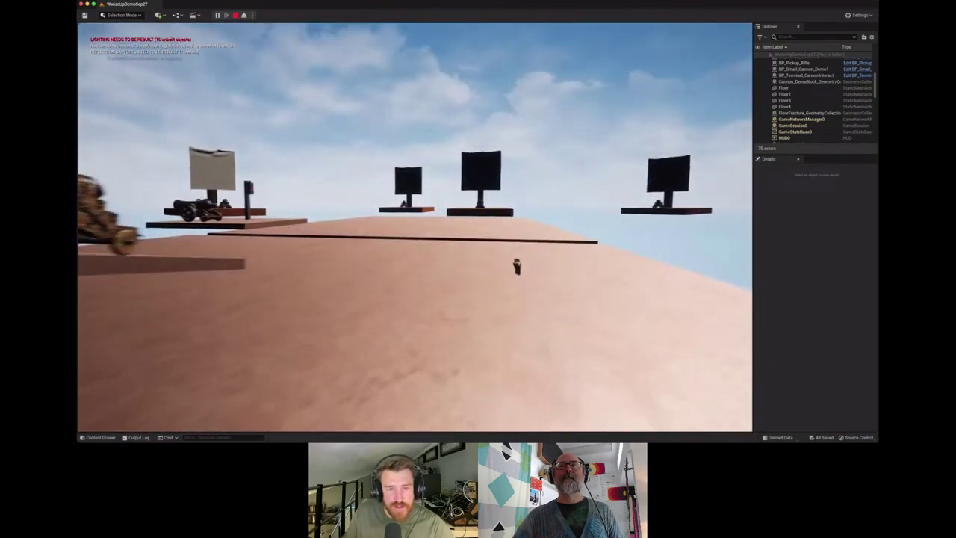
key(w)
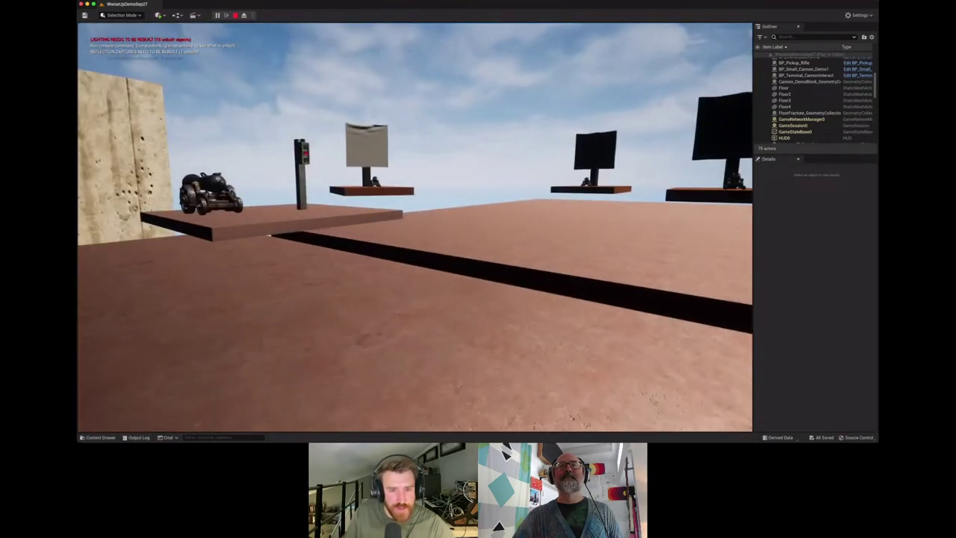
Switch to Wwise and unmute the general impacts, cannon firing, flyby and pushback sounds in the Soundcaster session
key(super+Tab)
click(287, 268)
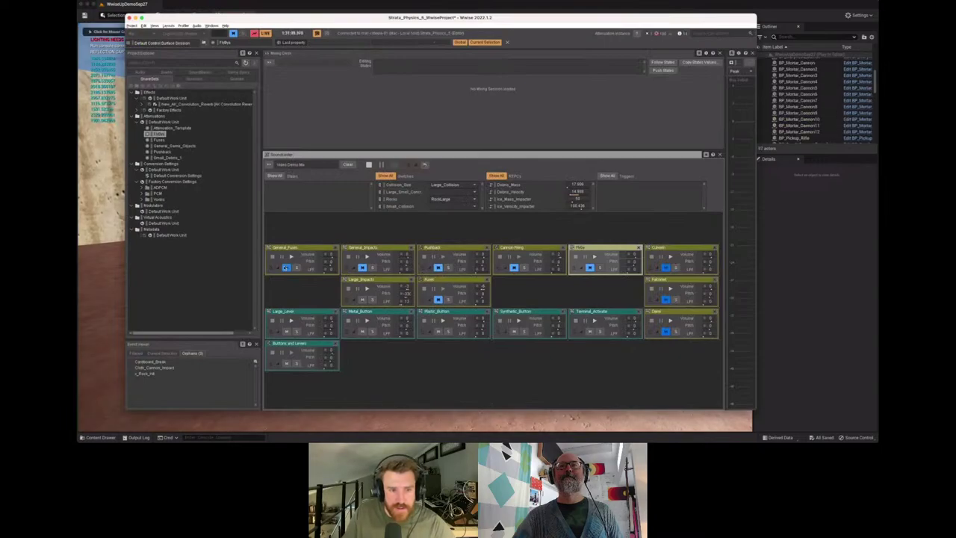
click(363, 267)
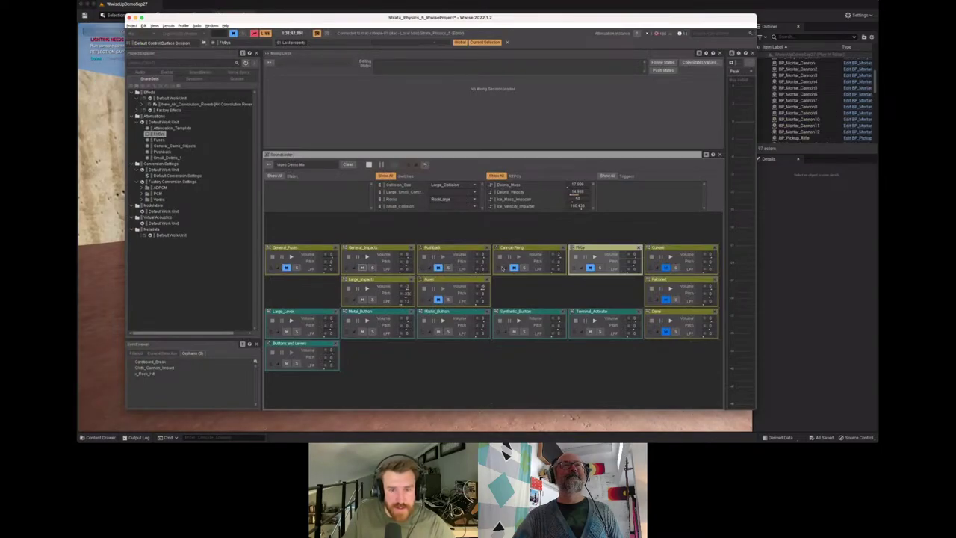
click(514, 268)
click(590, 267)
click(439, 267)
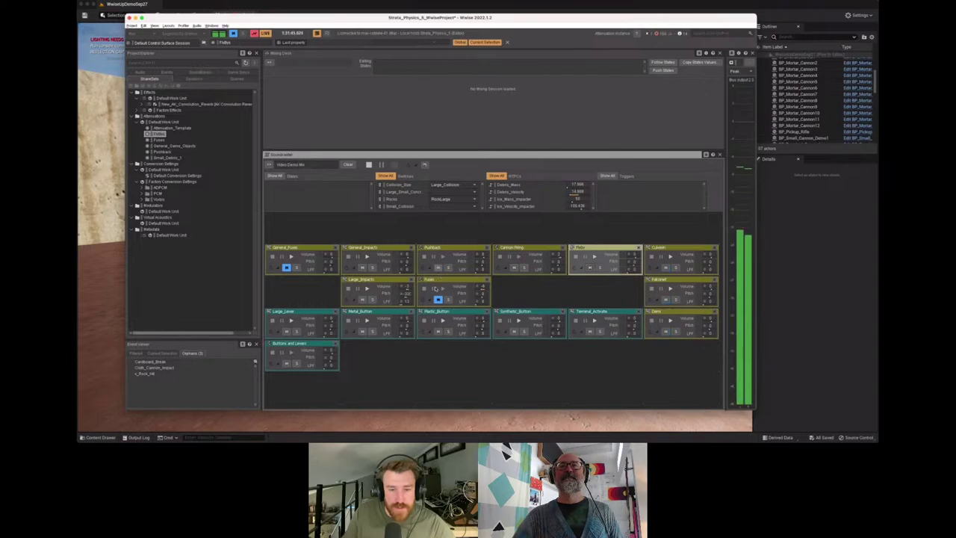
Solo Cannon Firing in the Soundcaster session to audition it against the running game, and clear the solo
click(524, 267)
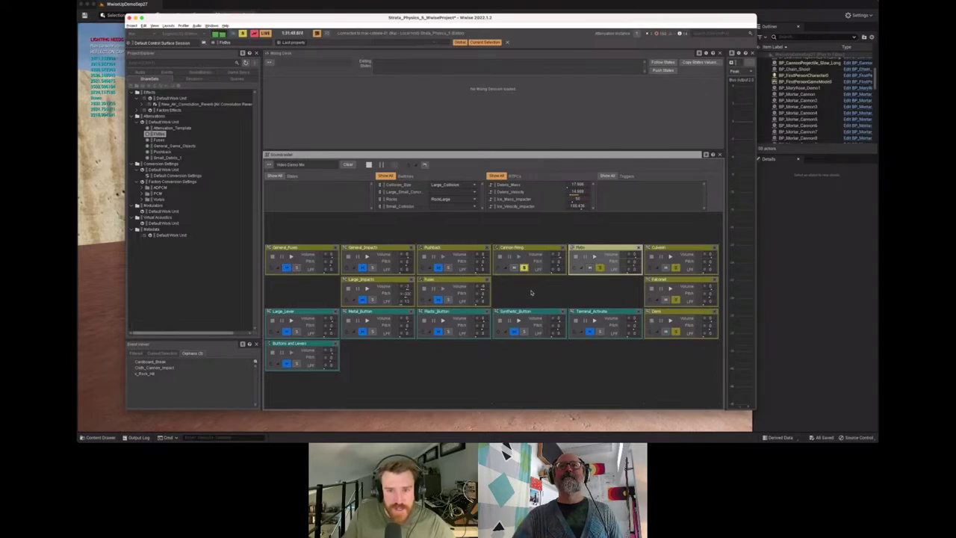
click(535, 419)
key(super+Tab)
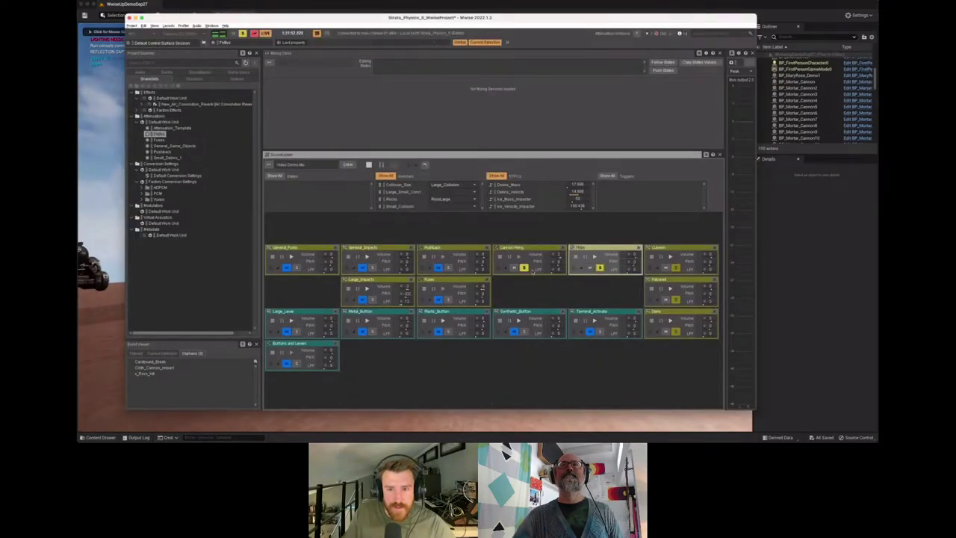
click(524, 268)
click(599, 268)
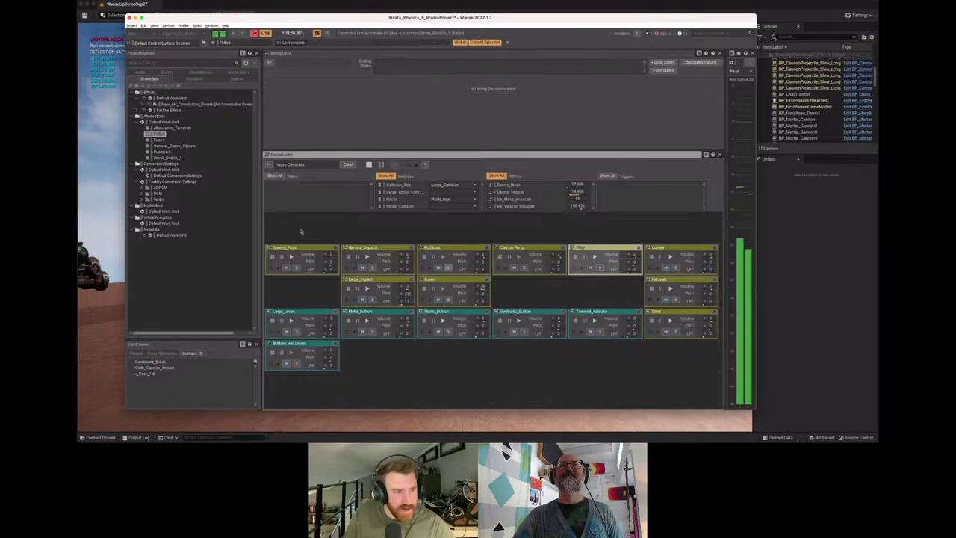
Try to add Bombard from the audio hierarchy's Cannon Firing group to the Soundcaster session, and solo Culverin and Falconet there
click(144, 73)
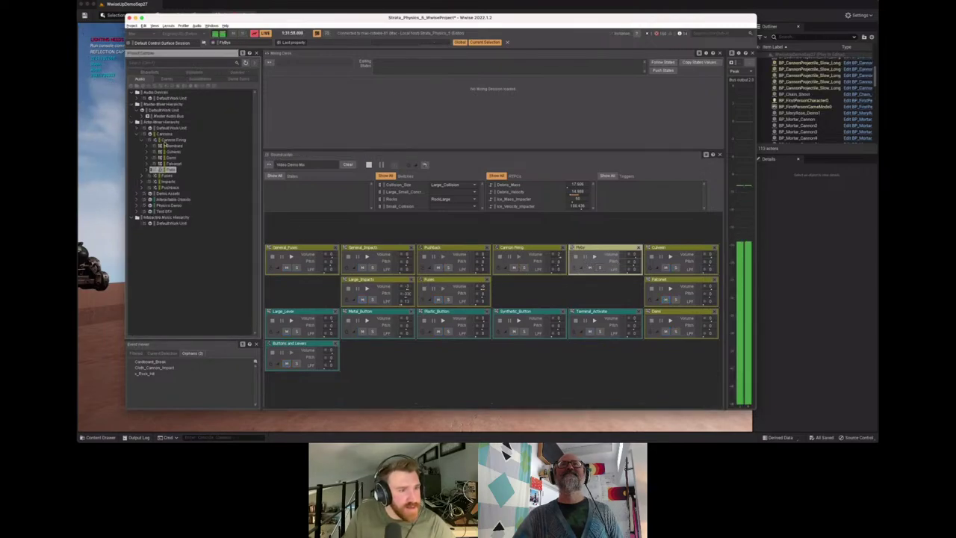
drag(172, 146, 509, 222)
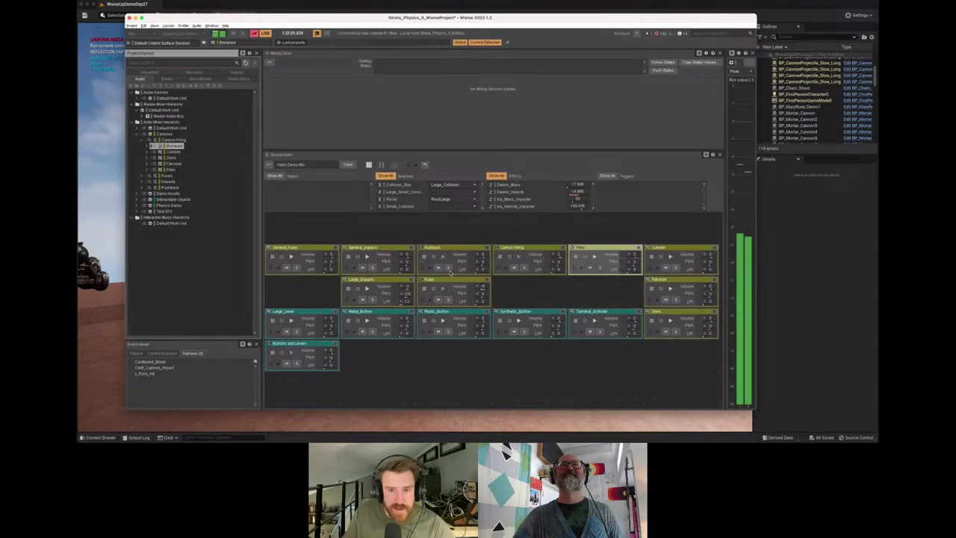
click(525, 268)
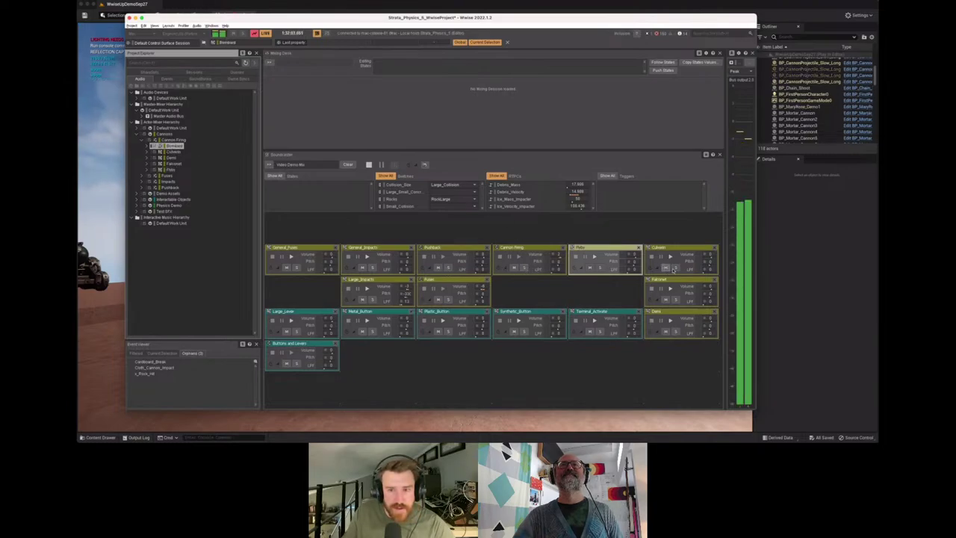
click(676, 267)
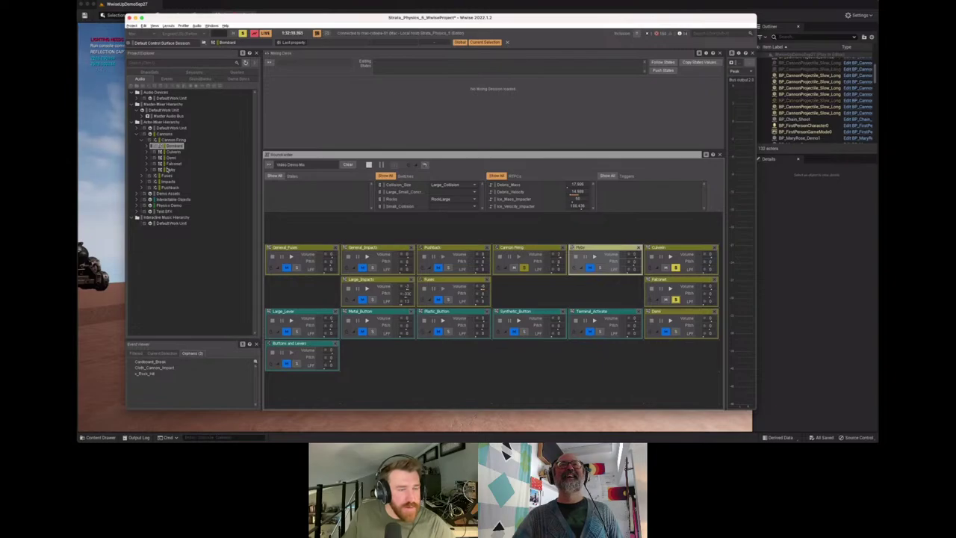
Add Demi, Culverin and Bombard from the Cannon Firing group to the Soundcaster session, and solo Demi
click(170, 159)
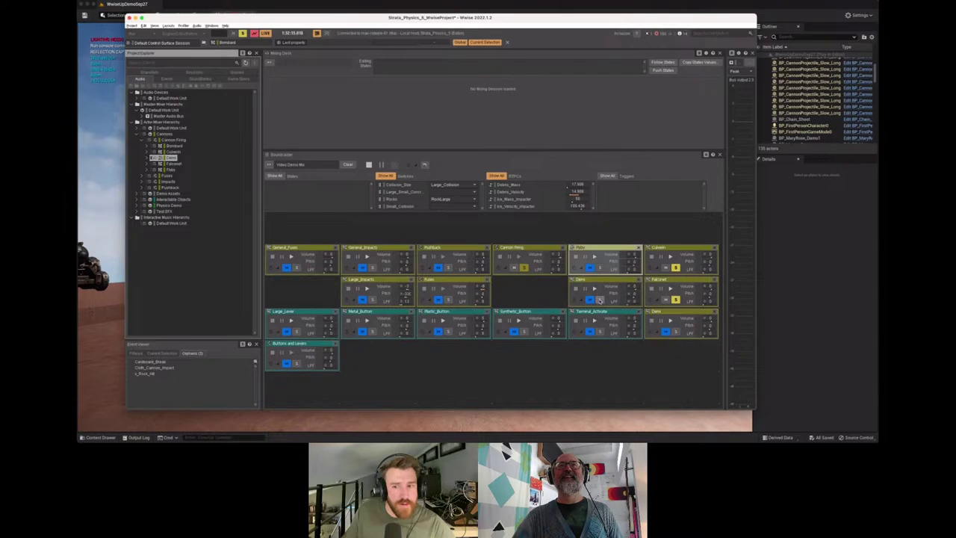
click(600, 299)
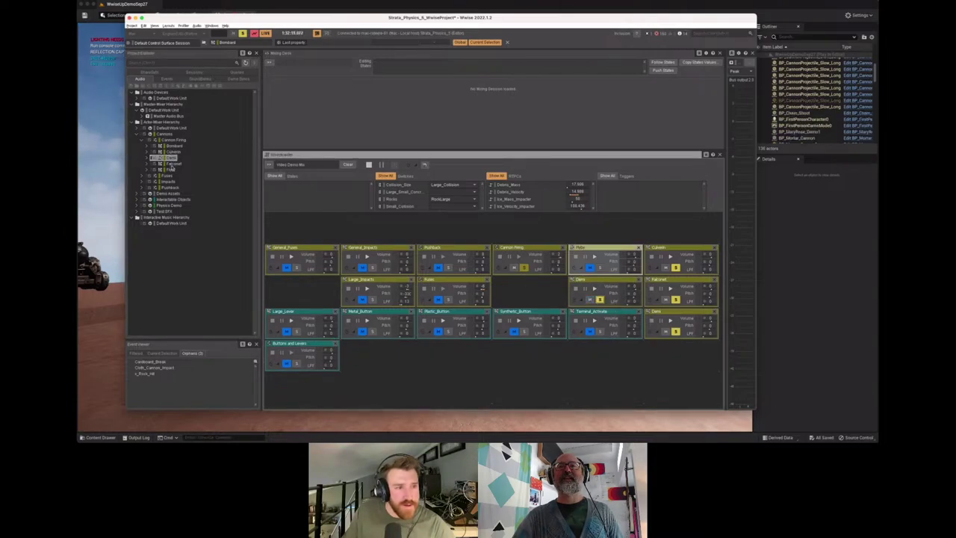
click(171, 152)
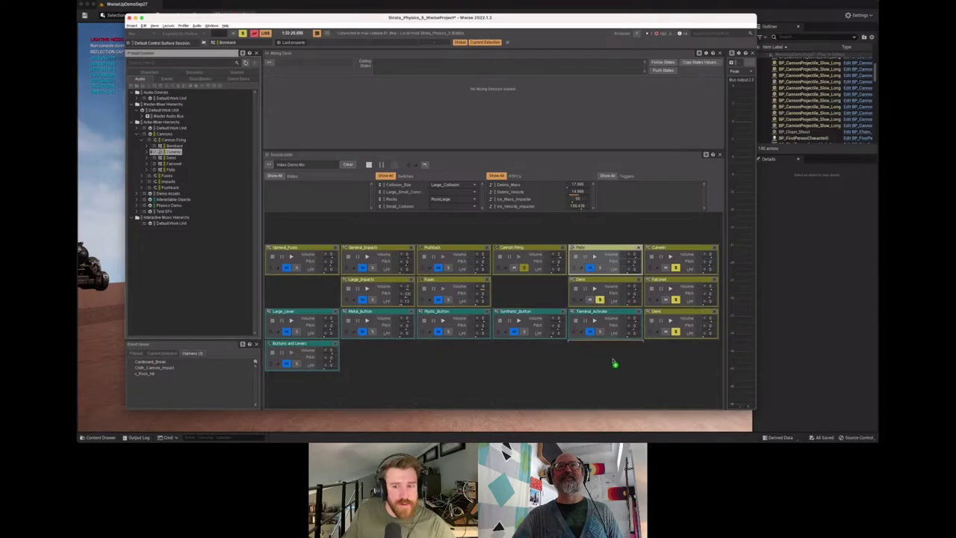
drag(617, 361, 614, 366)
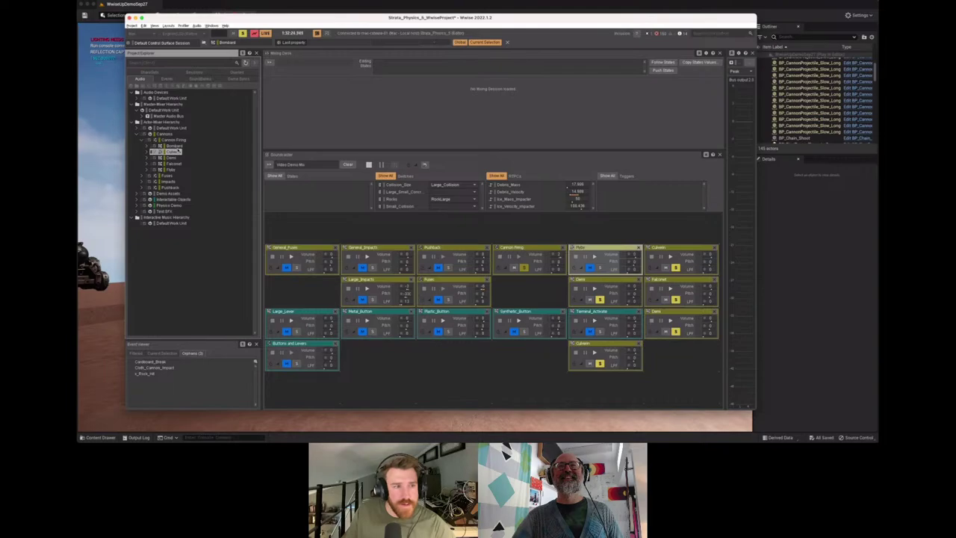
drag(176, 147, 683, 363)
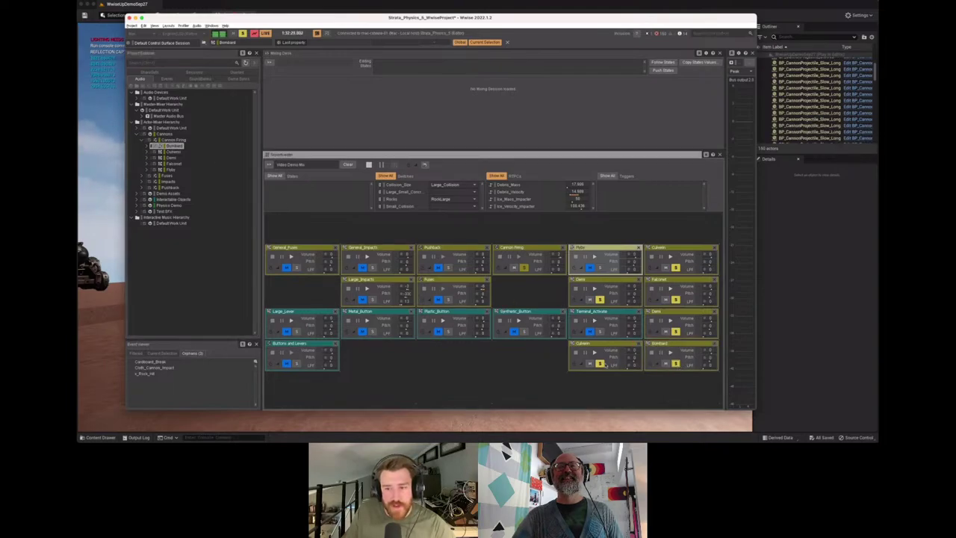
Switch to the running game in Unreal, walk across the level to listen to the soloed cannon sounds, and stop the play session
key(super+Tab)
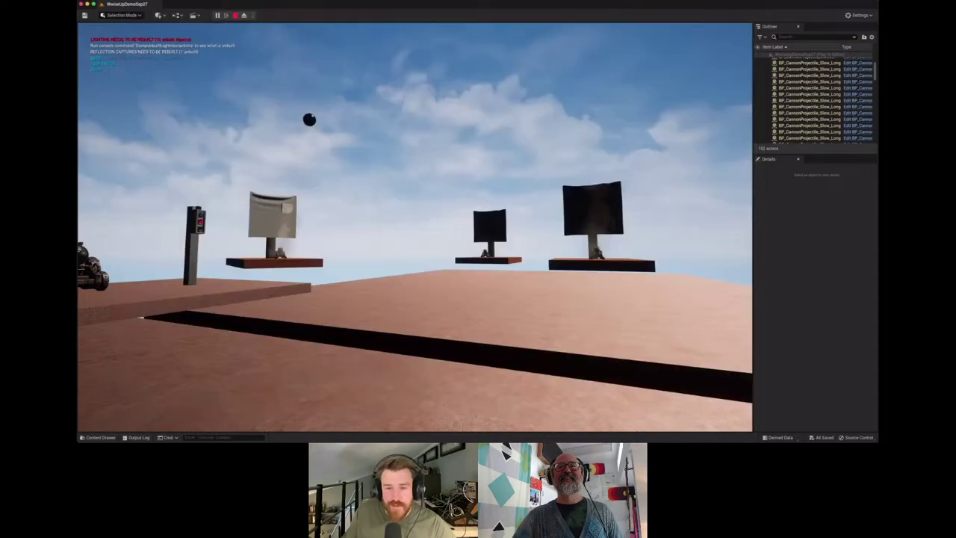
click(471, 285)
key(w)
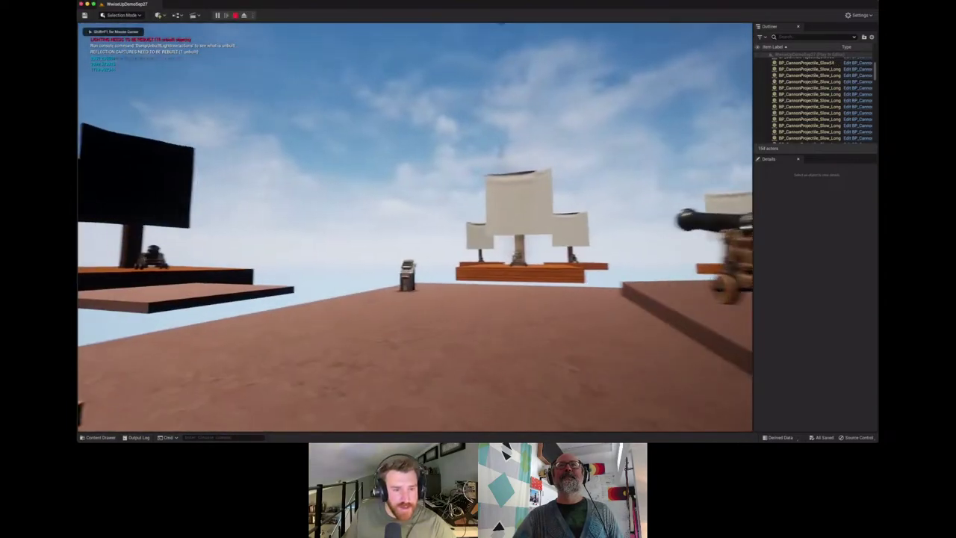
key(w)
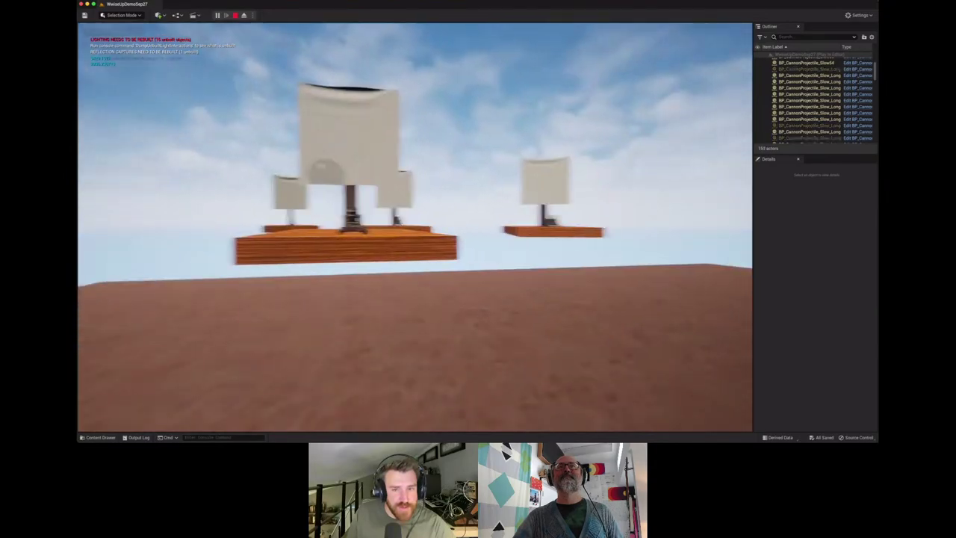
key(w)
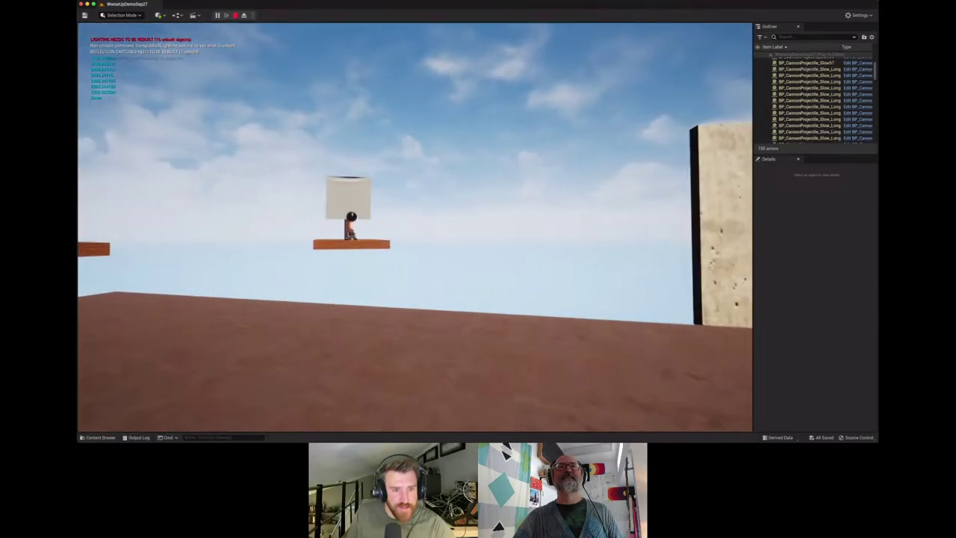
key(w)
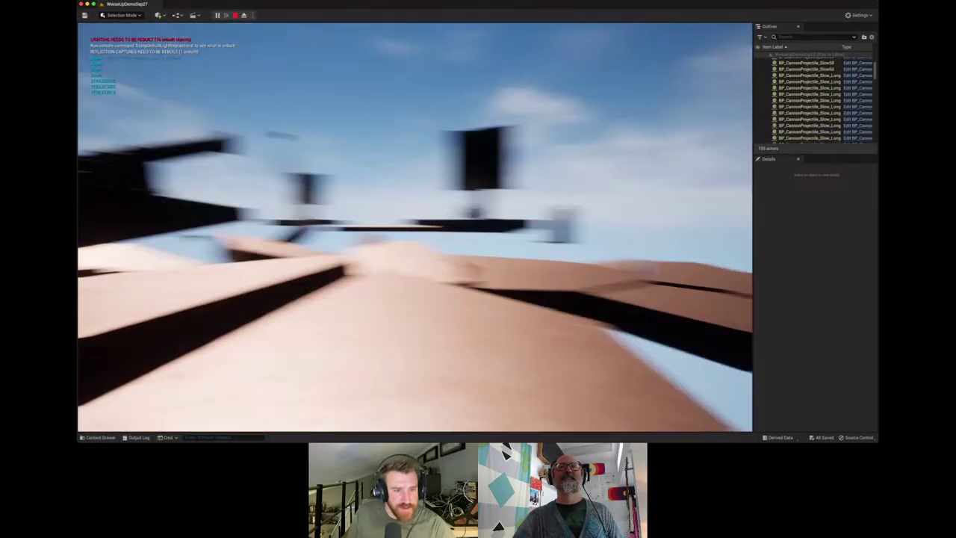
key(w)
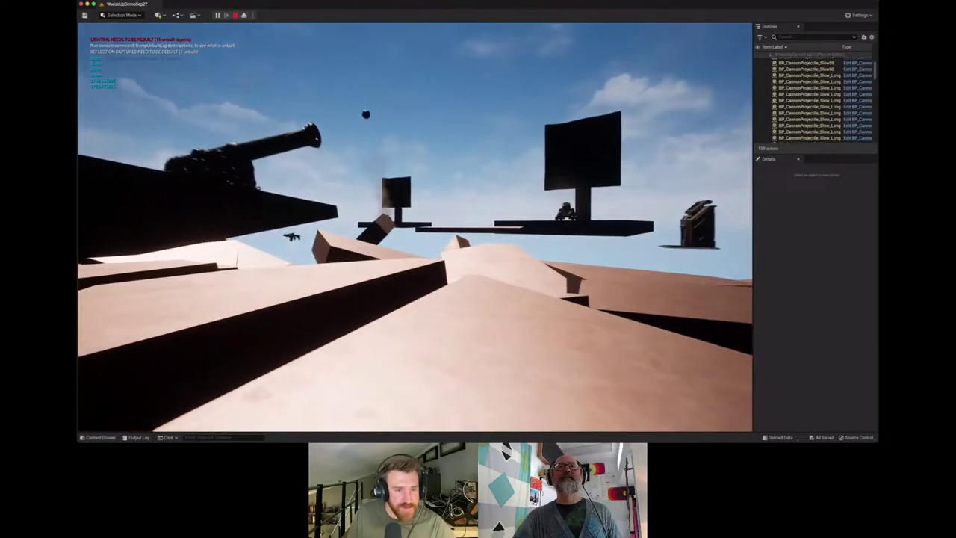
key(w)
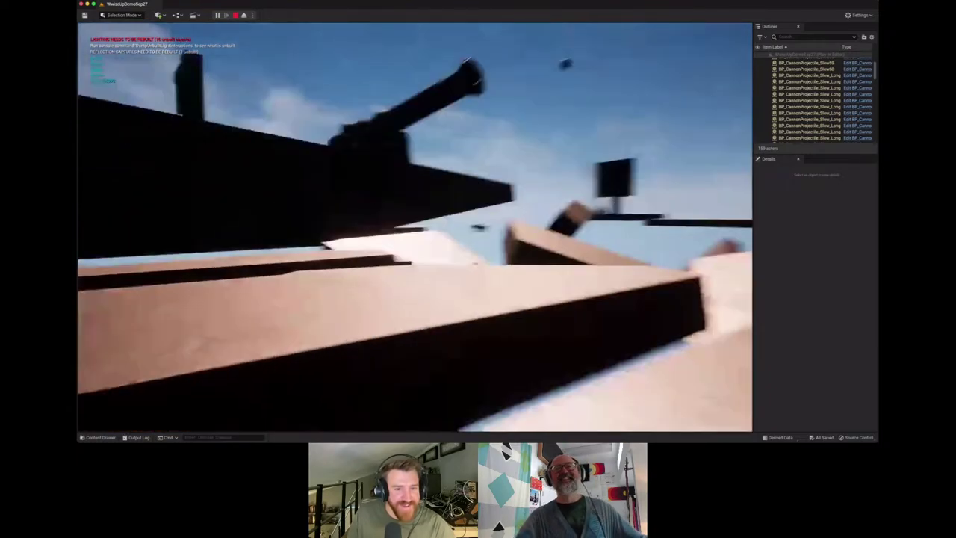
key(w)
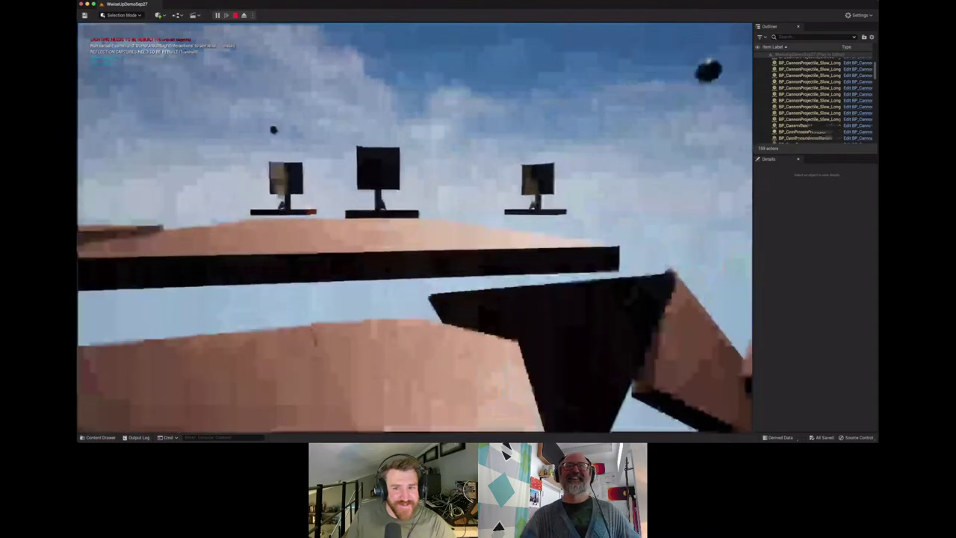
key(w)
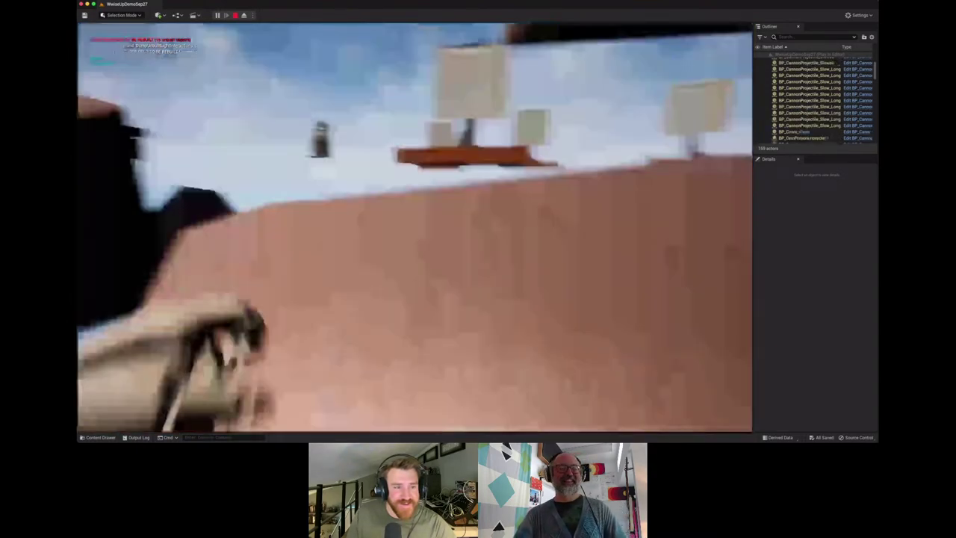
key(Escape)
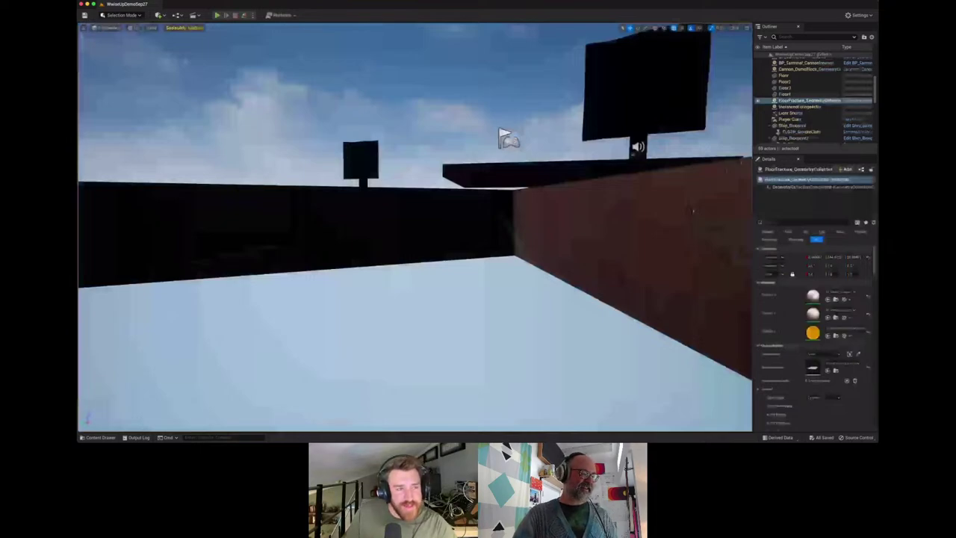
Restart the play session and move through the level to hear the ship cannons firing over the fracturing floor
key(alt+p)
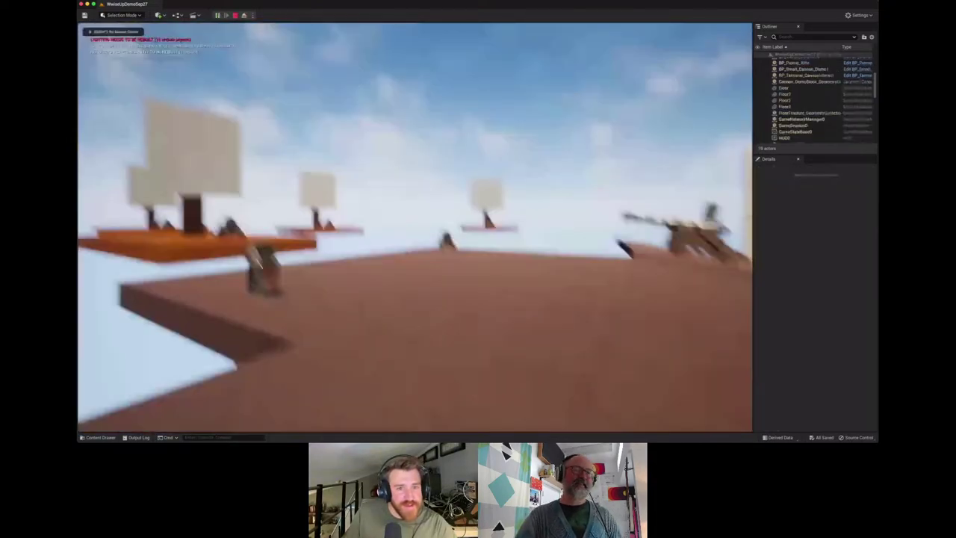
key(w)
key(w)
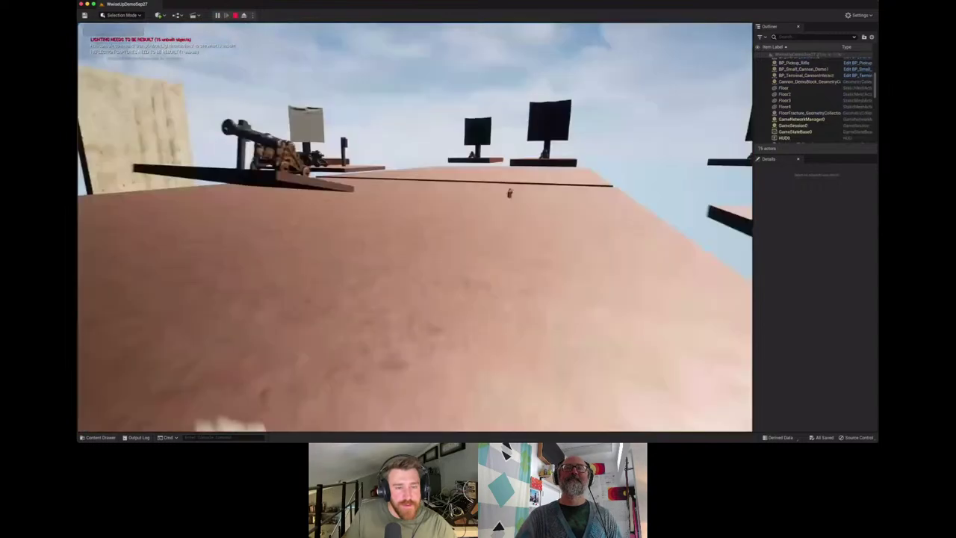
key(w)
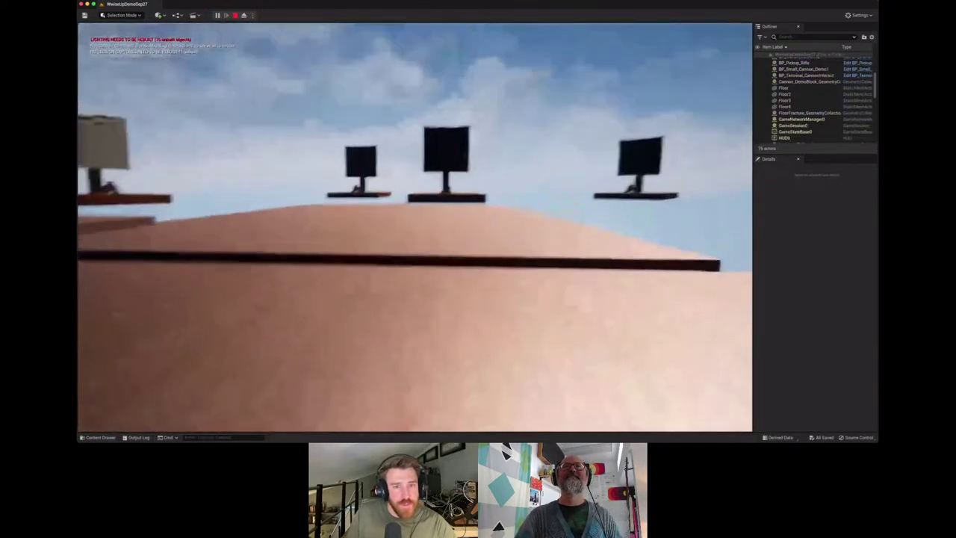
key(space)
key(w)
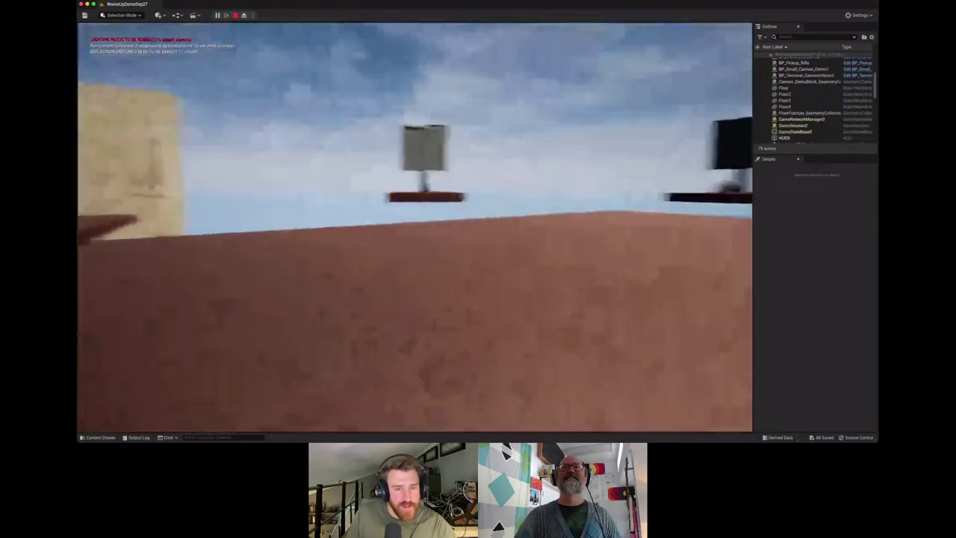
key(w)
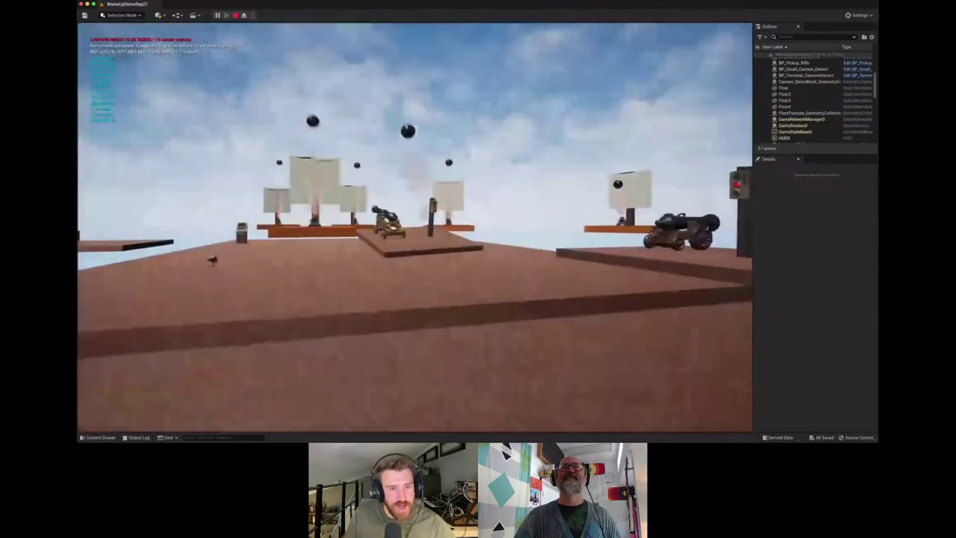
key(w)
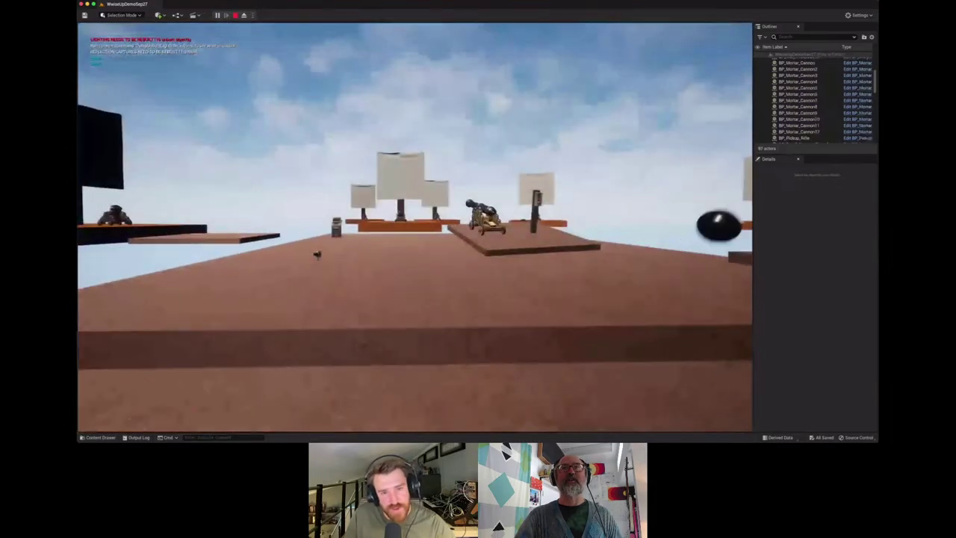
key(w)
key(w)
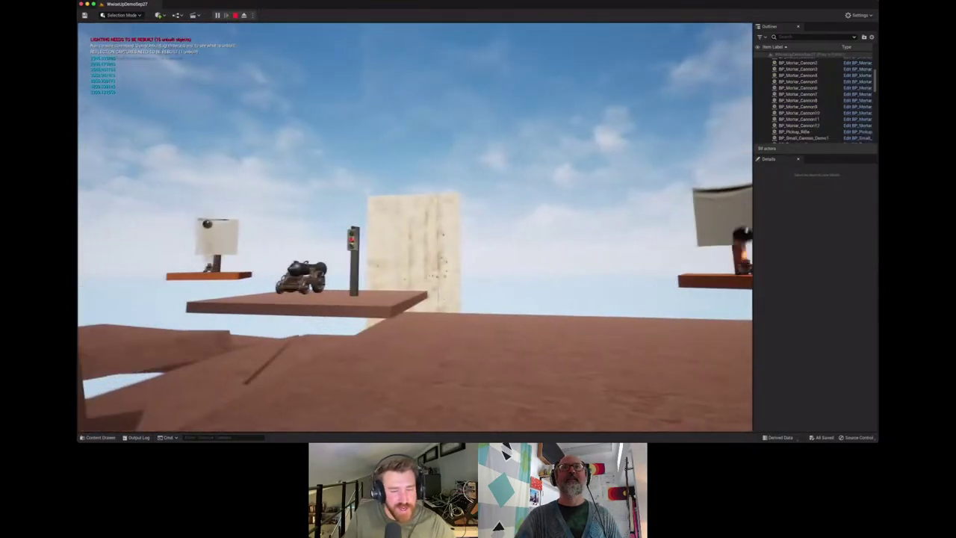
key(w)
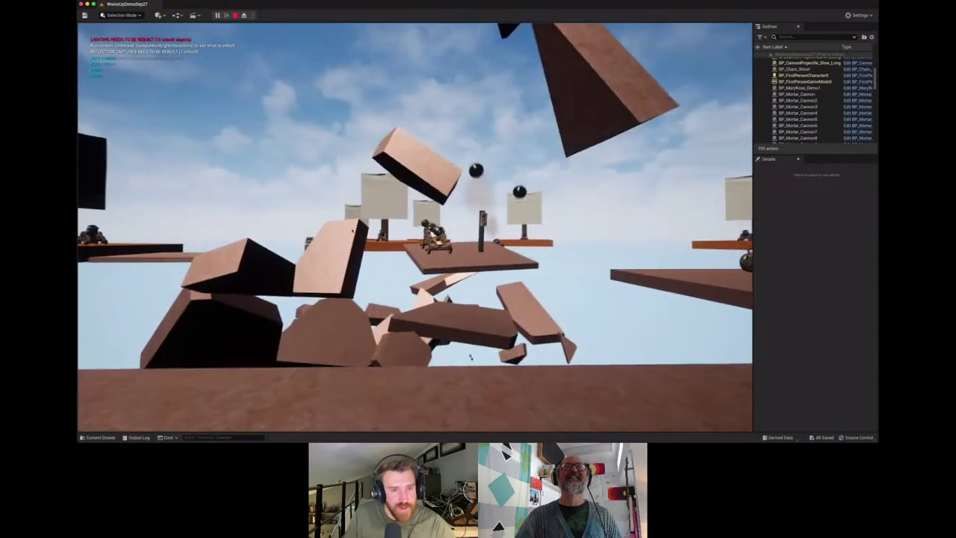
Solo General_Fuses, Pushback and the sound beneath Pushback in Wwise's Soundcaster session, and return to the game to audition them
key(super+Tab)
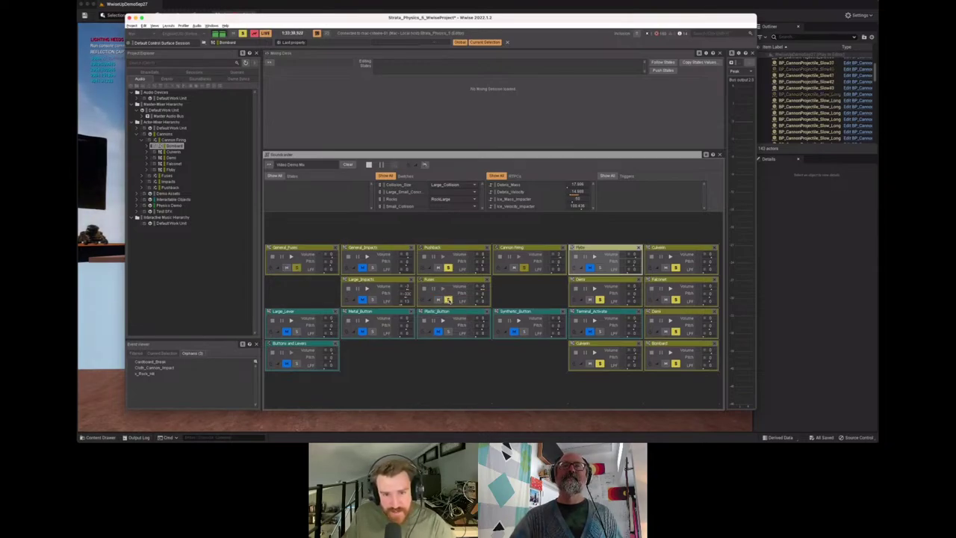
key(super+Tab)
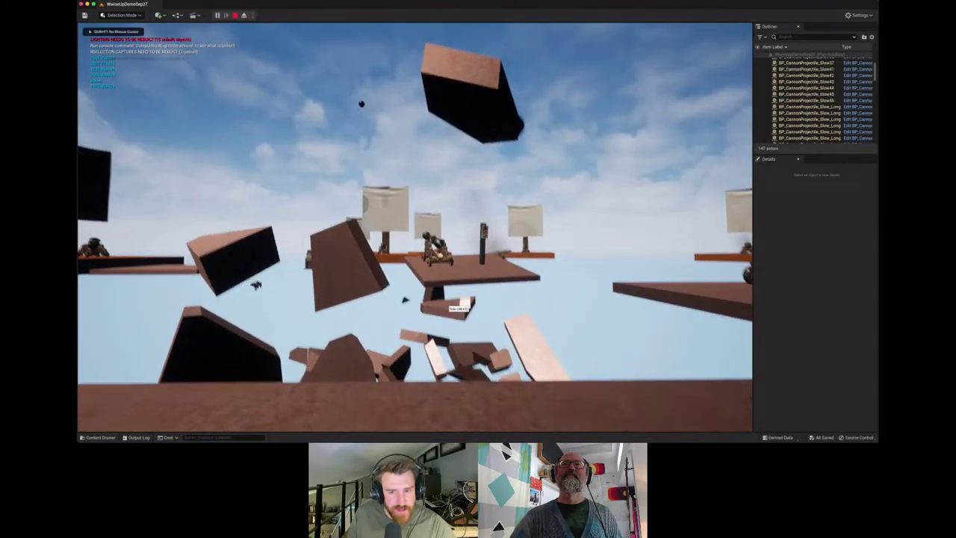
key(w)
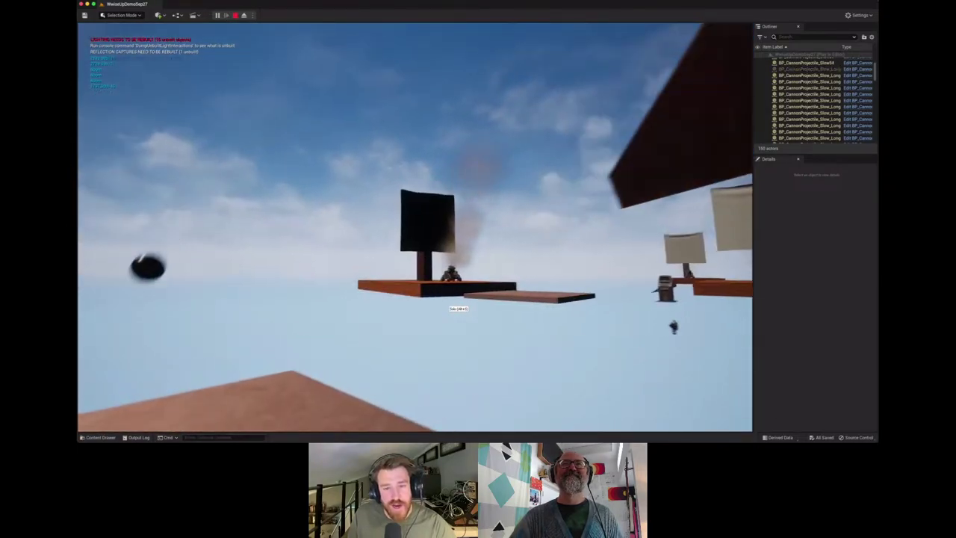
Audition the flyby layer between Wwise and the running game, stop the play session, and clear all mutes and solos in the Soundcaster
key(super+Tab)
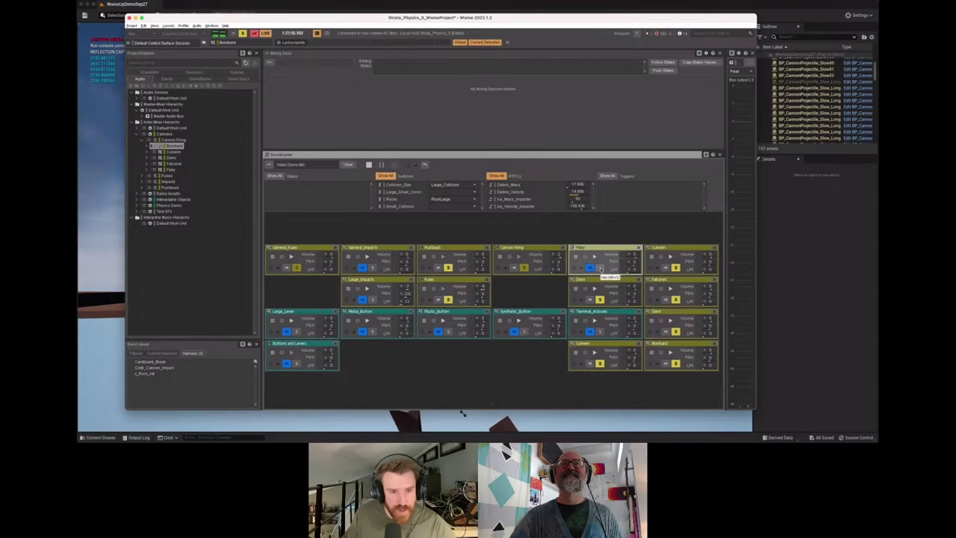
key(super+Tab)
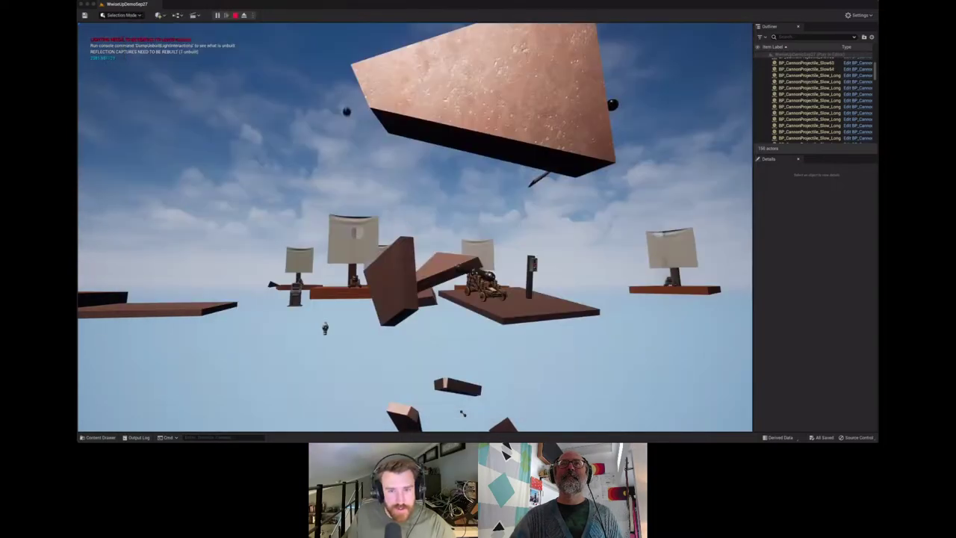
click(462, 413)
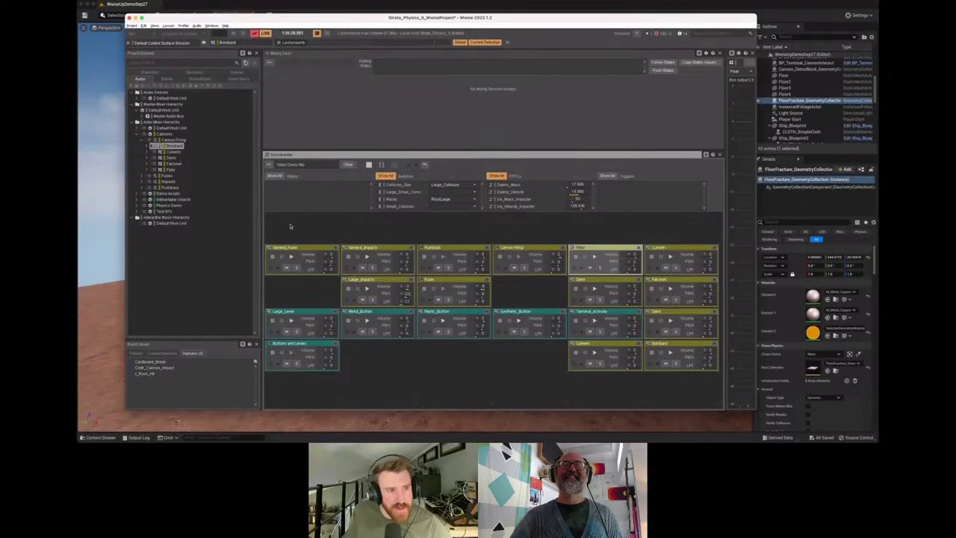
Collapse the Cannon Firing group and the Cannons work unit in the Wwise audio hierarchy
click(142, 141)
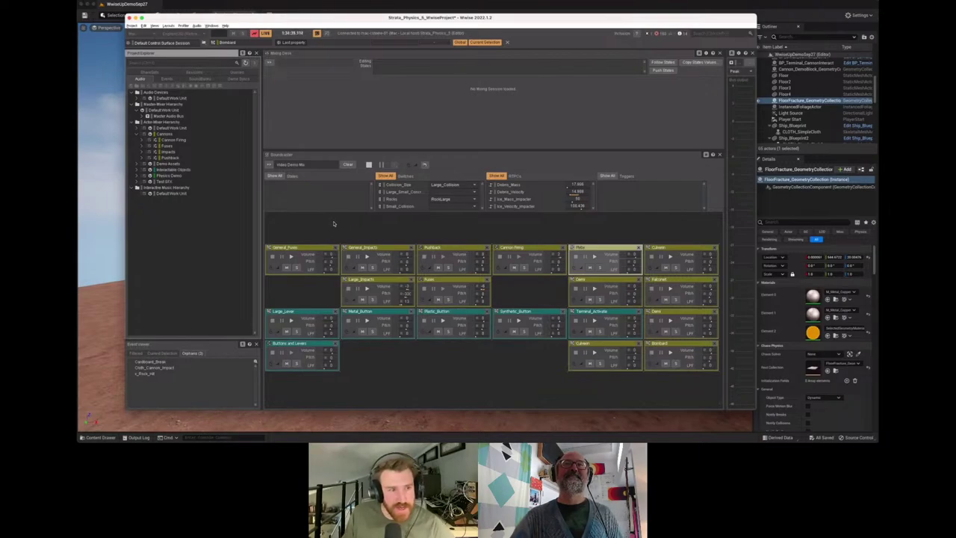
key(super+Tab)
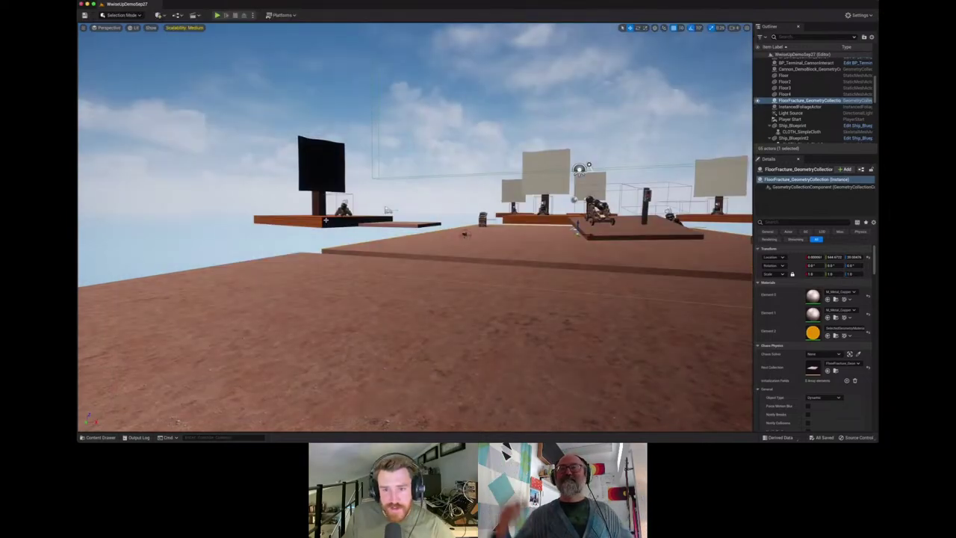
key(super+Tab)
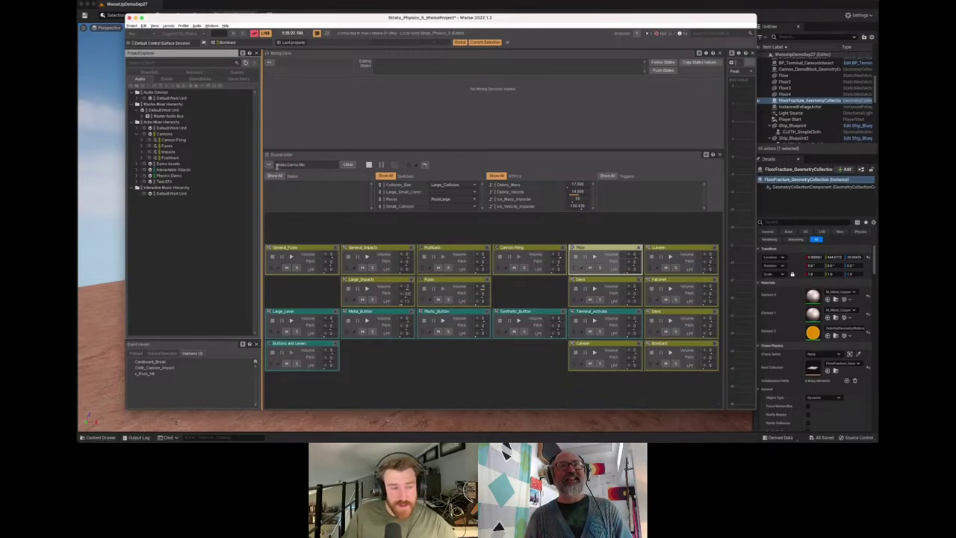
click(141, 135)
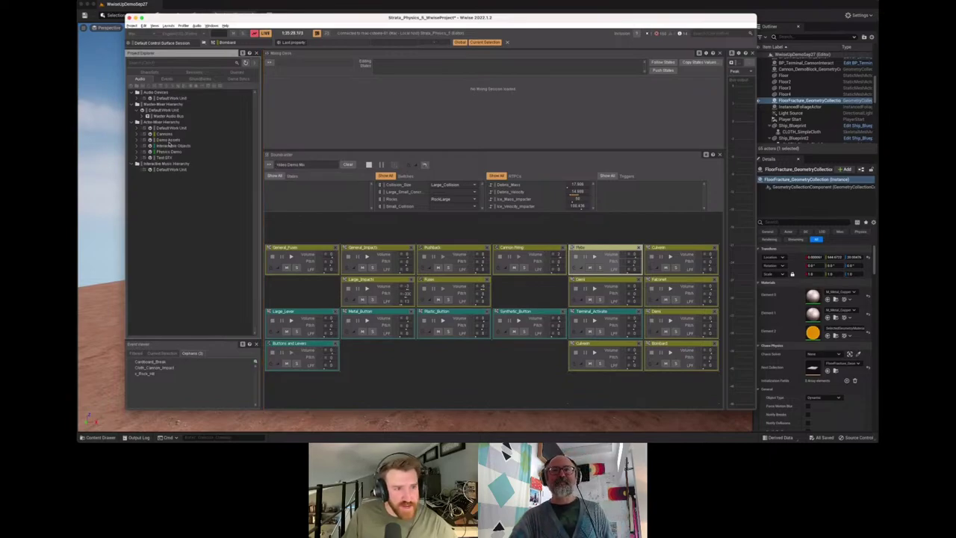